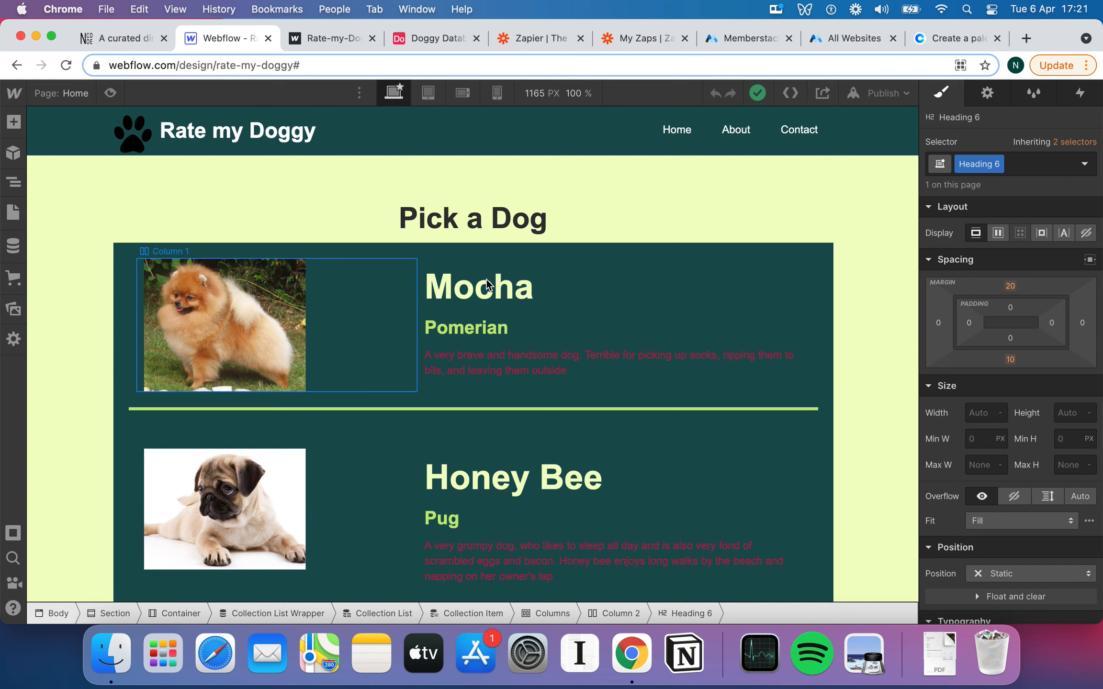
Review the home page design, from the Pick a Dog list to the Rate a Dog form.
scroll(733, 352, "down", 10)
scroll(486, 213, "up", 2)
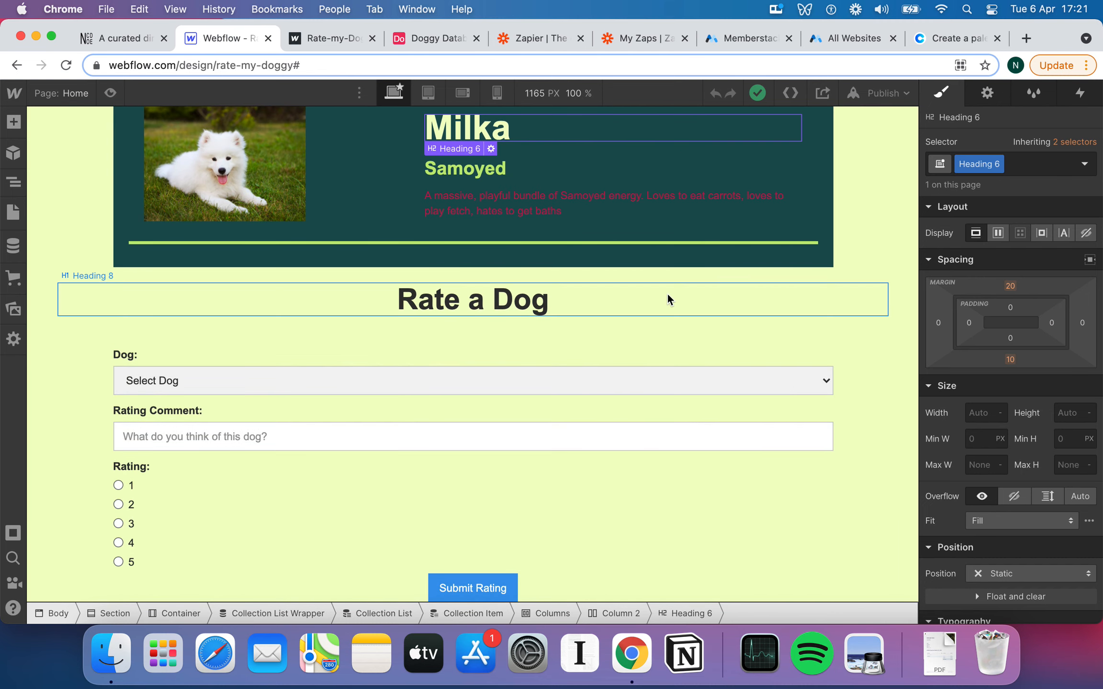
scroll(667, 293, "up", 6)
scroll(701, 350, "up", 5)
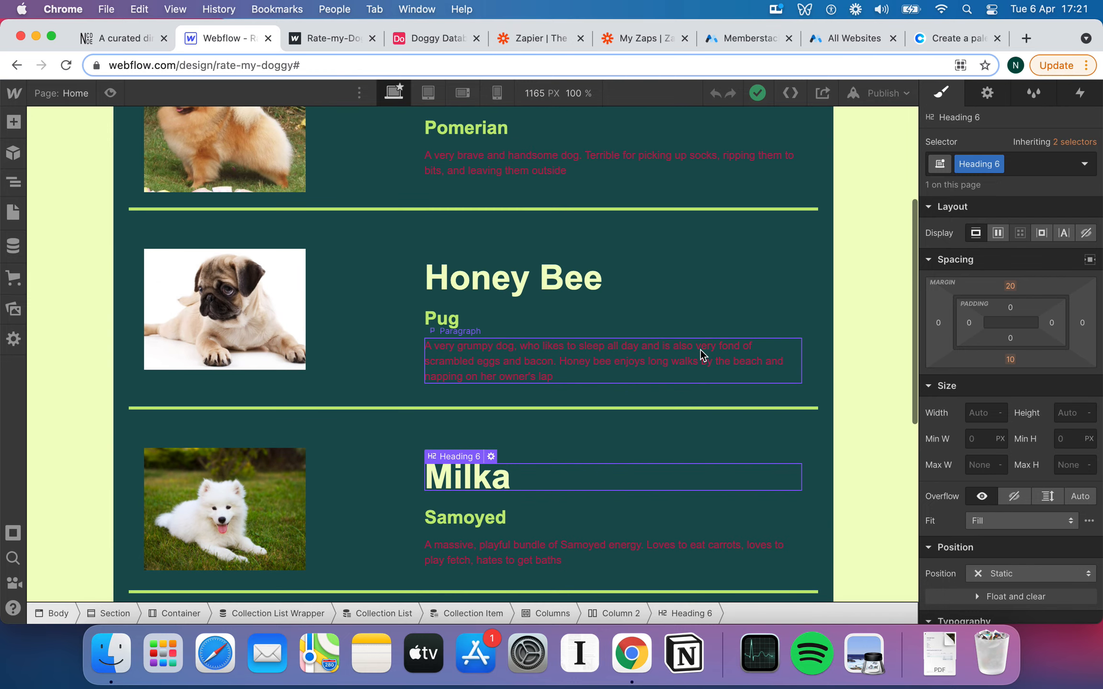
scroll(701, 350, "down", 10)
scroll(701, 352, "down", 1)
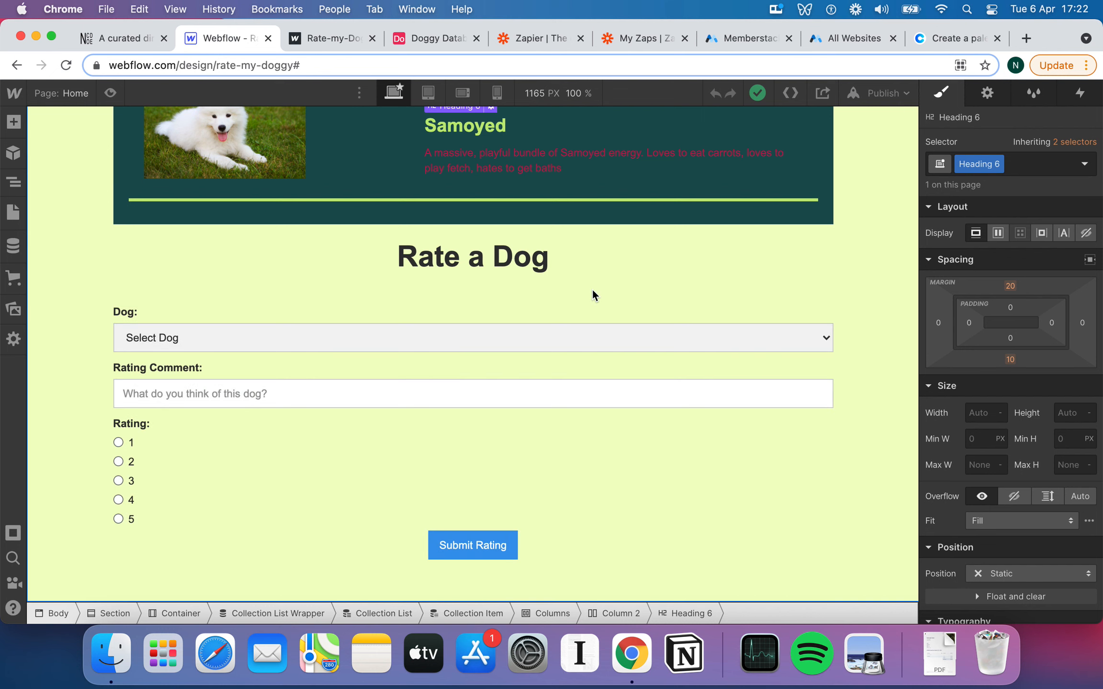
scroll(592, 288, "up", 3)
scroll(592, 289, "up", 13)
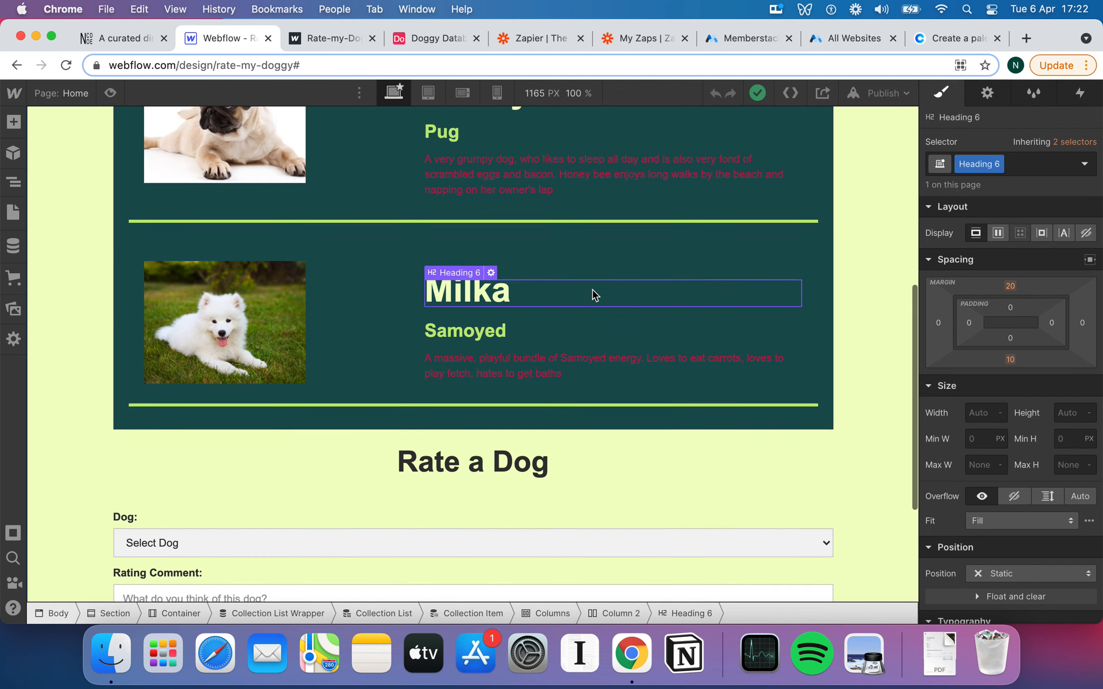
scroll(592, 290, "up", 3)
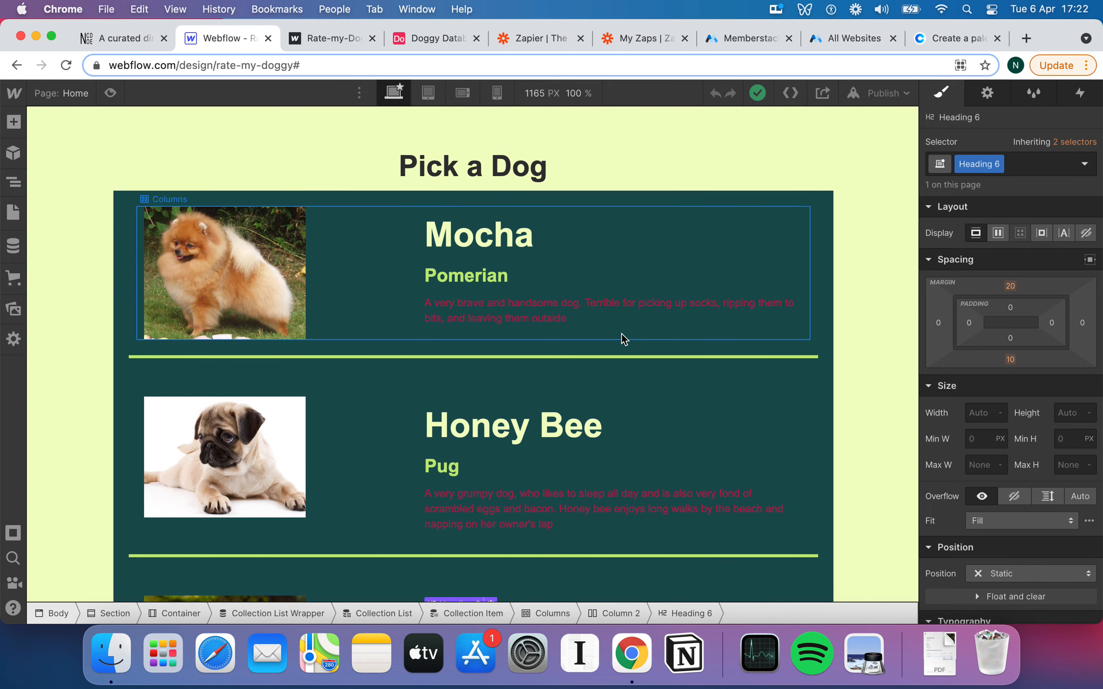
scroll(621, 334, "down", 18)
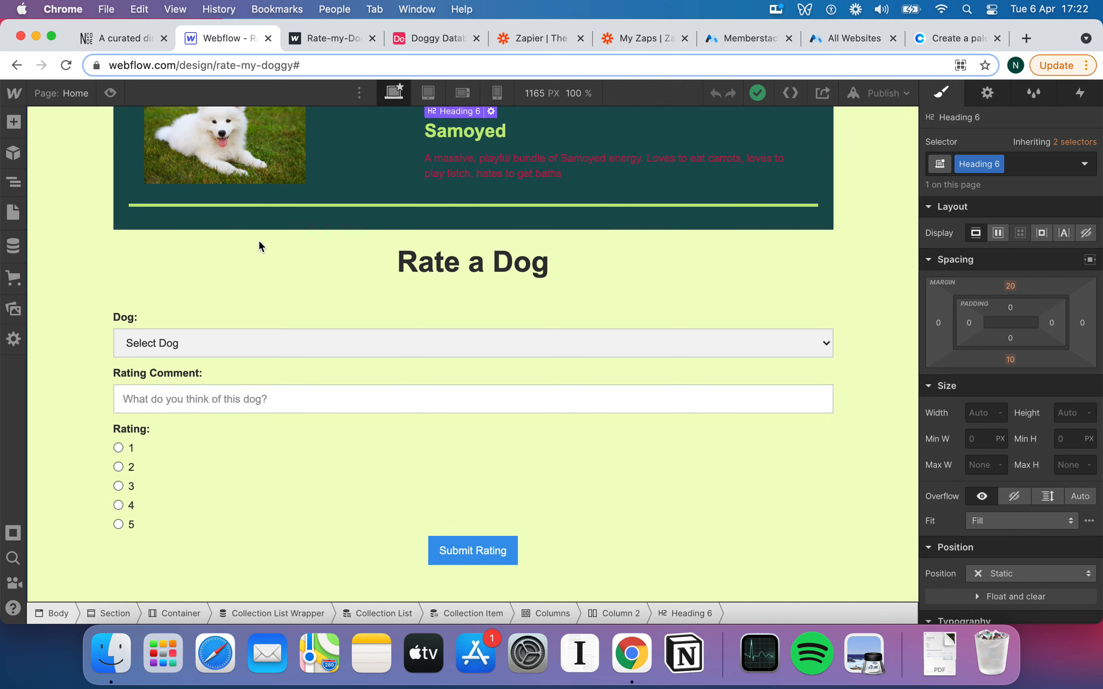
scroll(260, 238, "up", 5)
scroll(260, 238, "up", 8)
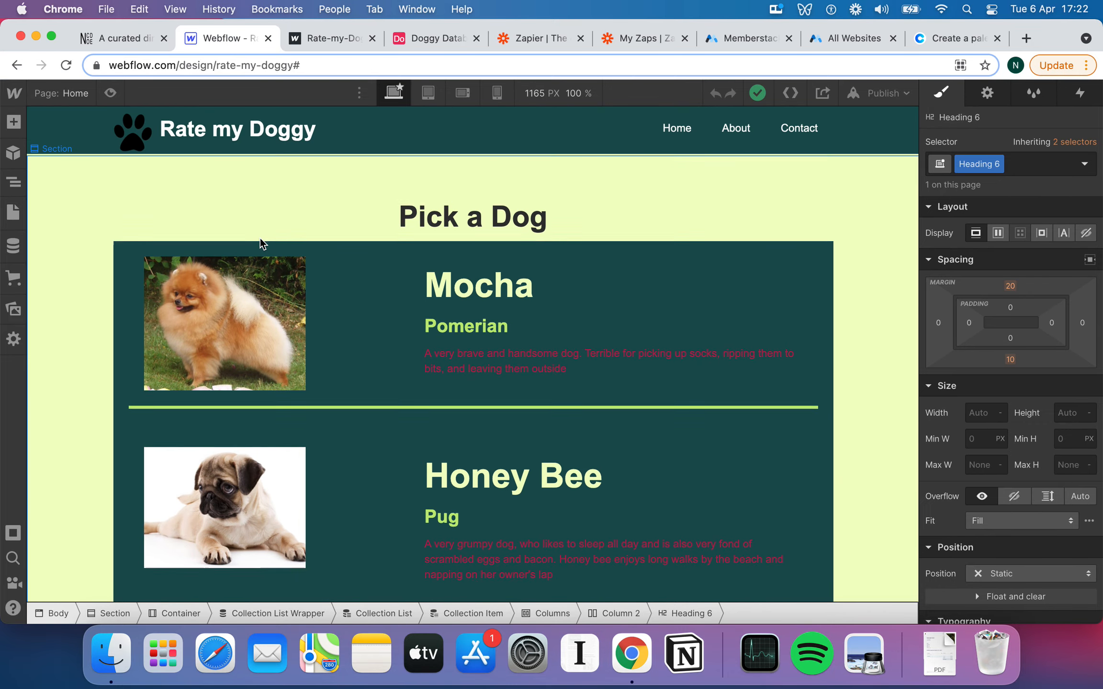
scroll(260, 238, "down", 13)
scroll(260, 242, "up", 2)
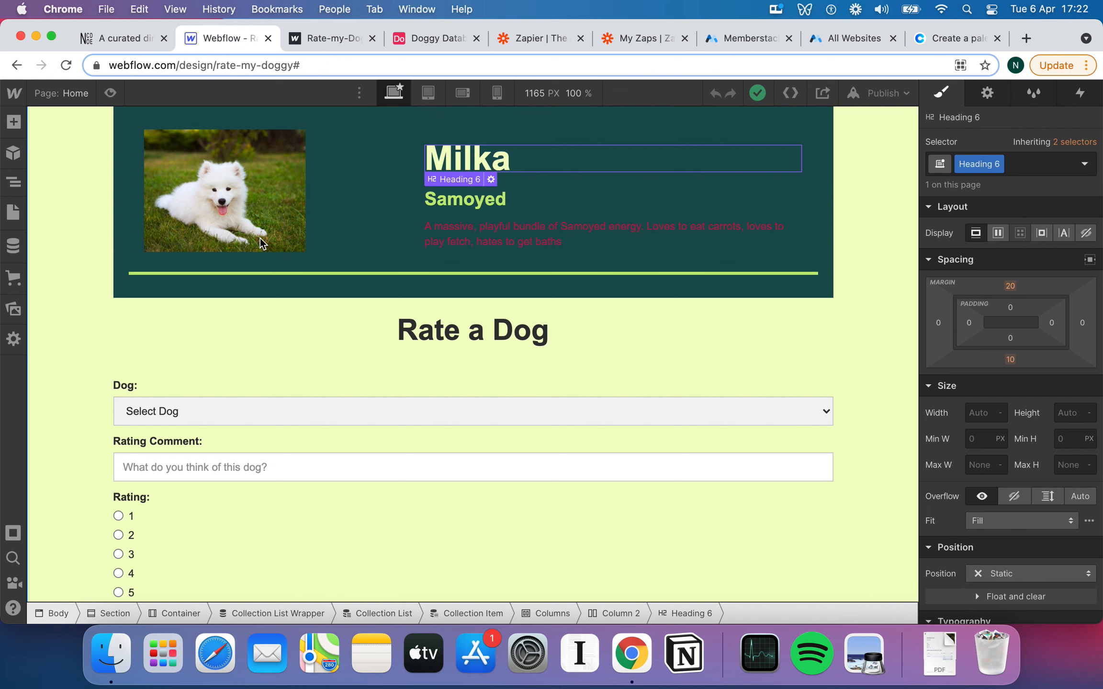
scroll(261, 238, "up", 6)
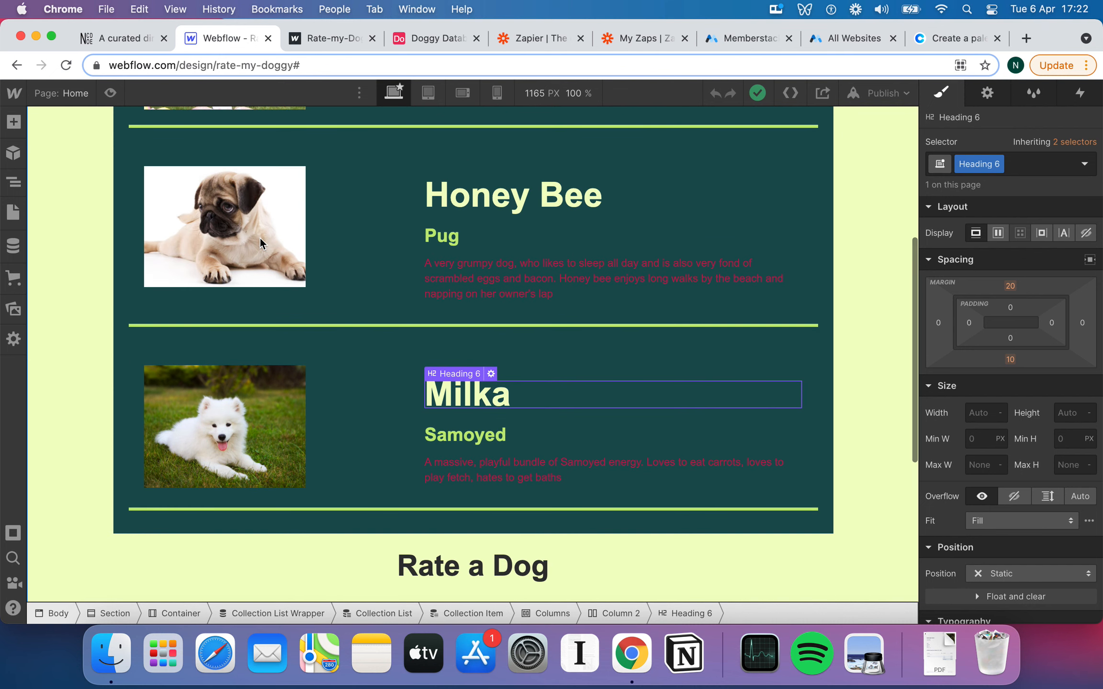
scroll(261, 238, "down", 7)
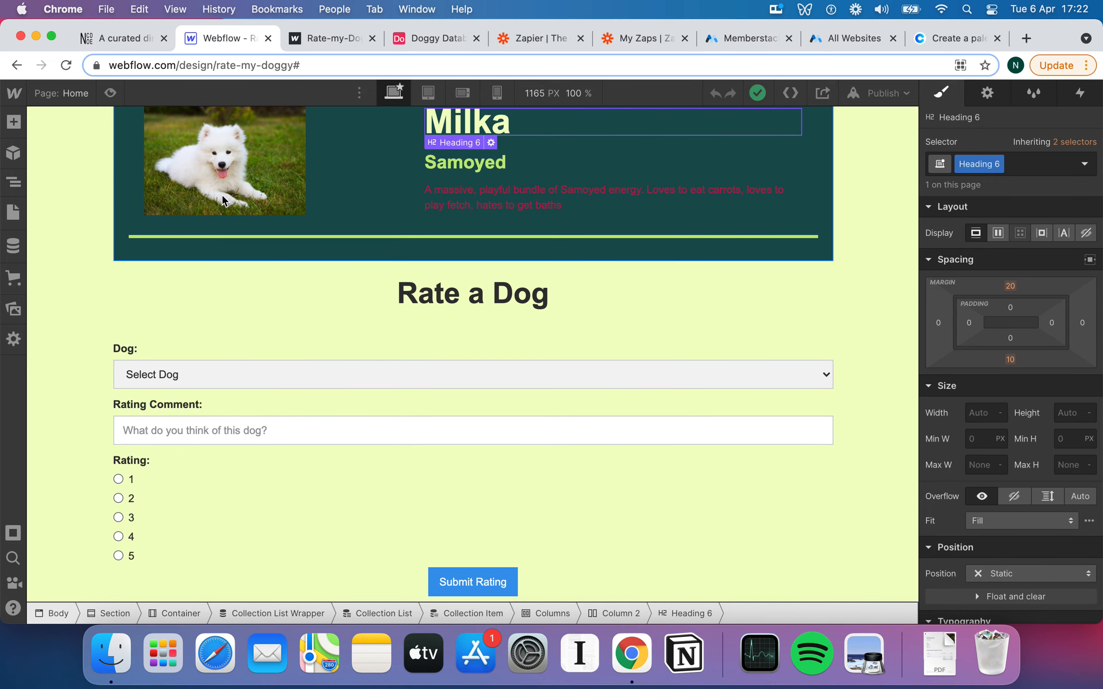
Select the Rating Form symbol and examine its dog, comment and rating fields below the dog list.
left_click(12, 246)
left_click(12, 246)
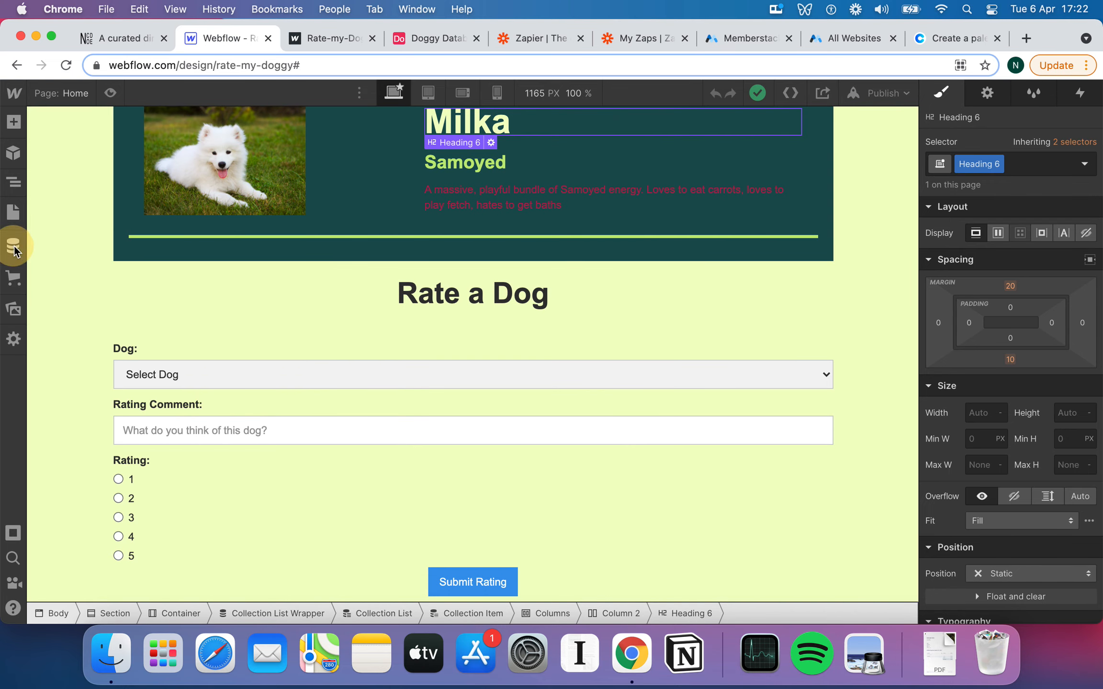
left_click(265, 297)
left_click(292, 432)
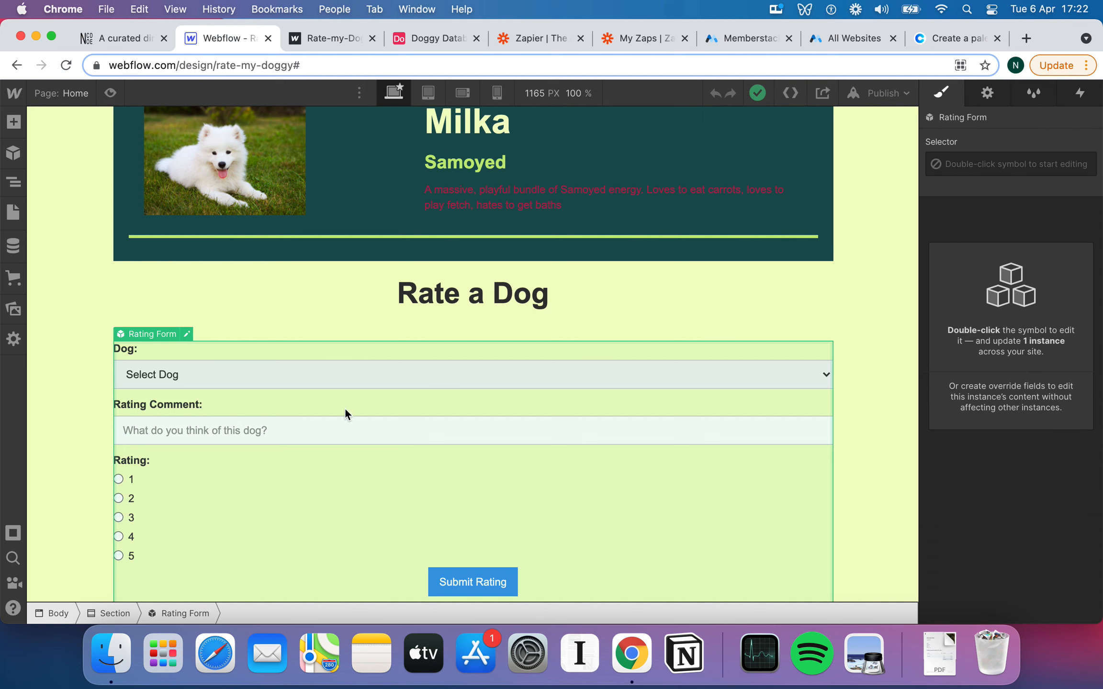
scroll(606, 309, "up", 1)
scroll(606, 317, "down", 2)
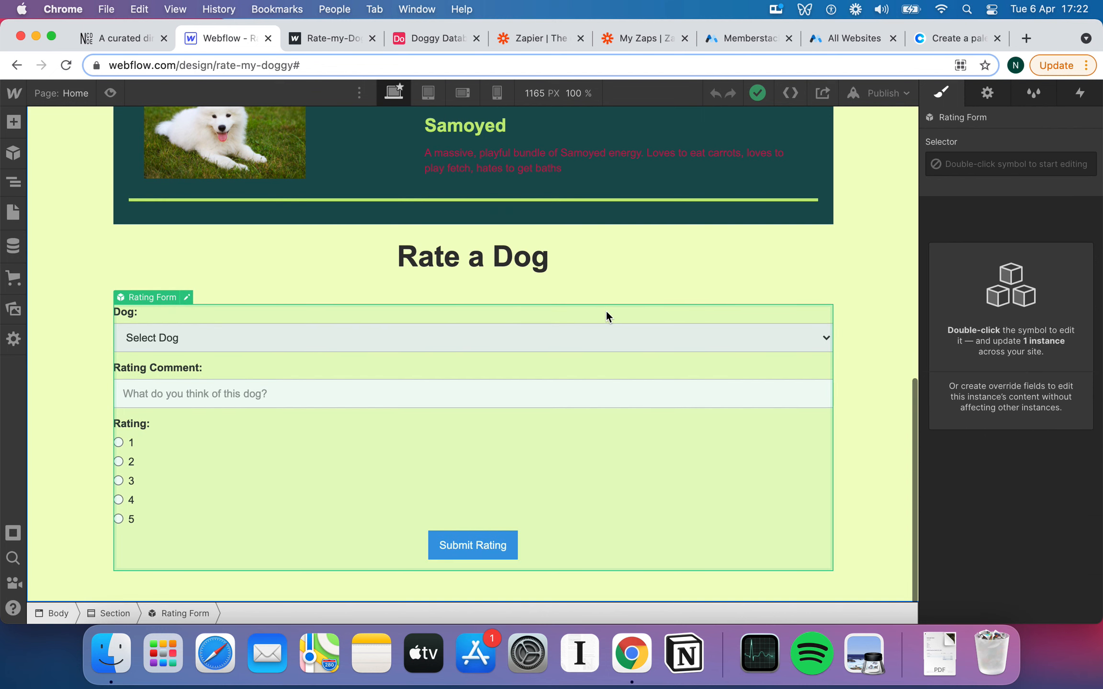
scroll(606, 317, "up", 3)
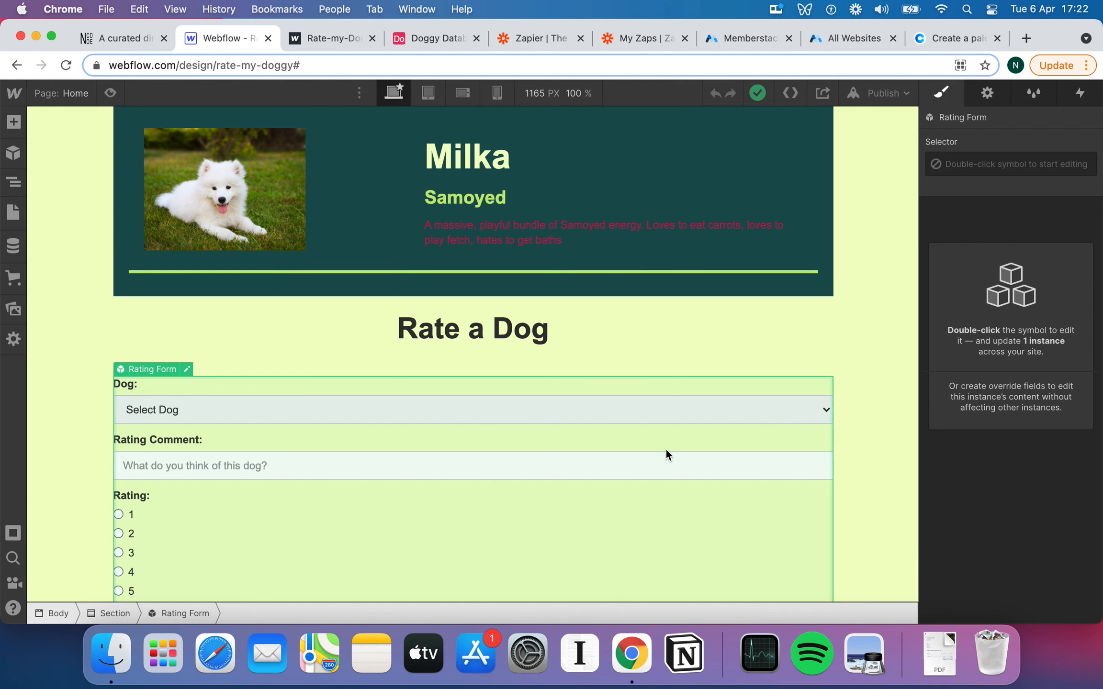
scroll(721, 321, "up", 3)
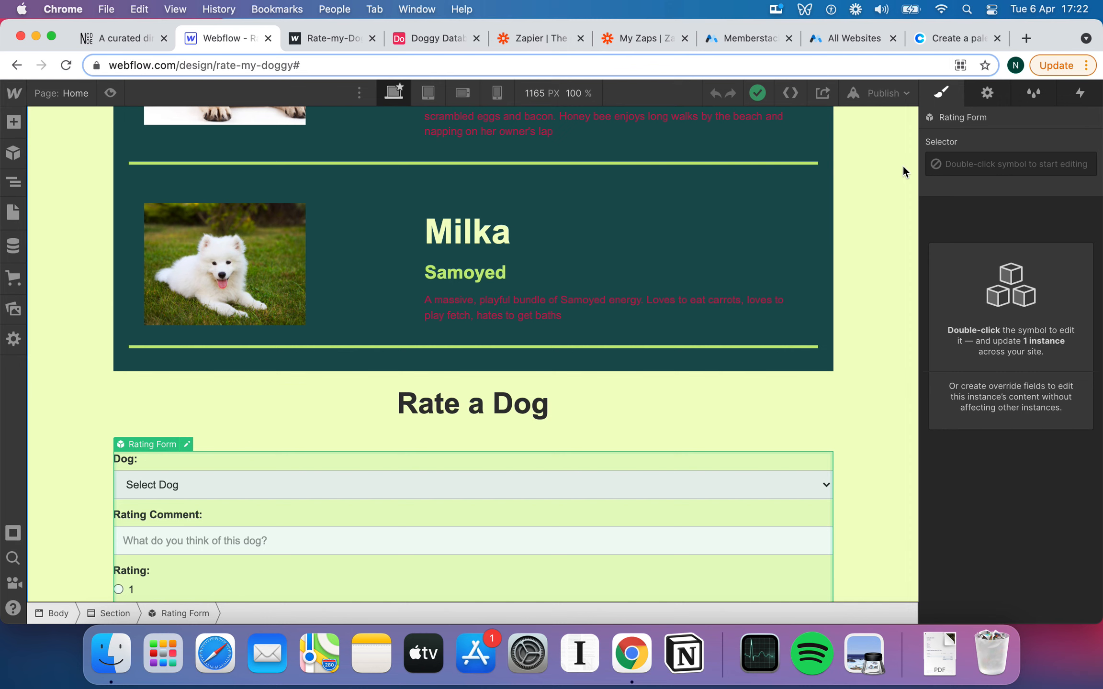
Publish the site to rate-my-doggy.webflow.io and open the live page.
scroll(887, 146, "up", 15)
left_click(889, 93)
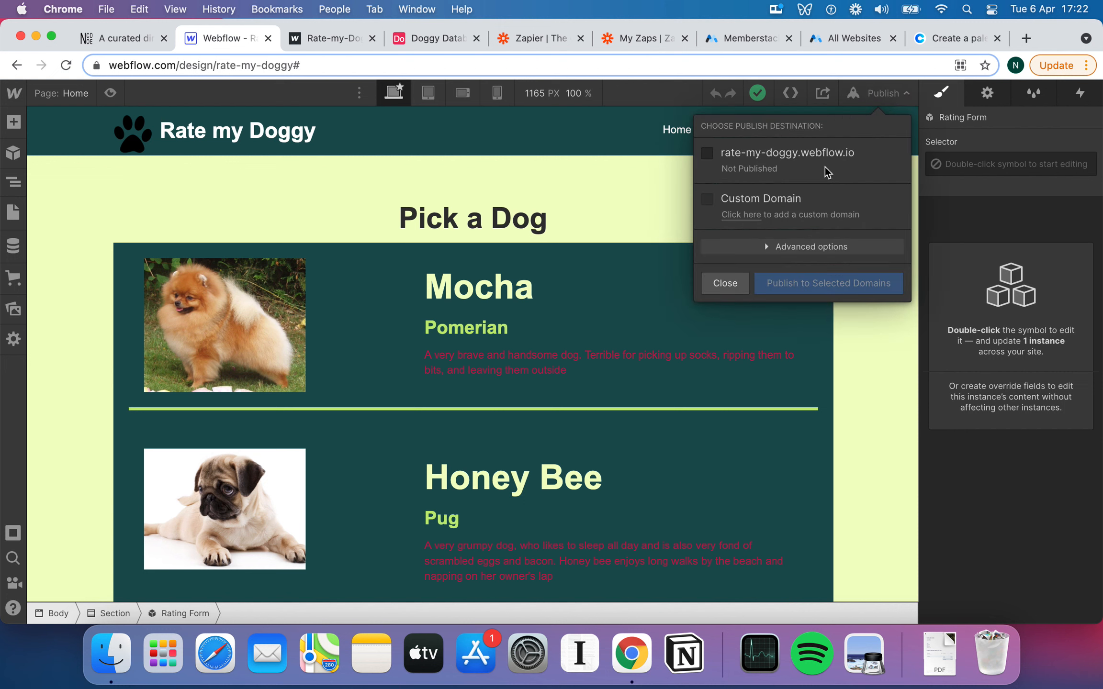
left_click(718, 160)
left_click(809, 157)
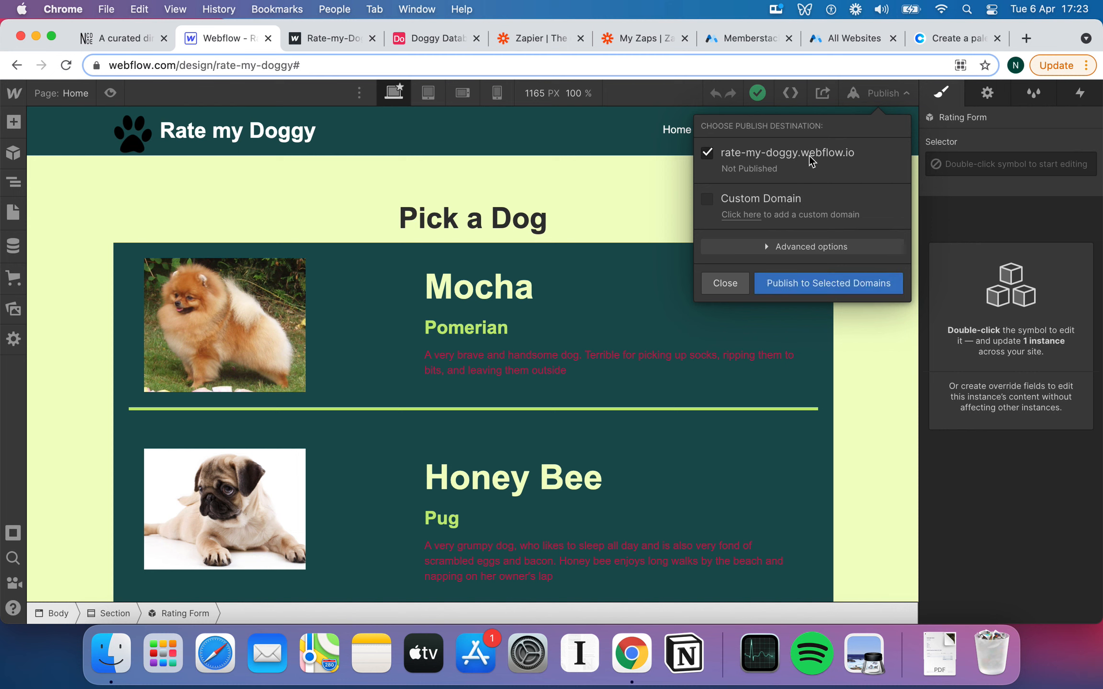
left_click(834, 288)
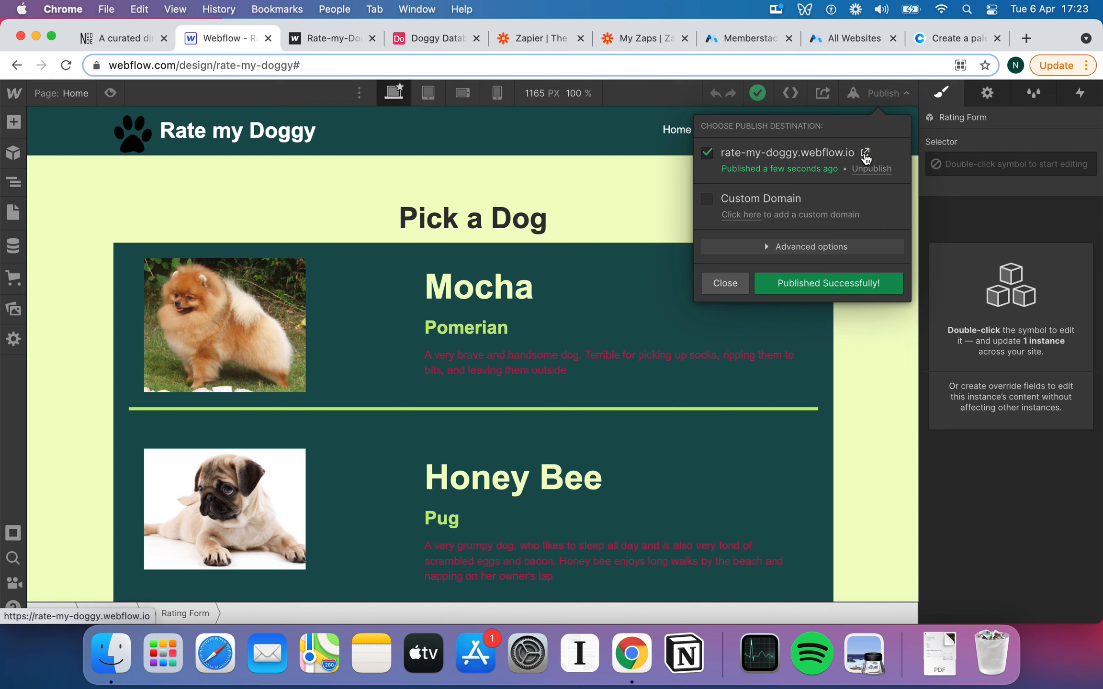
left_click(865, 153)
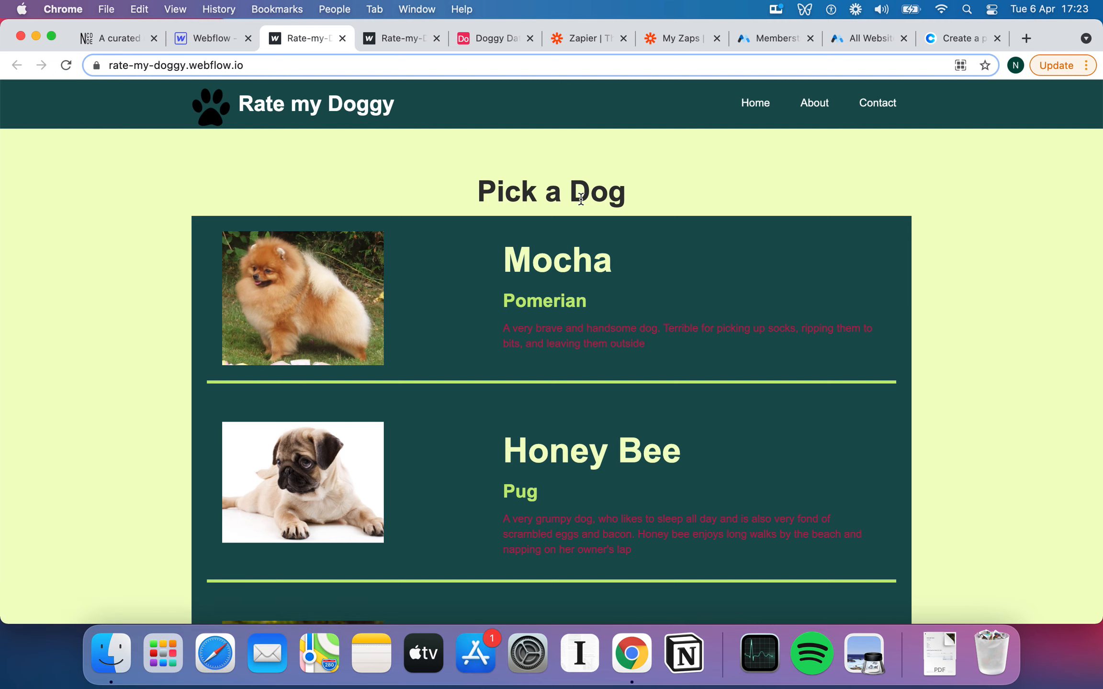
Look through the published page, from the Pick a Dog list to the Rate a Dog form.
left_click(565, 180)
scroll(612, 162, "down", 3)
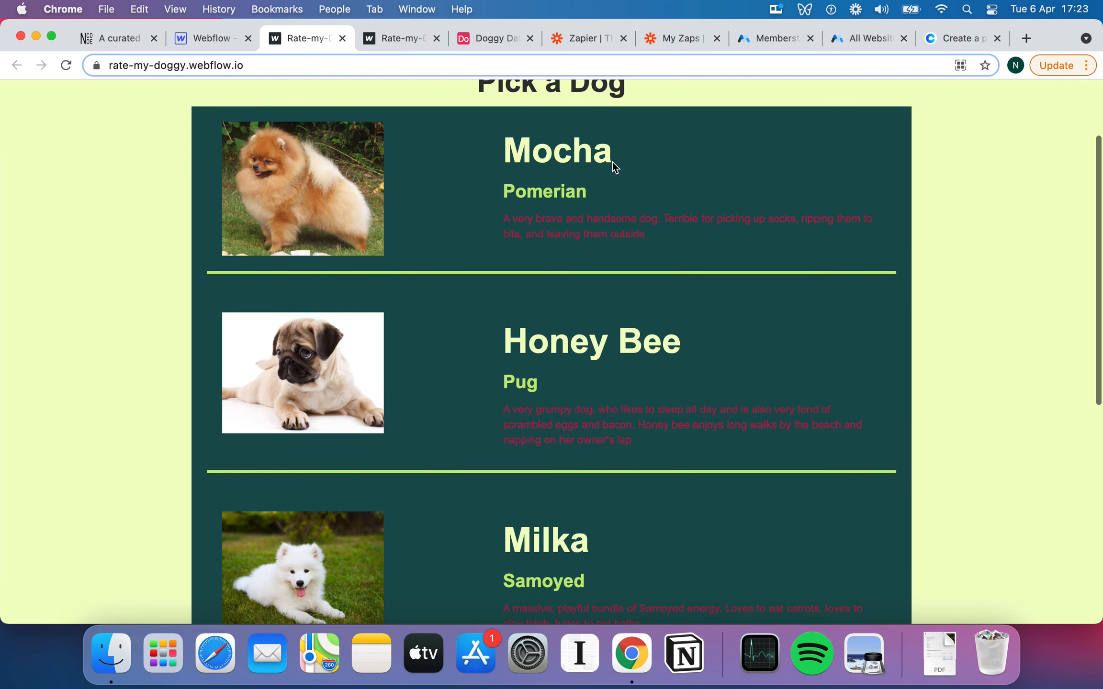
scroll(614, 163, "up", 3)
left_click(648, 181)
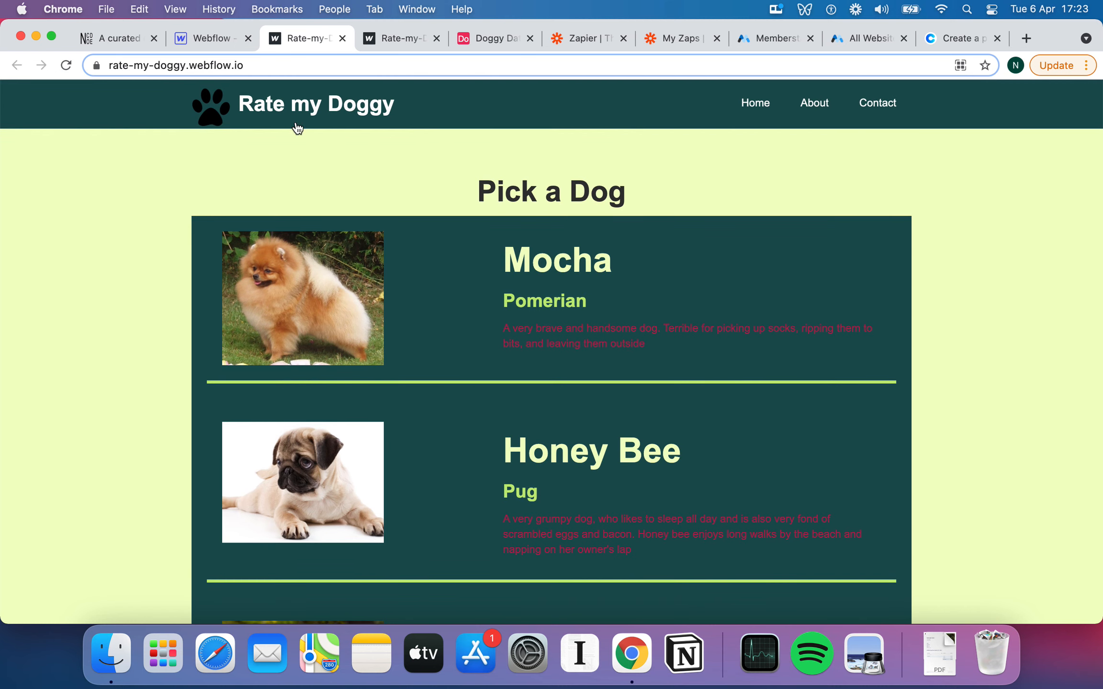
scroll(410, 274, "down", 1)
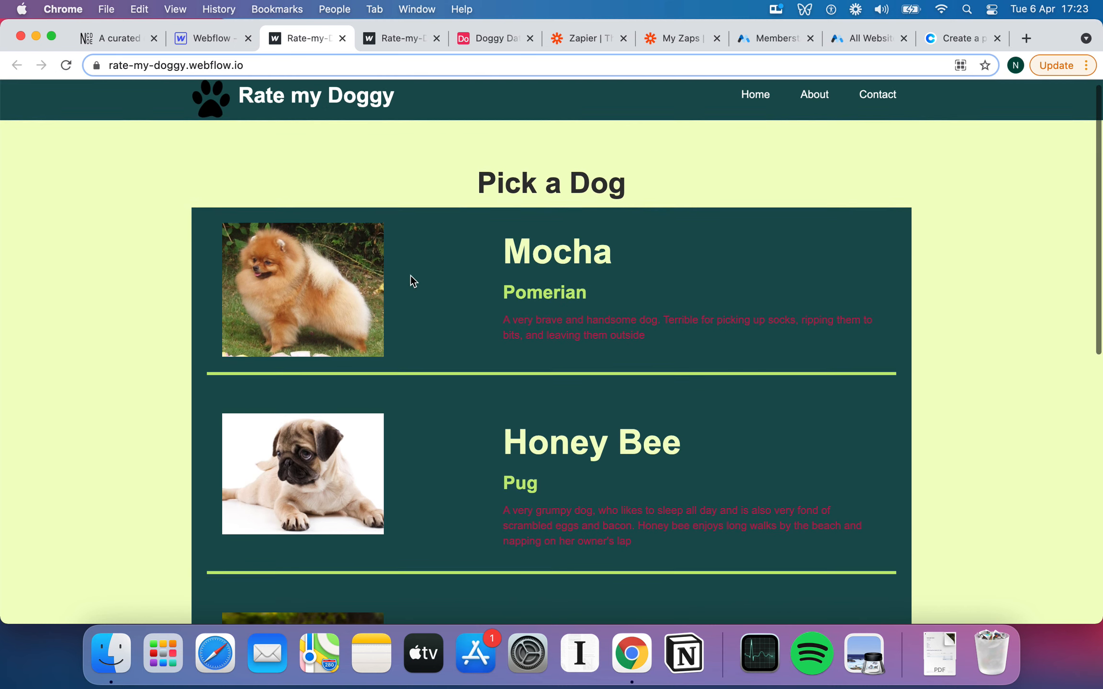
scroll(410, 275, "up", 1)
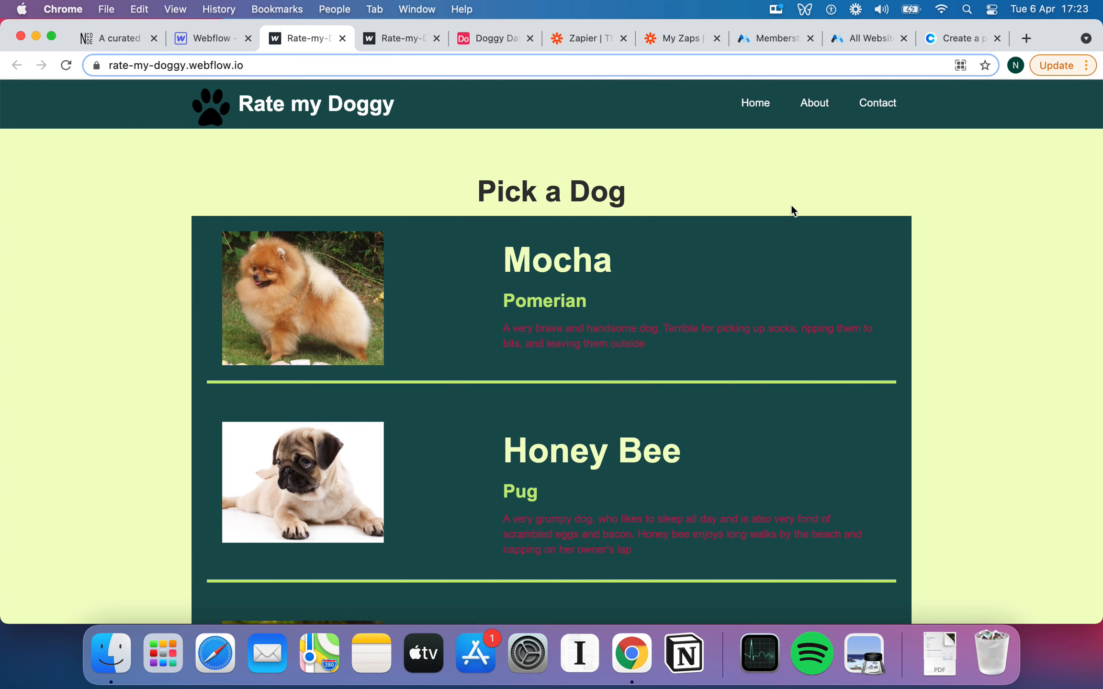
scroll(566, 350, "down", 6)
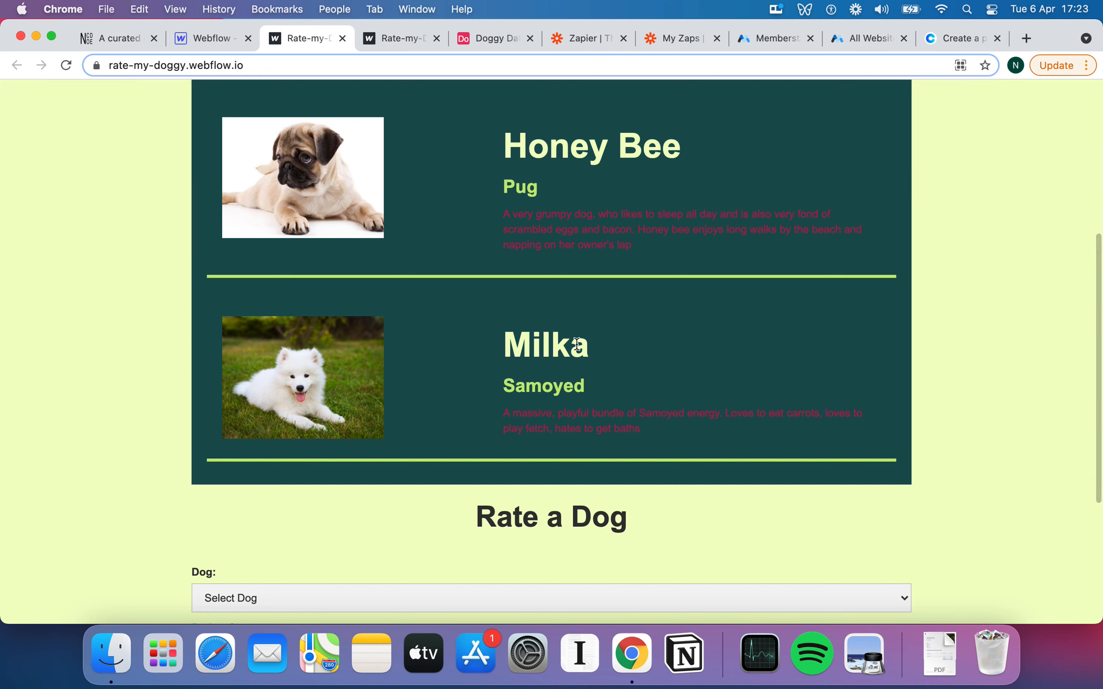
scroll(704, 458, "down", 5)
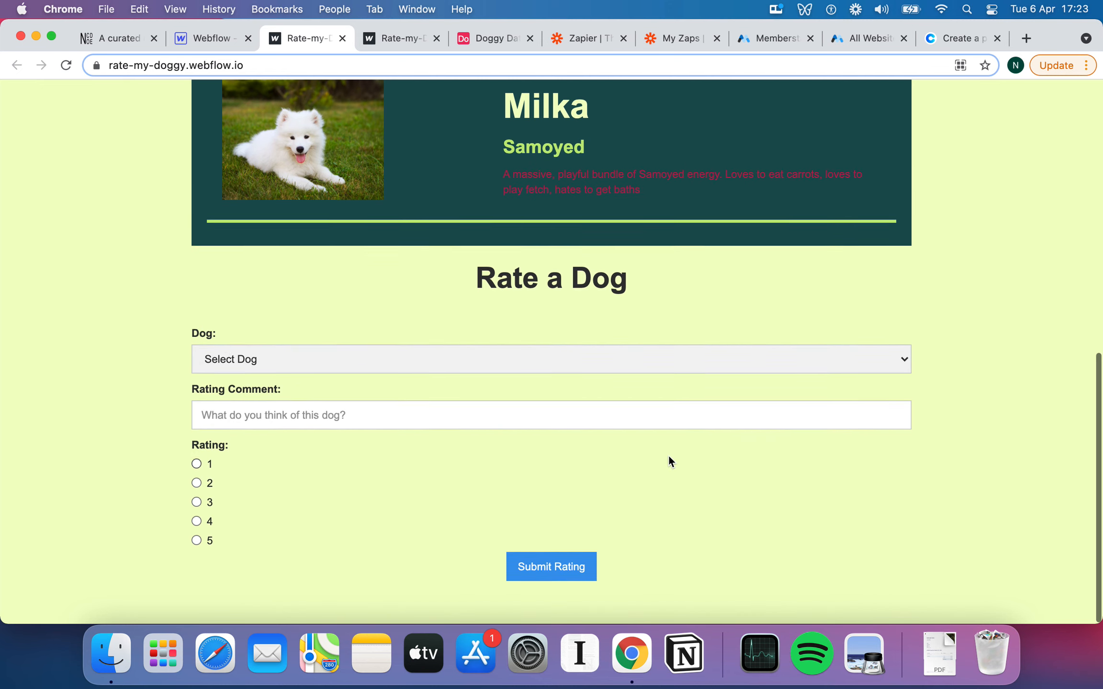
Choose Milka in the rating form and enter the comment "That is literally the cutest puppy I have ever seen".
left_click(336, 359)
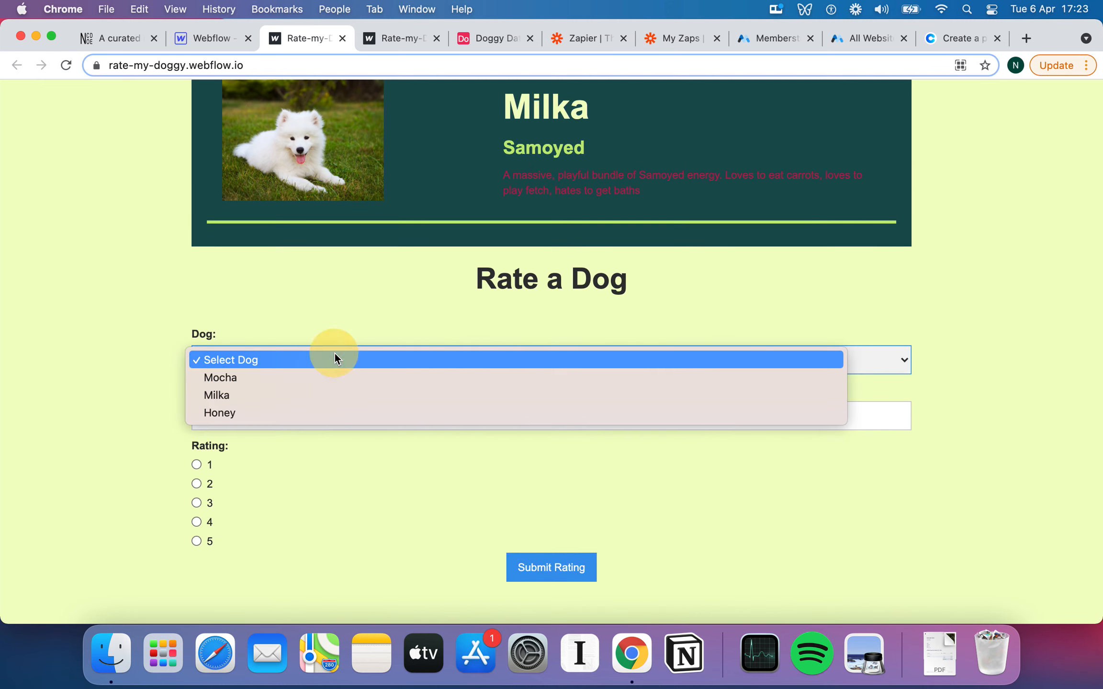
left_click(313, 395)
left_click(301, 413)
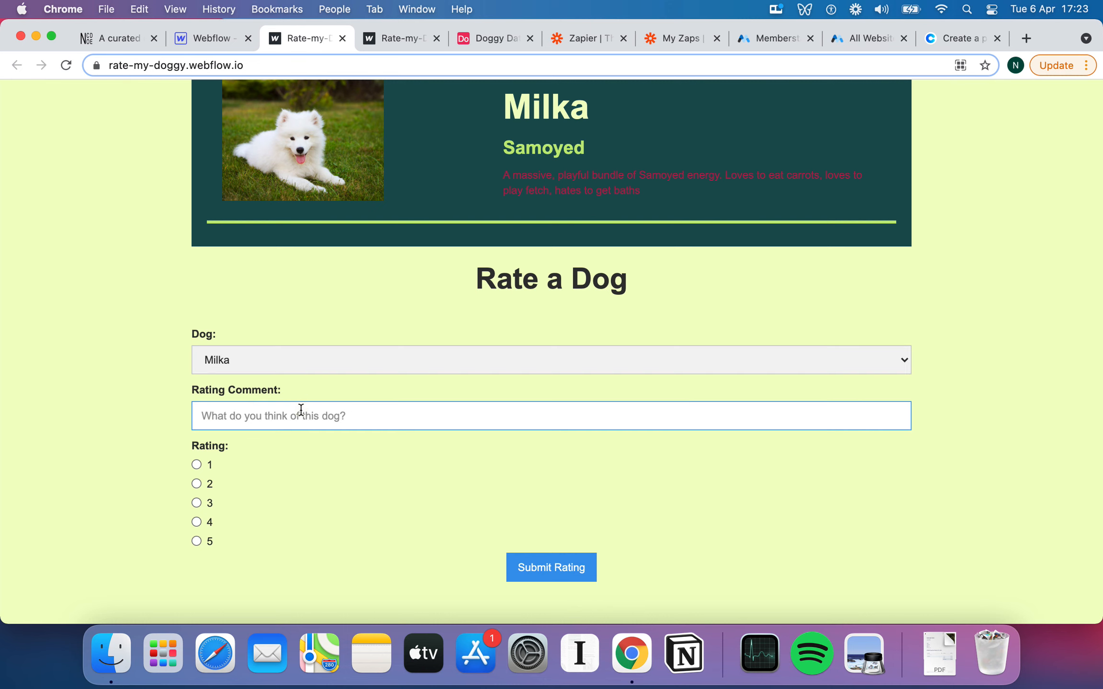
scroll(406, 302, "up", 2)
scroll(494, 298, "down", 2)
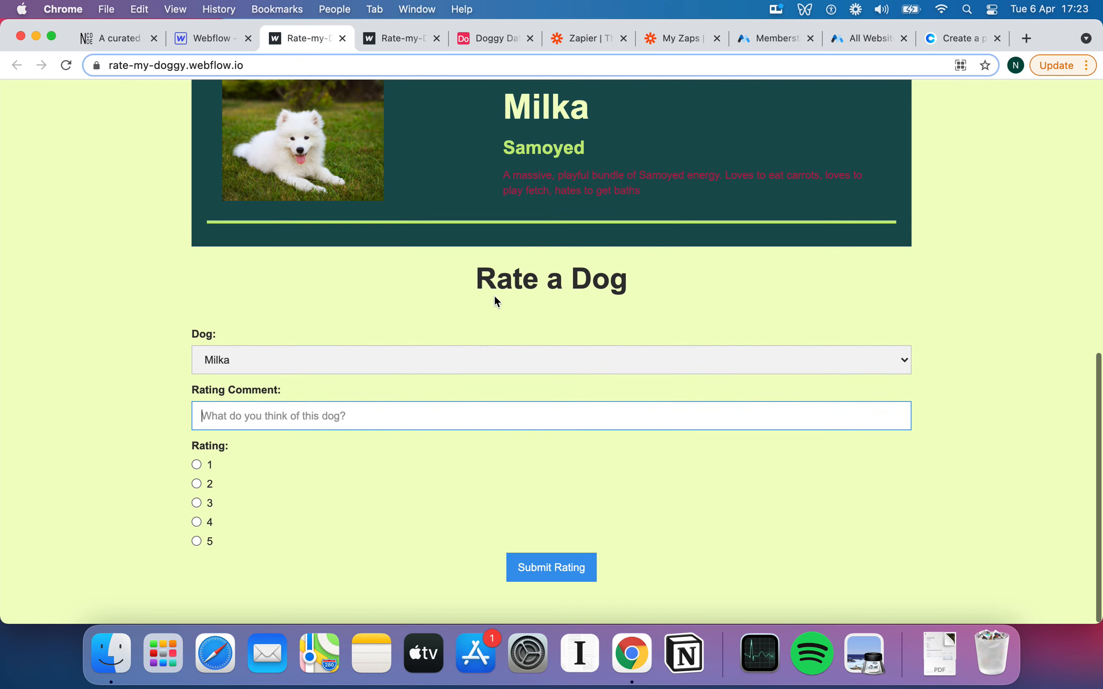
type("That is the")
key("BackSpace")
key("BackSpace")
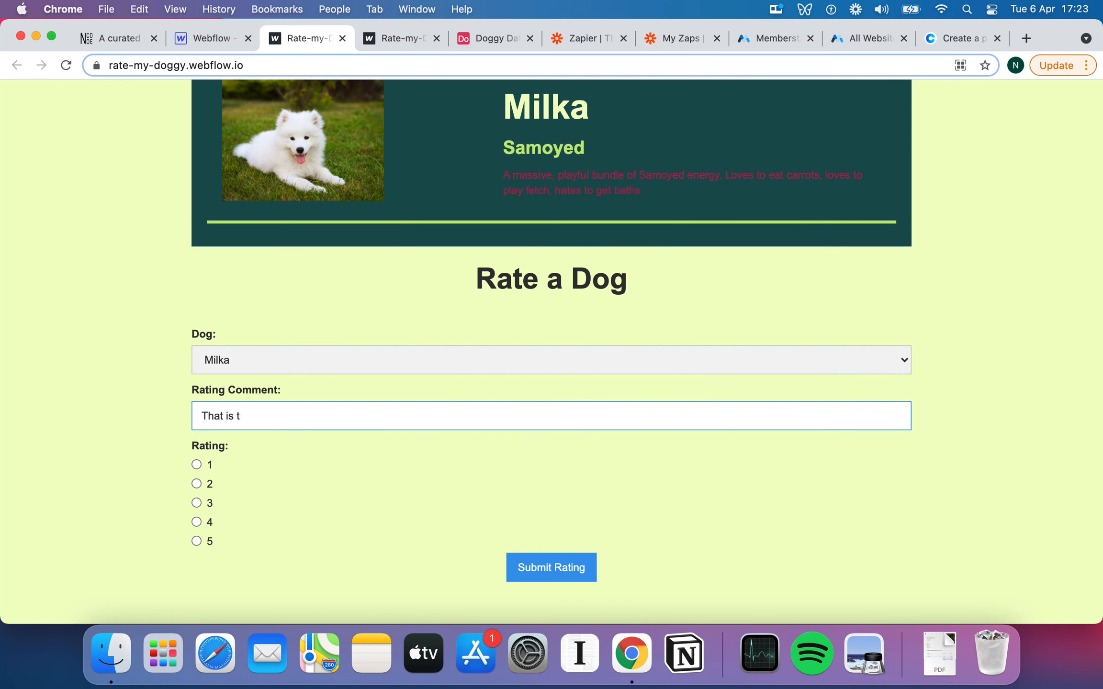
key("BackSpace")
type("literally the cutet p")
key("BackSpace")
key("BackSpace")
key("BackSpace")
key("BackSpace")
key("BackSpace")
type("stes")
key("BackSpace")
key("BackSpace")
key("BackSpace")
key("BackSpace")
type("test puppy I h")
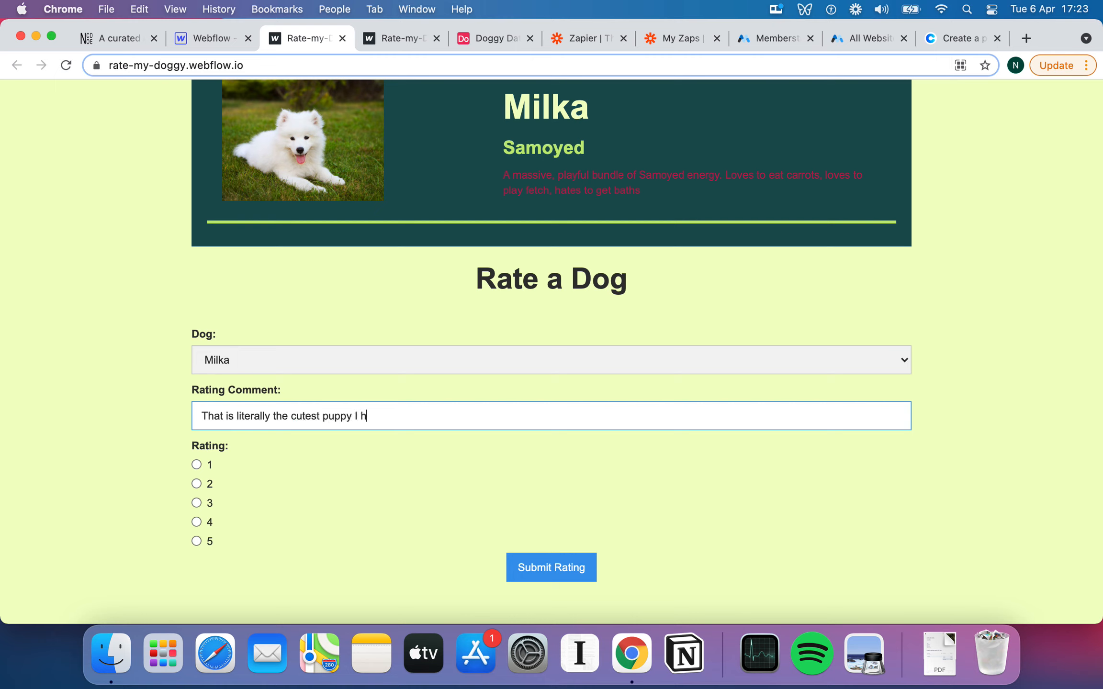
type("ave ever seen")
Give Milka a rating of 5 and submit the form.
left_click(198, 541)
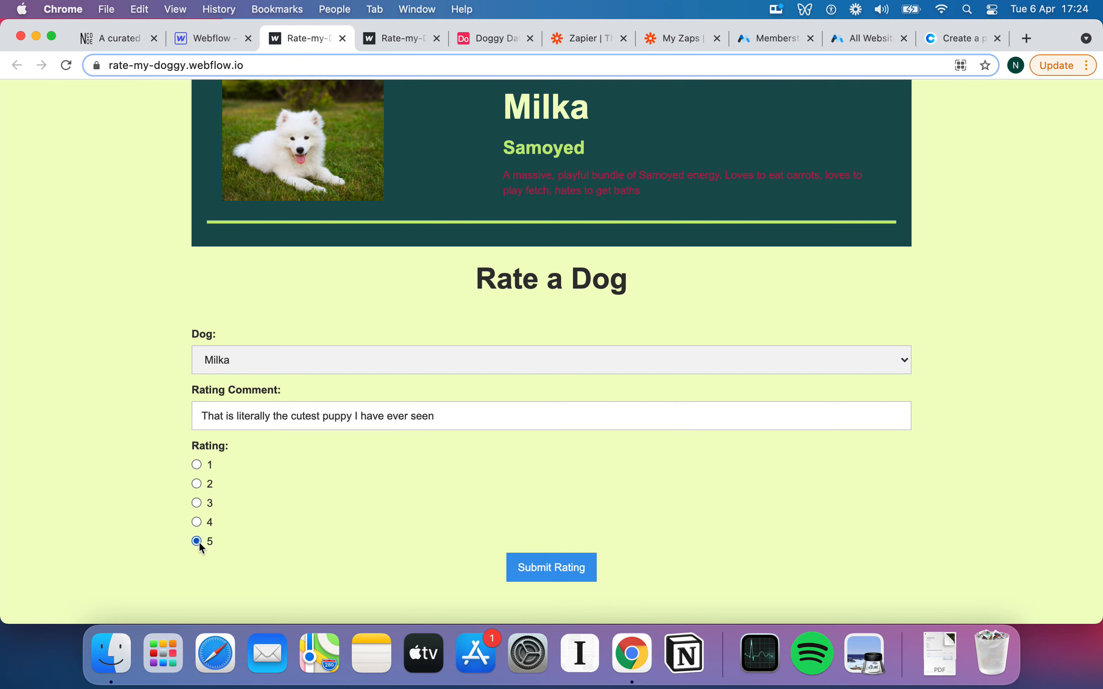
left_click(567, 571)
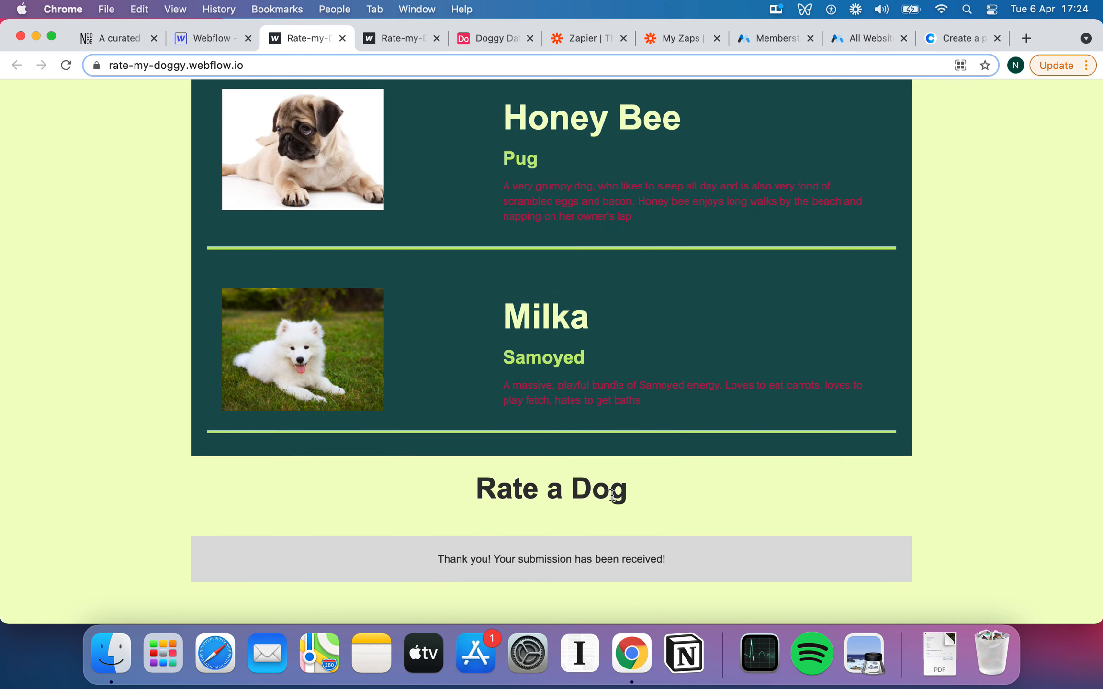
Look over the page after the submission and reload it to restore the empty rating form.
scroll(637, 311, "up", 10)
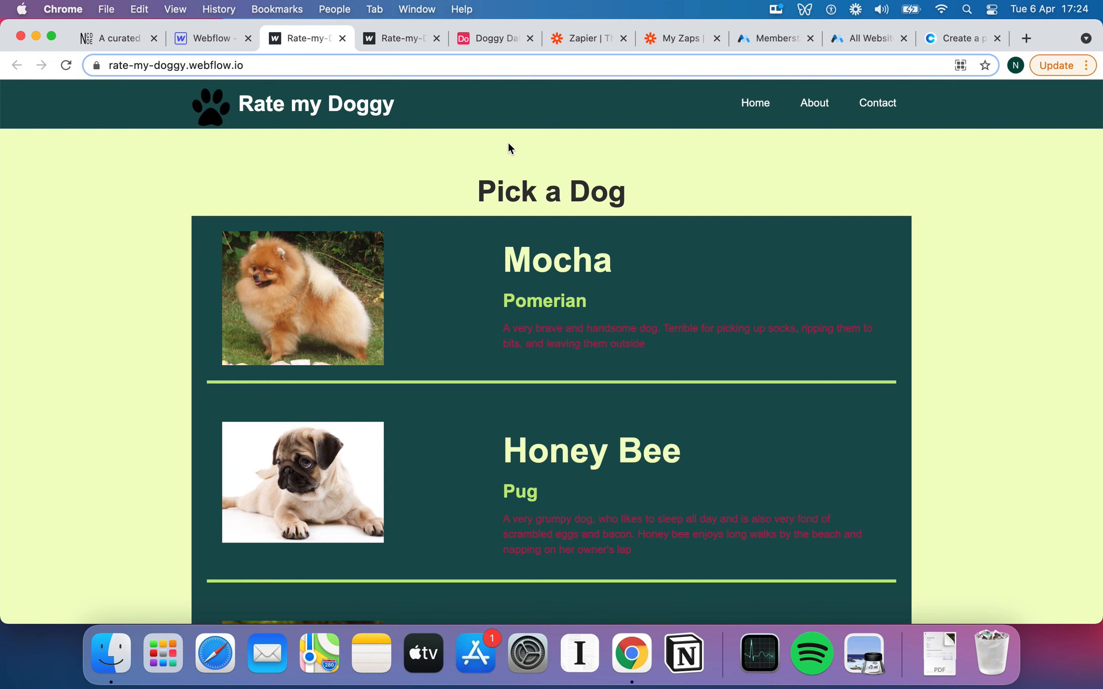
scroll(354, 258, "down", 10)
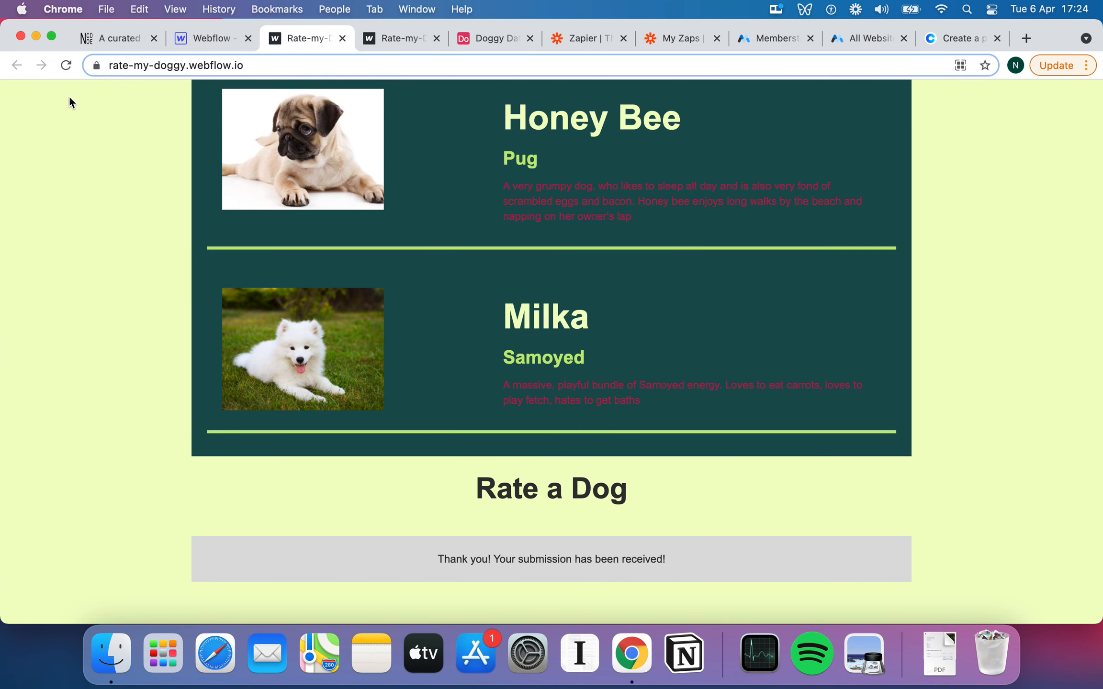
left_click(67, 65)
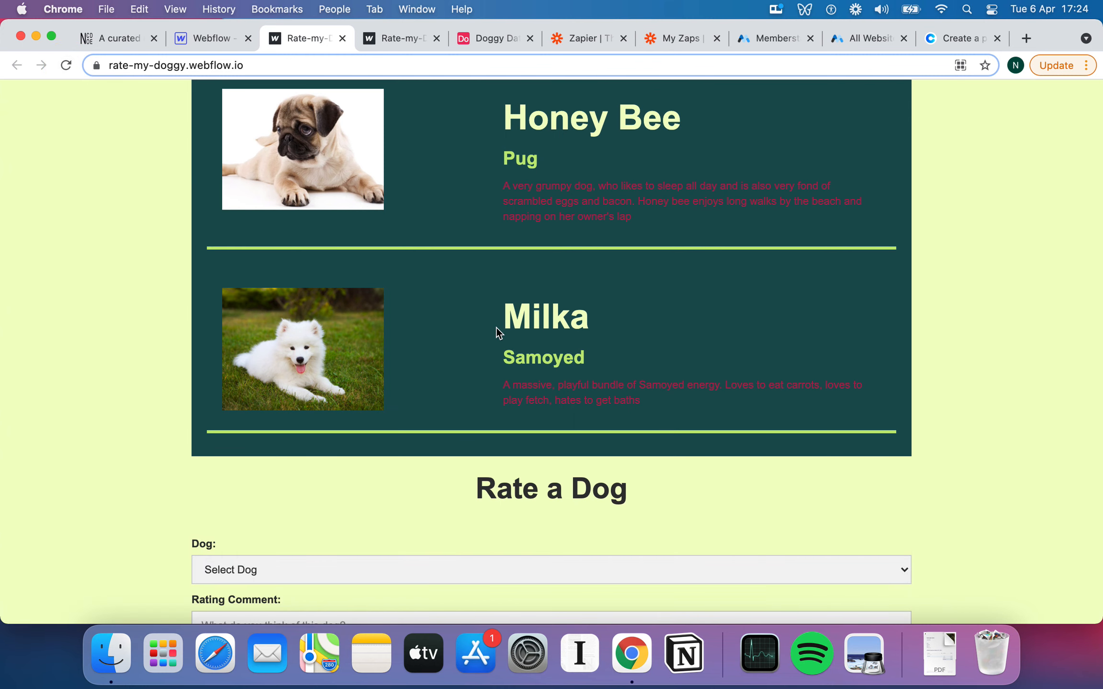
Look over the live page again, from the Pick a Dog list to the empty Rate a Dog form.
scroll(497, 328, "down", 5)
scroll(526, 329, "up", 15)
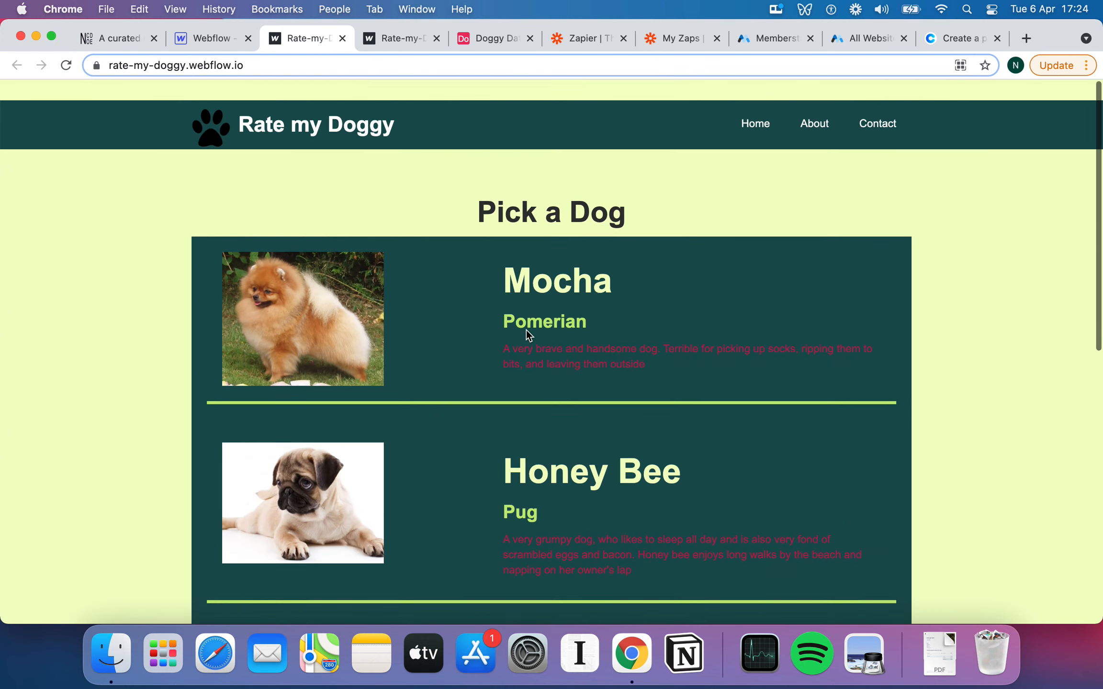
scroll(565, 368, "down", 10)
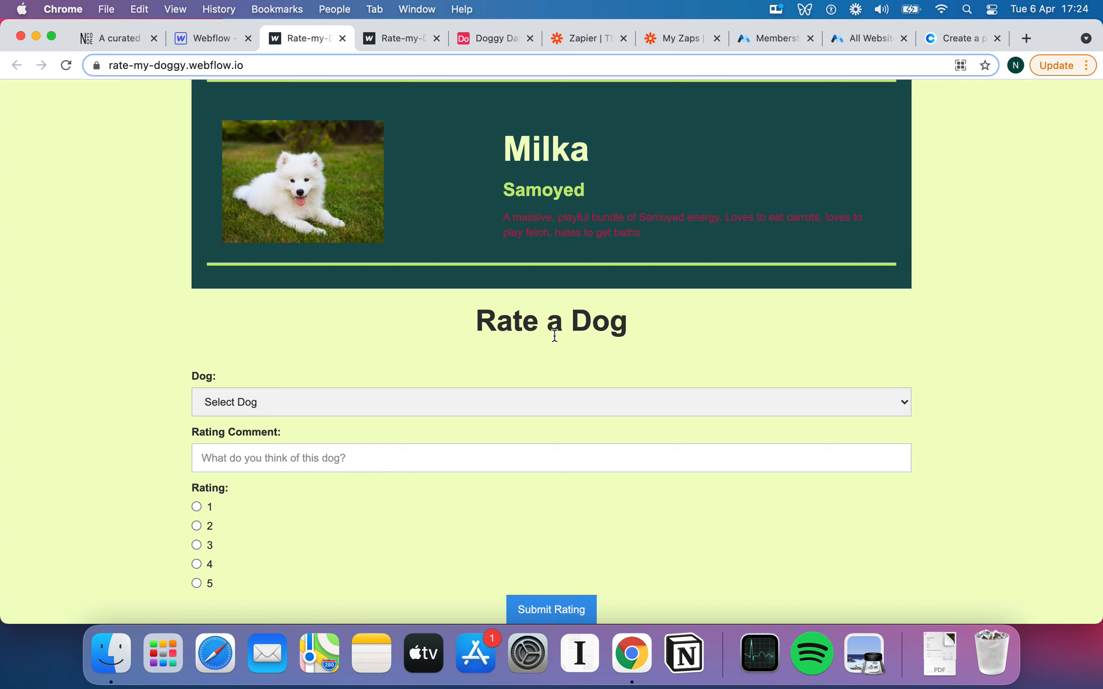
scroll(554, 335, "down", 1)
scroll(555, 337, "down", 2)
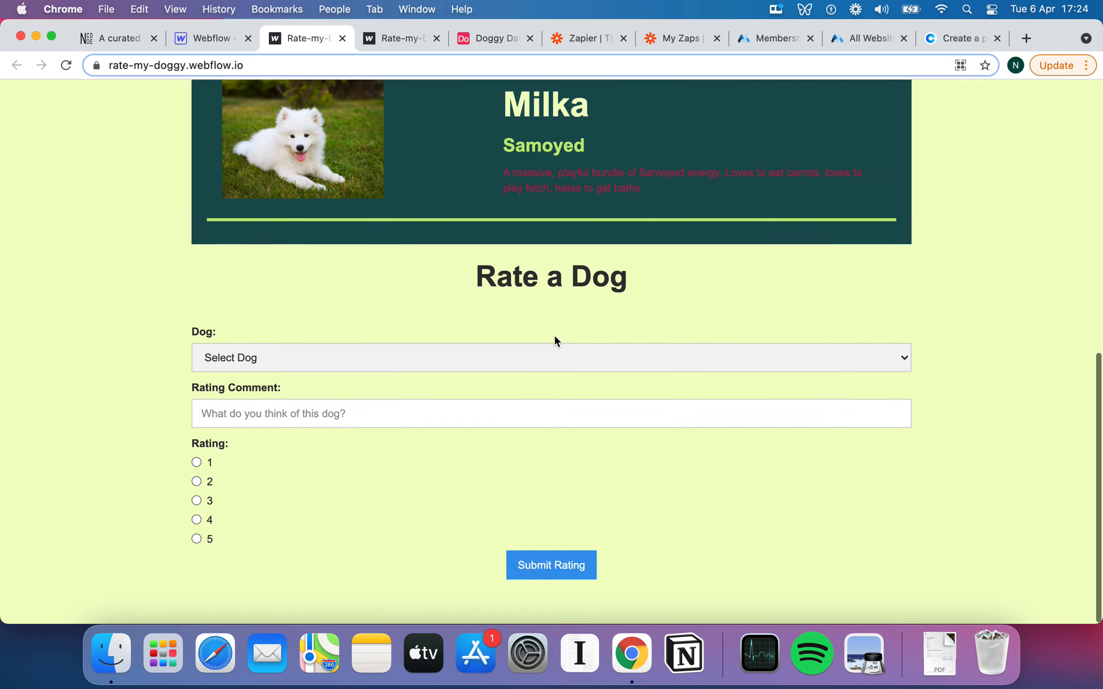
left_click(517, 308)
key("super+Up")
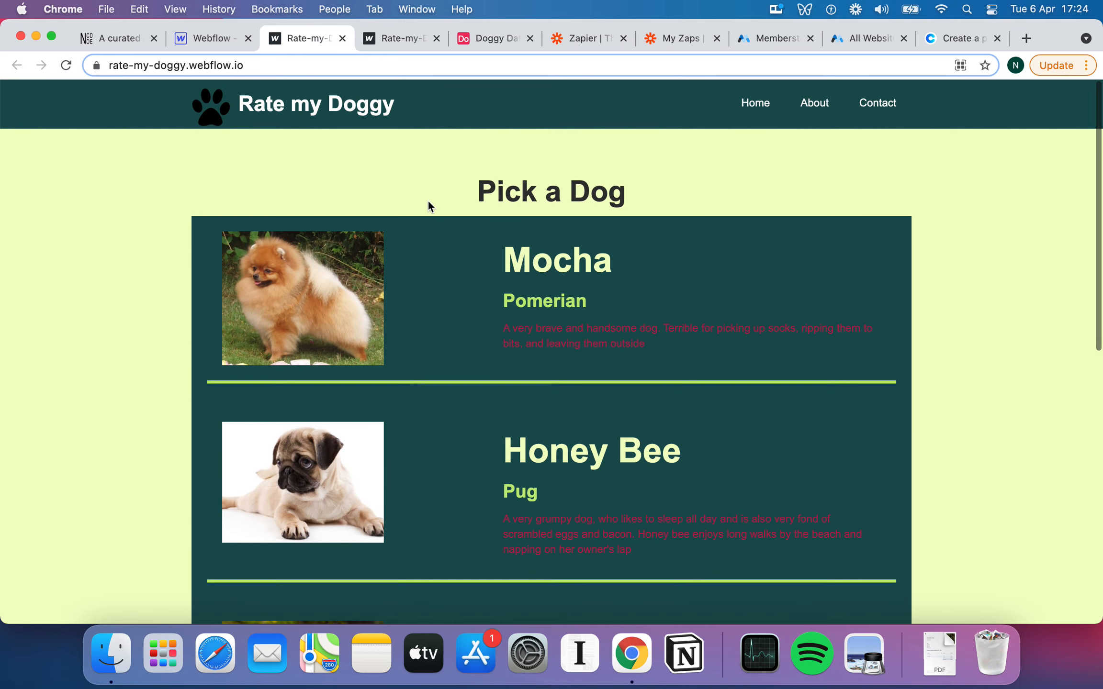
Switch to Zapier and create a new Zap with Webflow as the trigger app.
left_click(683, 39)
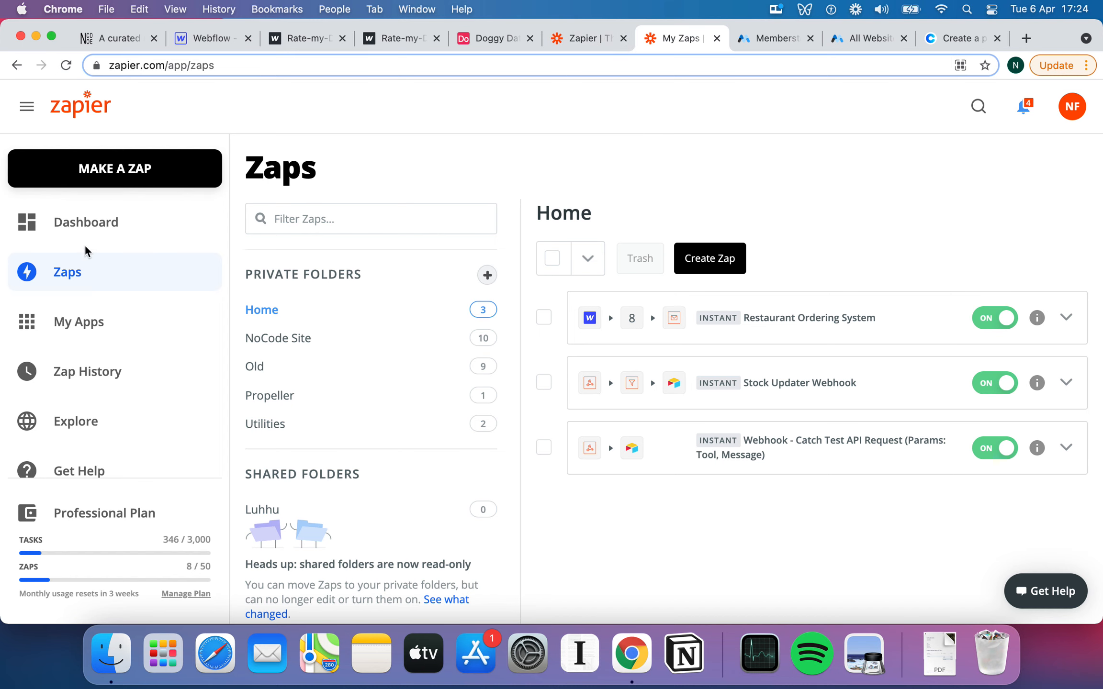
left_click(137, 178)
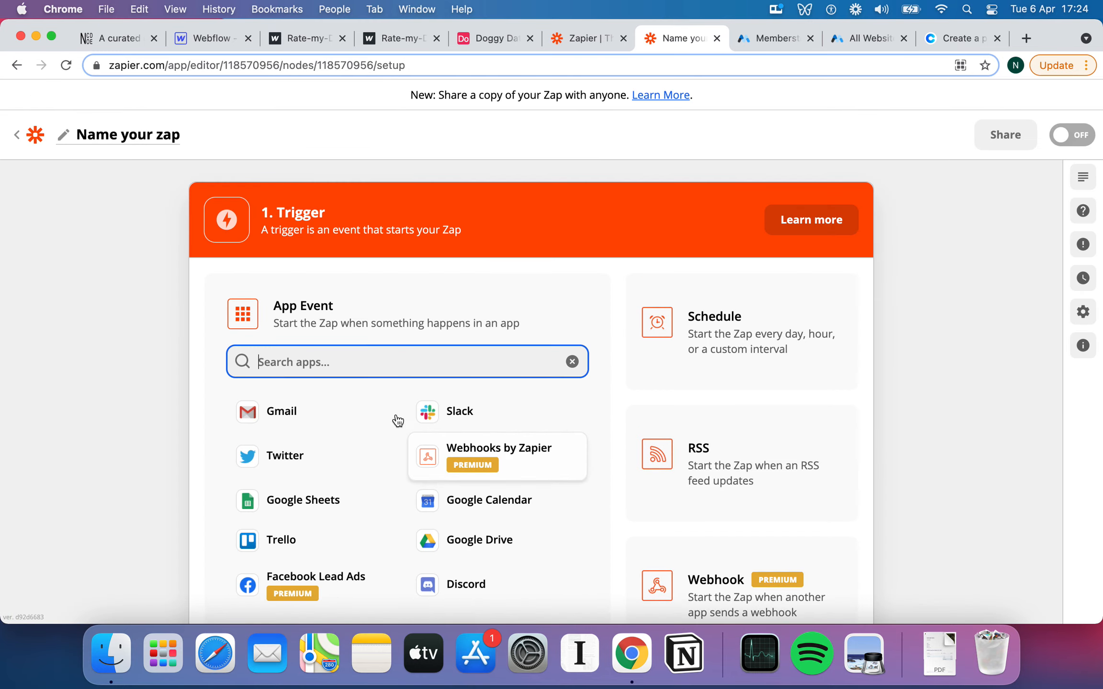
scroll(394, 418, "down", 2)
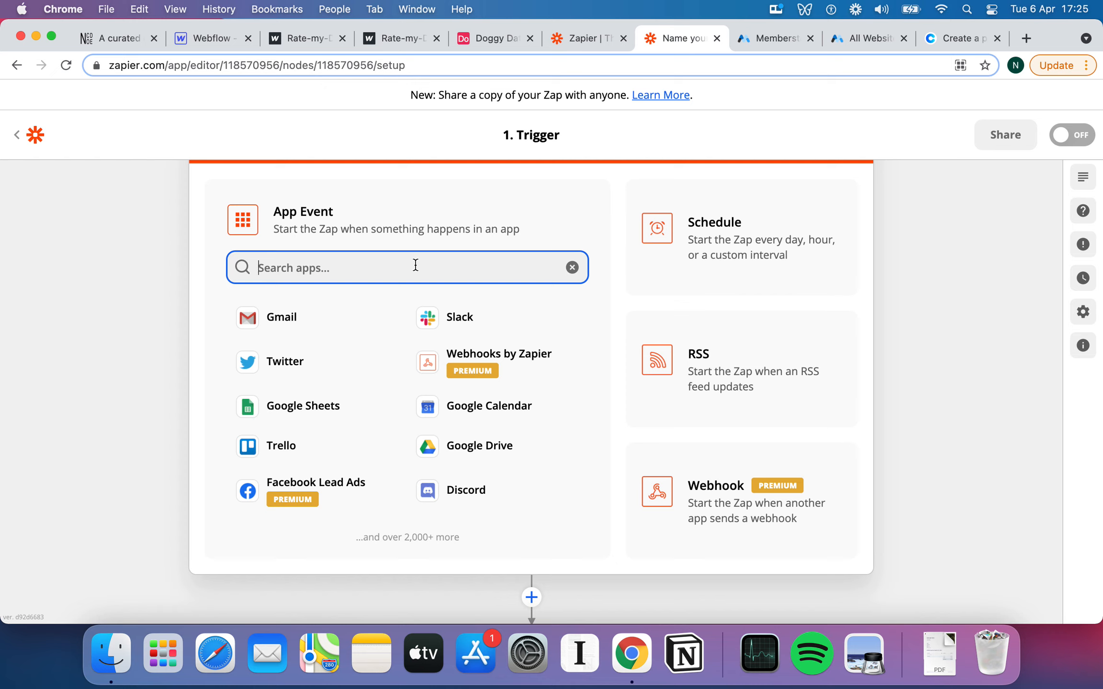
type("Webfl")
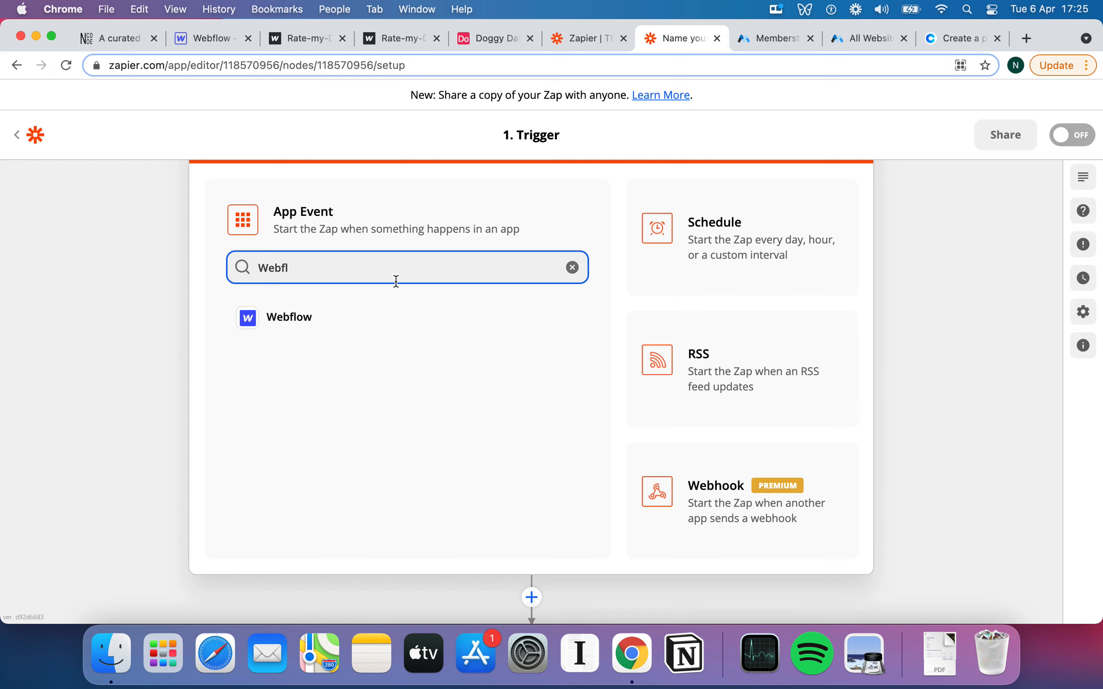
left_click(327, 316)
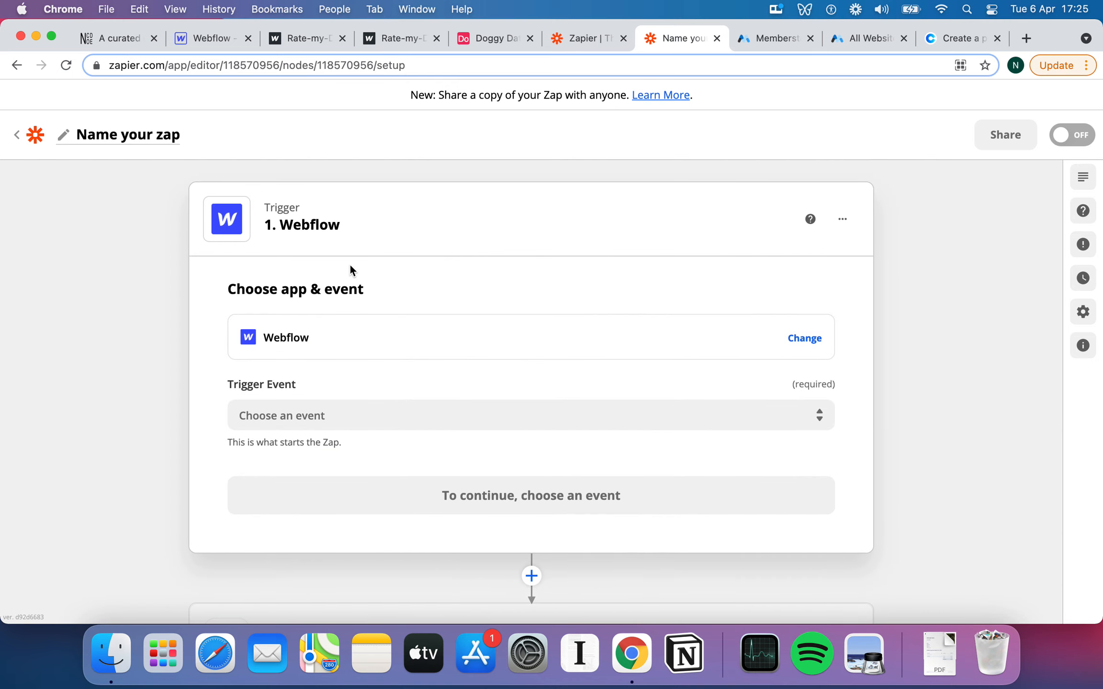
Set the Webflow trigger event to Form Submission and continue to the account choice.
left_click(350, 415)
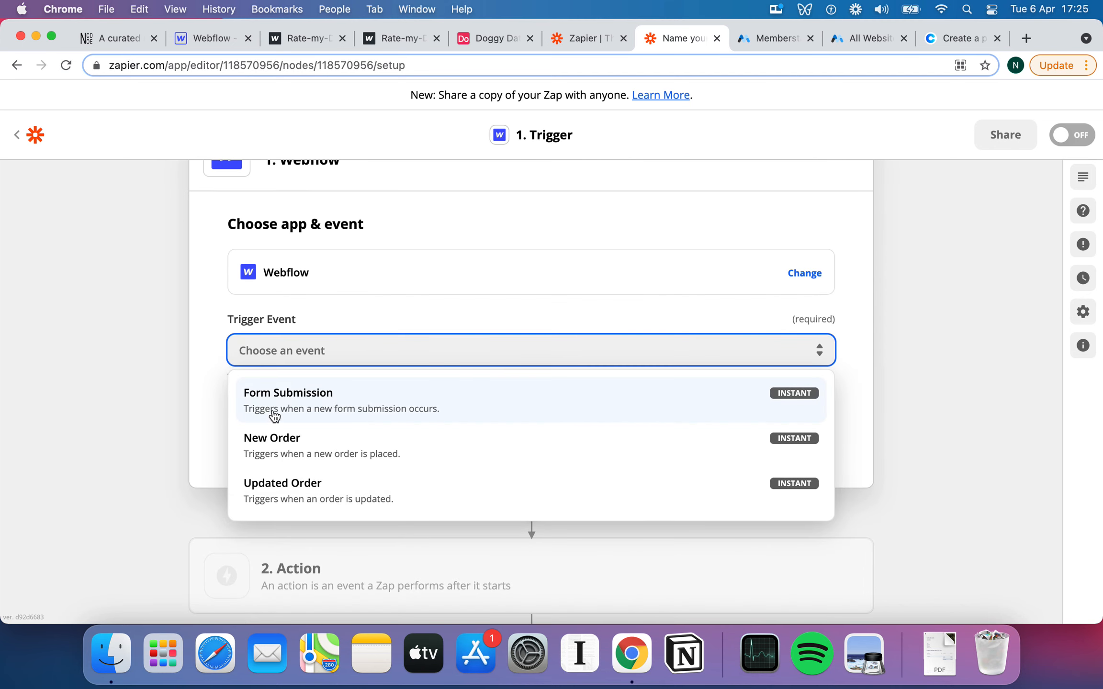
left_click(280, 404)
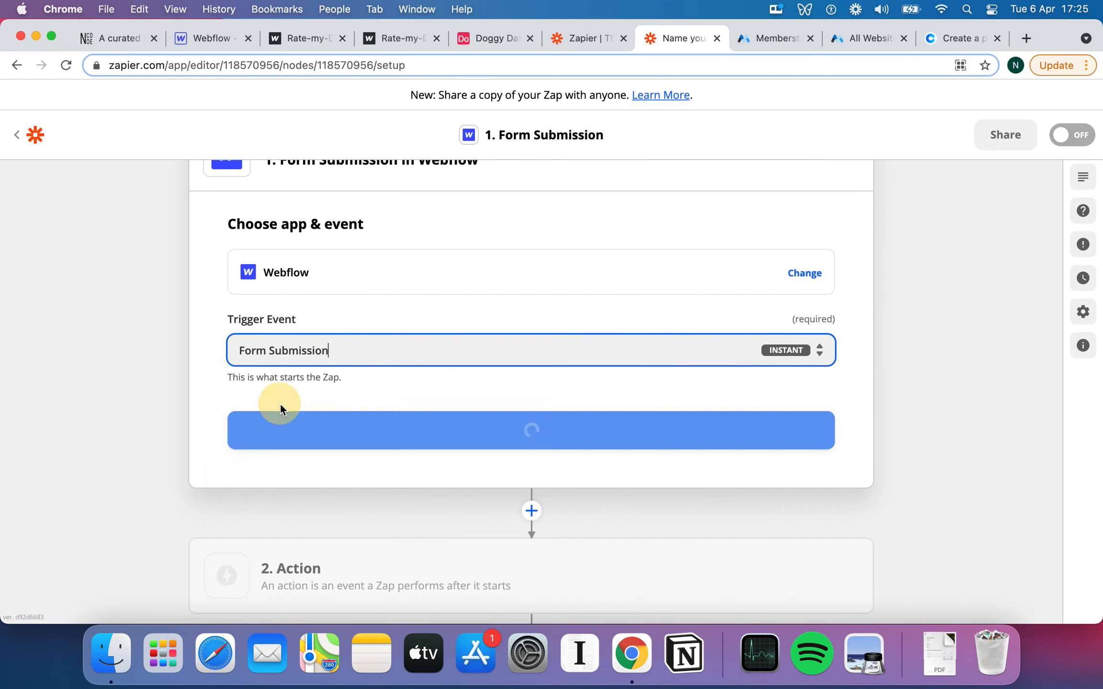
left_click(401, 349)
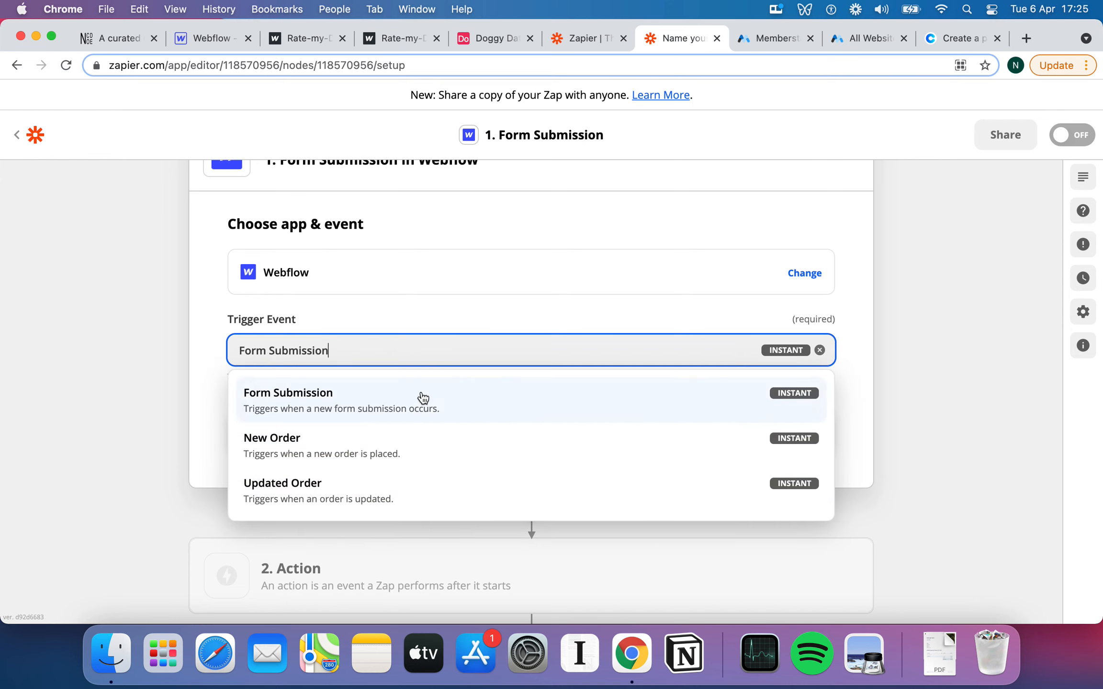
left_click(476, 319)
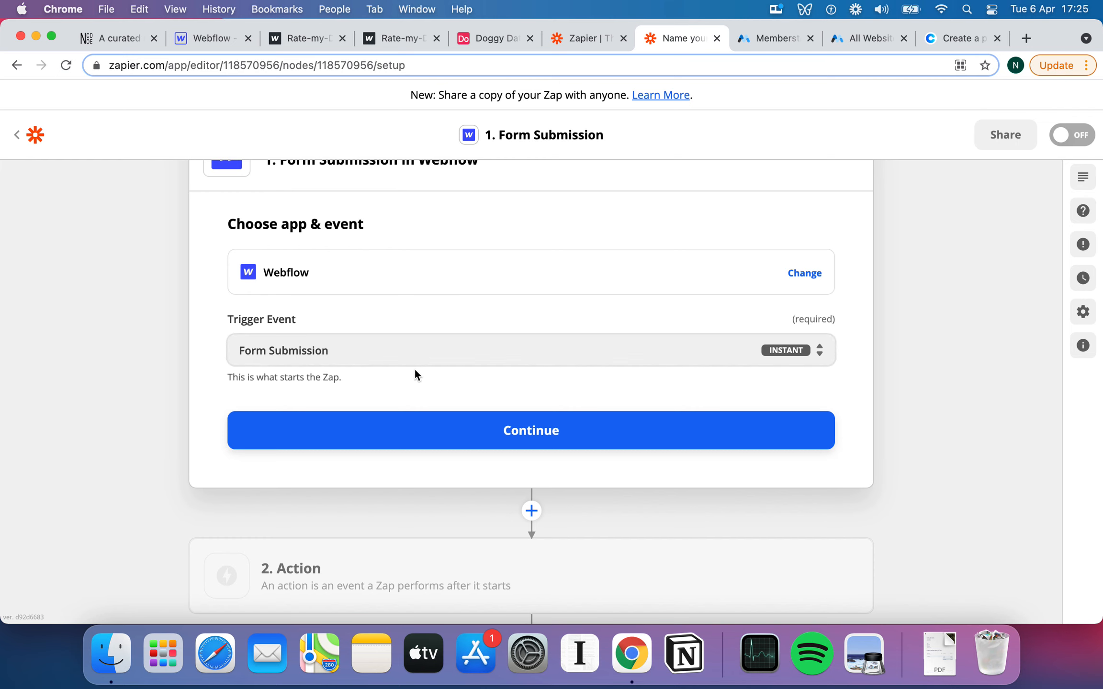
left_click(520, 426)
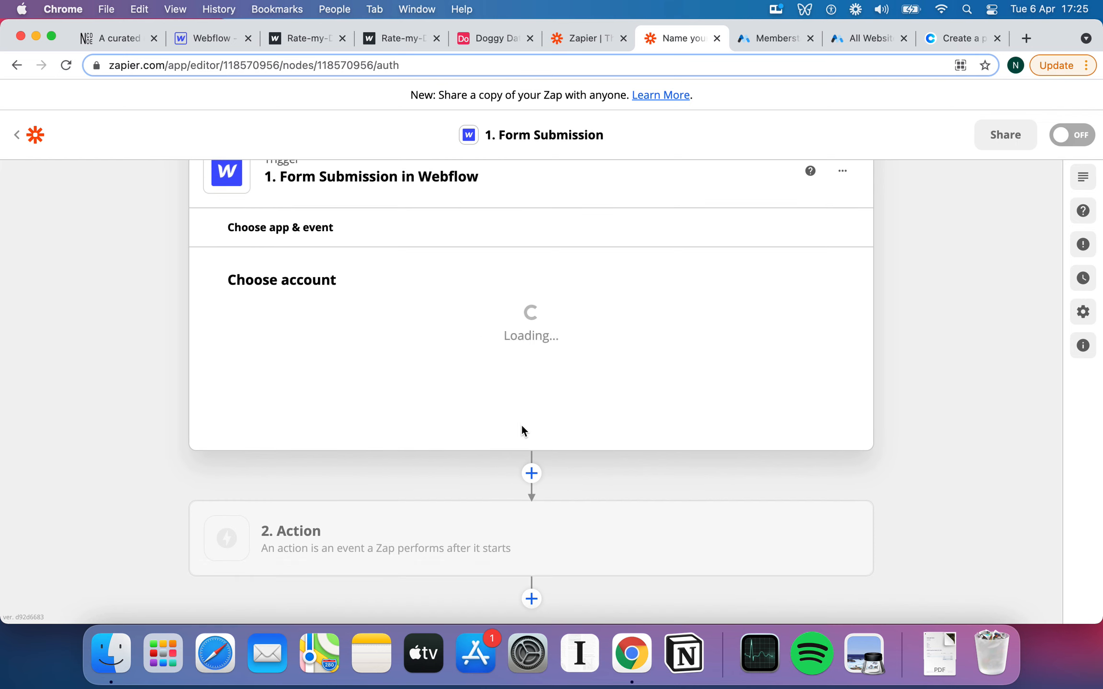
Choose the connected account Webflow #2 for the trigger and continue to the trigger setup.
left_click(560, 326)
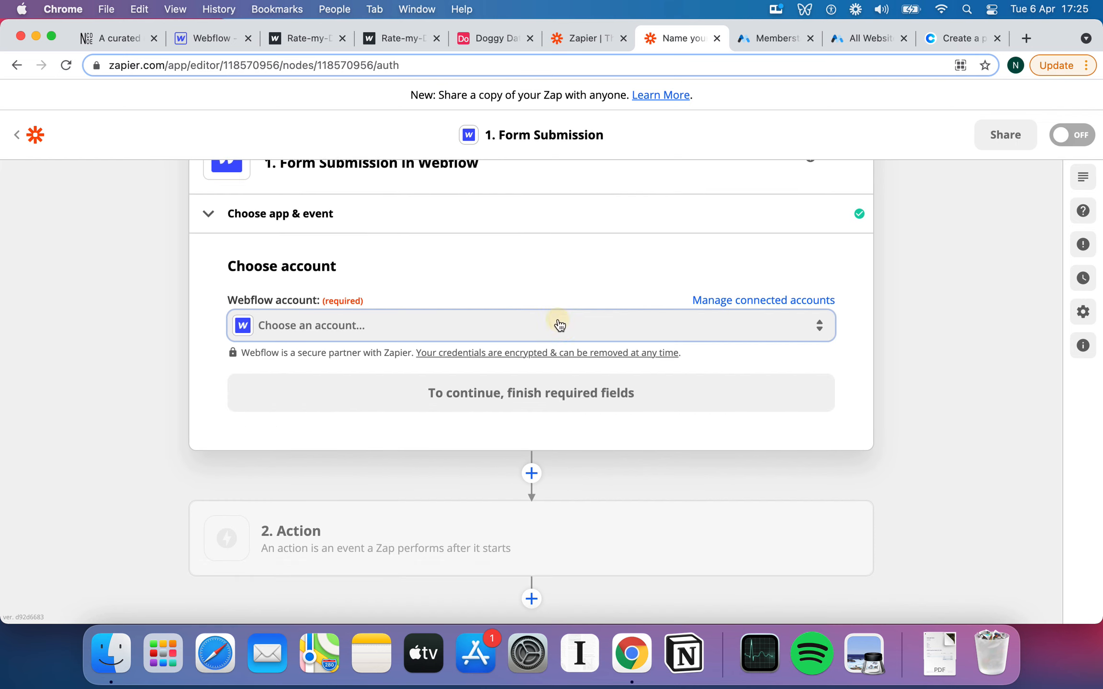
scroll(532, 290, "down", 1)
left_click(344, 479)
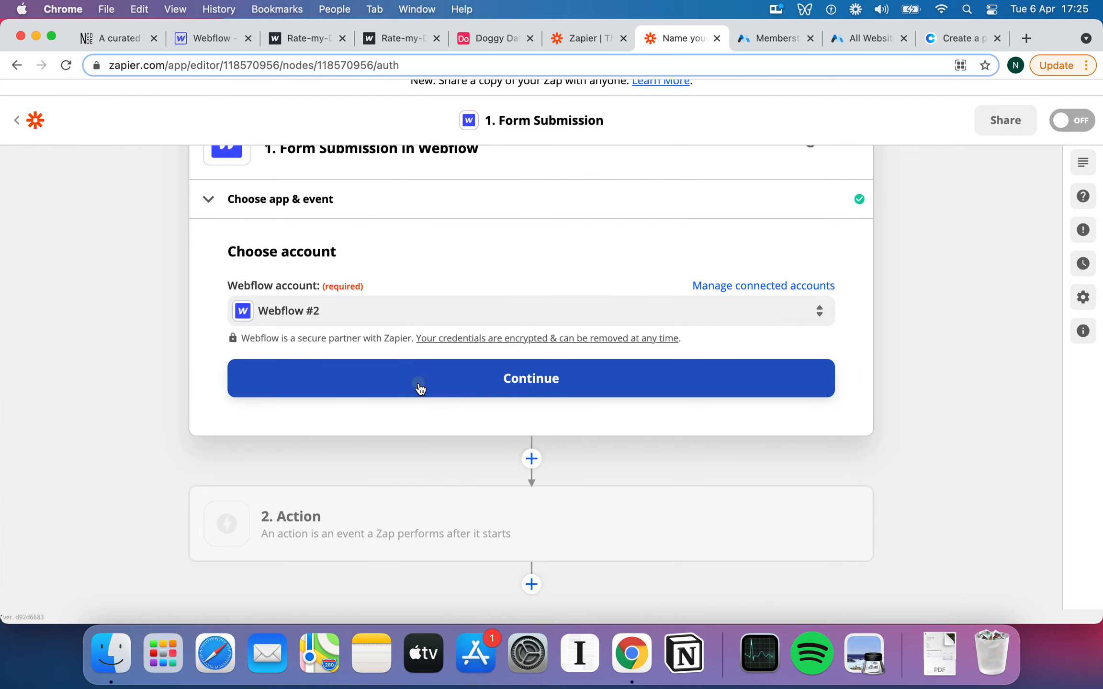
left_click(419, 388)
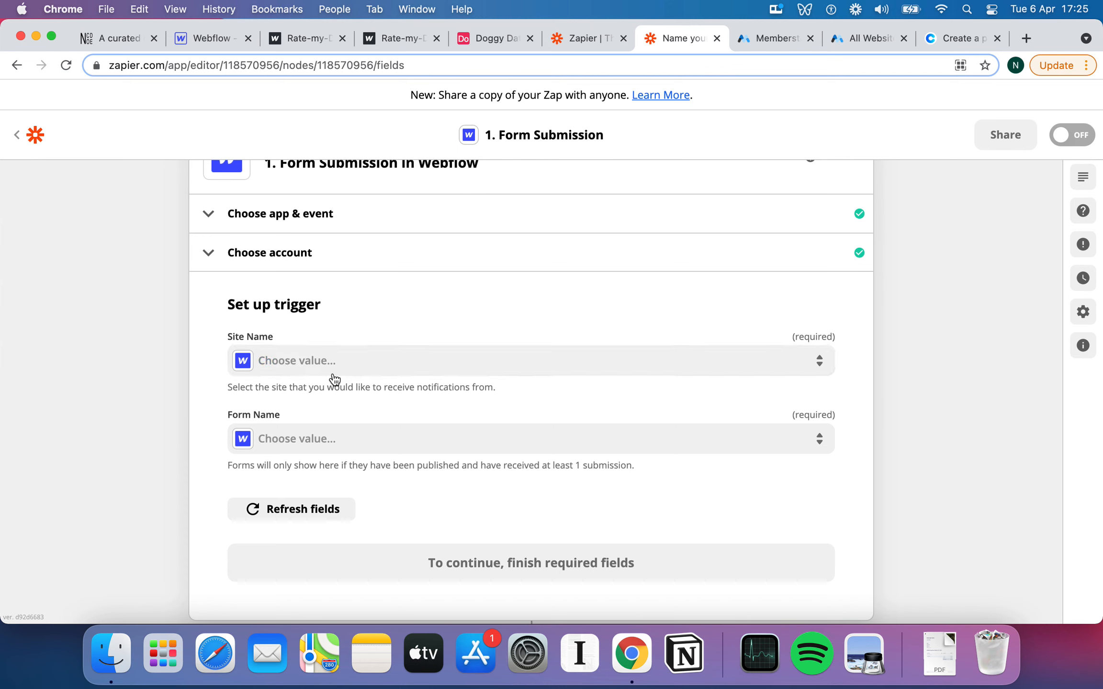
Set the trigger's site to Rate-my-Doggy and its form to Rating Form.
left_click(335, 371)
type("Rat")
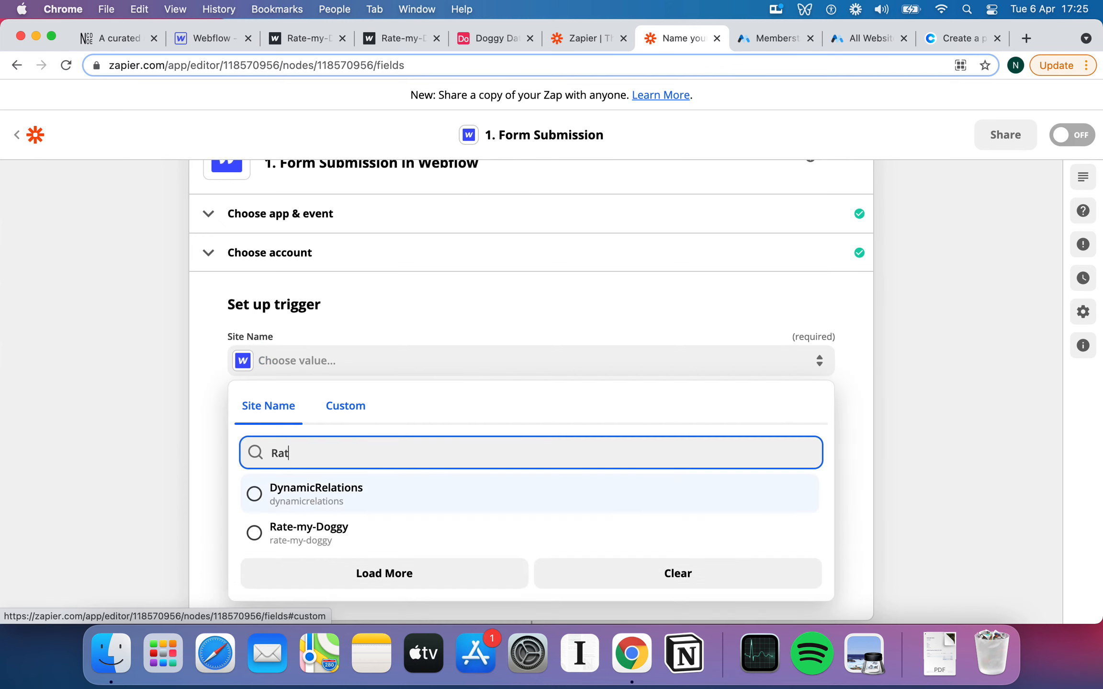
left_click(338, 530)
scroll(114, 406, "down", 3)
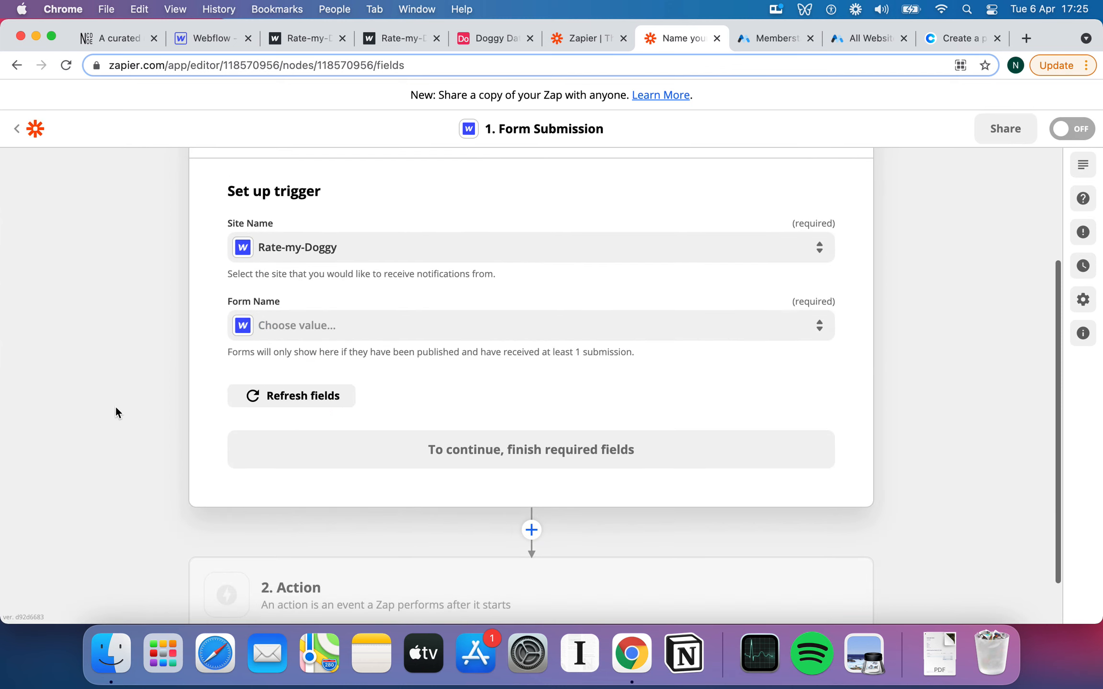
scroll(116, 413, "down", 1)
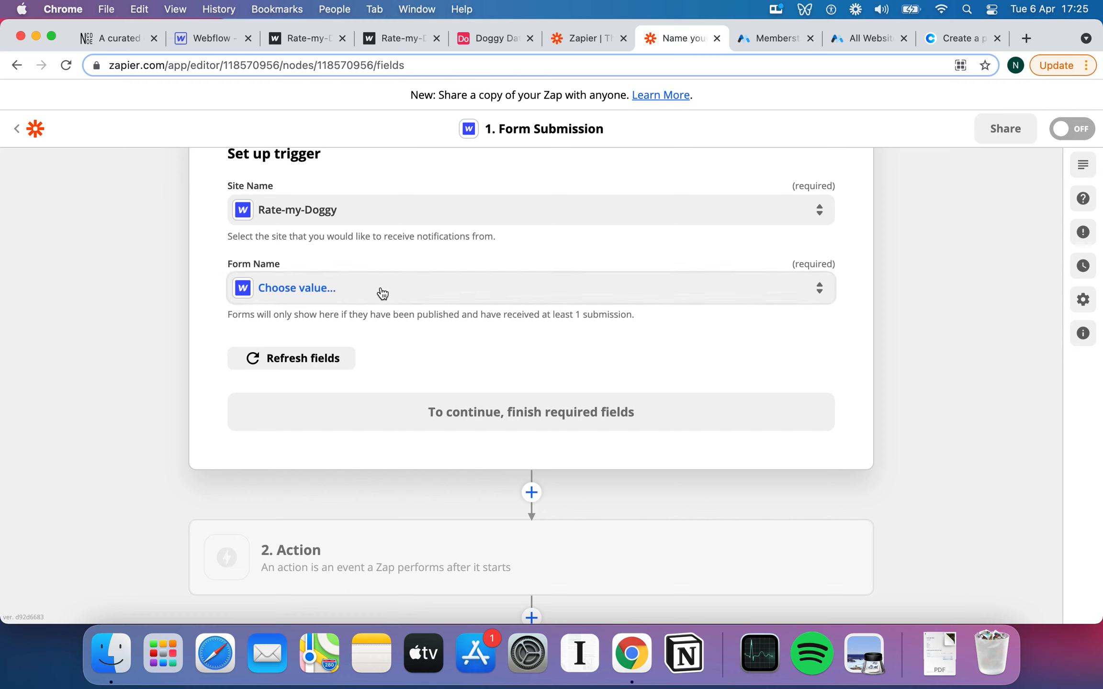
left_click(381, 289)
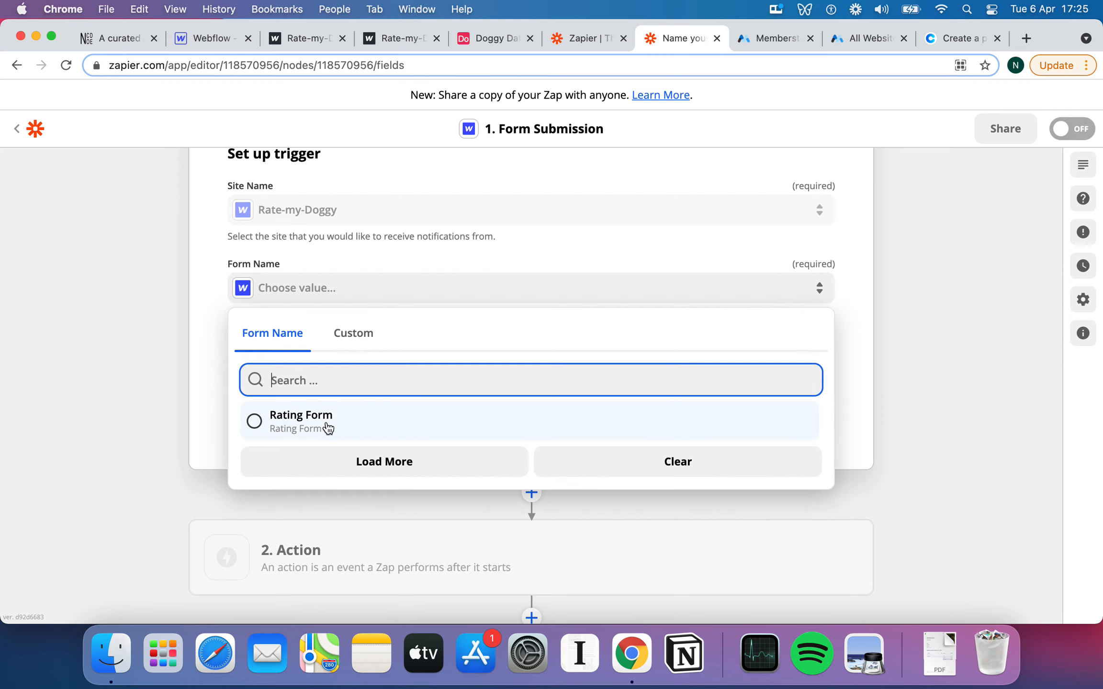
left_click(330, 424)
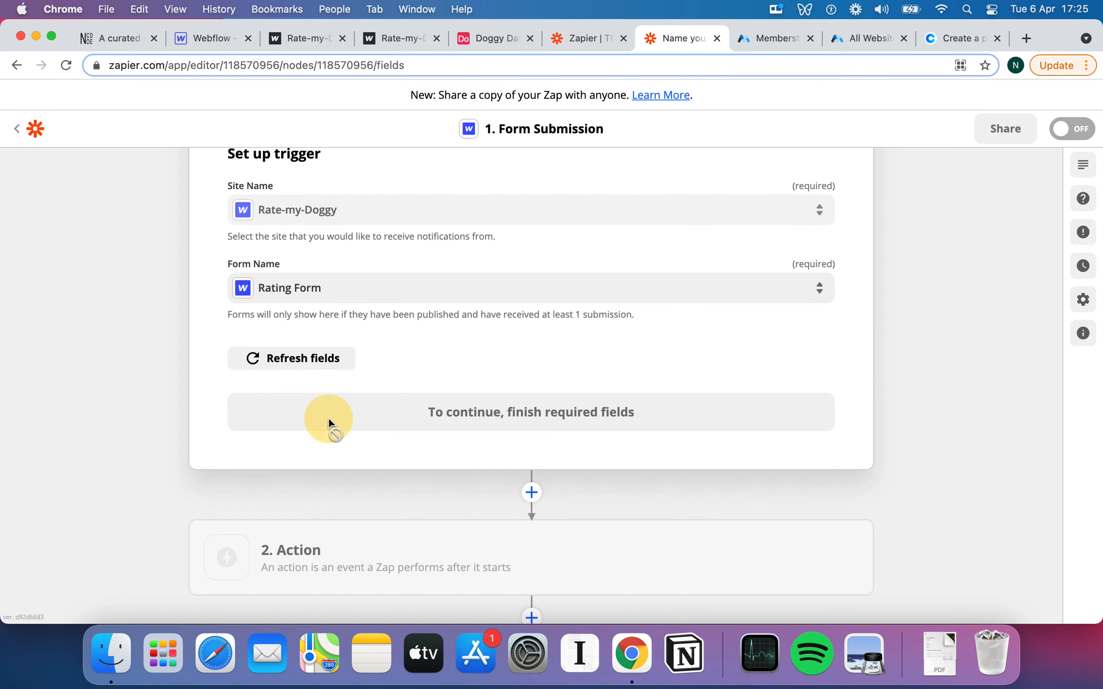
Switch to the Webflow designer and check the form name in the Rate a Dog form's settings.
left_click(215, 38)
left_click(761, 405)
scroll(760, 405, "down", 12)
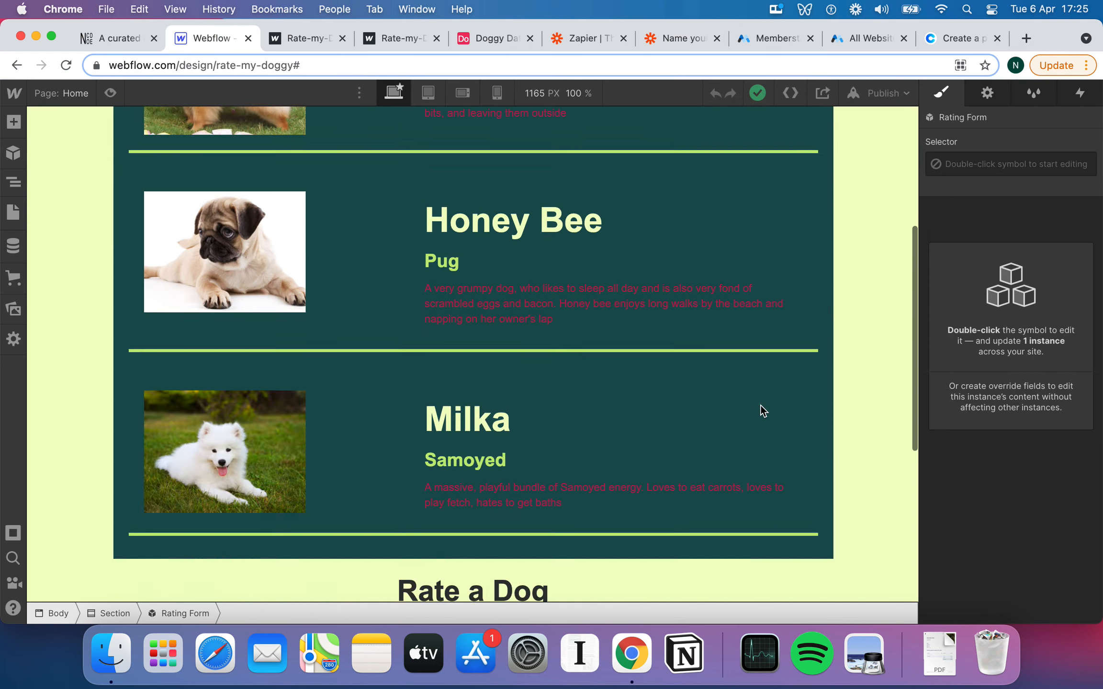
double_click(659, 360)
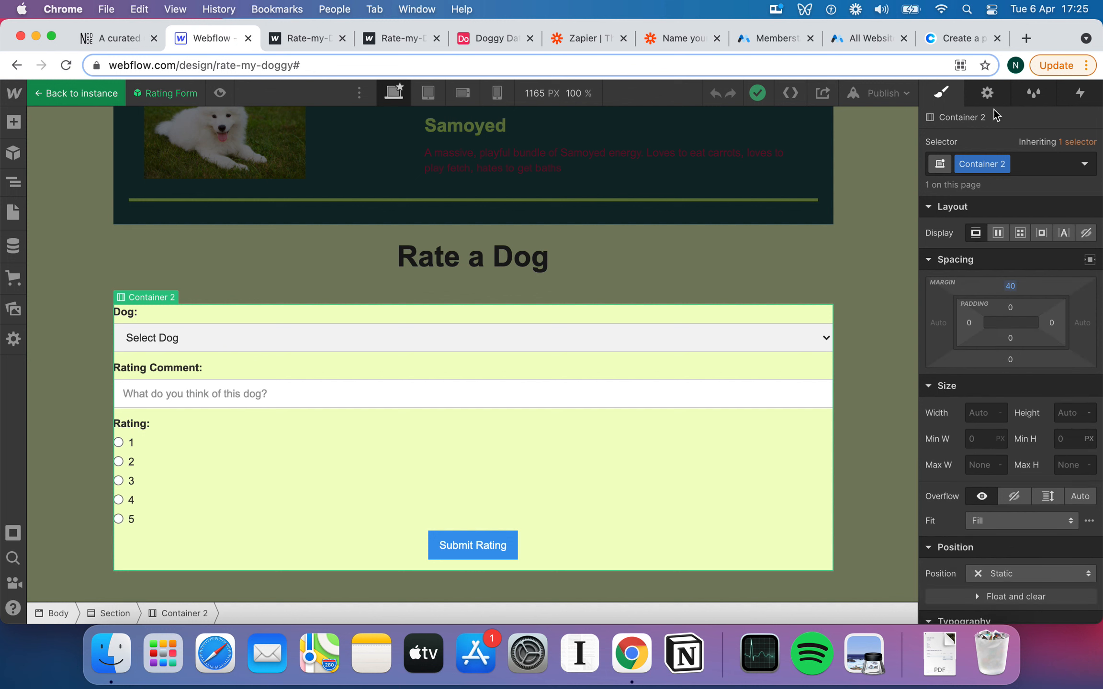
left_click(989, 96)
left_click(721, 425)
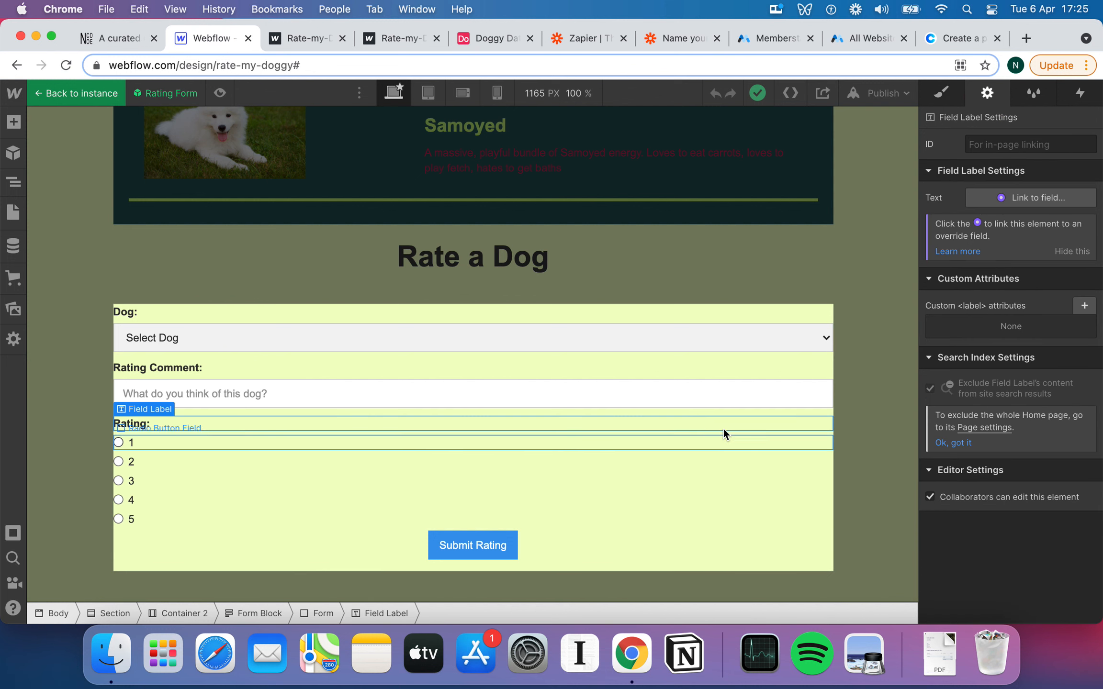
left_click(330, 367)
left_click(134, 337)
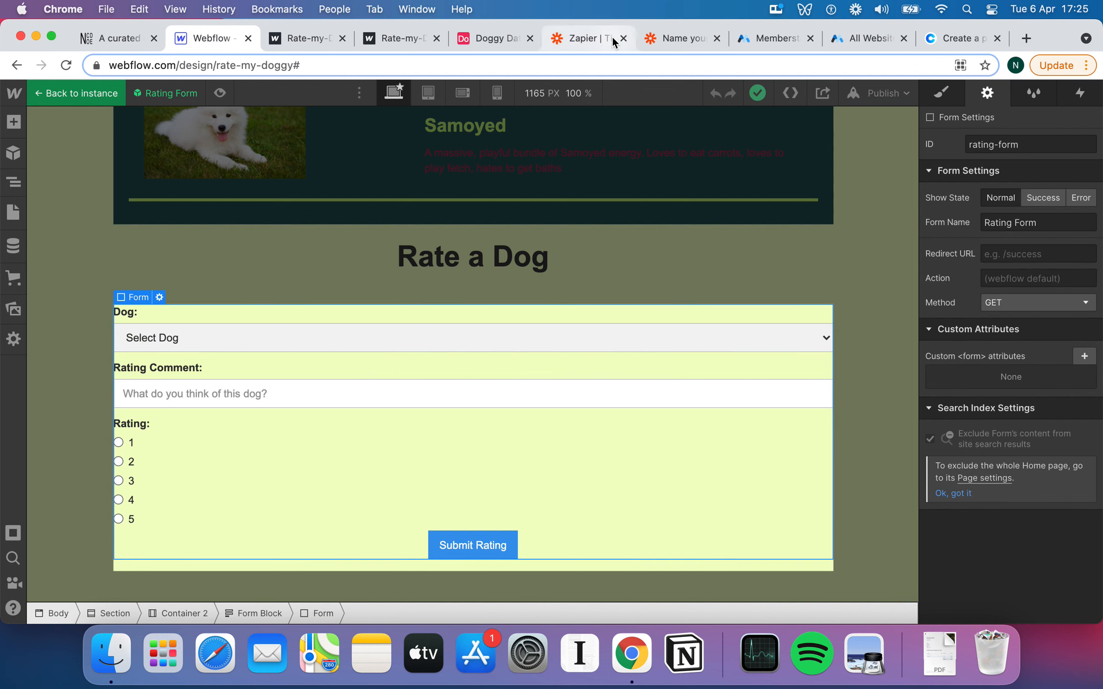
Return to the Zap editor, review the chosen site and form, and continue to the trigger test.
left_click(582, 42)
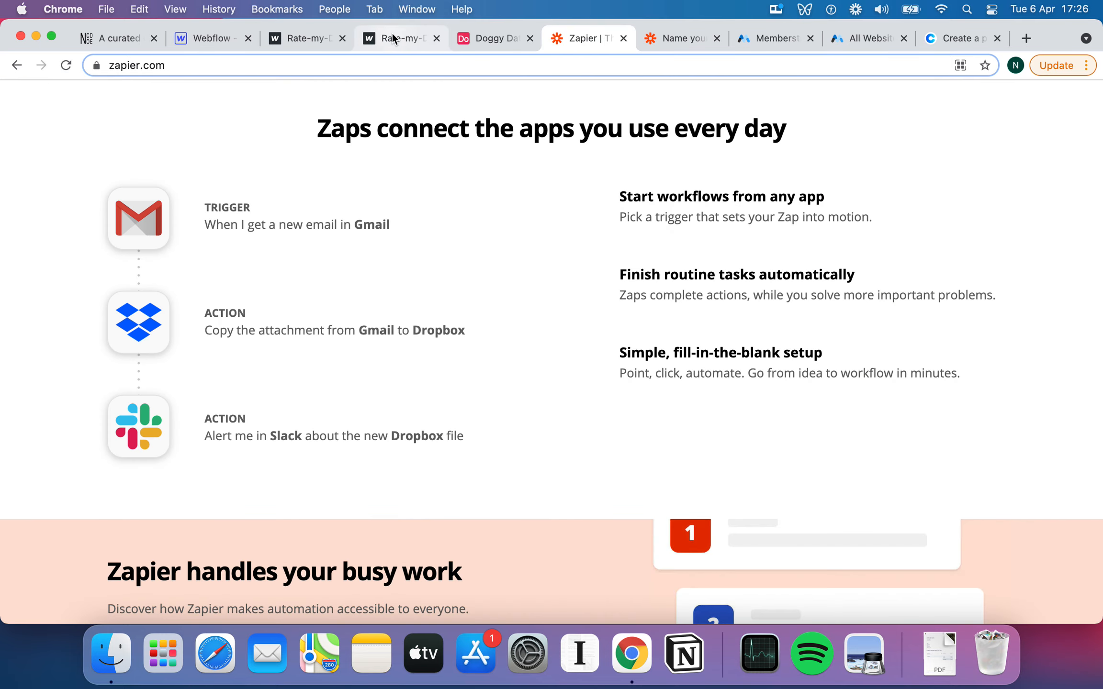
left_click(689, 38)
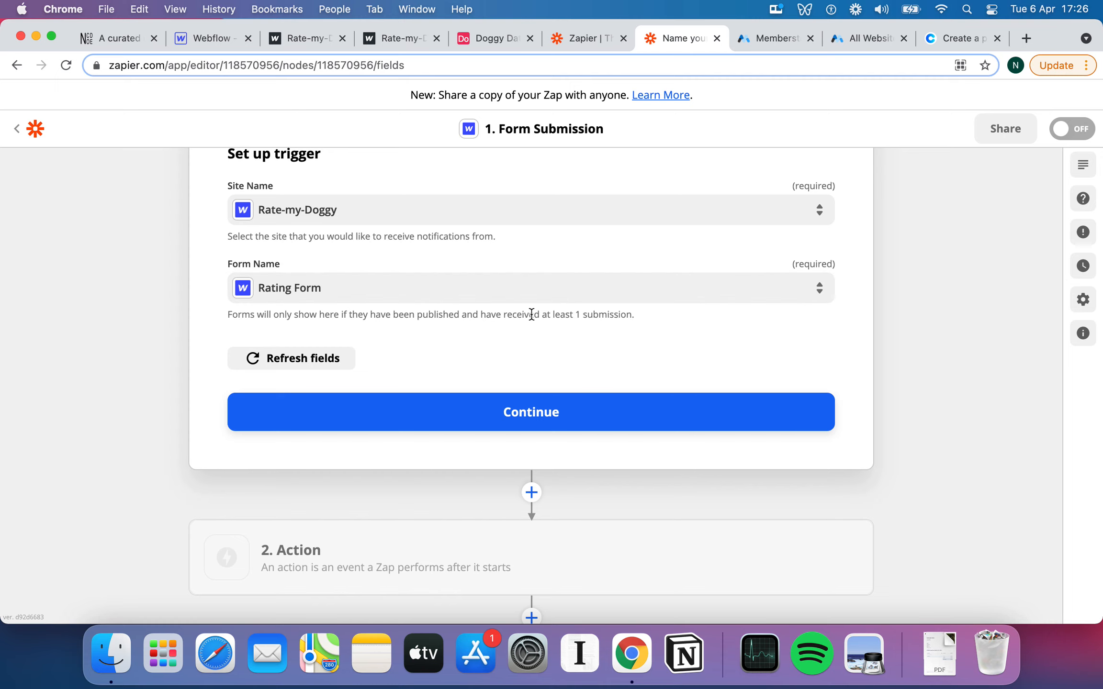
scroll(531, 314, "up", 5)
scroll(527, 311, "down", 5)
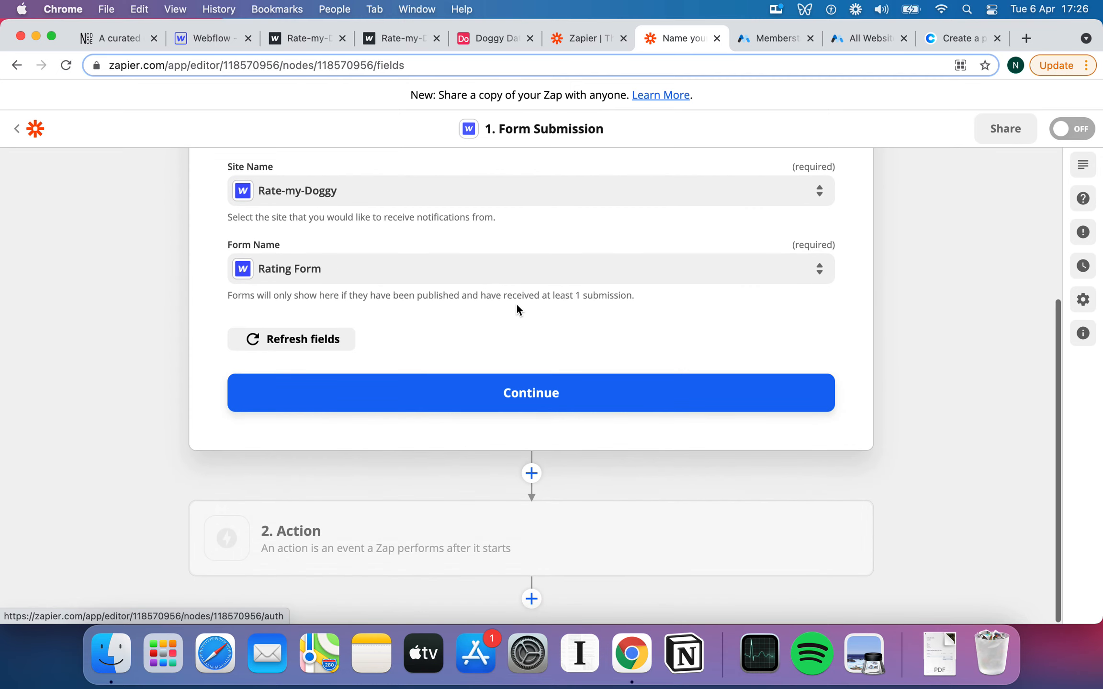
left_click(474, 393)
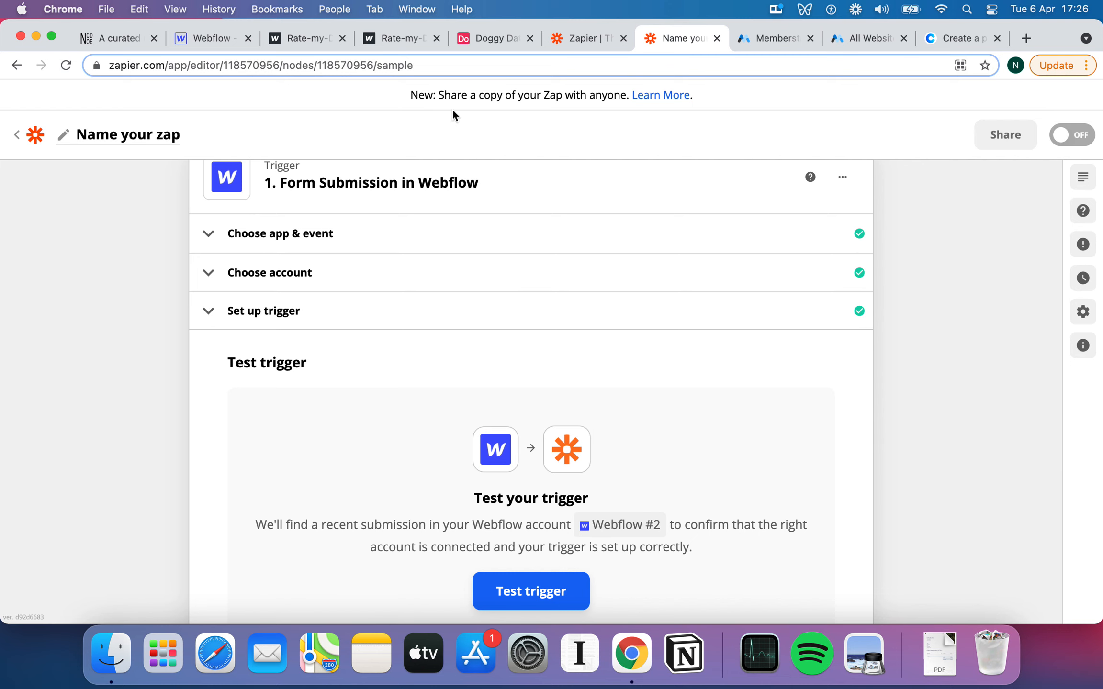
Close one of the two open Rate my Doggy pages and test the Form Submission trigger.
left_click(342, 38)
scroll(376, 338, "down", 5)
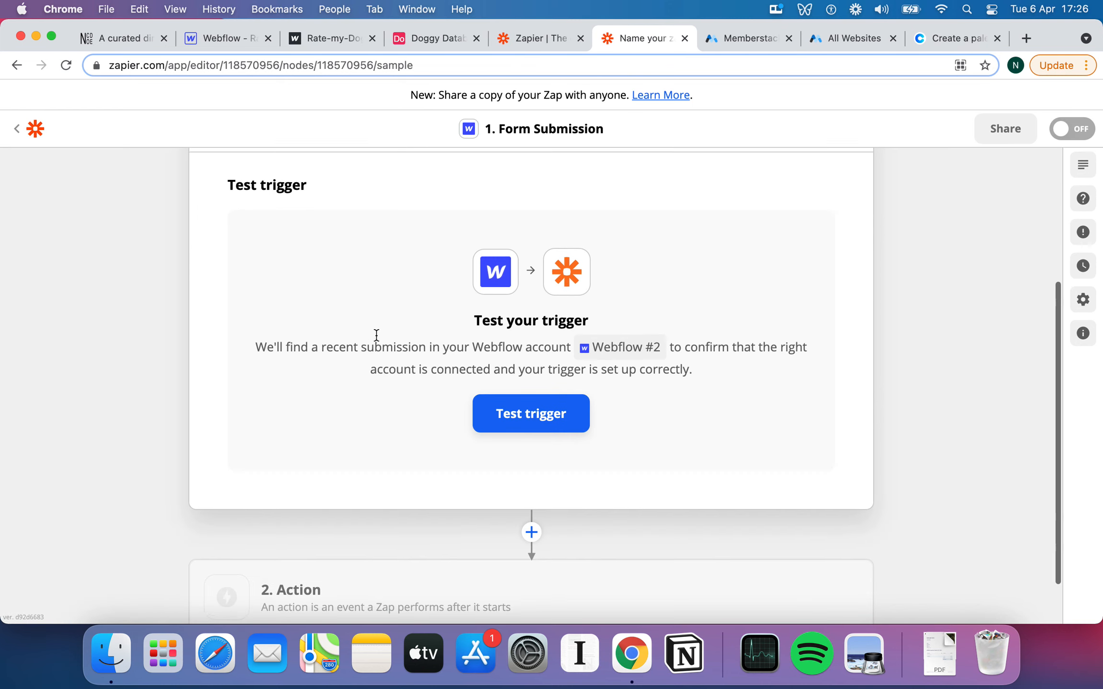
scroll(335, 335, "up", 4)
scroll(517, 445, "down", 3)
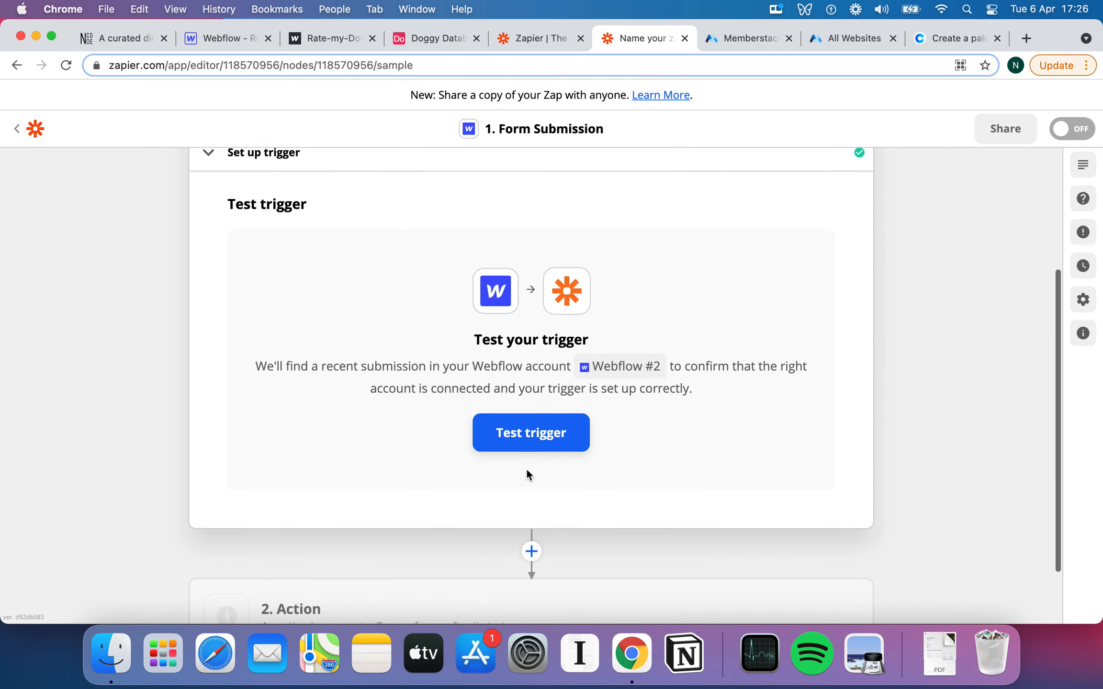
left_click(553, 422)
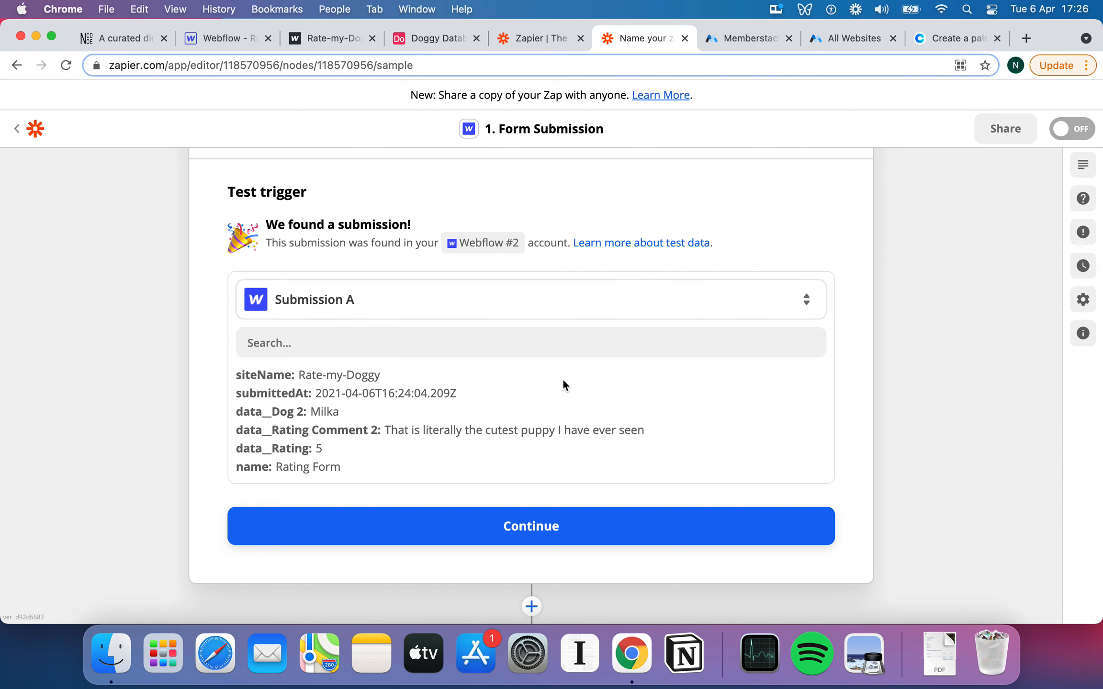
Examine the dog, comment and rating field names in the found submission and switch back to the rating form in the Webflow designer.
scroll(569, 399, "down", 2)
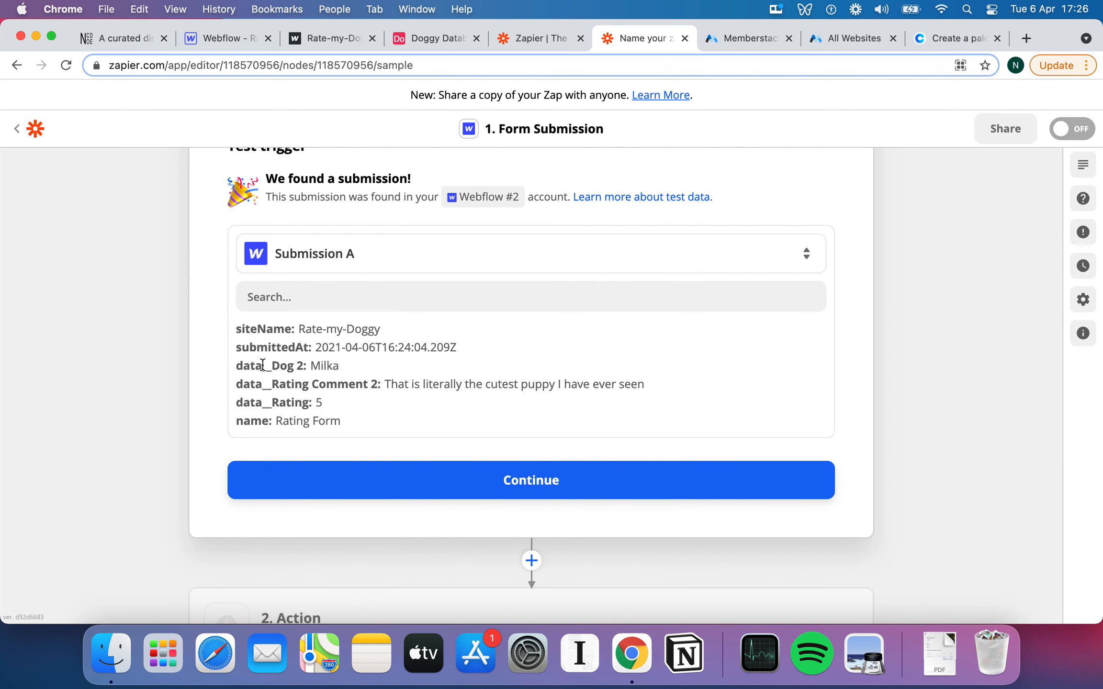
mouse_move(257, 363)
left_mouse_down()
mouse_move(240, 366)
mouse_move(278, 368)
mouse_move(256, 368)
left_mouse_up()
left_click(293, 369)
left_click(231, 43)
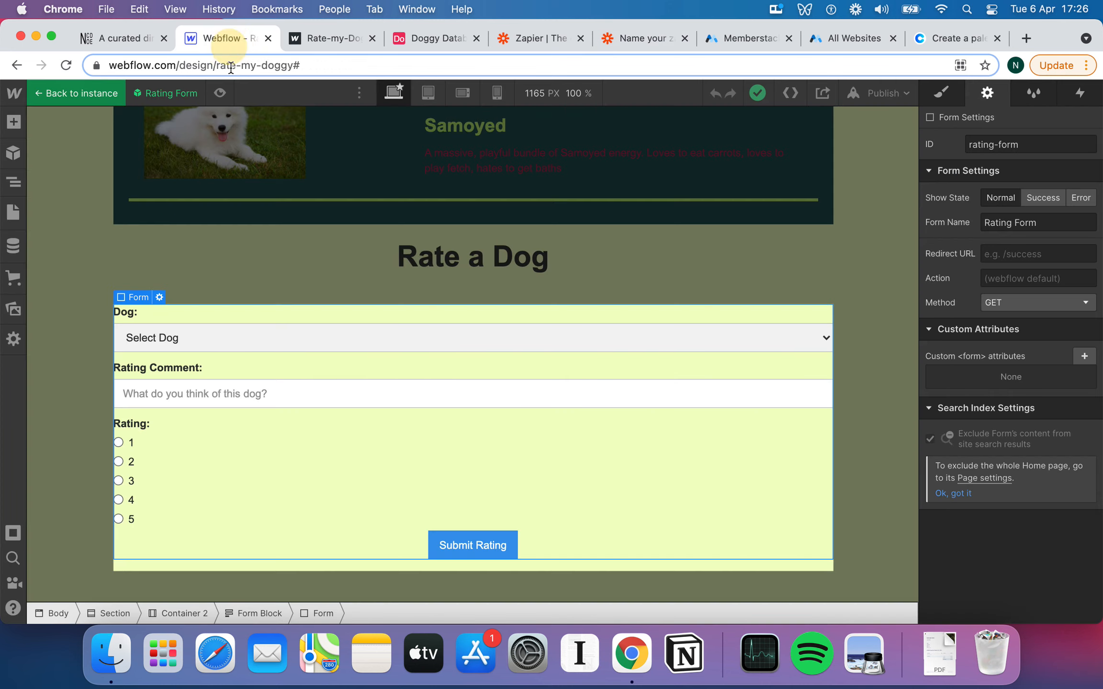
Check the ID and name of the Dog select field in the rating form's field settings.
left_click(203, 333)
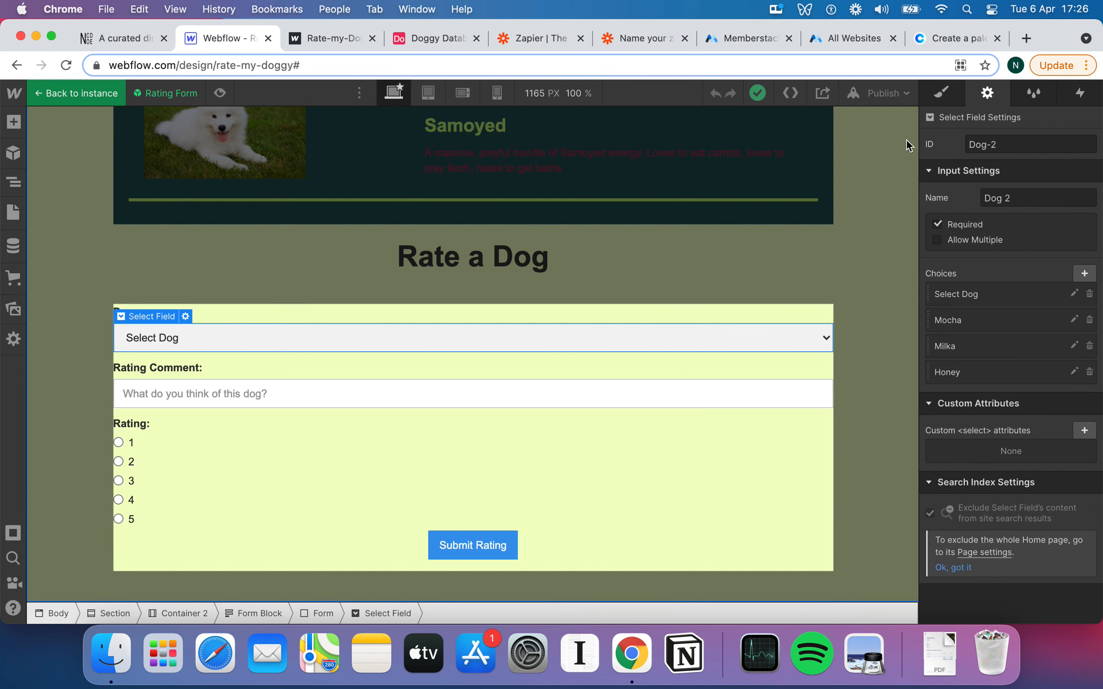
left_click(1011, 142)
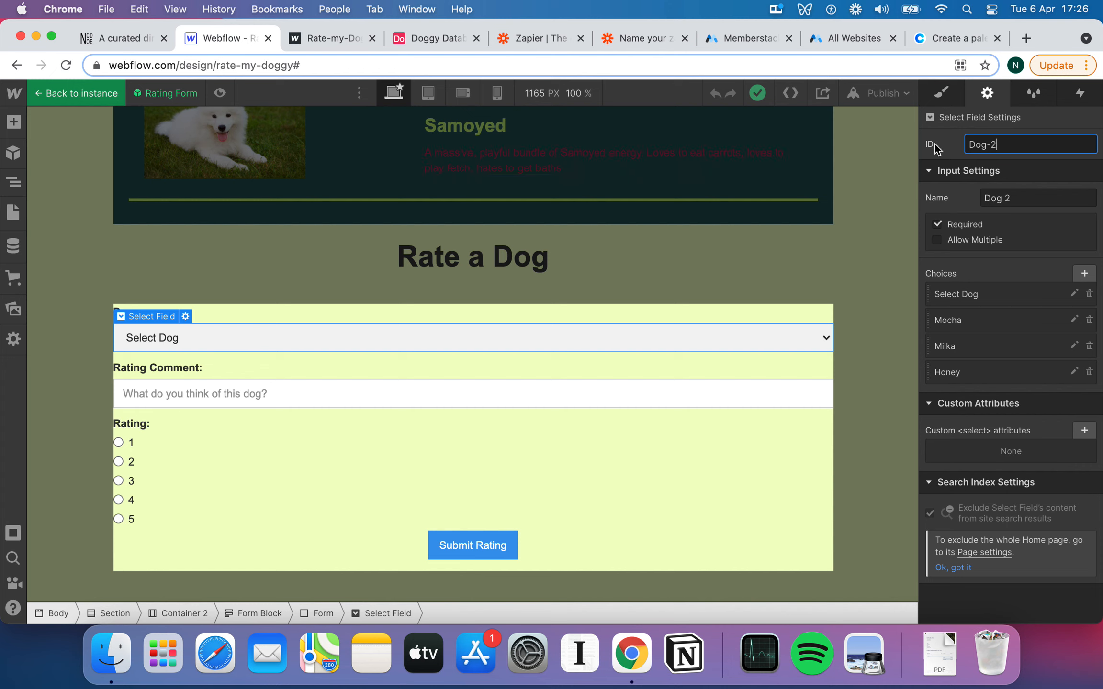
left_click(1029, 209)
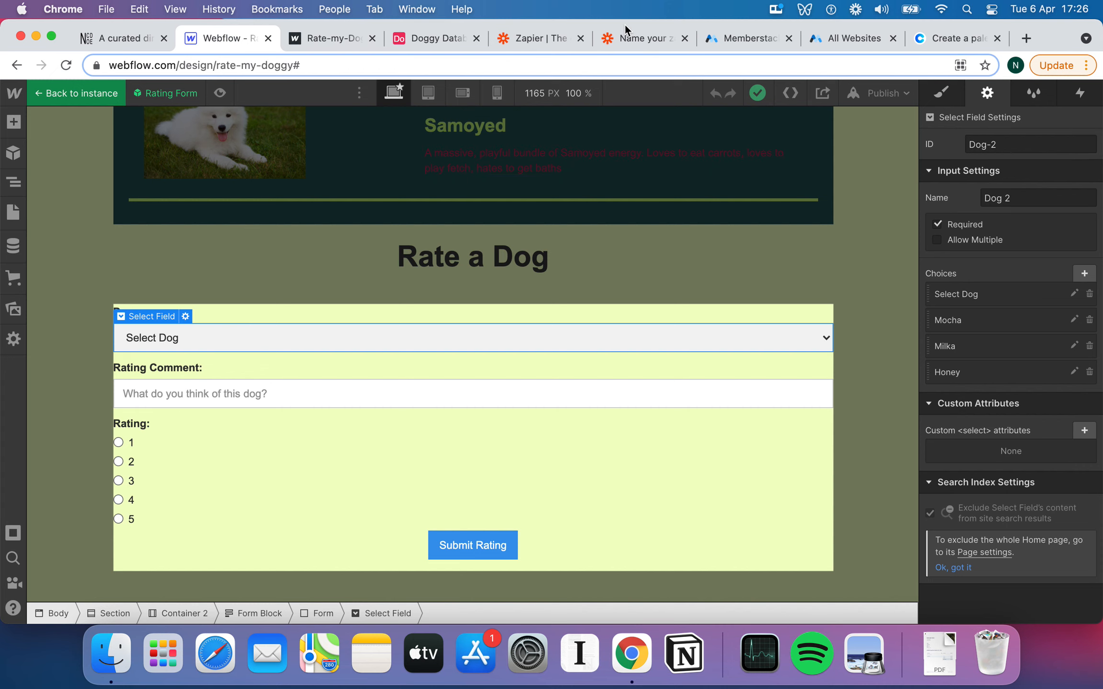
Return to the Zap editor, review the found submission's fields, and continue to the action step.
left_click(633, 37)
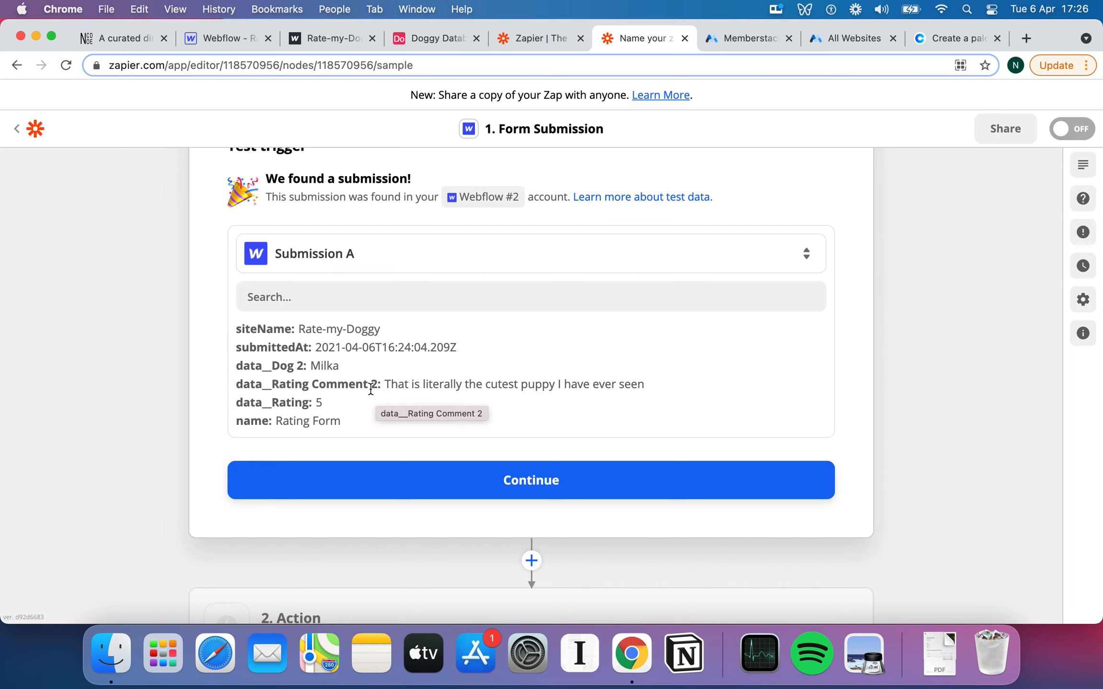
left_click_drag(401, 379, 496, 379)
left_click(431, 390)
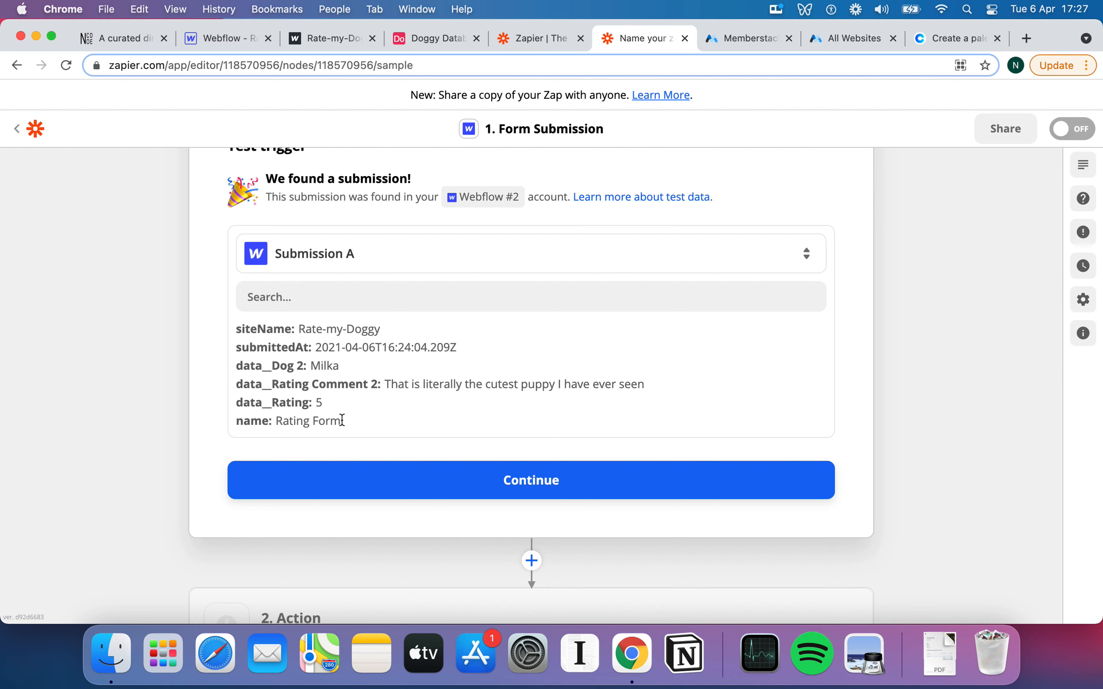
left_click(536, 476)
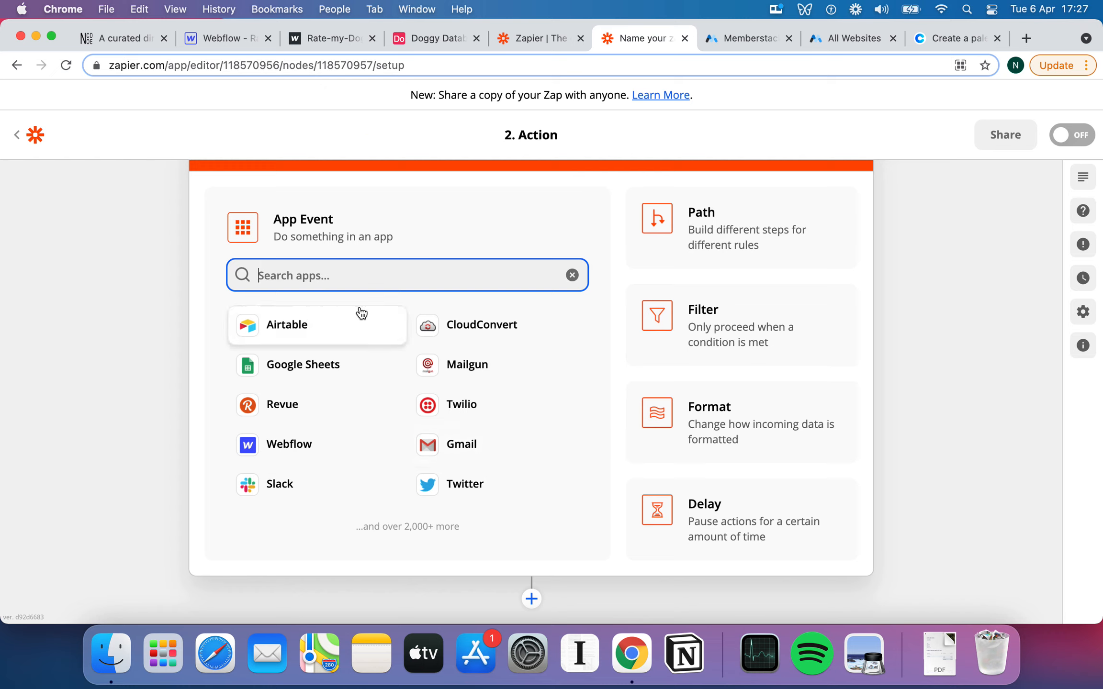
Switch to the Doggy Database in Airtable and examine Milka's CMS ID in the Dogs table and the Ratings table.
left_click(432, 38)
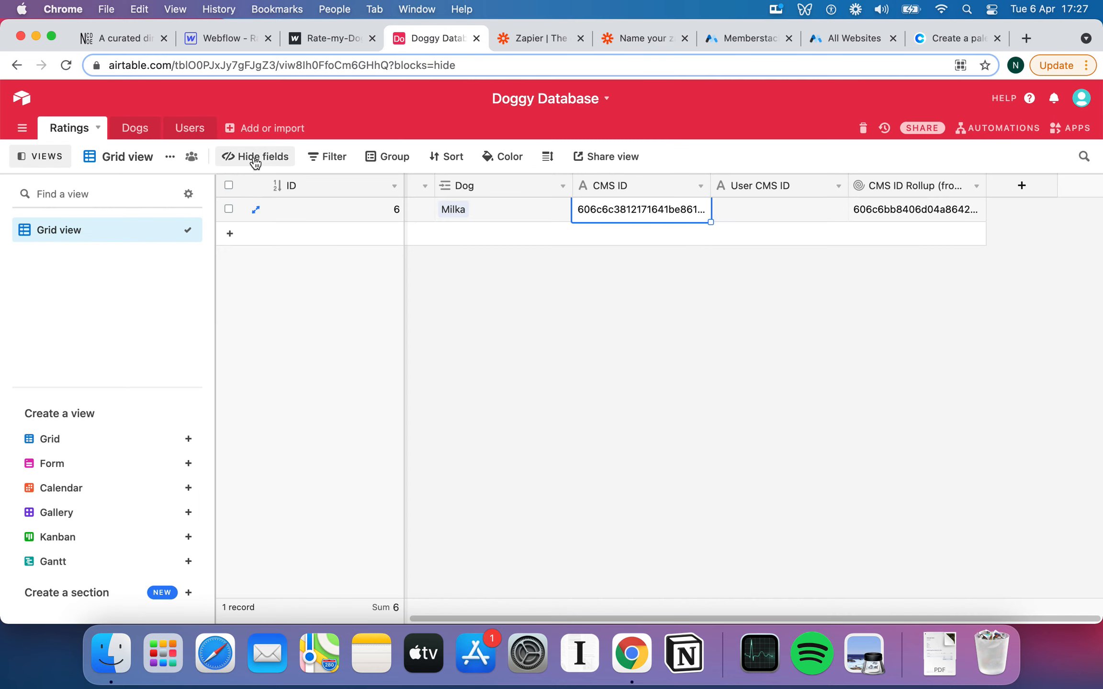
left_click(131, 130)
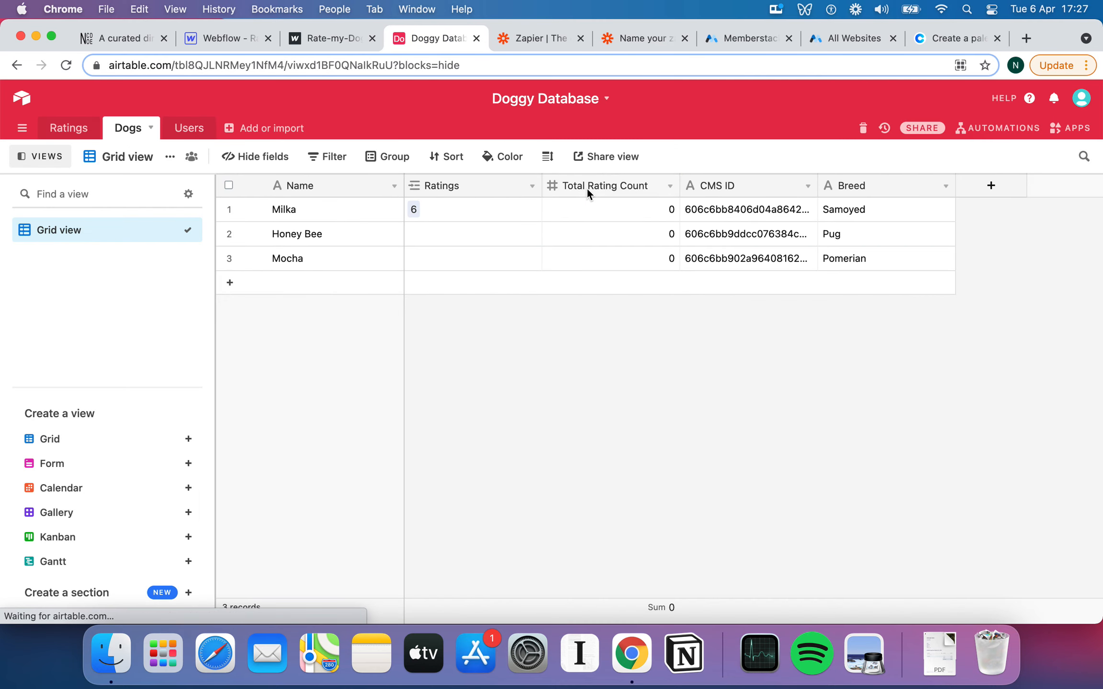
left_click(743, 218)
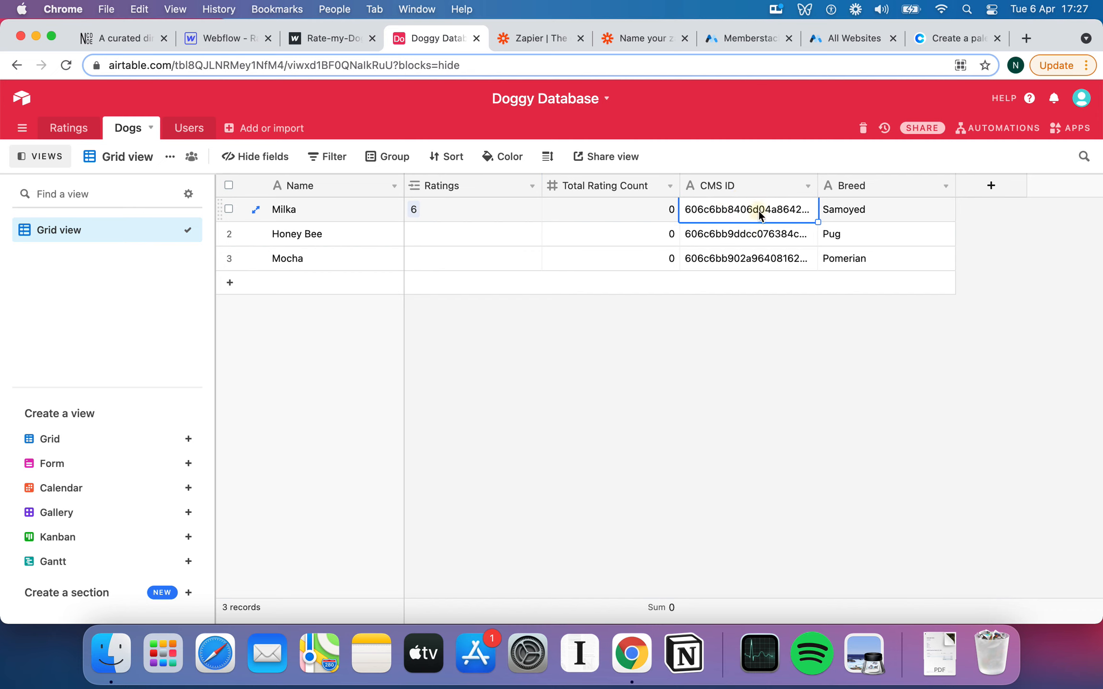
double_click(759, 210)
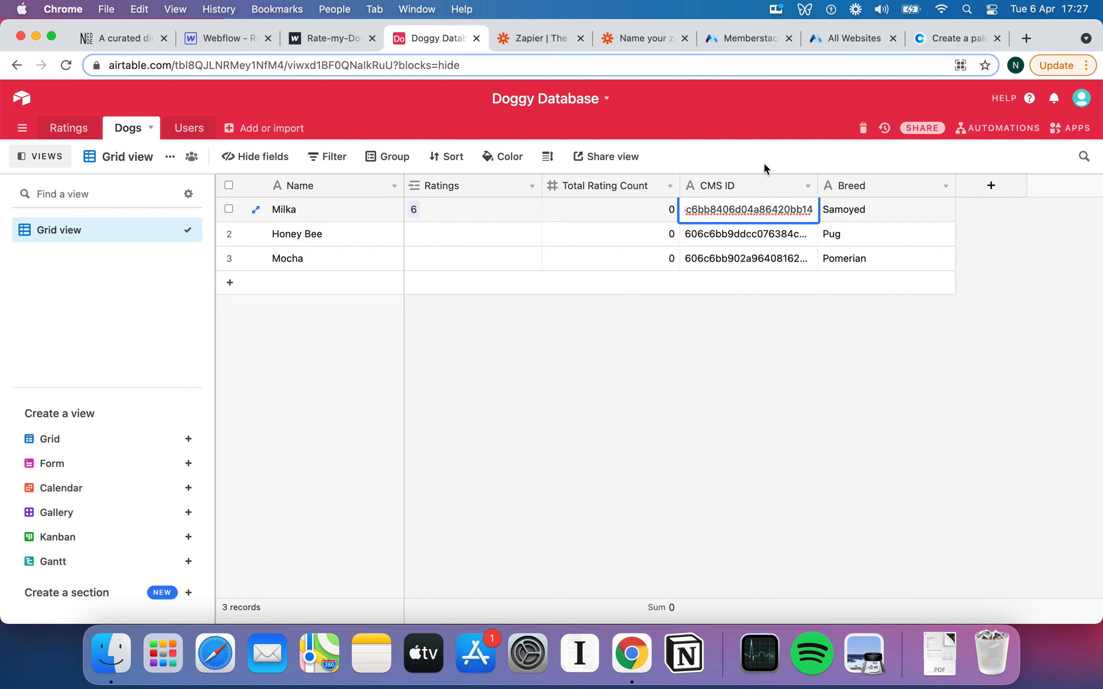
left_click(69, 127)
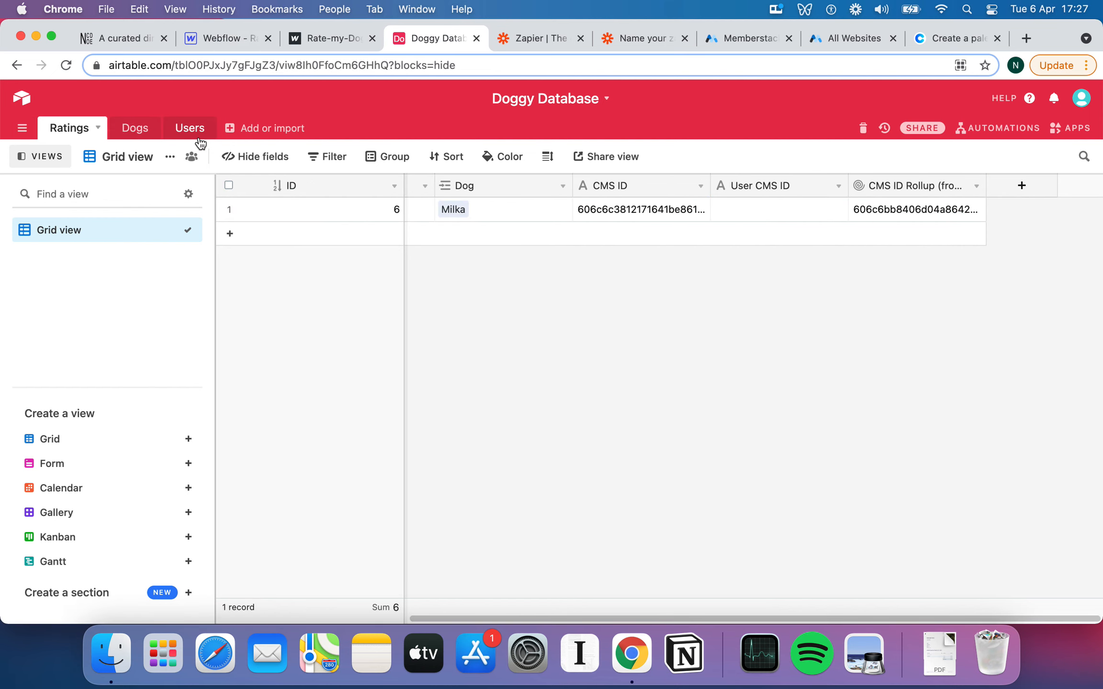
left_click(136, 134)
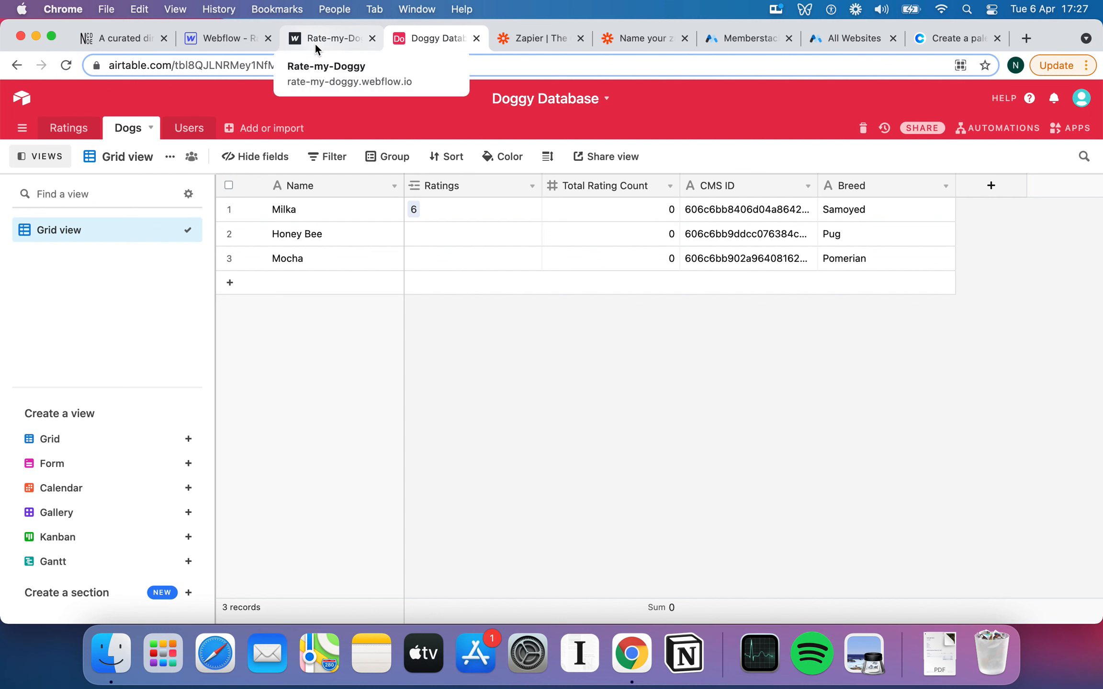
Return to the Zap editor, set the action to Airtable with the Find Record event, and continue.
left_click(640, 32)
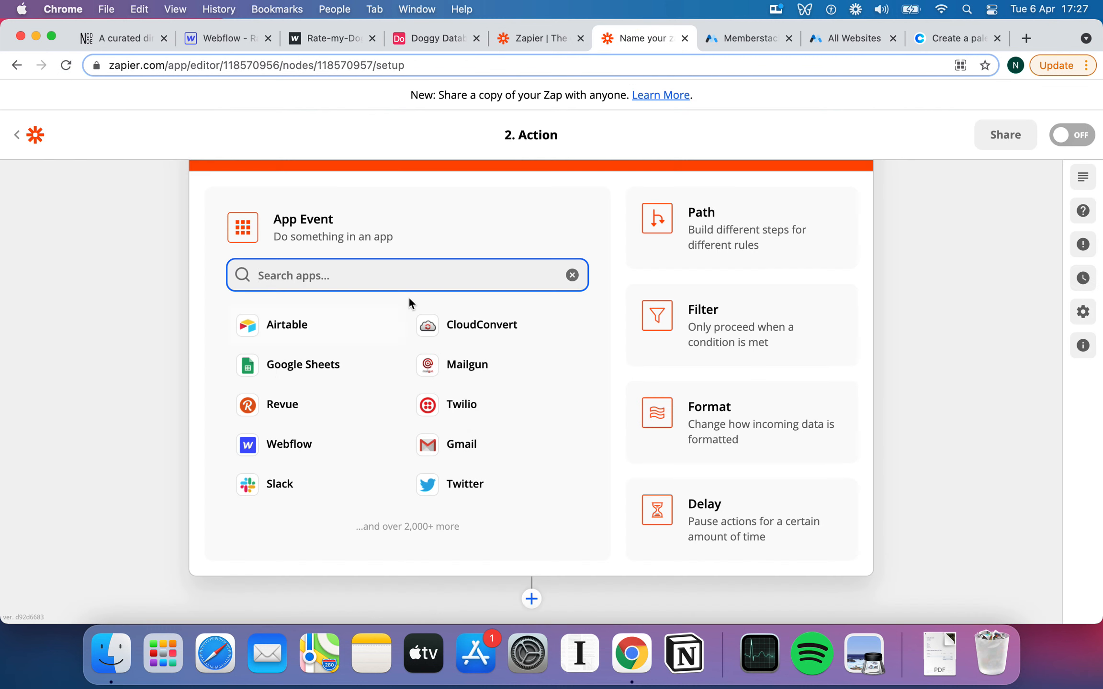
left_click(303, 325)
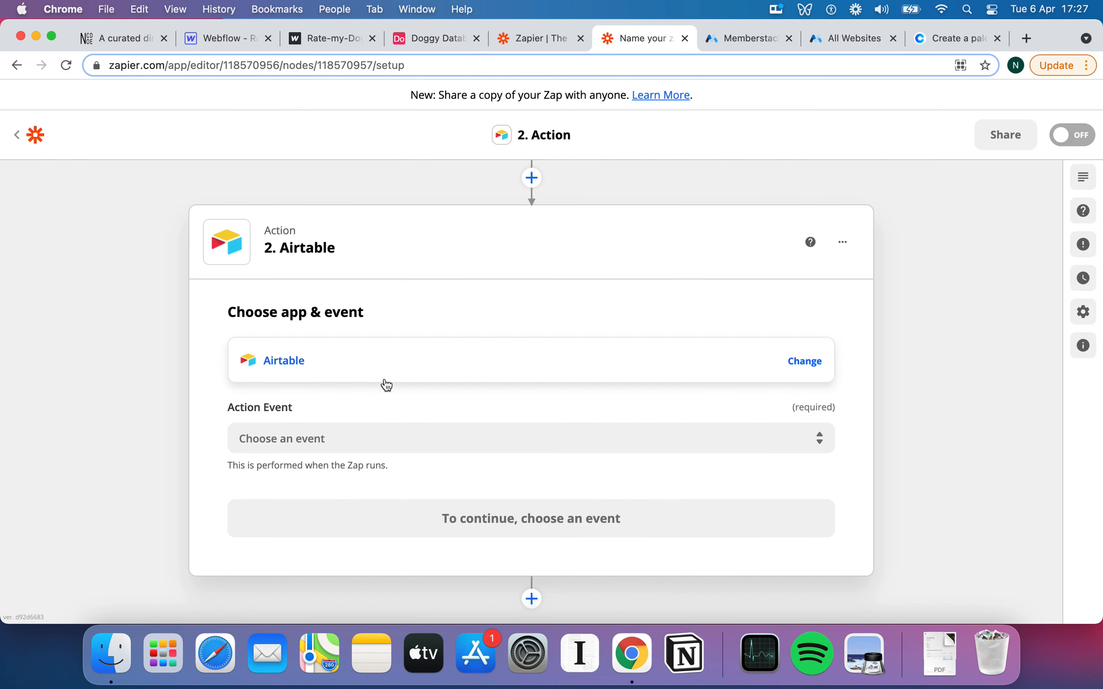
left_click(394, 415)
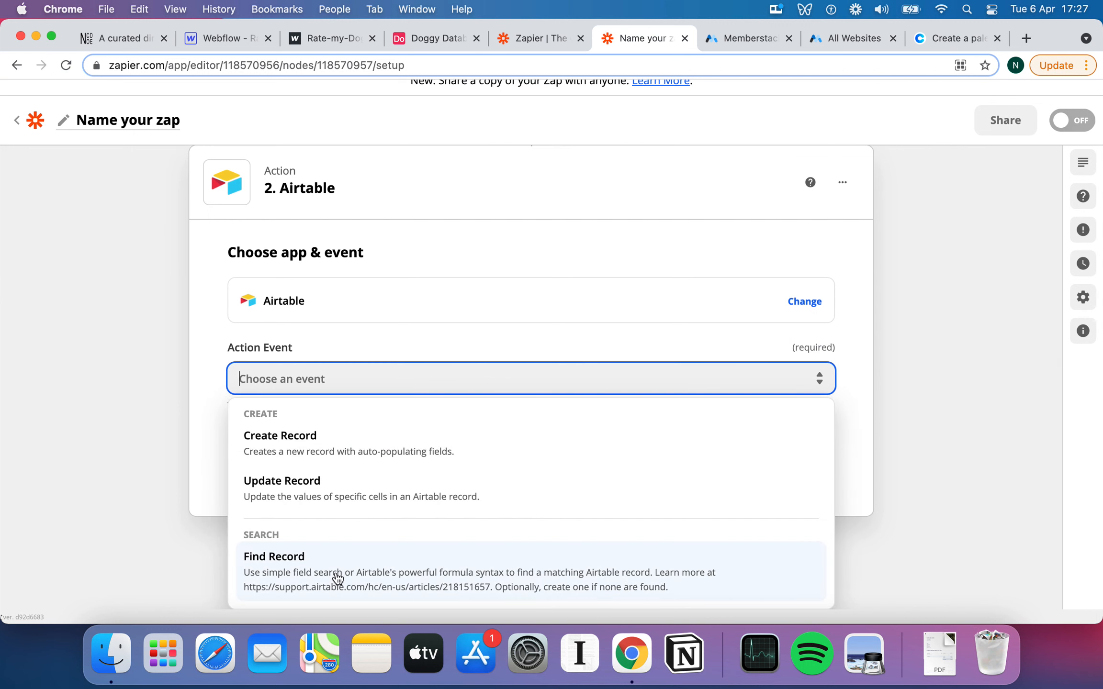
left_click(336, 573)
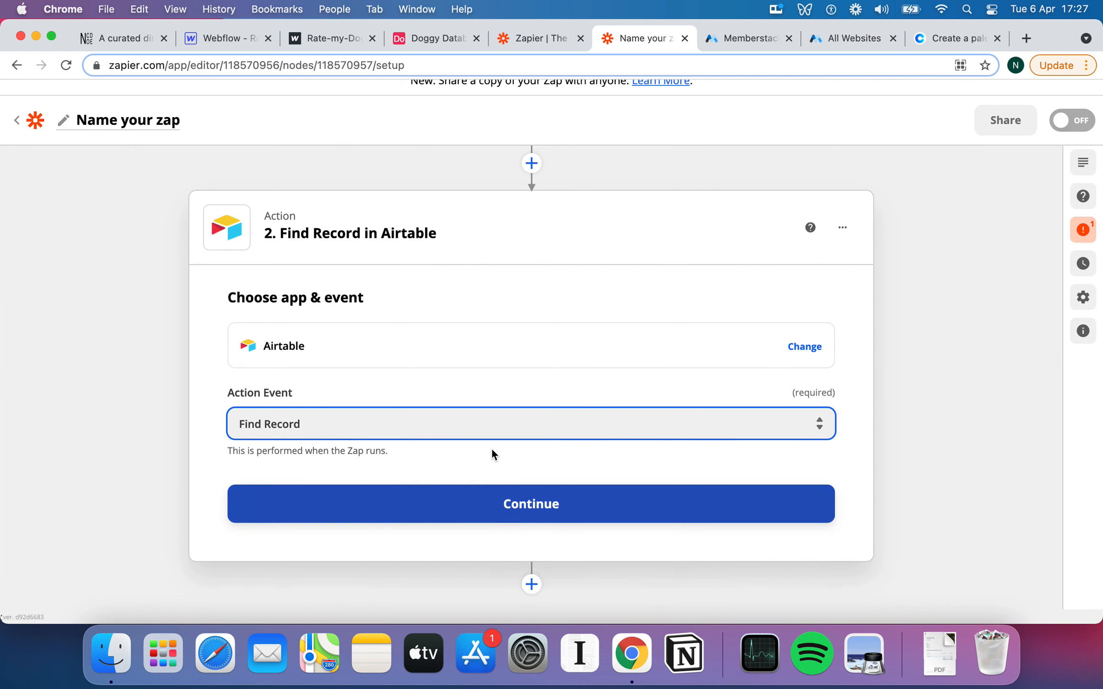
left_click(468, 424)
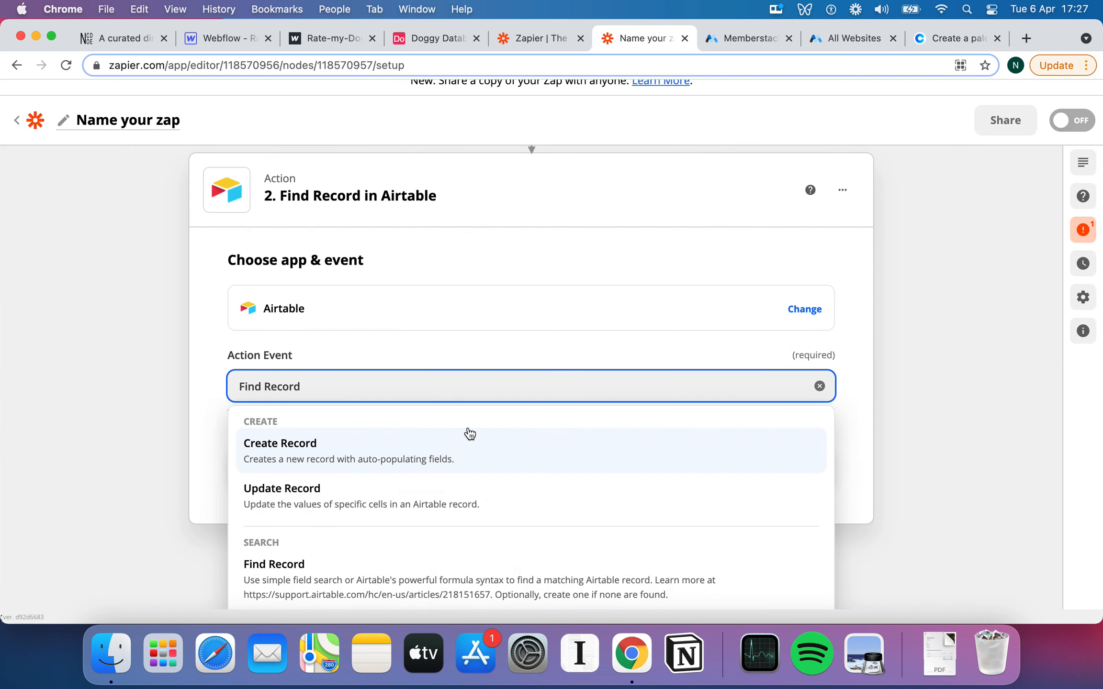
left_click(389, 575)
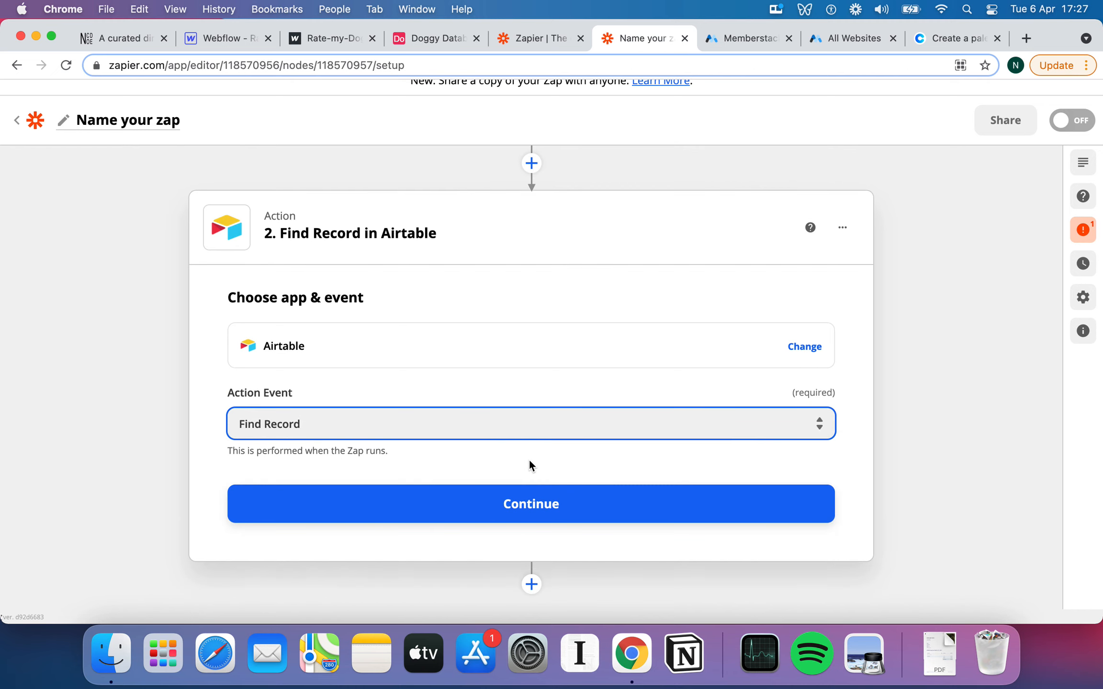
left_click(576, 424)
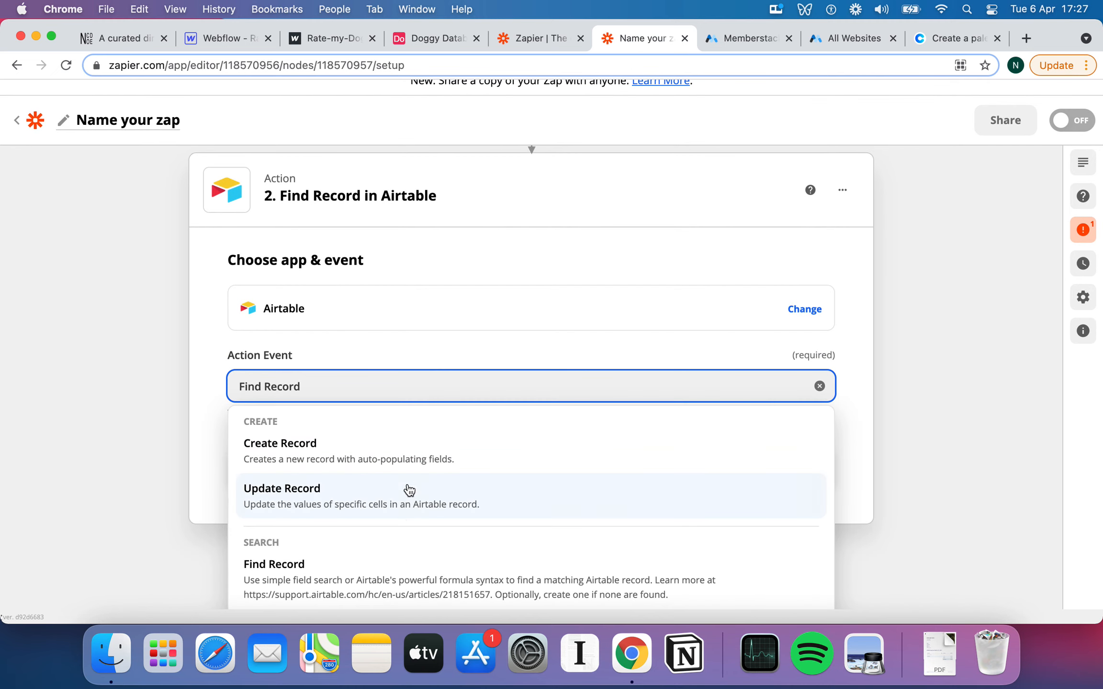
left_click(406, 572)
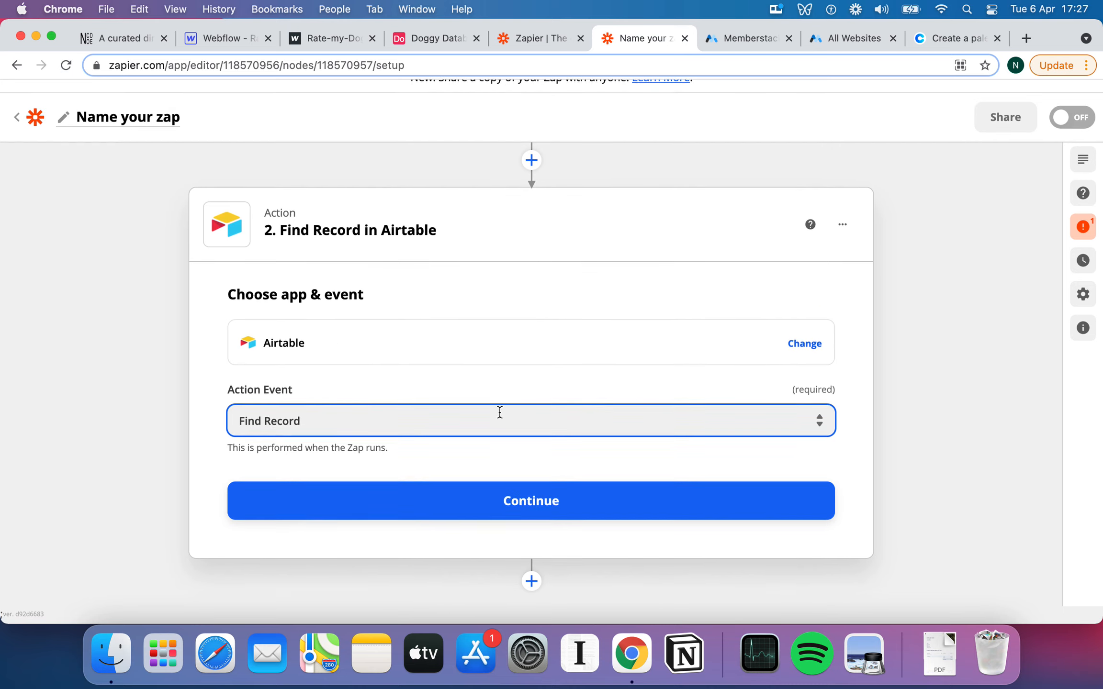
left_click(518, 500)
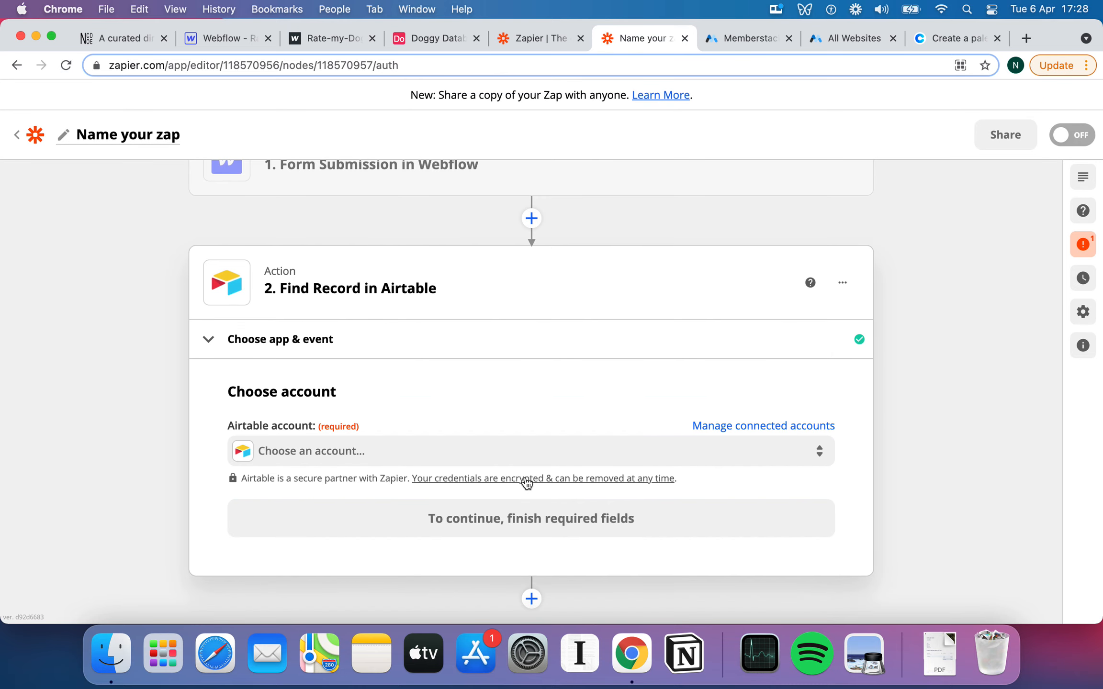
Choose the connected Airtable account for the Find Record action and continue to the action setup.
scroll(568, 323, "down", 1)
left_click(561, 438)
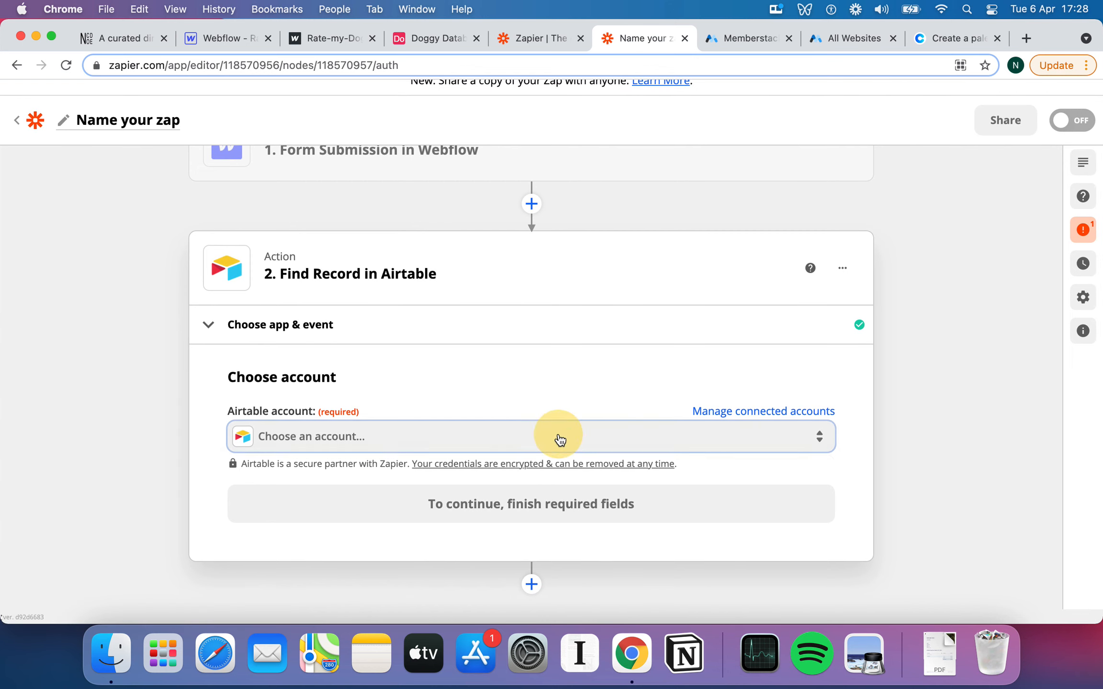
left_click(347, 549)
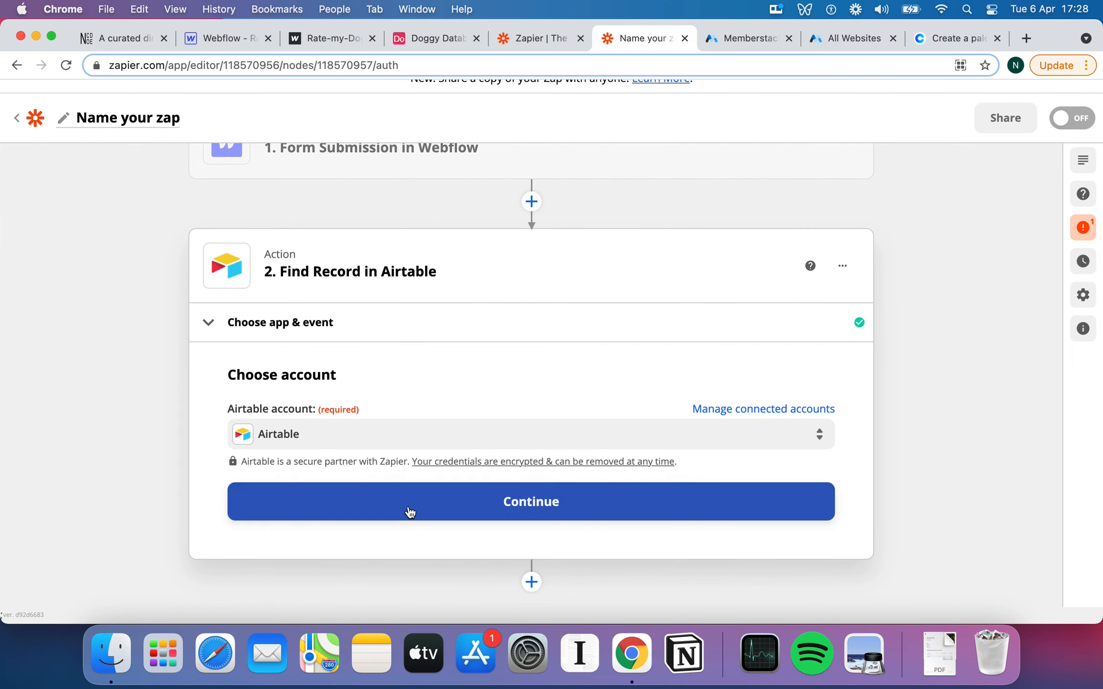
left_click(501, 511)
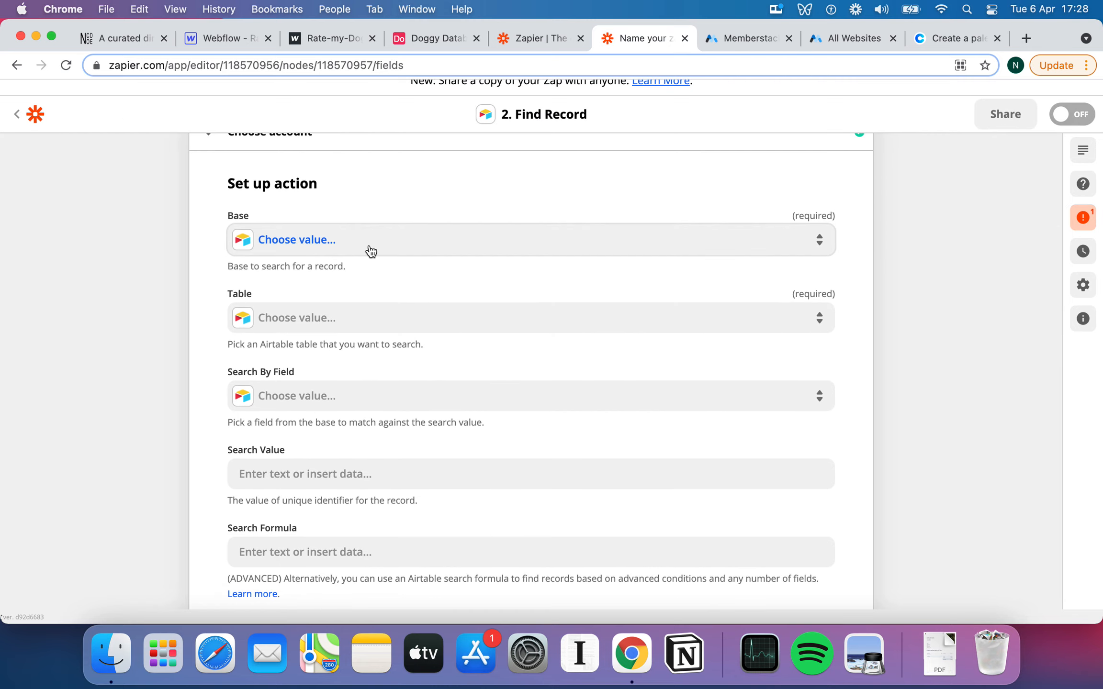
Set the Find Record action's base to Doggy Database and its table to Dogs.
left_click(369, 246)
type("D")
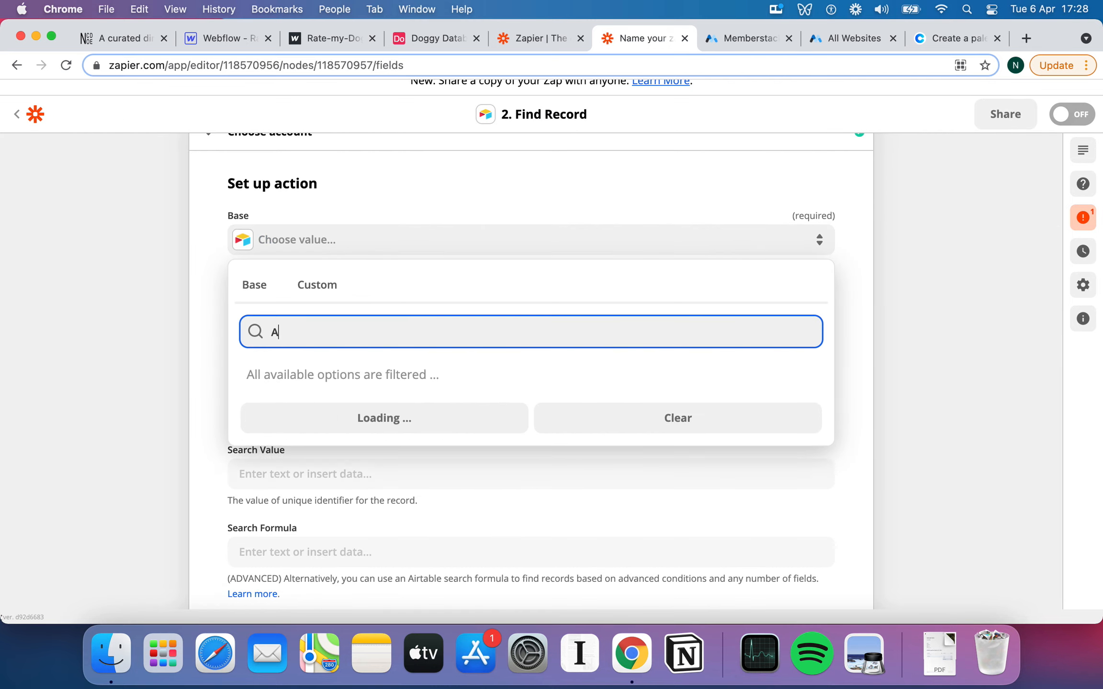
type("oggy")
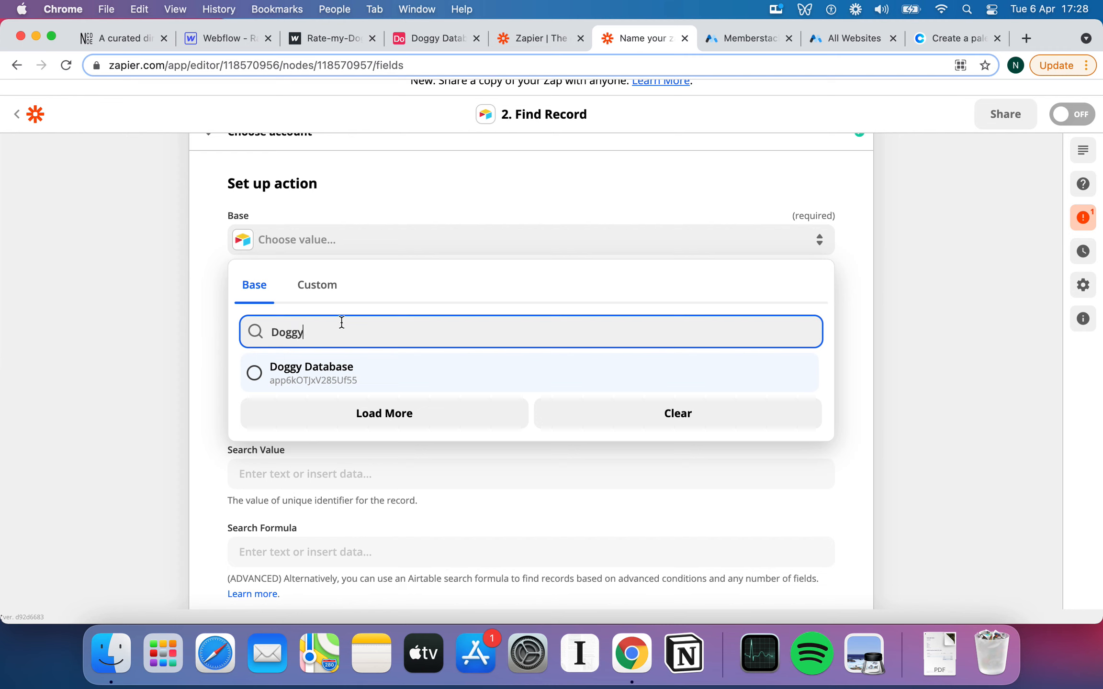
left_click(341, 379)
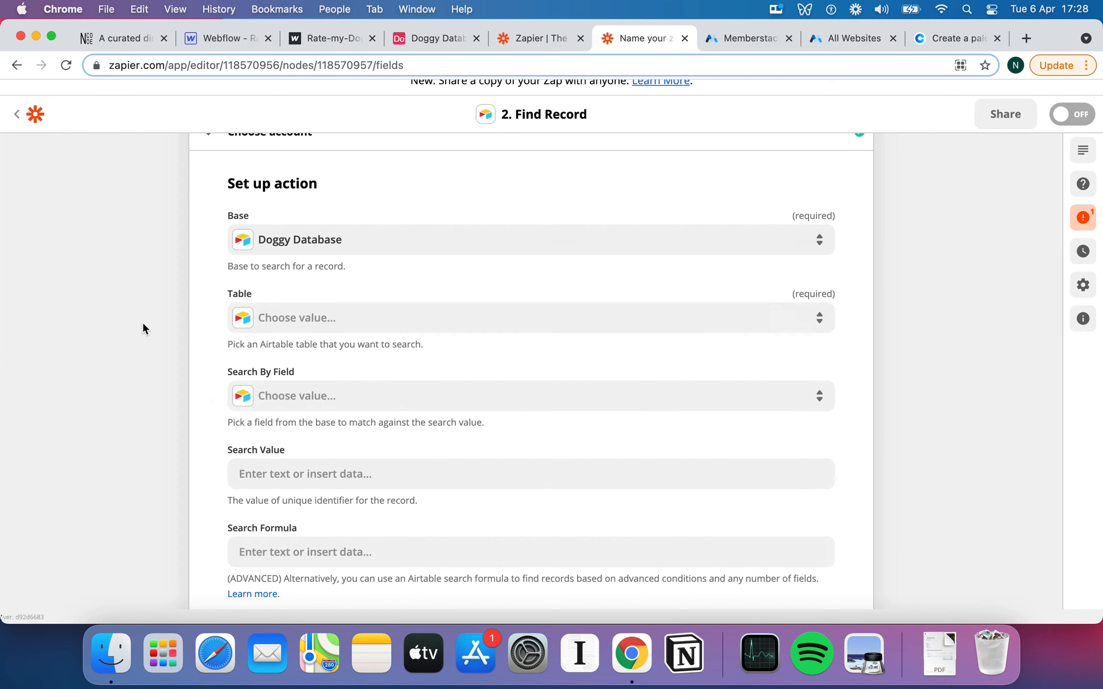
left_click(369, 321)
scroll(382, 440, "down", 2)
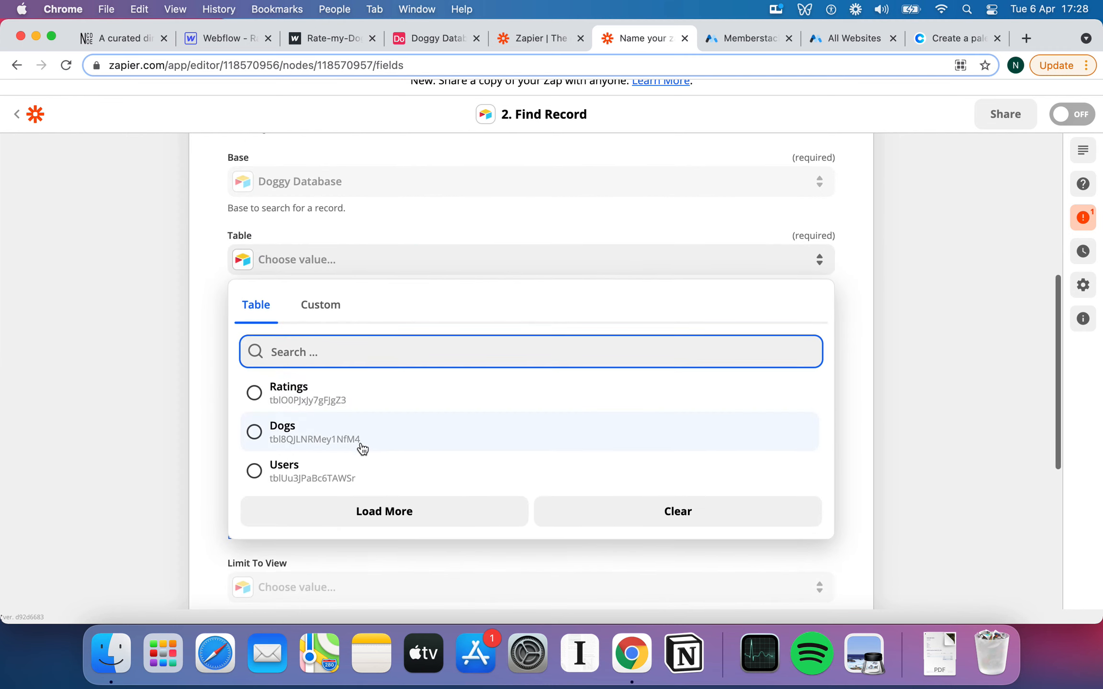
left_click(361, 441)
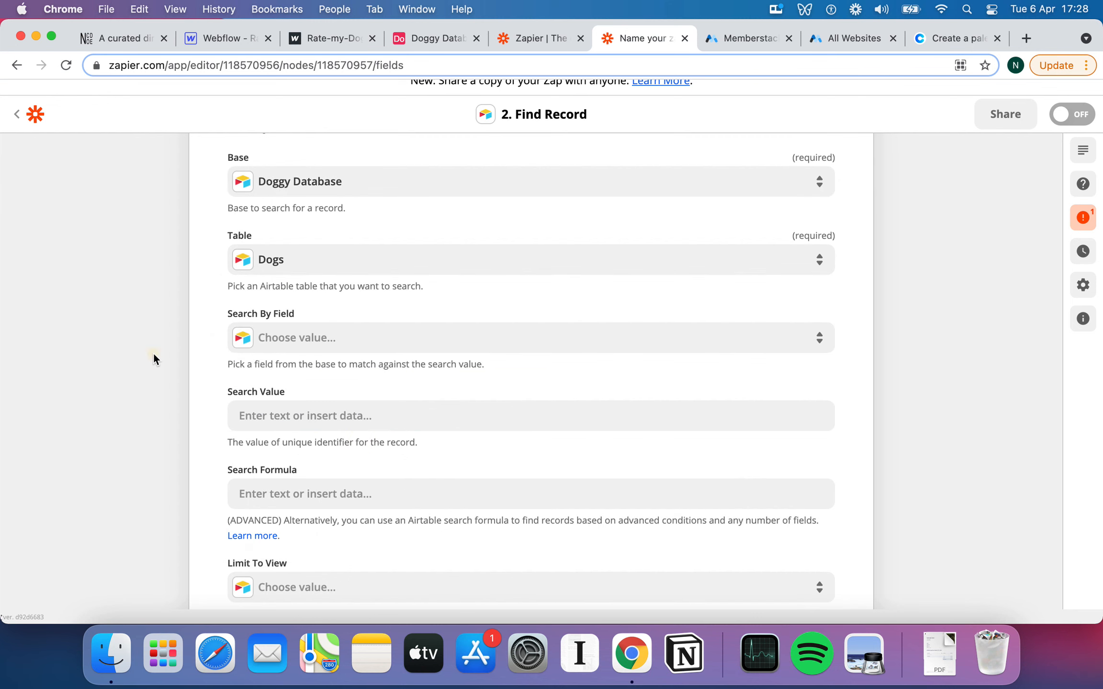
scroll(155, 358, "down", 3)
scroll(153, 352, "up", 1)
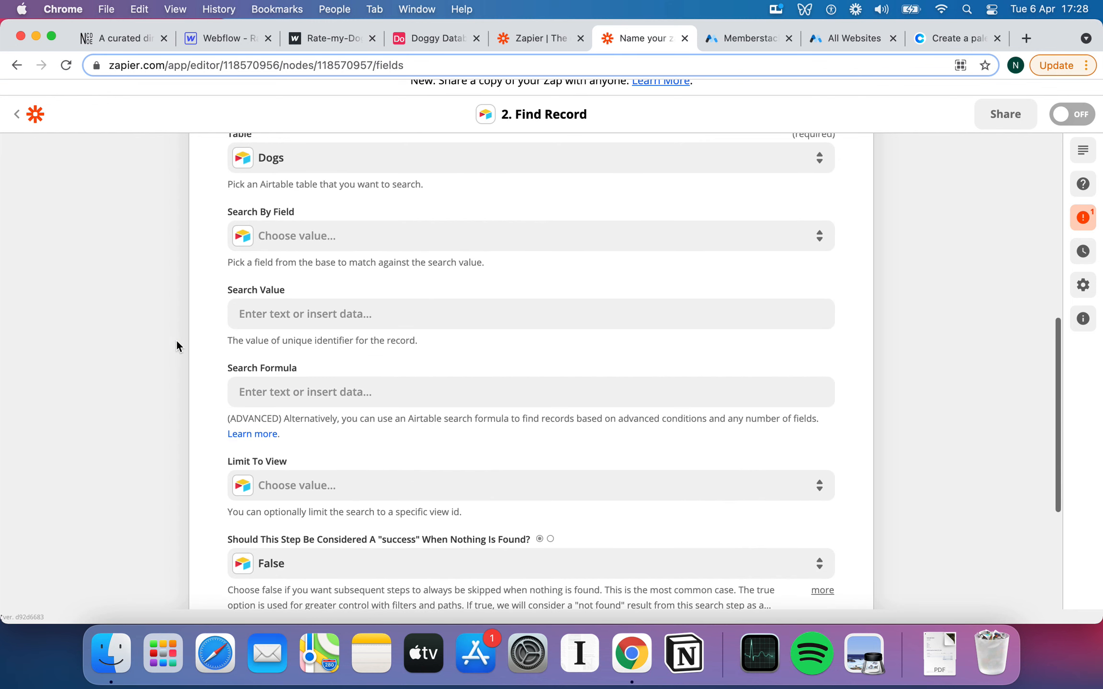
Check the search field options against the Dogs table in Airtable, then place the Zap editor beside it and close the spare Zapier page.
left_click(385, 234)
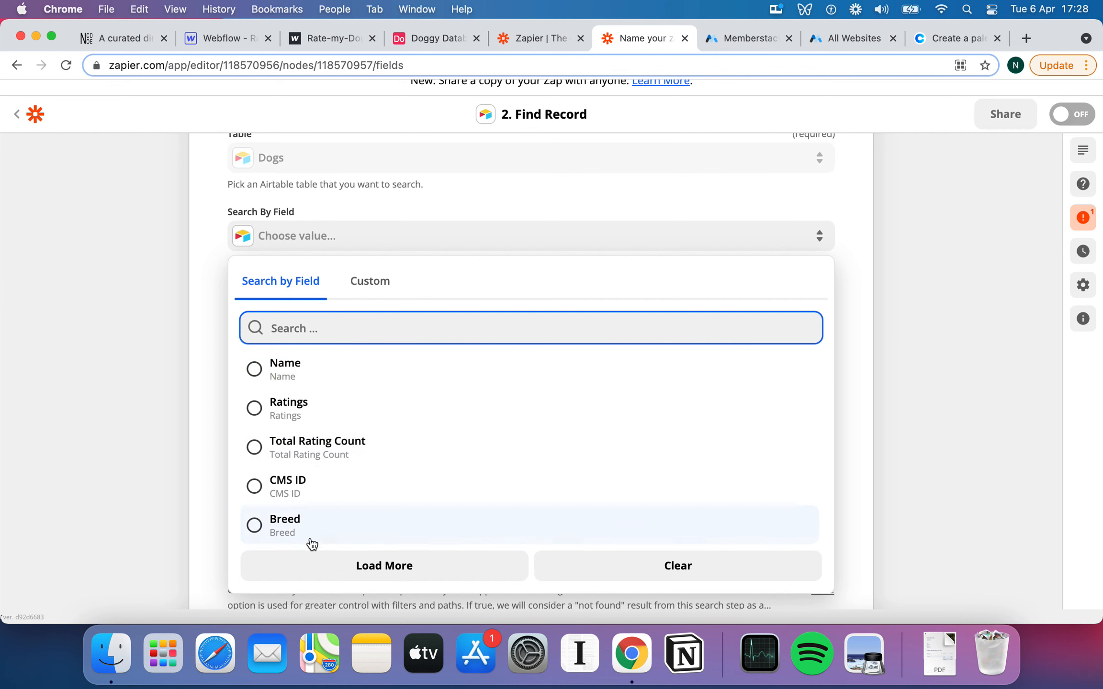
left_click(453, 37)
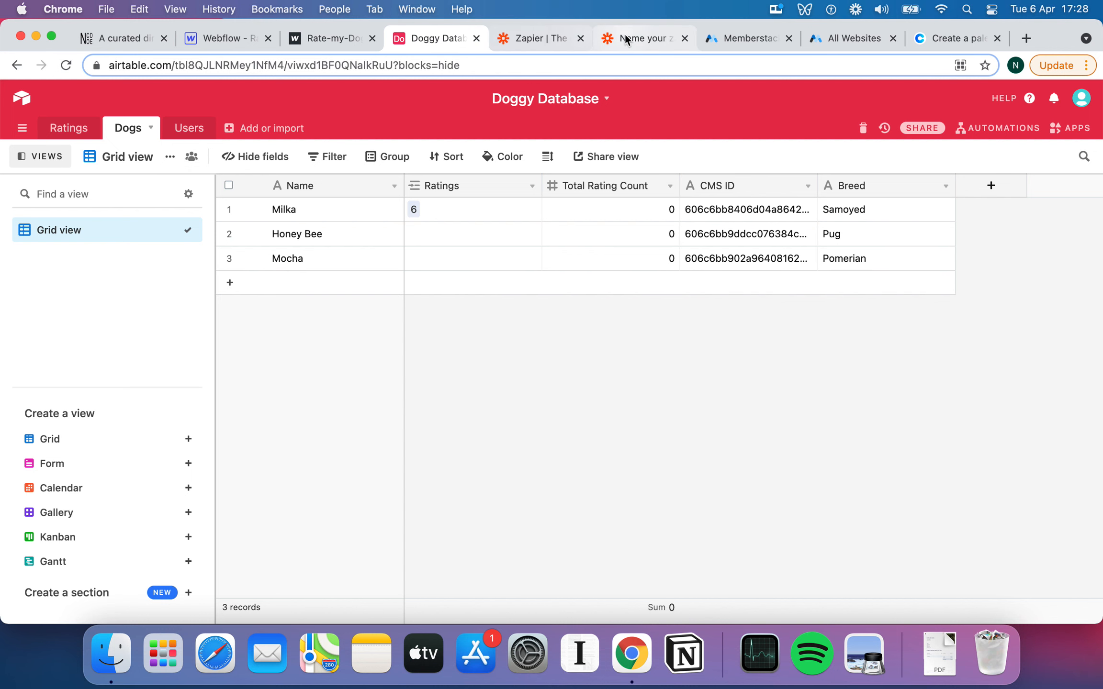
left_click_drag(626, 37, 542, 36)
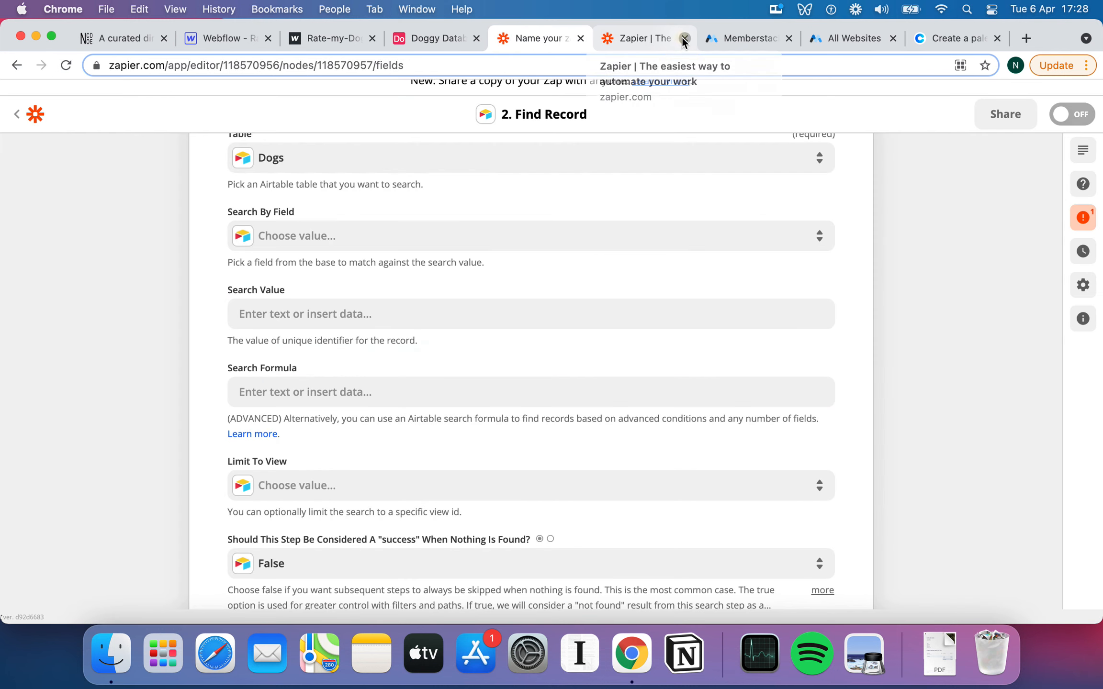
left_click(685, 38)
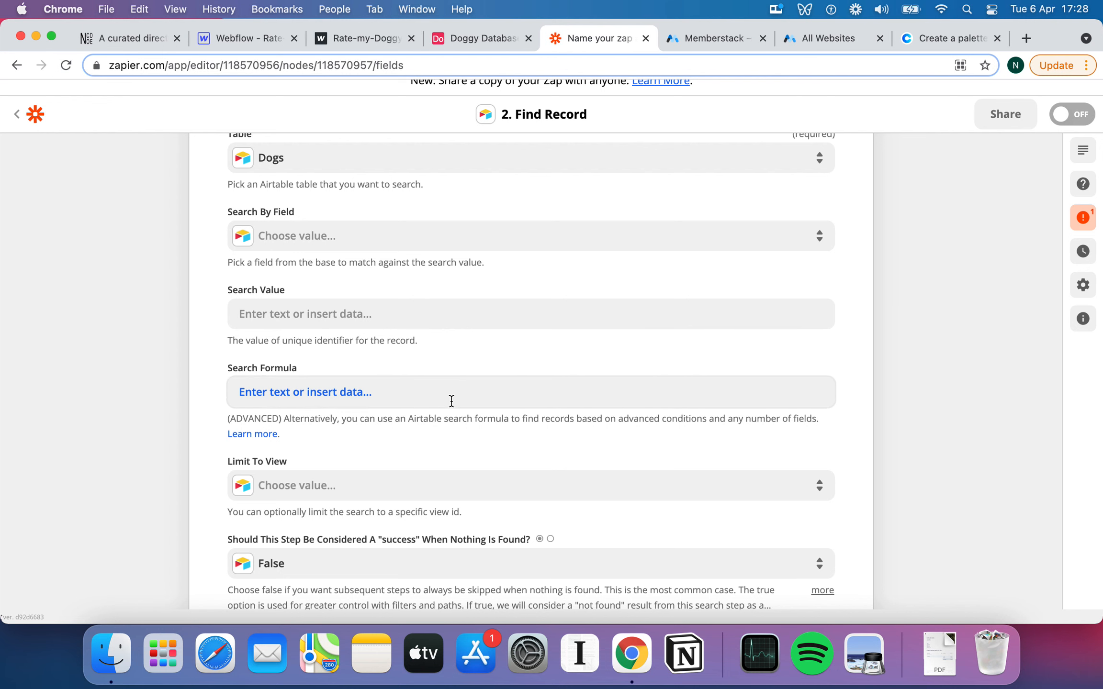
Check which Webflow submission data is available for the Search Value, and compare it with the dog select field in the Webflow rating form.
scroll(451, 399, "down", 1)
left_click(304, 286)
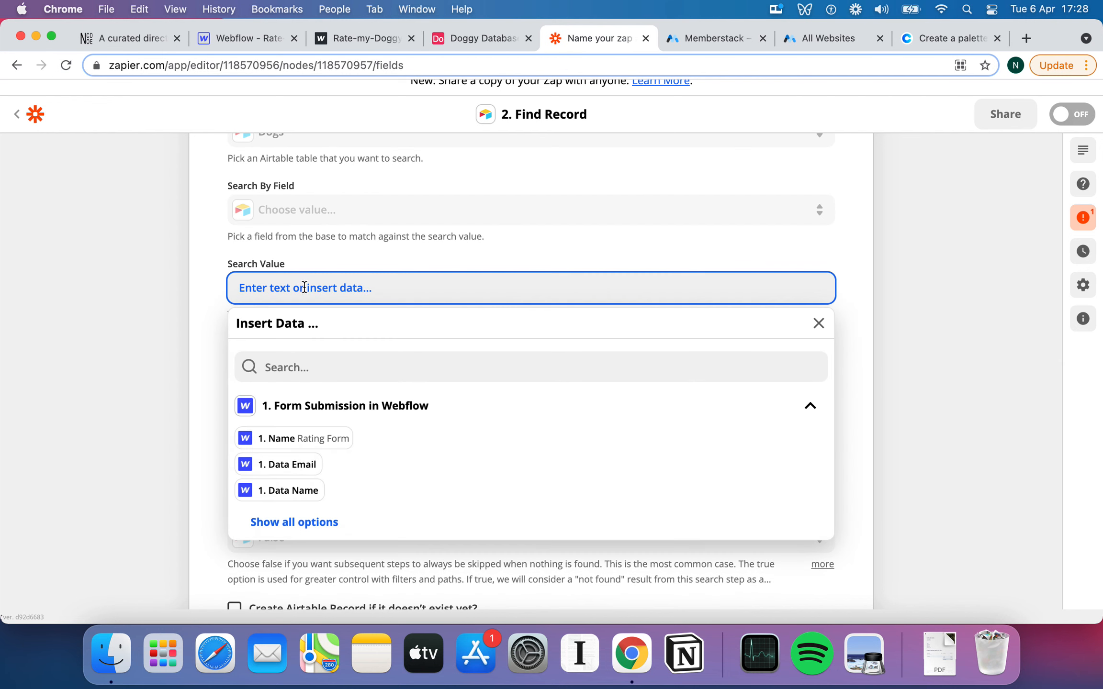
left_click(294, 522)
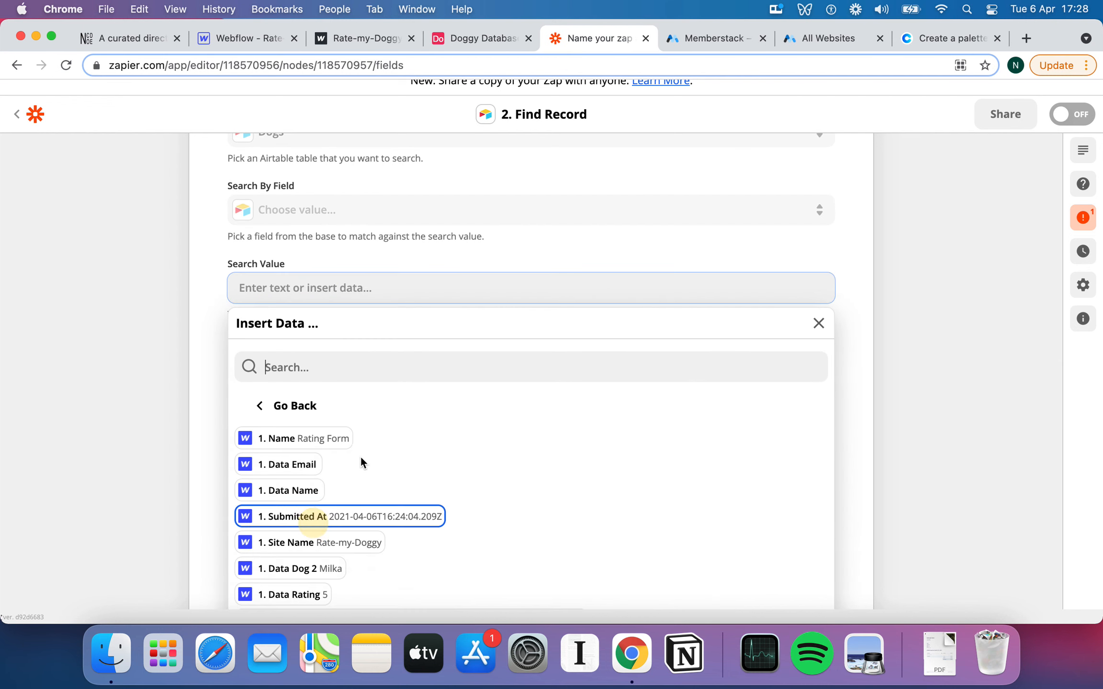
scroll(378, 438, "down", 1)
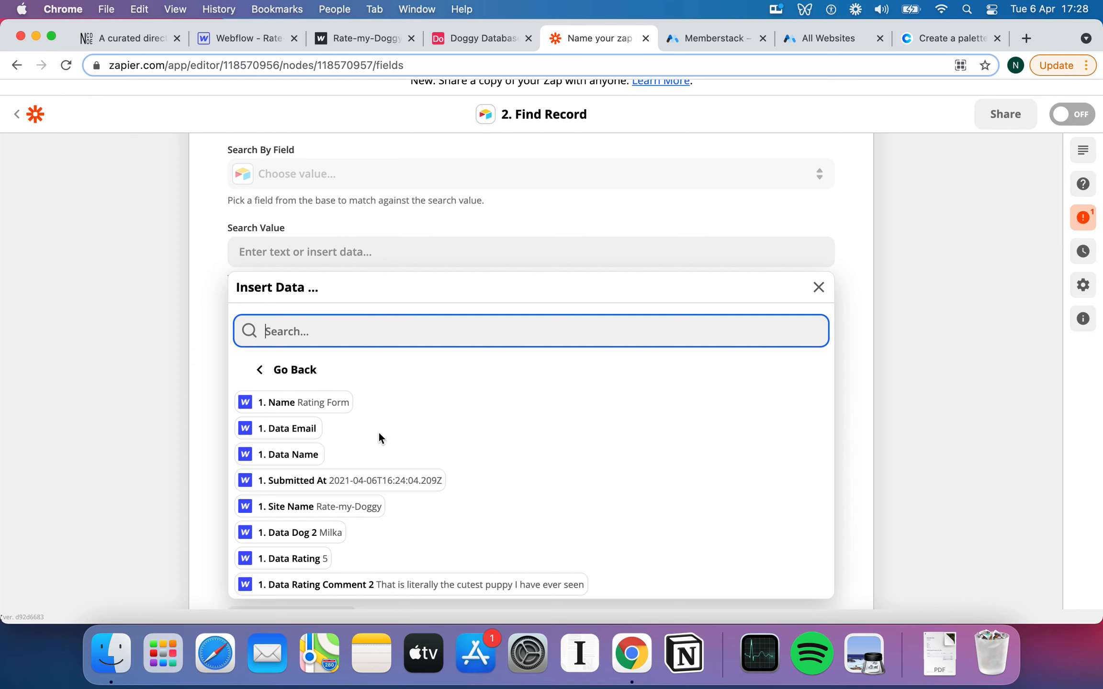
scroll(387, 452, "down", 2)
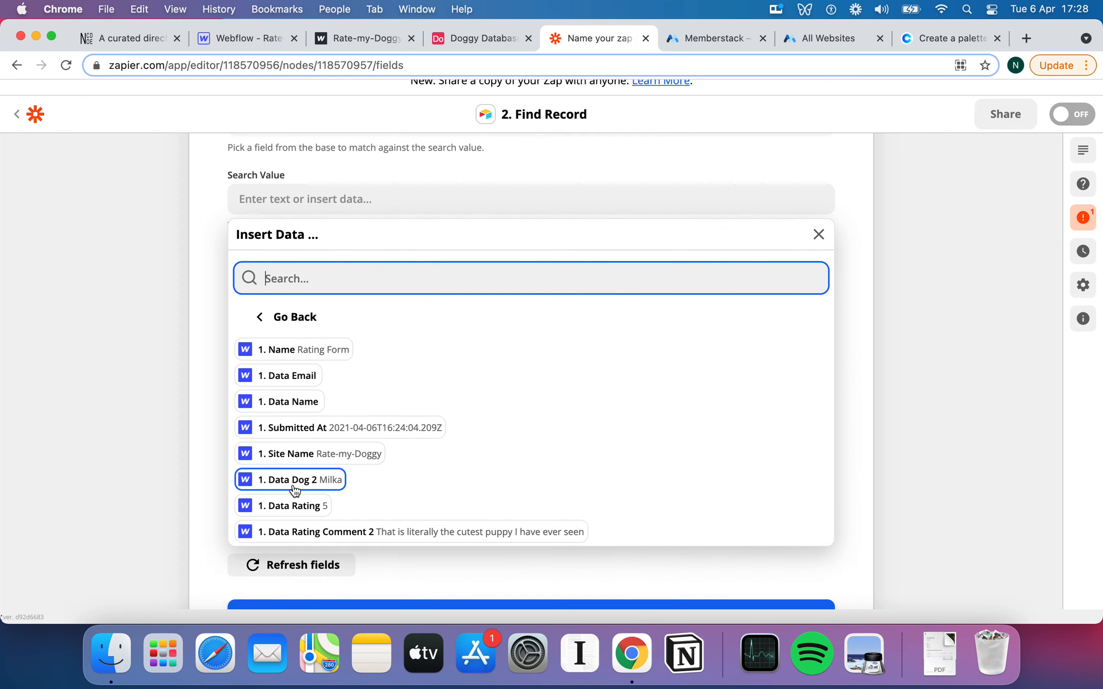
left_click(236, 40)
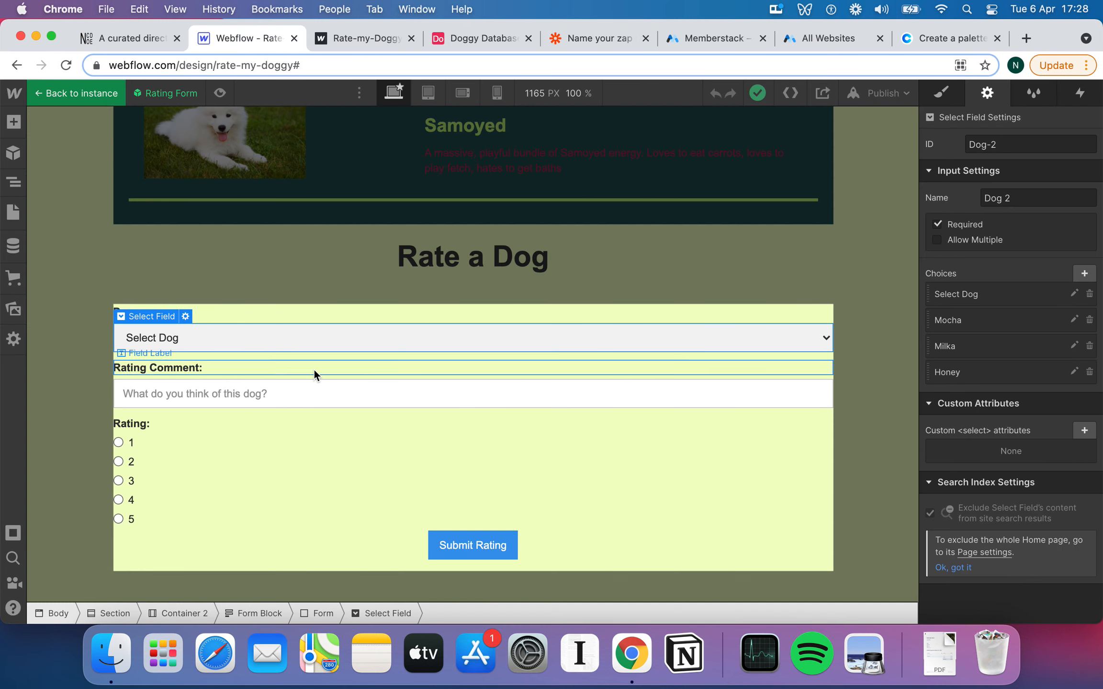
left_click(571, 39)
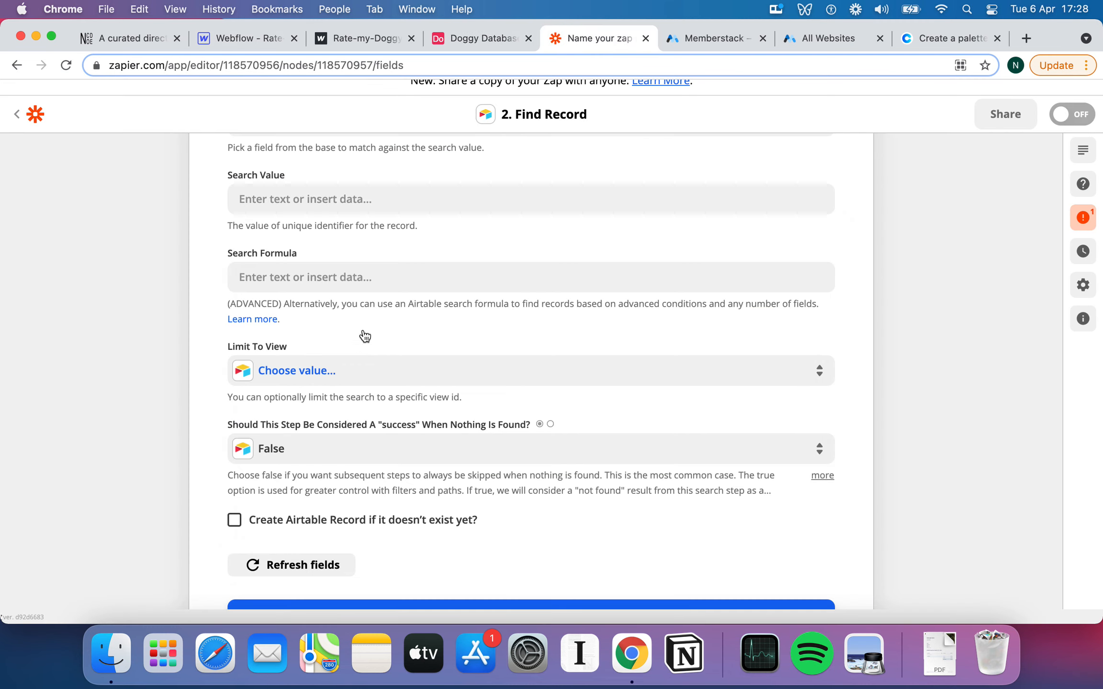
Set the Find Record action's Search Value to the Data Dog 2 field from the Webflow form submission.
left_click(327, 201)
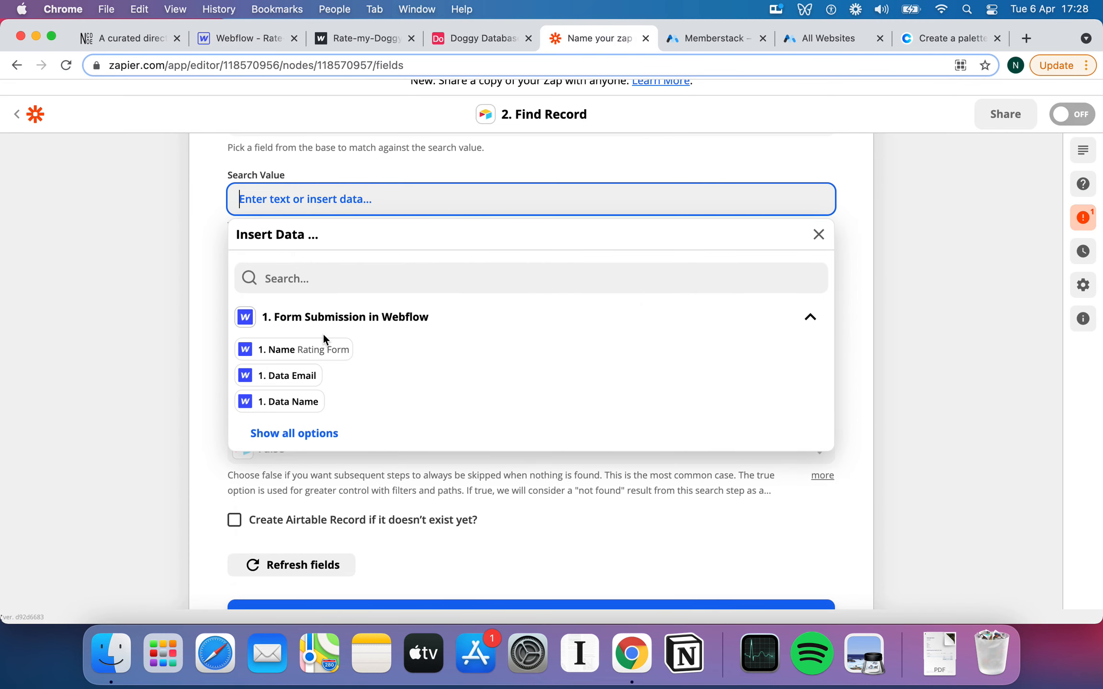
left_click(320, 433)
scroll(338, 426, "down", 1)
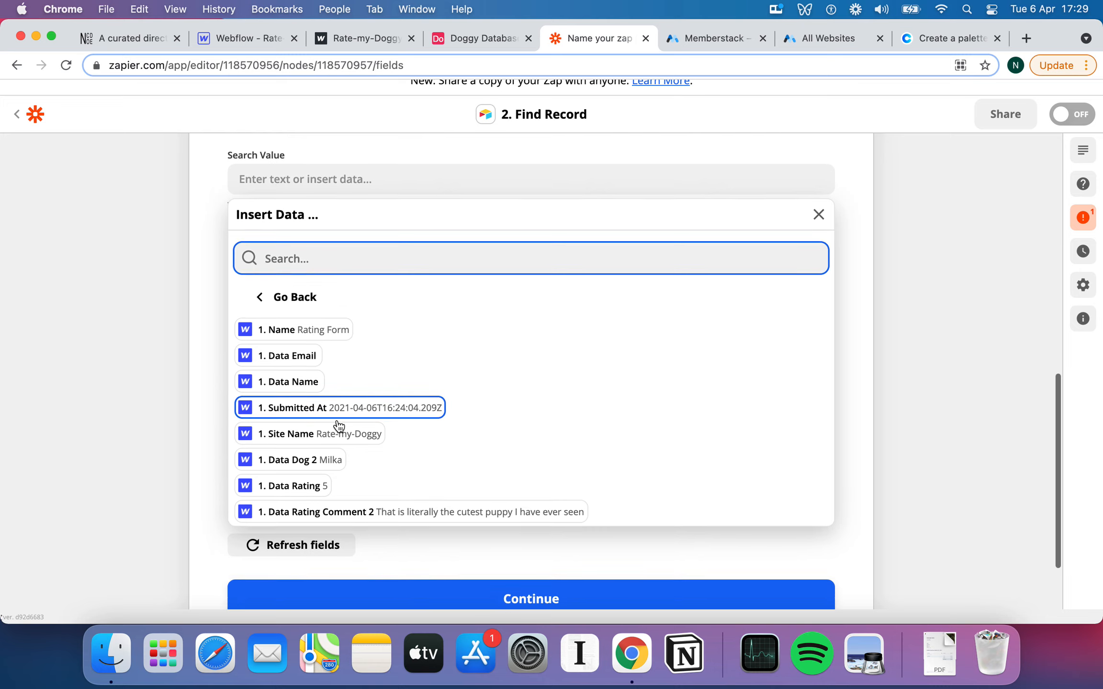
scroll(339, 425, "down", 1)
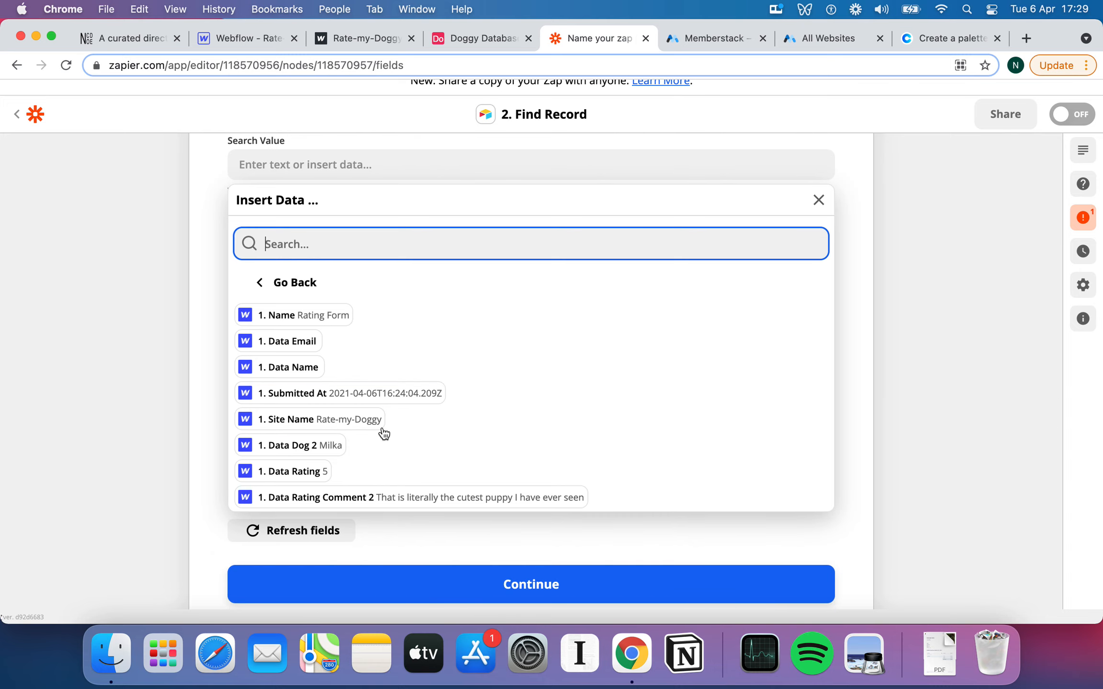
left_click(327, 450)
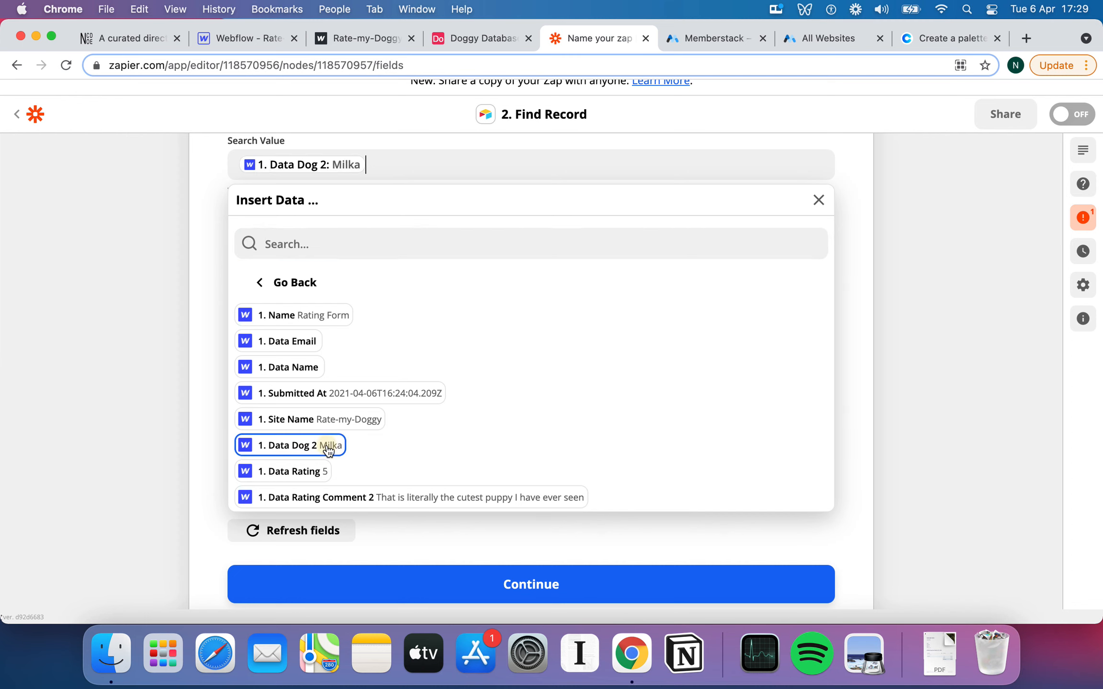
left_click(156, 279)
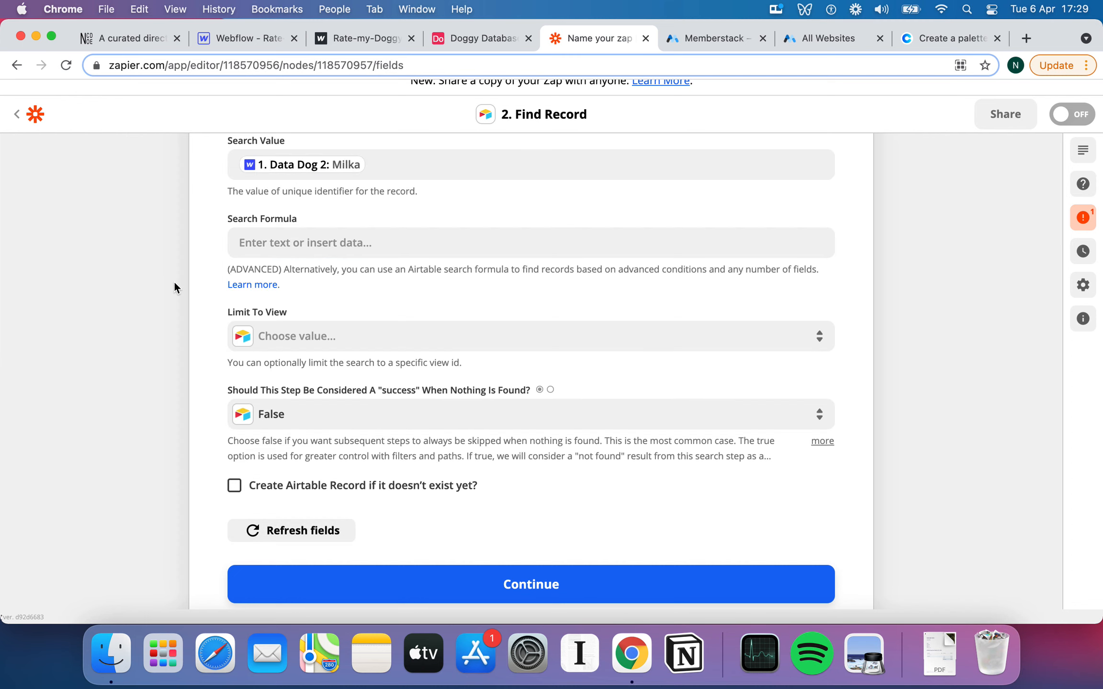
Try to test the Find Record action with no search field chosen.
scroll(175, 283, "down", 1)
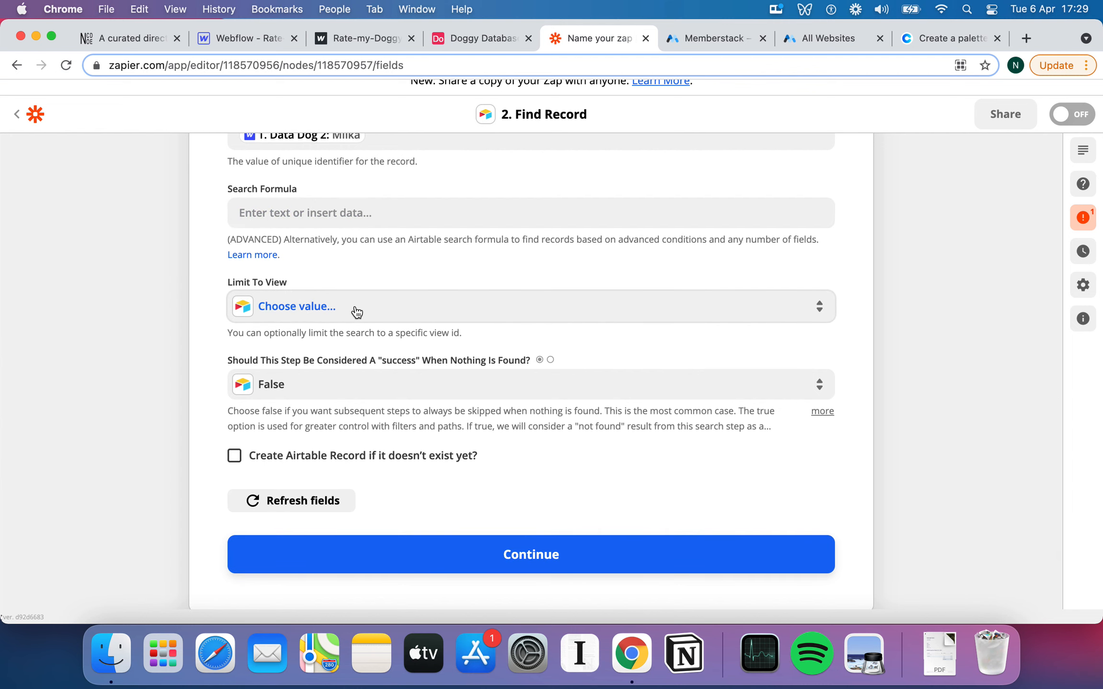
scroll(356, 312, "down", 2)
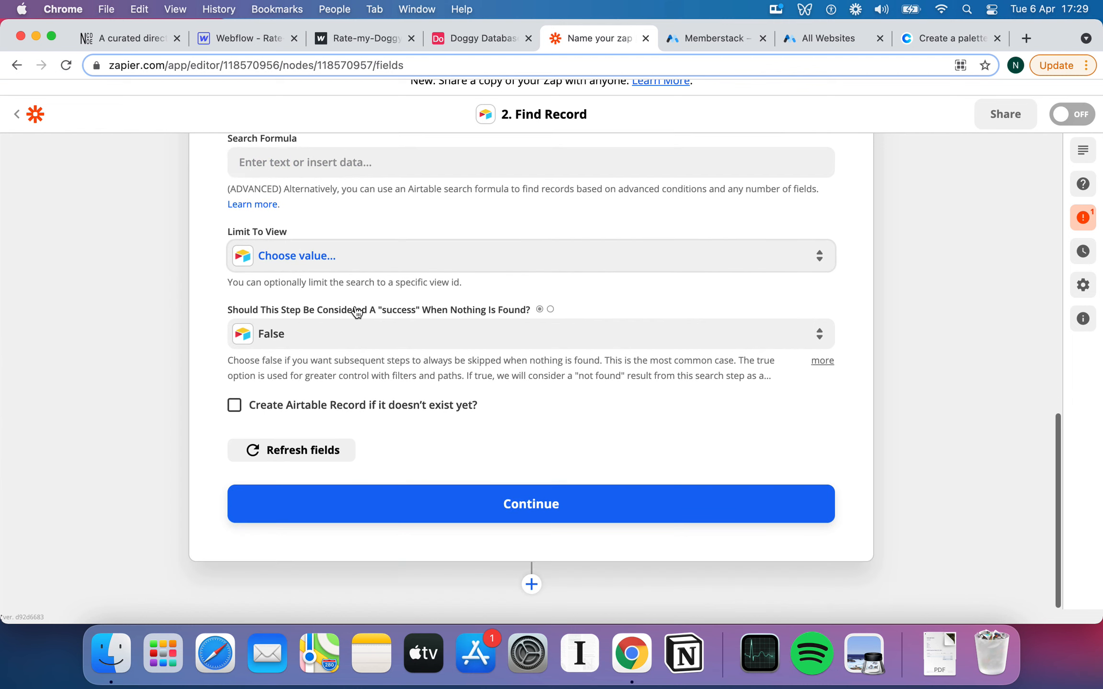
left_click(524, 509)
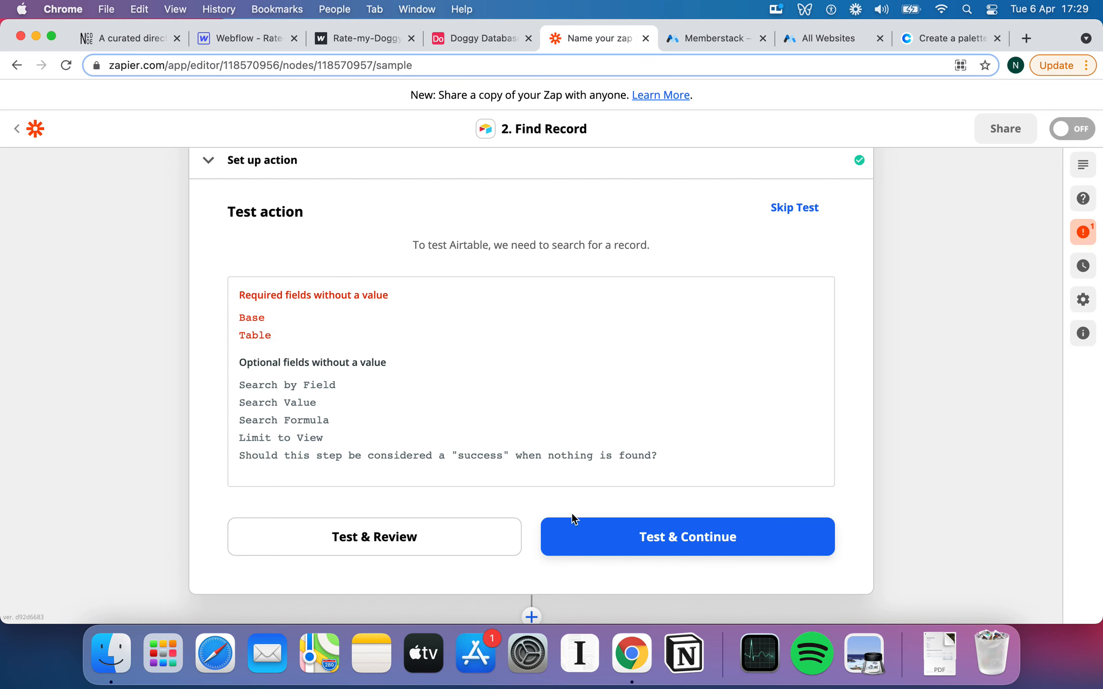
left_click(616, 534)
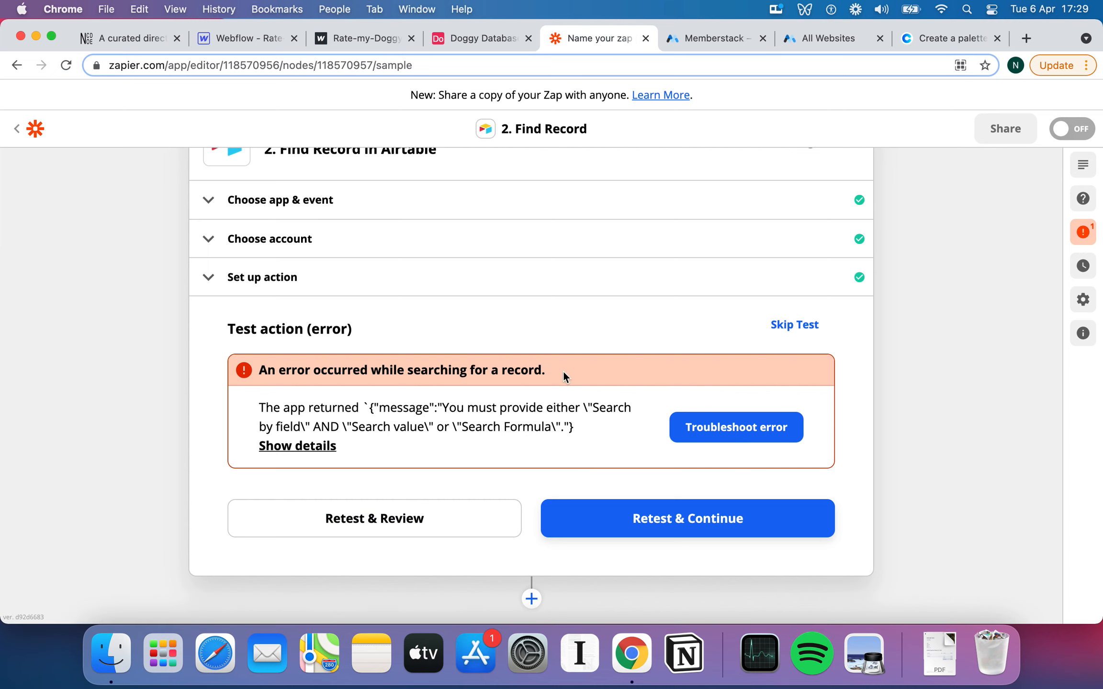
Reopen the Find Record action's setup and set Search By Field to Name.
left_click(235, 239)
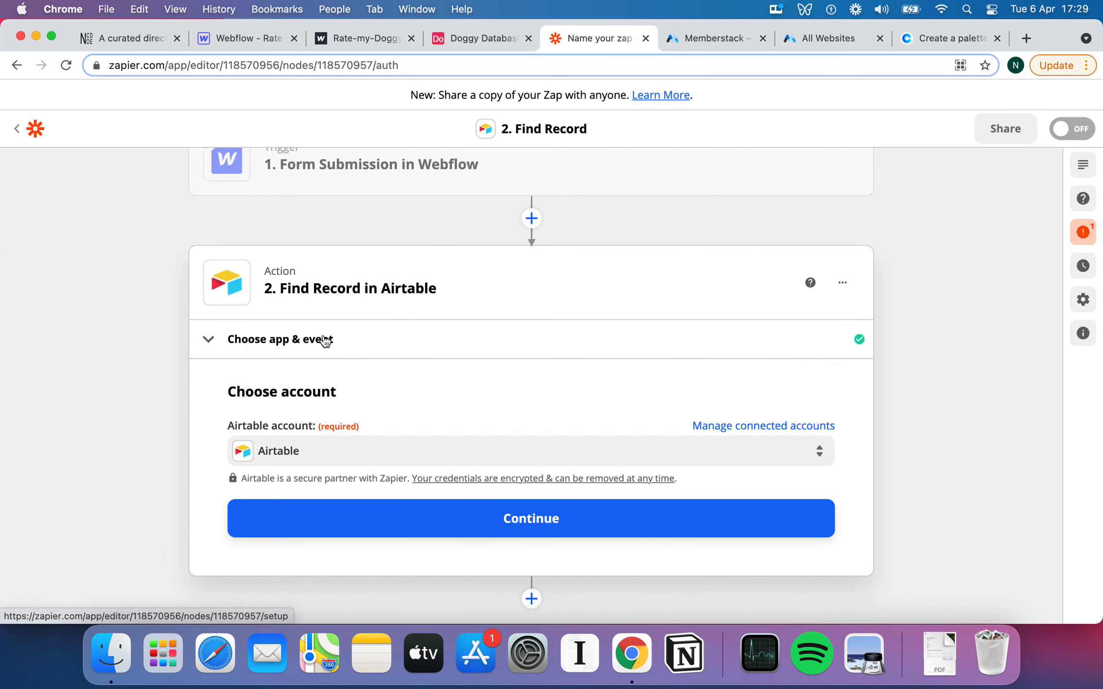
left_click(351, 504)
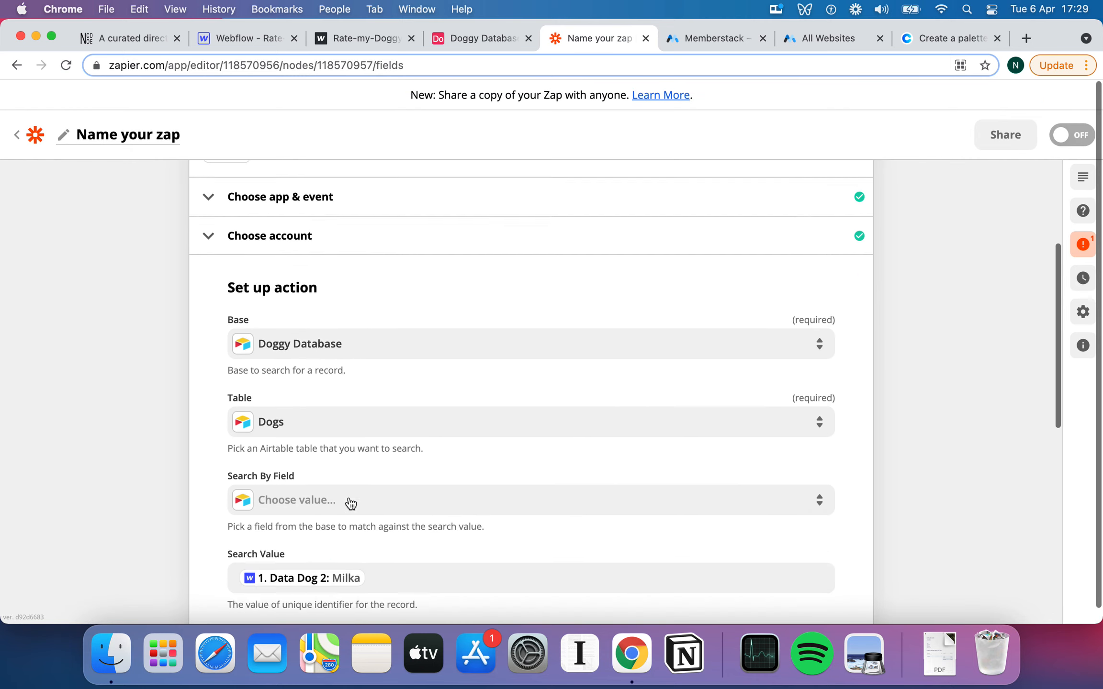
scroll(351, 504, "down", 5)
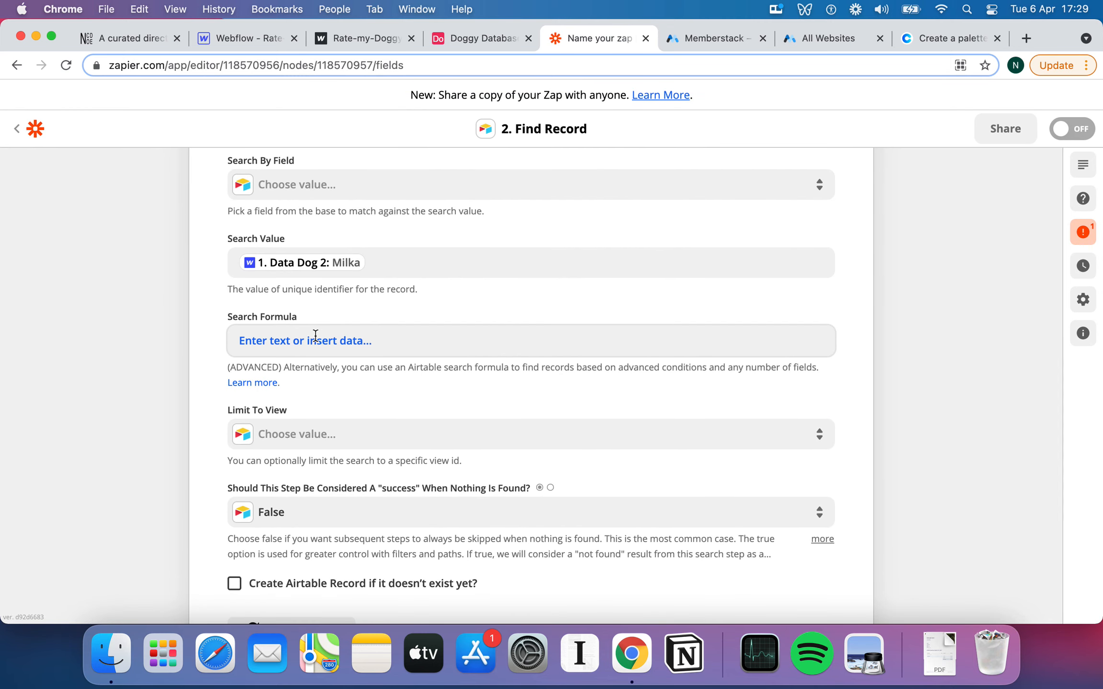
scroll(318, 336, "down", 1)
scroll(317, 336, "up", 3)
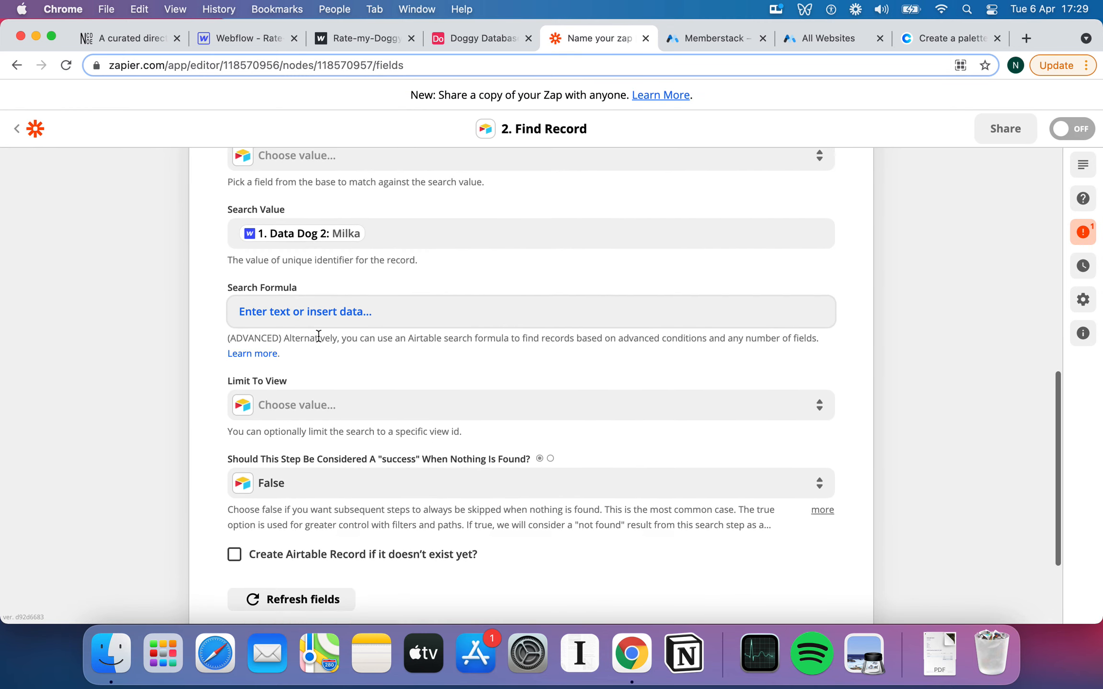
left_click(386, 358)
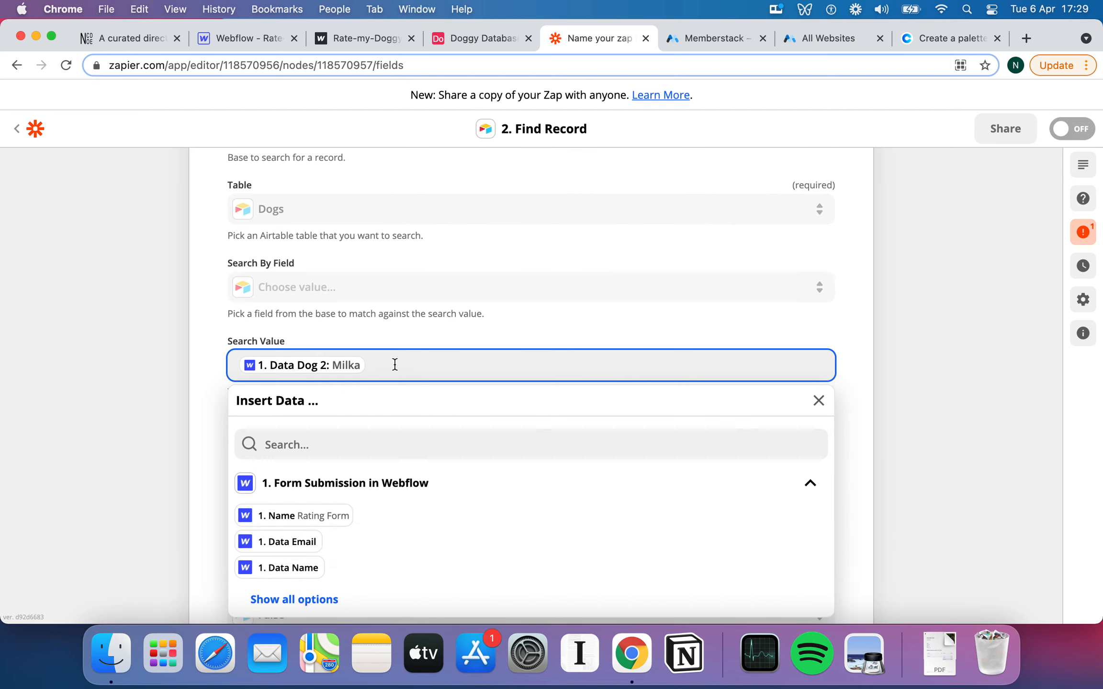
left_click(376, 327)
scroll(376, 327, "up", 3)
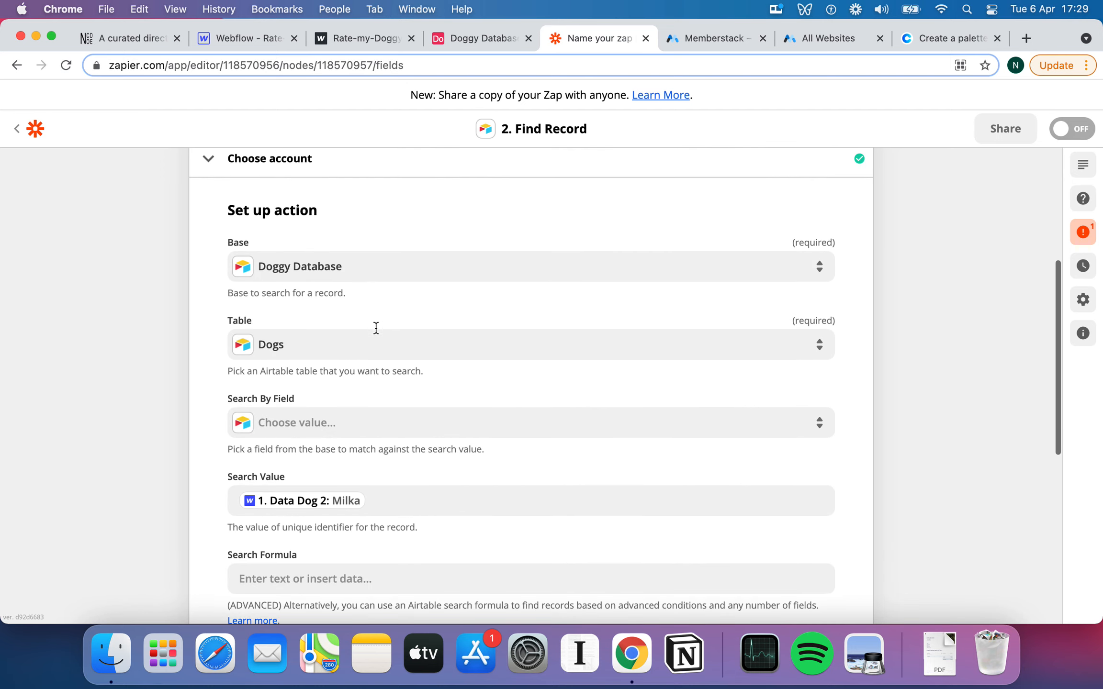
scroll(376, 328, "down", 2)
scroll(376, 328, "down", 2)
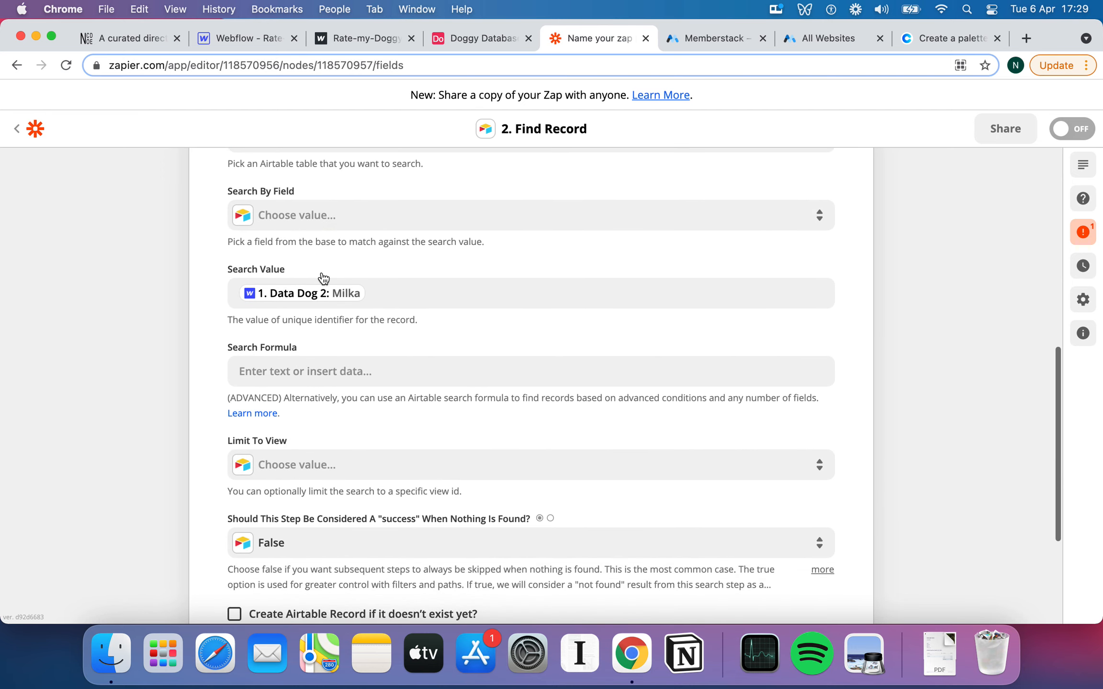
left_click(288, 220)
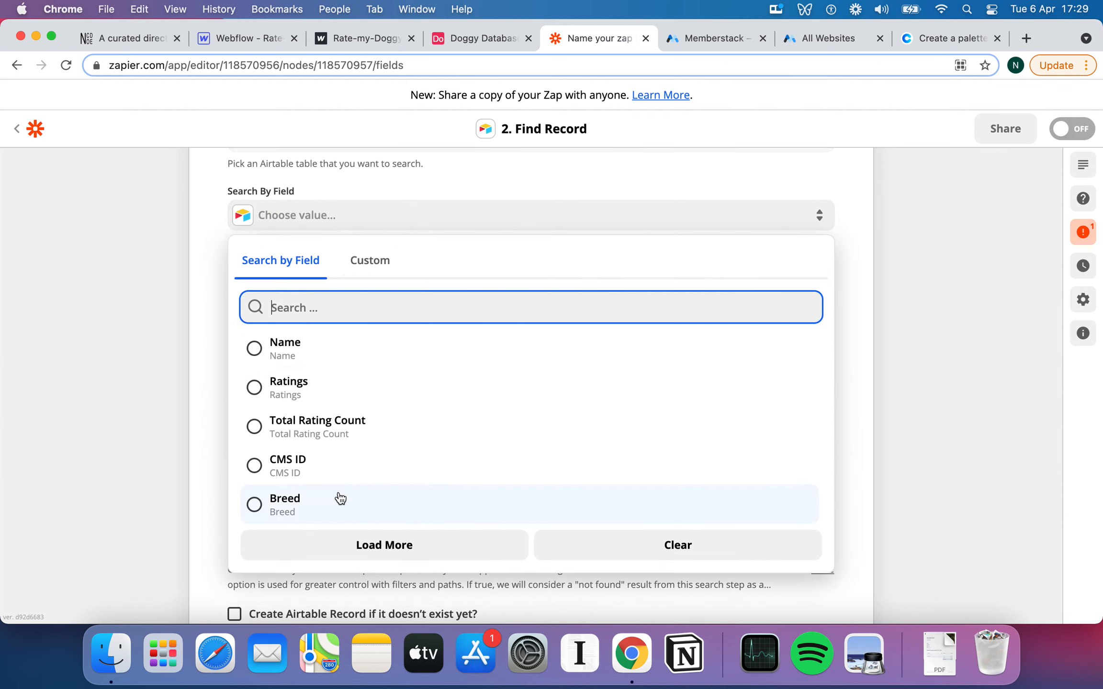
left_click(285, 356)
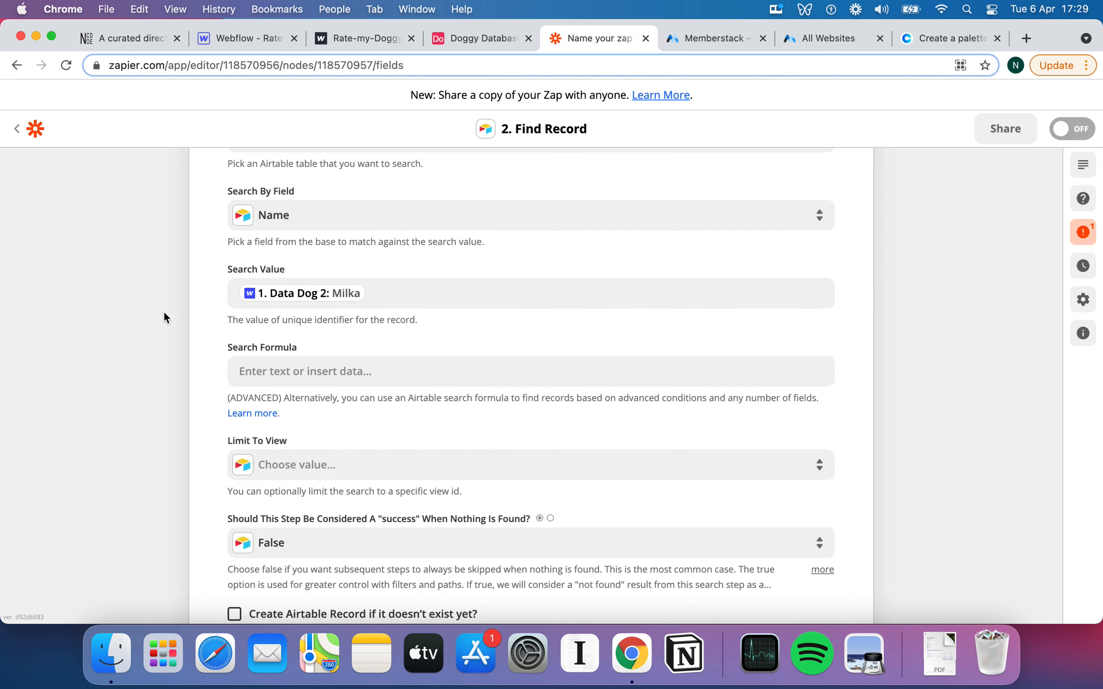
left_click(148, 287)
Continue from the completed setup and retest the Find Record action.
scroll(445, 404, "down", 5)
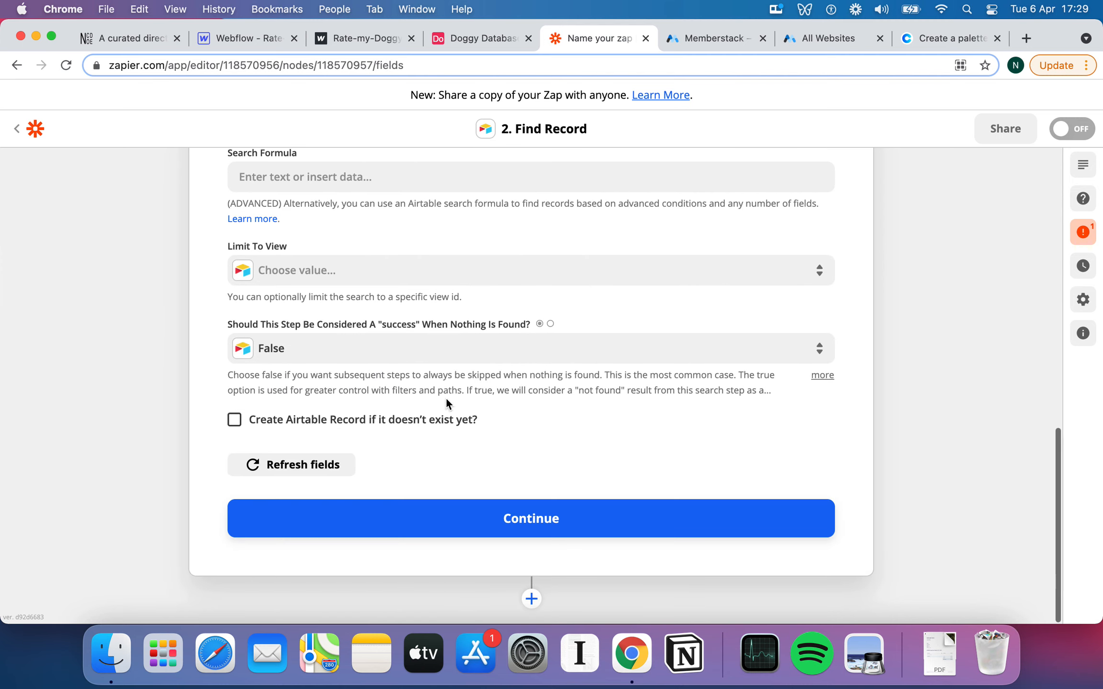
left_click(557, 534)
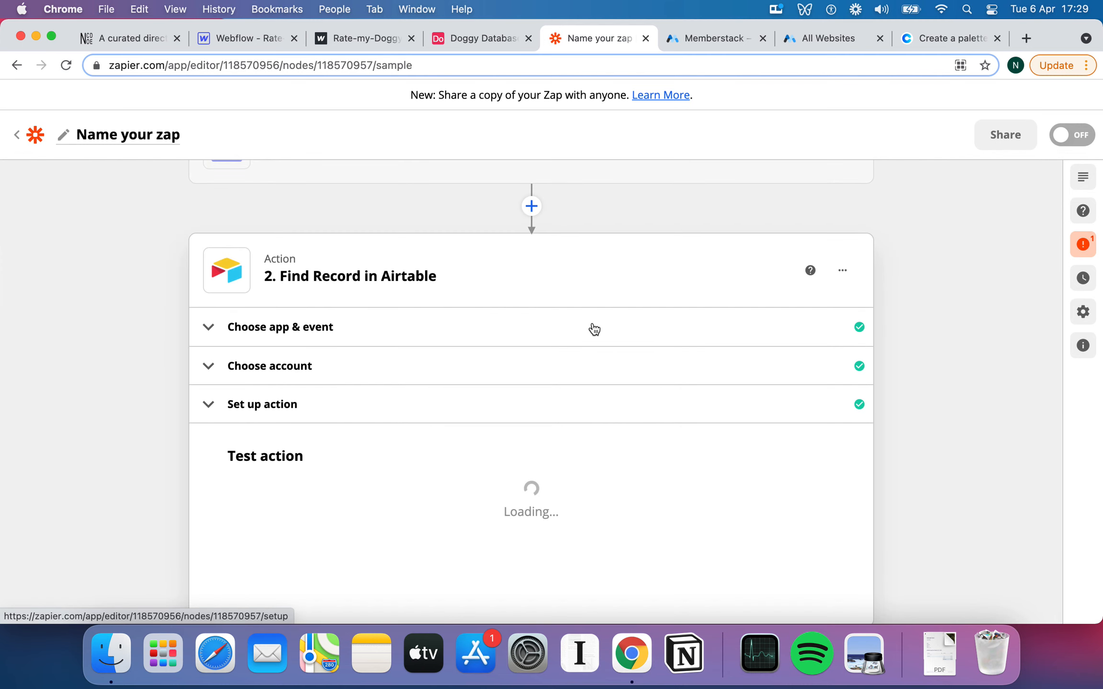
left_click(651, 508)
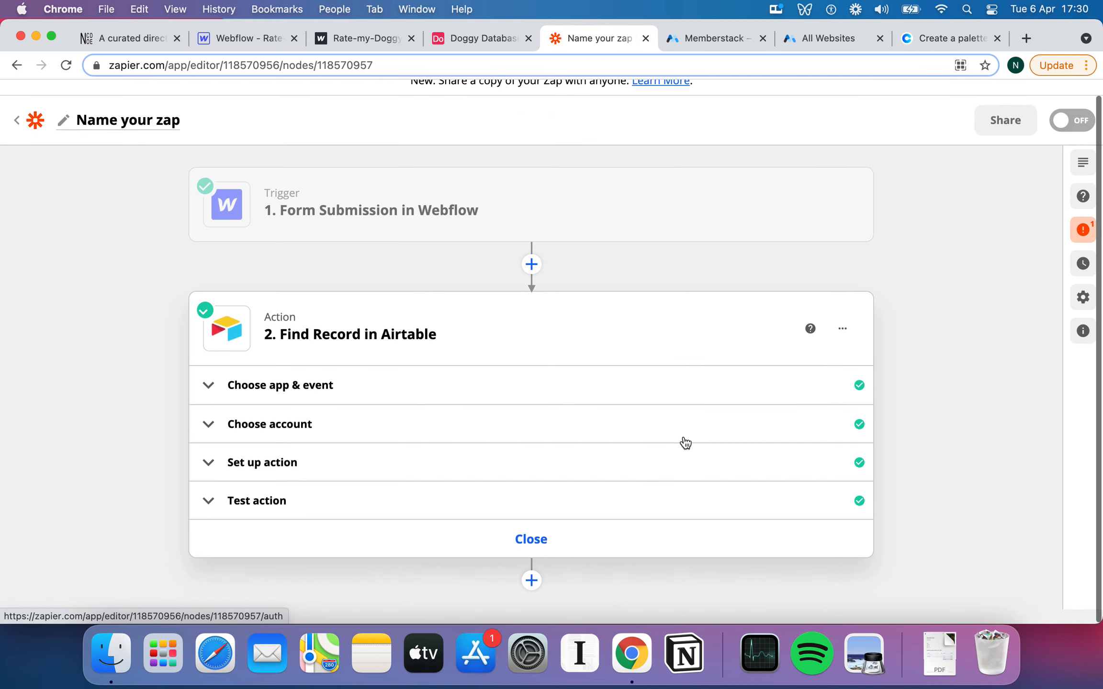
Open the Find Record test result and examine the returned dog record's fields, including ratings, breed, name and CMS ID.
left_click(329, 507)
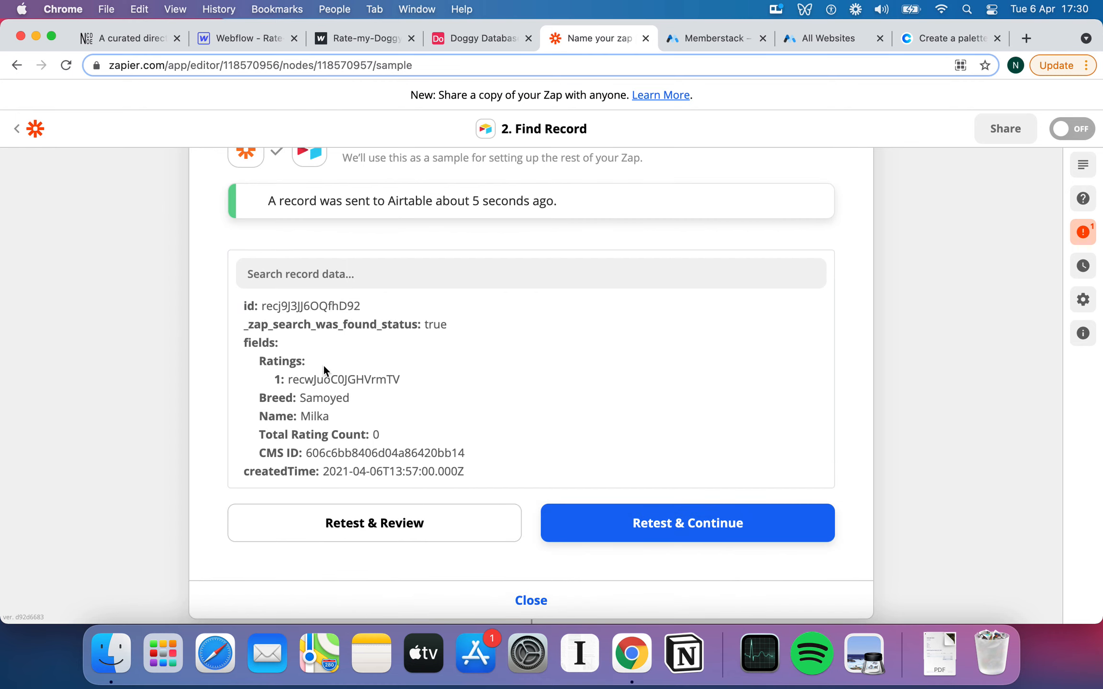
left_click_drag(243, 337, 284, 363)
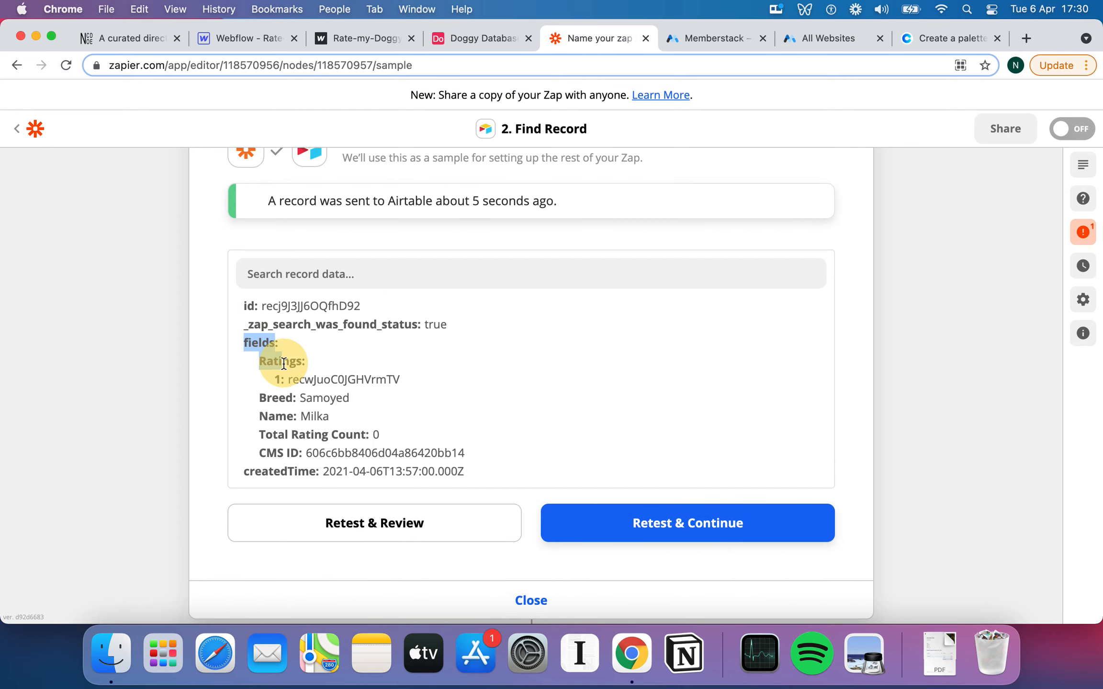
left_click(284, 365)
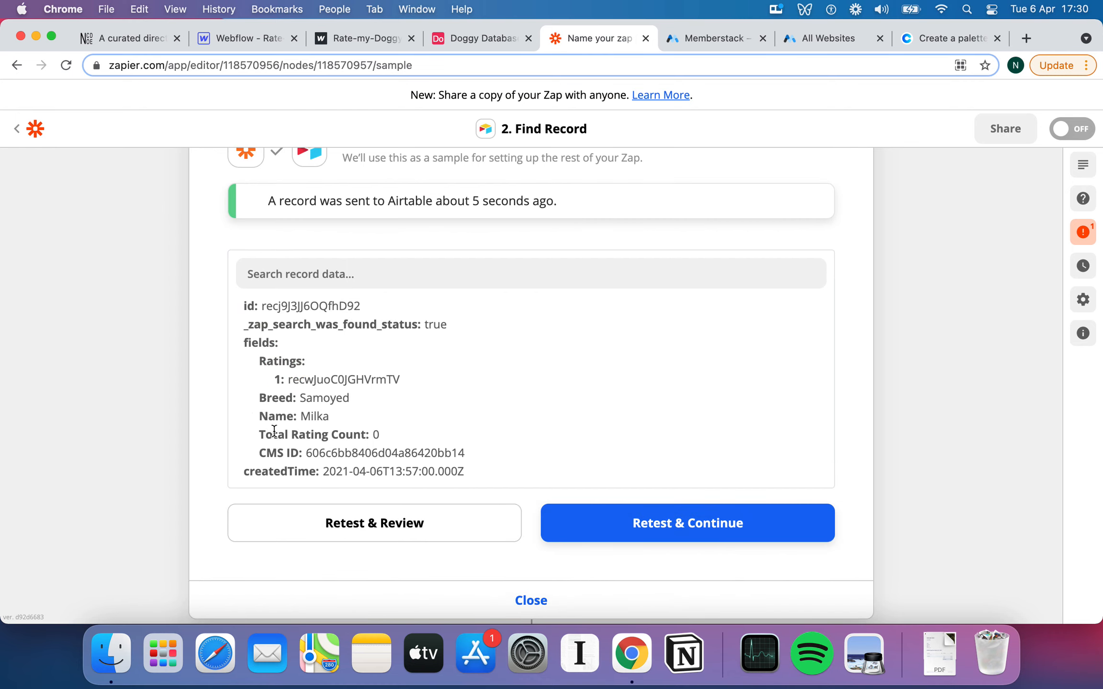
double_click(329, 454)
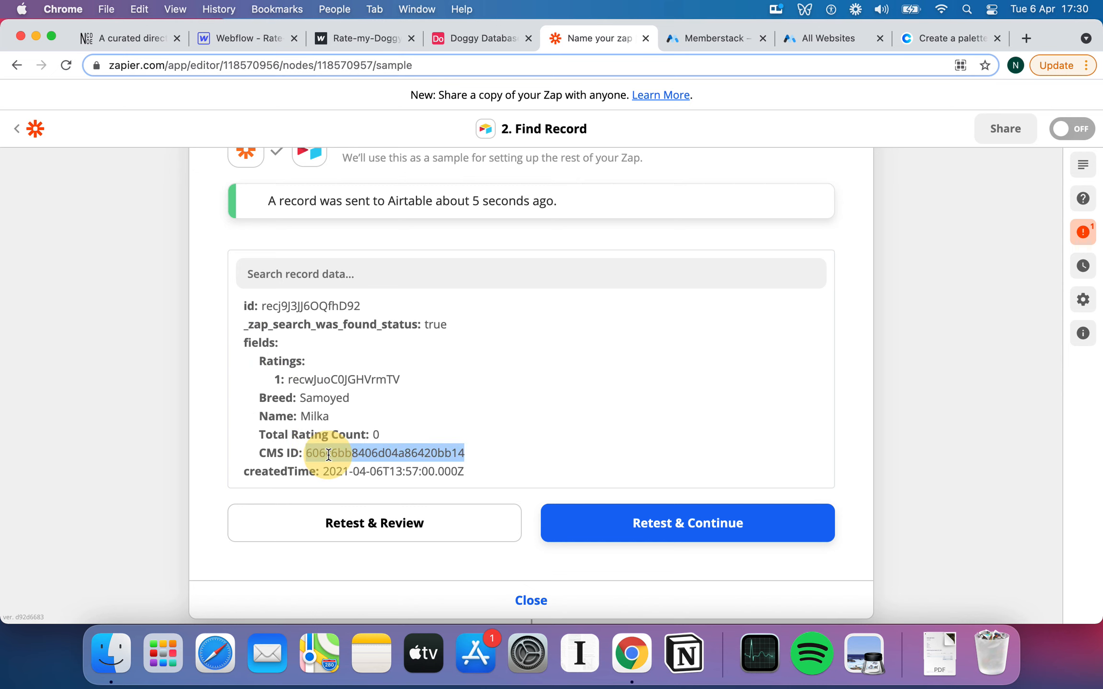
left_click(315, 418)
double_click(316, 397)
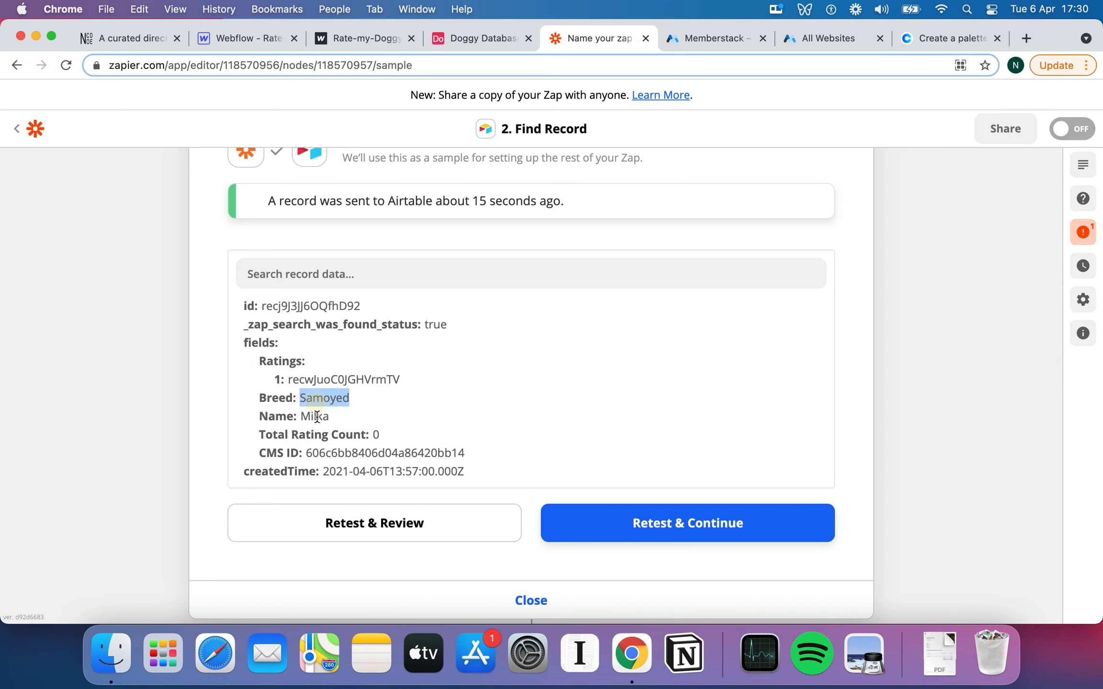
left_click(312, 411)
scroll(591, 392, "down", 1)
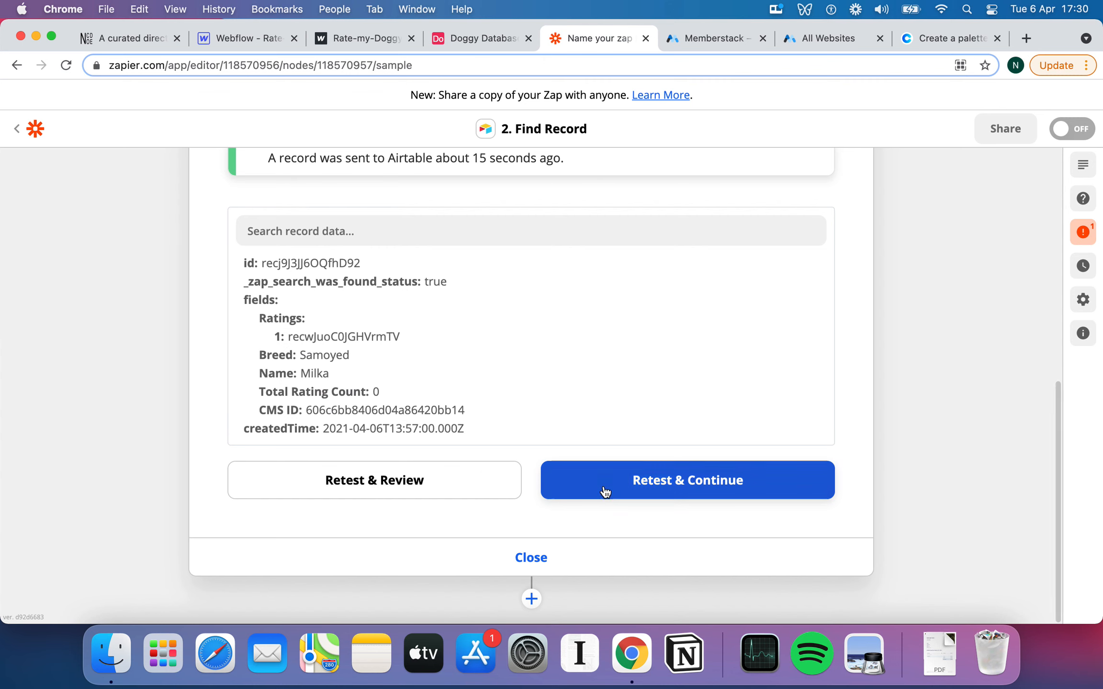
Close the finished Find Record action and add a Webflow action as the third step of the Zap.
left_click(532, 558)
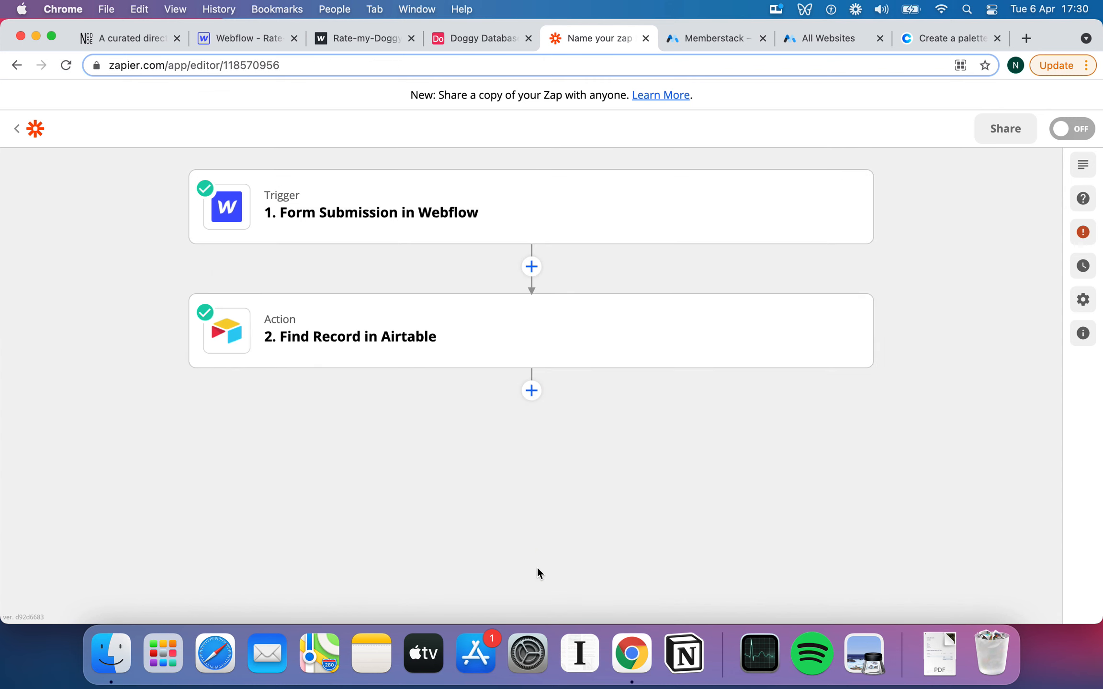
left_click(533, 390)
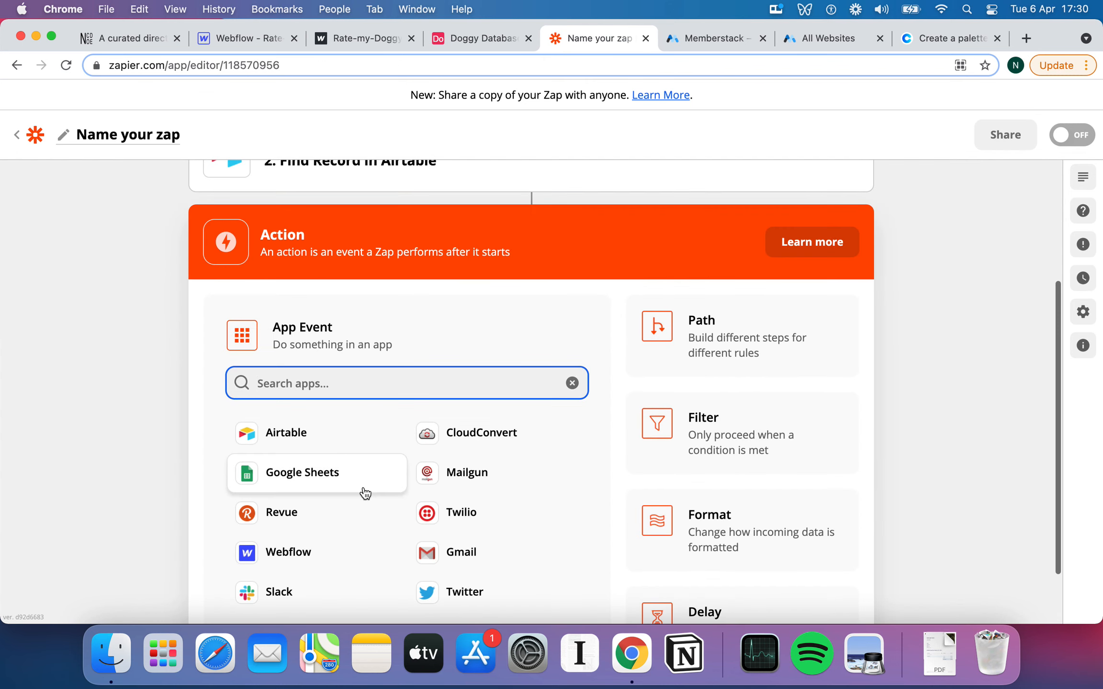
left_click(312, 551)
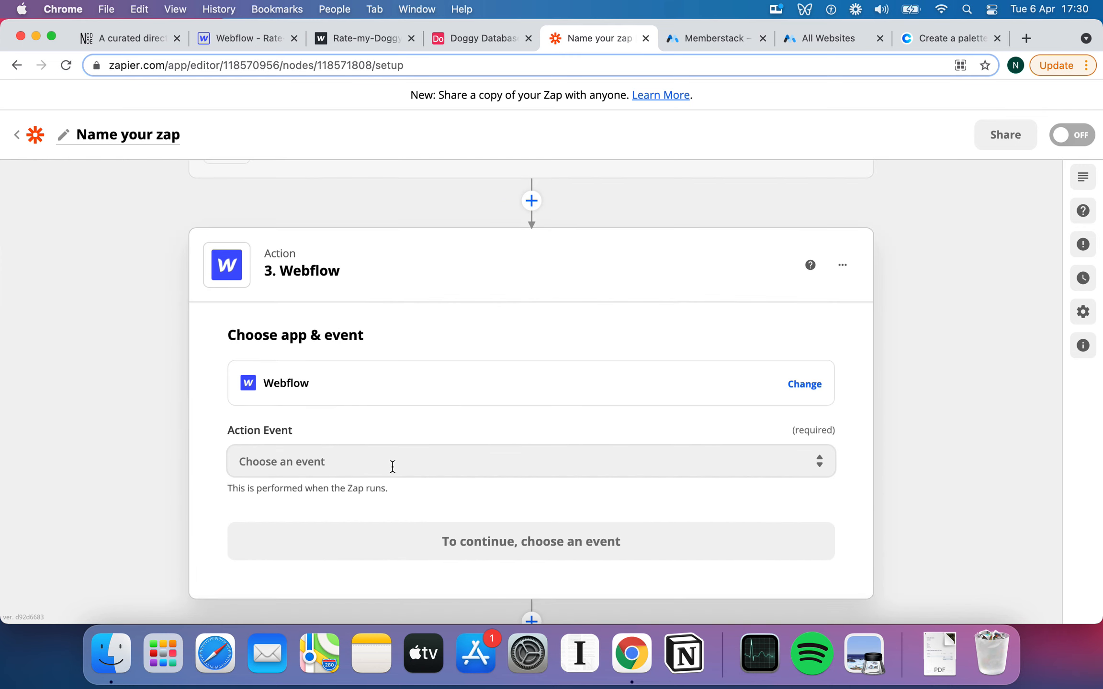
Set the Webflow action's event to Create Live Item and continue to account selection.
scroll(457, 332, "up", 4)
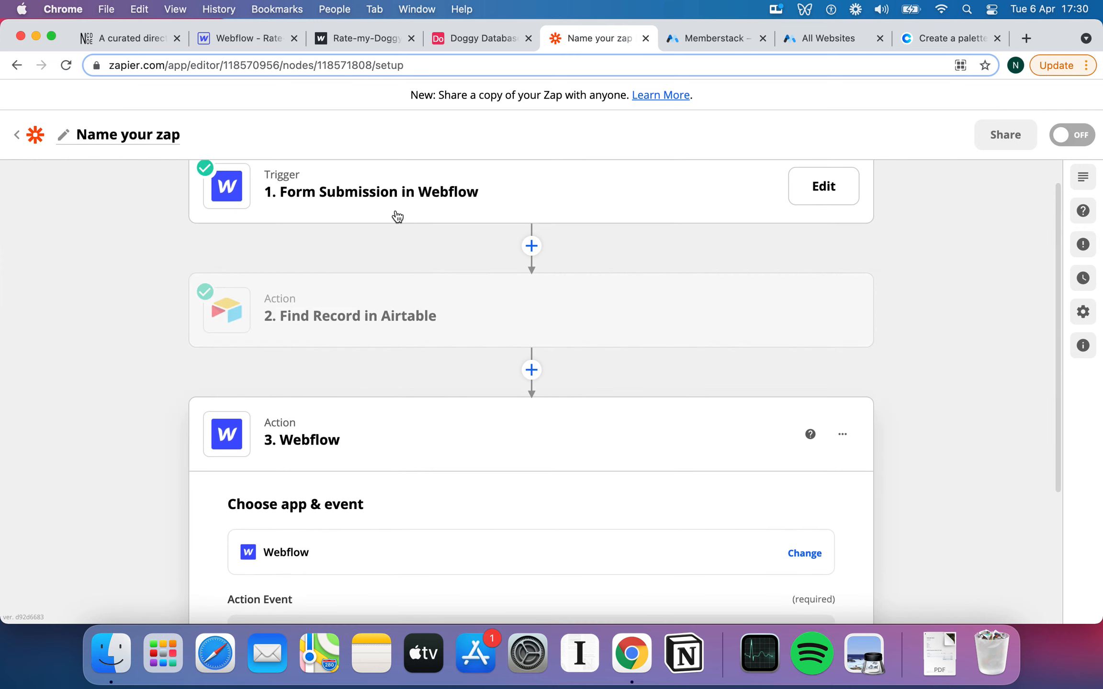
scroll(502, 328, "down", 4)
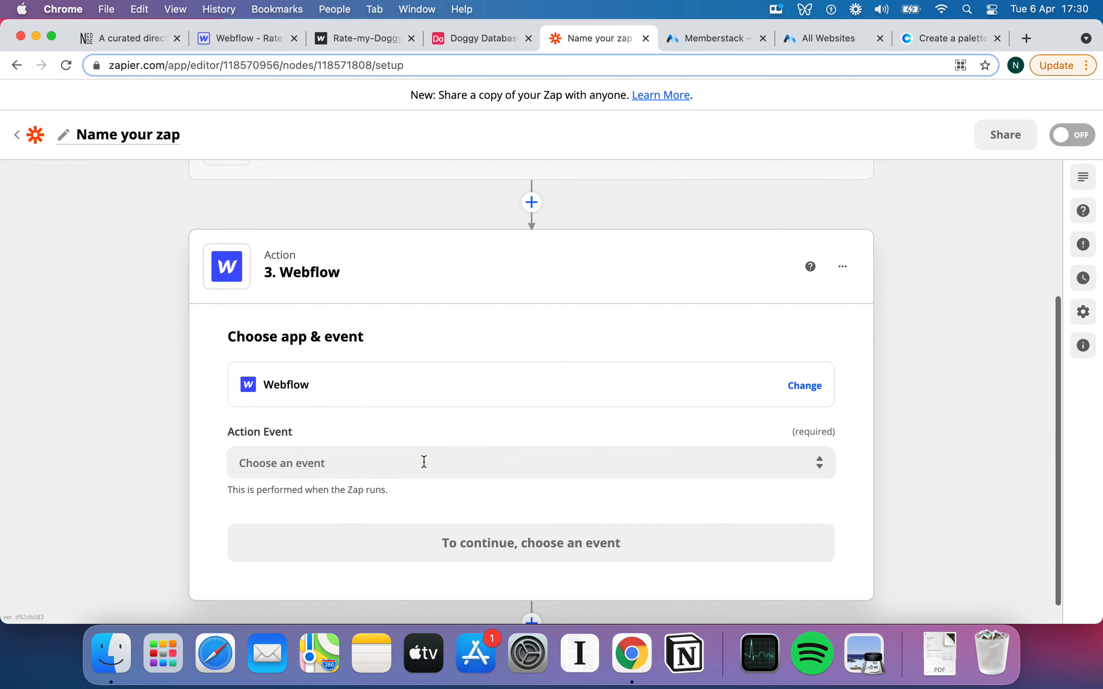
left_click(426, 460)
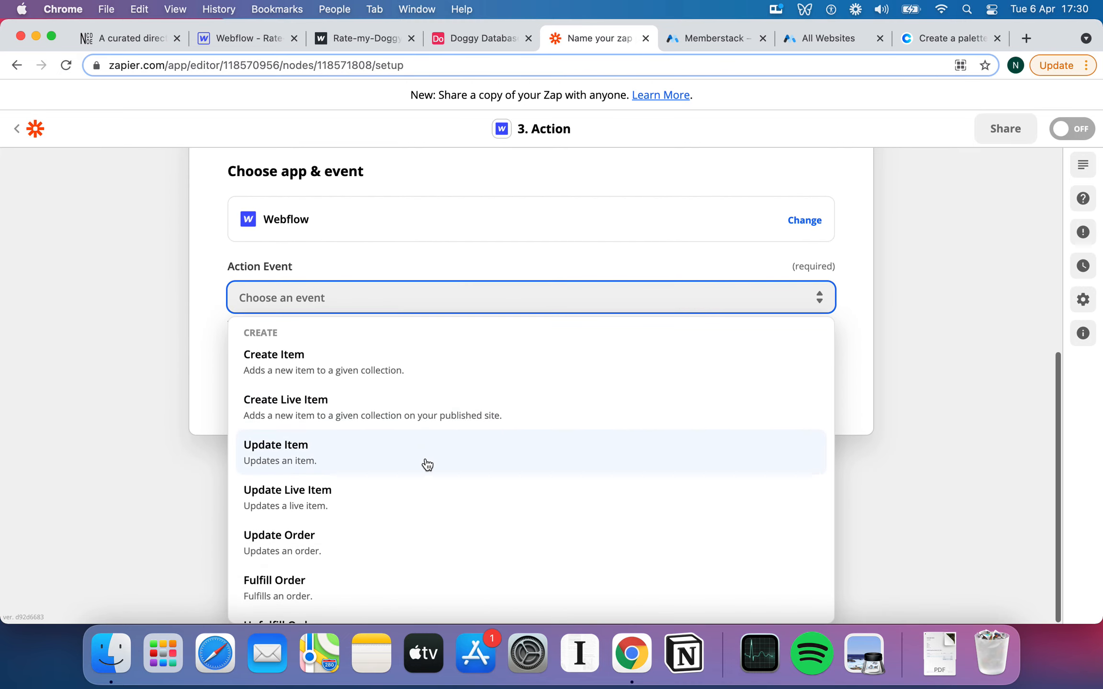
scroll(427, 464, "down", 1)
scroll(426, 464, "down", 1)
scroll(424, 463, "up", 3)
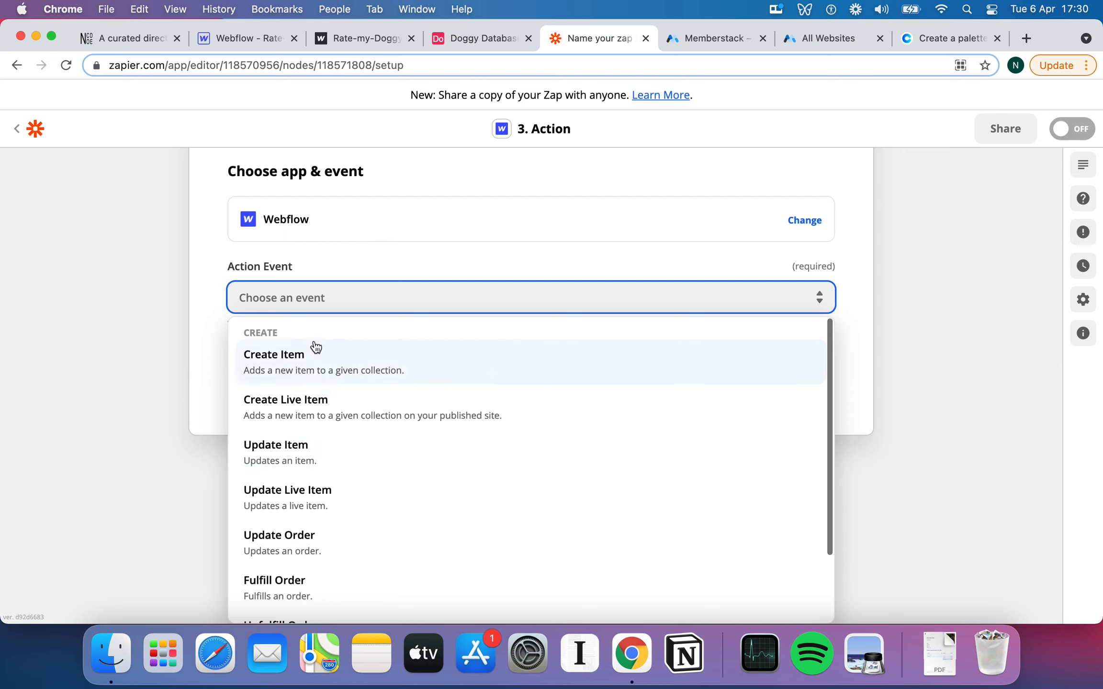
scroll(339, 416, "down", 1)
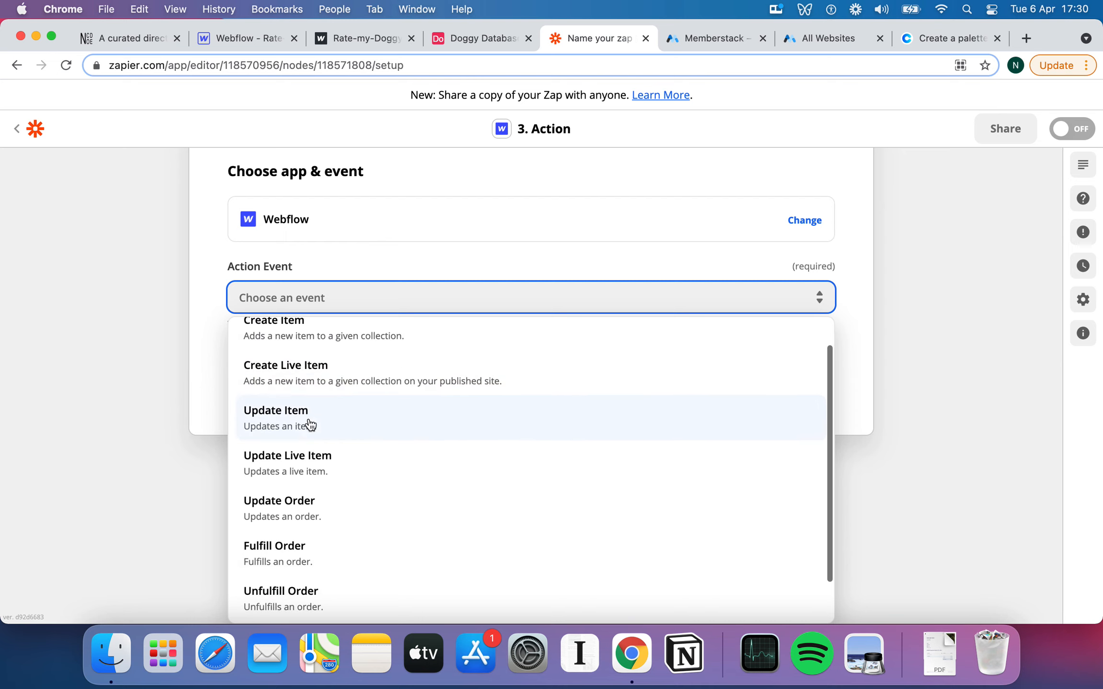
scroll(309, 428, "down", 1)
scroll(289, 534, "up", 1)
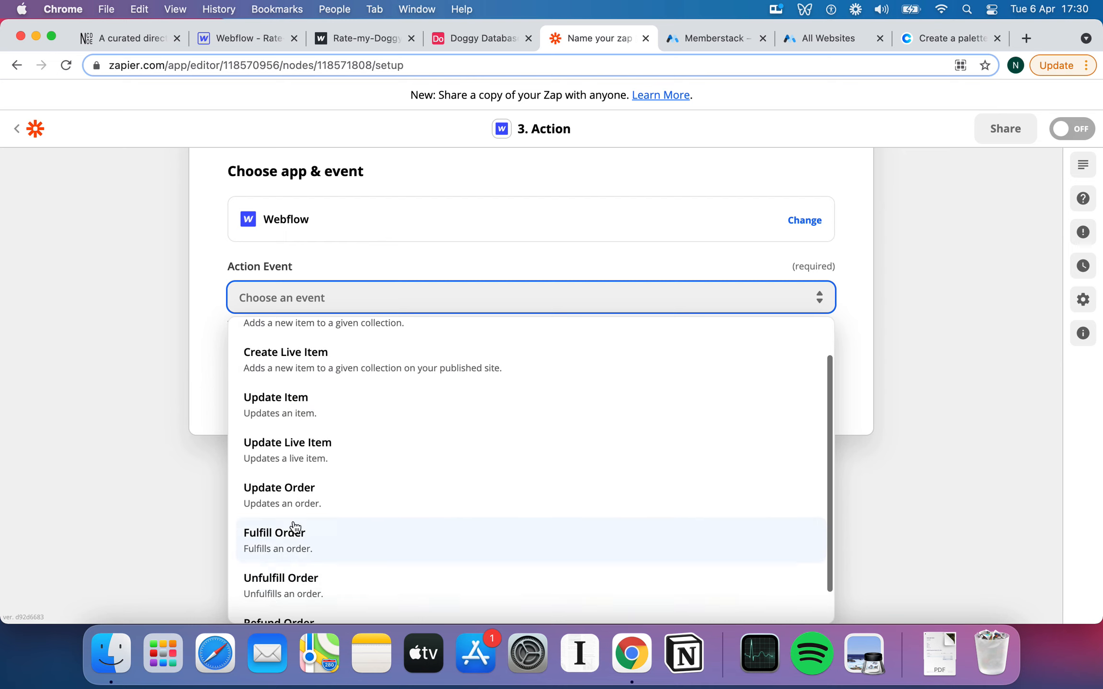
scroll(325, 571, "up", 1)
scroll(378, 509, "up", 2)
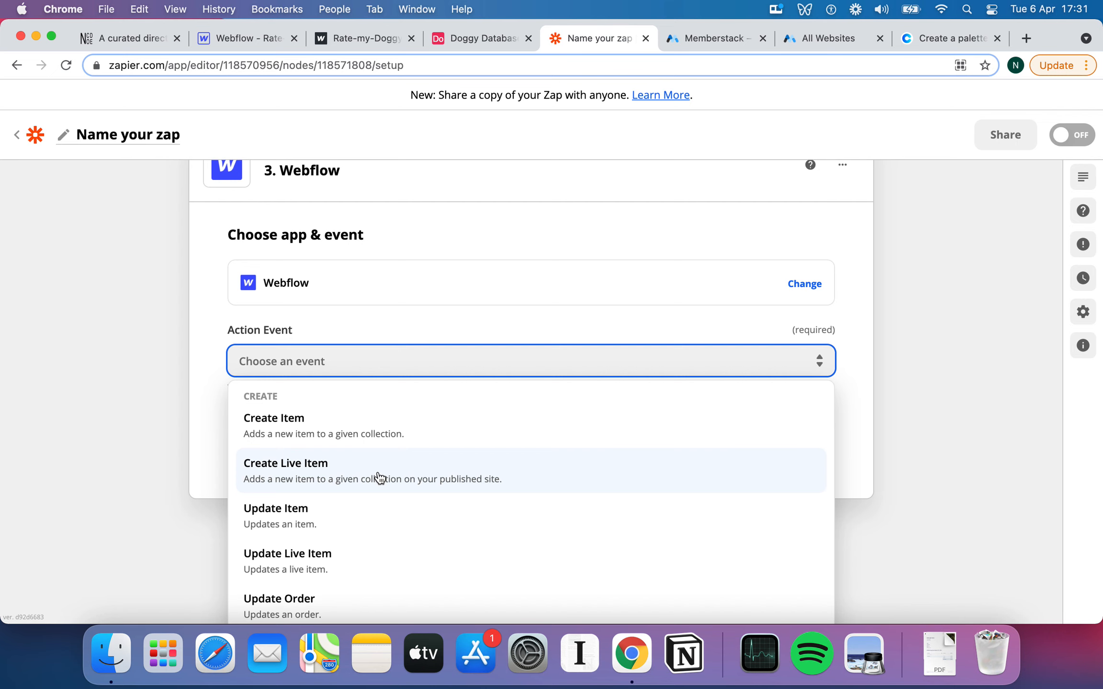
left_click(378, 472)
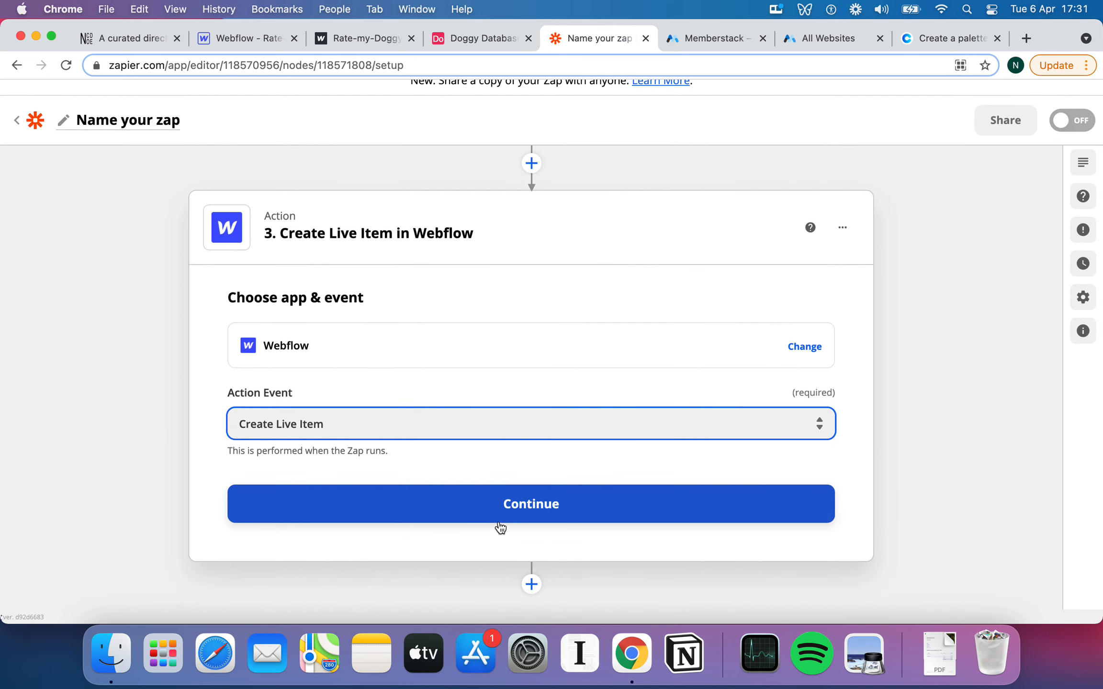
left_click(413, 498)
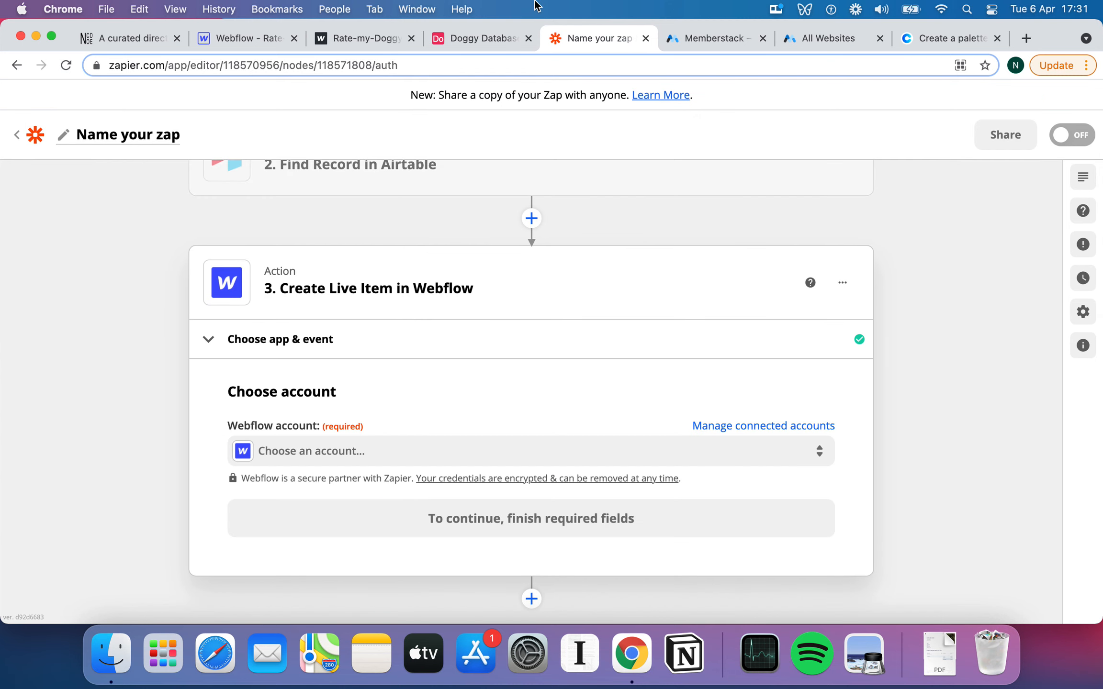
Choose the Webflow #2 account for the Create Live Item action and continue to its setup.
scroll(537, 316, "down", 1)
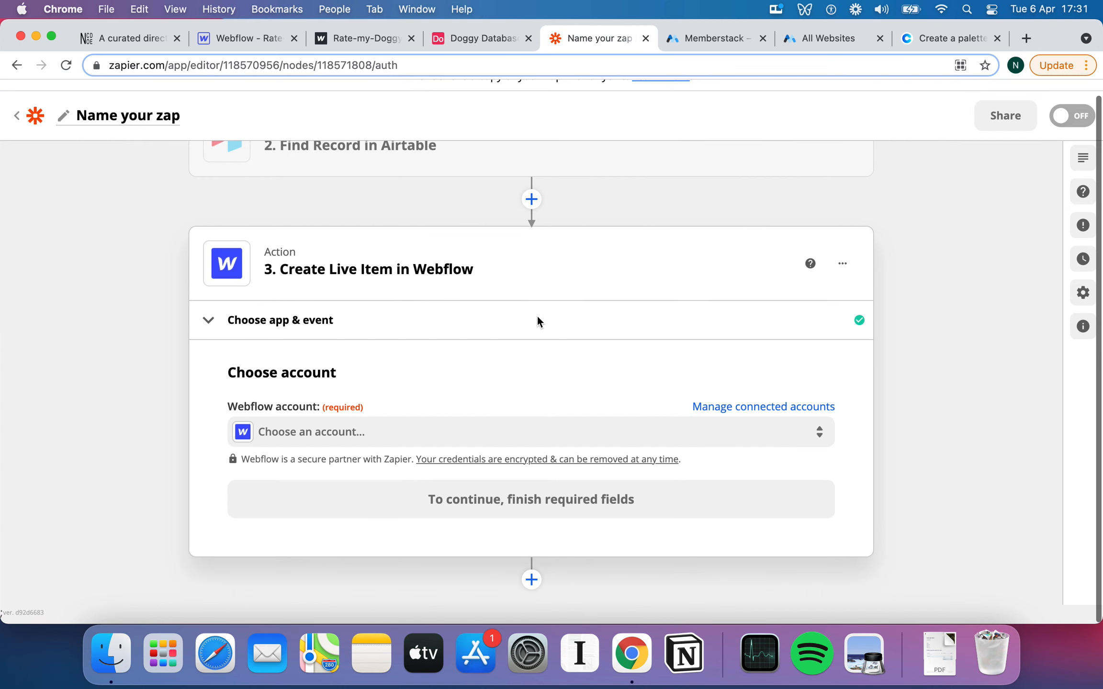
left_click(502, 438)
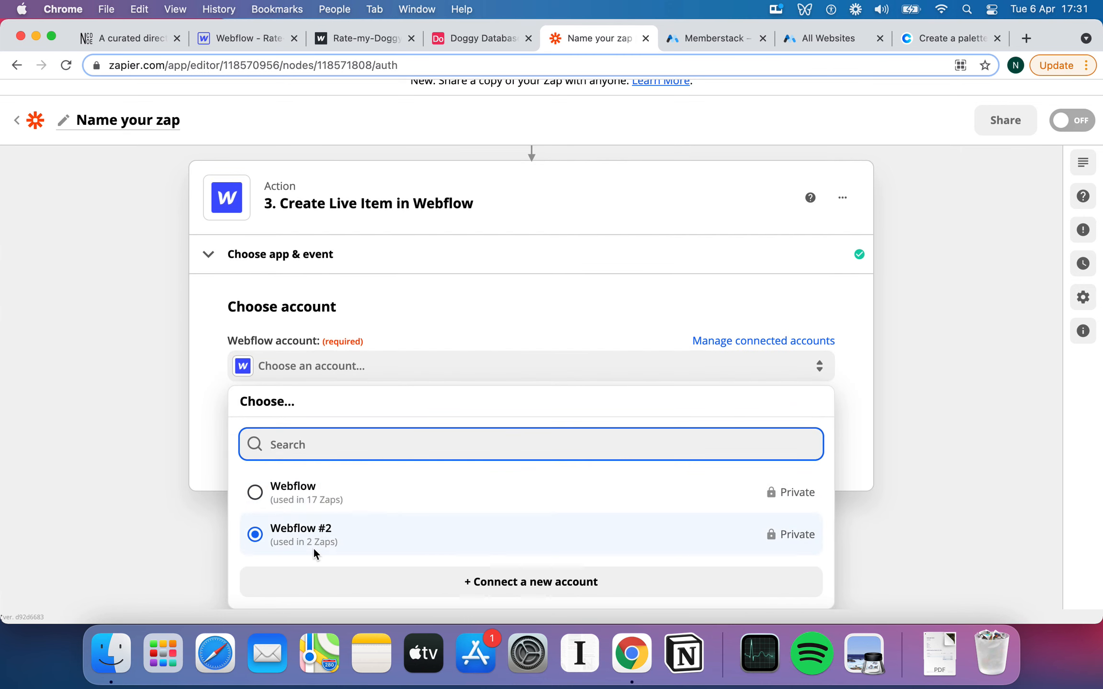
left_click(379, 522)
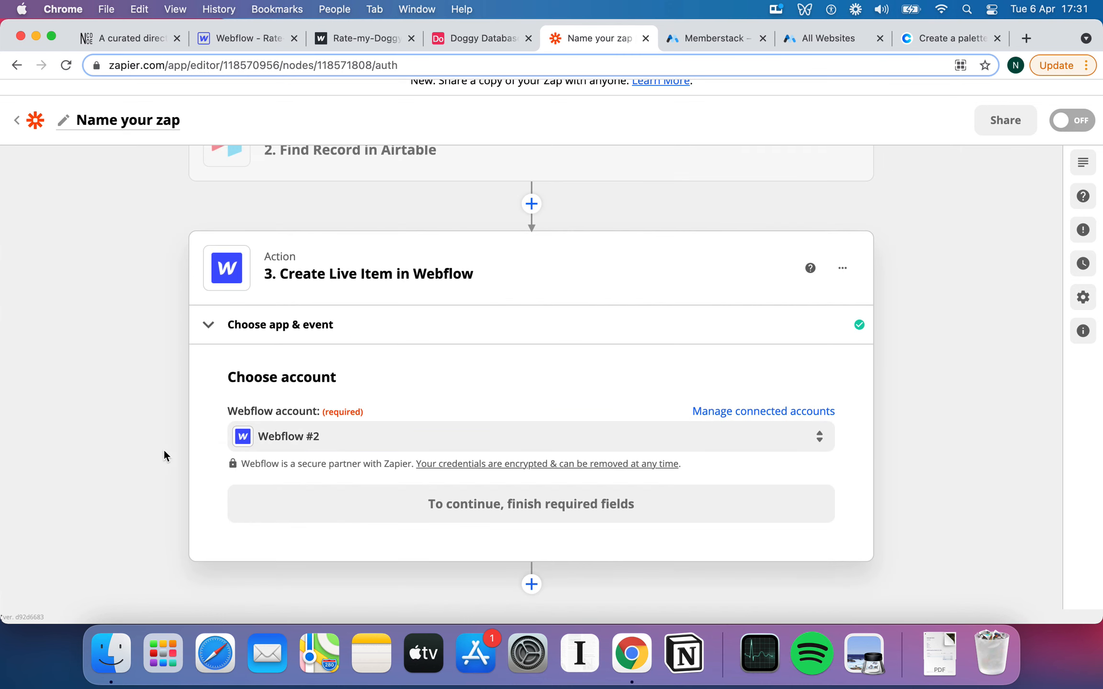
left_click(360, 515)
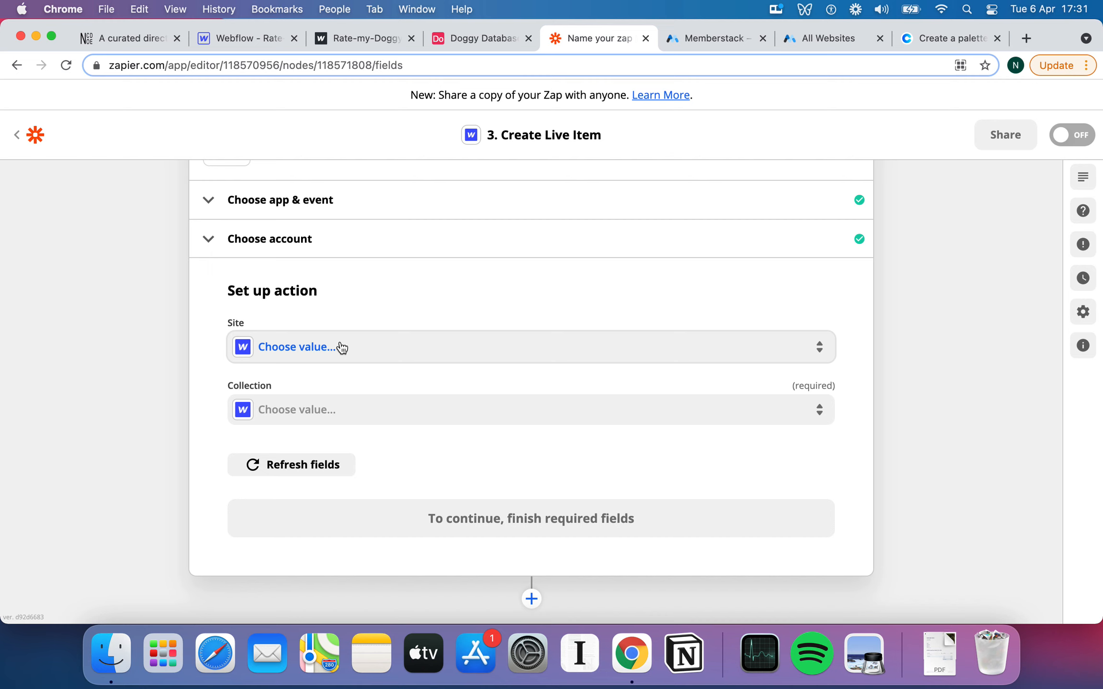
Set the Create Live Item action's site to Rate-my-Doggy and its collection to Ratings.
left_click(341, 347)
type("Rat")
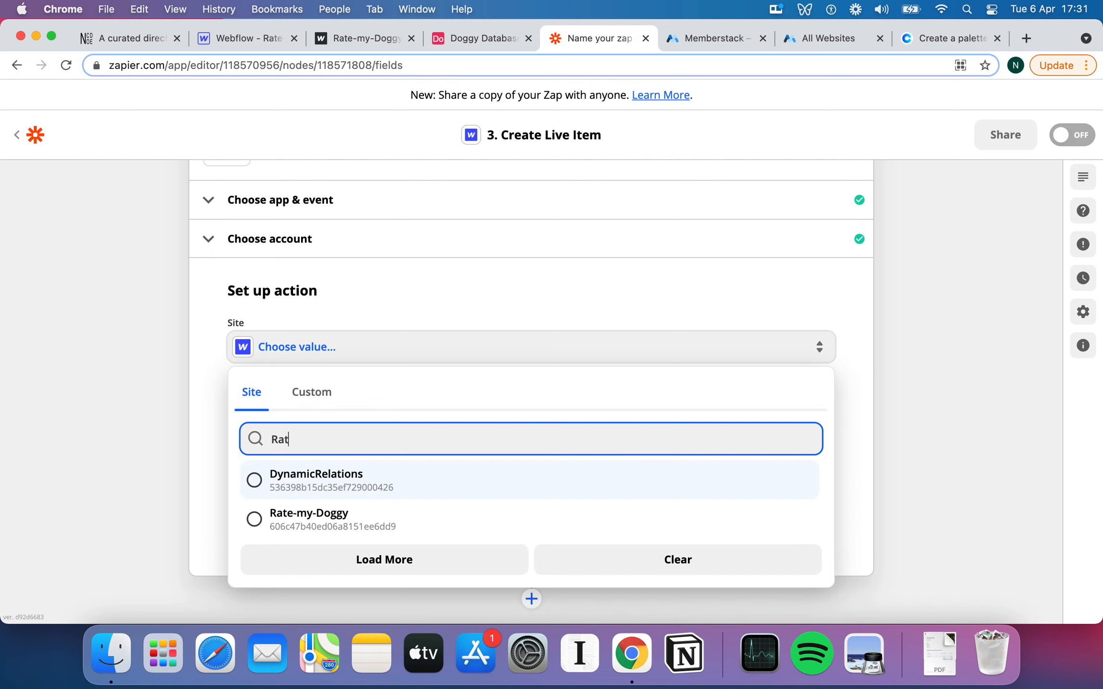
left_click(343, 520)
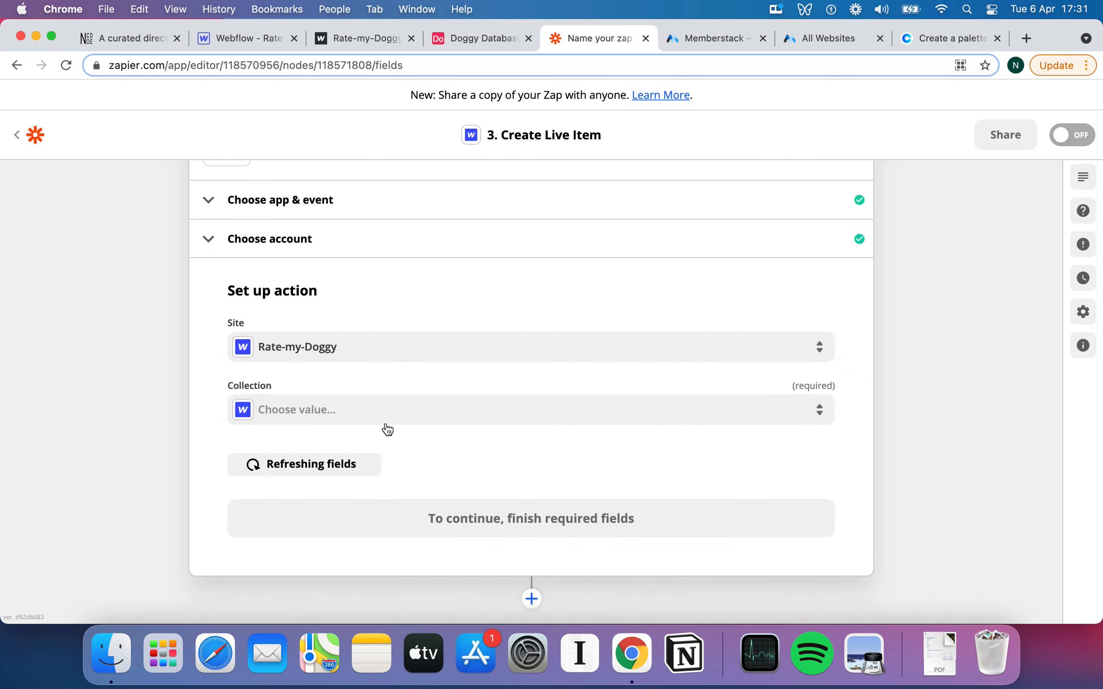
left_click(395, 410)
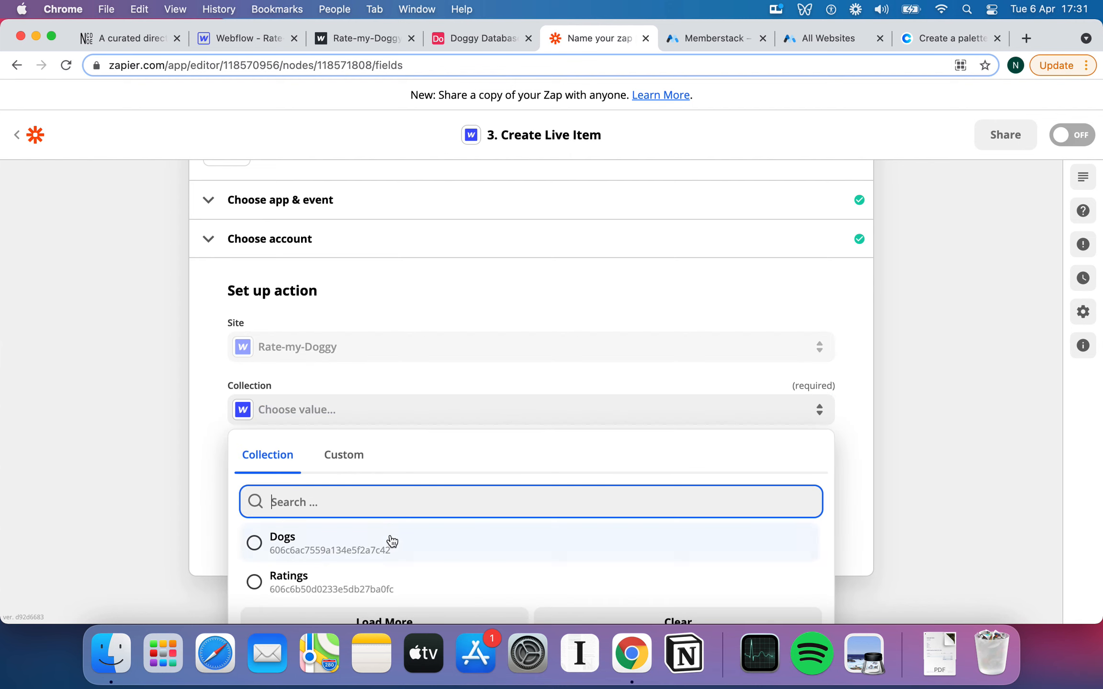
scroll(392, 536, "down", 1)
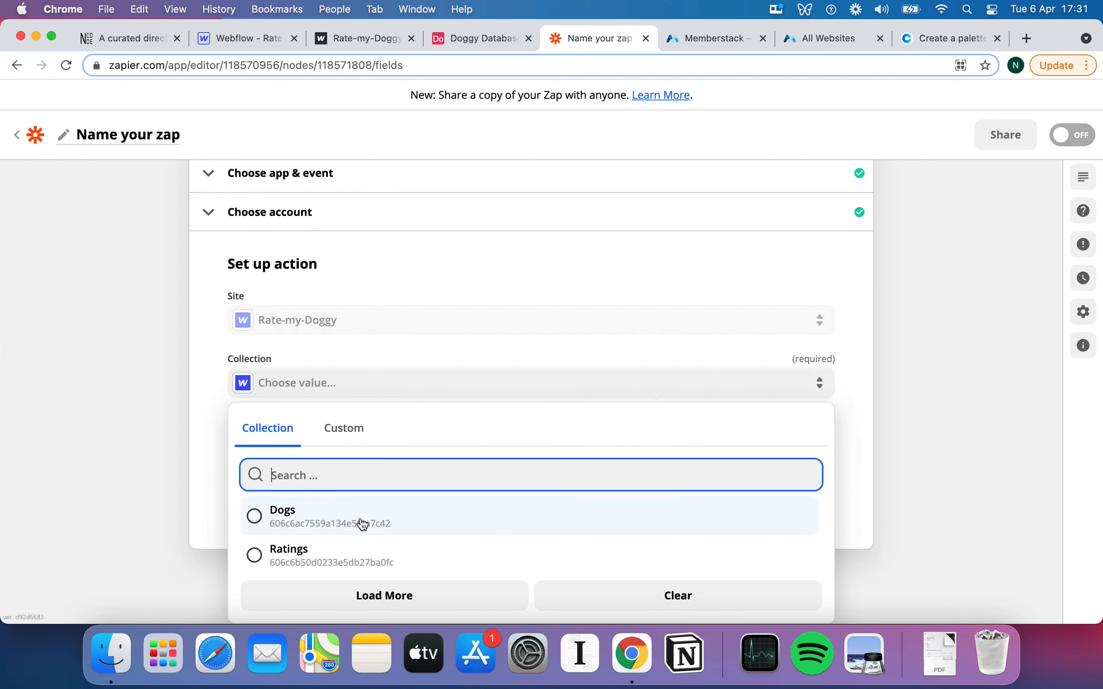
left_click(354, 551)
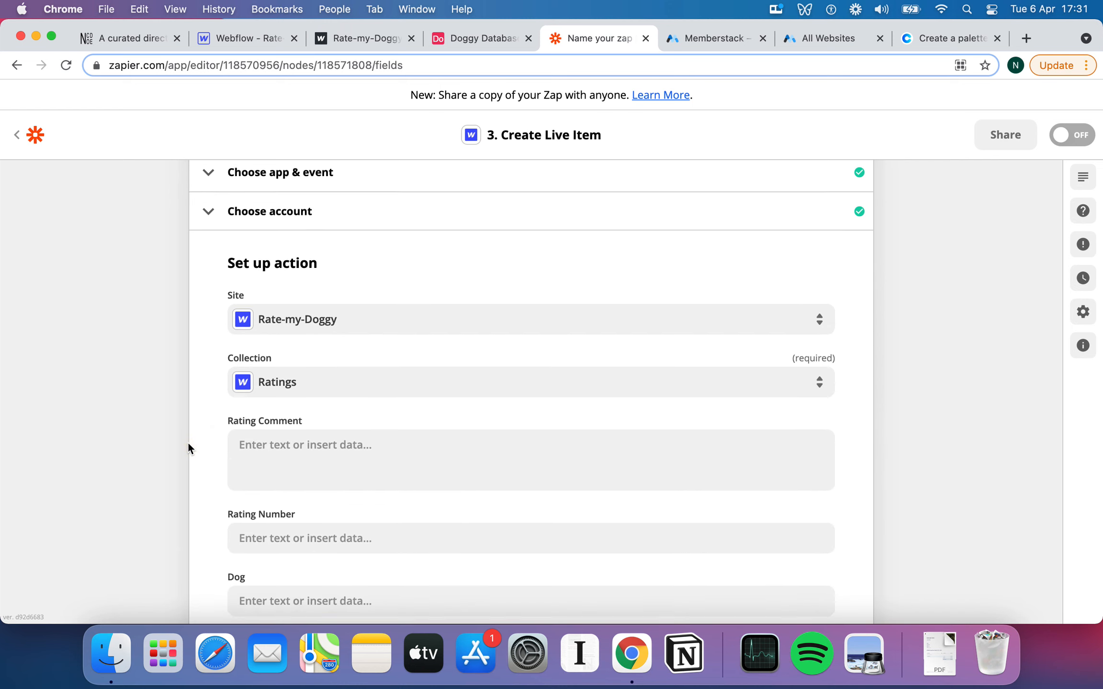
Look through the Ratings collection fields of the Create Live Item action, from Rating Comment down to Draft.
scroll(187, 442, "down", 3)
left_click(353, 336)
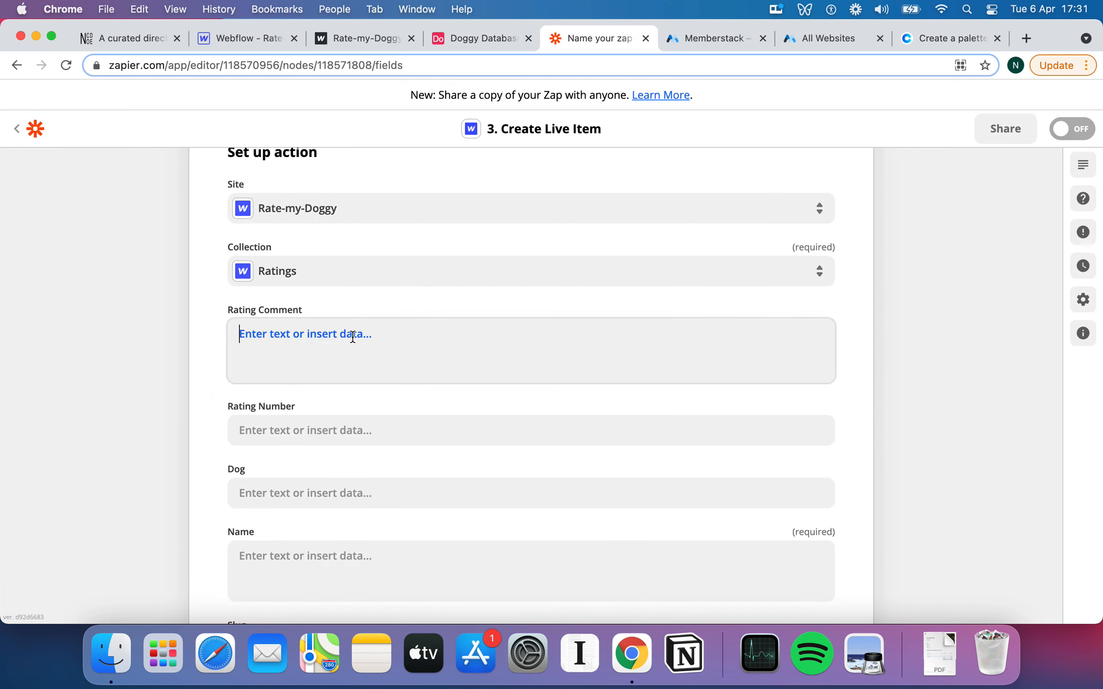
left_click(190, 329)
left_click(330, 356)
scroll(337, 411, "down", 3)
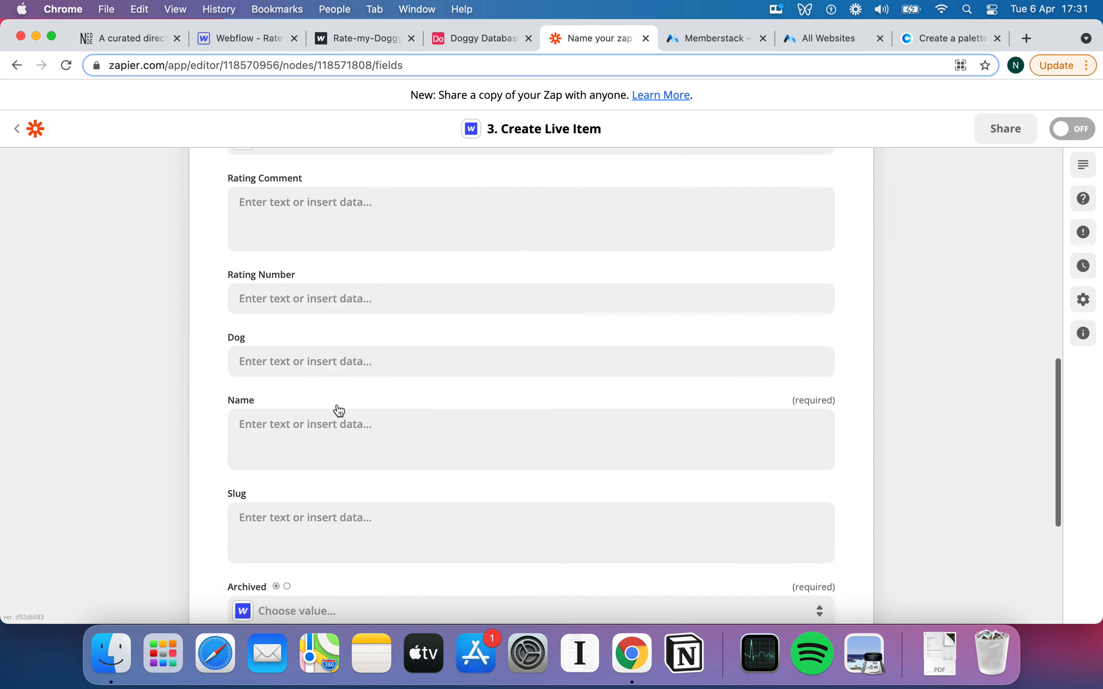
scroll(337, 410, "up", 3)
scroll(350, 340, "down", 5)
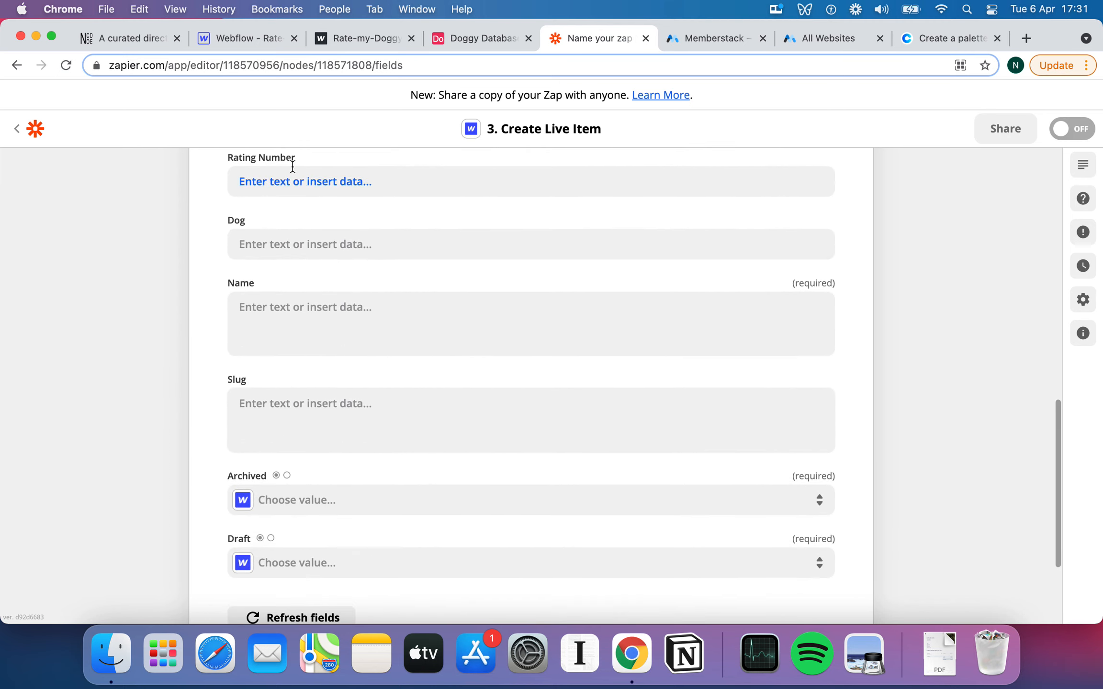
Switch to the Webflow Designer and review the fields of a new Ratings collection item, leaving without creating it.
left_click(232, 33)
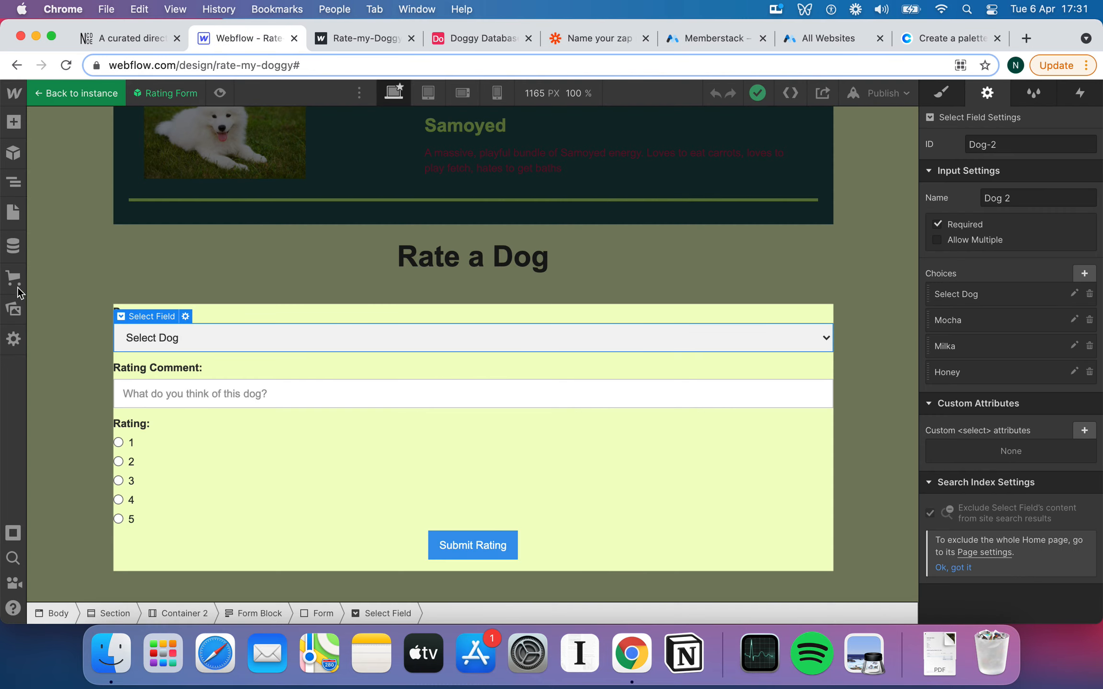
left_click(14, 246)
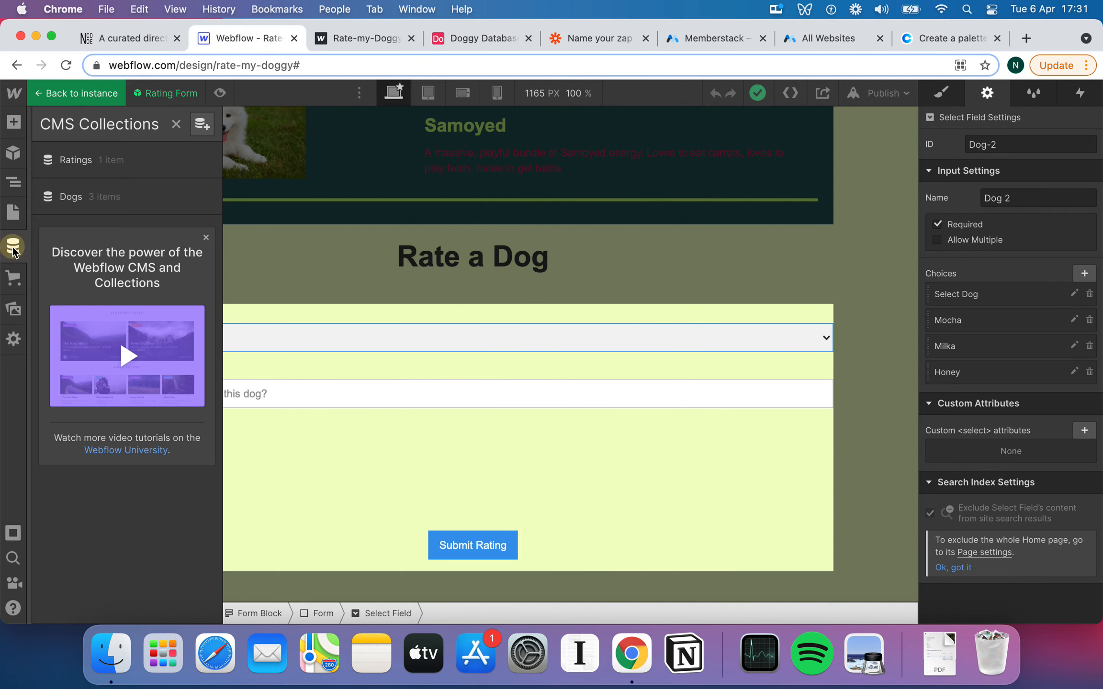
left_click(130, 165)
left_click(1042, 123)
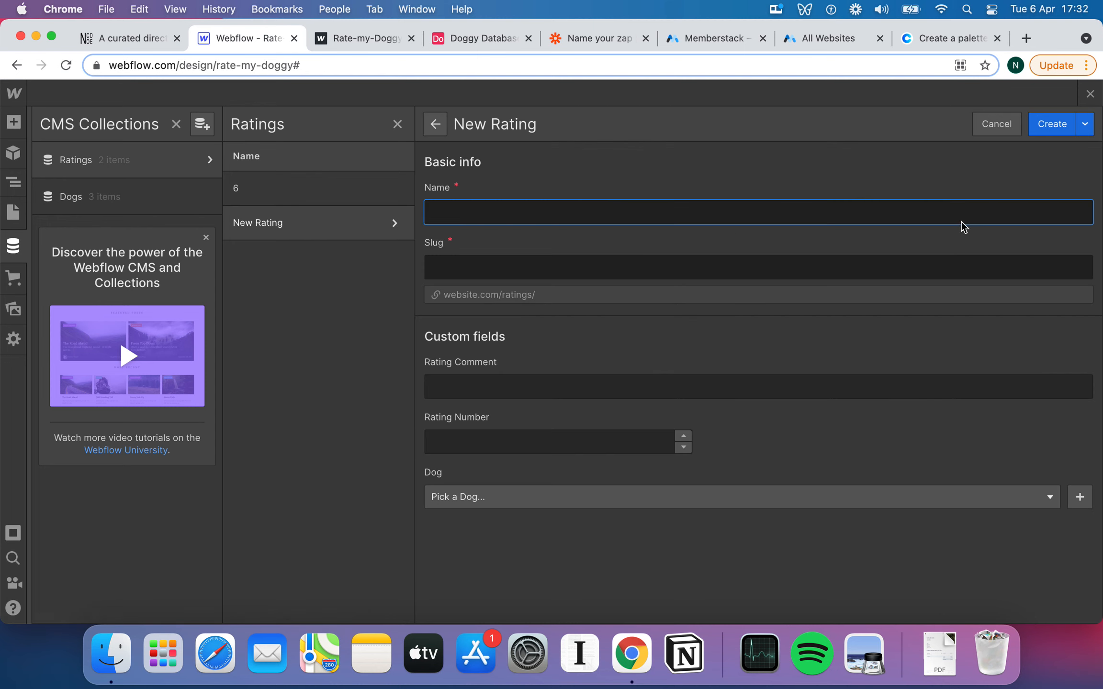
left_click(1090, 94)
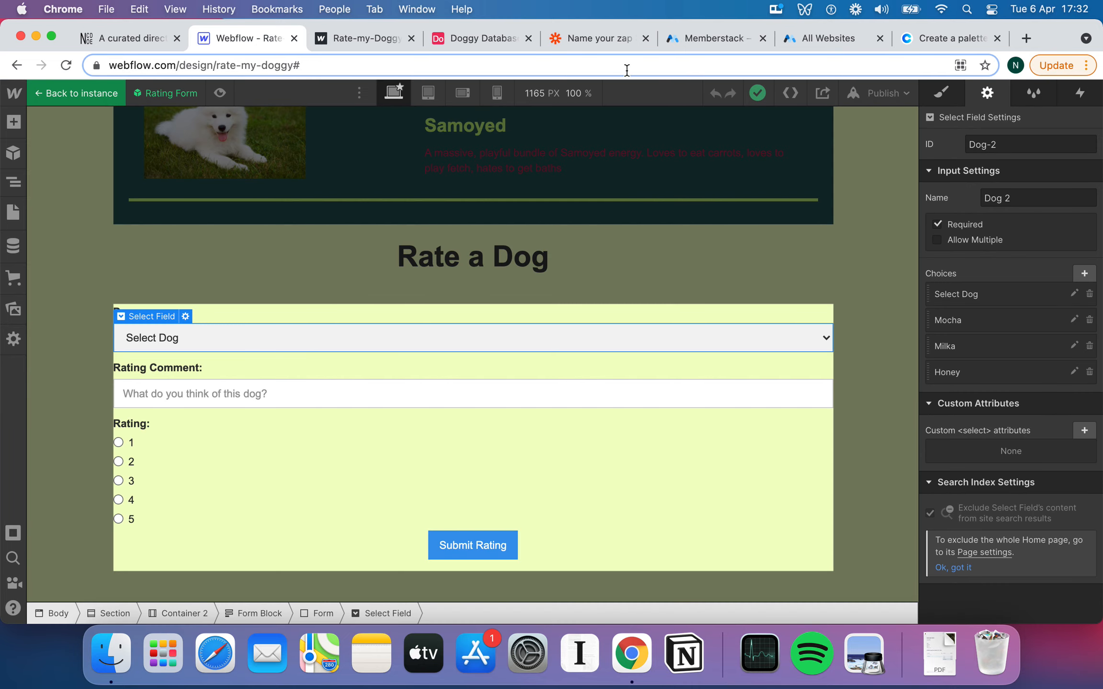
Return to the Zap in Zapier and map the Rating Number field to the form submission's Data Rating.
left_click(594, 39)
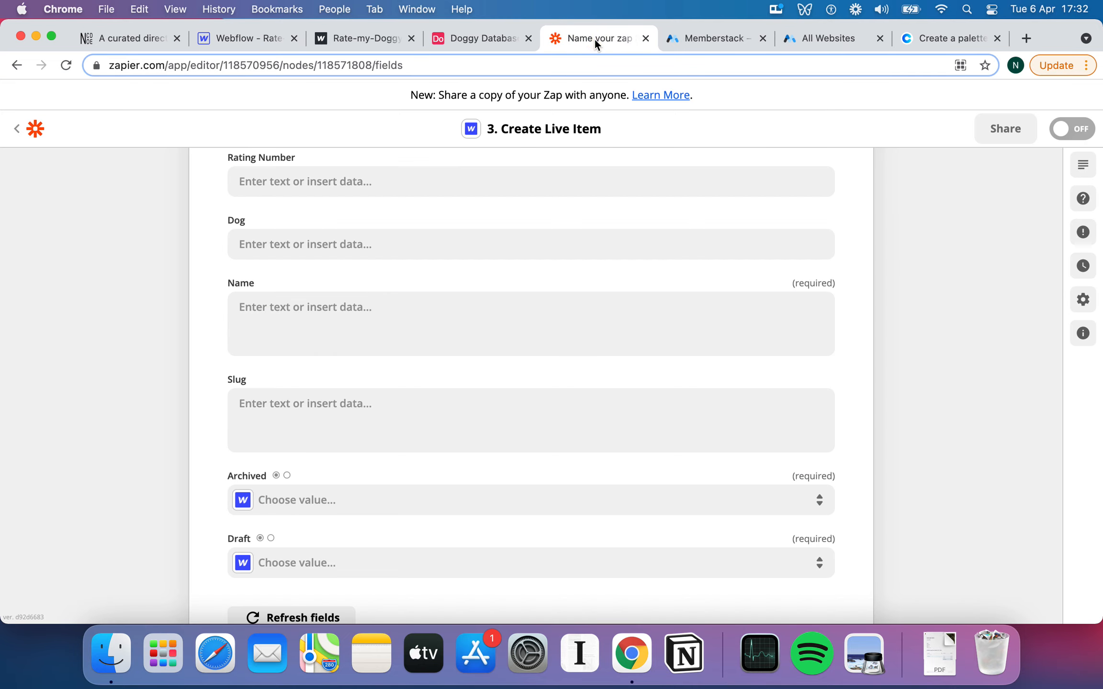
left_click(300, 173)
scroll(317, 334, "up", 1)
left_click(317, 334)
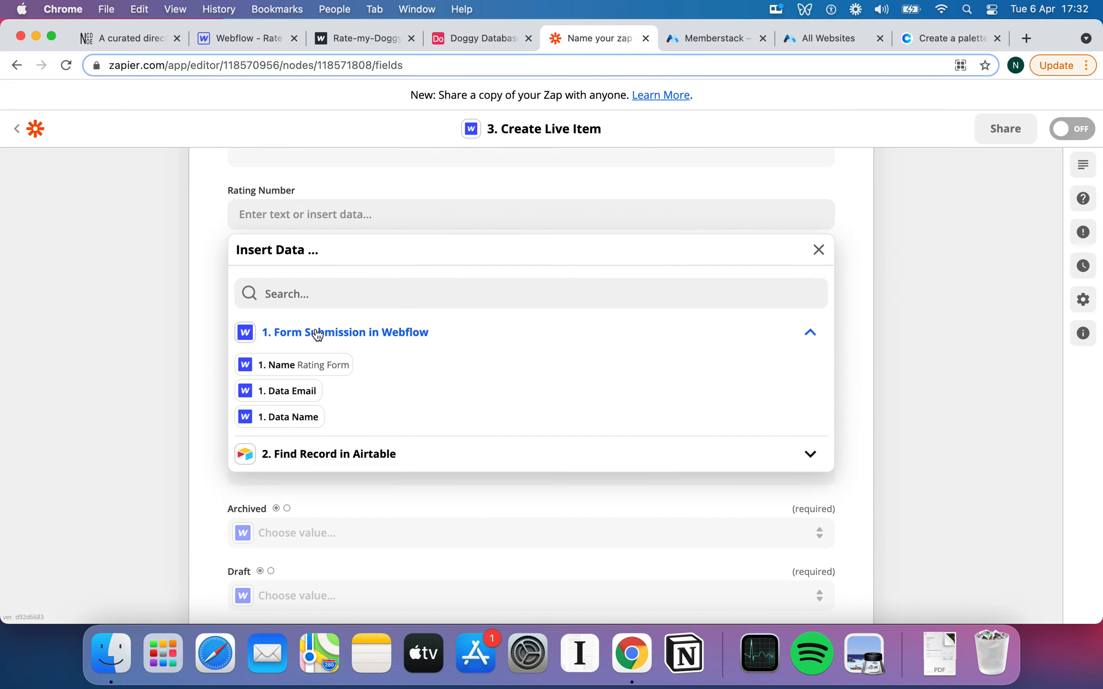
left_click(294, 448)
scroll(301, 452, "down", 3)
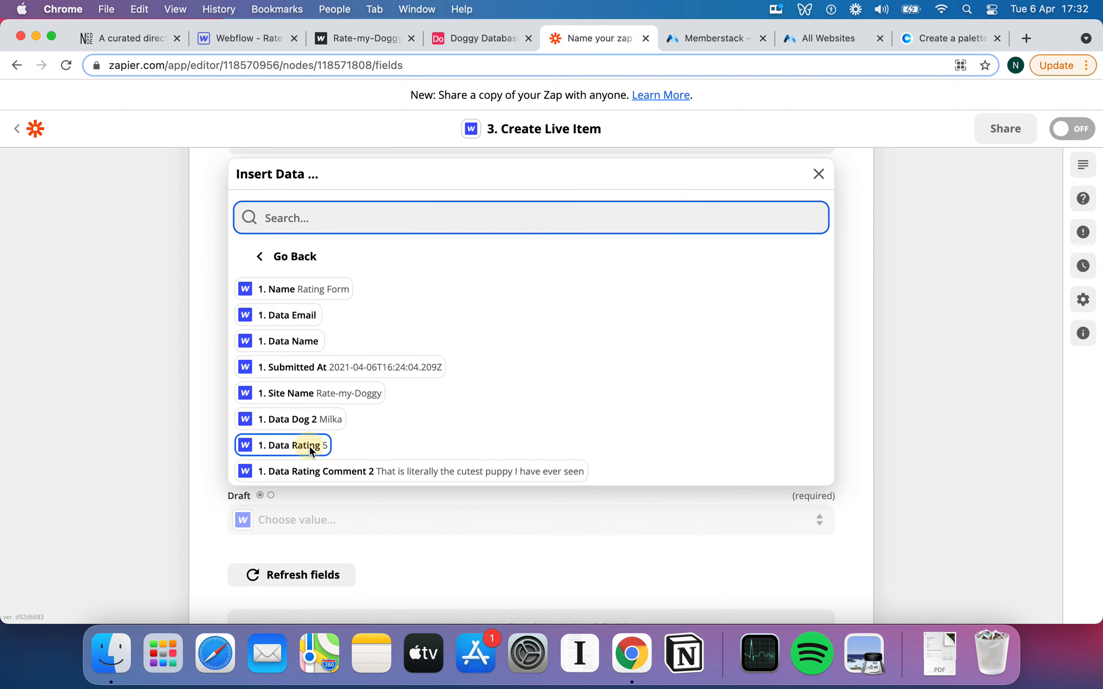
left_click(309, 446)
left_click(164, 382)
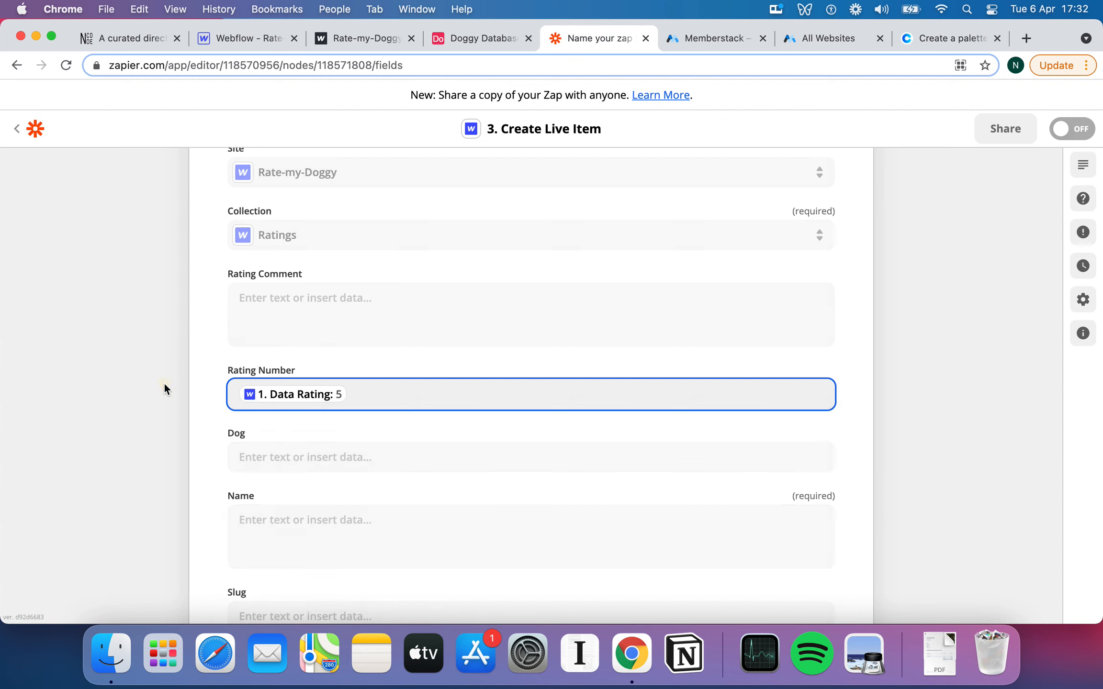
Map the Rating Comment field to the Webflow form submission's Data Rating Comment 2.
left_click(346, 301)
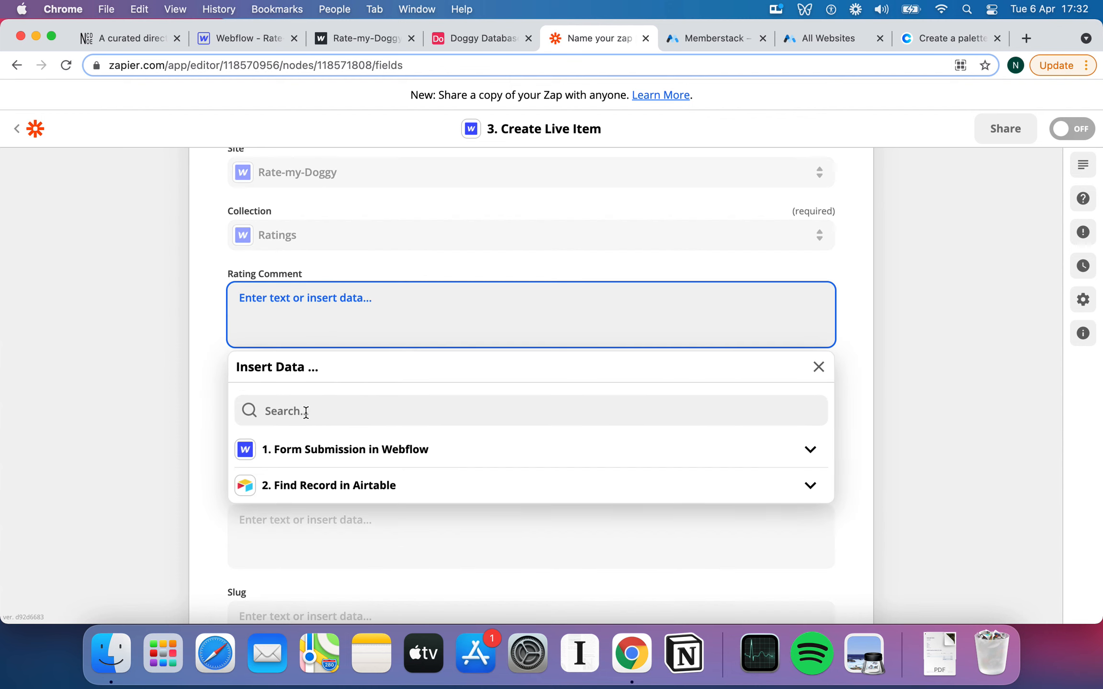
left_click(309, 450)
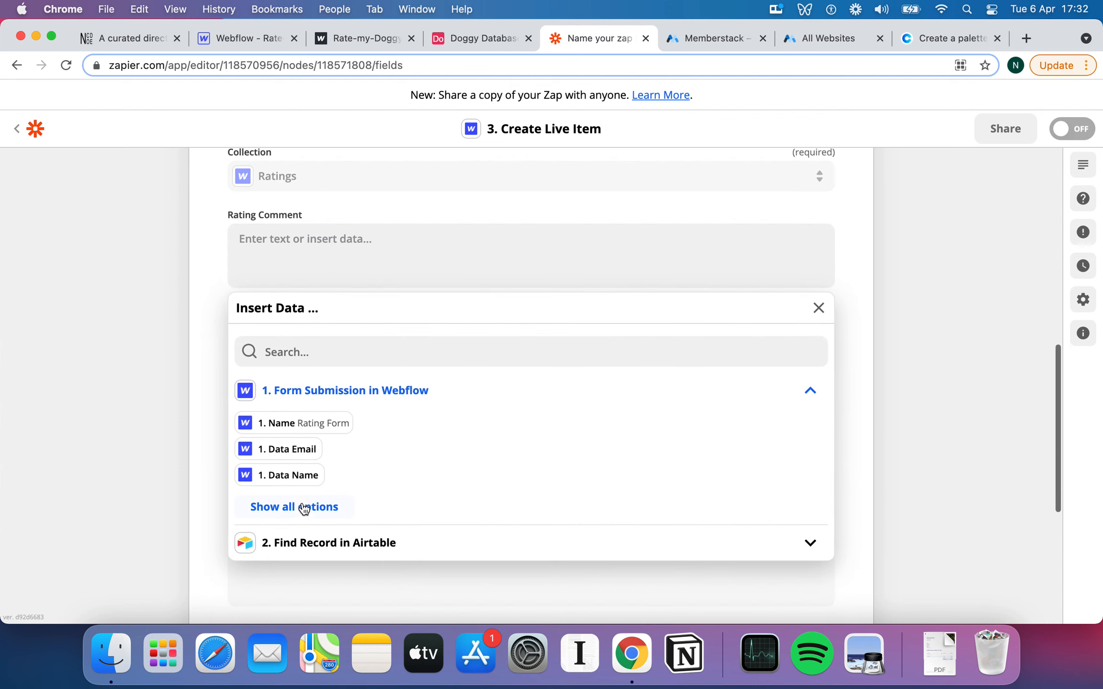
left_click(304, 507)
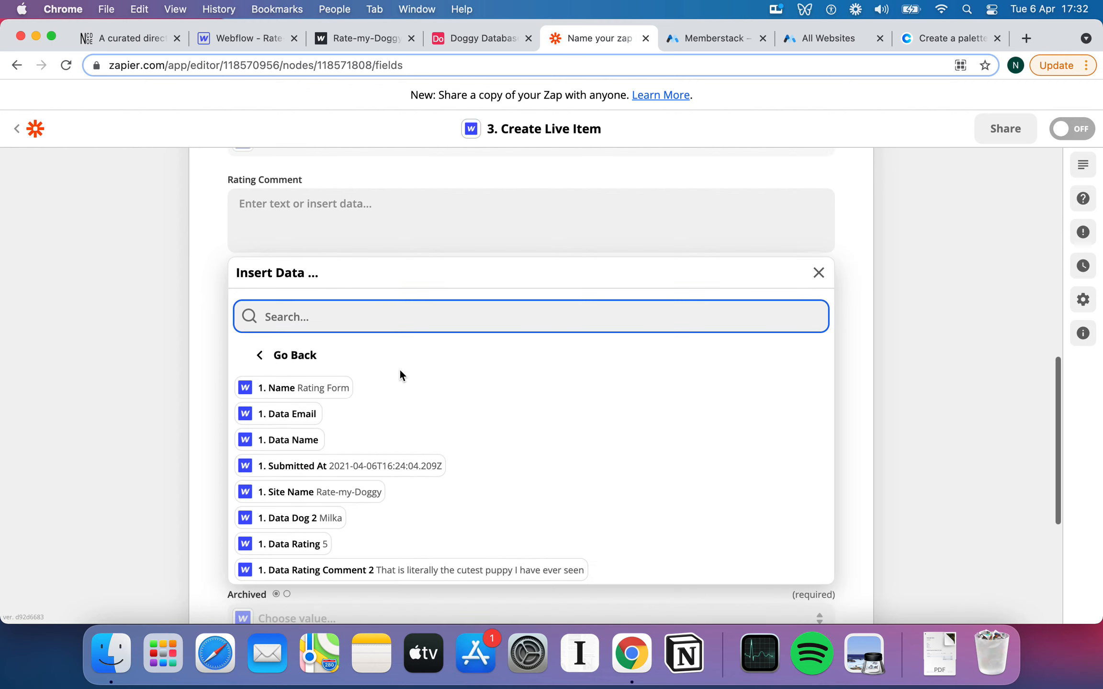
scroll(386, 507, "down", 2)
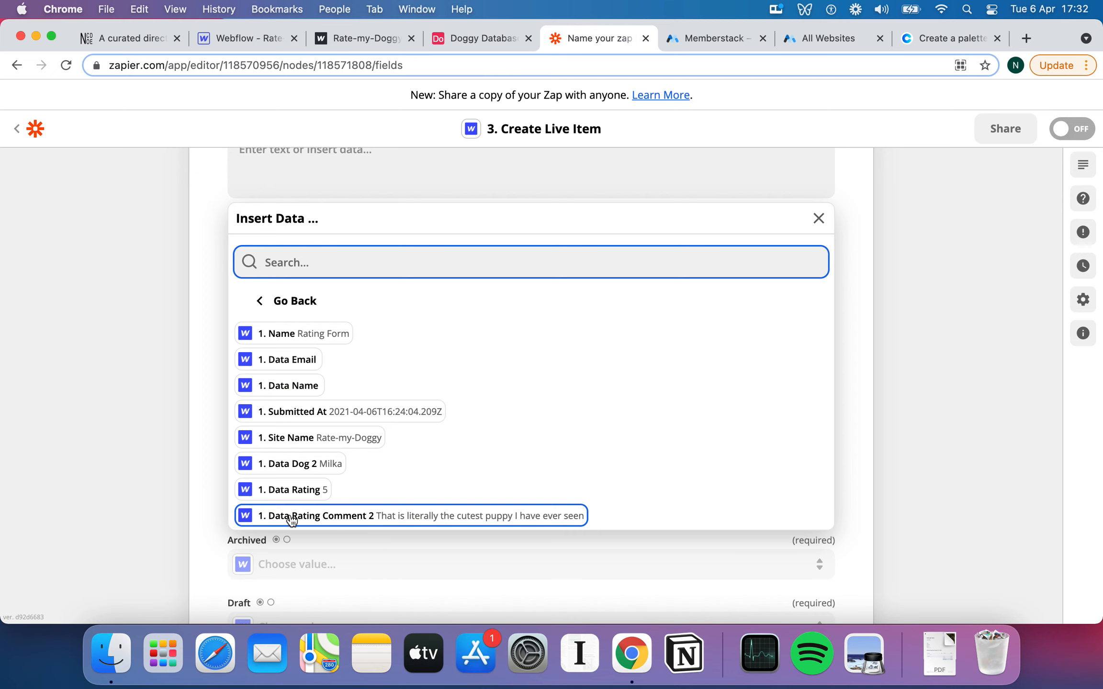
left_click(376, 517)
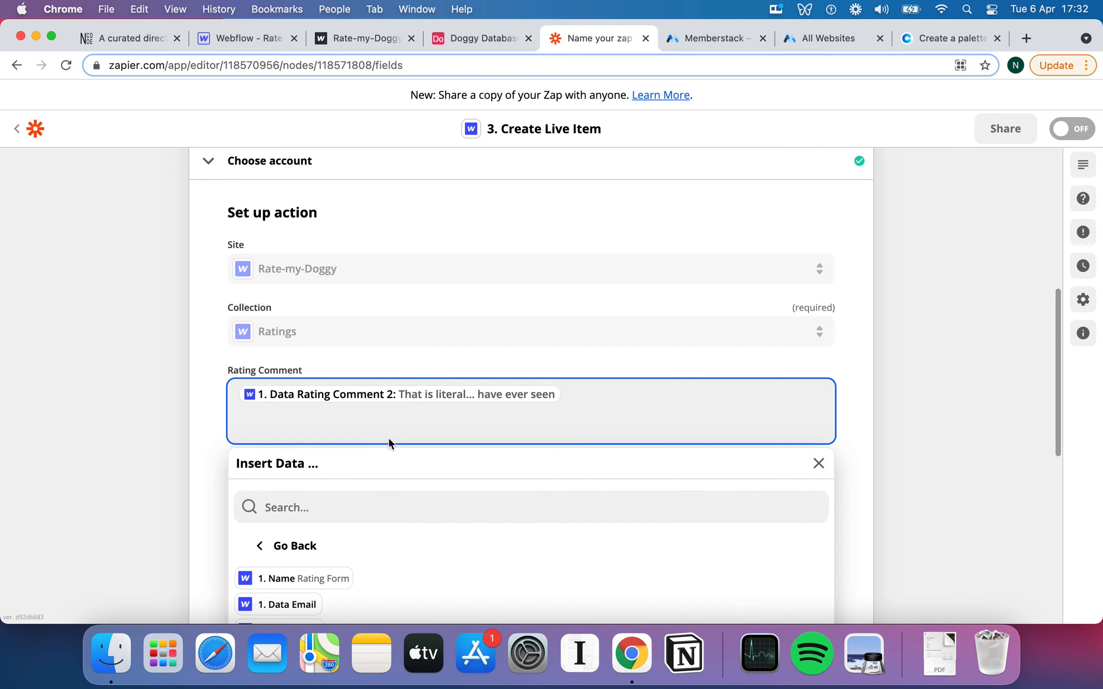
left_click(151, 369)
Map the Dog field to Fields Cms ID from the record found in Airtable.
scroll(163, 366, "down", 2)
scroll(507, 354, "down", 4)
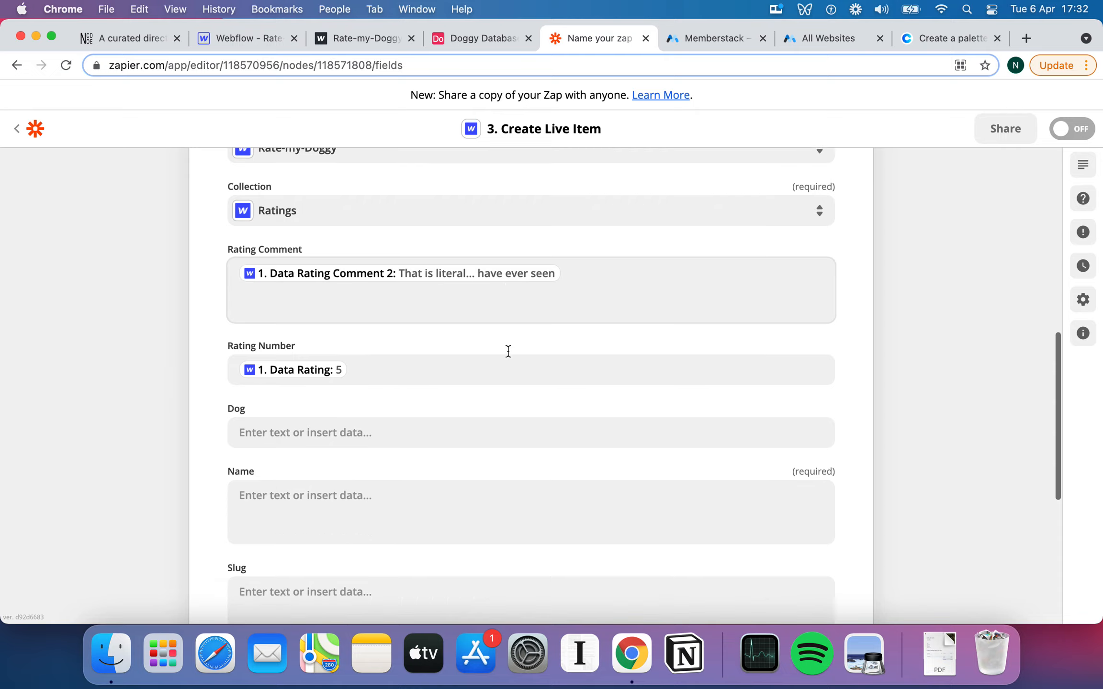
left_click(371, 315)
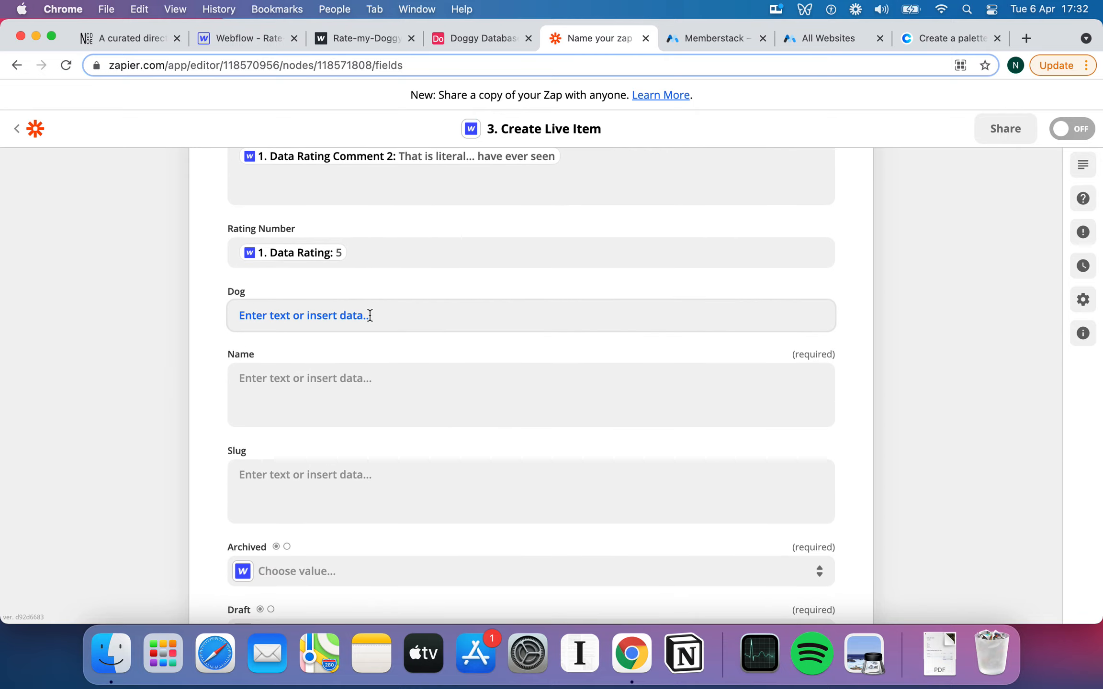
left_click(294, 250)
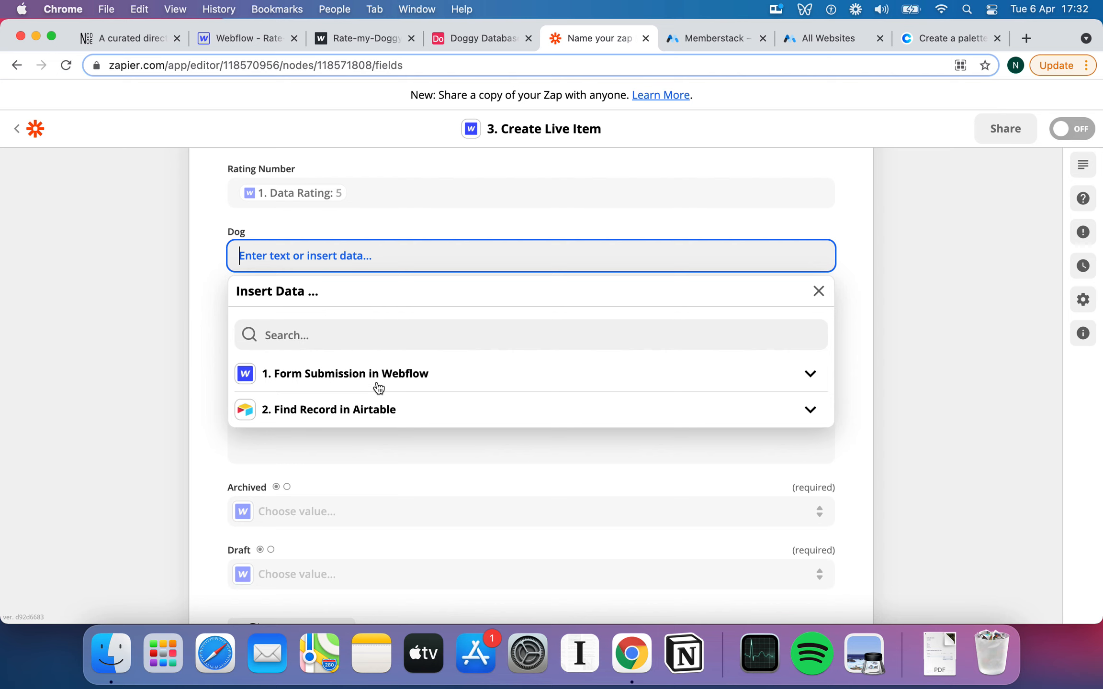
left_click(341, 410)
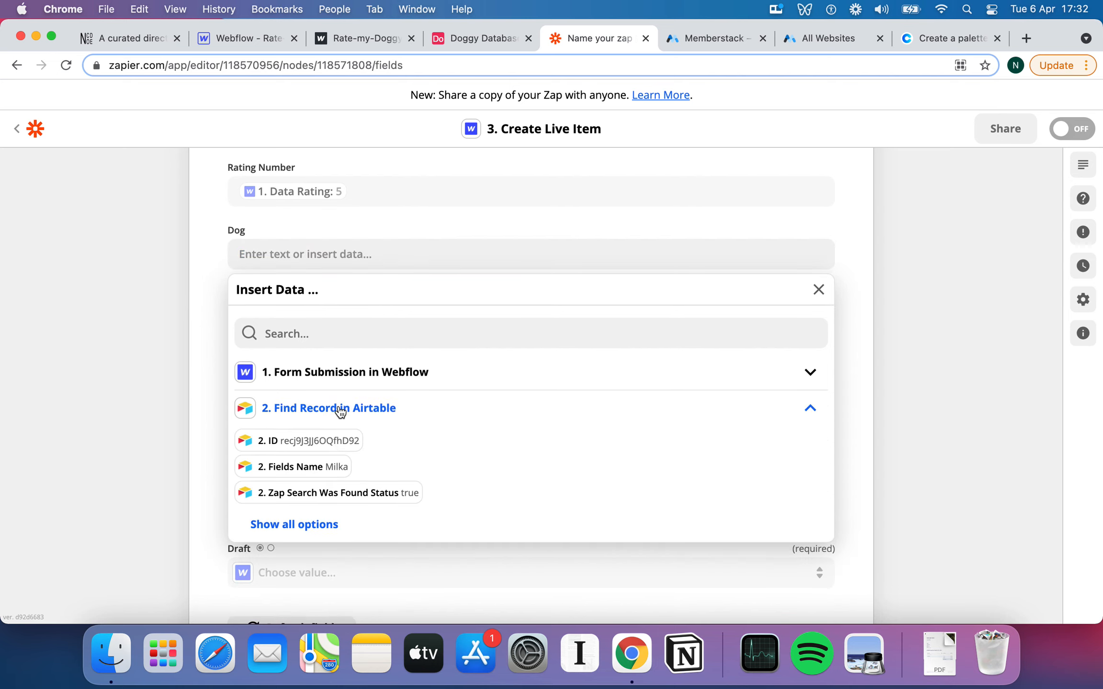
scroll(338, 414, "down", 2)
left_click(326, 479)
scroll(369, 437, "down", 1)
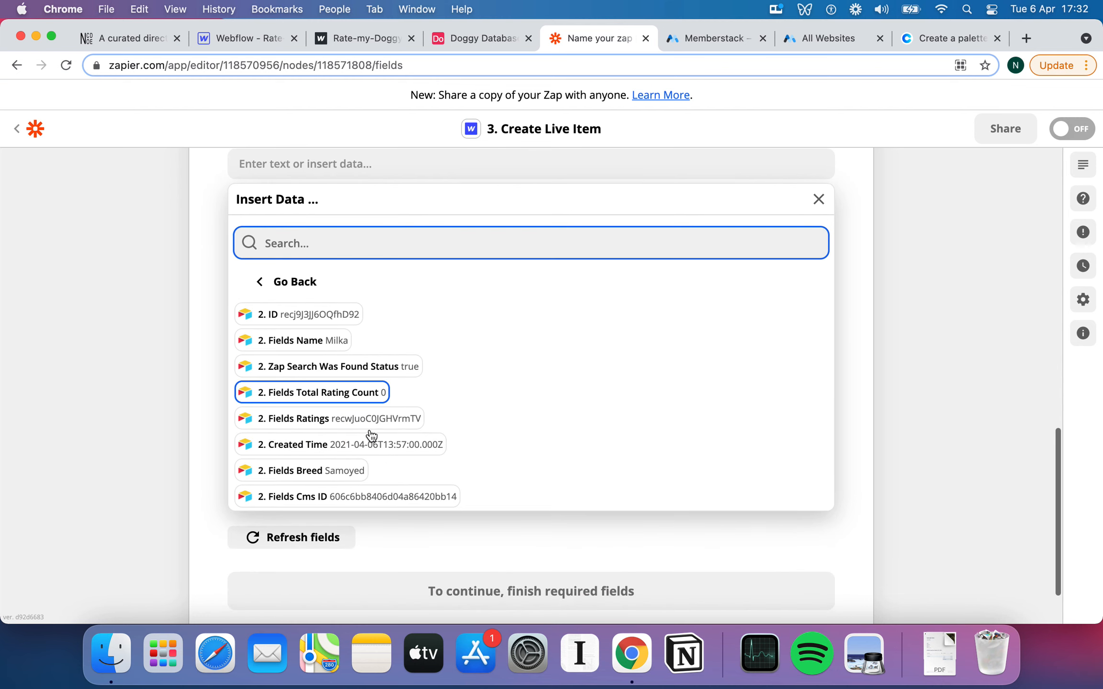
left_click(374, 495)
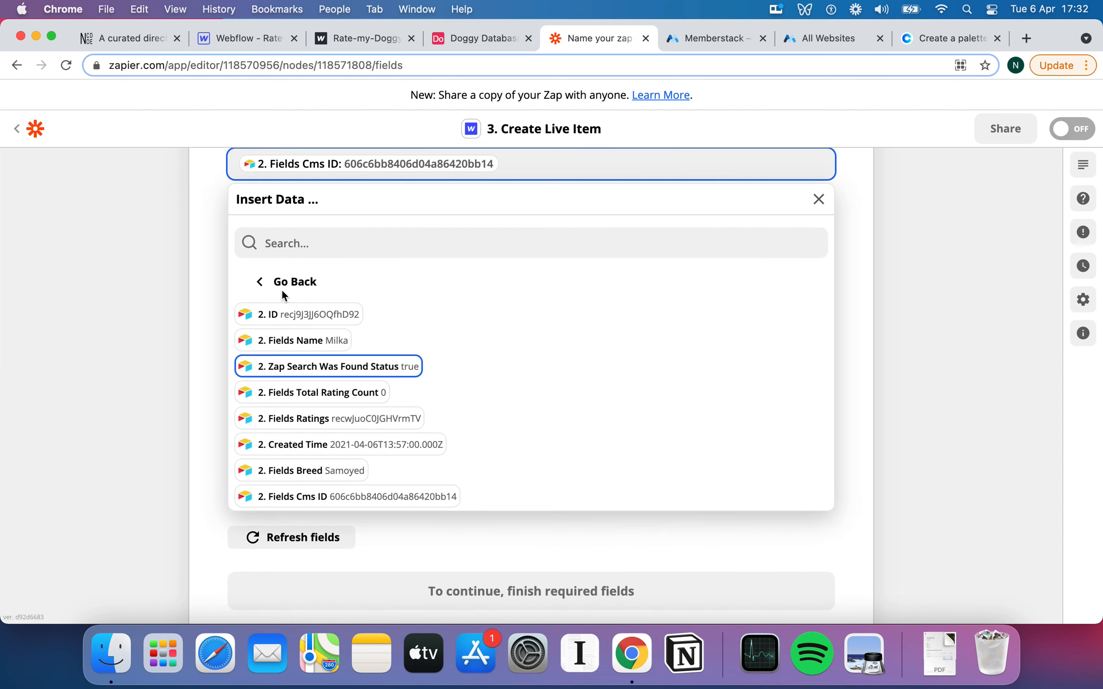
left_click(121, 271)
scroll(120, 268, "up", 2)
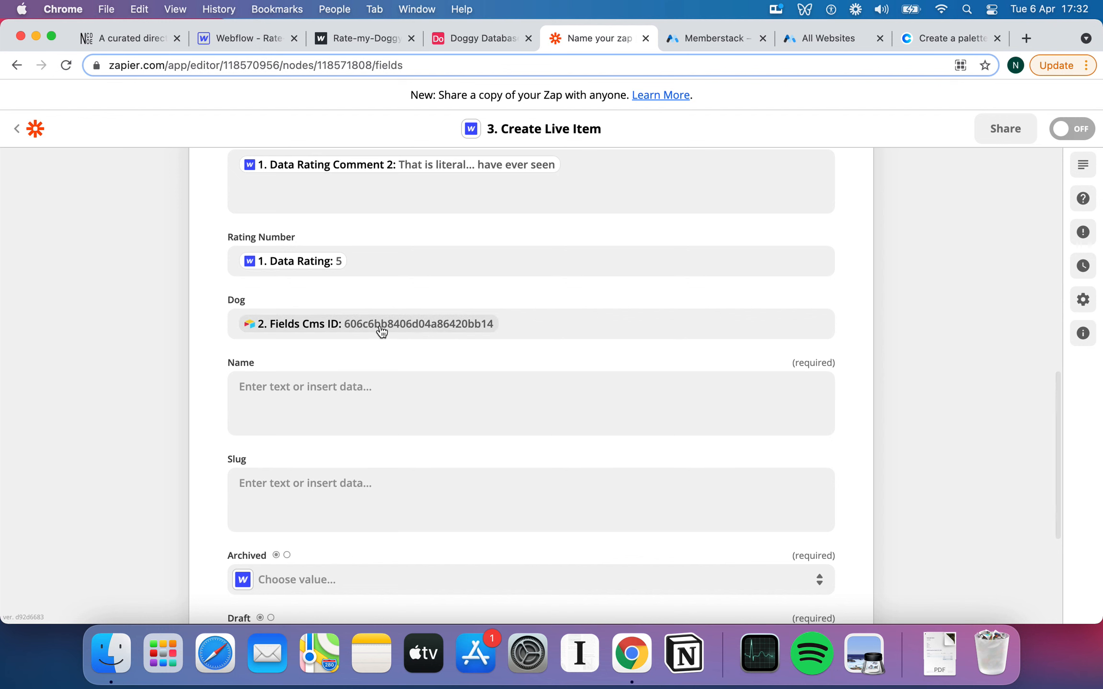
scroll(549, 316, "up", 1)
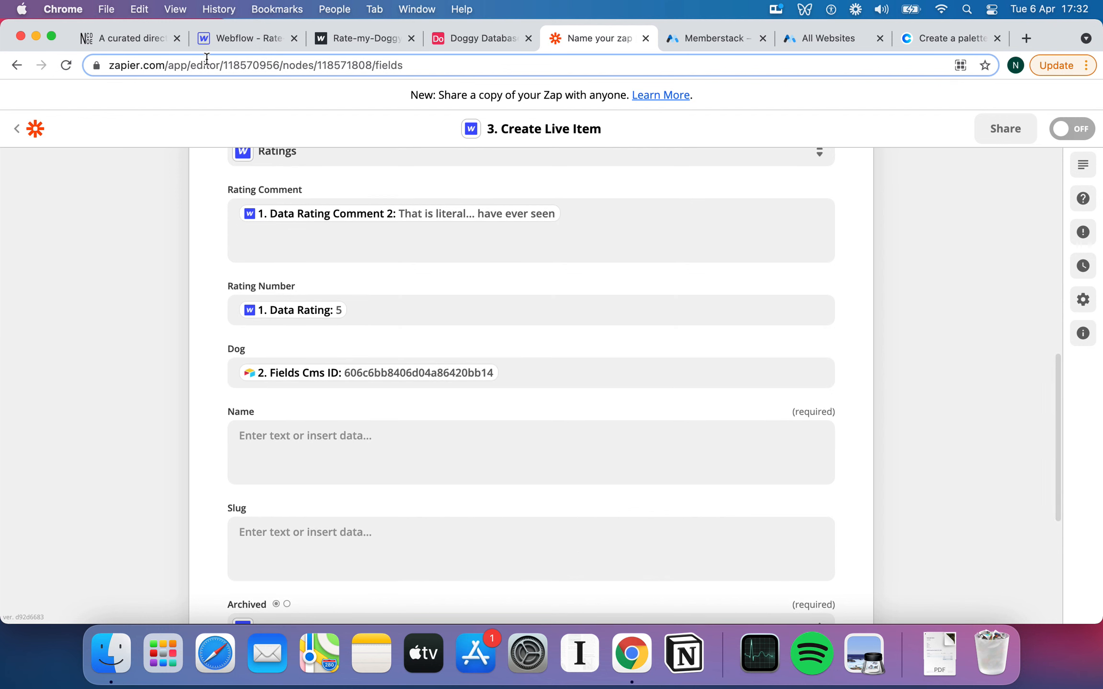
Switch to the Webflow Designer and view the Dog choices of a new Ratings item, leaving without creating it.
left_click(225, 38)
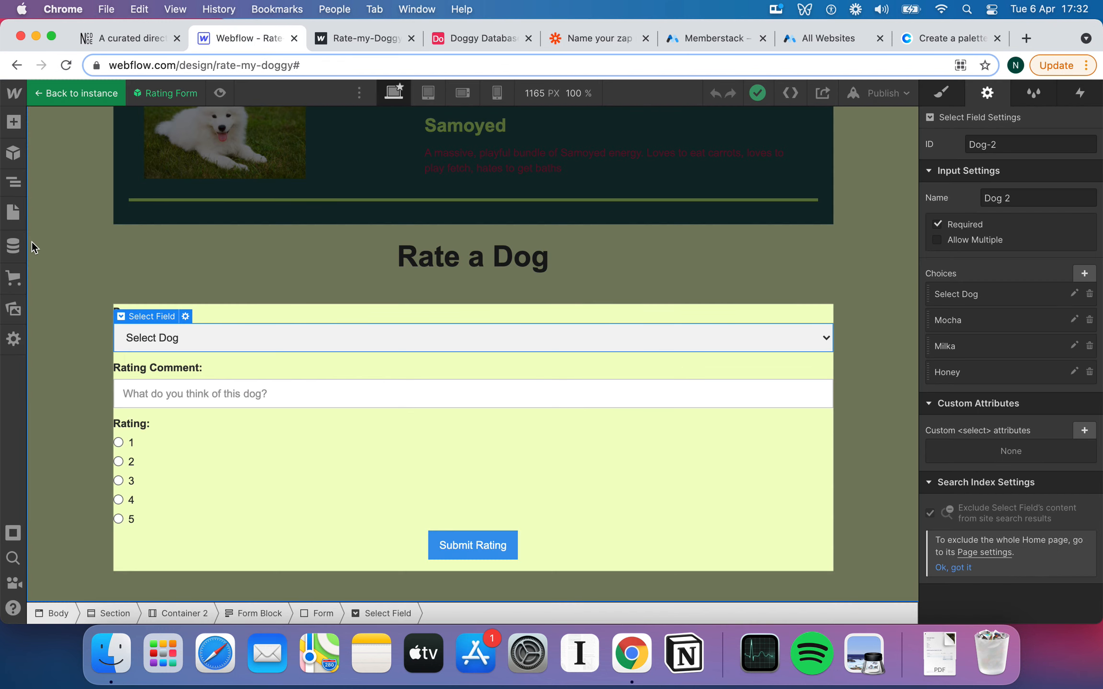
left_click(13, 246)
left_click(1052, 126)
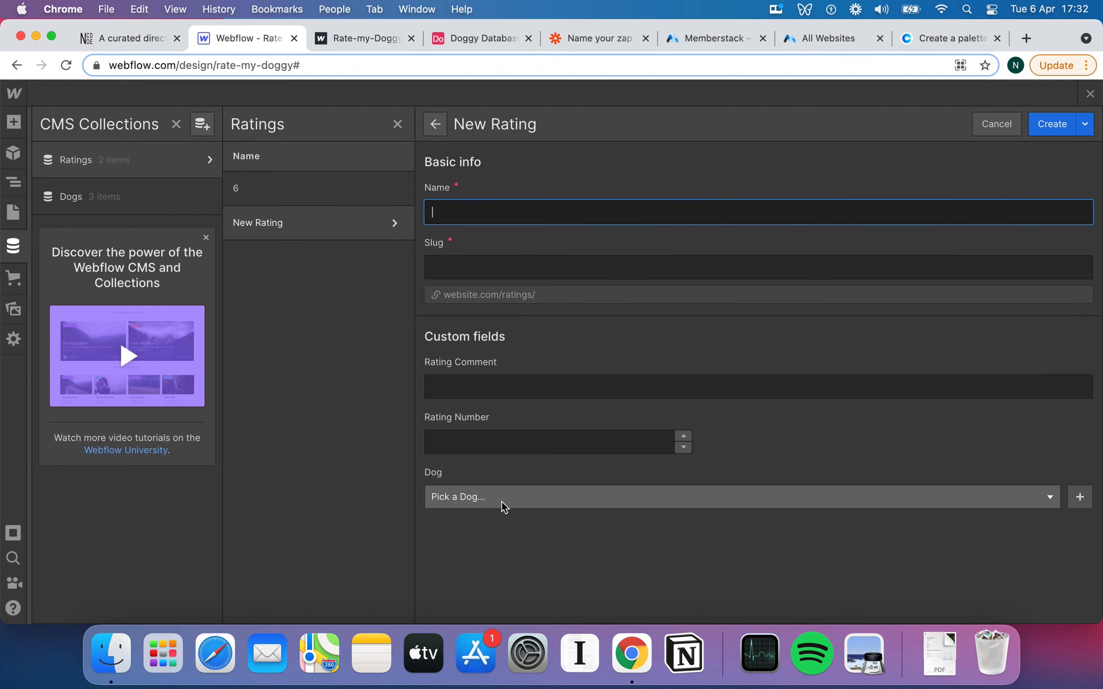
left_click(498, 502)
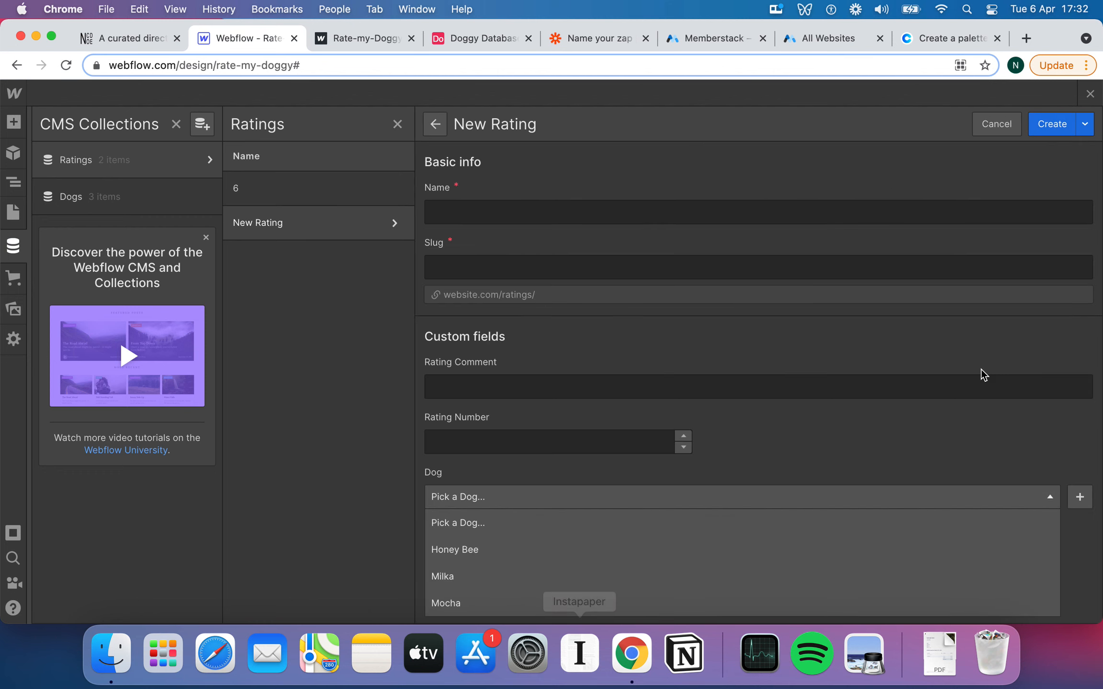
left_click(1089, 94)
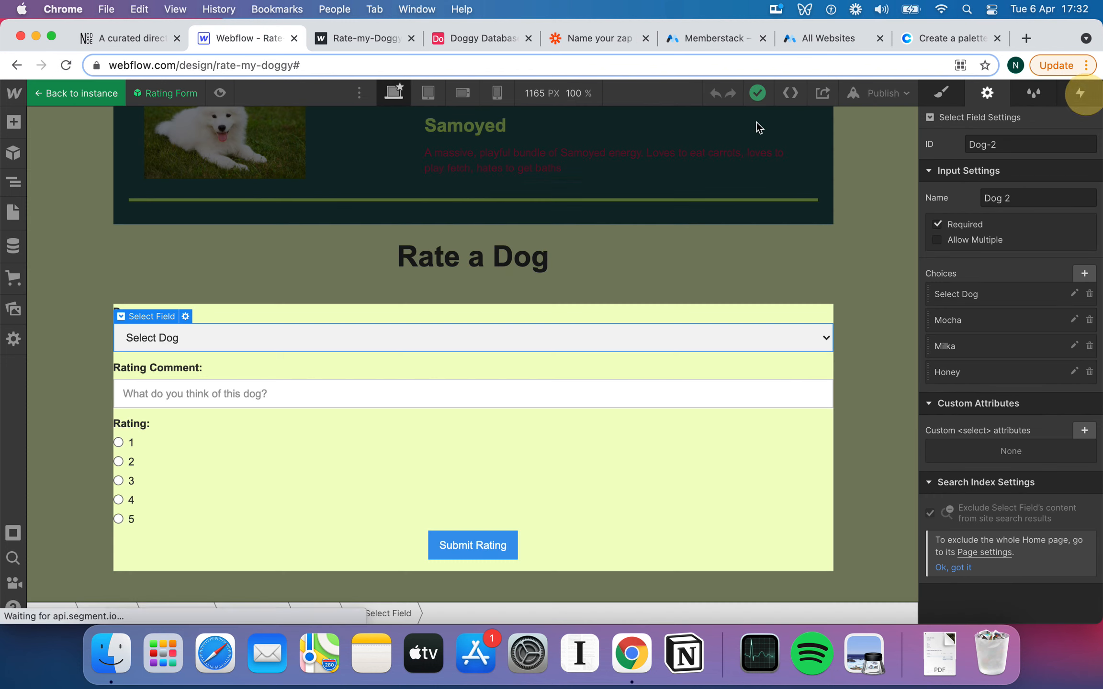
Return to the Zap in Zapier and review the Dog, Rating Number and Rating Comment mappings of the Create Live Item action.
left_click(585, 38)
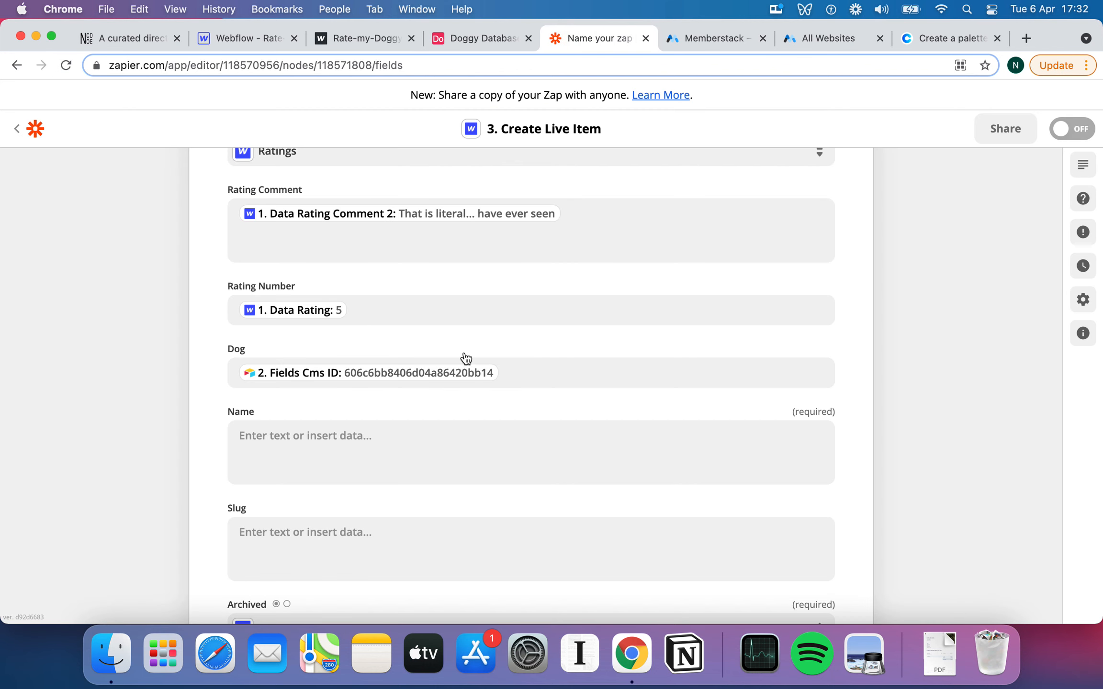
left_click(533, 371)
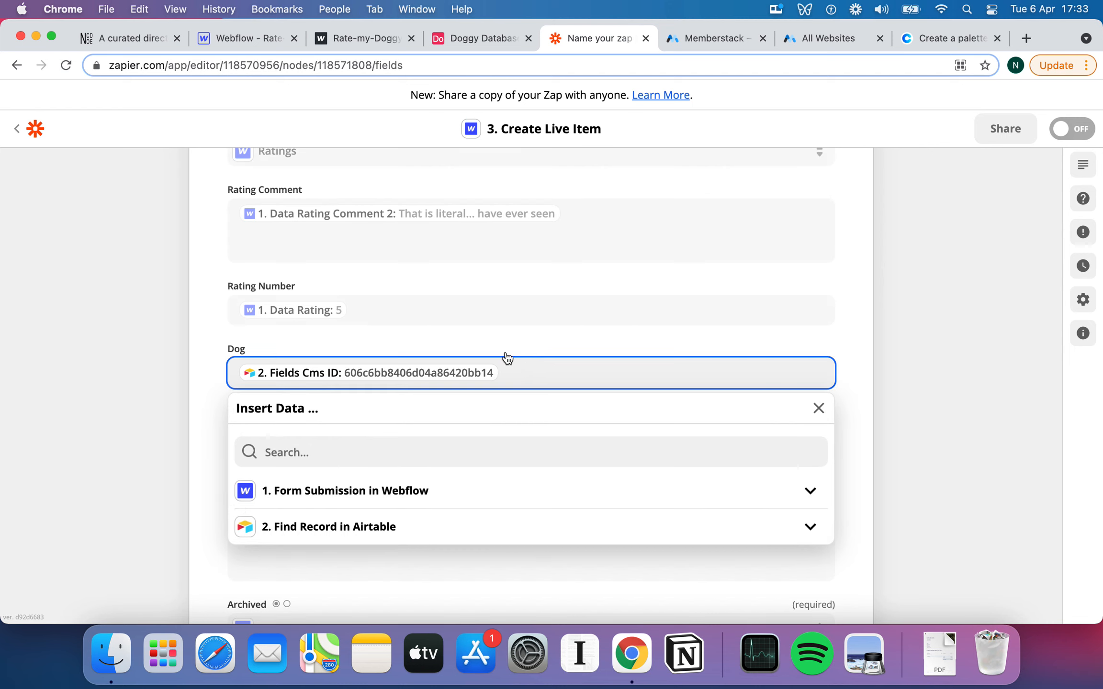
left_click(165, 367)
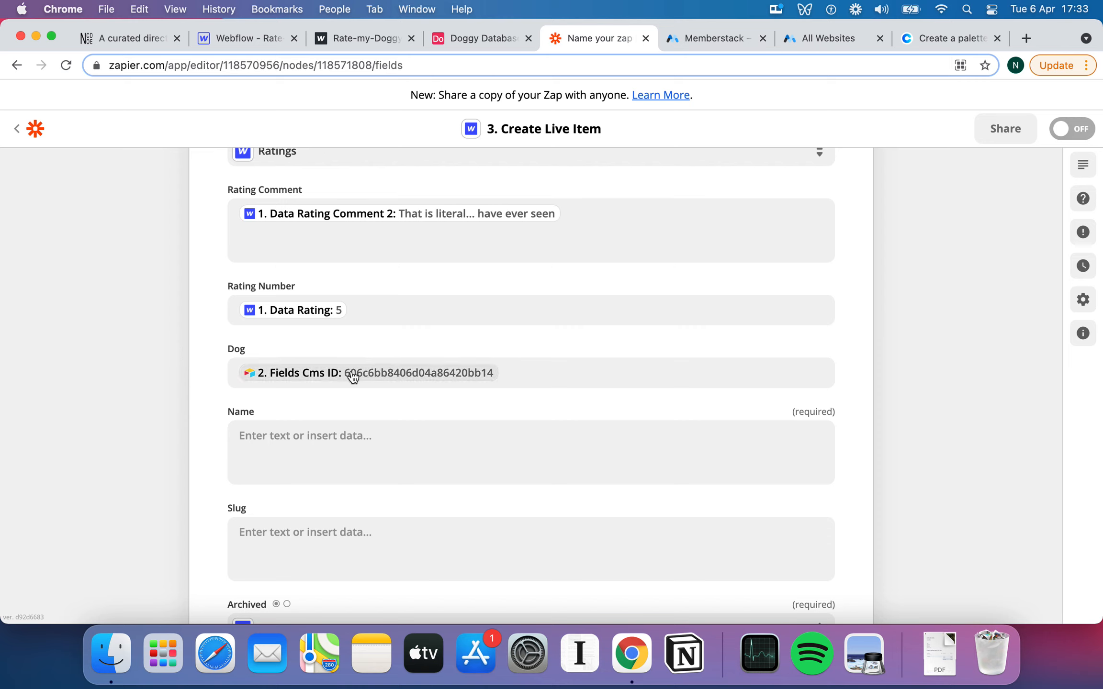
scroll(317, 326, "up", 1)
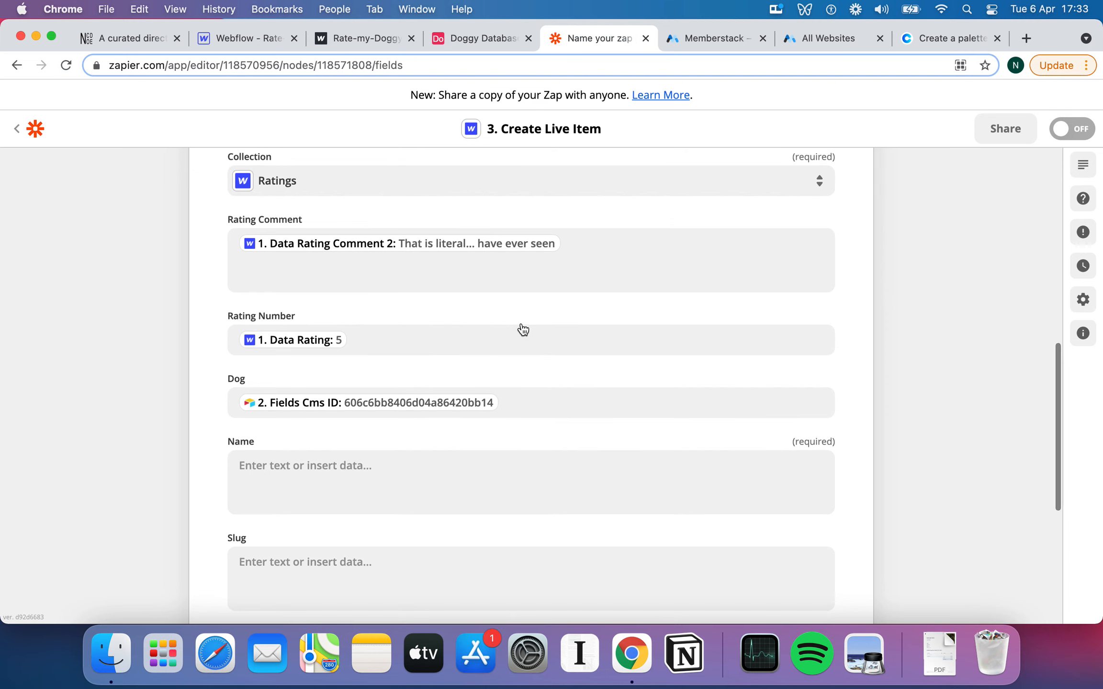
scroll(550, 382, "down", 2)
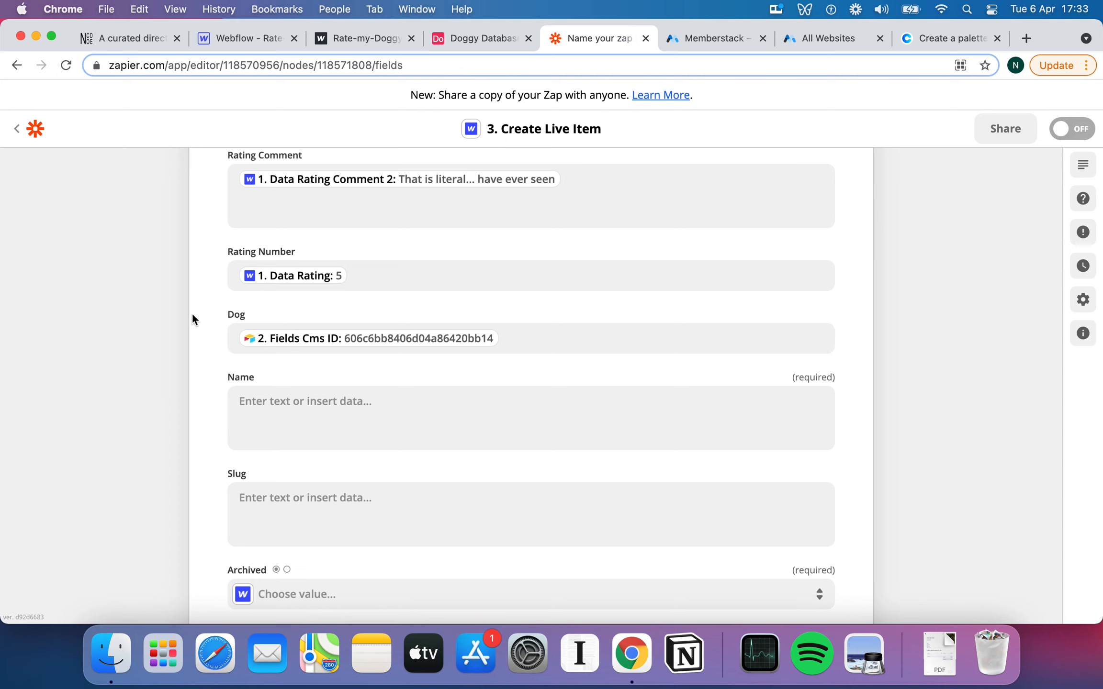
scroll(192, 318, "down", 2)
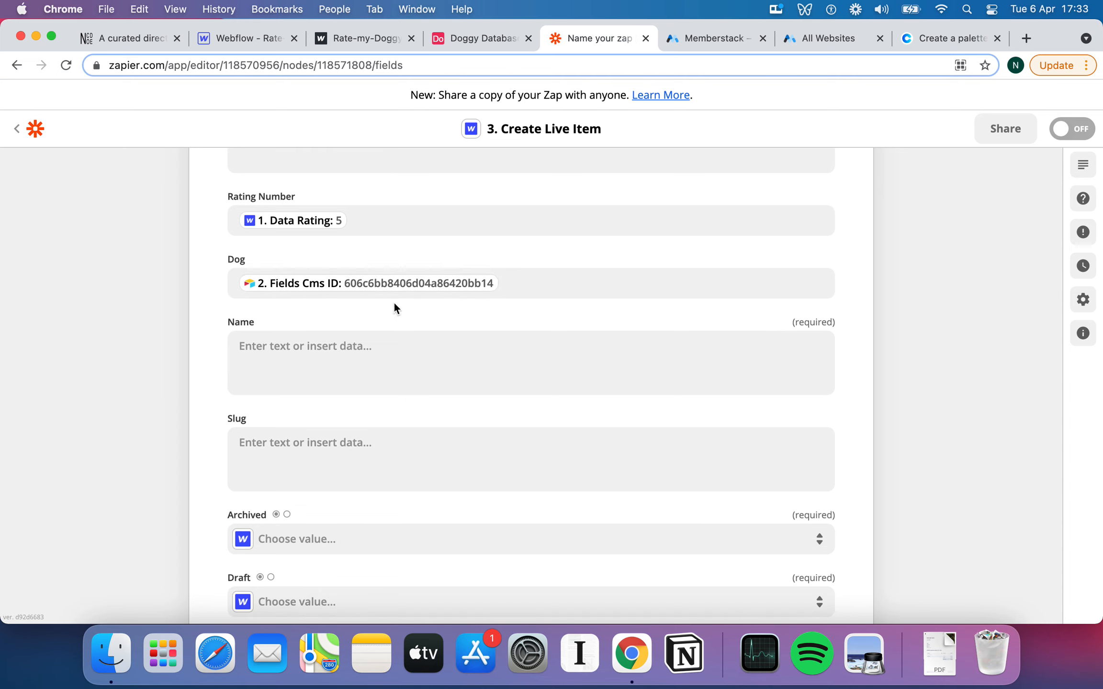
left_click(399, 354)
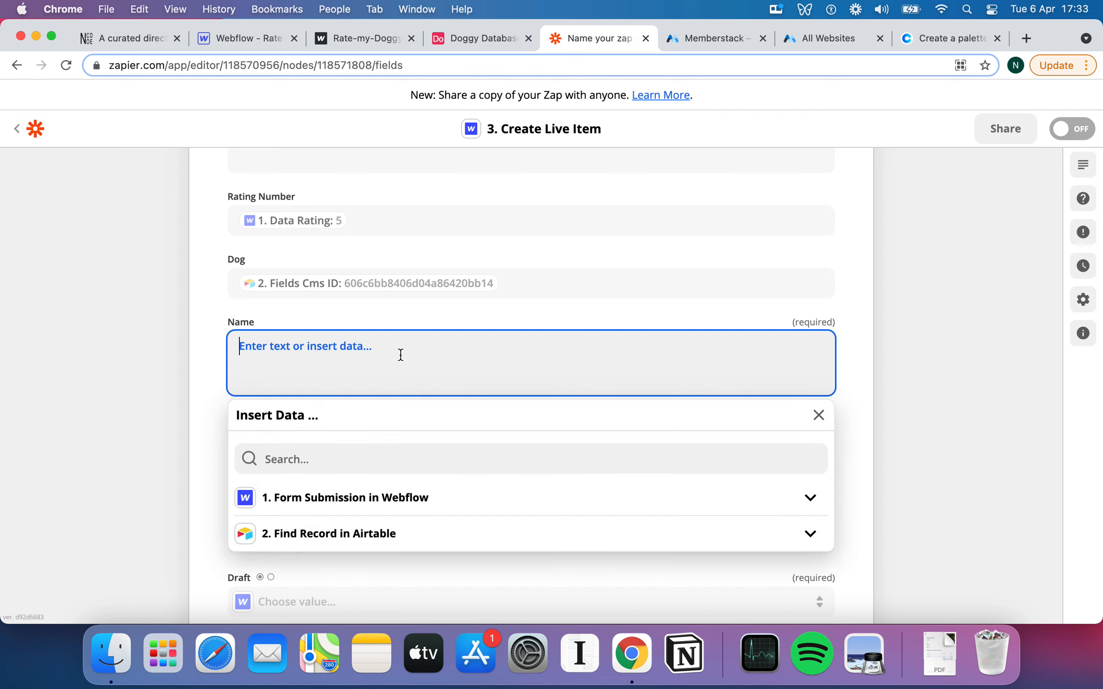
scroll(378, 355, "down", 2)
left_click(177, 312)
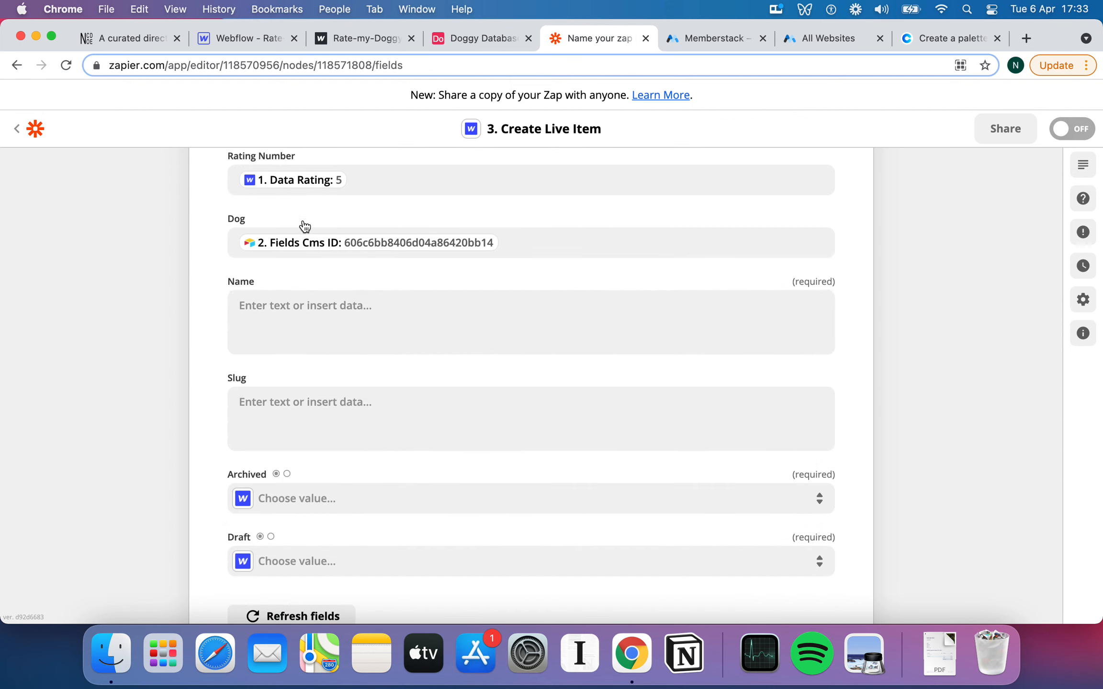
scroll(253, 225, "up", 4)
scroll(402, 271, "down", 3)
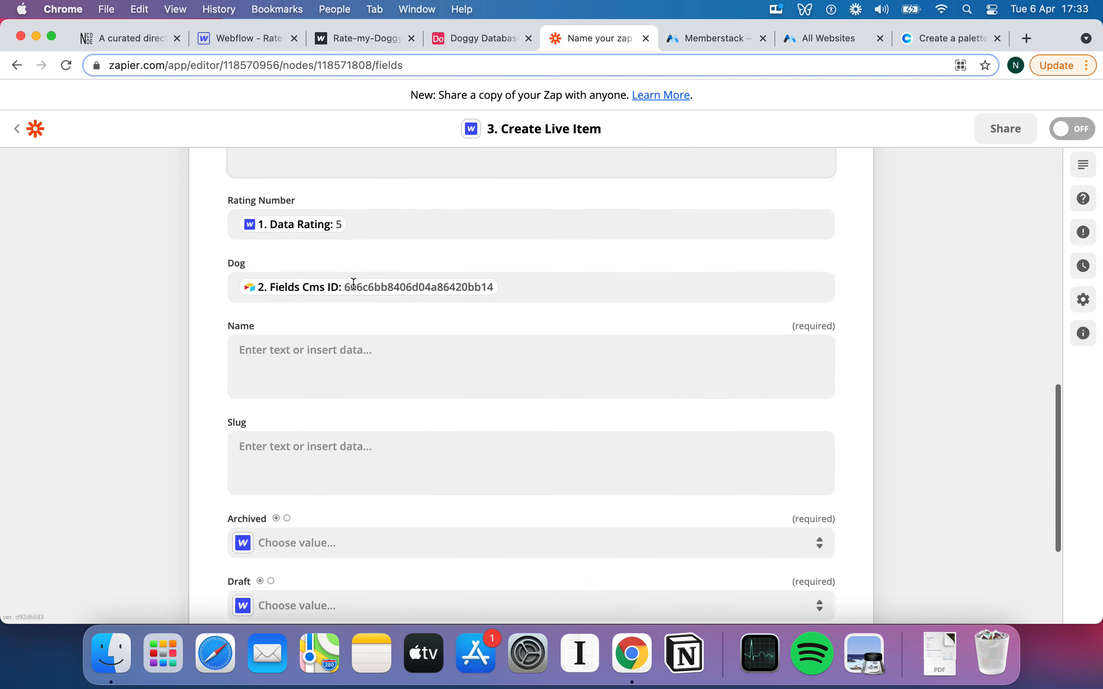
Fill the Name field with the ID of the record found in Airtable, followed by a hyphen.
left_click(311, 334)
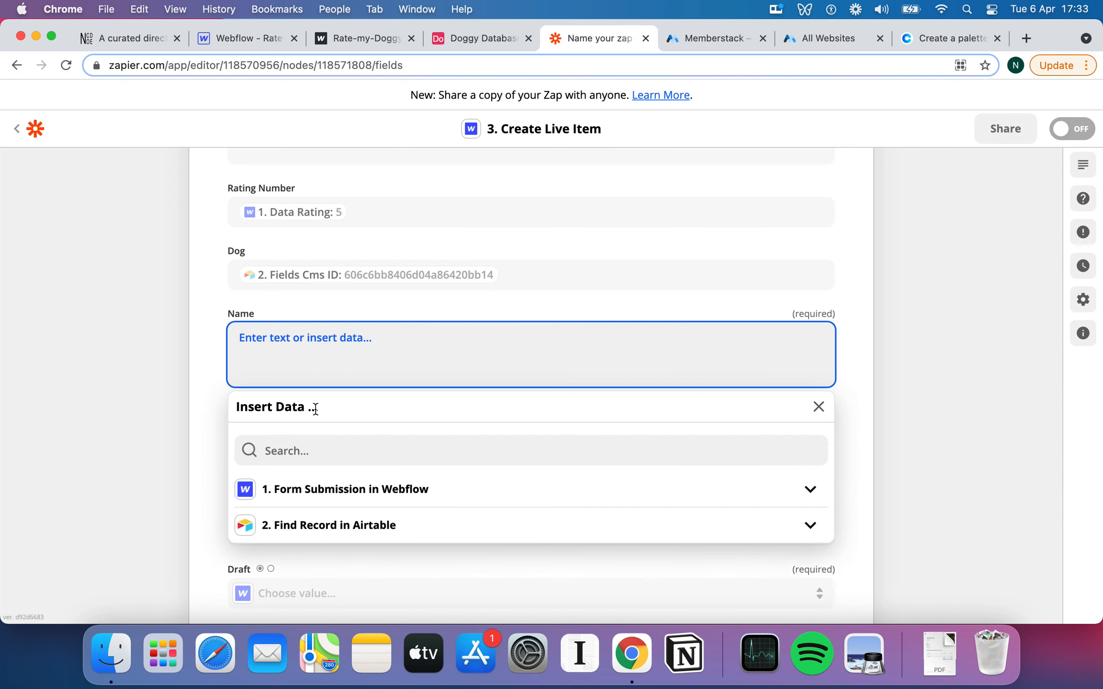
left_click(338, 525)
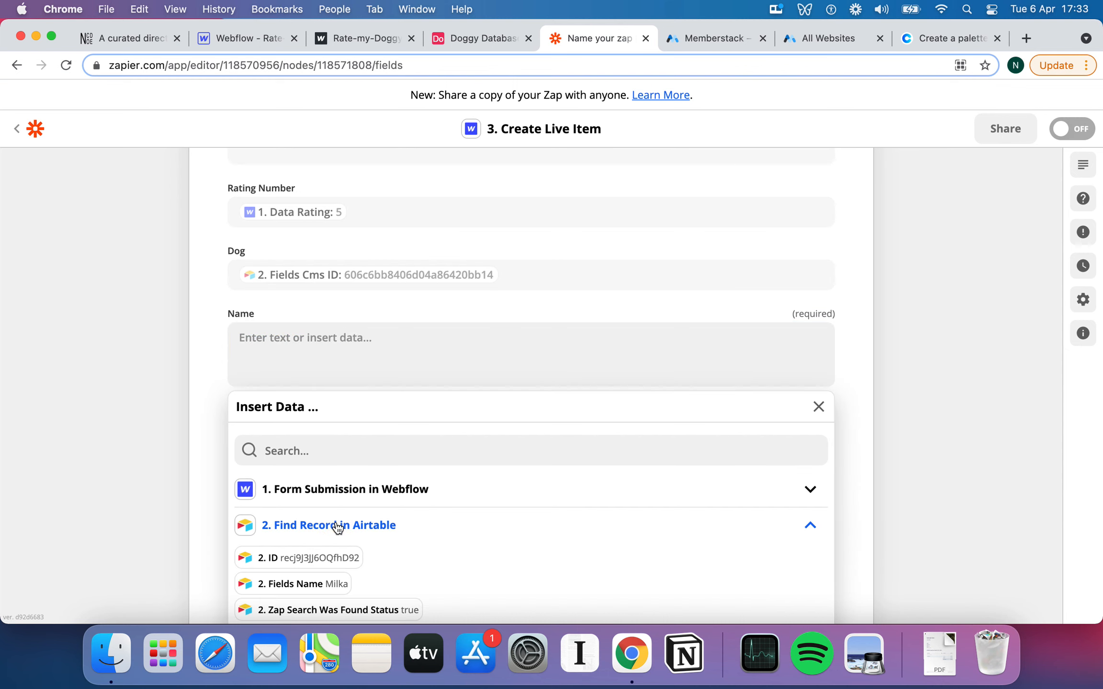
left_click(306, 551)
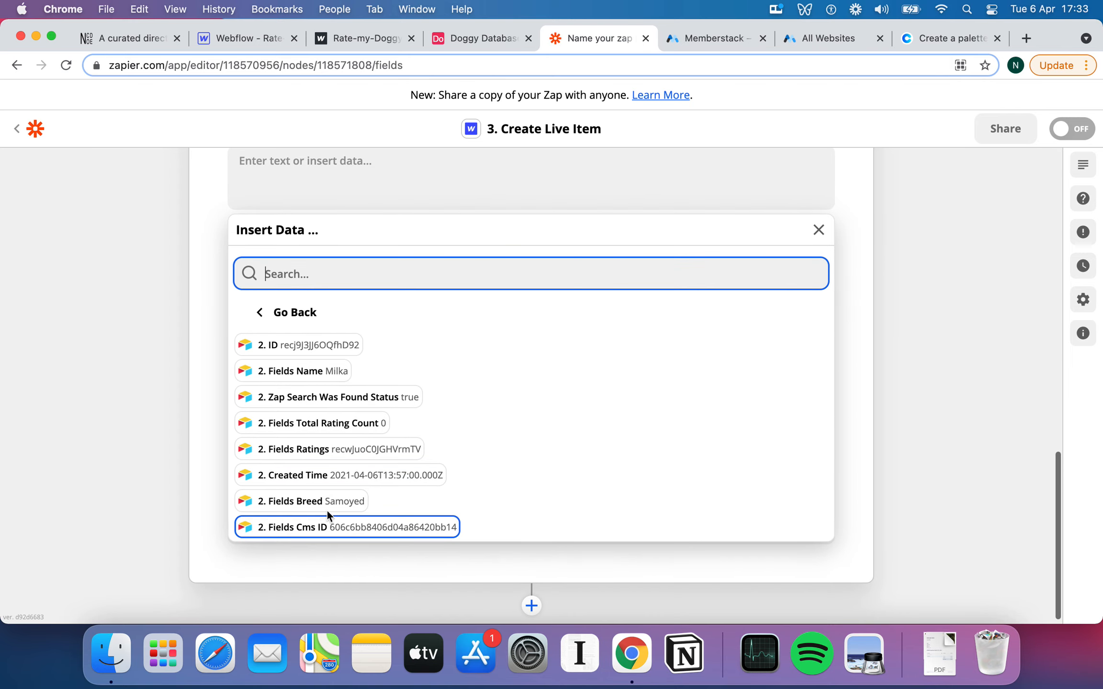
left_click(352, 355)
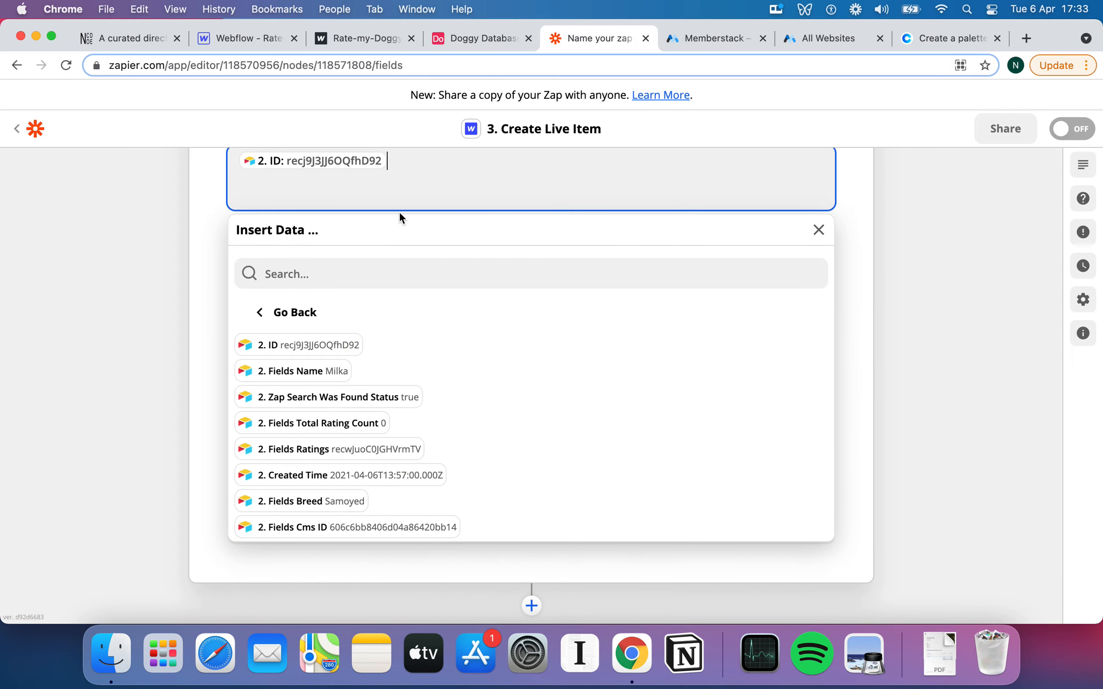
type("-")
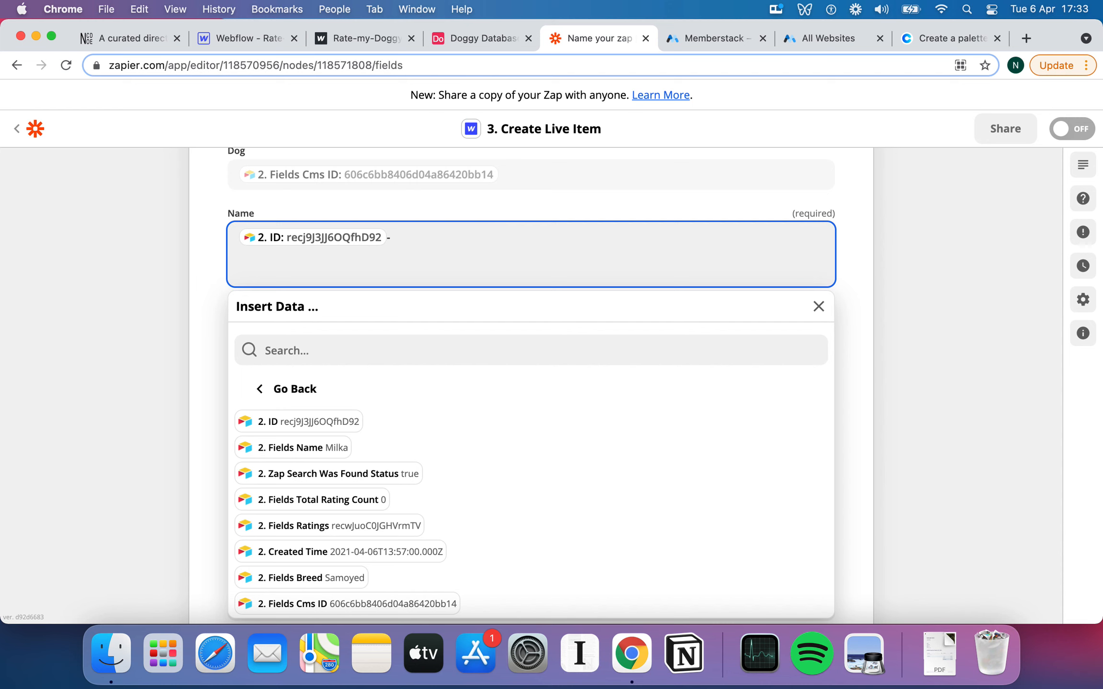
Append the Submitted At value from the Webflow form submission after the hyphen in the Name field.
left_click(261, 388)
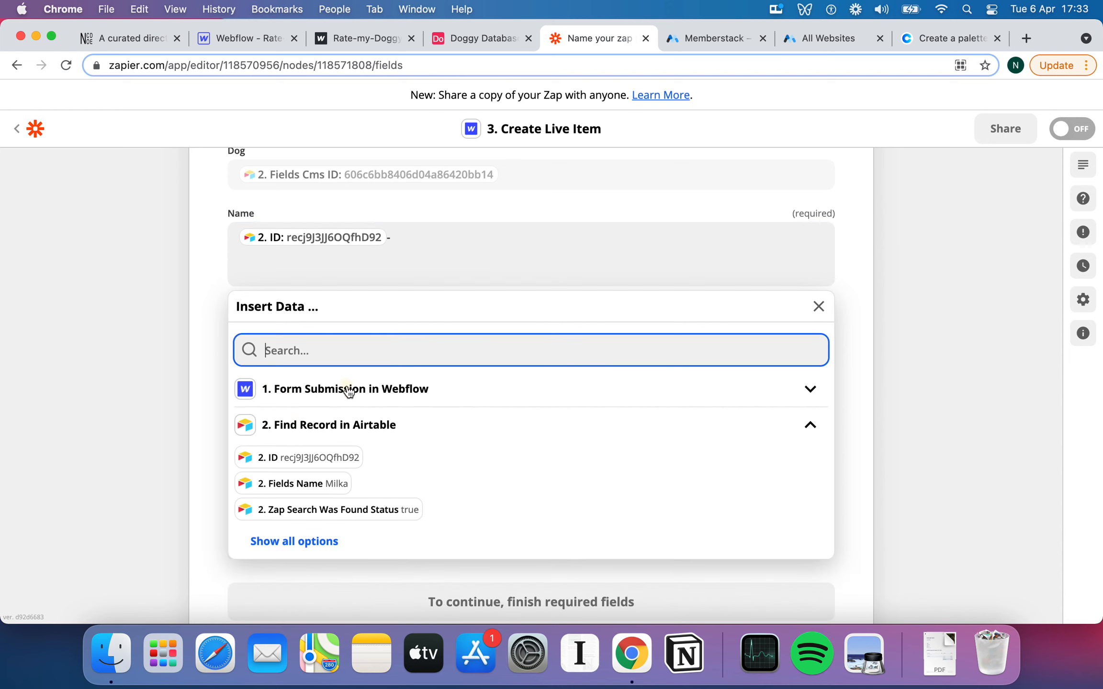
left_click_drag(348, 390, 363, 440)
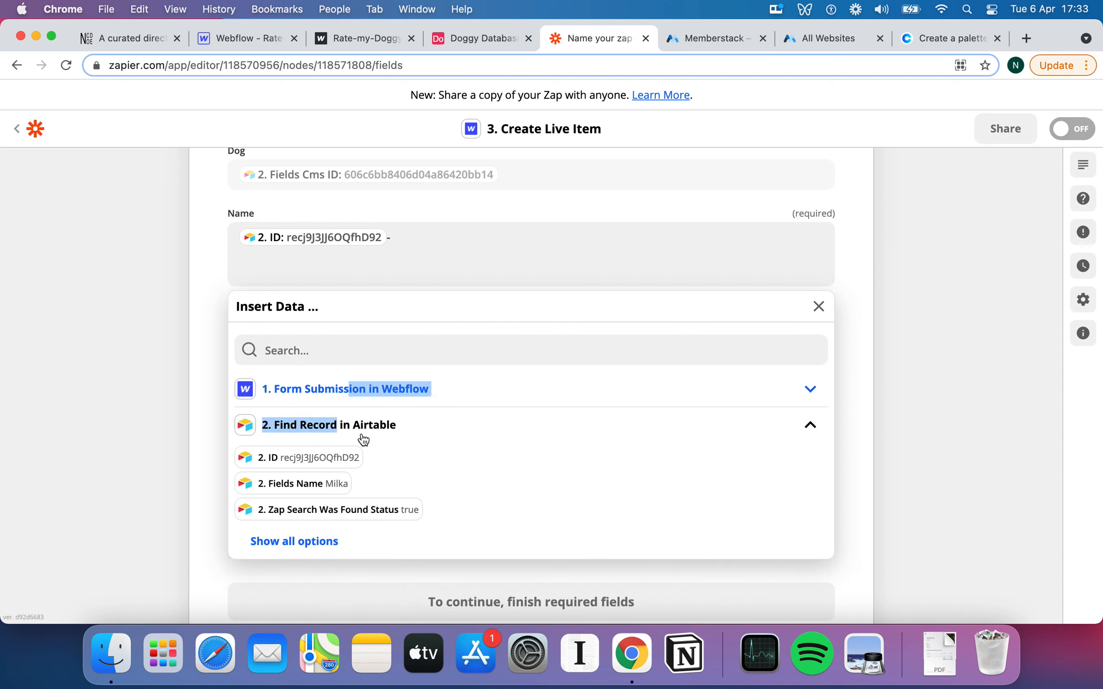
left_click(333, 387)
scroll(394, 468, "down", 1)
left_click(340, 491)
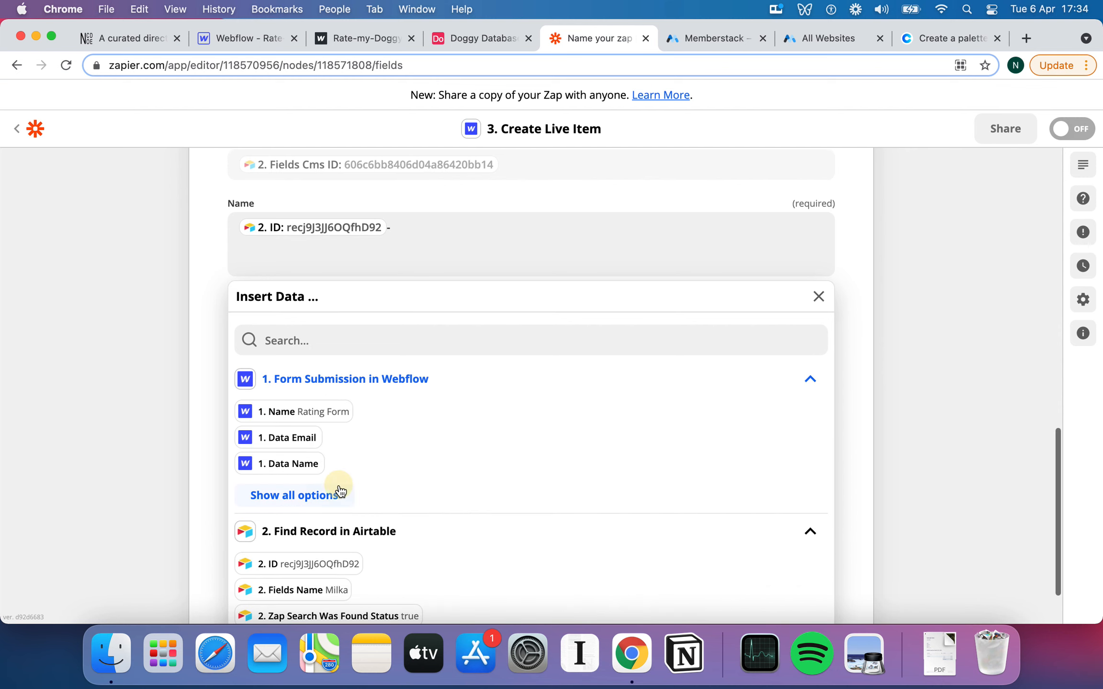
scroll(339, 490, "down", 3)
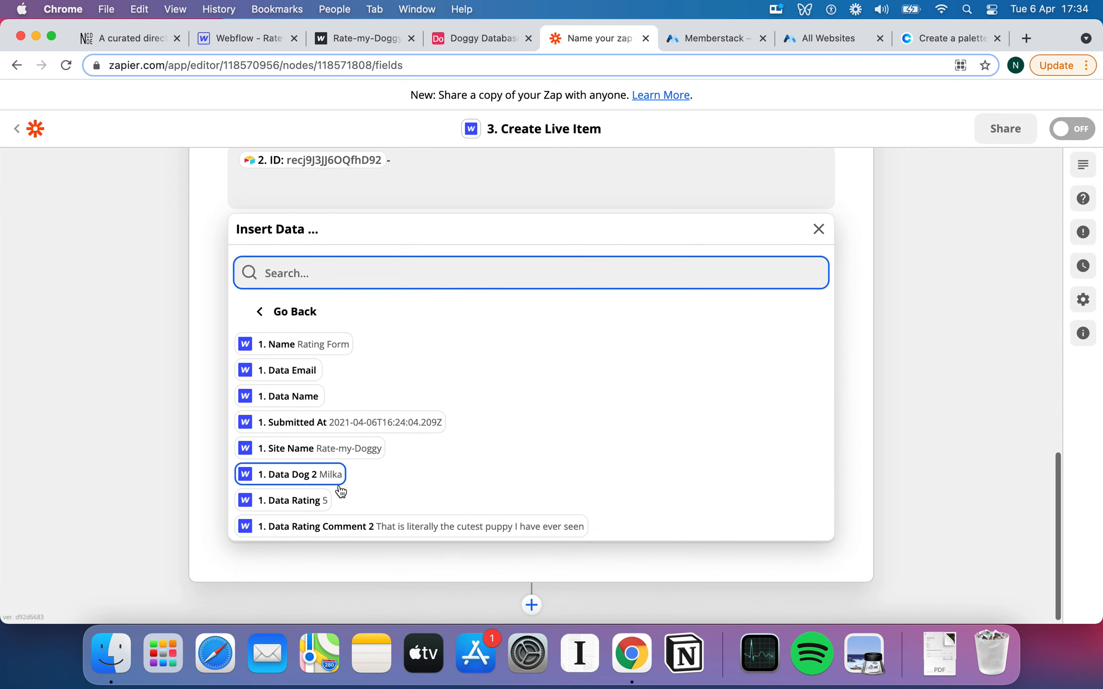
left_click(404, 423)
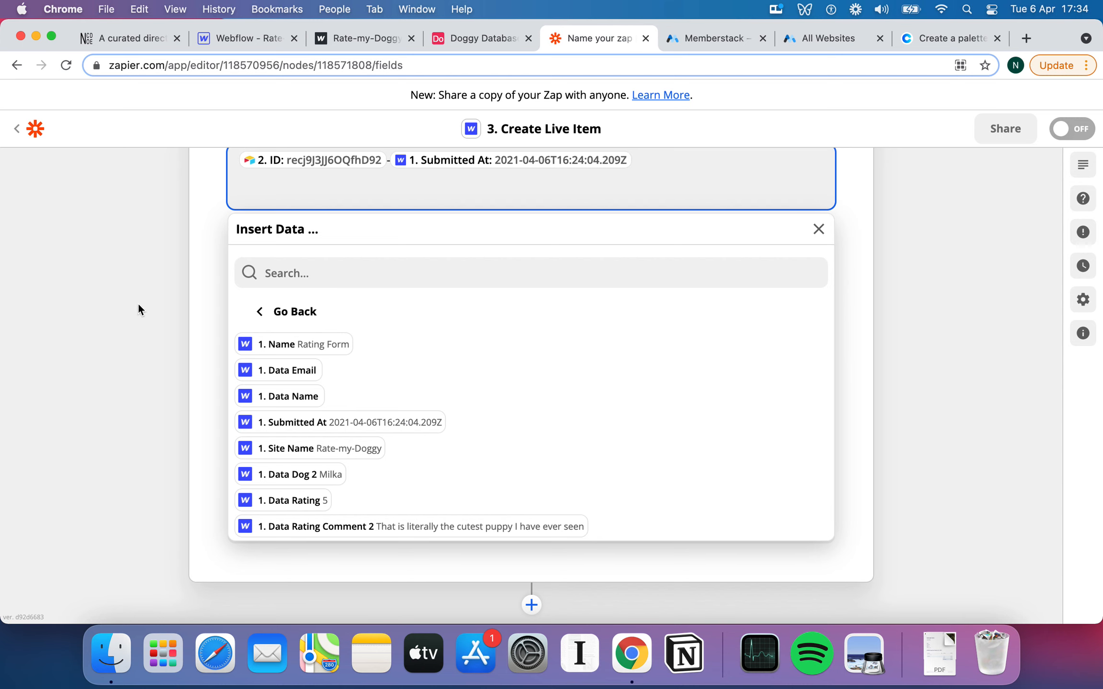
scroll(201, 300, "up", 1)
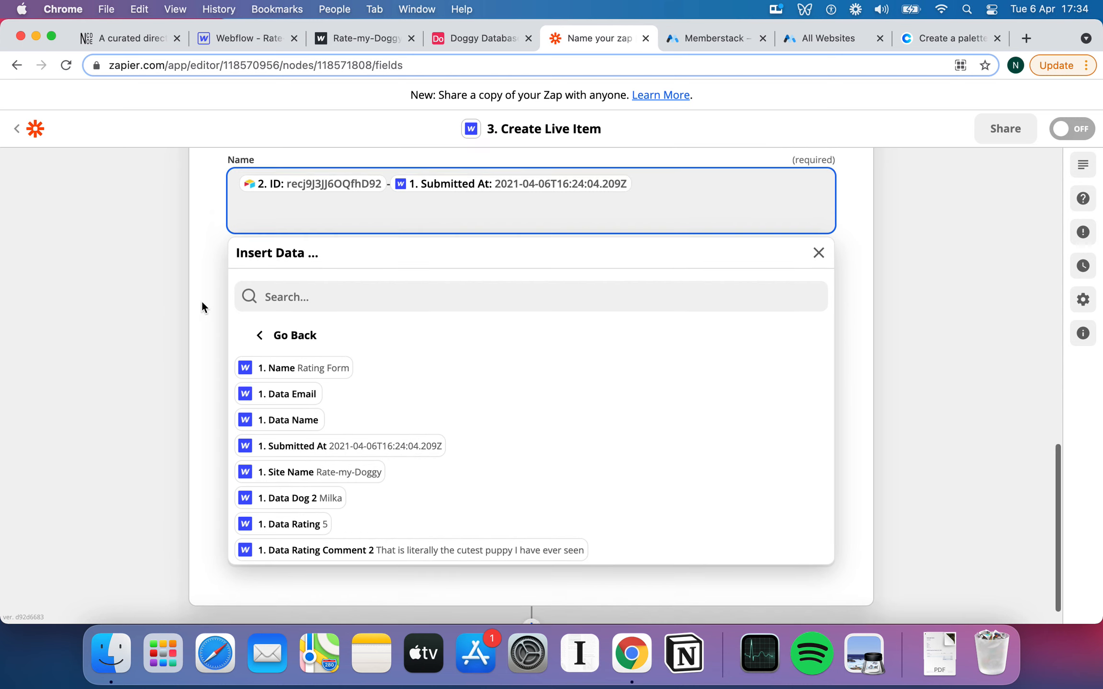
left_click(96, 344)
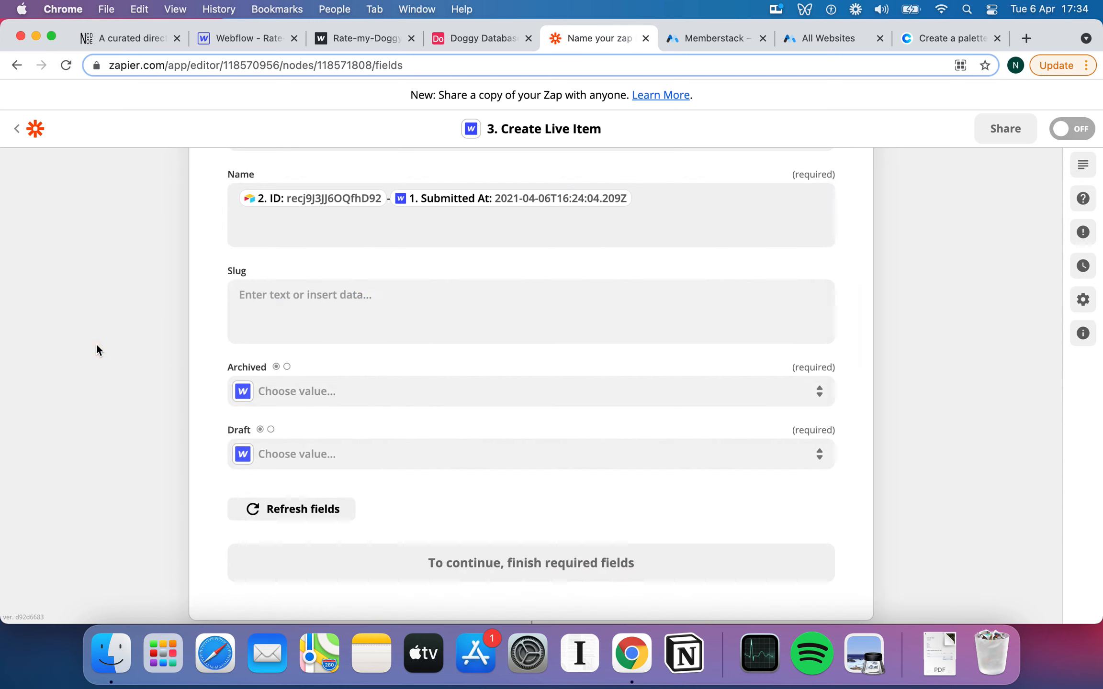
Review the field mappings of the Create Live Item action and remove Submitted At from the Name field.
scroll(445, 317, "up", 1)
scroll(448, 319, "up", 4)
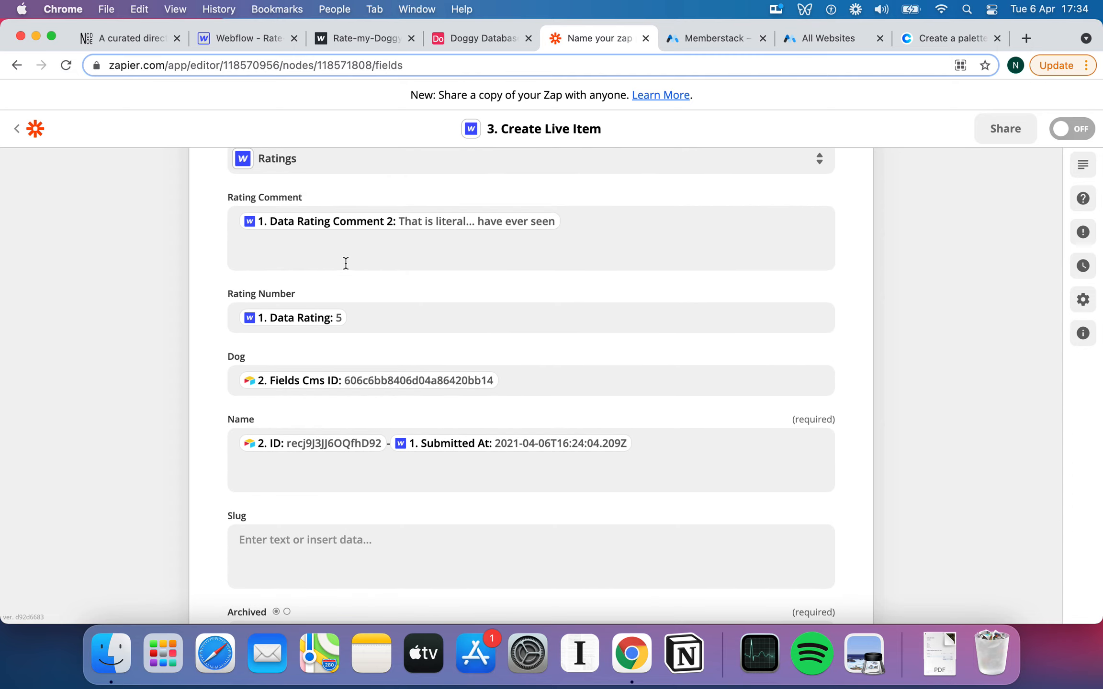
scroll(345, 264, "up", 12)
scroll(346, 262, "down", 5)
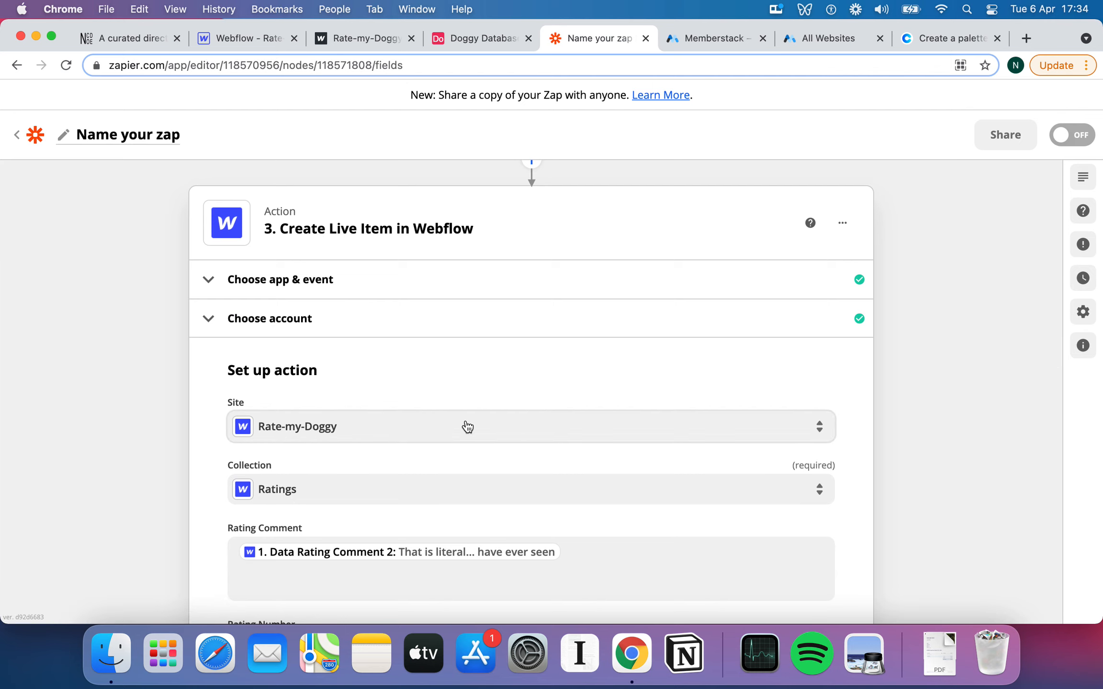
scroll(468, 427, "down", 5)
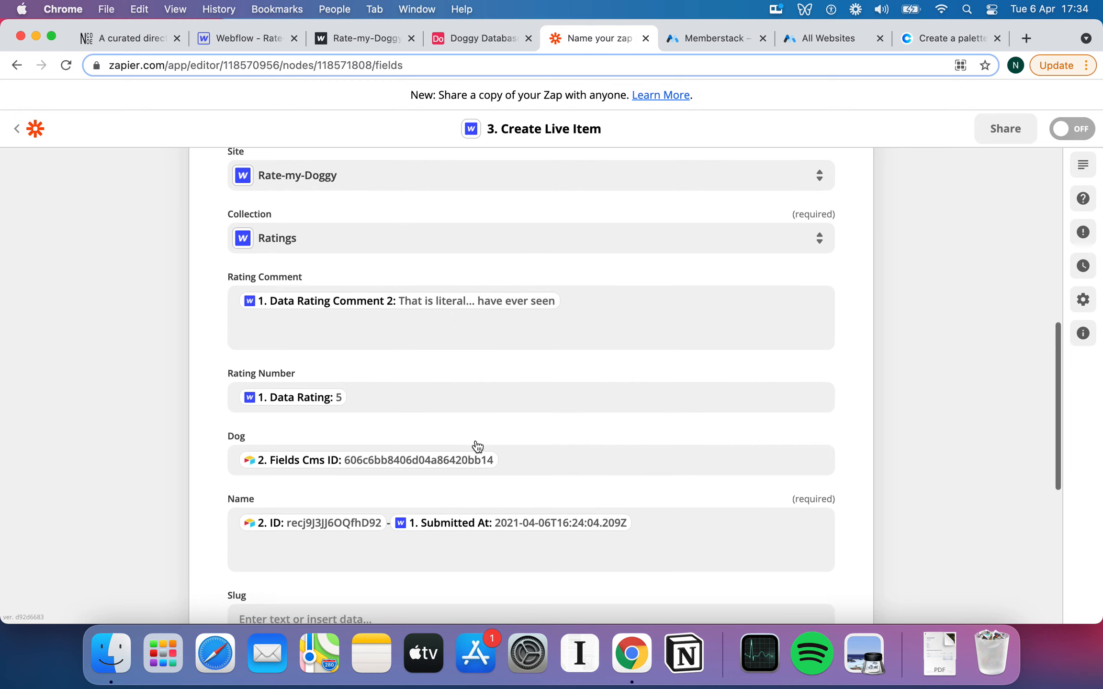
scroll(477, 446, "down", 1)
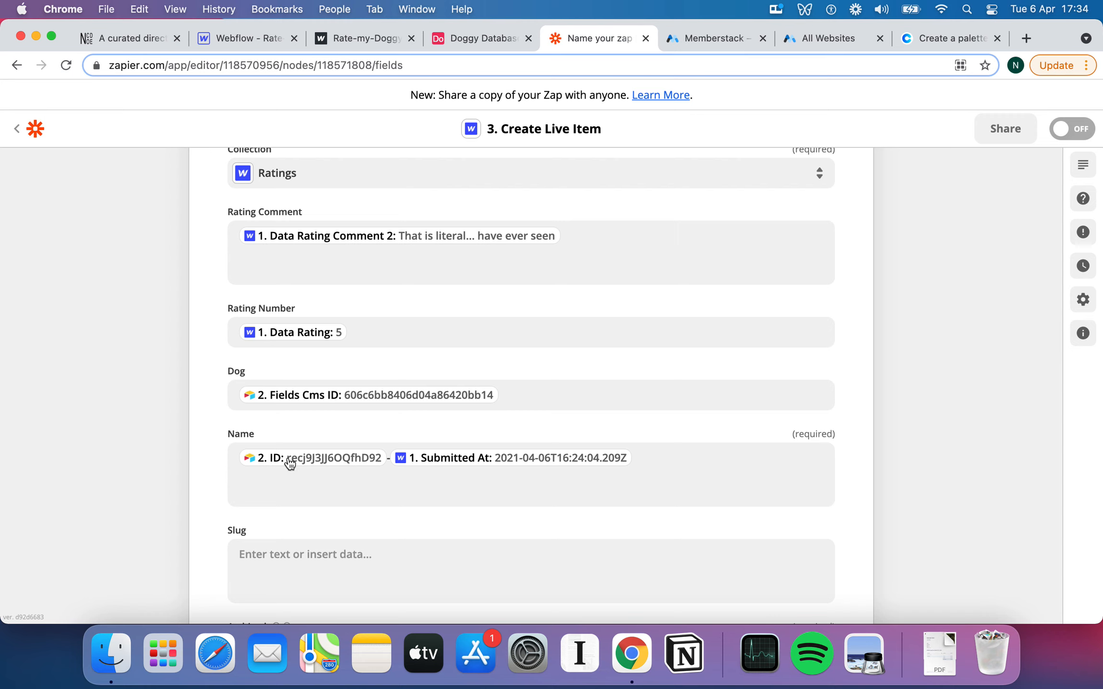
left_click(680, 458)
key("BackSpace")
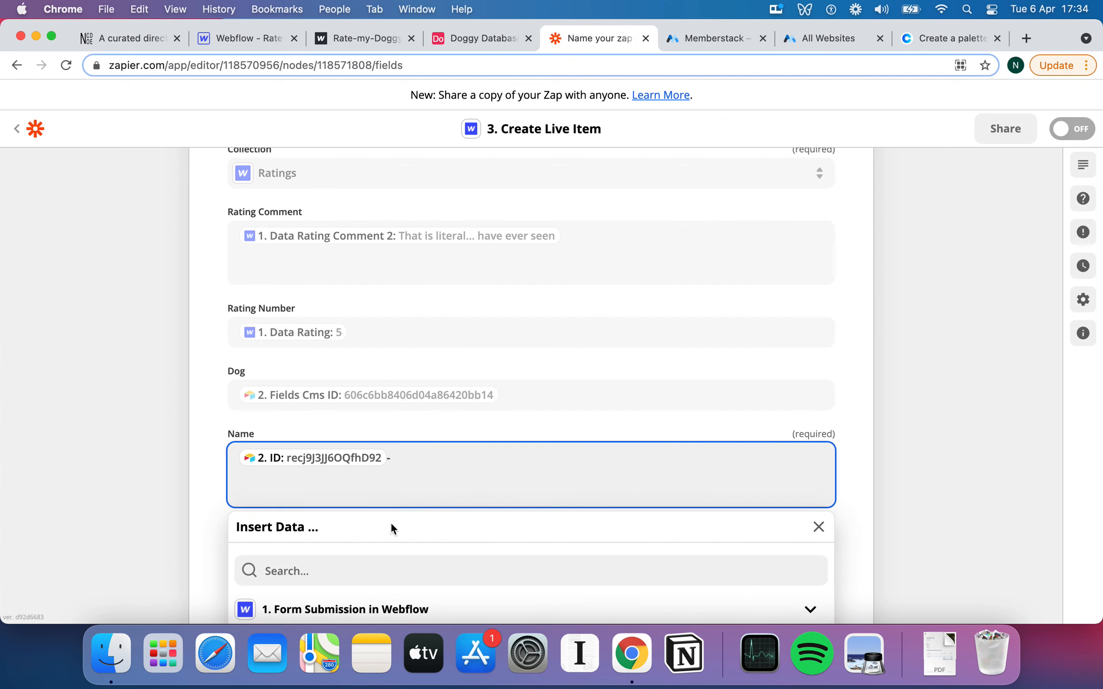
Append Fields Name from the record found in Airtable after the hyphen in the Name field.
scroll(352, 514, "down", 5)
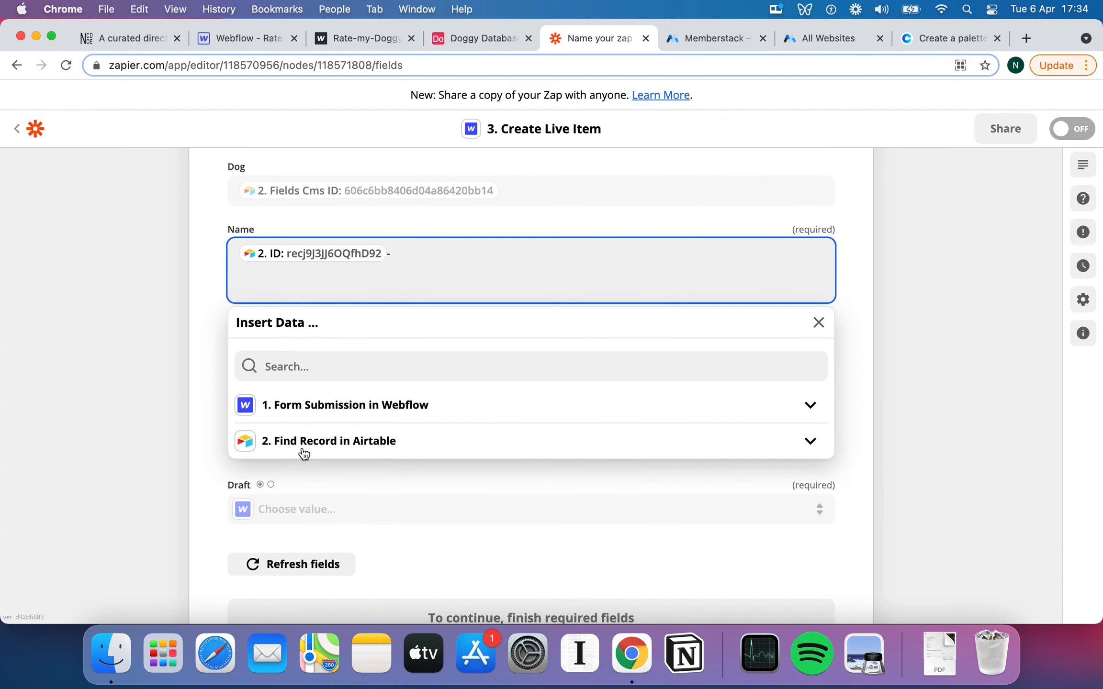
left_click(303, 451)
scroll(304, 453, "down", 2)
left_click(303, 448)
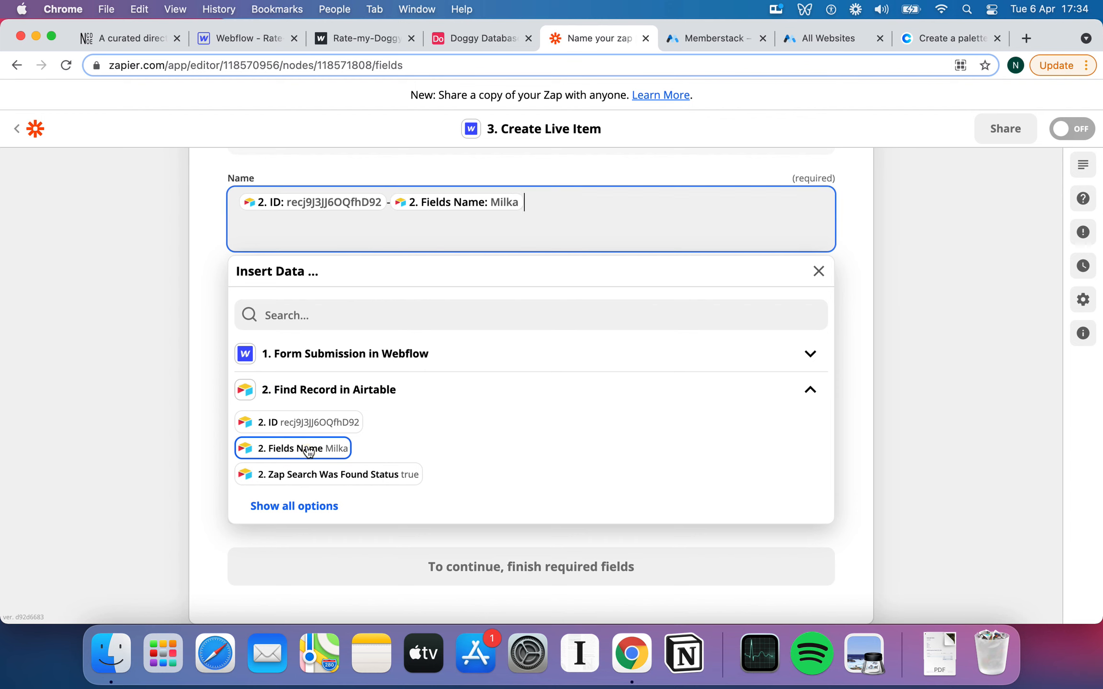
left_click(315, 506)
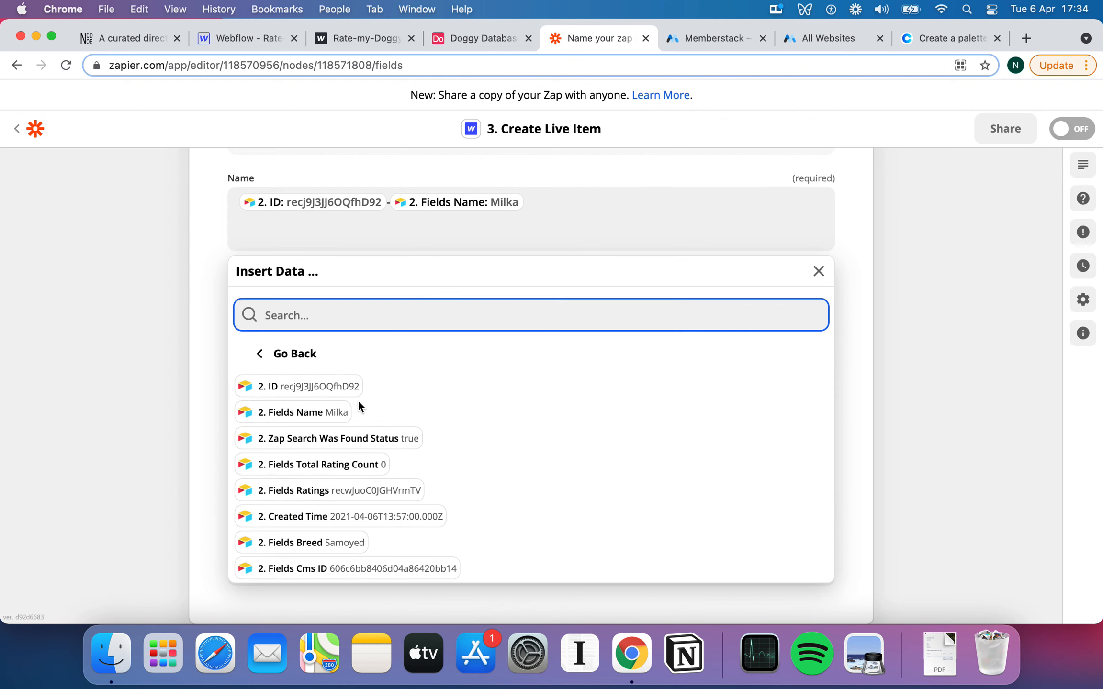
left_click(312, 360)
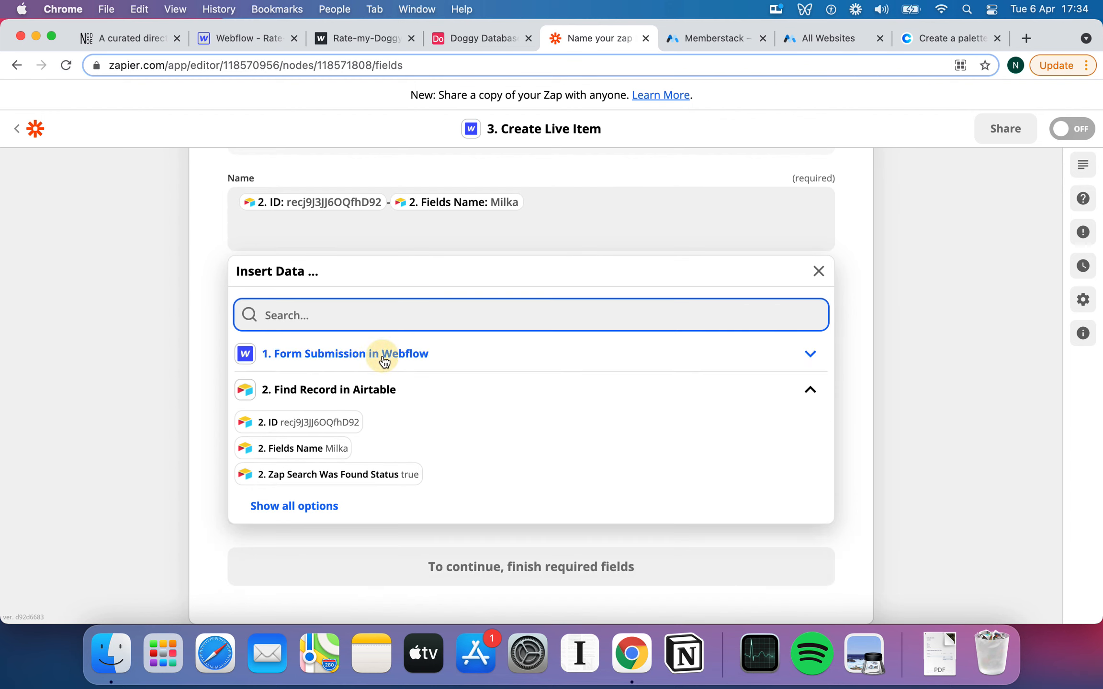
Extend the Name field with the form submission's Data Rating, a hyphen and Data Rating Comment 2.
left_click(306, 470)
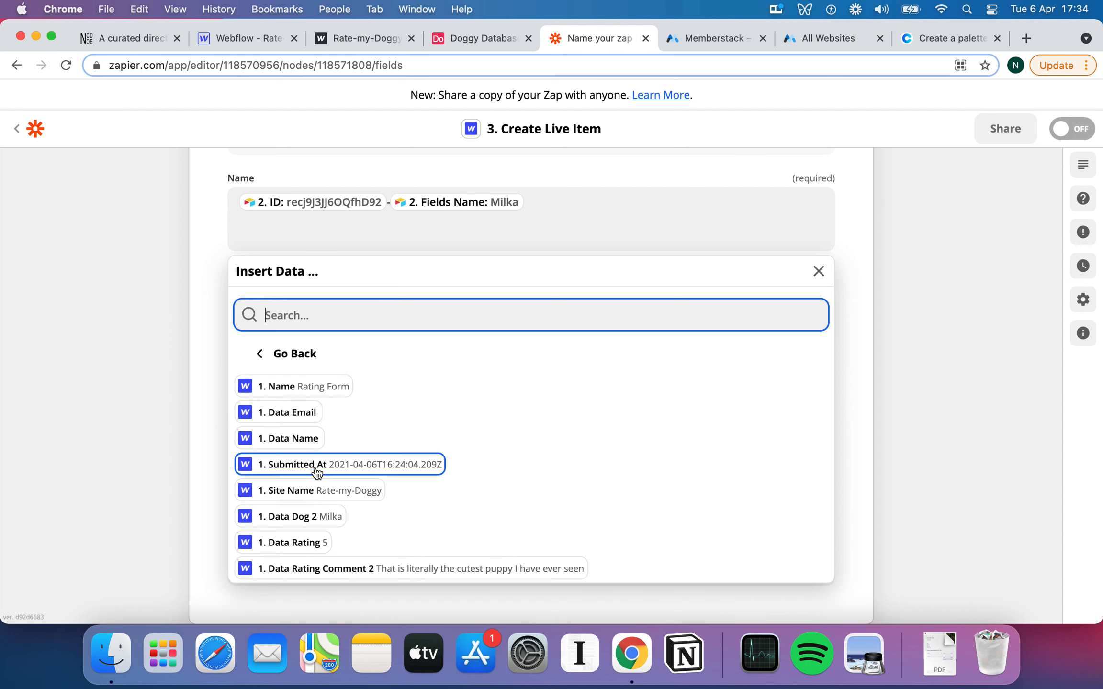
scroll(315, 472, "down", 1)
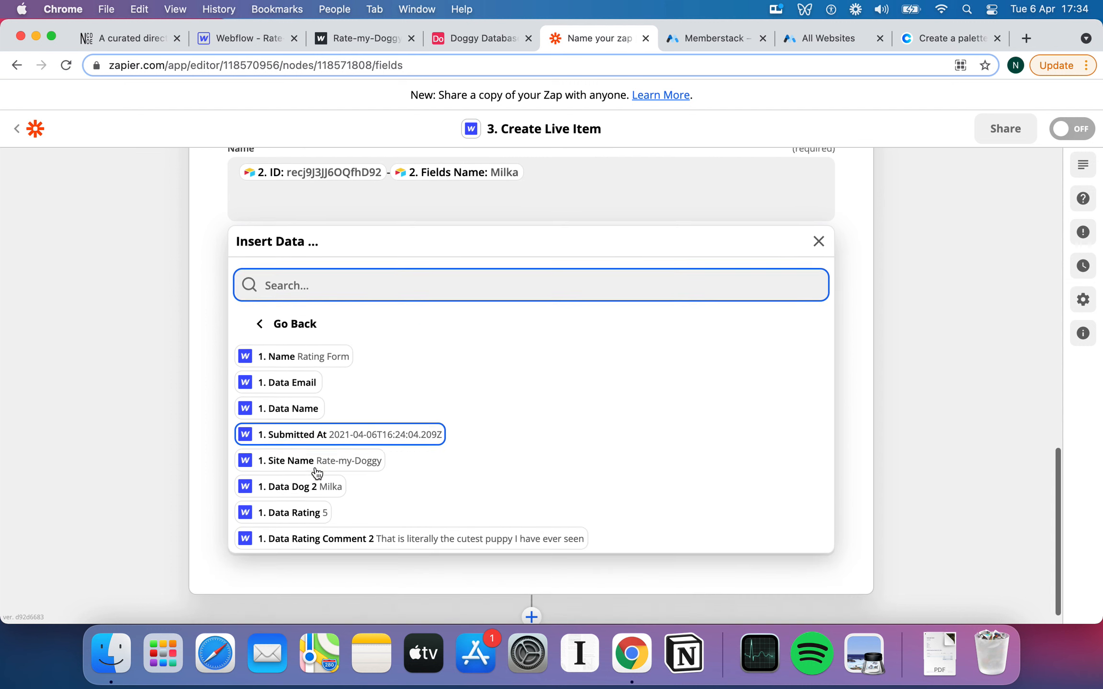
left_click(317, 512)
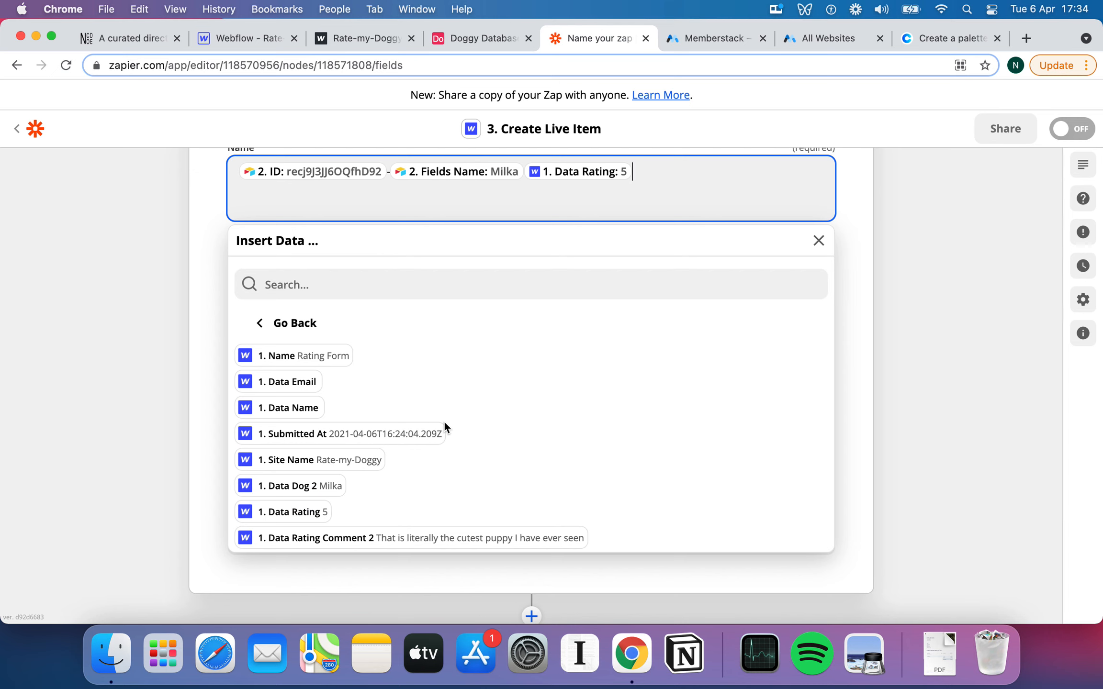
type("-")
left_click(427, 536)
scroll(131, 404, "up", 3)
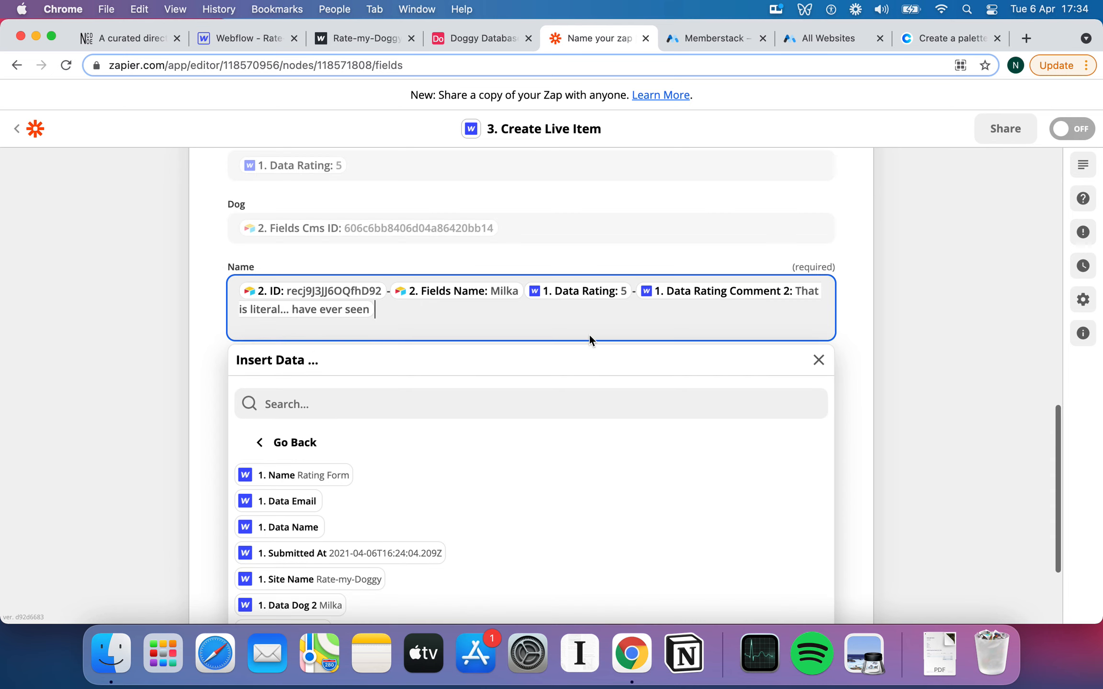
left_click(179, 356)
scroll(245, 414, "down", 1)
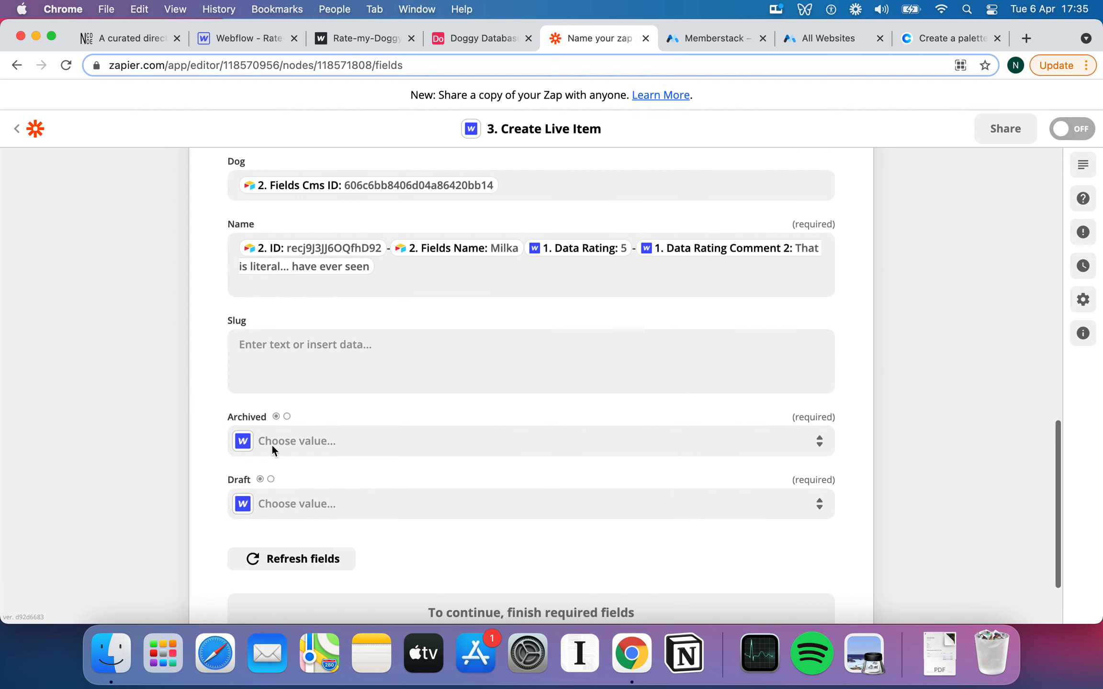
left_click(329, 354)
left_click(49, 373)
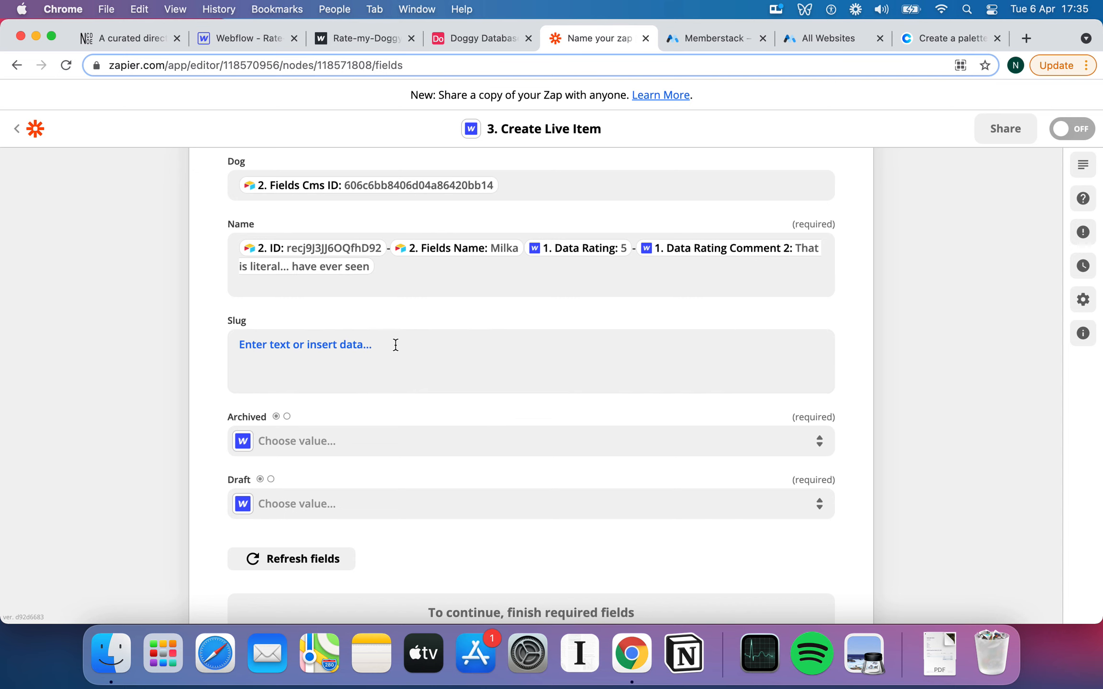
scroll(335, 335, "up", 1)
left_click(185, 330)
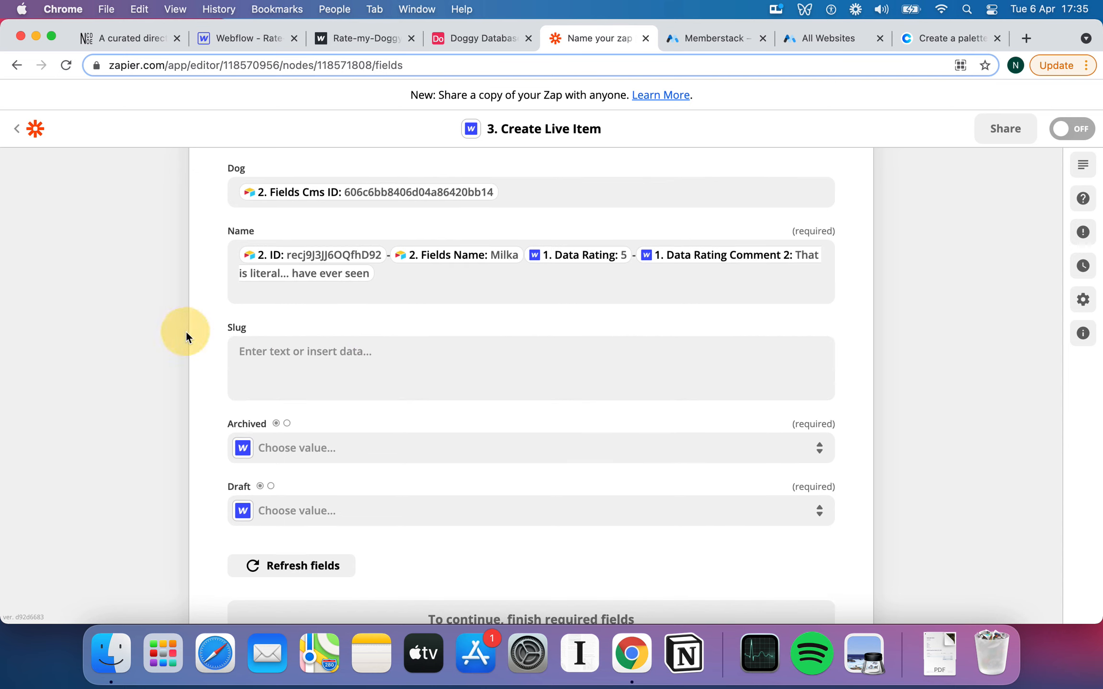
Set both Archived and Draft to False for the new live item.
scroll(185, 330, "down", 3)
left_click(338, 344)
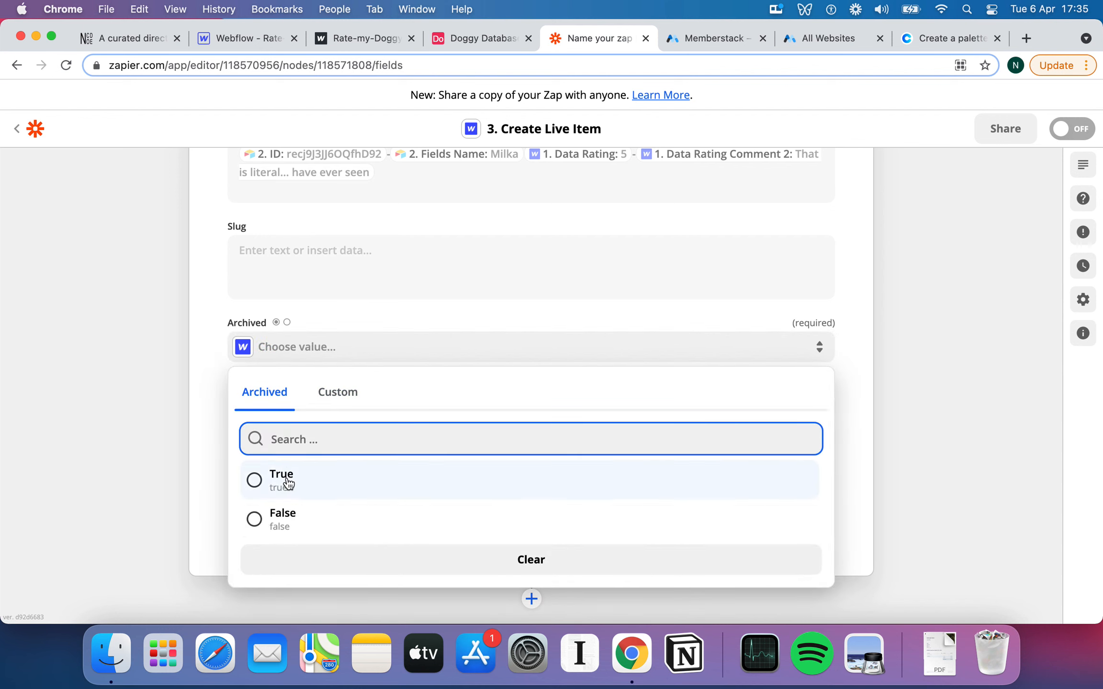
left_click(271, 516)
left_click(149, 427)
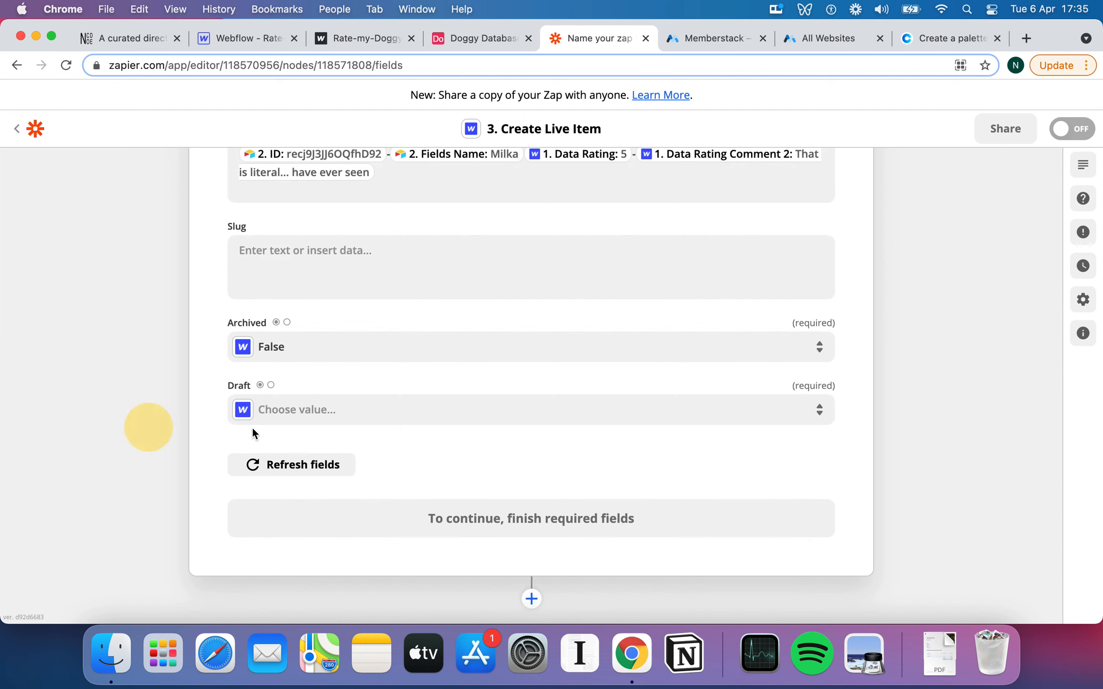
left_click(351, 413)
left_click(302, 577)
left_click(144, 457)
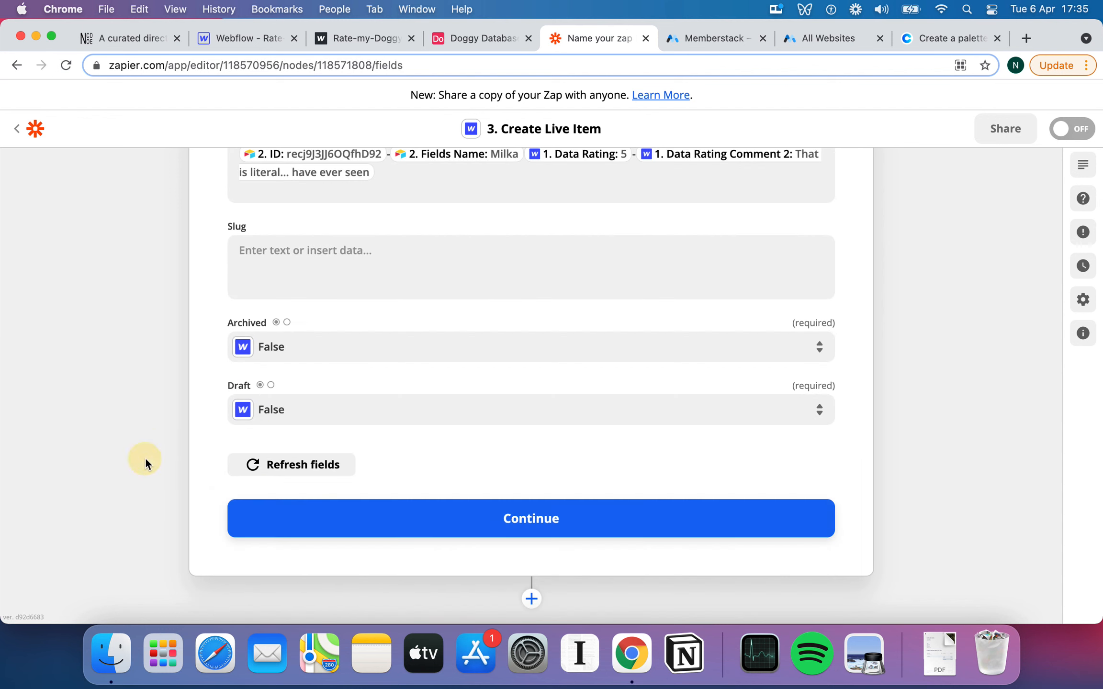
Finish the action setup, run a test that sends the item to Webflow, and review the returned item data.
scroll(569, 520, "up", 15)
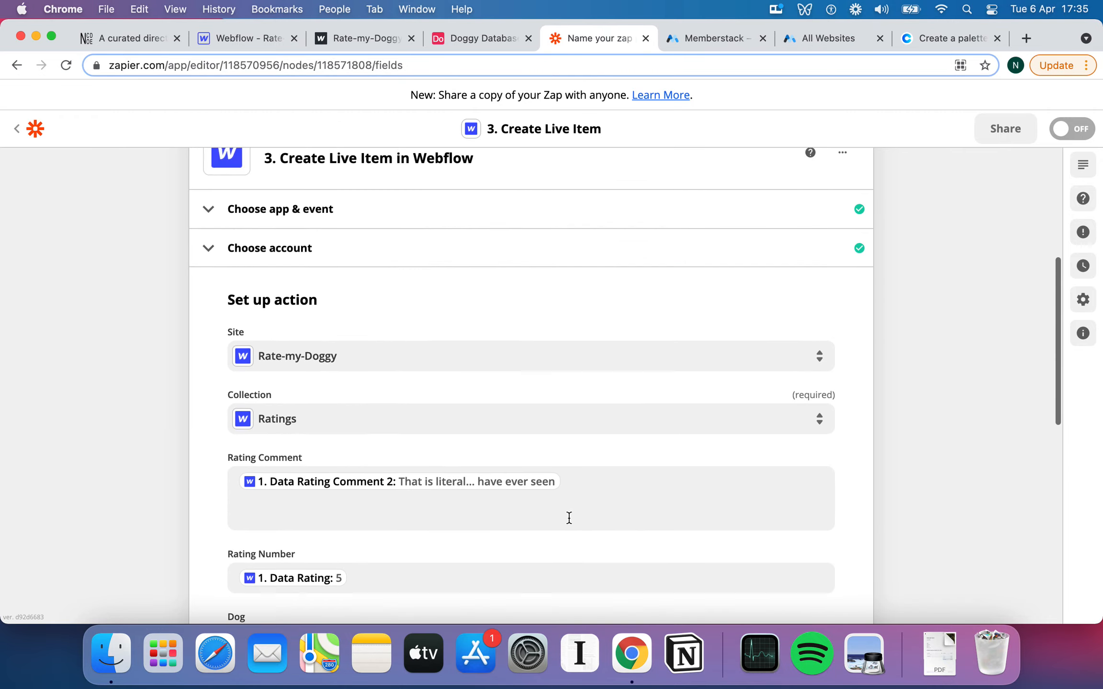
scroll(569, 516, "down", 15)
left_click(588, 522)
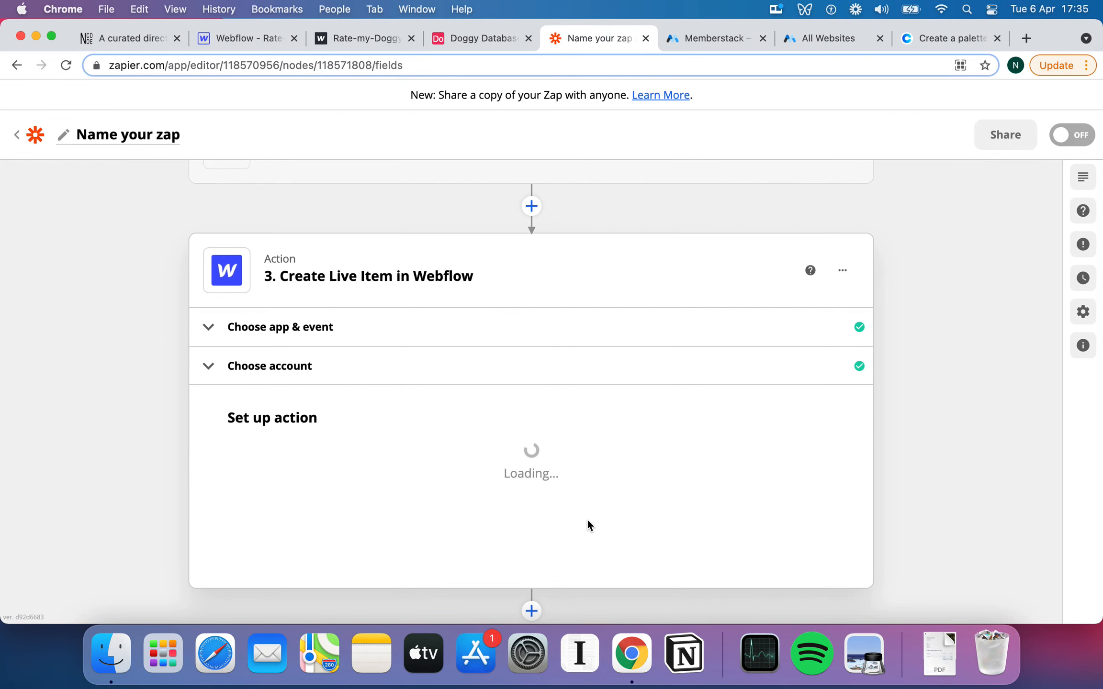
scroll(620, 395, "down", 5)
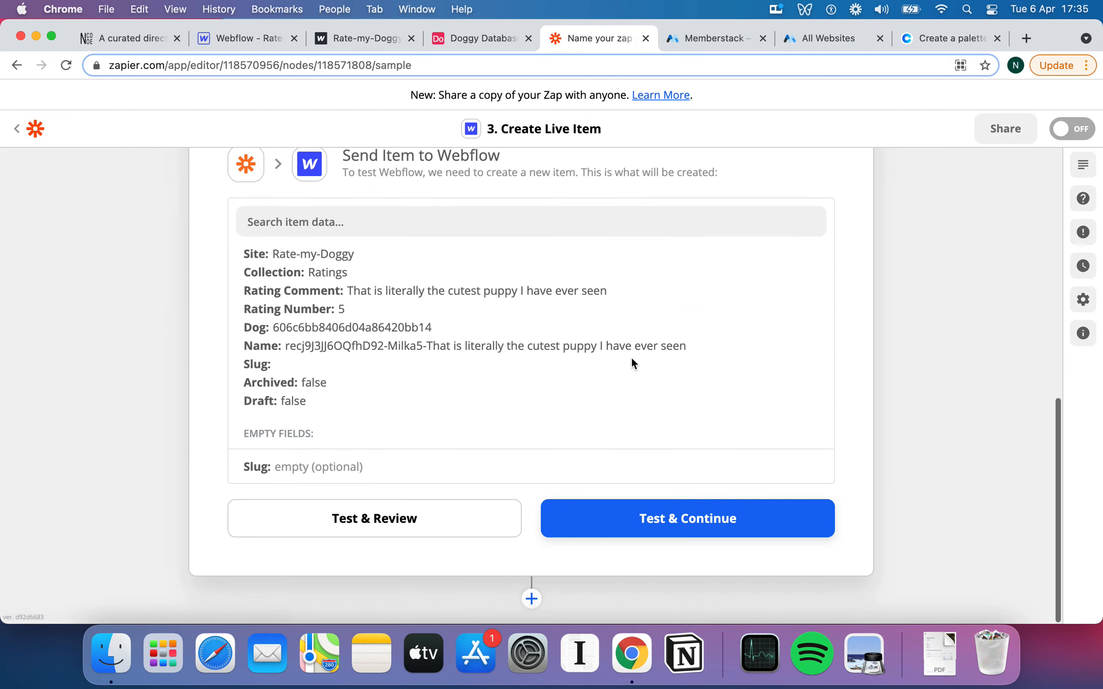
left_click(419, 518)
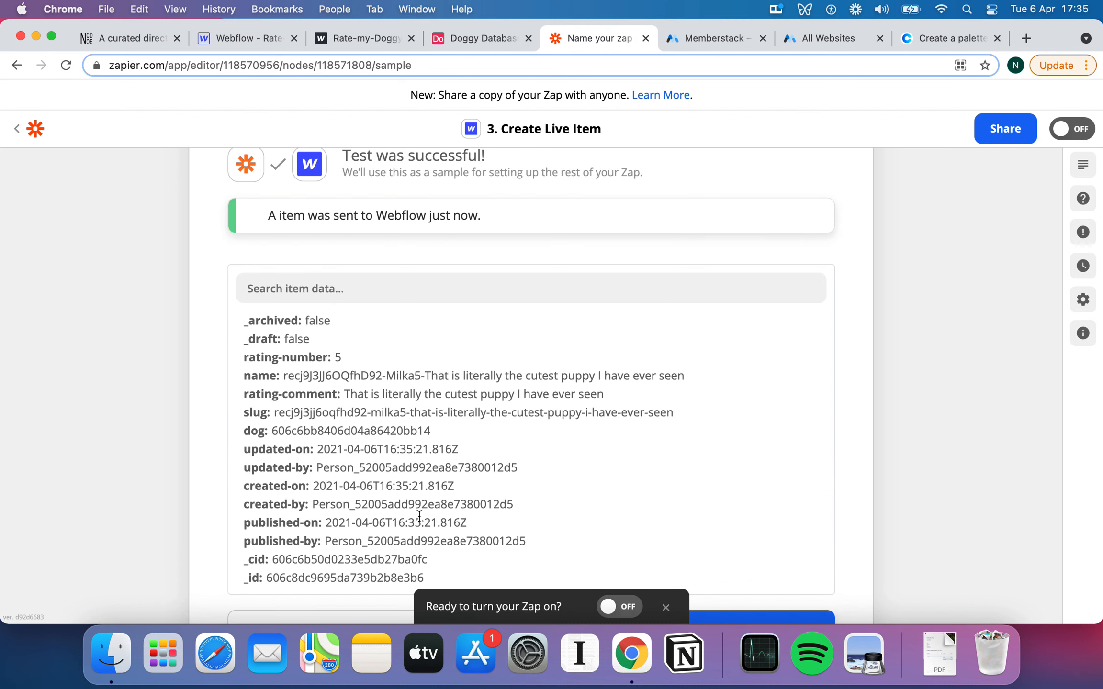
scroll(419, 516, "down", 2)
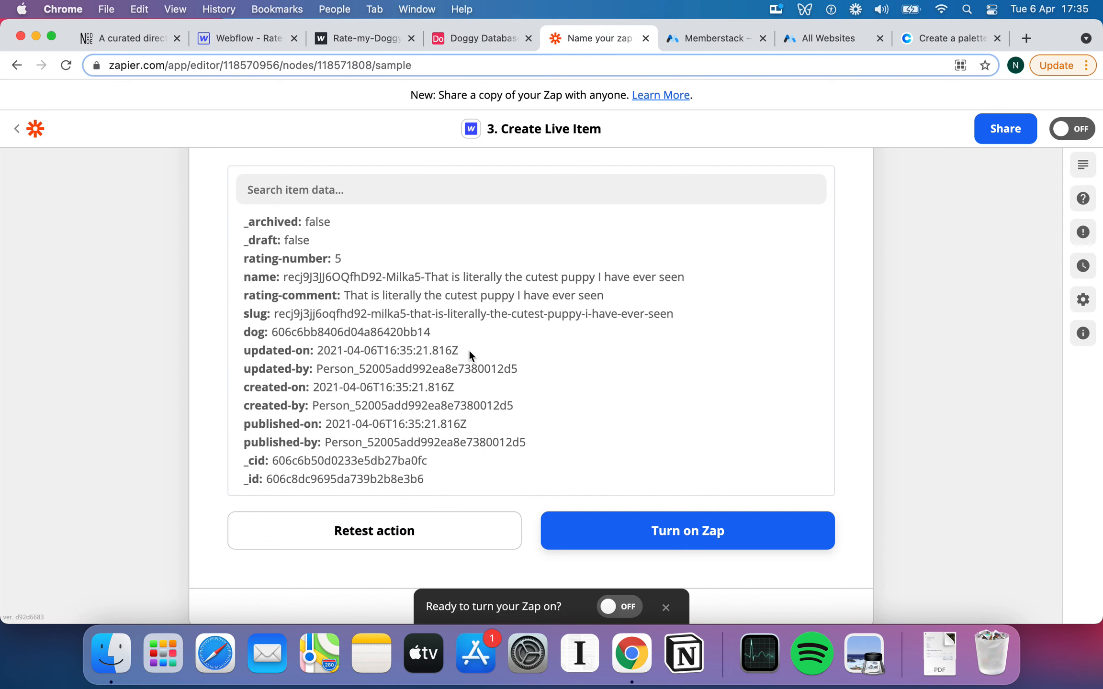
left_click_drag(363, 287, 466, 389)
left_click(388, 285)
Switch to the Webflow Designer, leave editing of the Rating Form symbol, and reload the Designer.
left_click(248, 45)
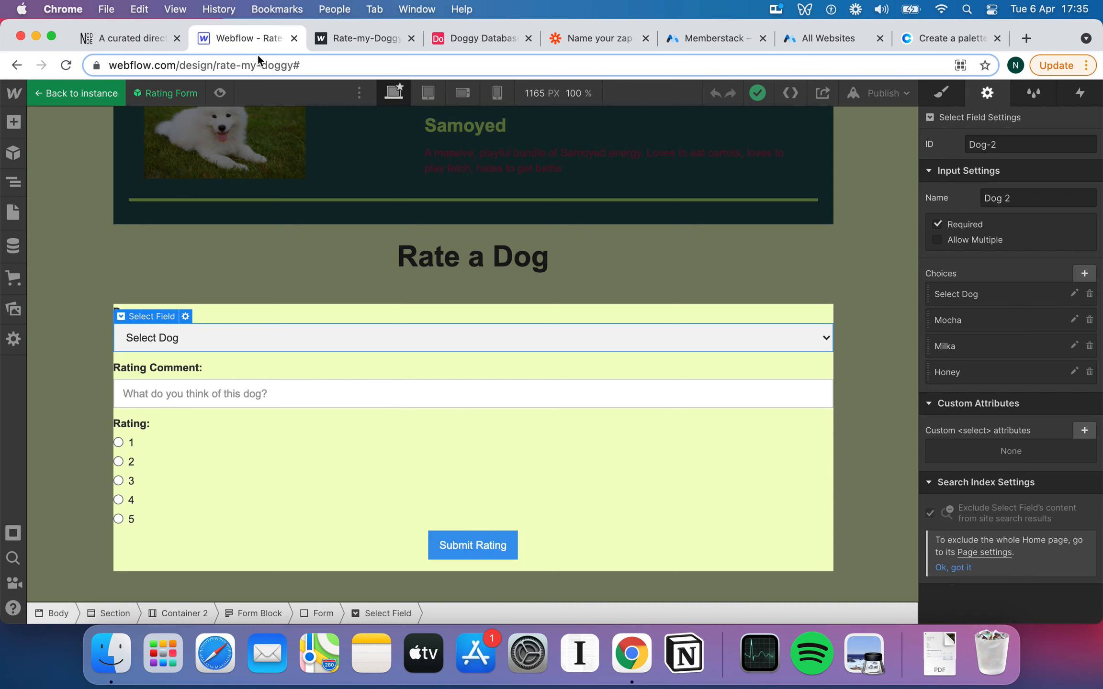
left_click(62, 91)
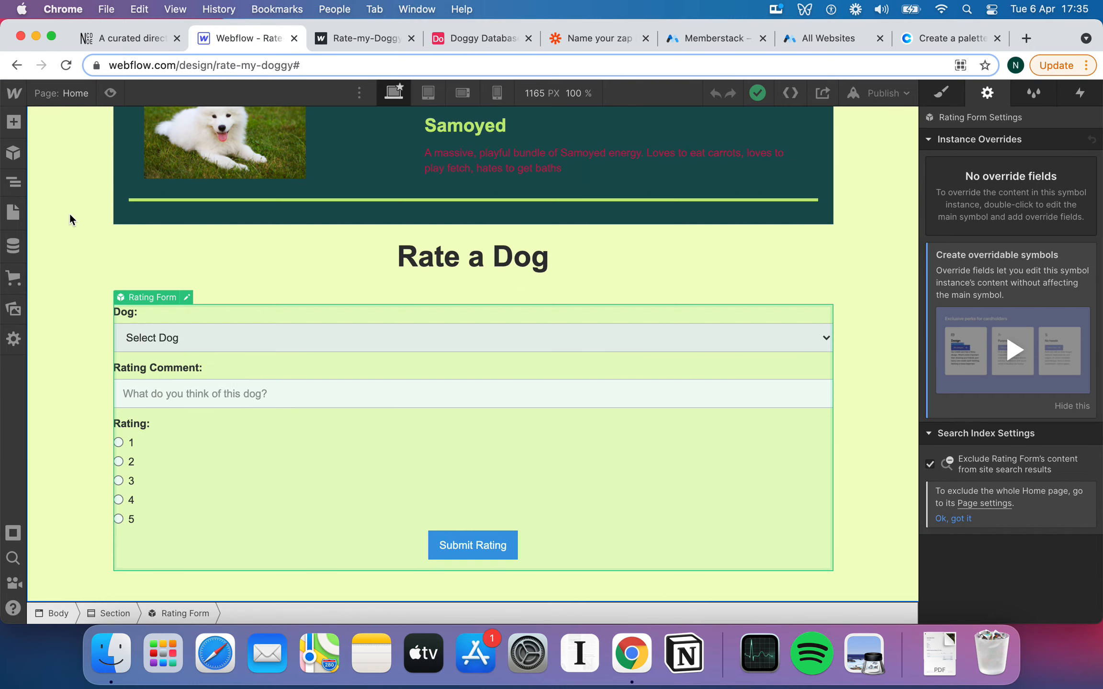
scroll(70, 212, "up", 1)
left_click(344, 61)
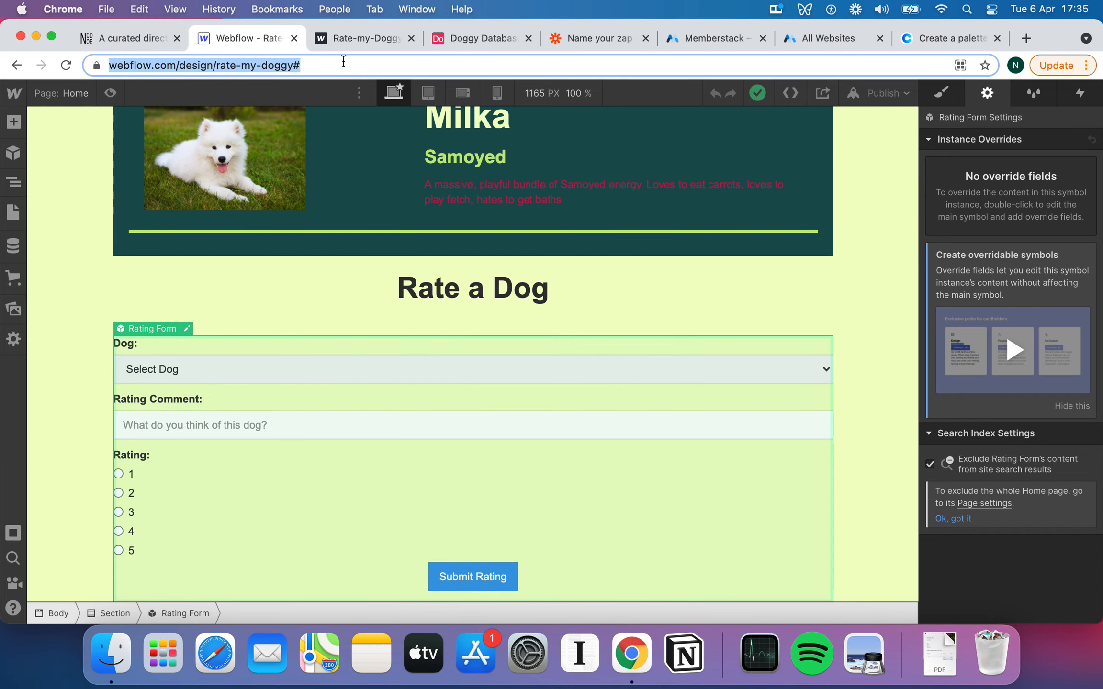
key("Return")
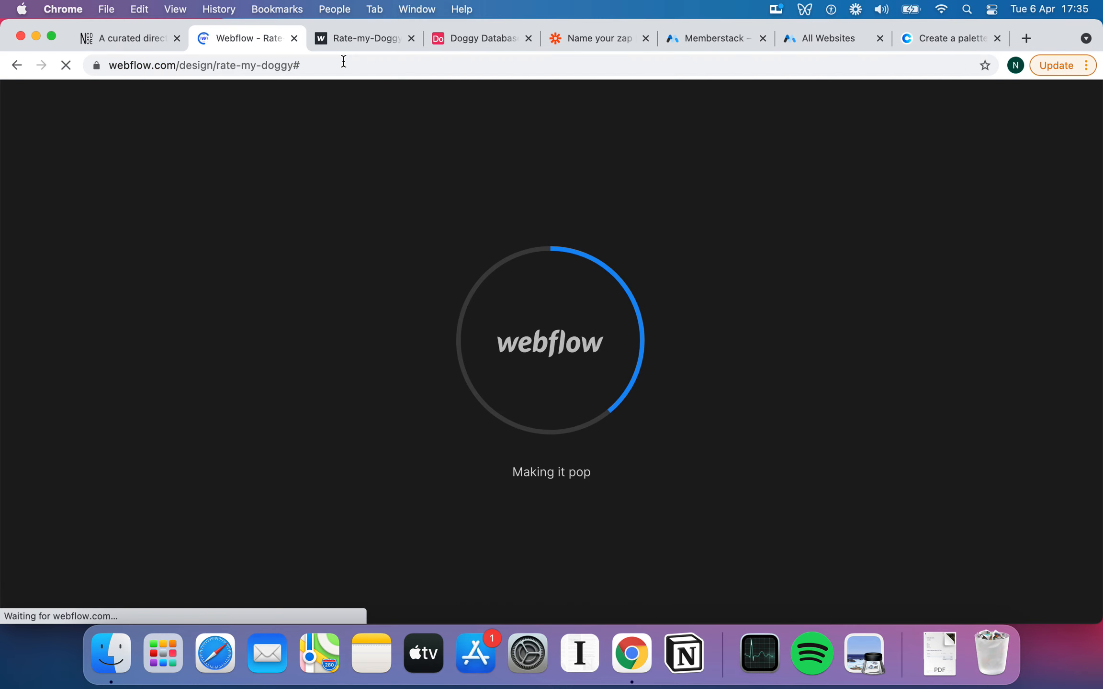
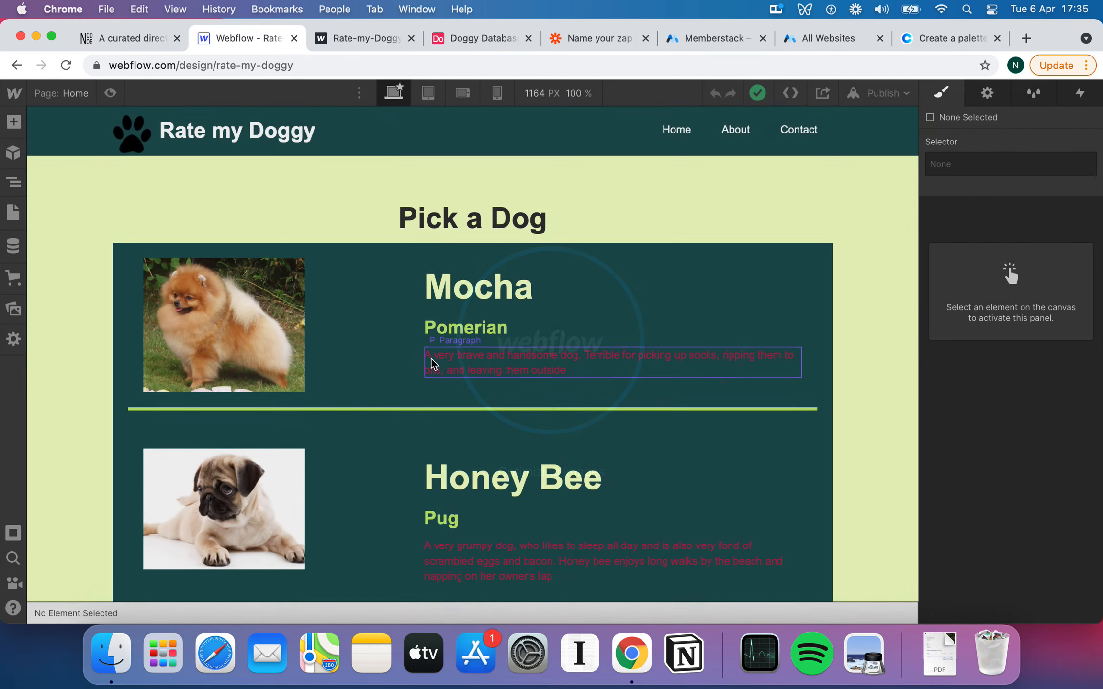
Open the CMS Ratings collection and examine the newly created Milka rating's name, slug, comment, rating number and dog fields.
scroll(431, 363, "down", 3)
left_click(13, 245)
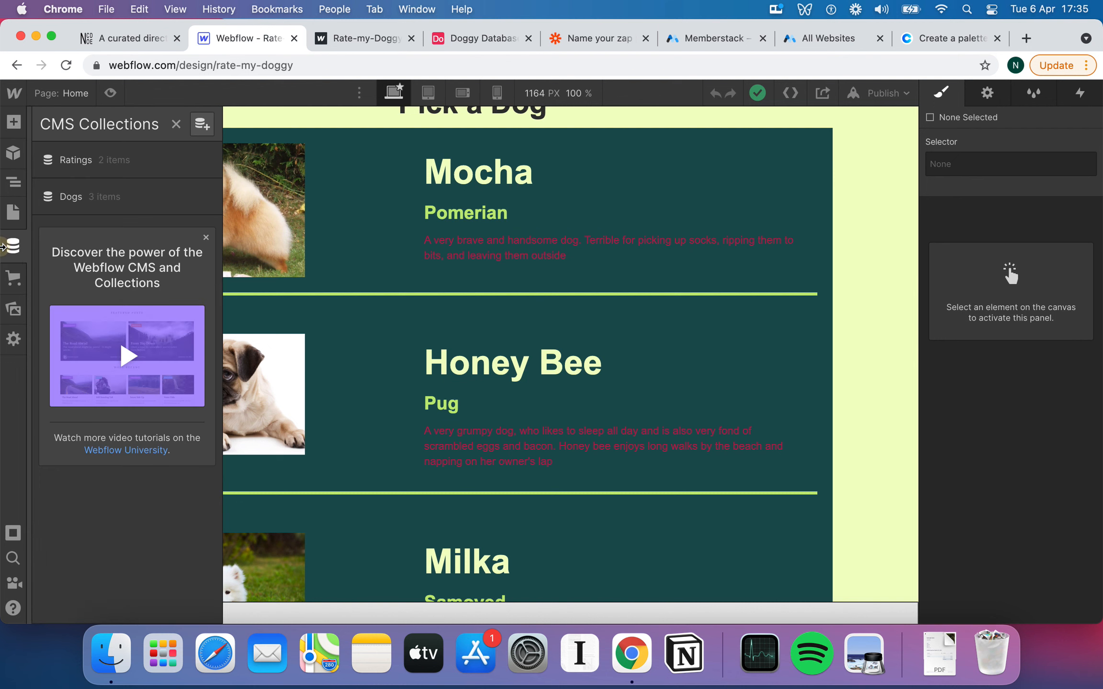
left_click(100, 154)
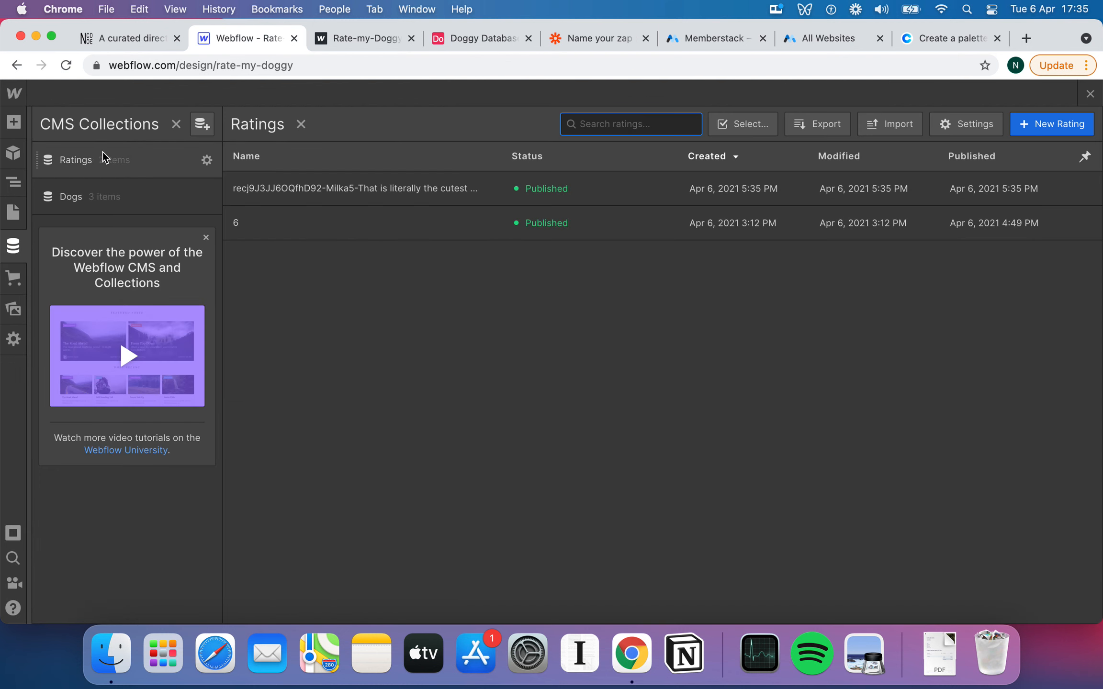
left_click(419, 193)
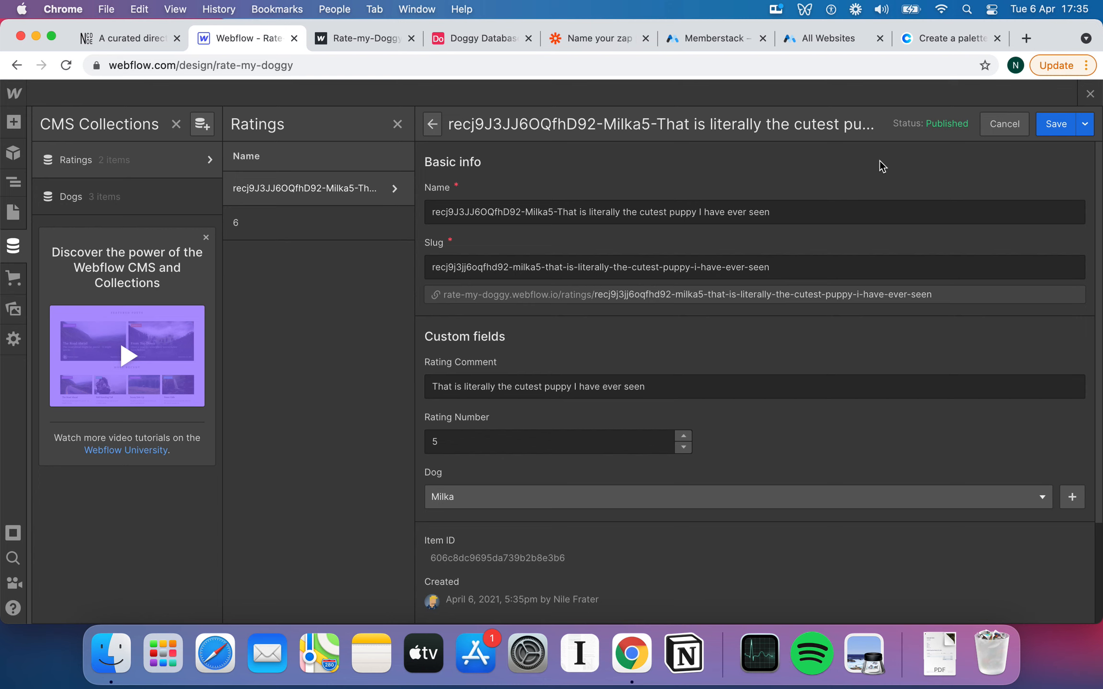
scroll(564, 187, "down", 1)
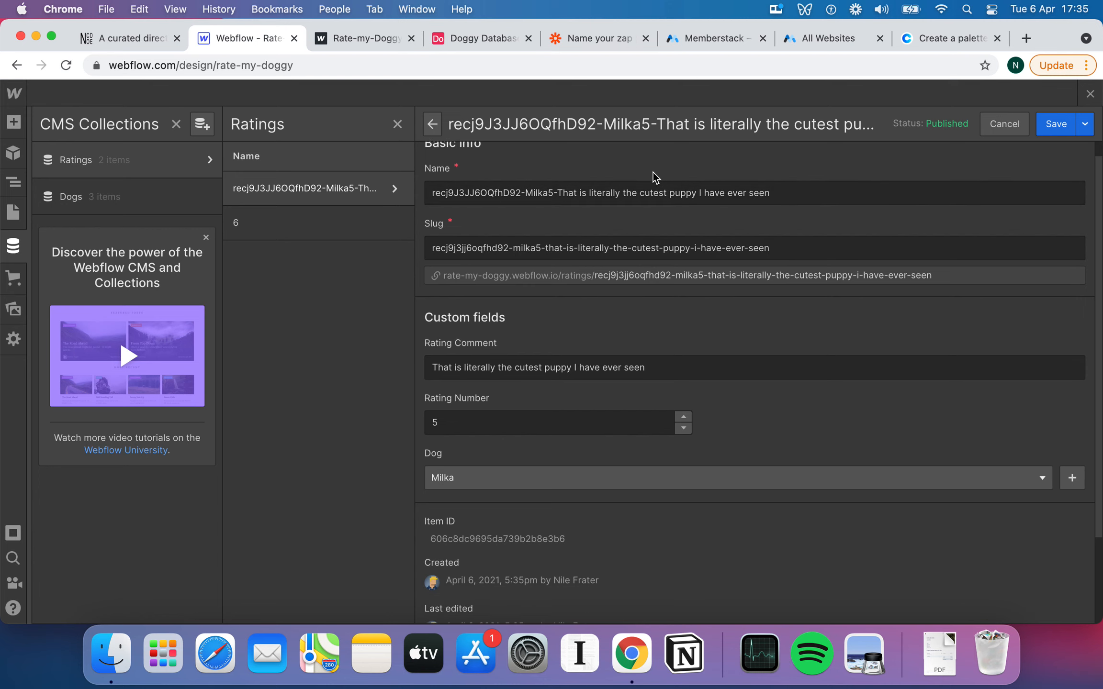
scroll(745, 279, "down", 1)
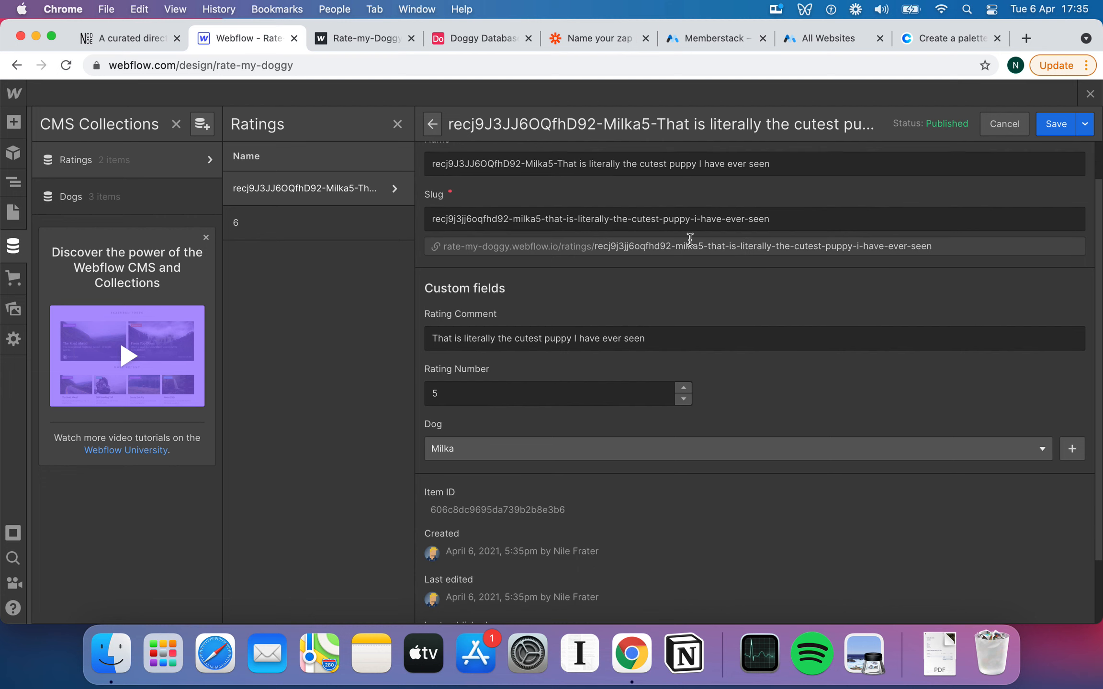
scroll(690, 239, "down", 3)
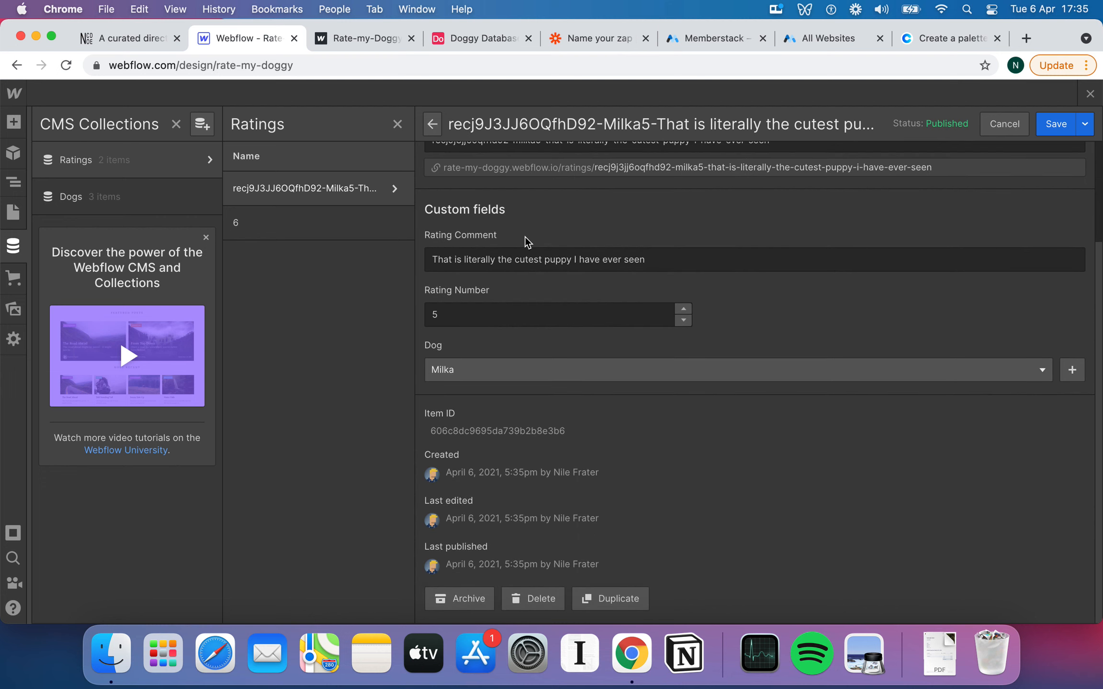
left_click(620, 255)
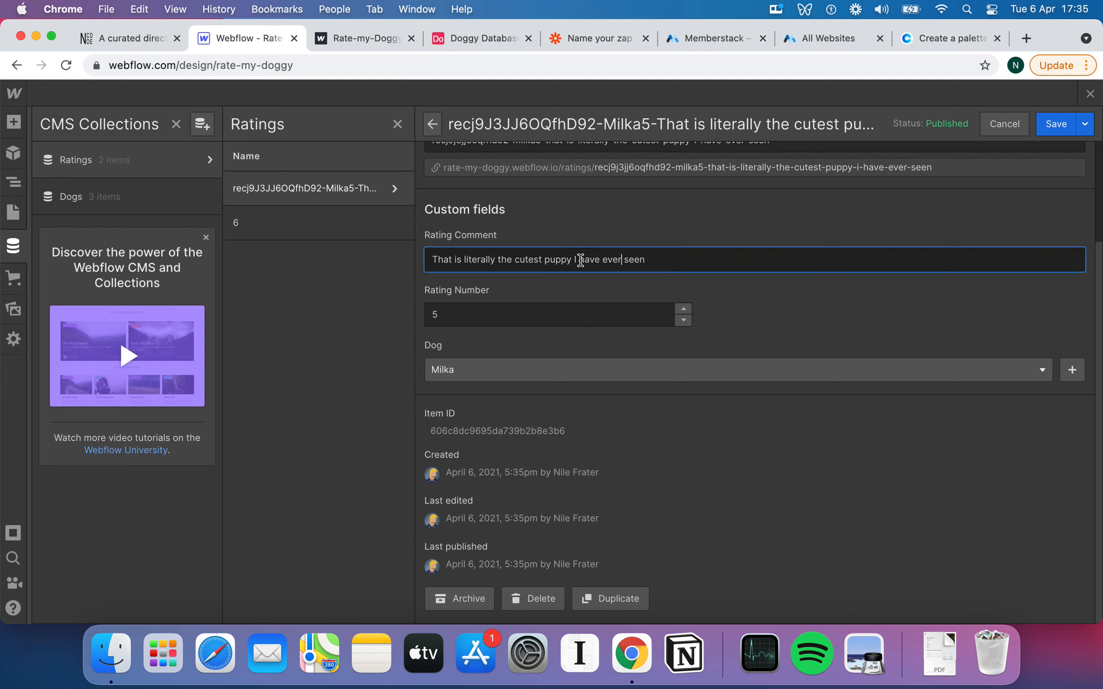
left_click(534, 261)
left_click(511, 317)
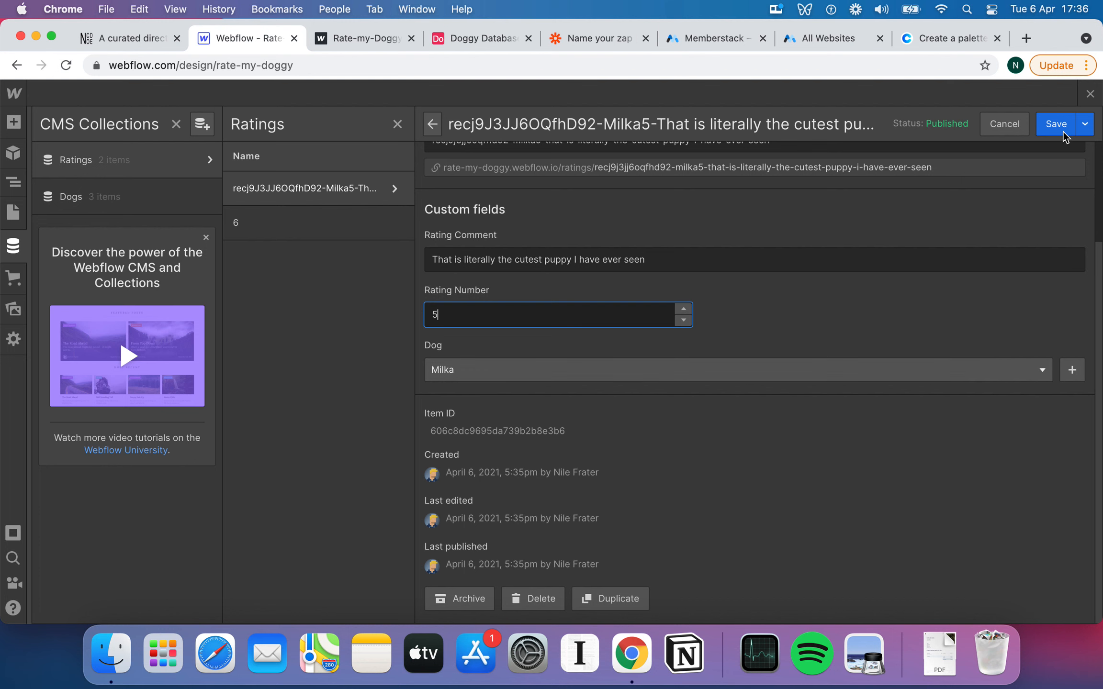
left_click(1092, 94)
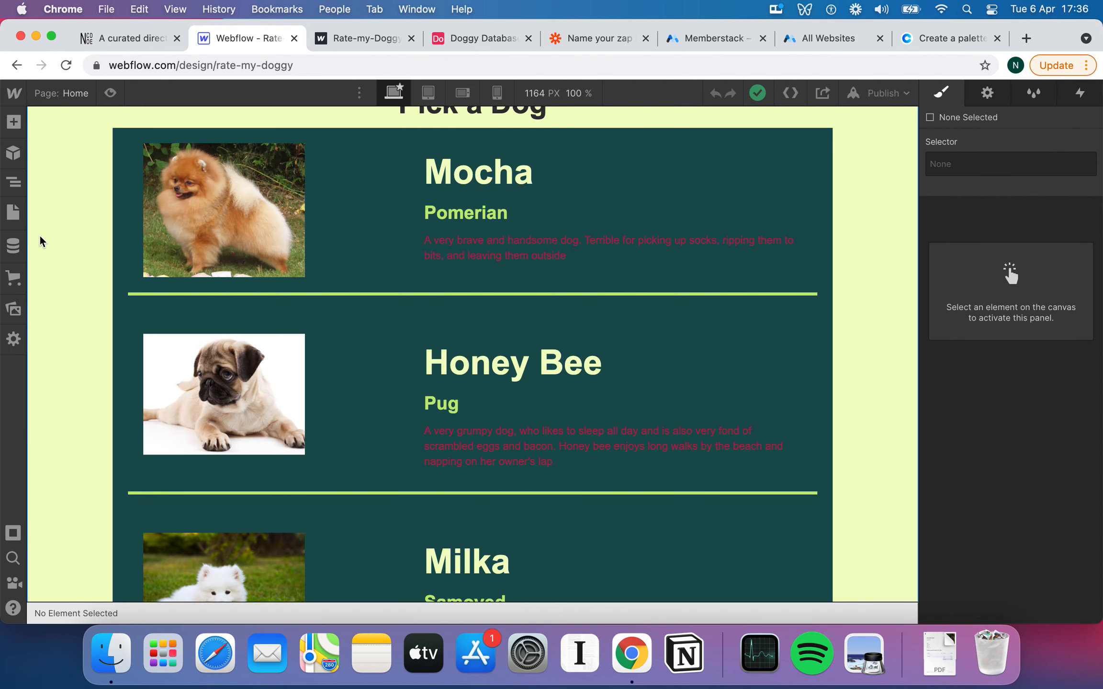
Open the Dogs Template page and add a Collection List below the rating form.
left_click(13, 212)
left_click(75, 469)
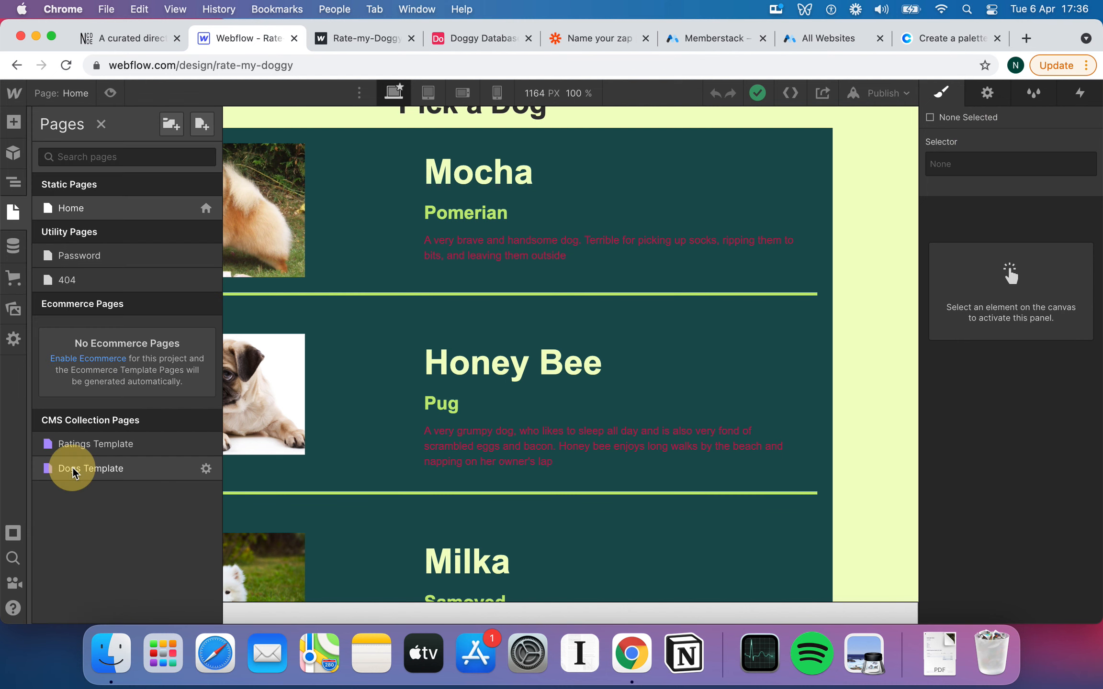
scroll(206, 210, "down", 3)
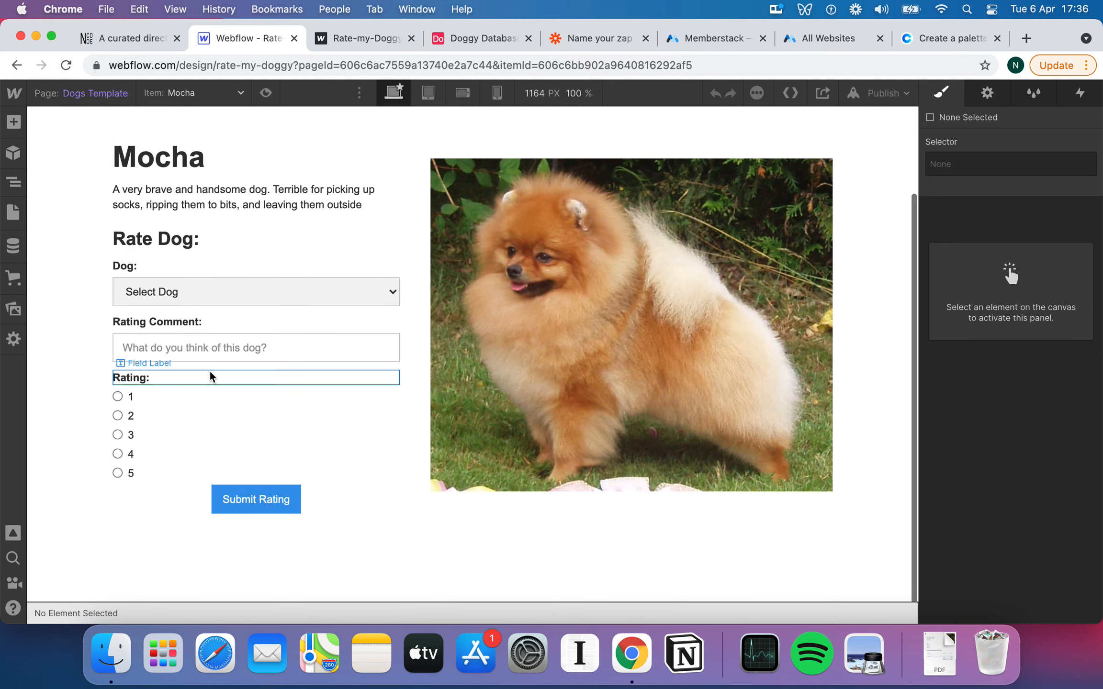
key("a")
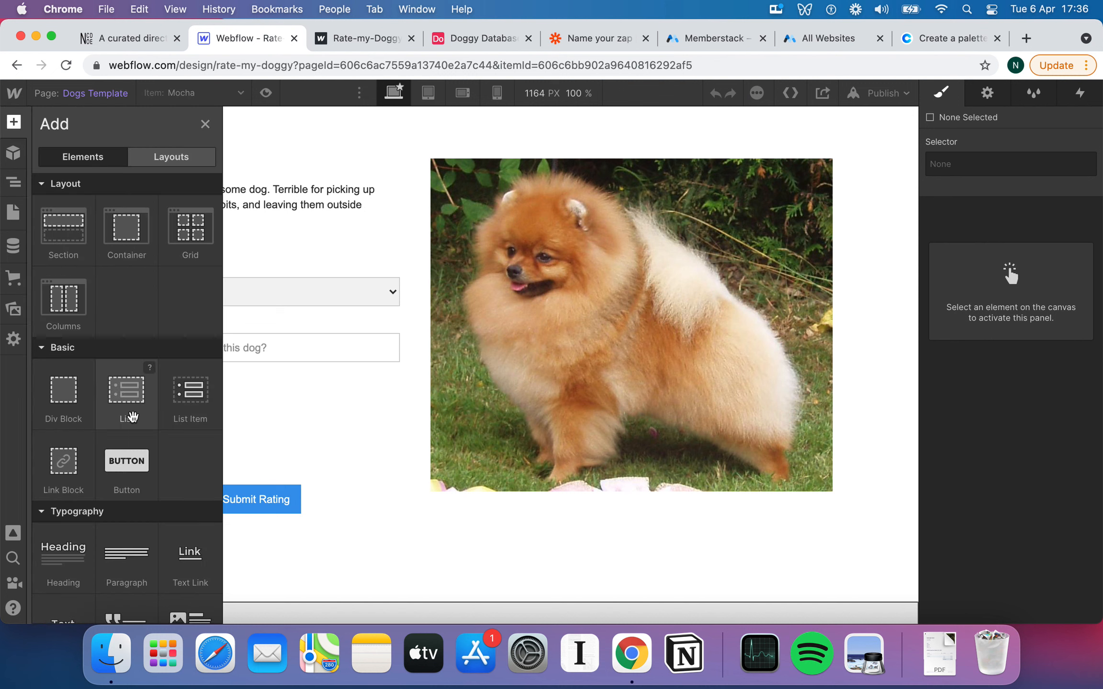
scroll(119, 455, "down", 8)
left_click_drag(47, 459, 266, 551)
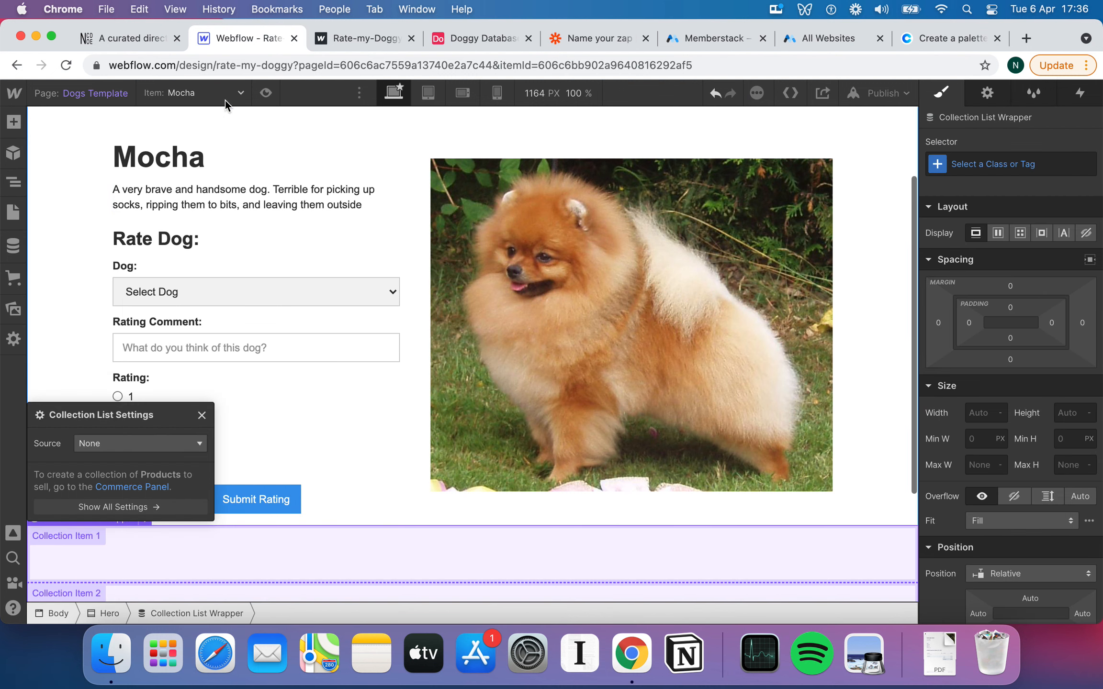
Preview the template with the Milka item, connect the Collection List to Ratings and open its full settings.
left_click(201, 92)
left_click(198, 131)
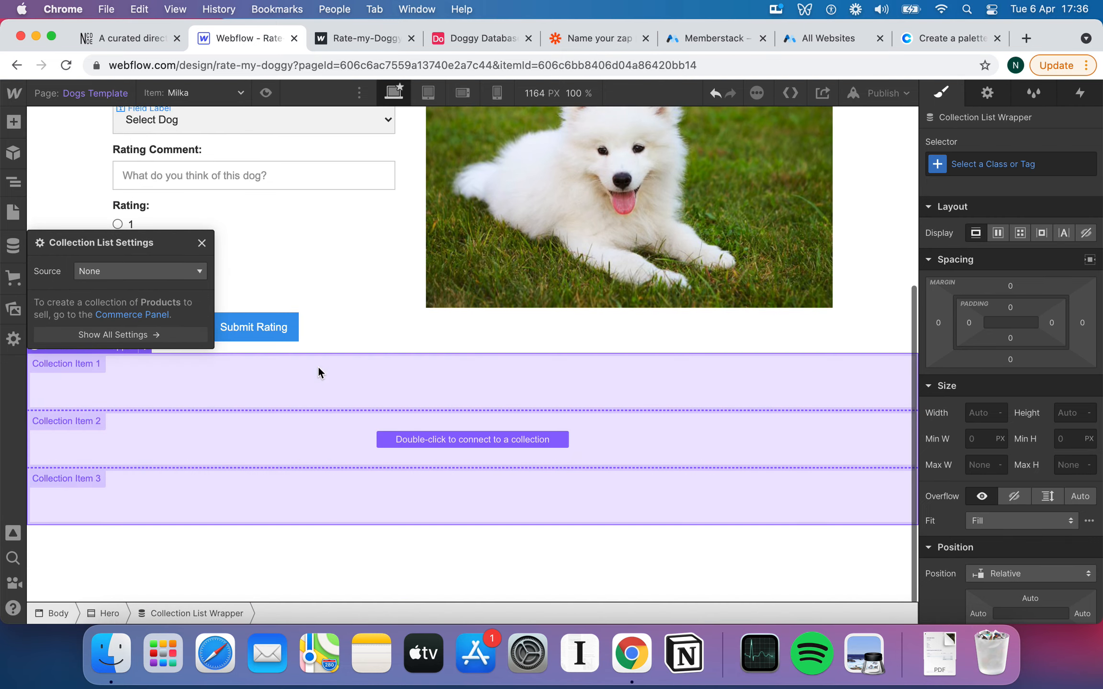
left_click(141, 282)
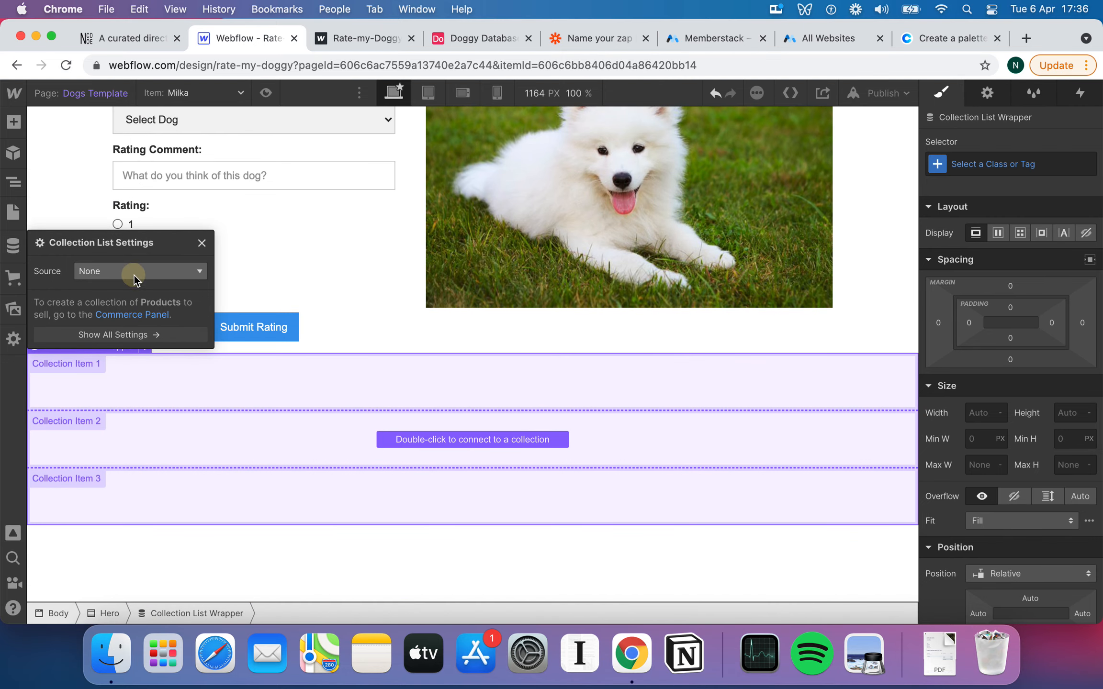
left_click(117, 320)
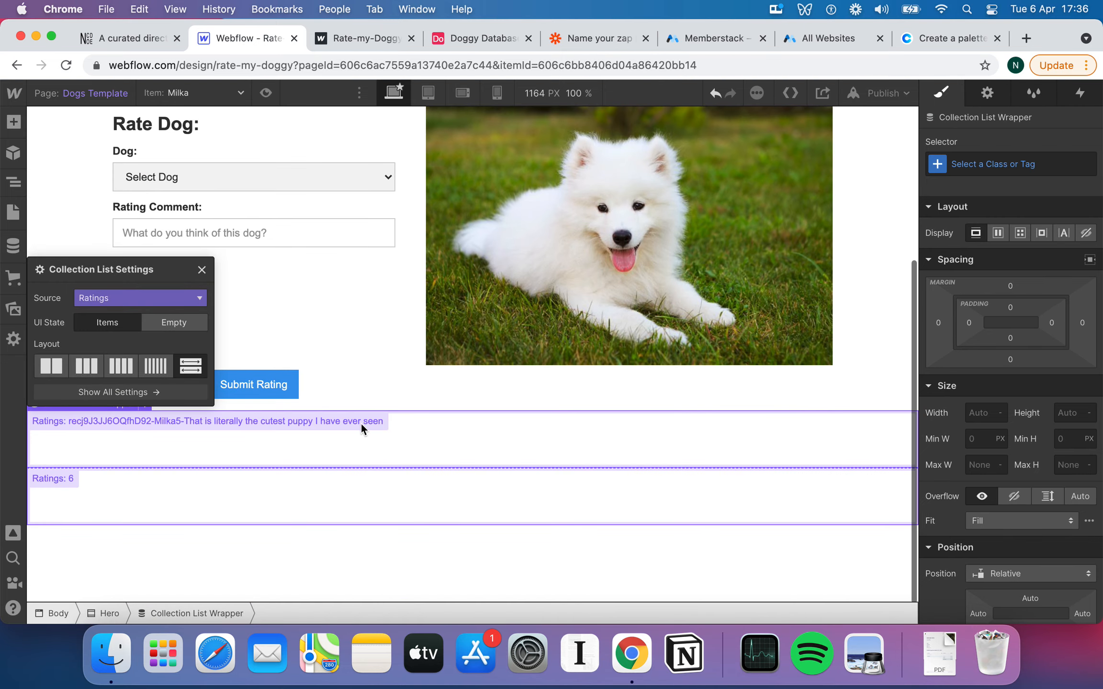
left_click(986, 93)
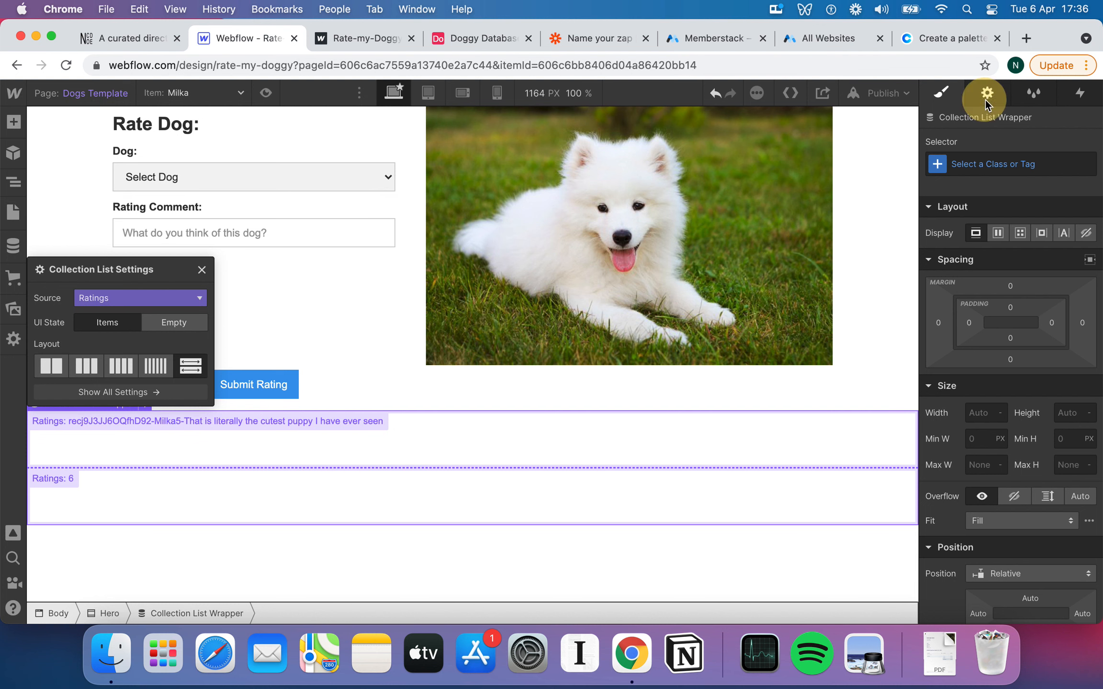
Try to add a filter showing only ratings whose Dog equals Current Dog.
left_click(1085, 325)
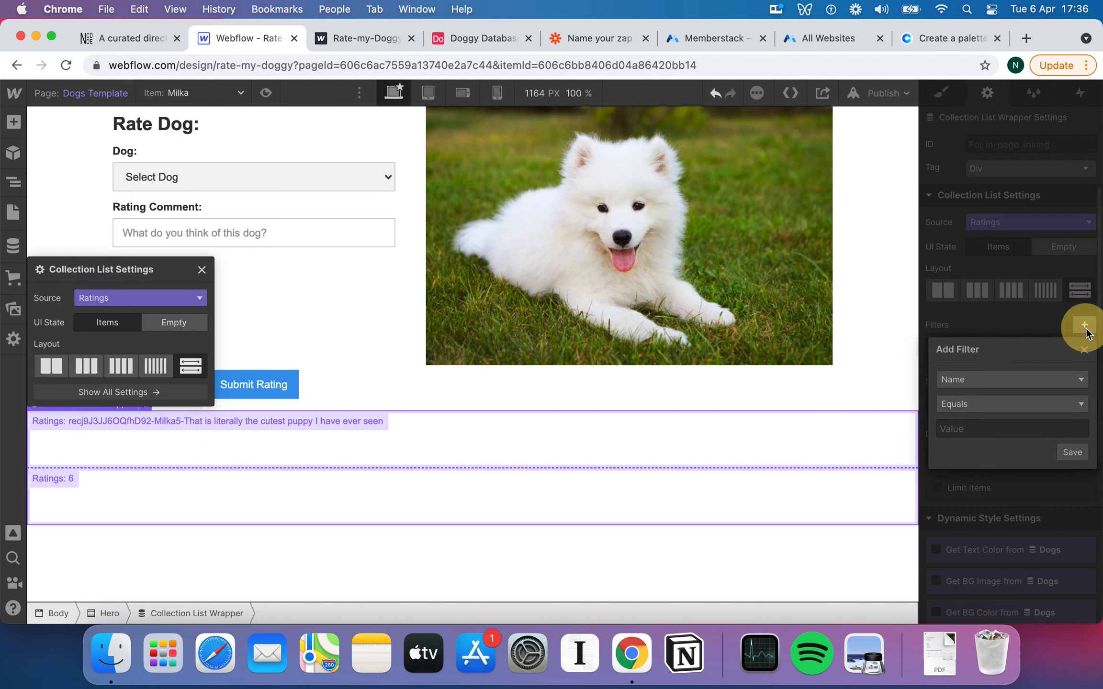
left_click(1000, 380)
scroll(998, 454, "down", 1)
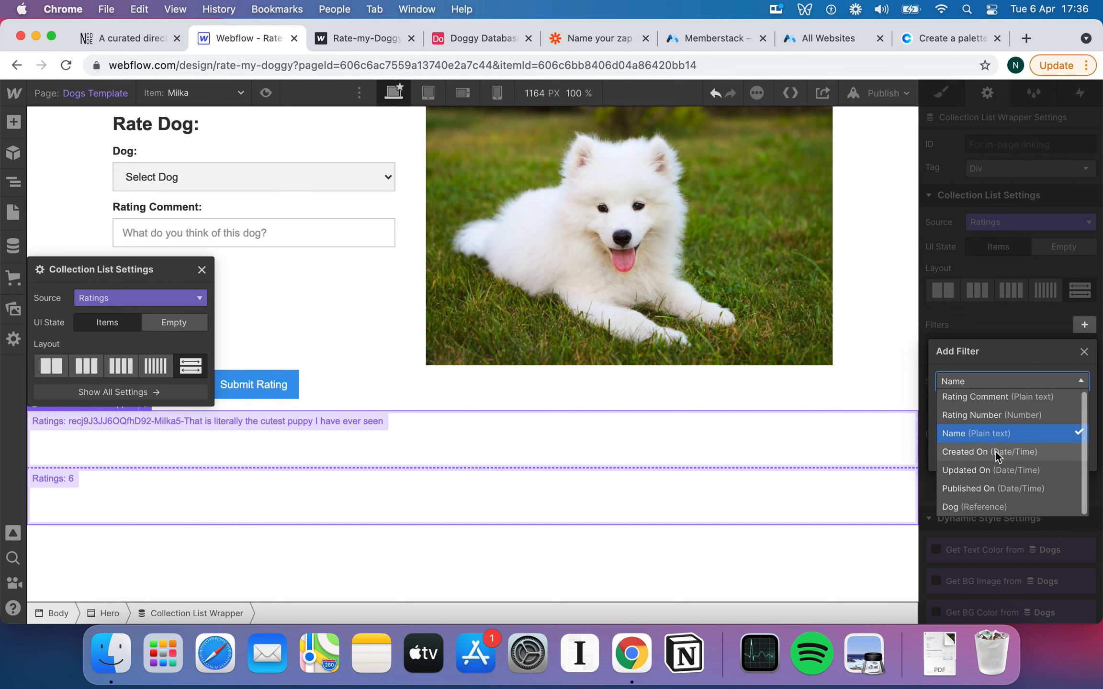
left_click(992, 507)
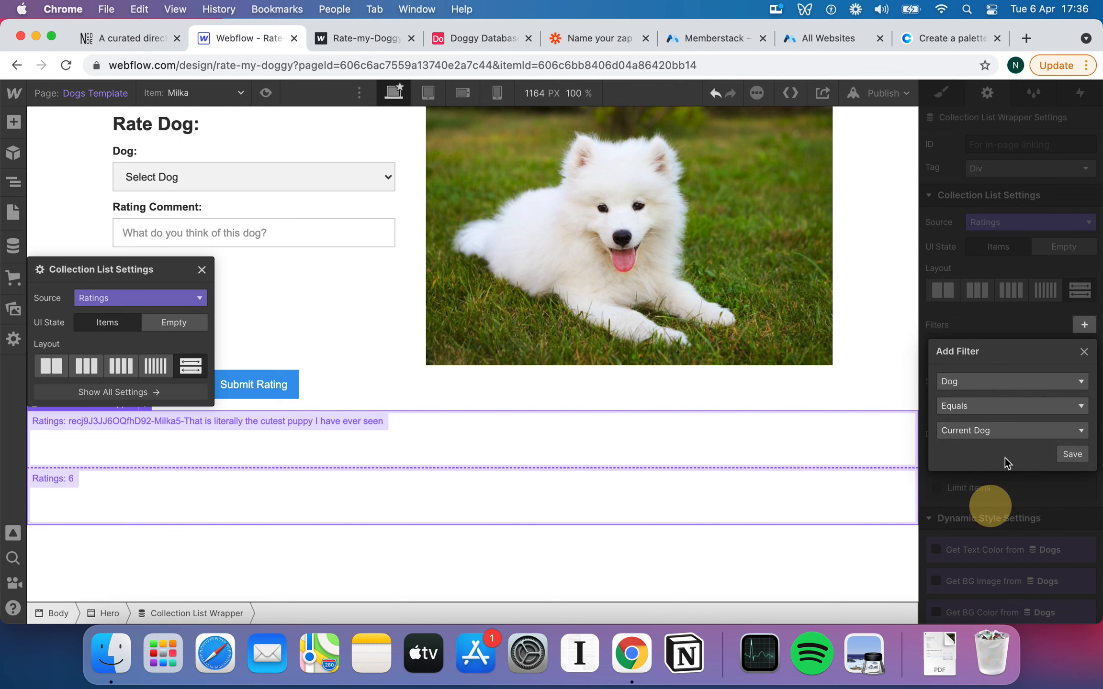
left_click(1070, 455)
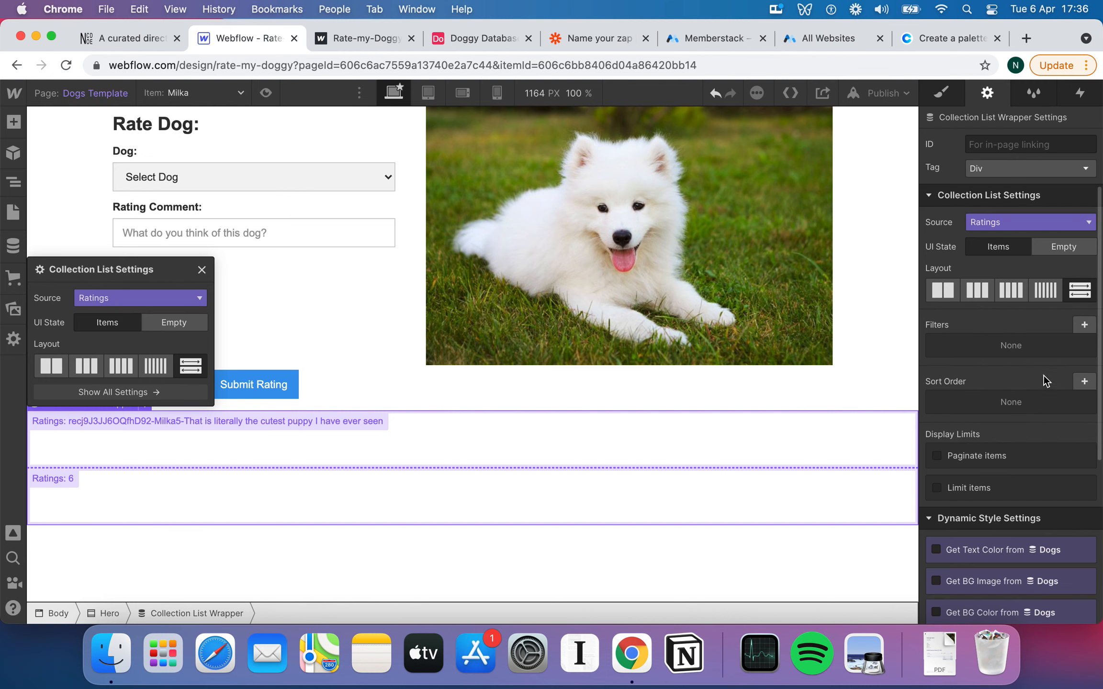
Filter the ratings Collection List by Dog Equals Current Dog and save the filter.
left_click(1075, 327)
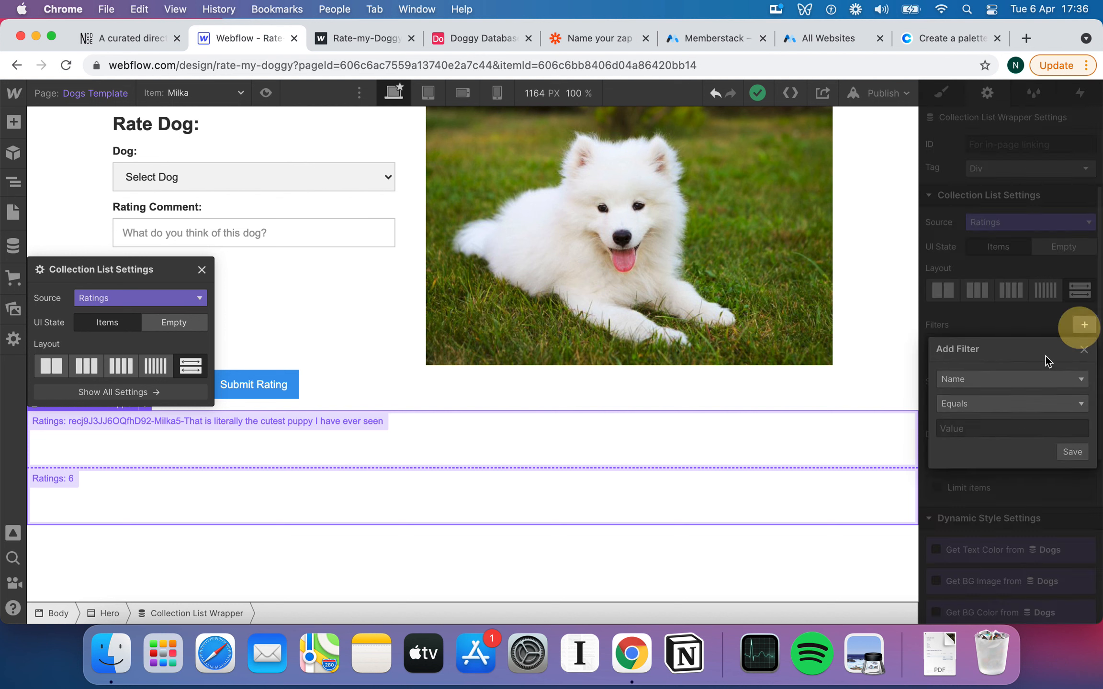
left_click(979, 384)
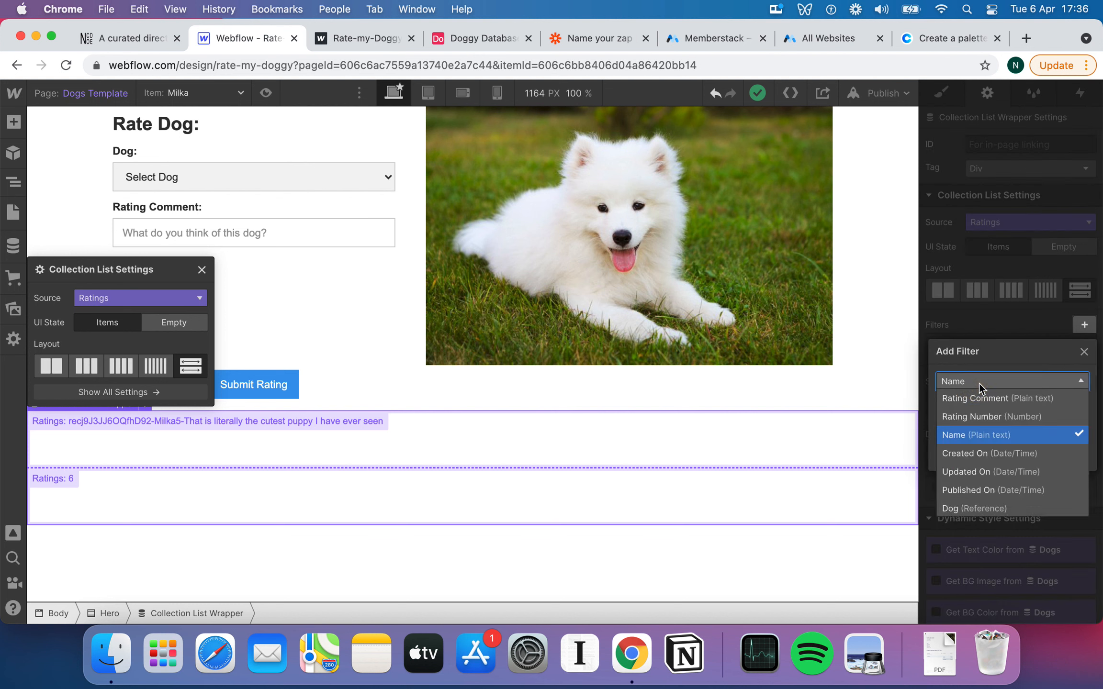
left_click(993, 502)
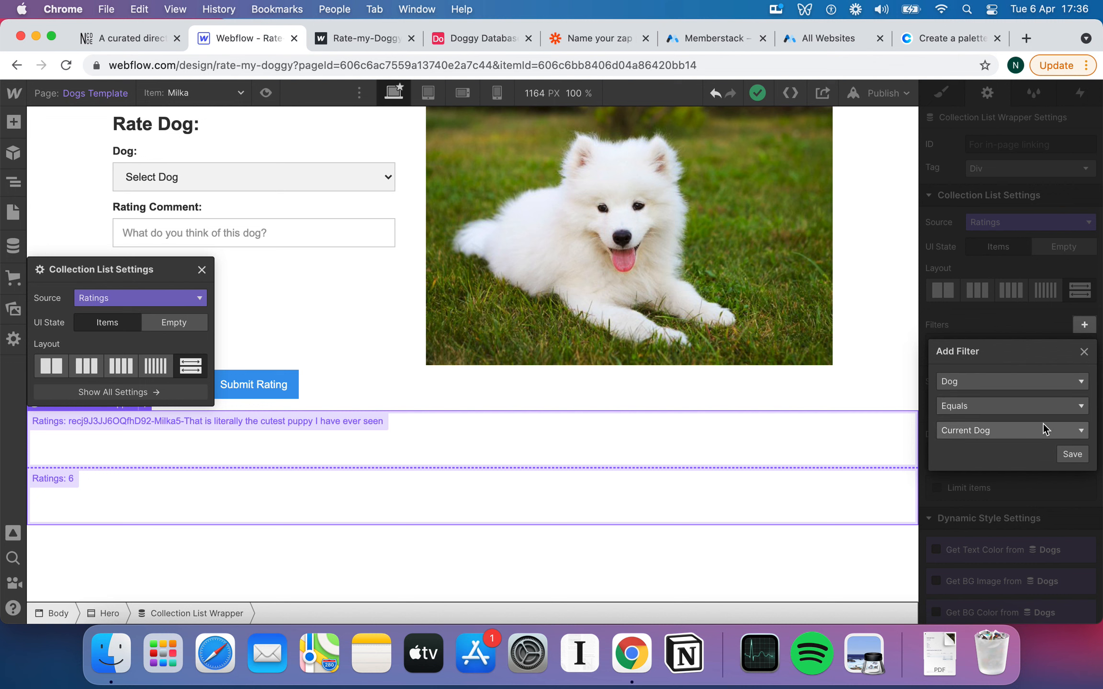
left_click(1074, 455)
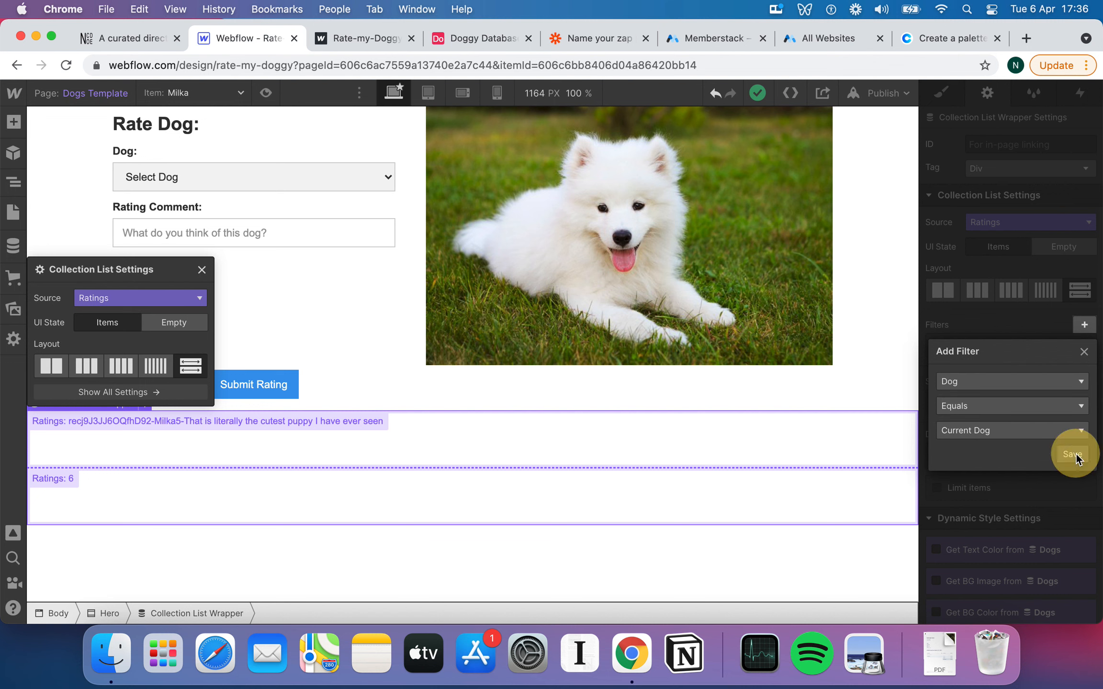
Add an H3 heading inside the ratings collection item and take its text from the Rating Comment field.
left_click(392, 438)
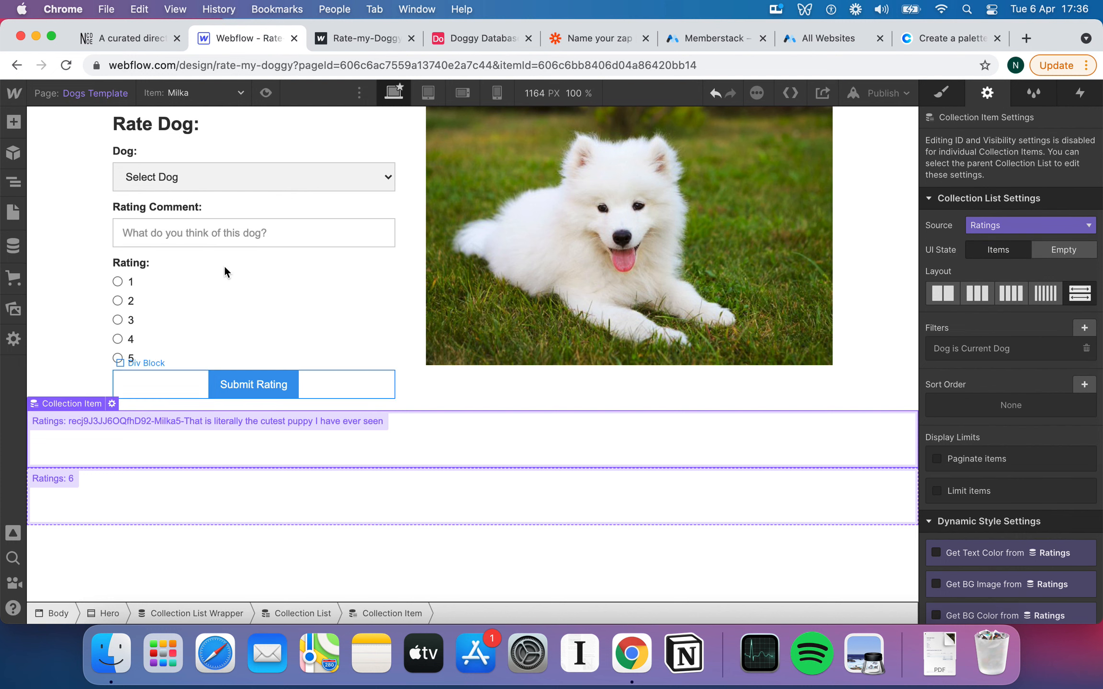
left_click(13, 122)
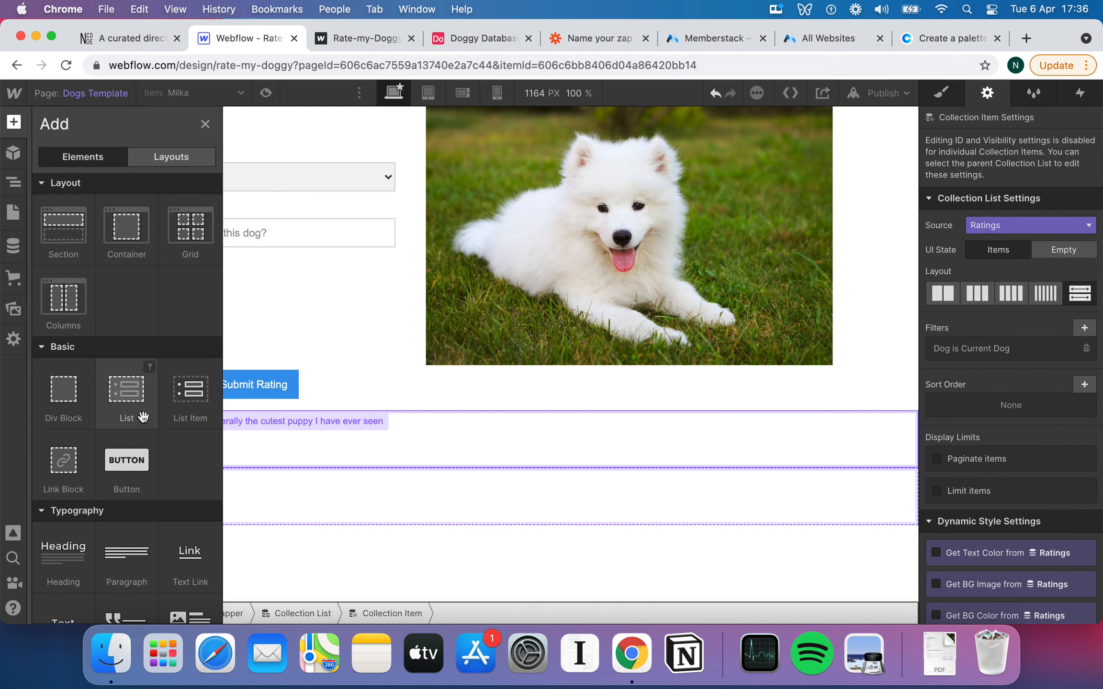
scroll(136, 418, "down", 5)
left_click_drag(63, 341, 266, 446)
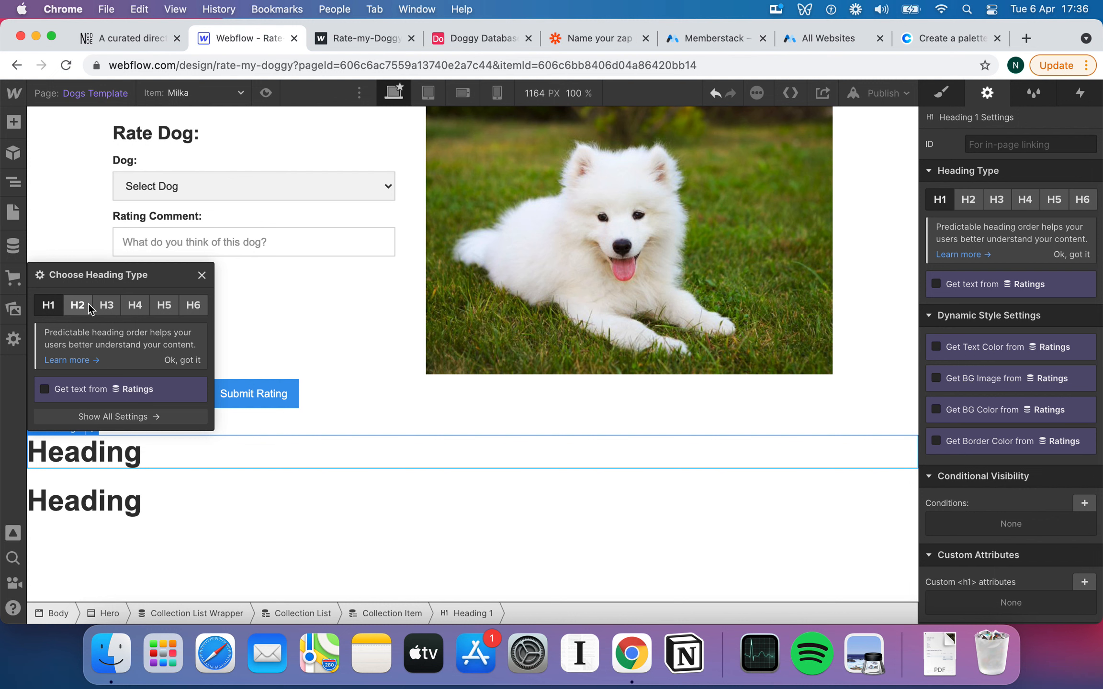
left_click(106, 305)
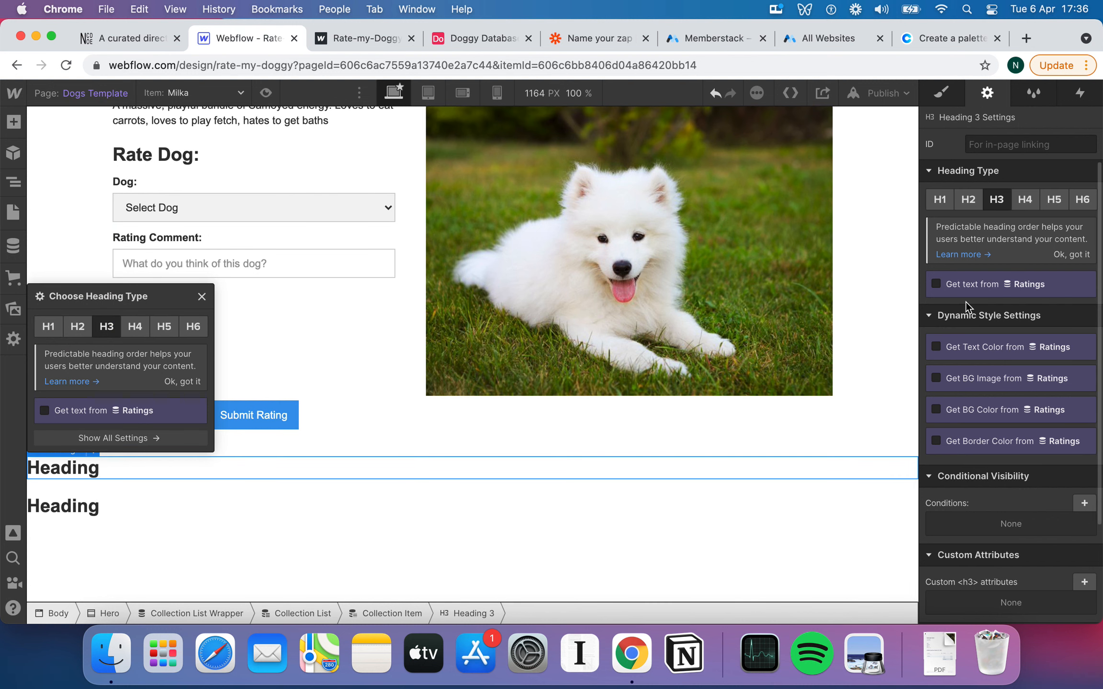
left_click(977, 303)
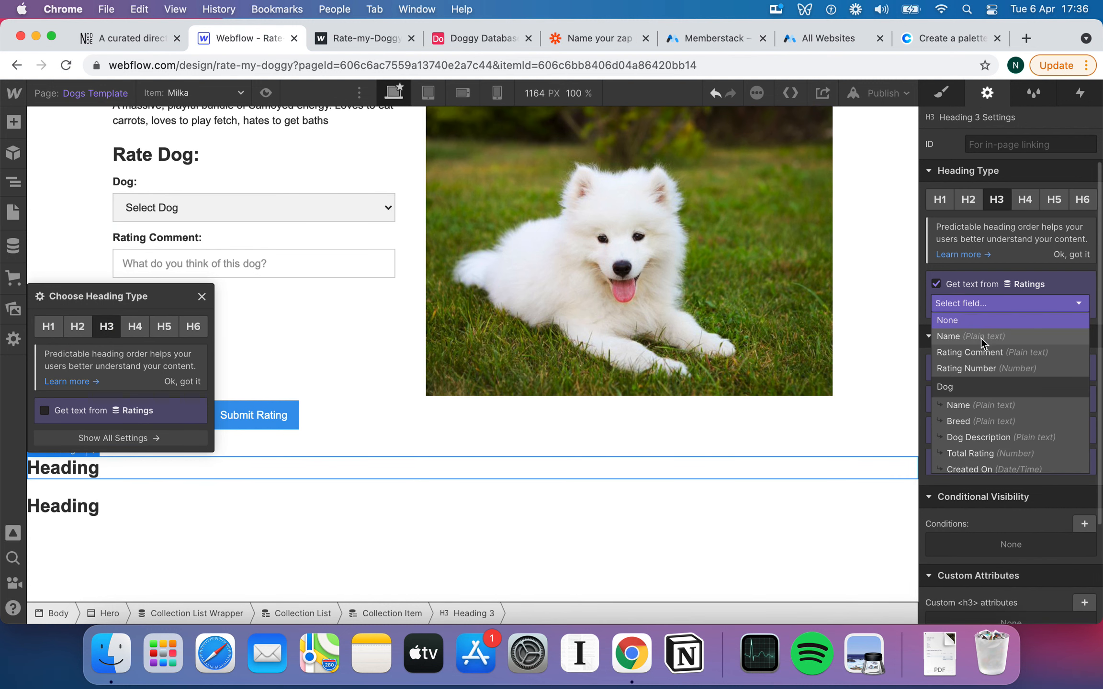
left_click(970, 352)
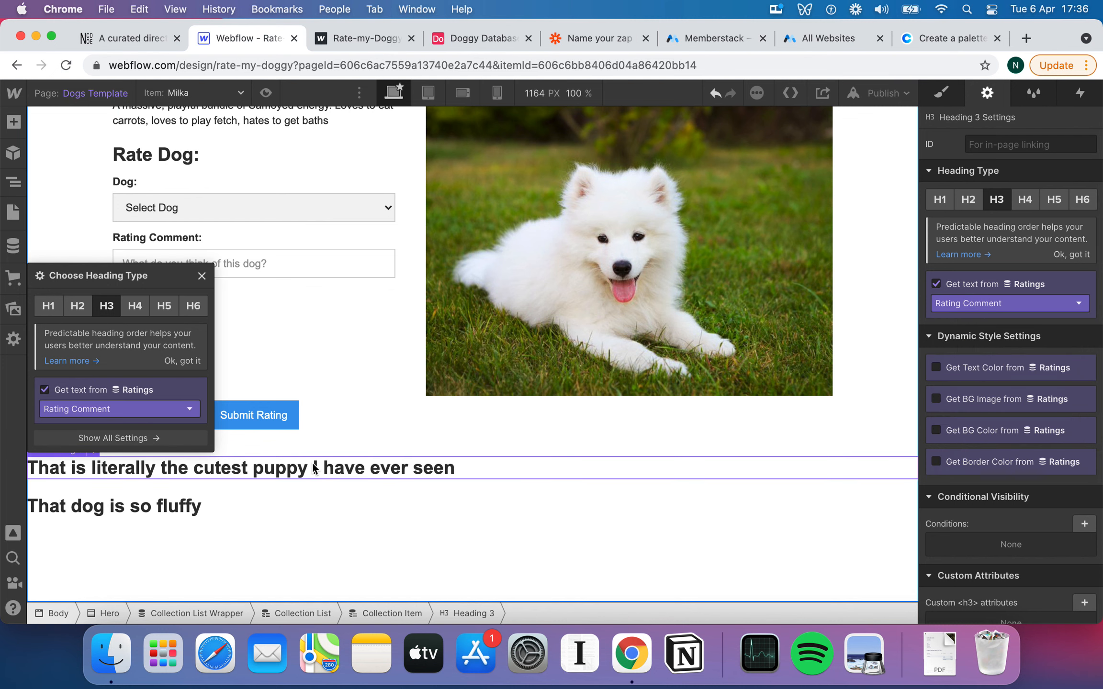
Return to the CMS Ratings collection and check the comment and dog fields of the item named 6.
left_click(236, 492)
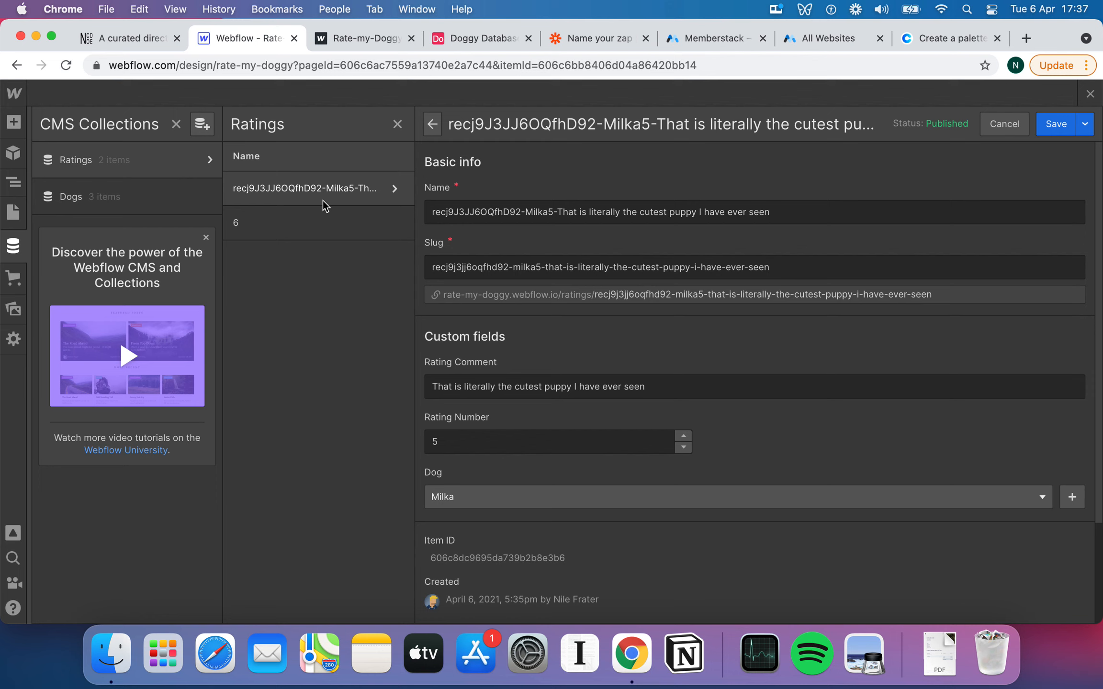
left_click(290, 217)
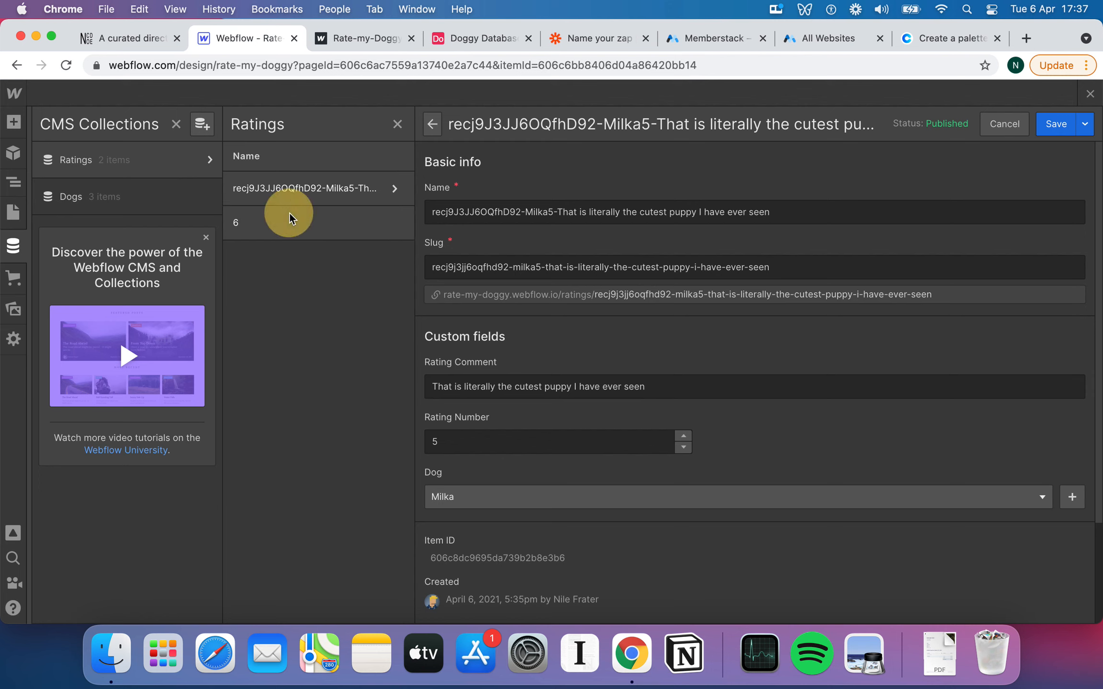
scroll(596, 414, "down", 3)
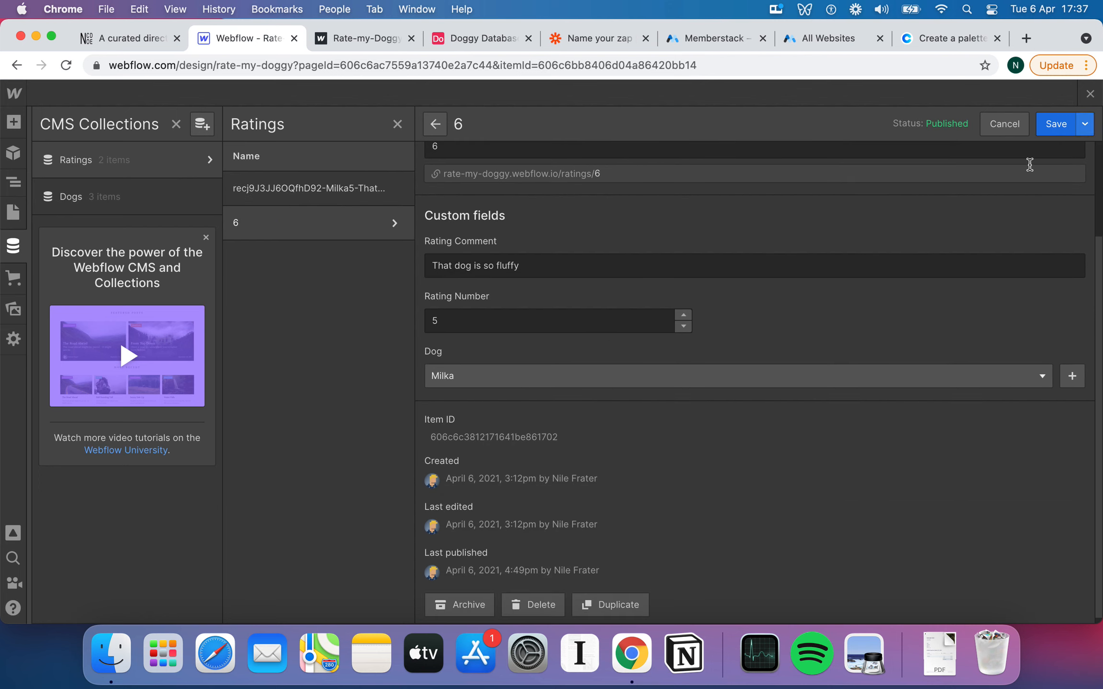
Assign the rating item named 6 to the dog Mocha, save it, and return to the page canvas.
left_click(852, 369)
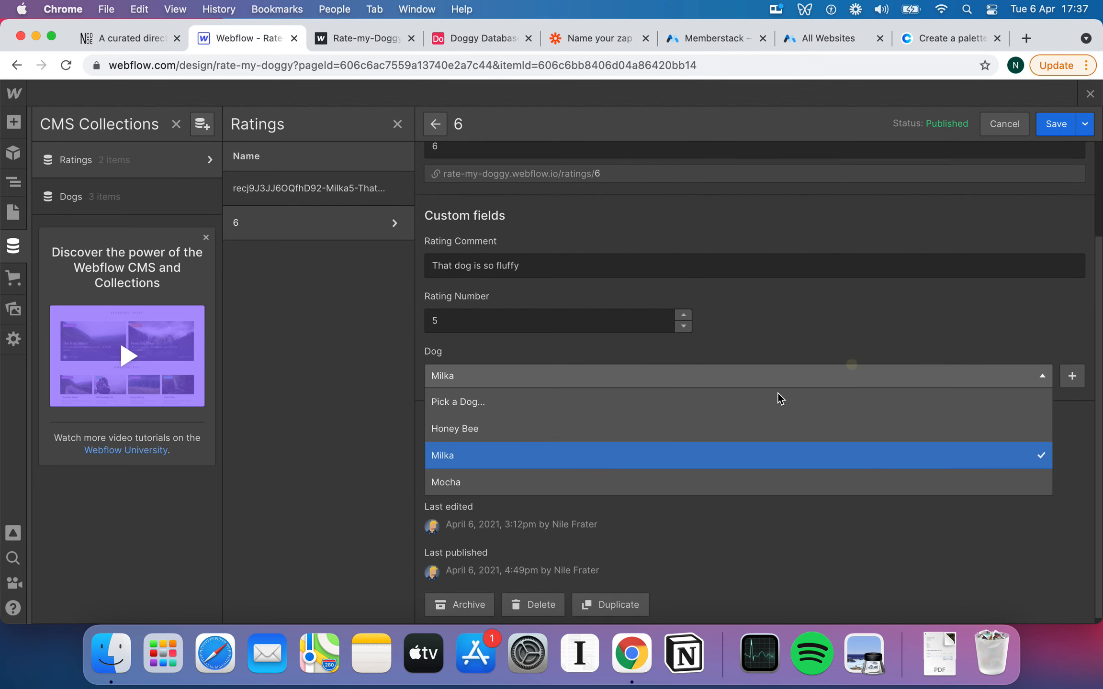
left_click(647, 486)
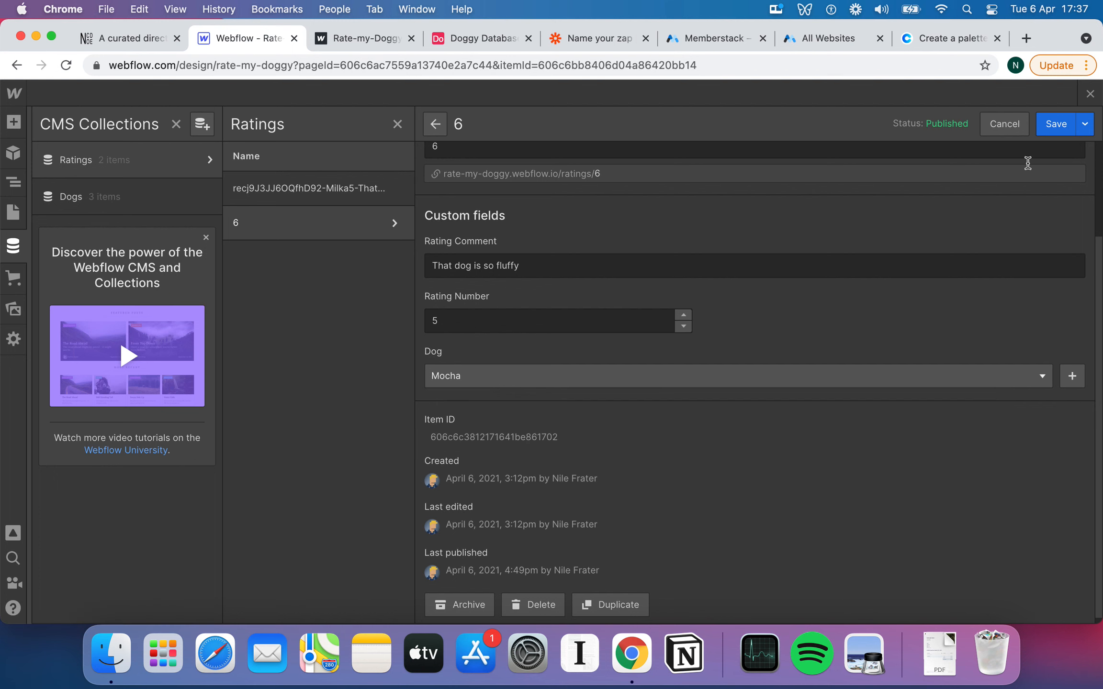
left_click(1048, 126)
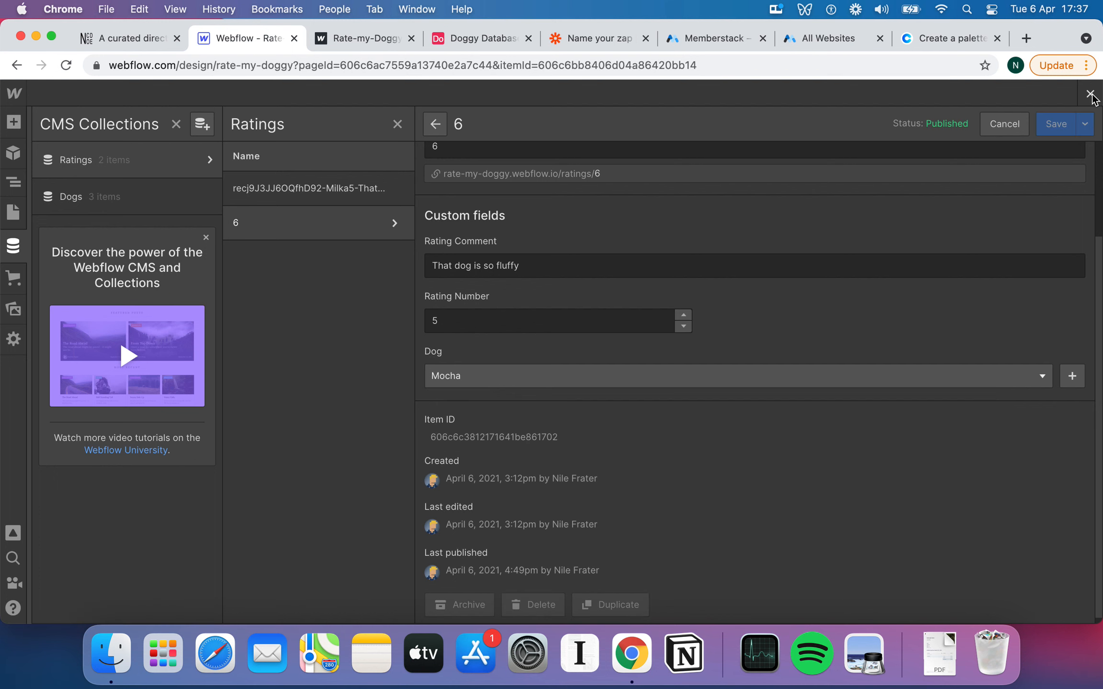
left_click(1090, 94)
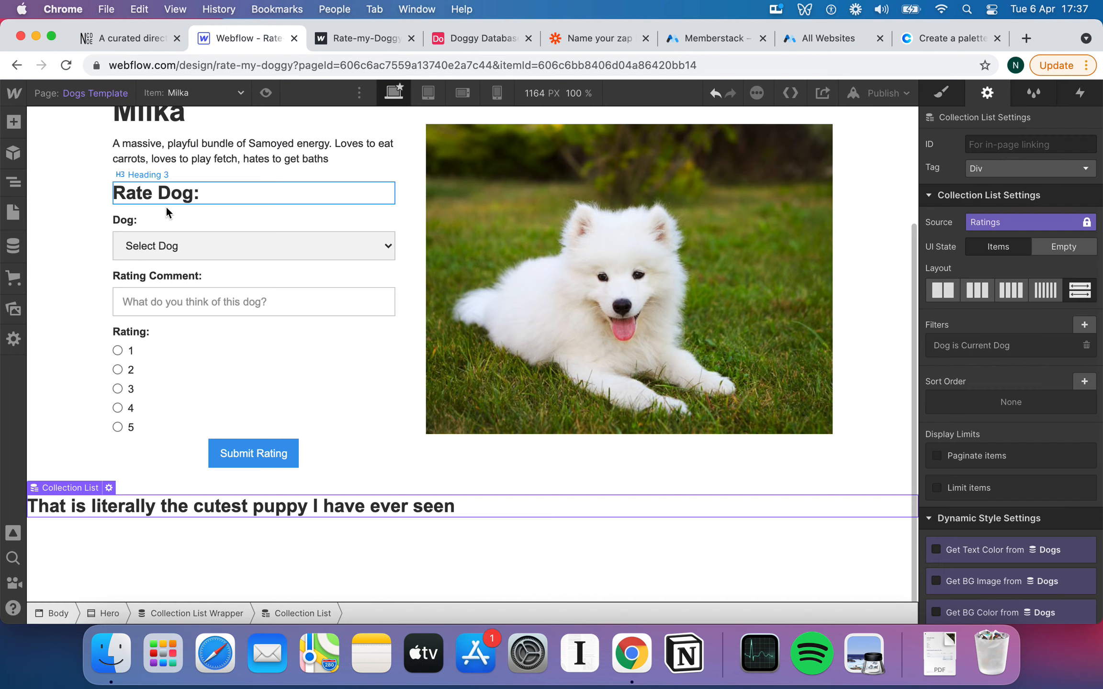
Preview the Dogs Template page for Mocha and for Milka, checking the ratings listed below each dog's form.
left_click(225, 96)
left_click(195, 148)
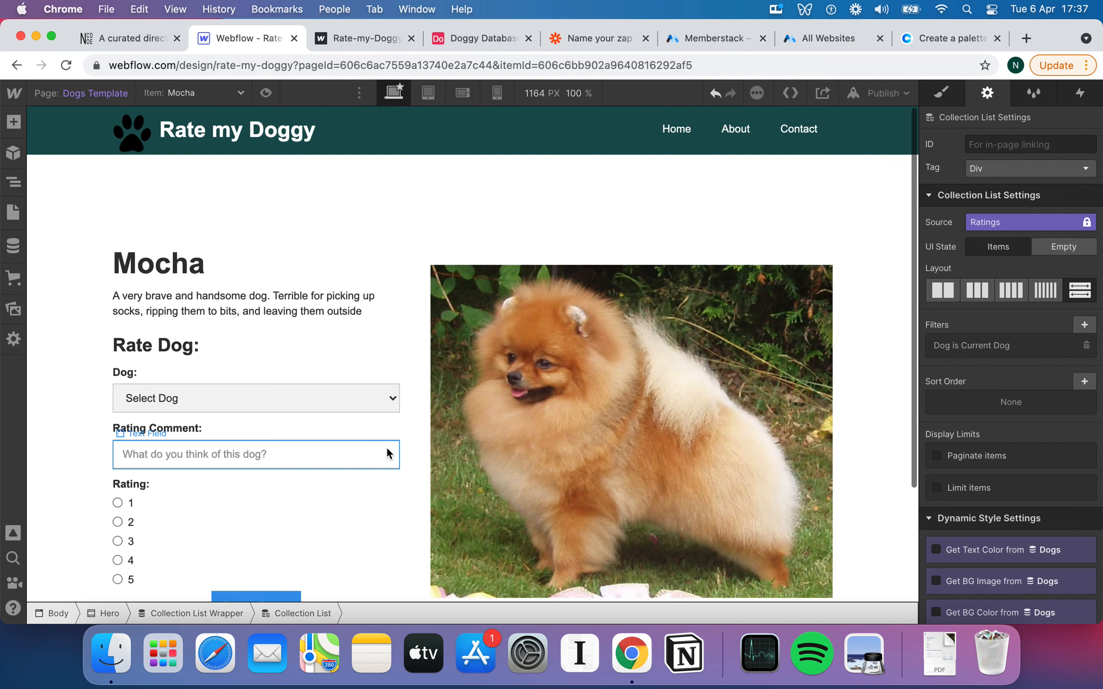
scroll(387, 449, "down", 4)
scroll(357, 240, "up", 4)
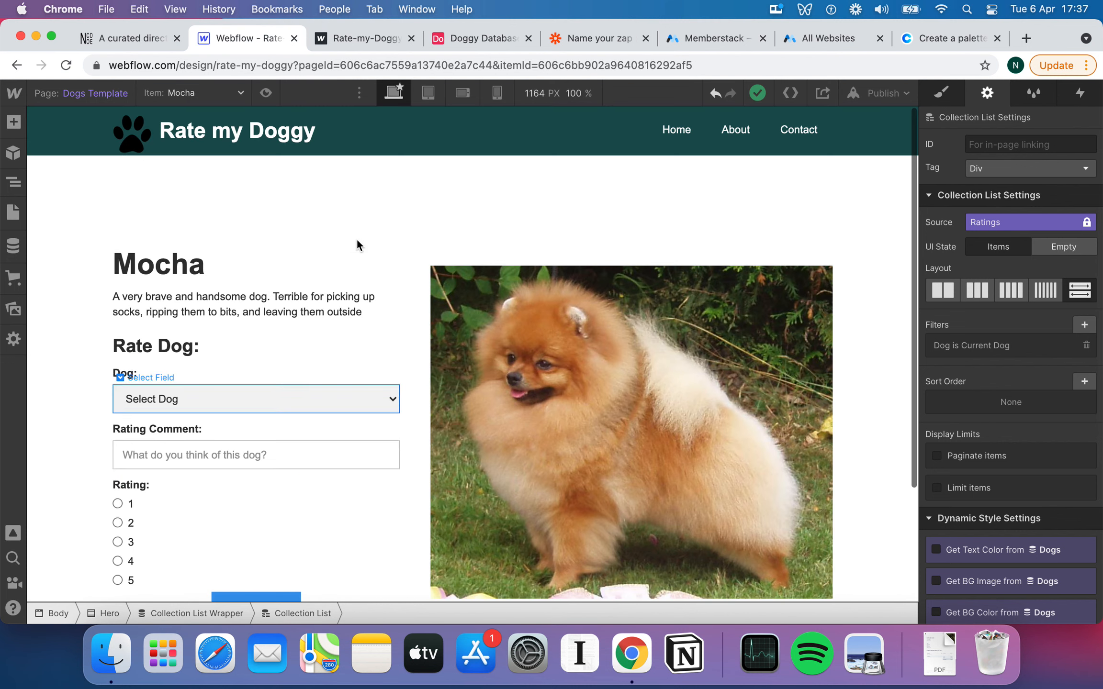
left_click(232, 92)
left_click(203, 130)
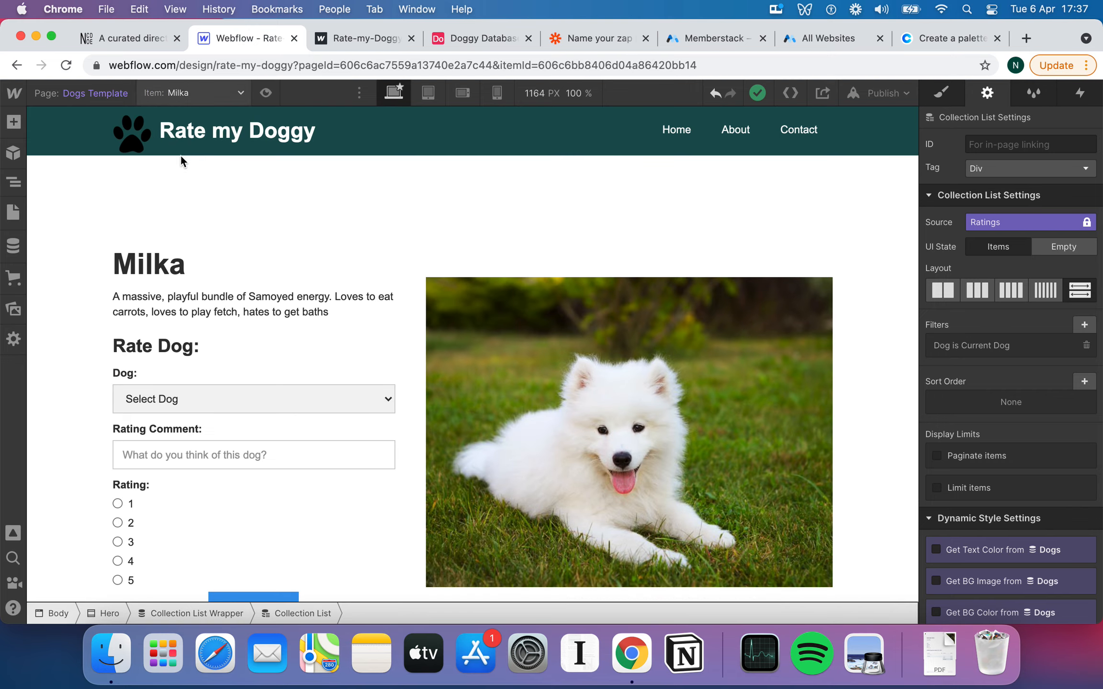
scroll(203, 252, "down", 3)
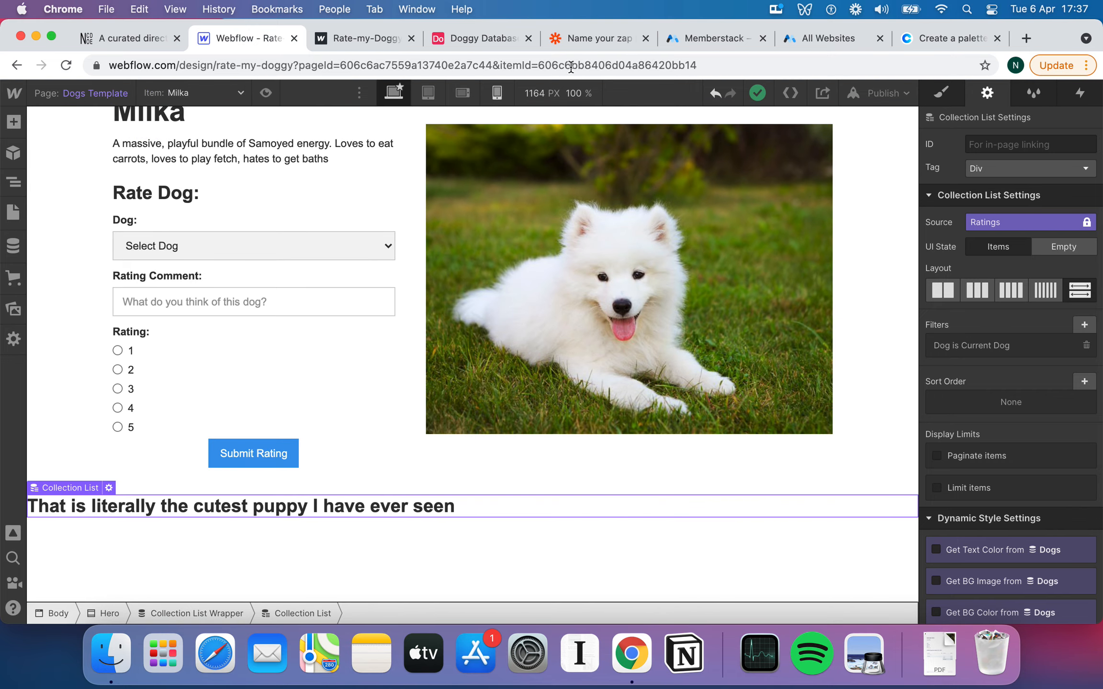
Switch to the Zap in Zapier and review the test data of its Create Live Item action.
left_click(596, 34)
scroll(529, 356, "down", 2)
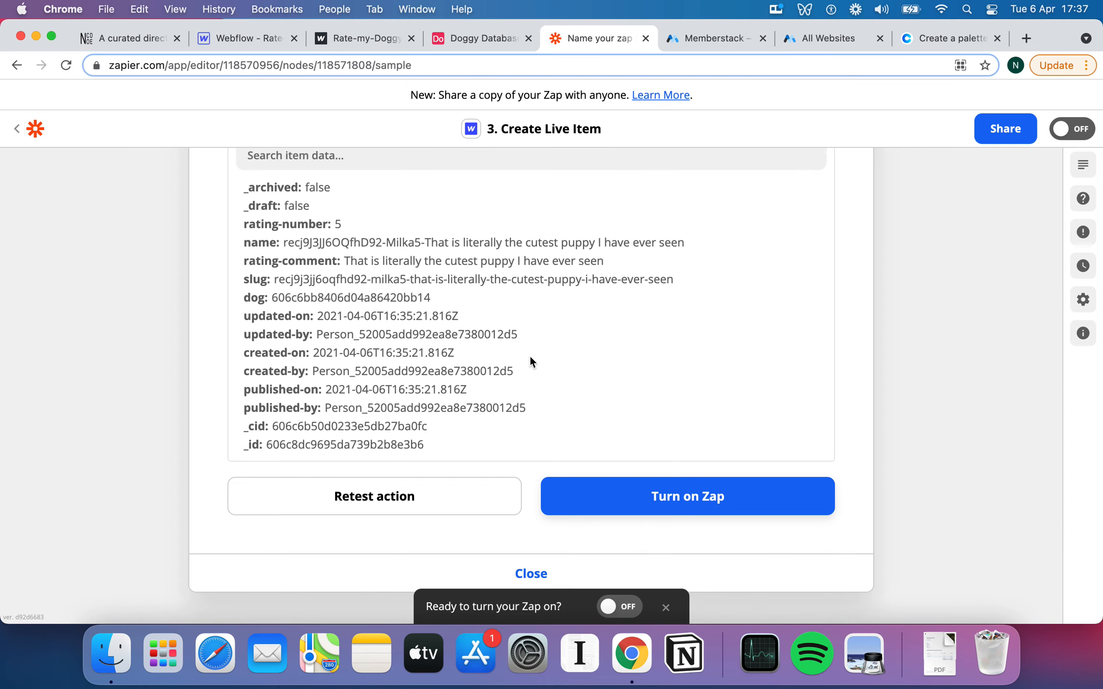
scroll(531, 362, "up", 5)
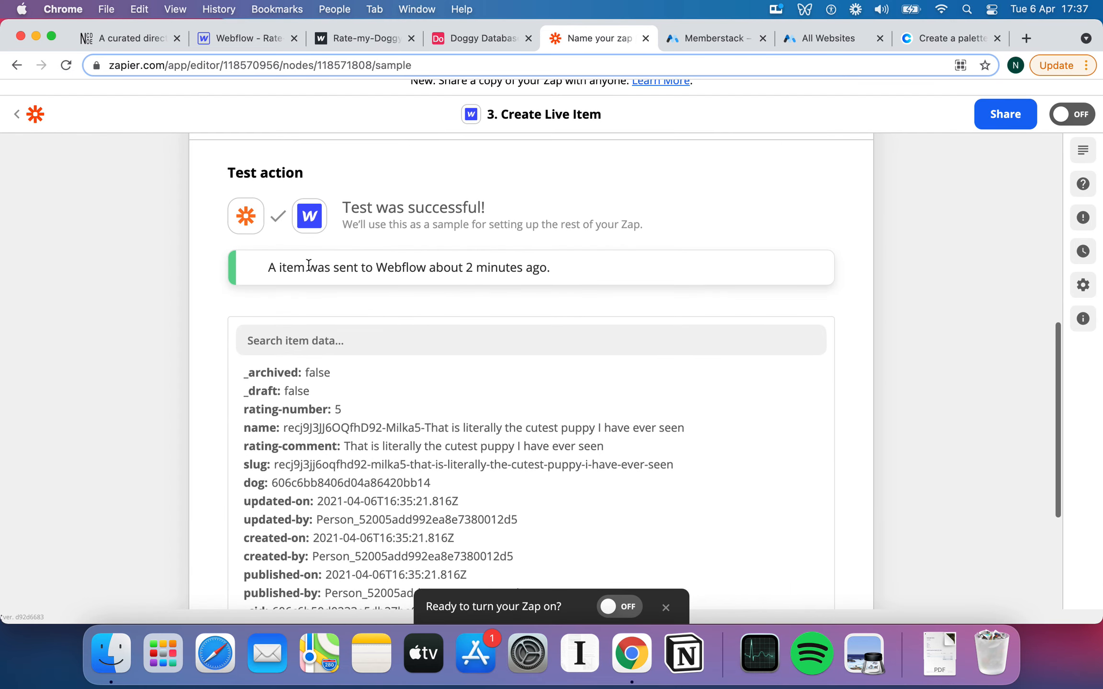
scroll(297, 261, "down", 3)
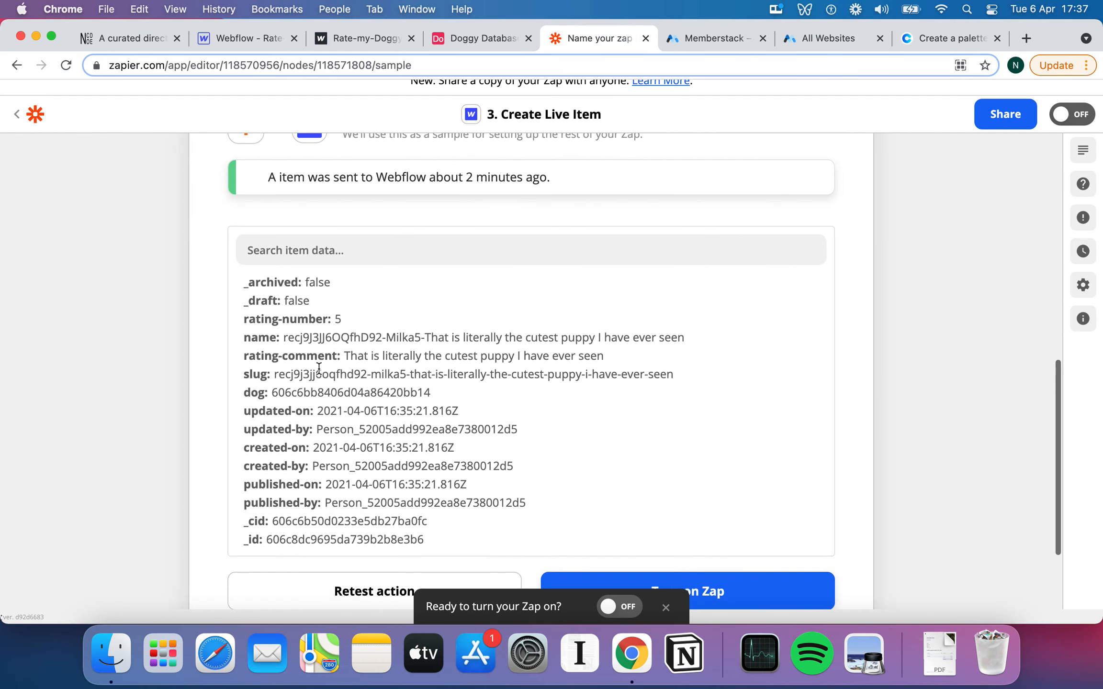
Review the test item data sent to Webflow, especially its _id, and compare it with the Ratings table in the Airtable Doggy Database.
scroll(366, 375, "down", 1)
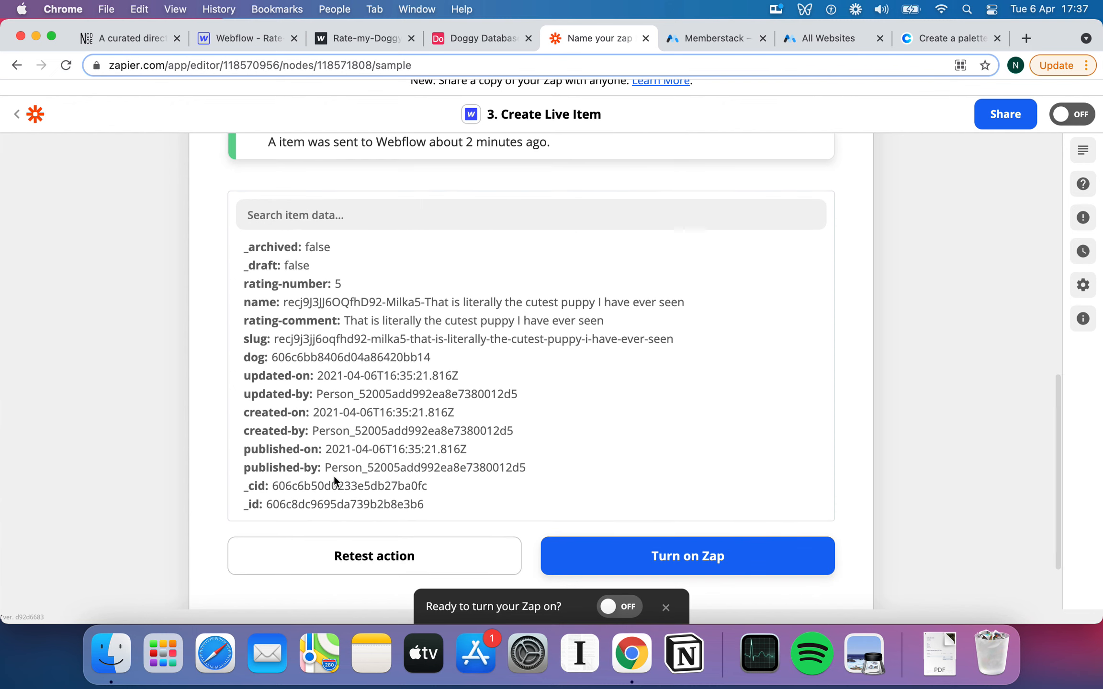
left_click(256, 506)
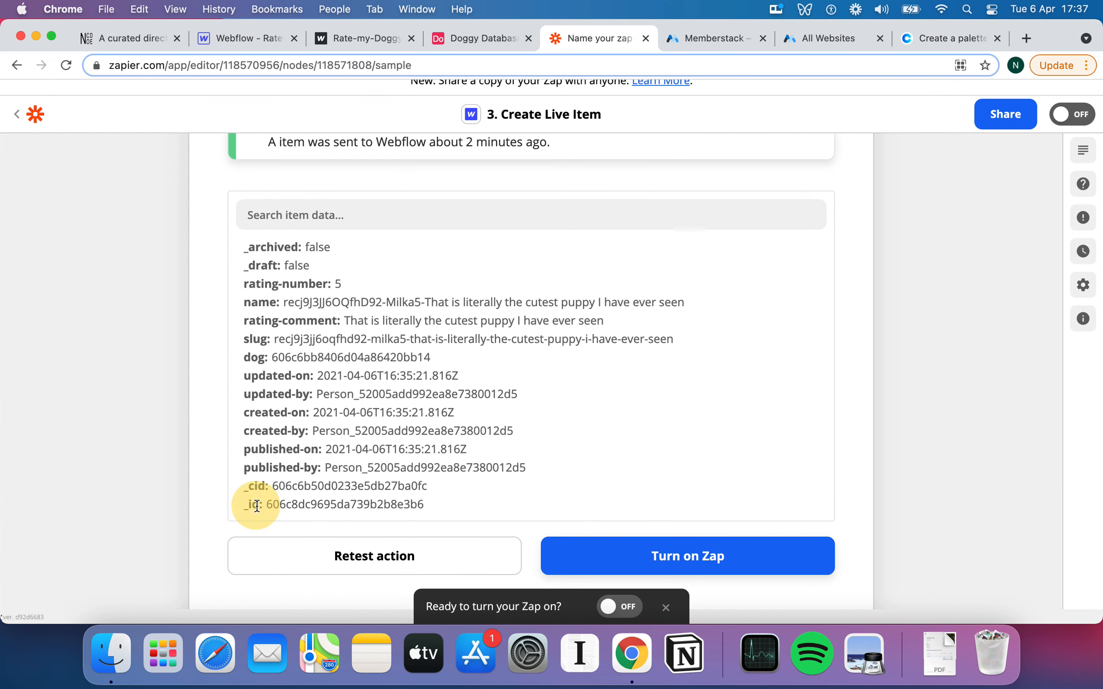
double_click(284, 505)
left_click(331, 504)
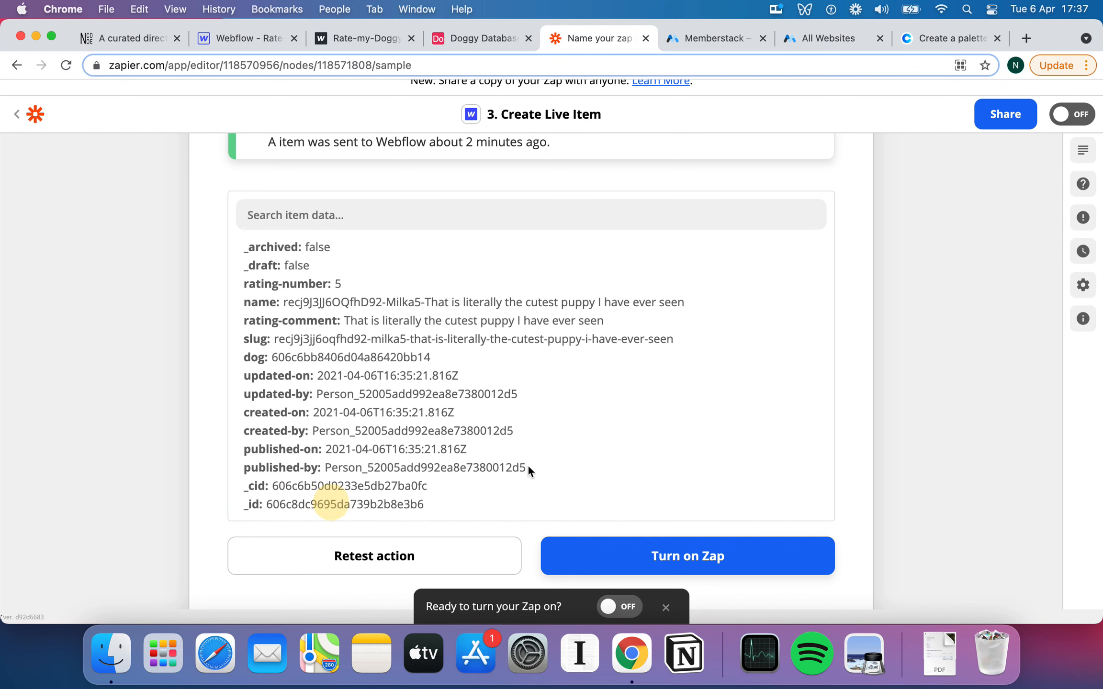
scroll(528, 464, "down", 3)
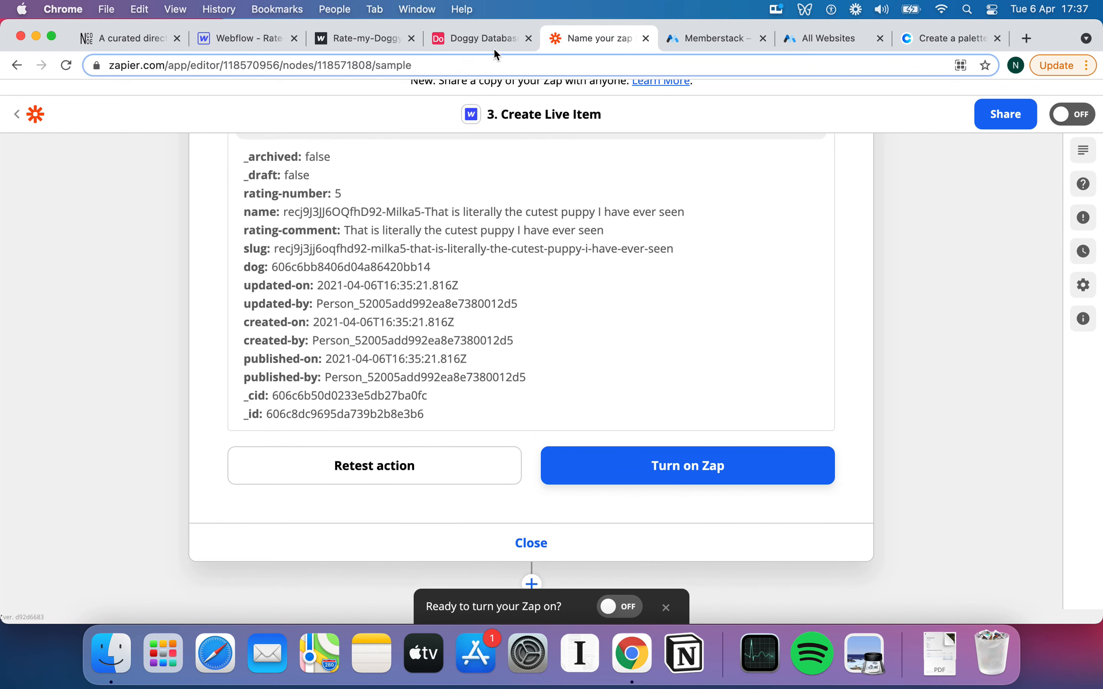
left_click(488, 36)
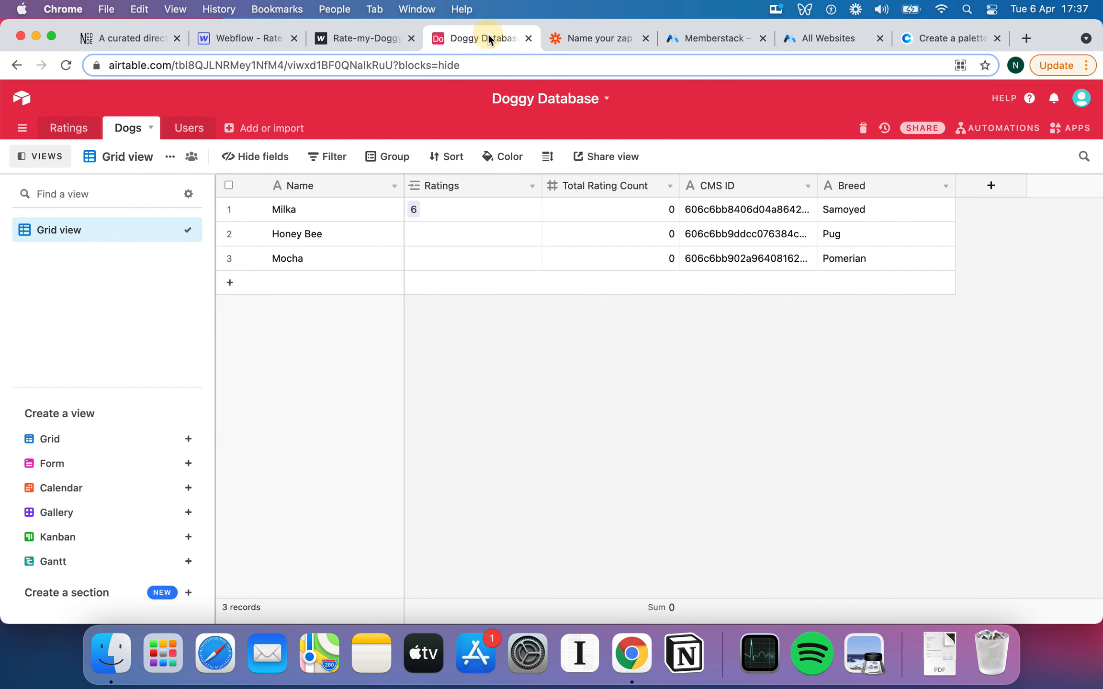
left_click(69, 128)
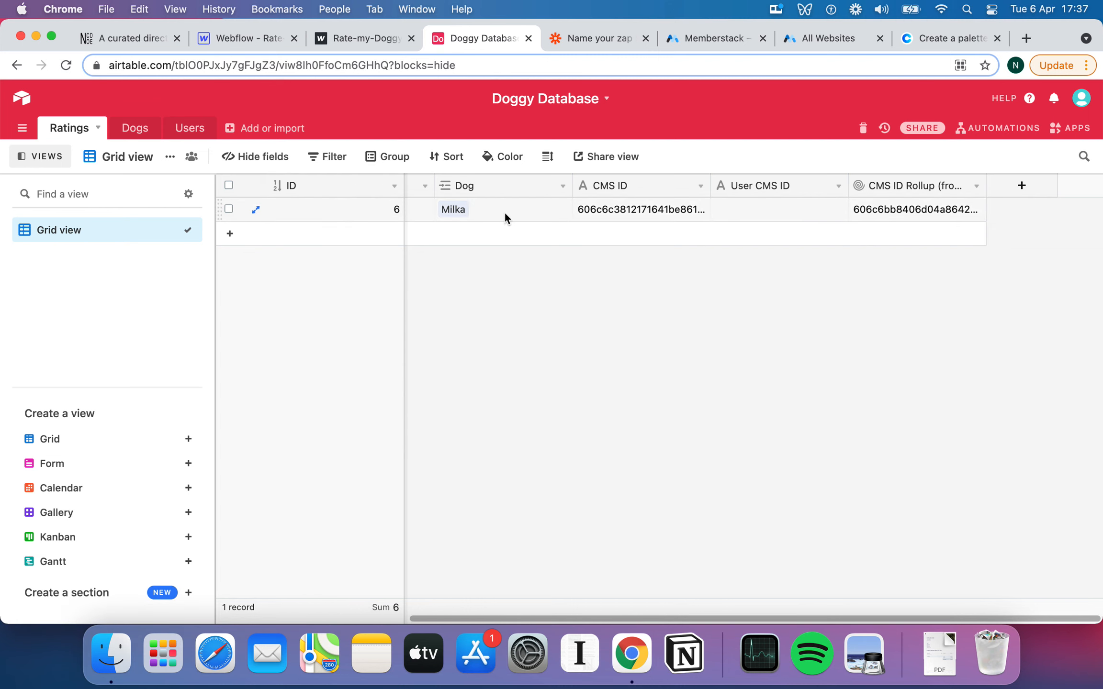
left_click(607, 40)
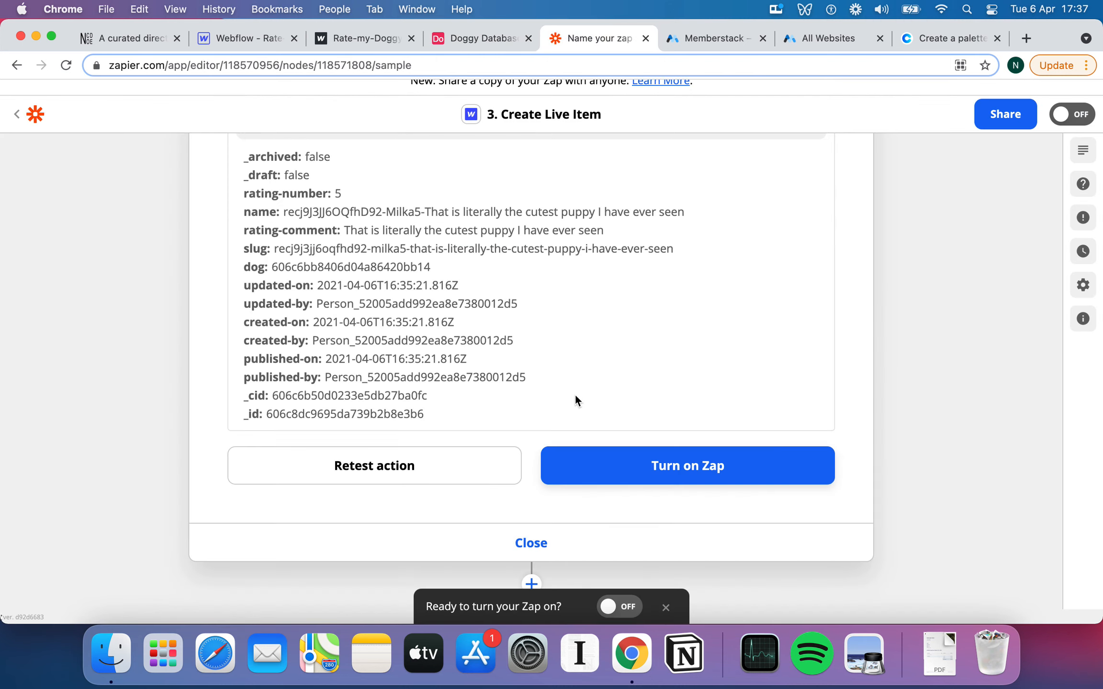
Add a fourth action to the Zap using Airtable with the Create Record event.
left_click(531, 583)
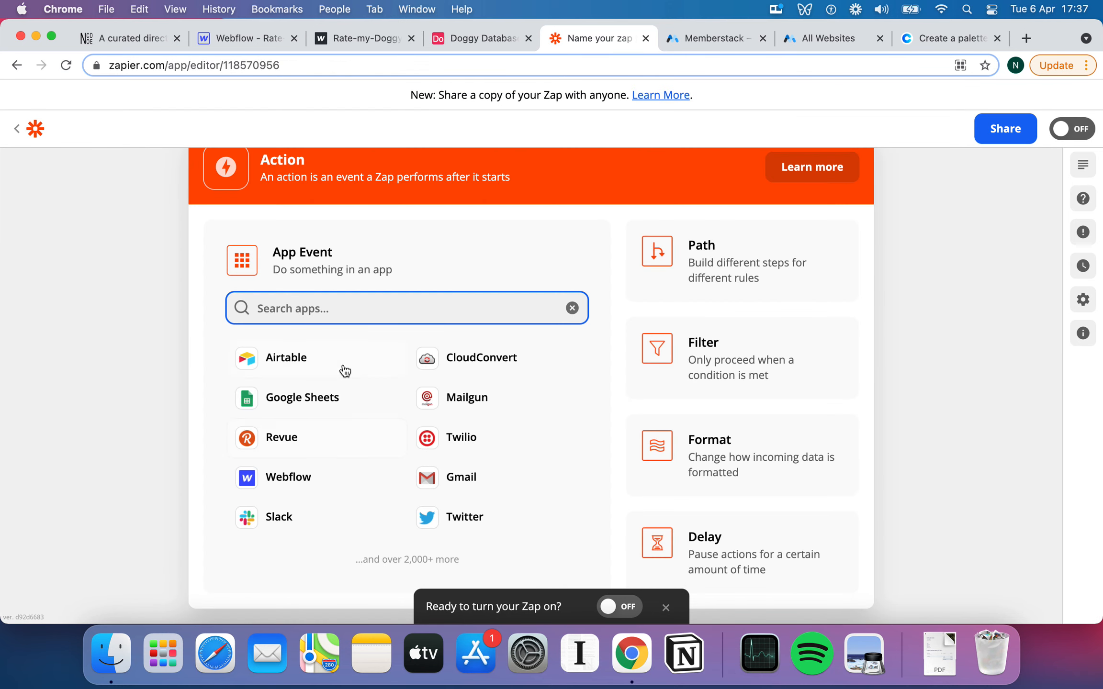
left_click(280, 358)
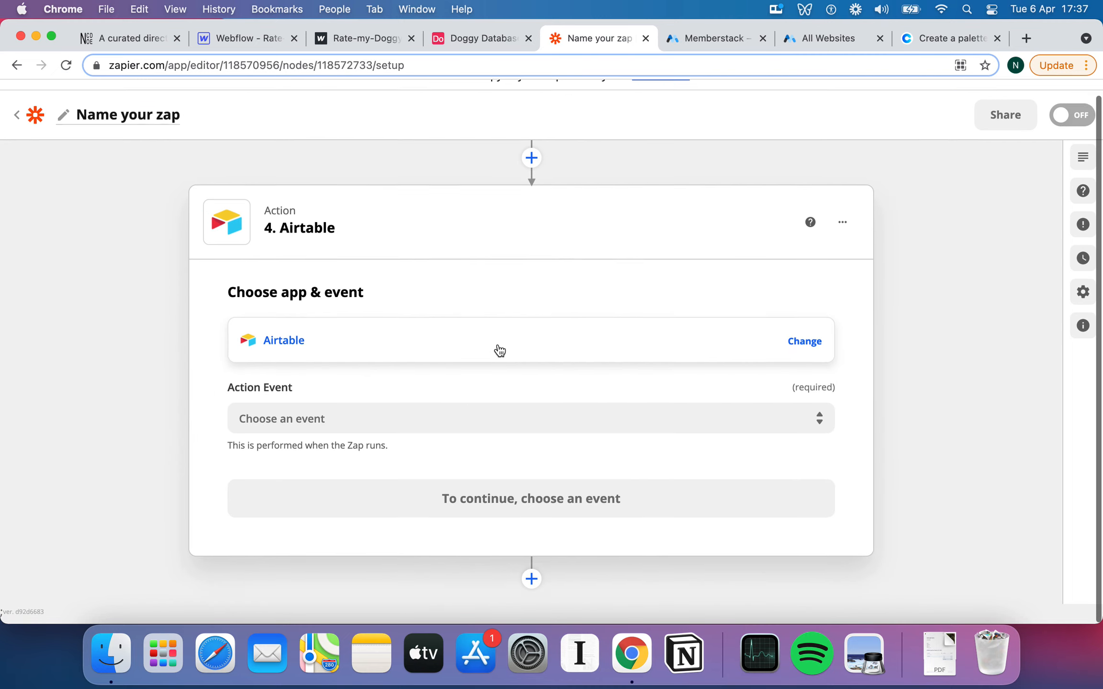
left_click(397, 417)
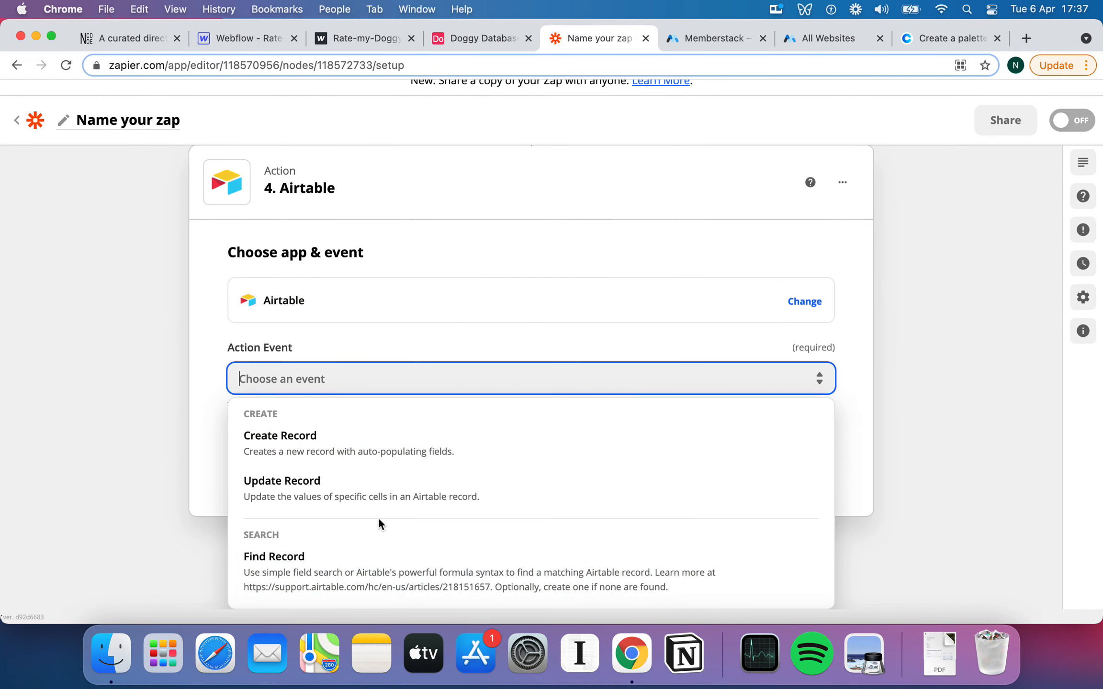
left_click(338, 437)
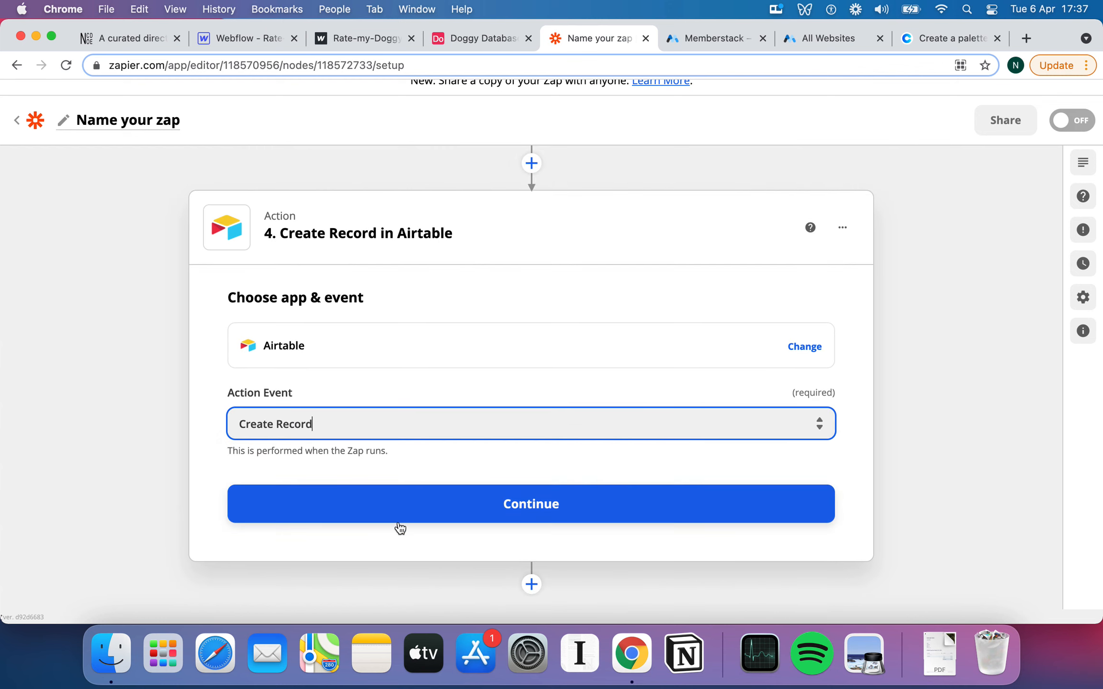
left_click(418, 522)
Select the connected Airtable account for the Create Record action and continue to the action setup.
left_click(377, 451)
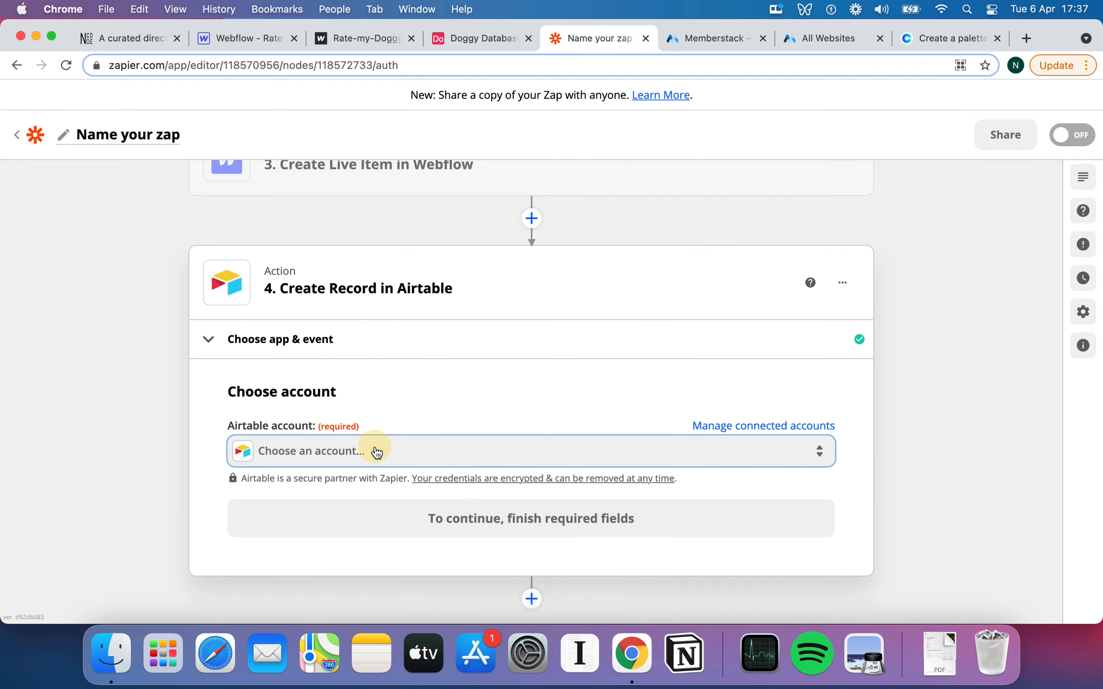
left_click(320, 577)
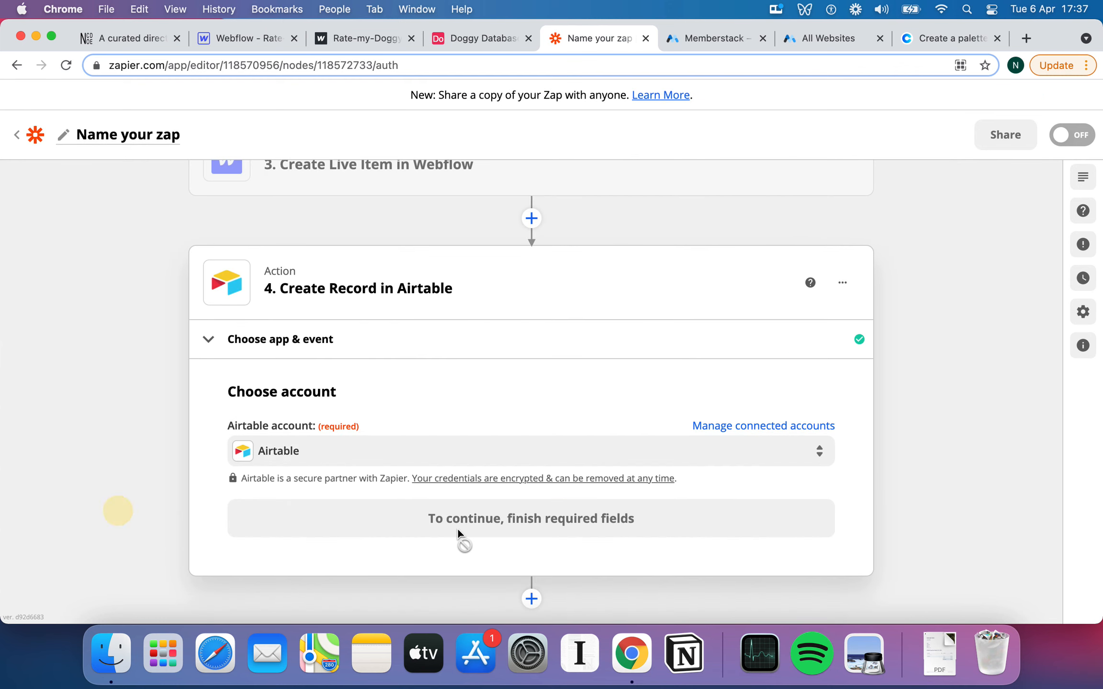
left_click(494, 528)
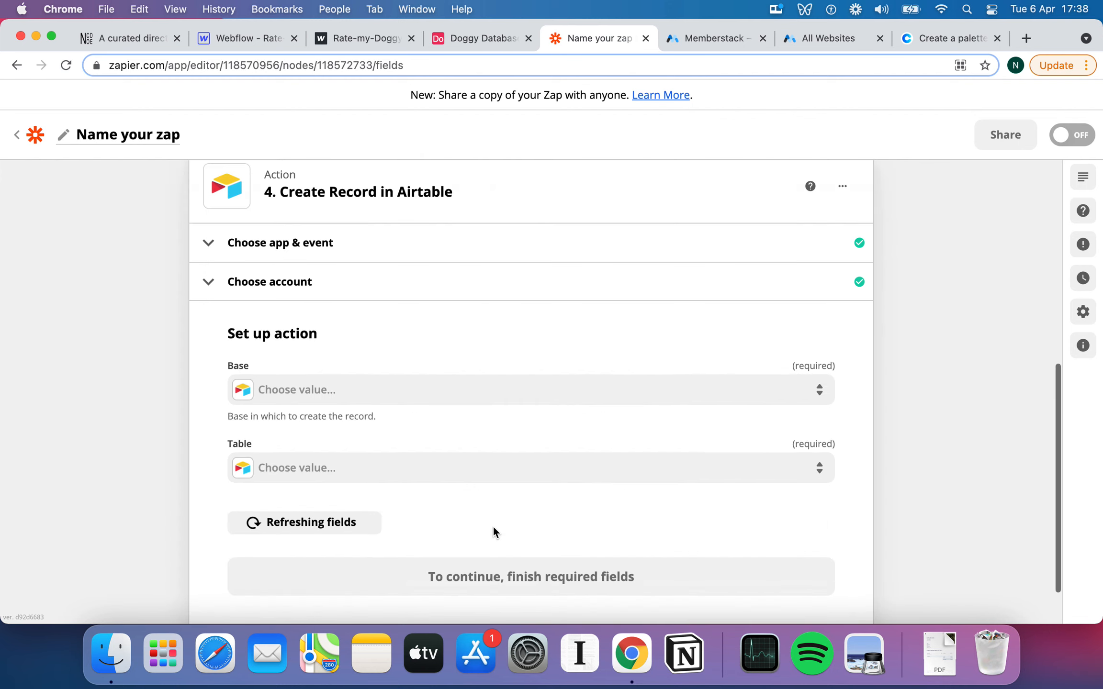
Set the action's base to Doggy Database and its table to Ratings.
left_click(320, 331)
type("Do")
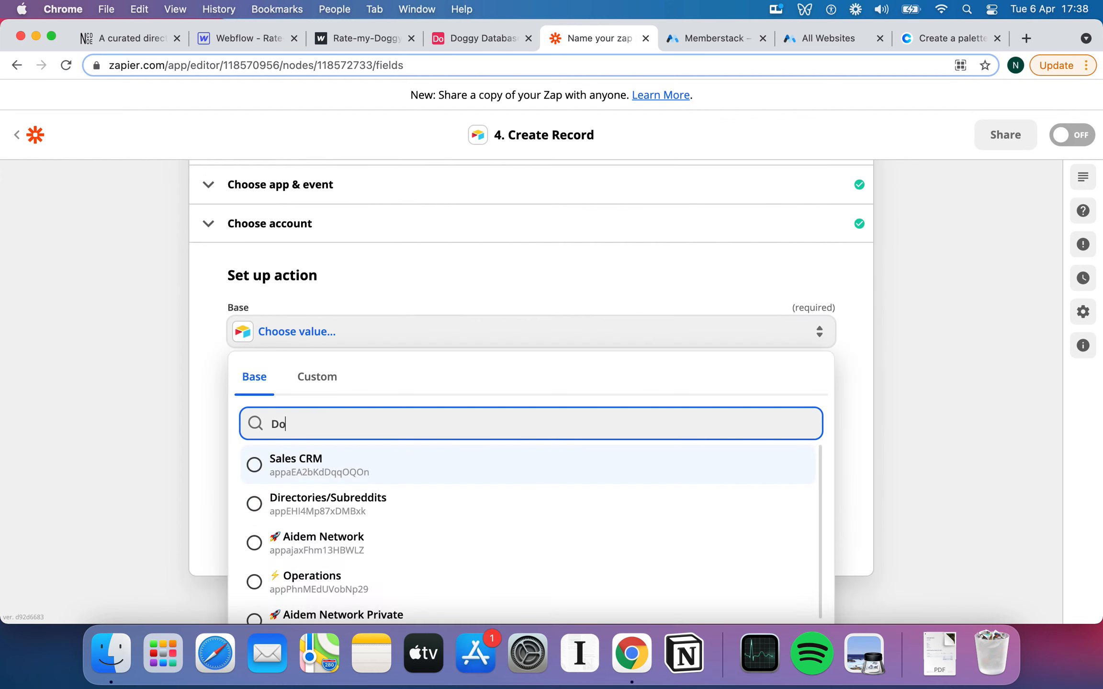
type("ggy")
left_click(357, 459)
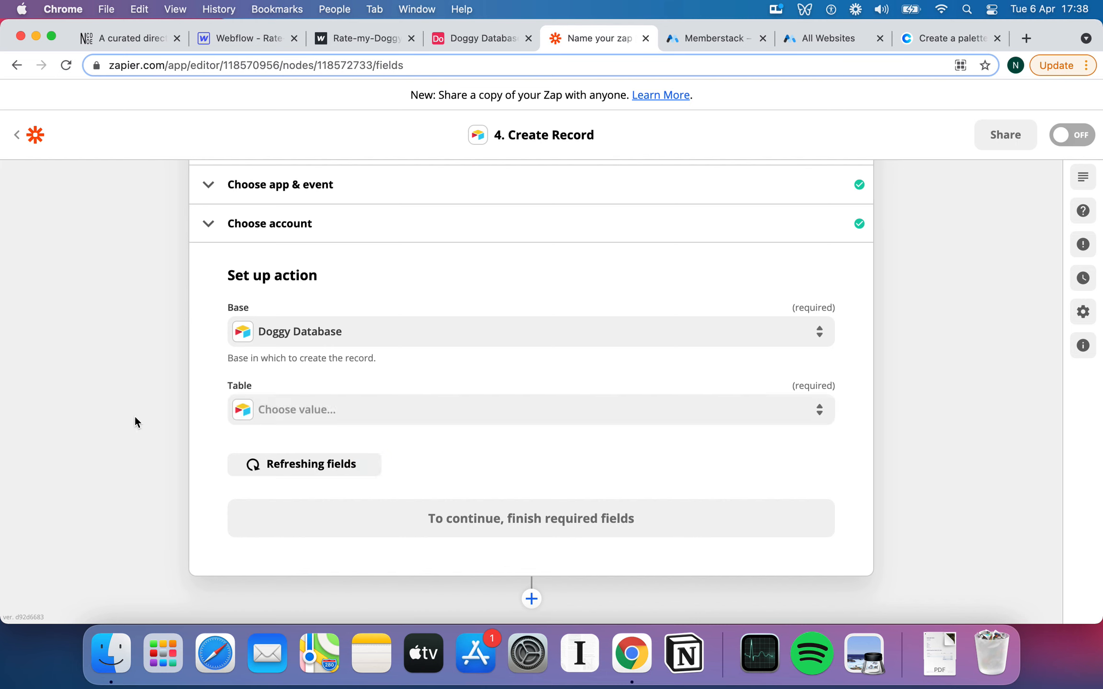
left_click(316, 410)
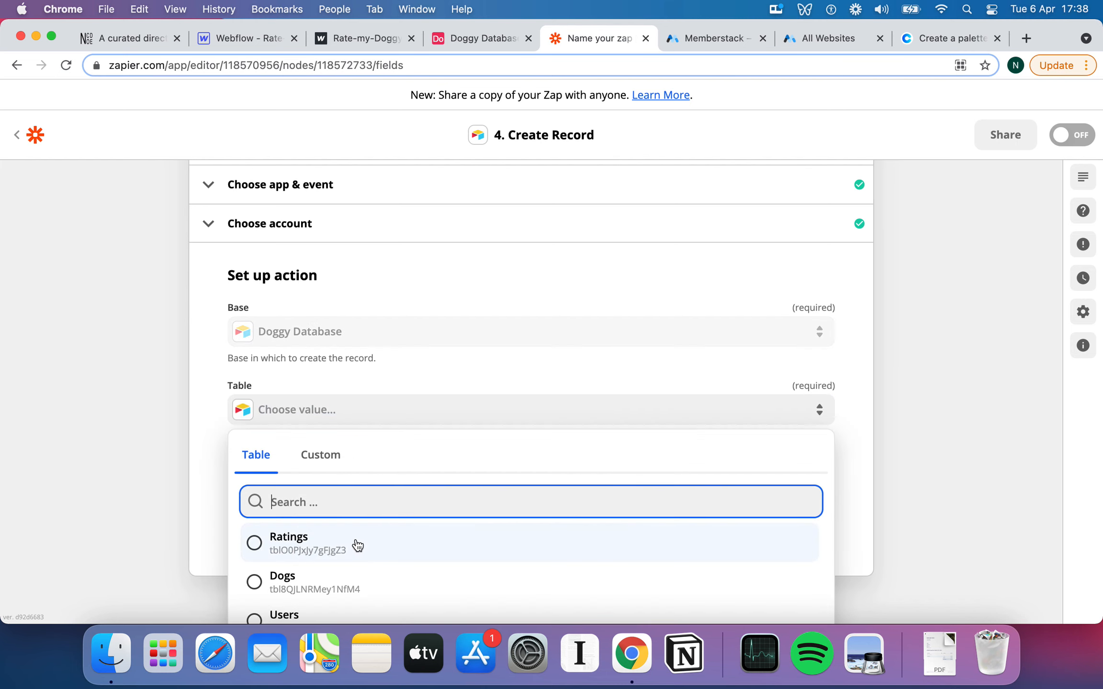
scroll(357, 546, "down", 2)
scroll(357, 546, "up", 1)
left_click(314, 484)
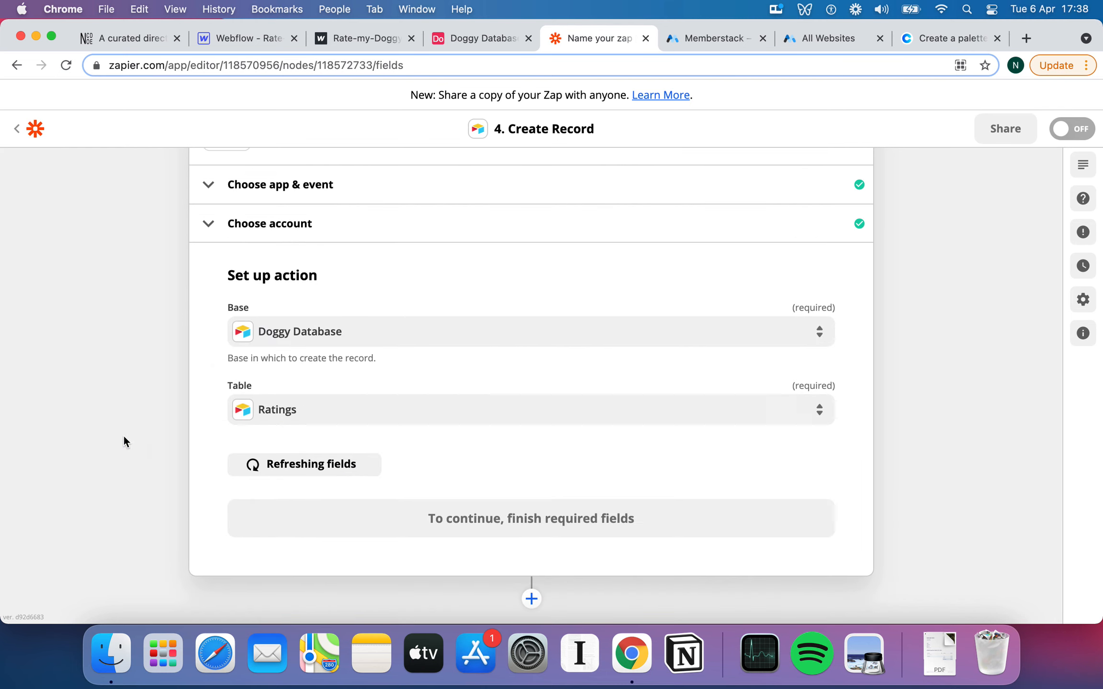
Check the ID and CMS ID columns of the Ratings table in Airtable against the action's fields in Zapier.
scroll(443, 470, "down", 5)
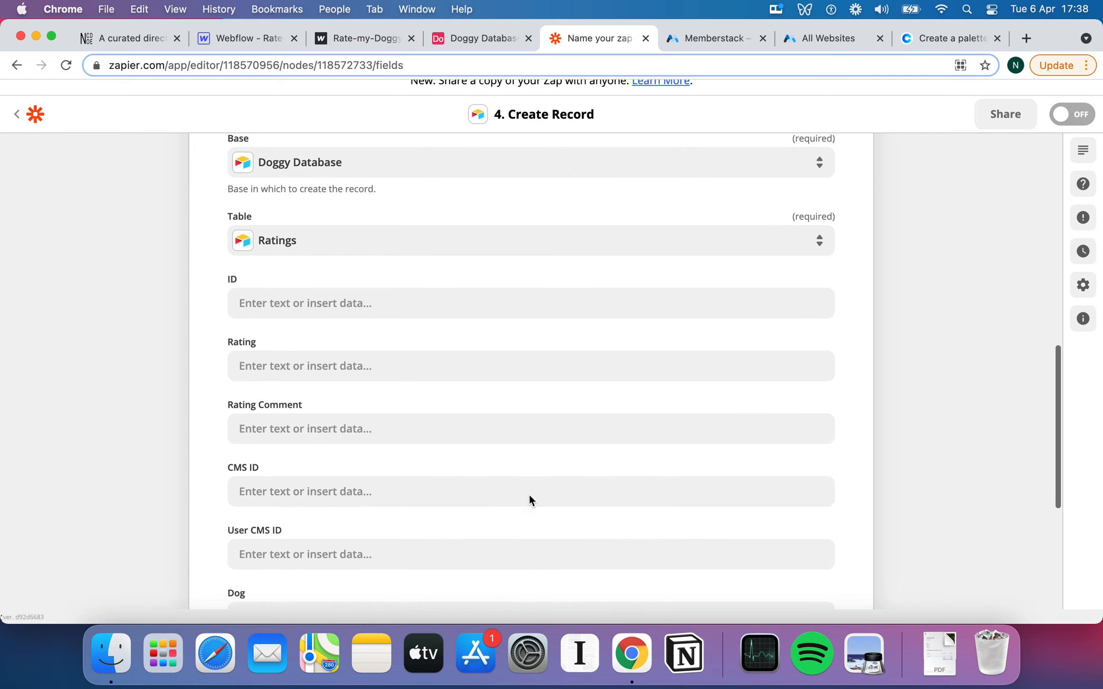
left_click(312, 303)
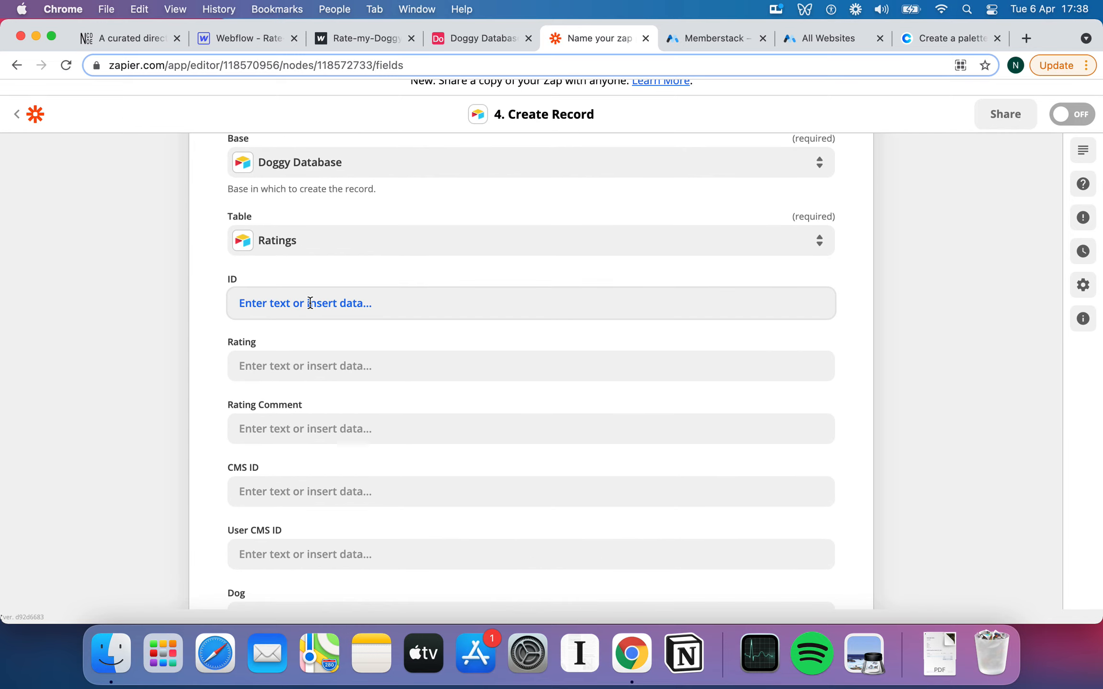
left_click(473, 40)
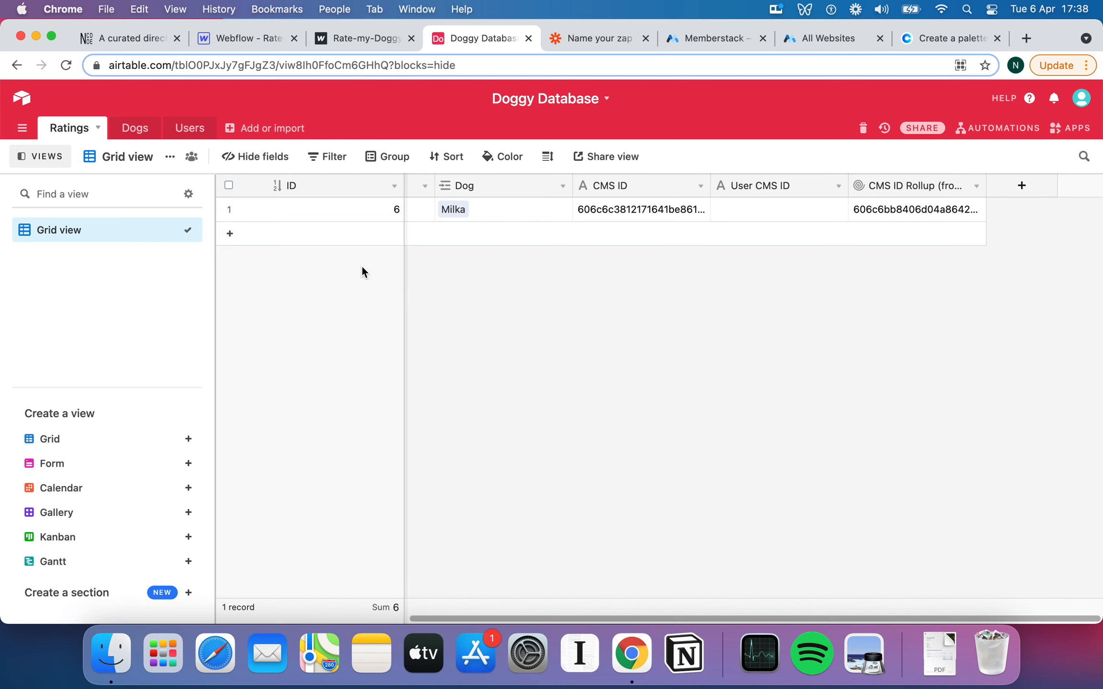
left_click(644, 210)
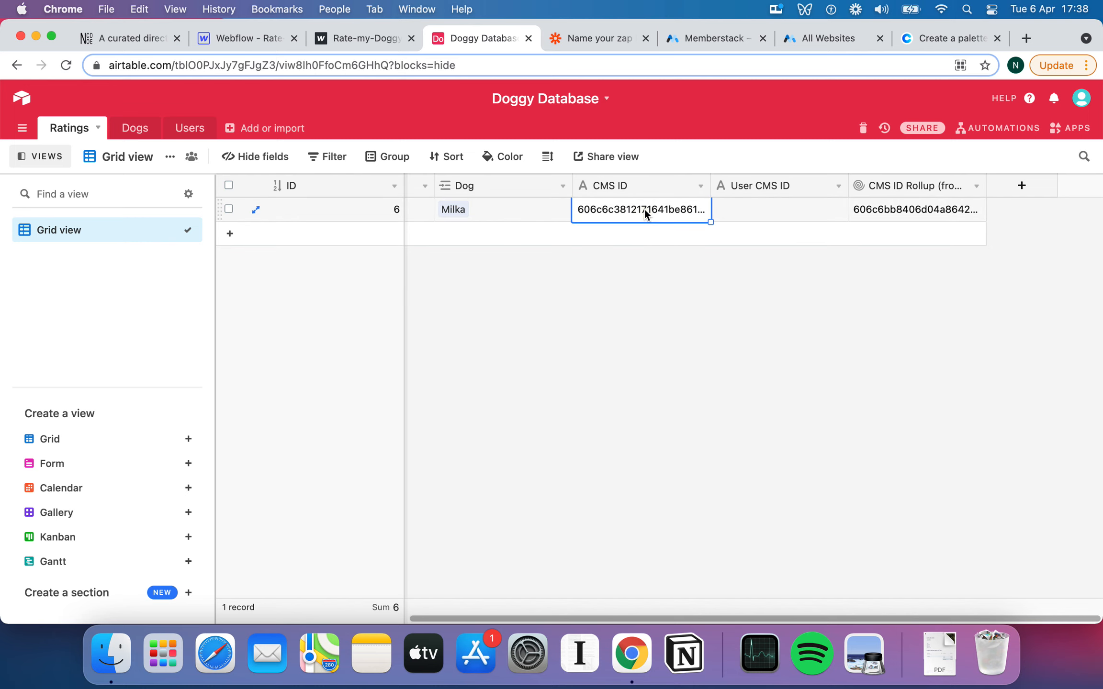
left_click(604, 41)
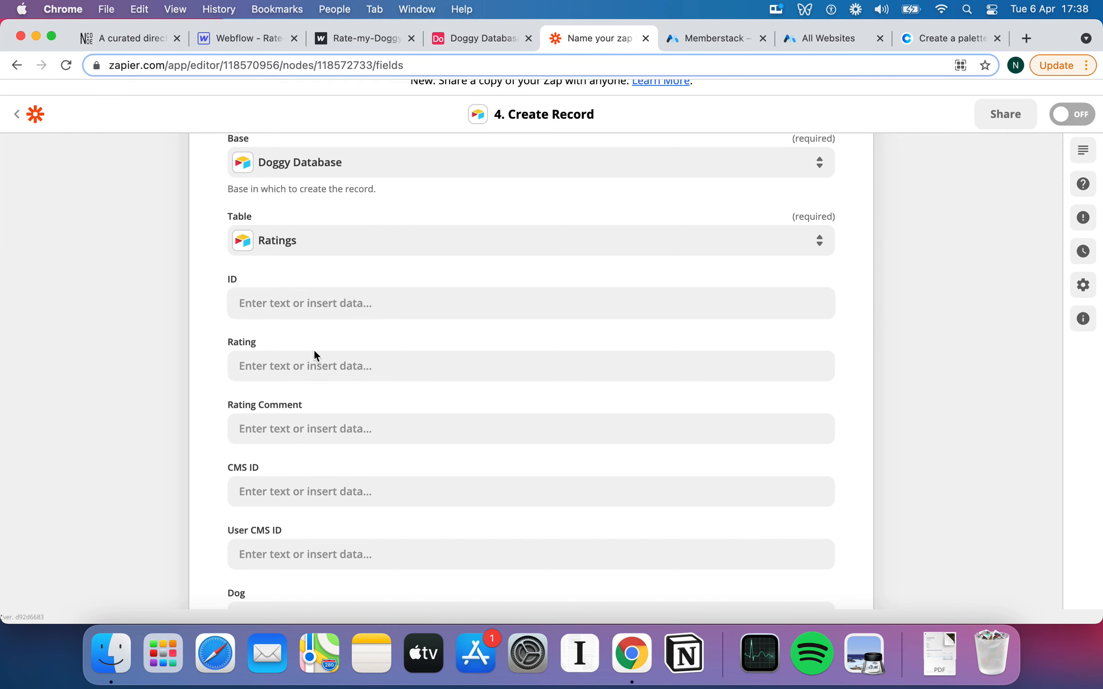
Map the Rating field to Data Rating from the Form Submission in Webflow step.
left_click(310, 366)
scroll(321, 434, "down", 1)
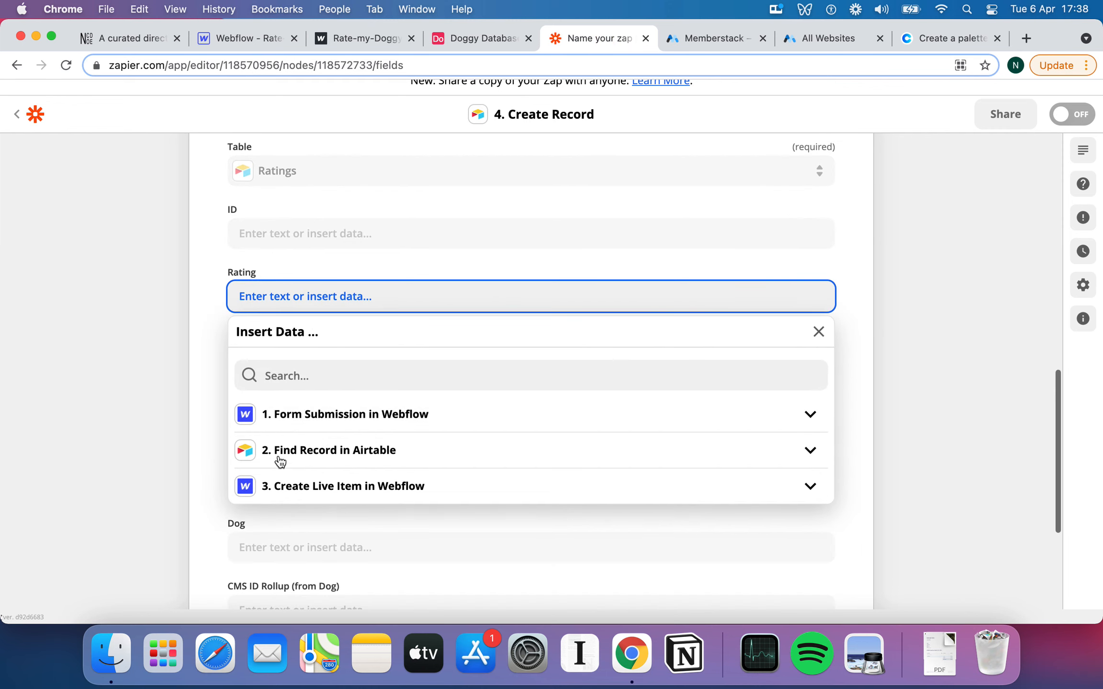
left_click(145, 425)
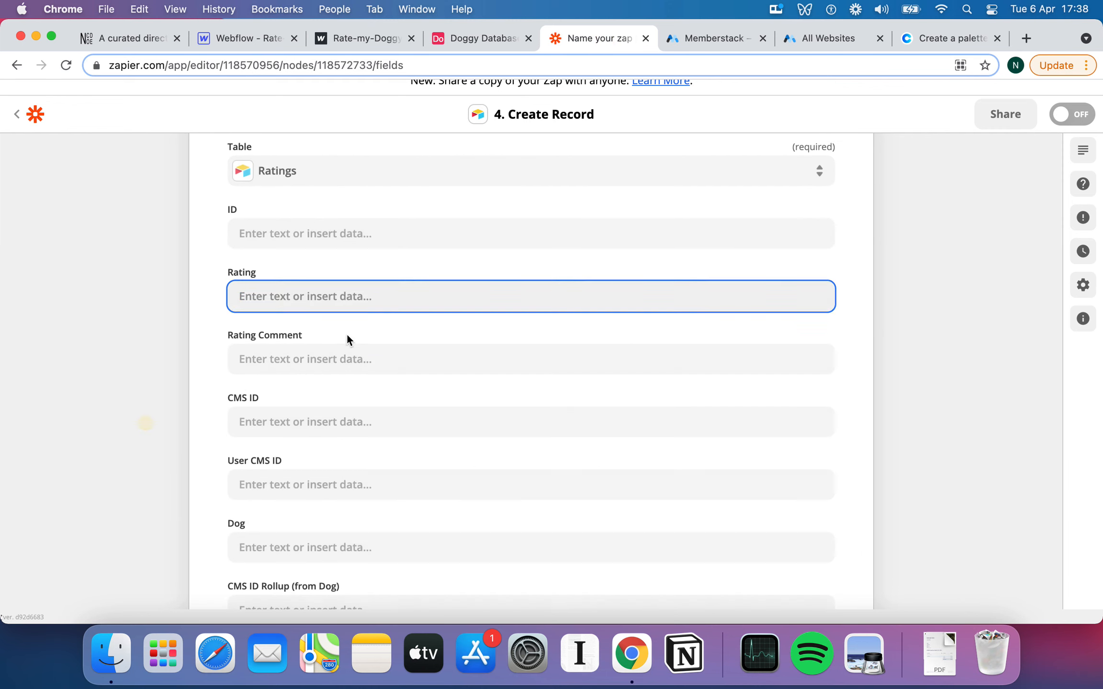
left_click(337, 293)
left_click(354, 451)
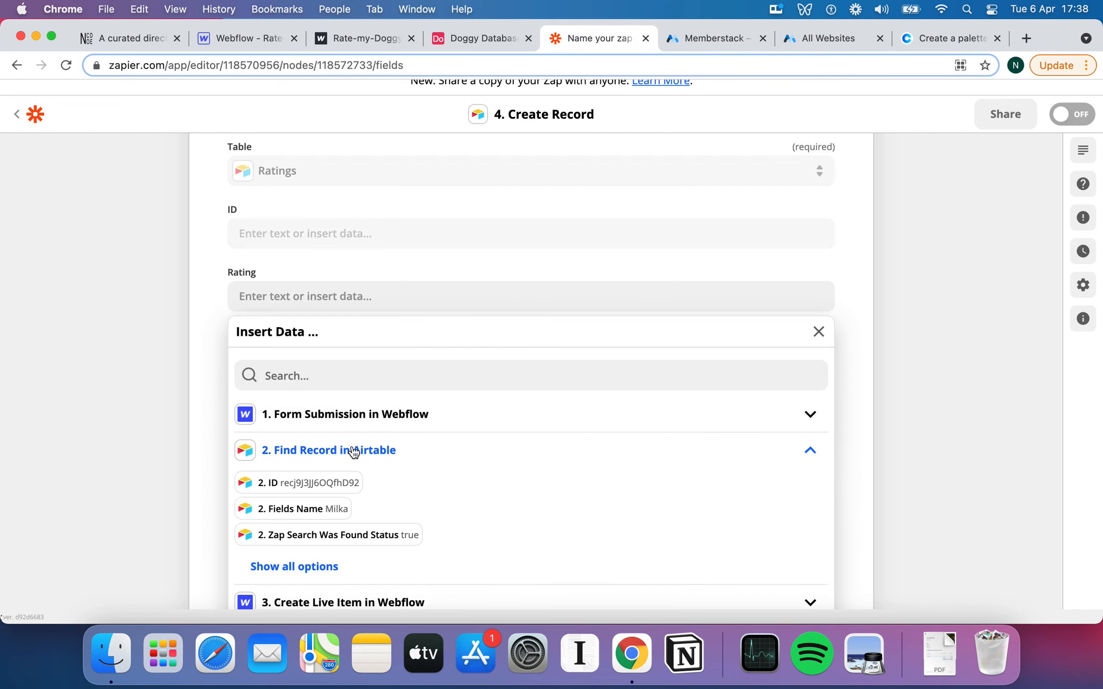
left_click(309, 329)
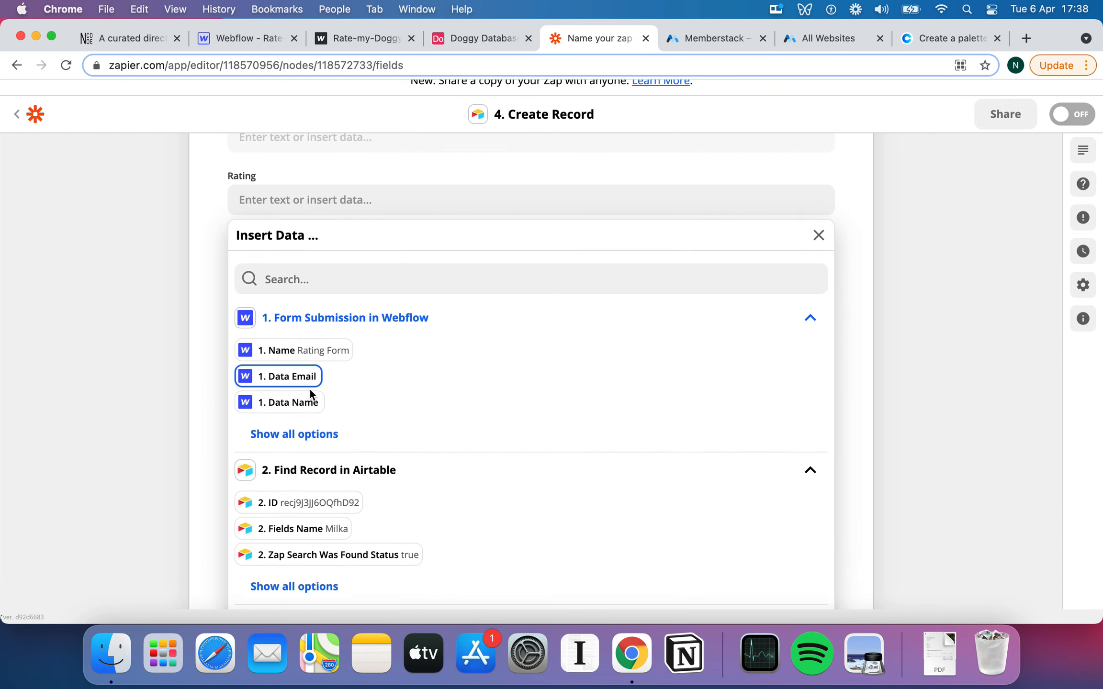
left_click(292, 432)
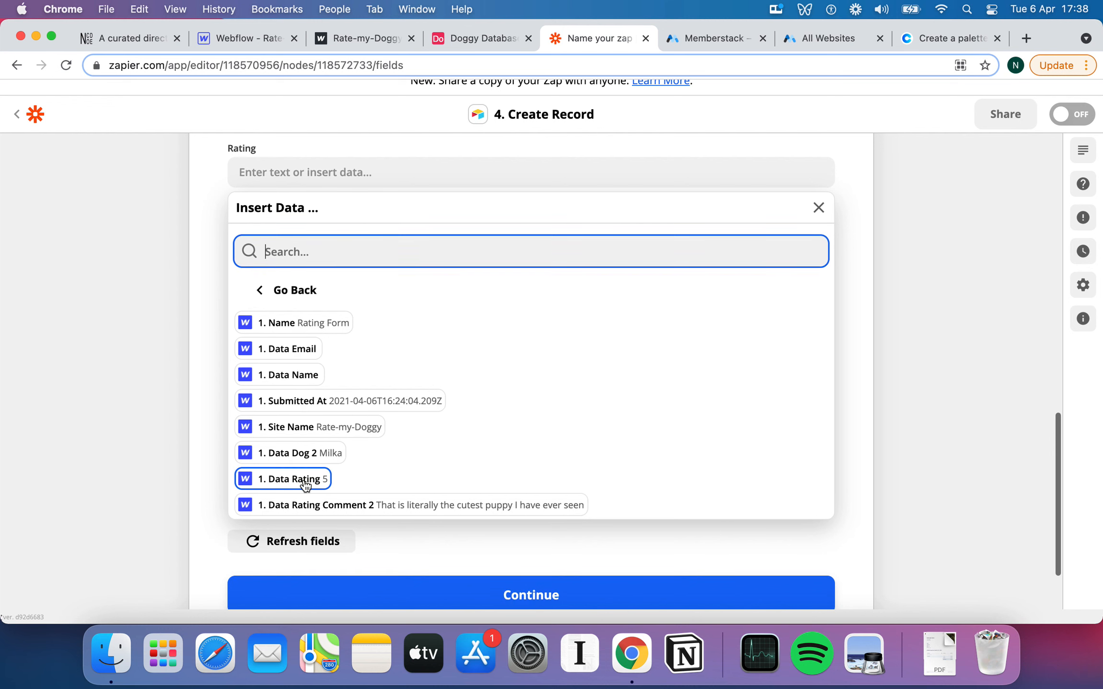
left_click(293, 484)
left_click(110, 319)
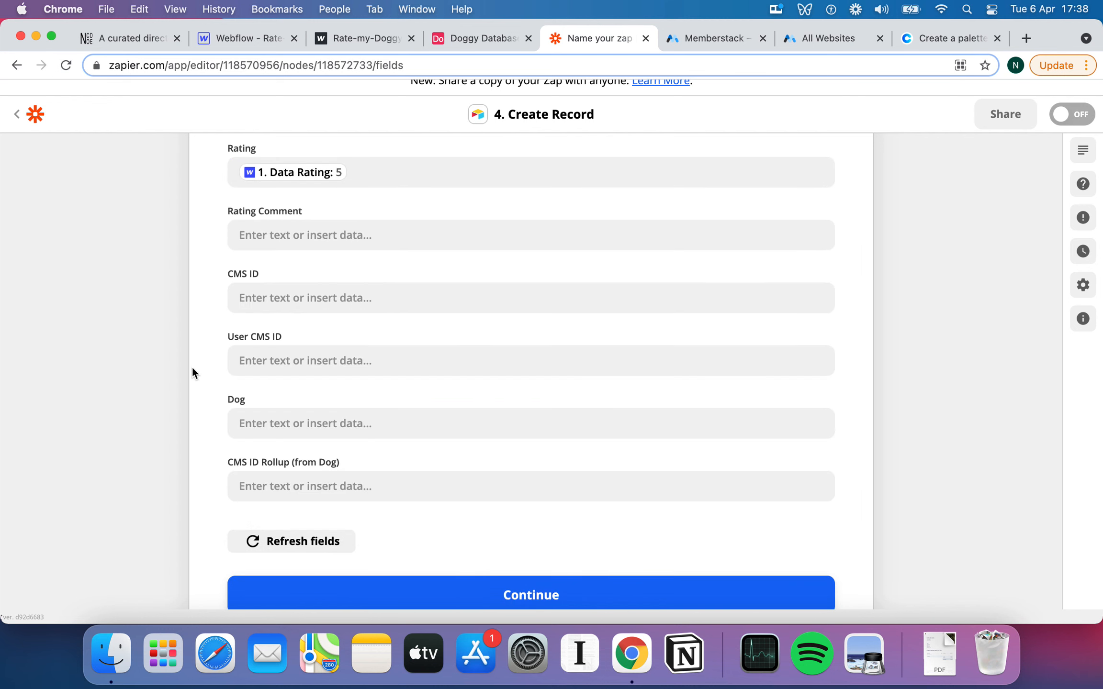
Map the Rating Comment field to Data Rating Comment 2 from the Form Submission in Webflow step.
left_click(274, 241)
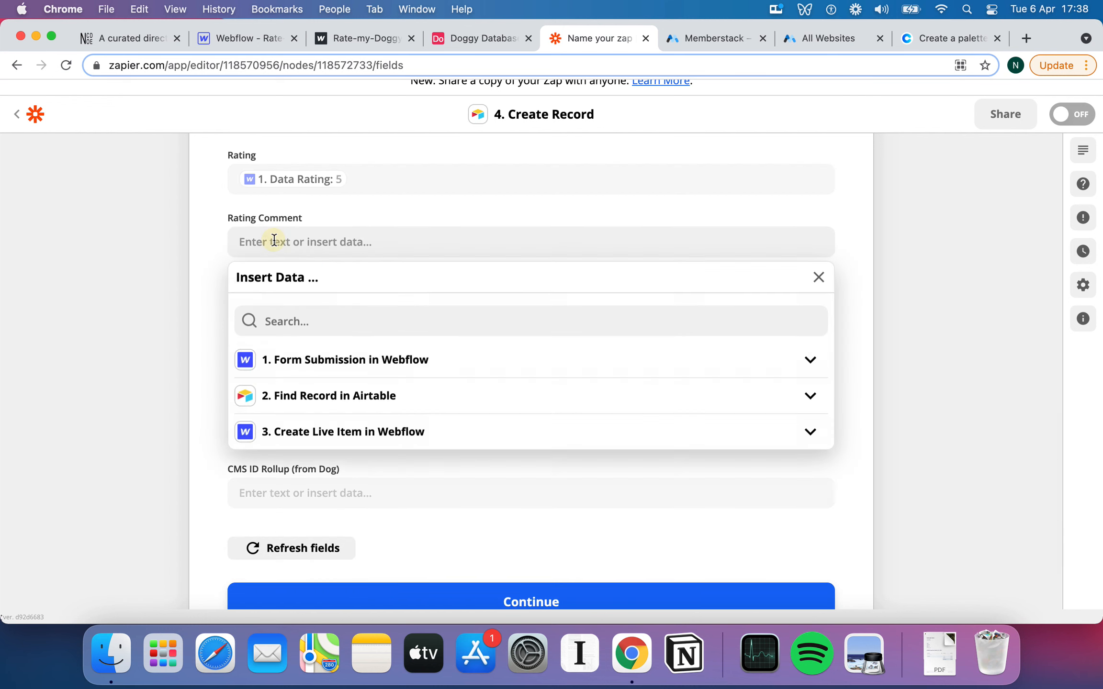
left_click(320, 360)
left_click(319, 416)
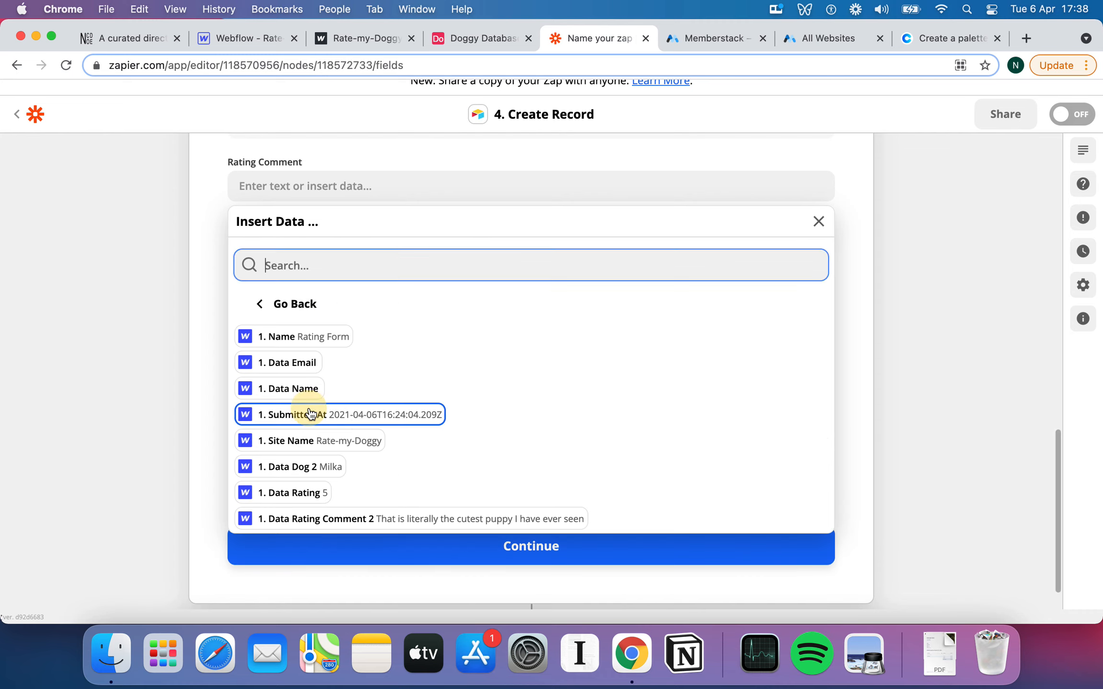
left_click(344, 474)
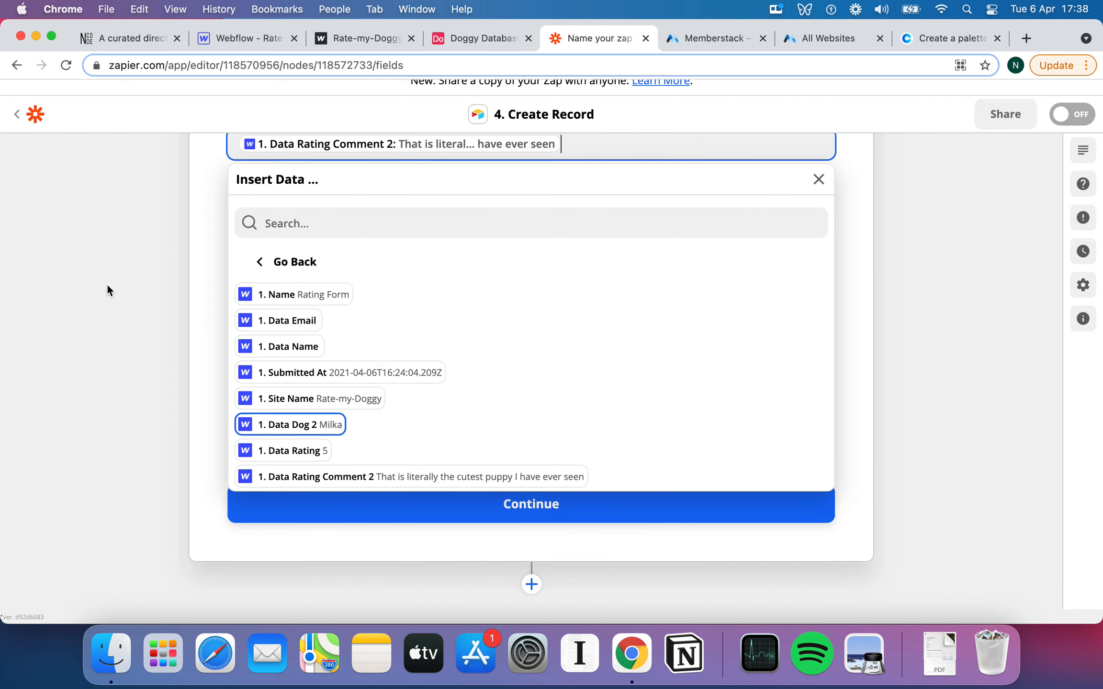
left_click(114, 276)
Map the CMS ID field to ID from the Create Live Item in Webflow step.
left_click(375, 273)
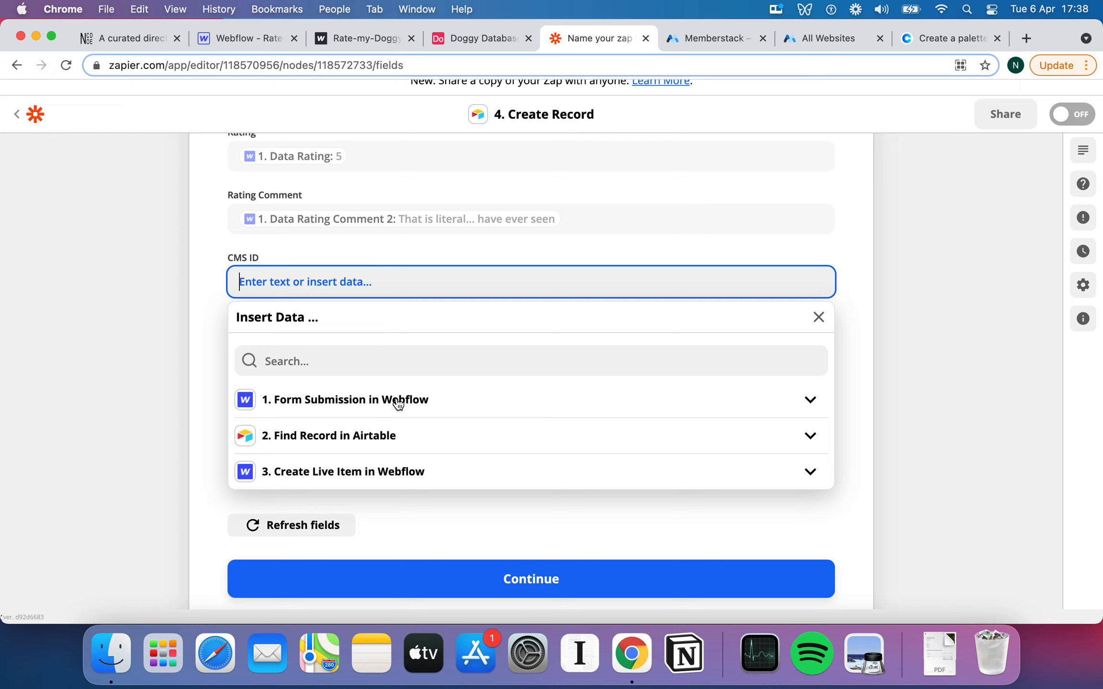
left_click(376, 473)
scroll(395, 475, "down", 3)
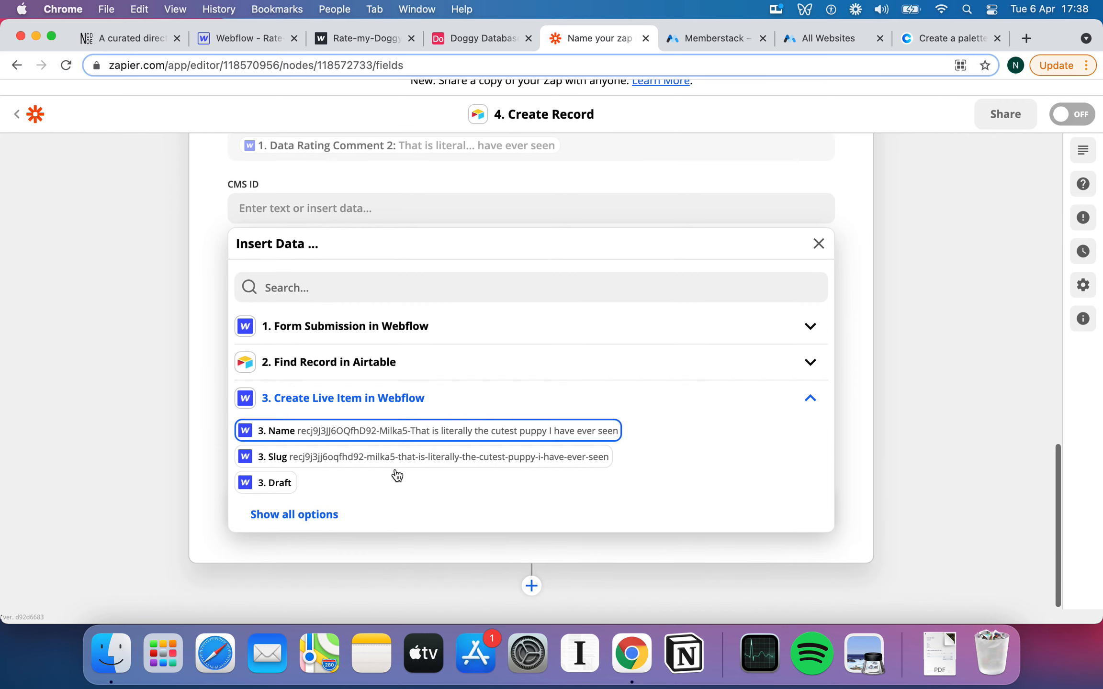
left_click(315, 514)
scroll(335, 479, "down", 2)
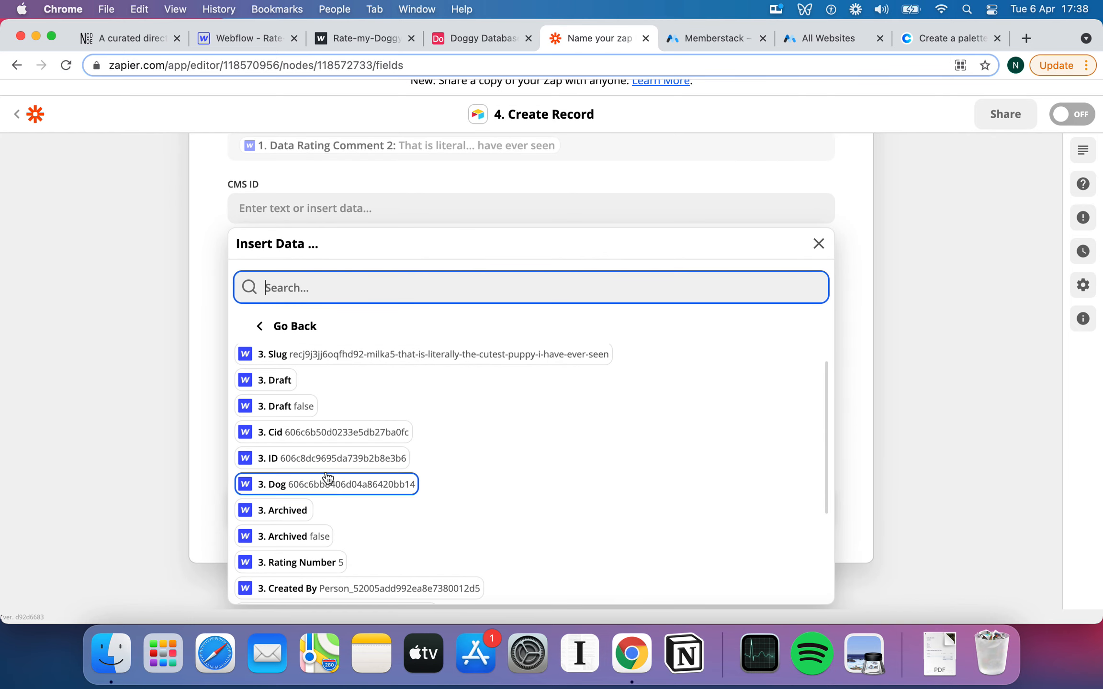
left_click(294, 460)
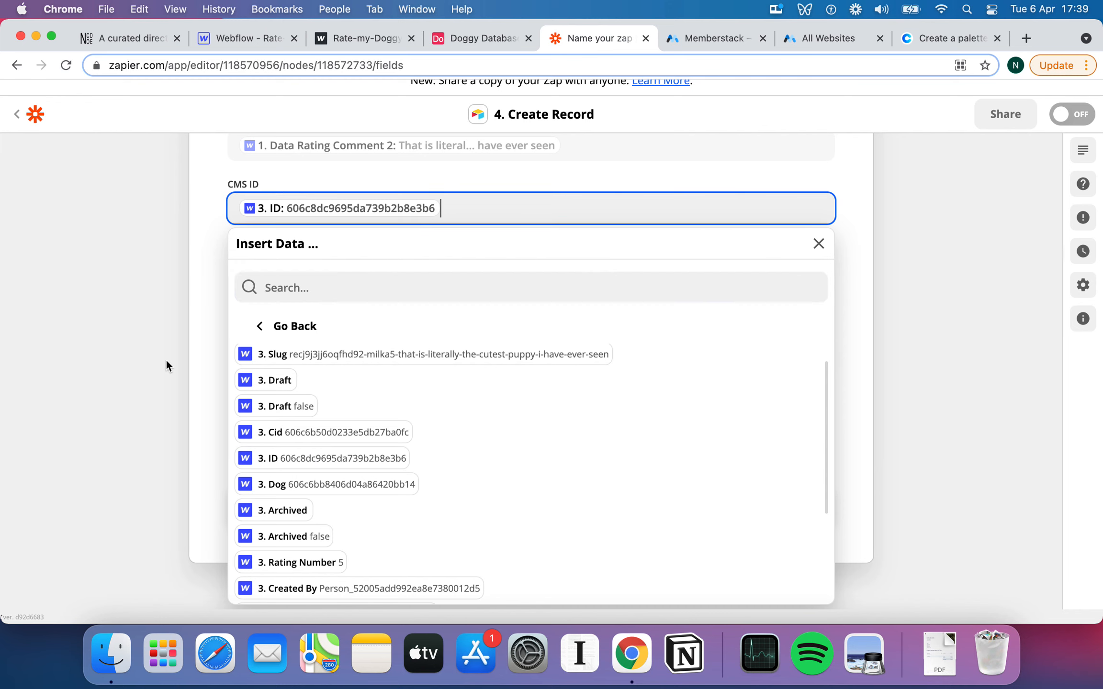
left_click(149, 323)
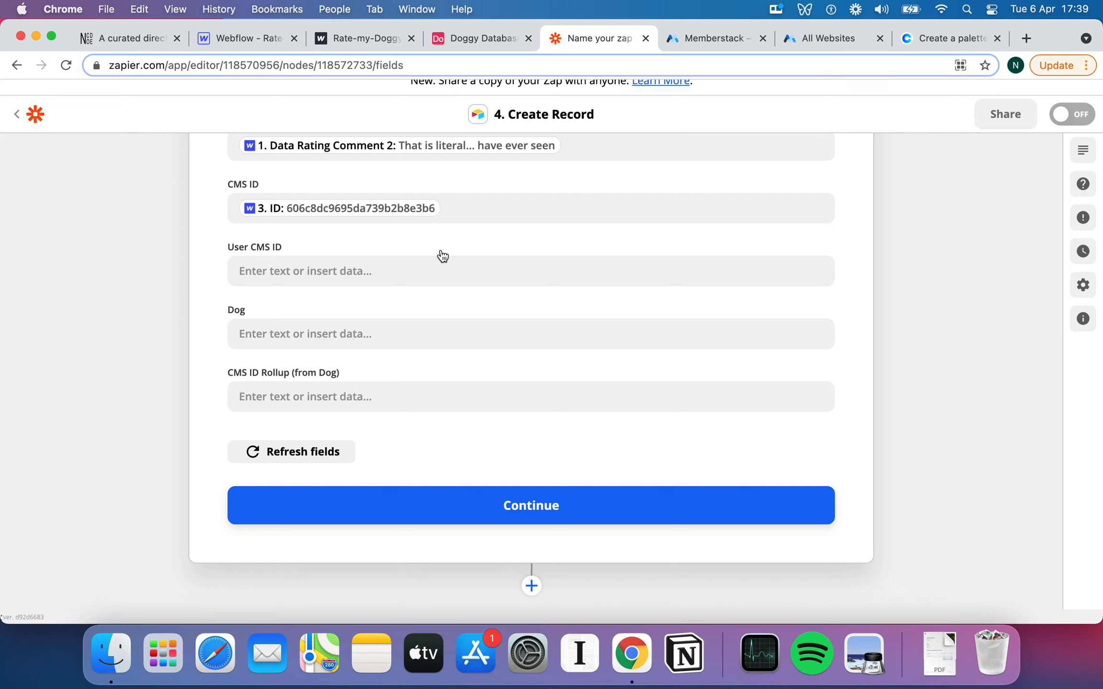
Map the Dog field to ID from the Find Record in Airtable step.
scroll(322, 244, "up", 1)
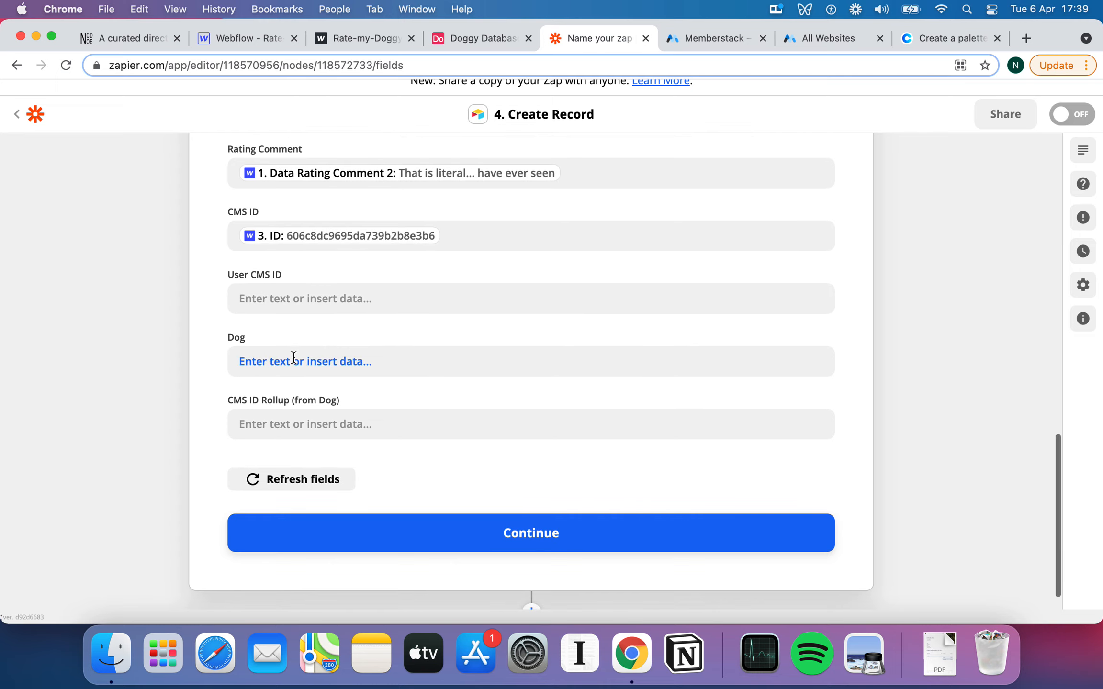
scroll(368, 337, "up", 1)
scroll(336, 345, "down", 2)
left_click(297, 331)
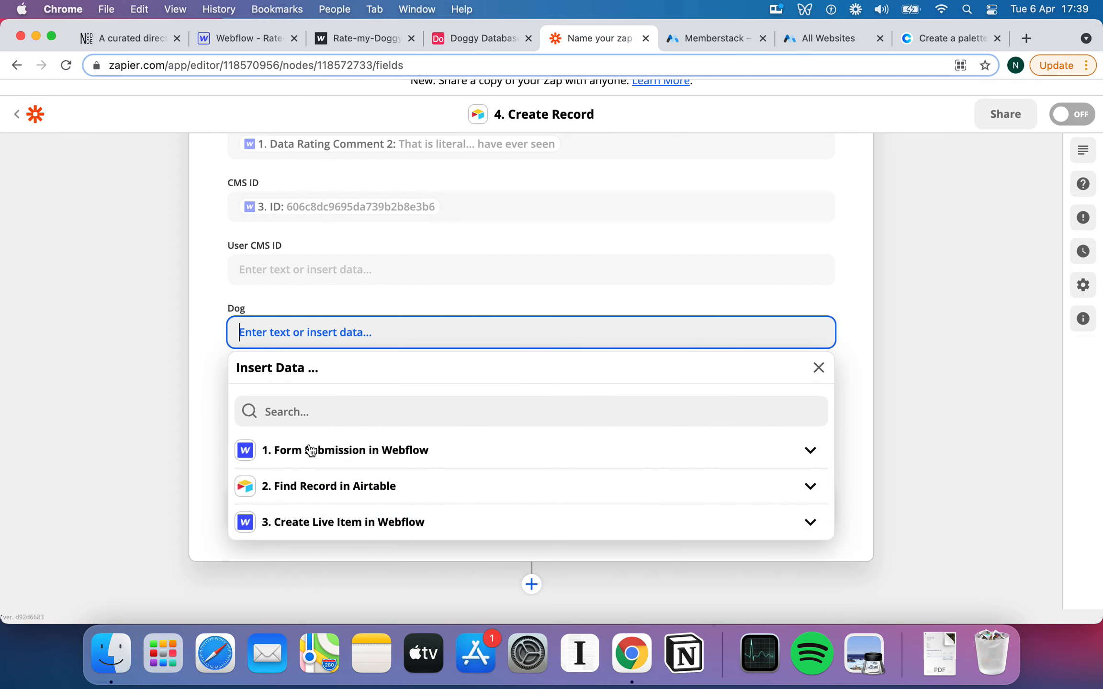
left_click(311, 487)
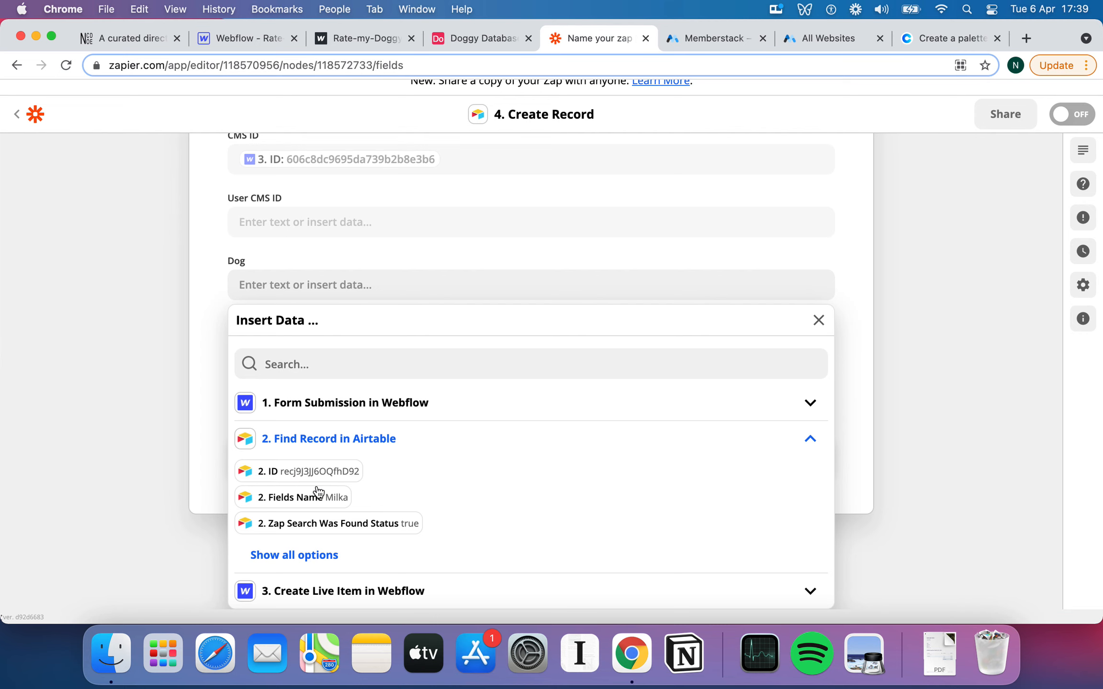
left_click(353, 474)
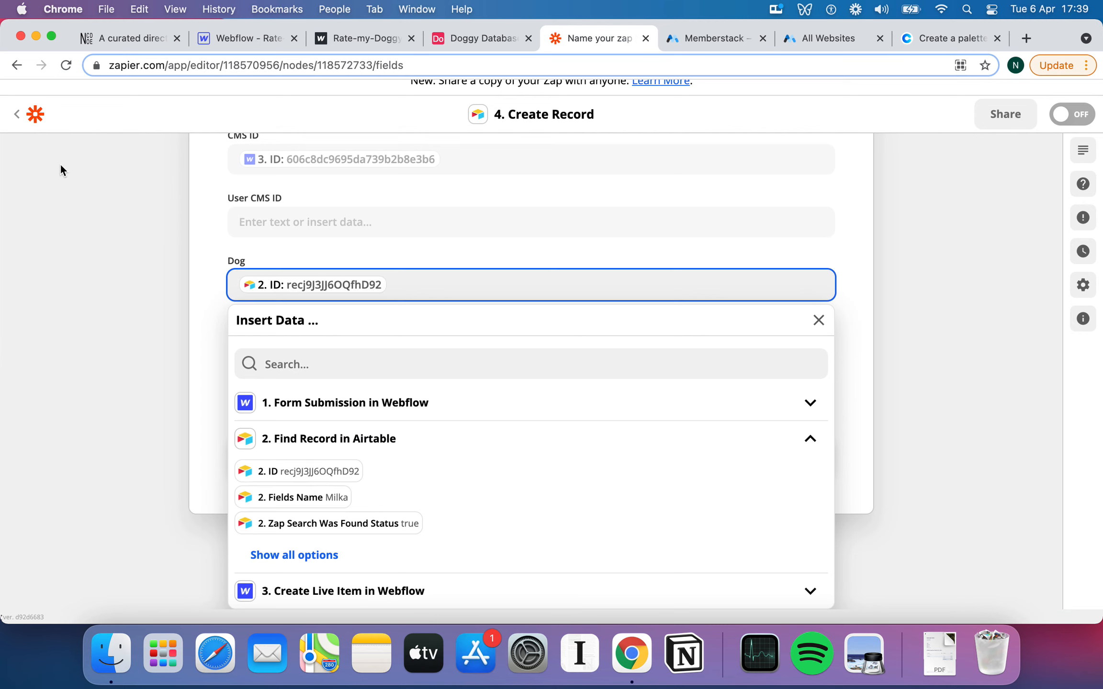
left_click(132, 277)
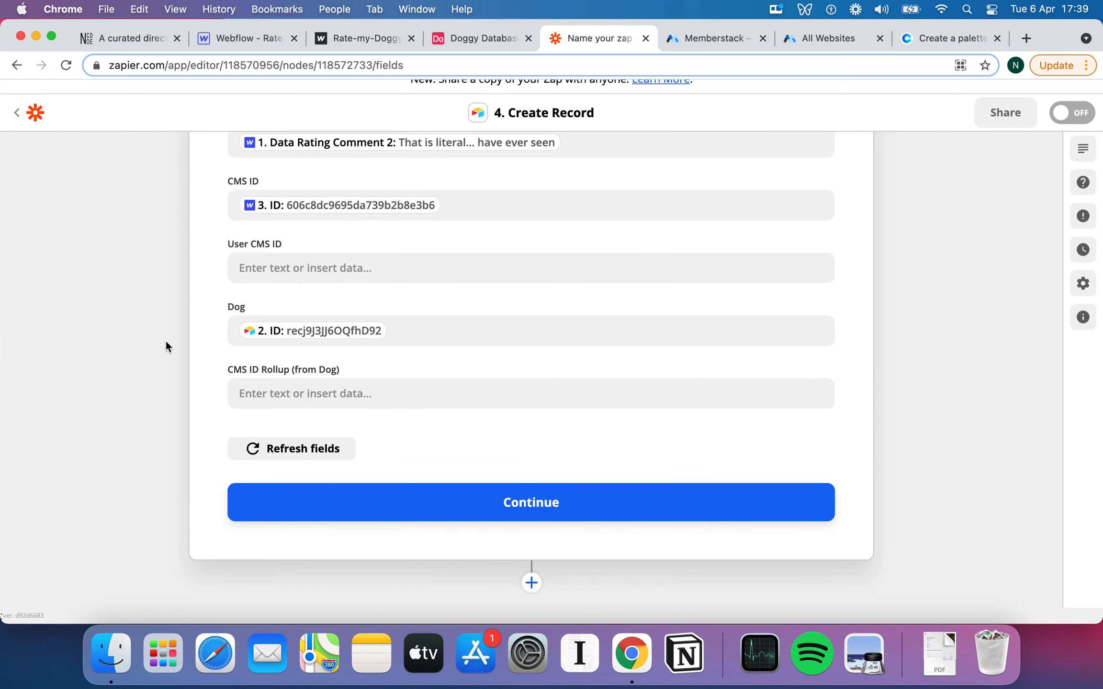
left_click(323, 400)
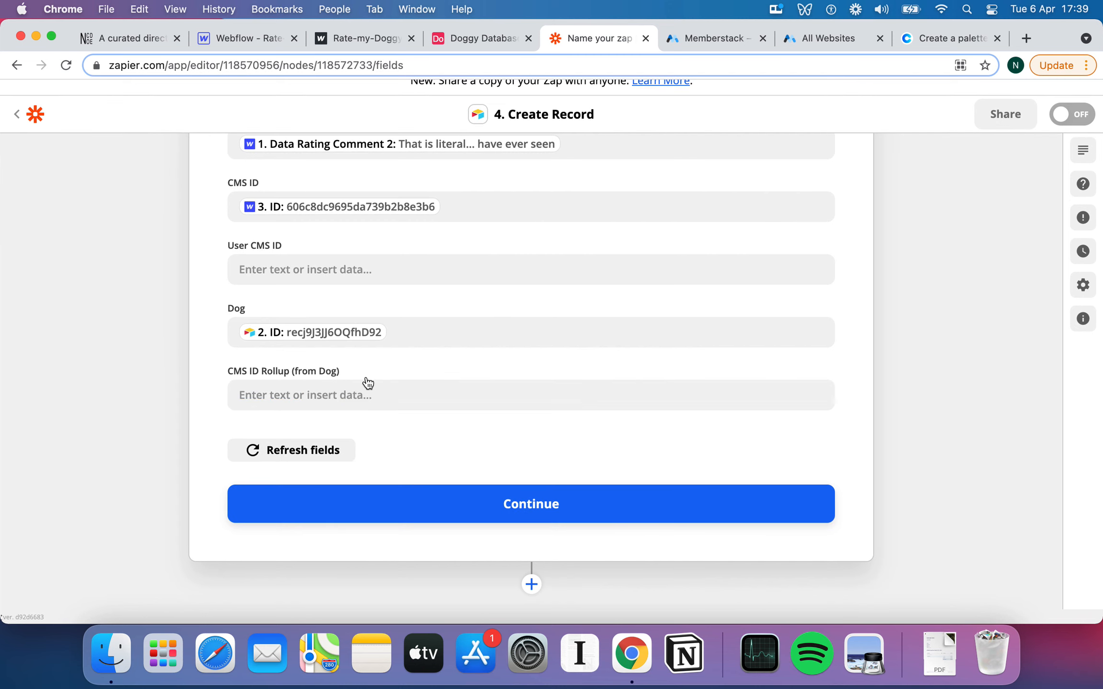
Finish the Create Record action's setup and test it by sending the sample rating to Airtable.
scroll(473, 338, "up", 1)
scroll(473, 338, "up", 12)
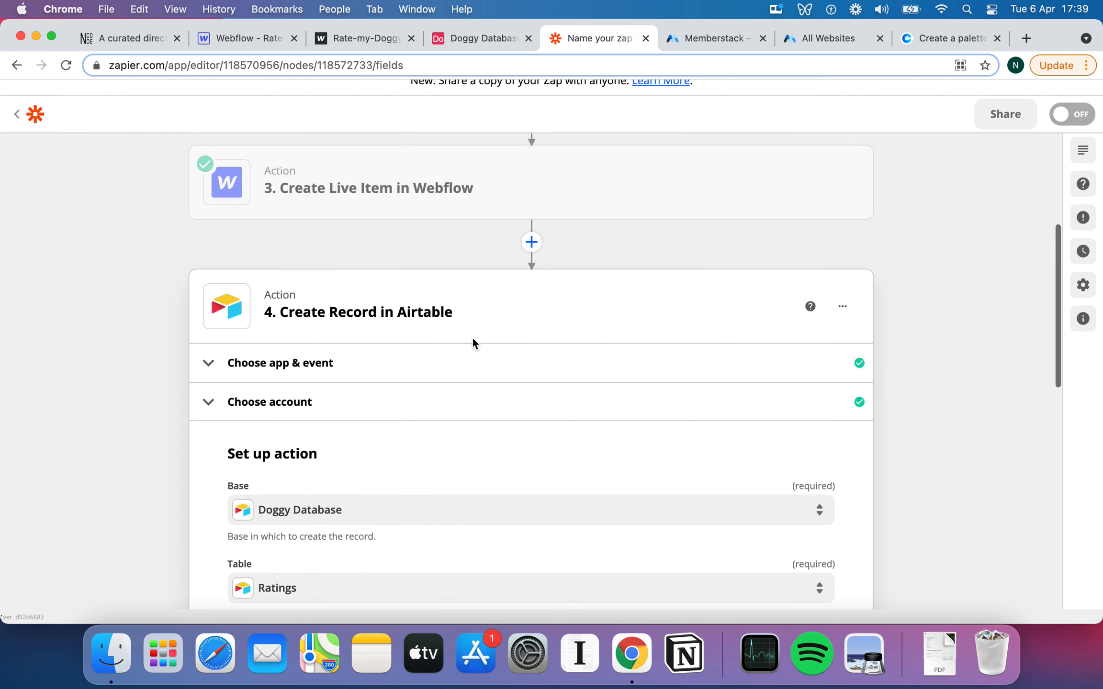
scroll(472, 338, "down", 8)
scroll(473, 338, "down", 5)
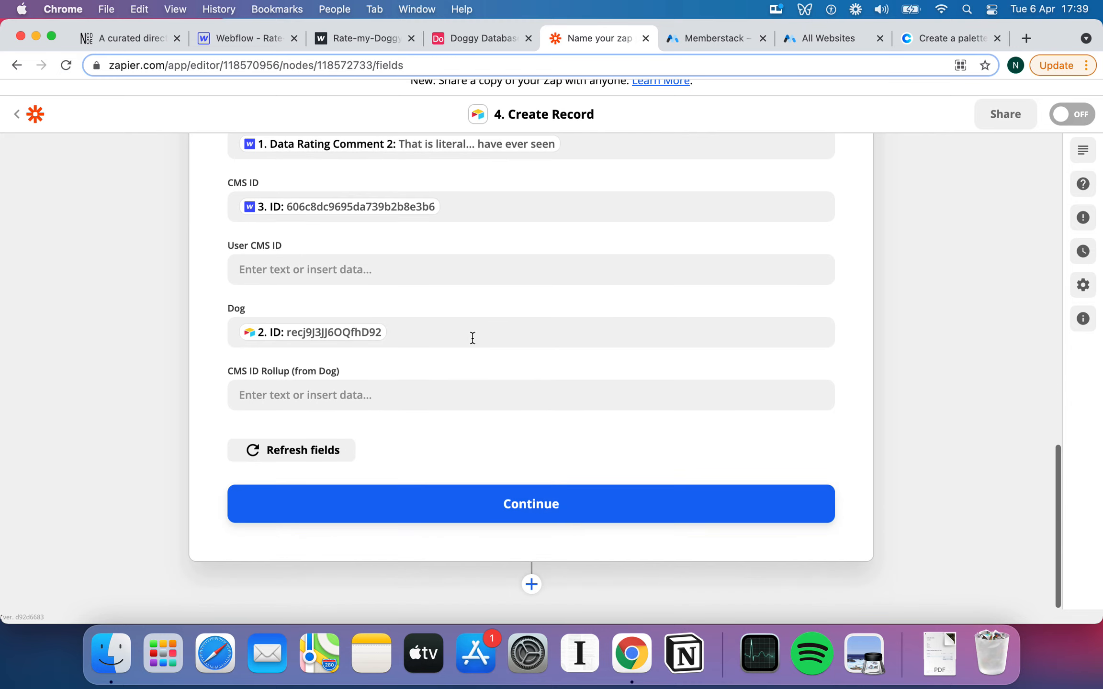
left_click(571, 510)
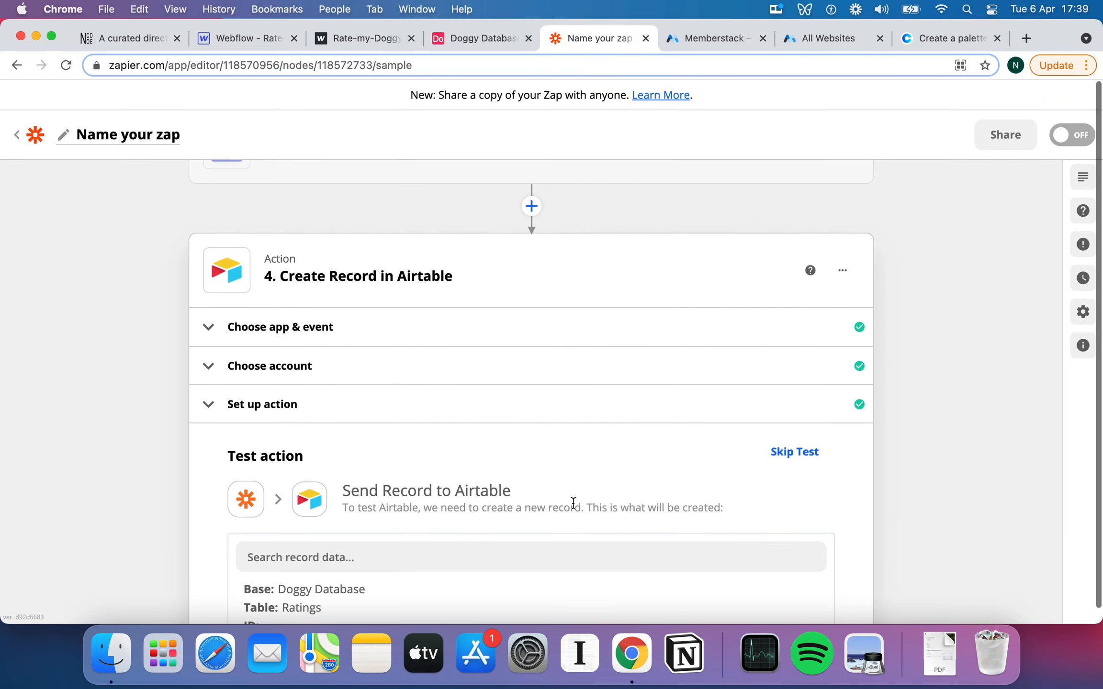
scroll(574, 502, "down", 8)
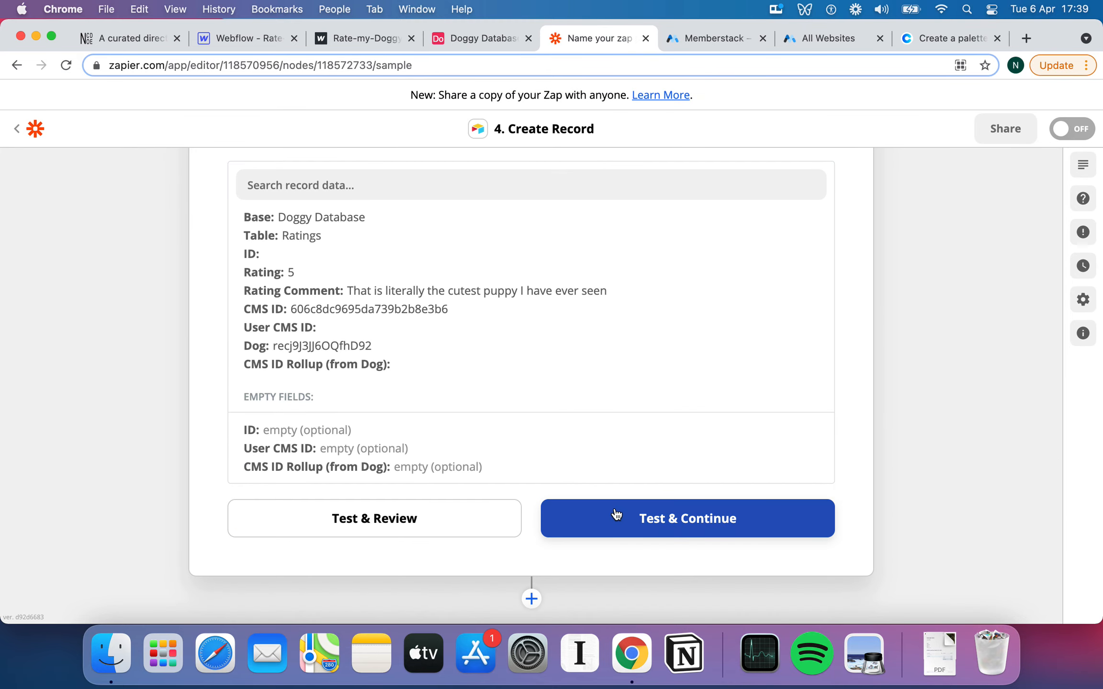
left_click(481, 525)
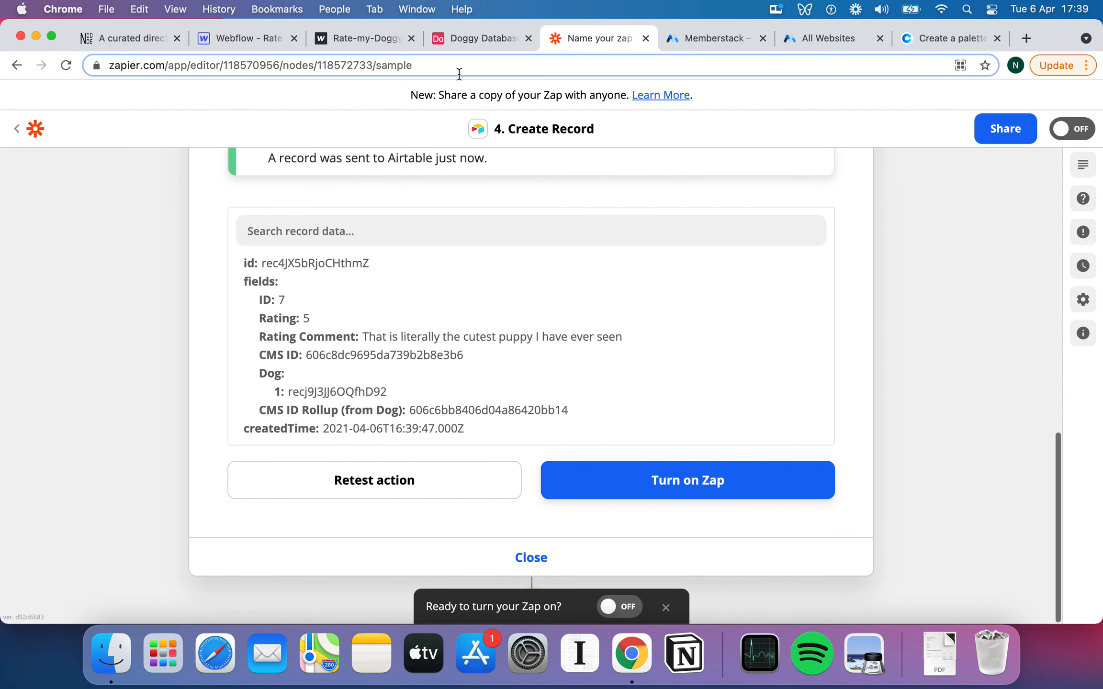
Switch to Airtable and check the new rating's comment, dog, rollup and CMS ID values in the Ratings table.
left_click(476, 39)
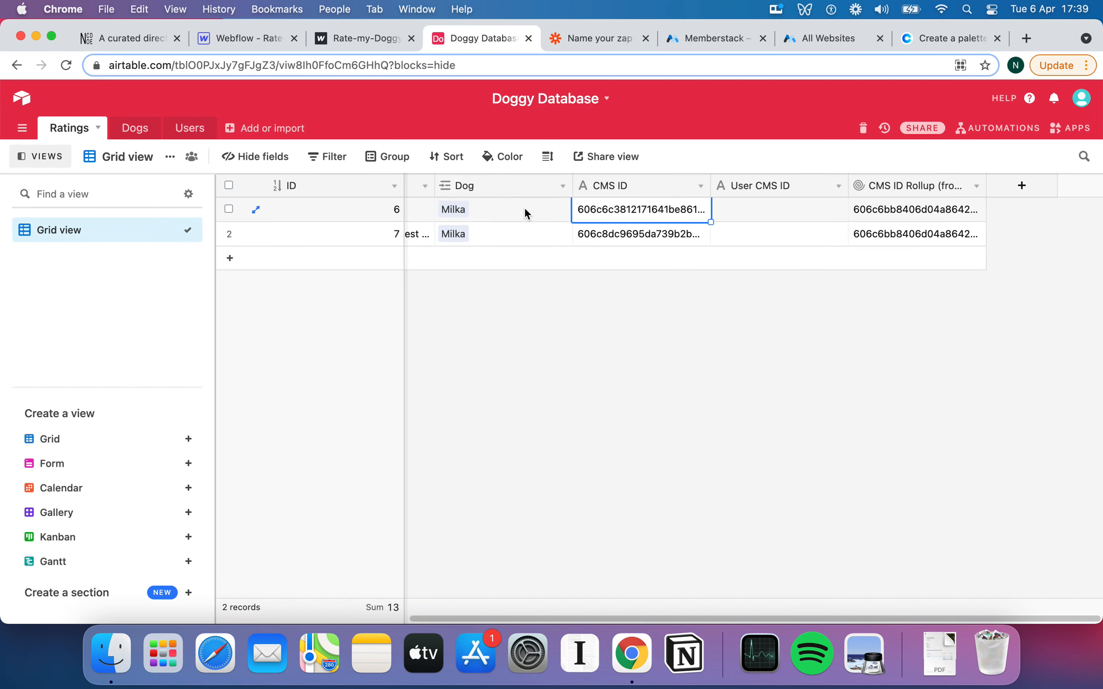
scroll(583, 238, "left", 5)
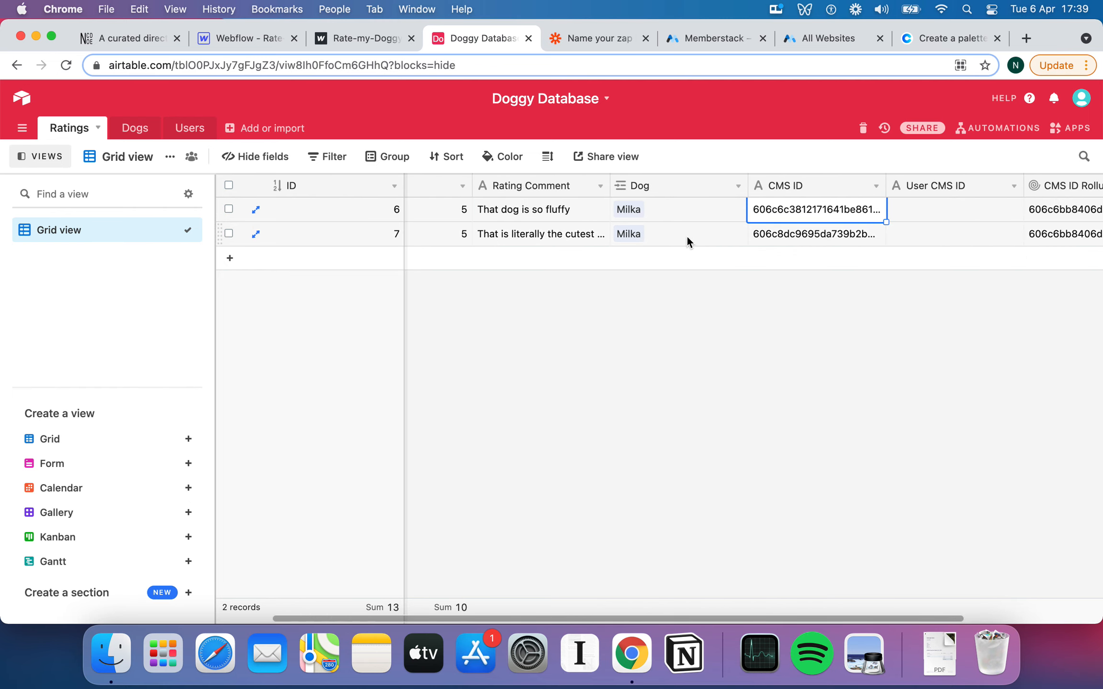
scroll(910, 236, "right", 3)
left_click(923, 233)
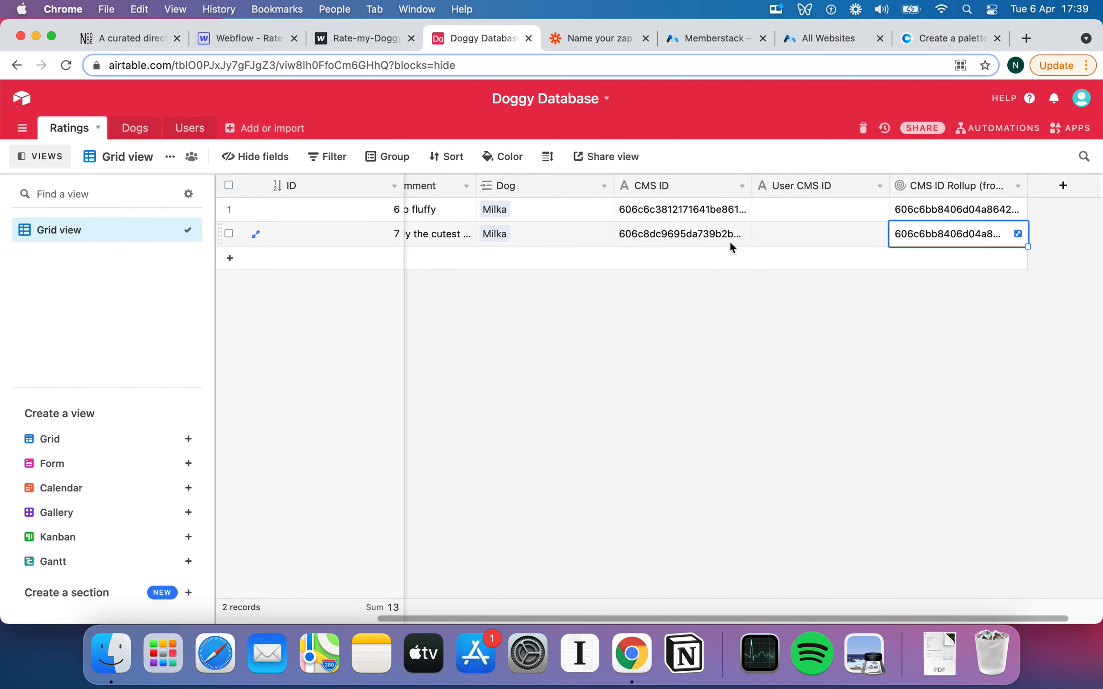
left_click(658, 240)
left_click(658, 240)
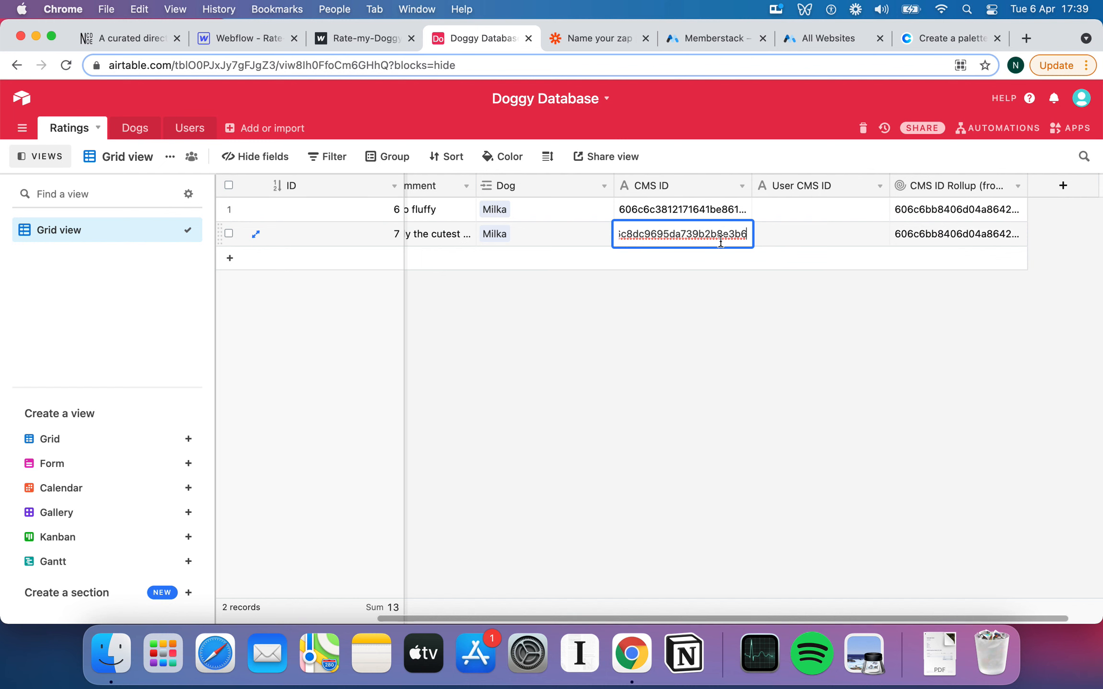
Compare the newest rating's item ID in the Webflow Ratings collection with its CMS ID in Airtable.
left_click(237, 39)
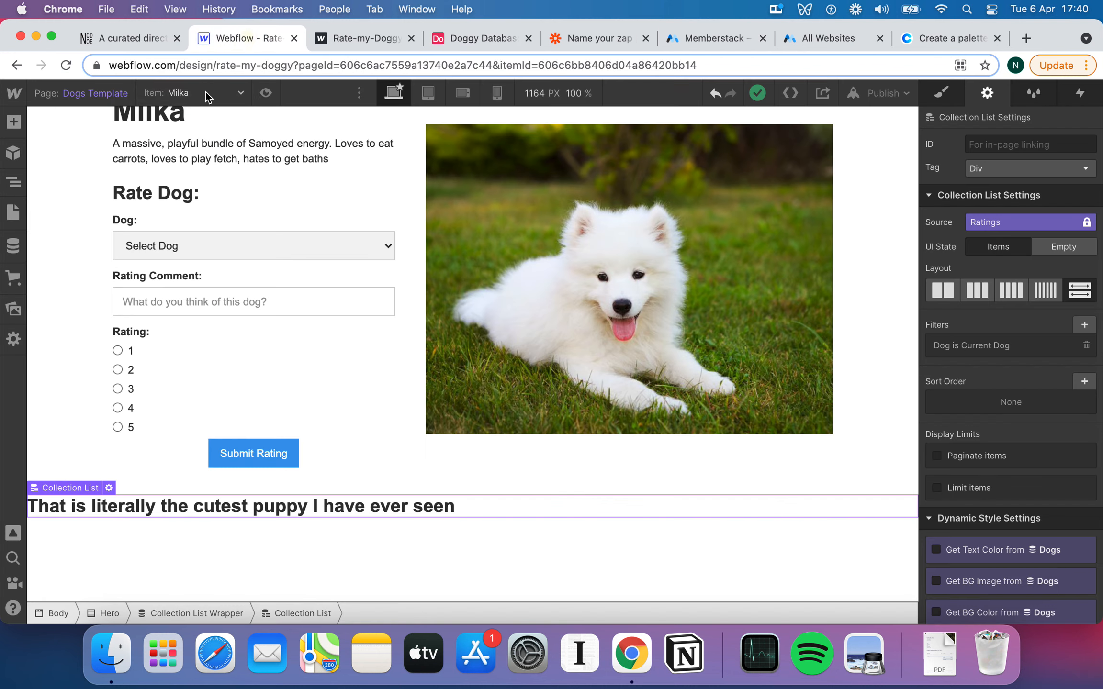
left_click(13, 246)
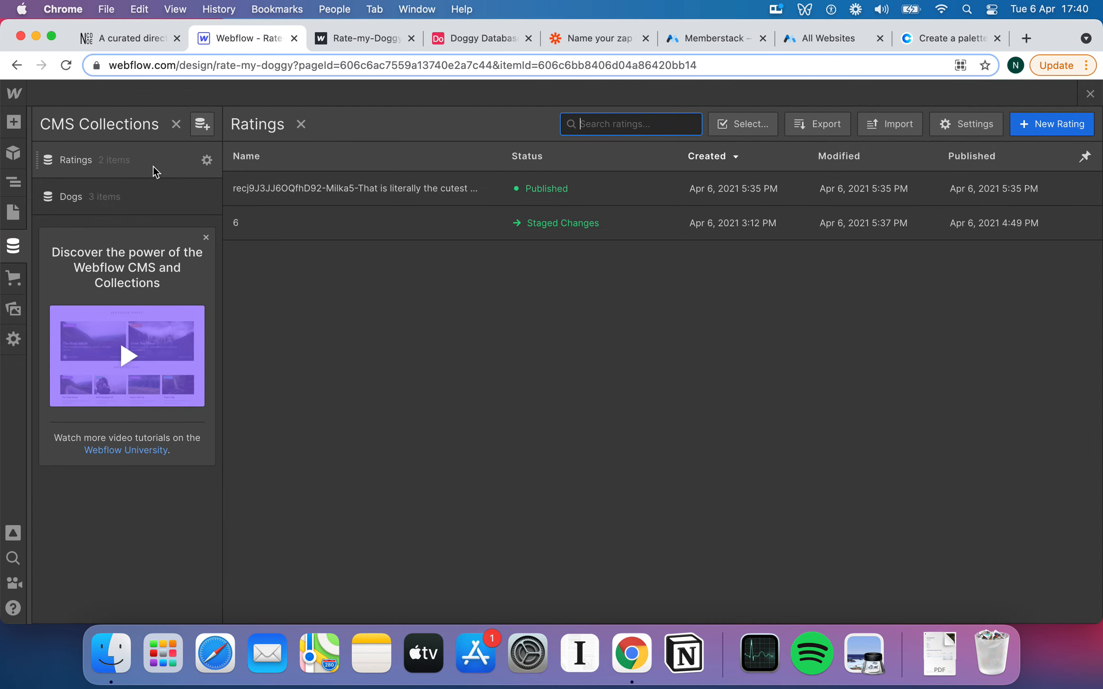
left_click(308, 192)
scroll(541, 455, "down", 1)
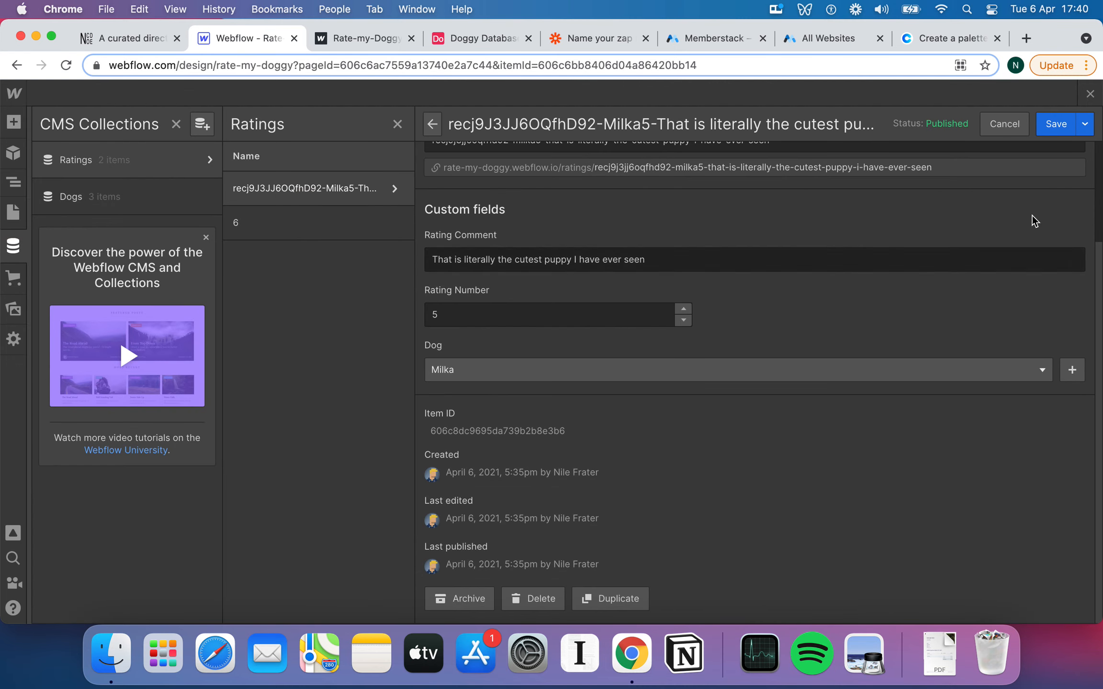
left_click(1090, 94)
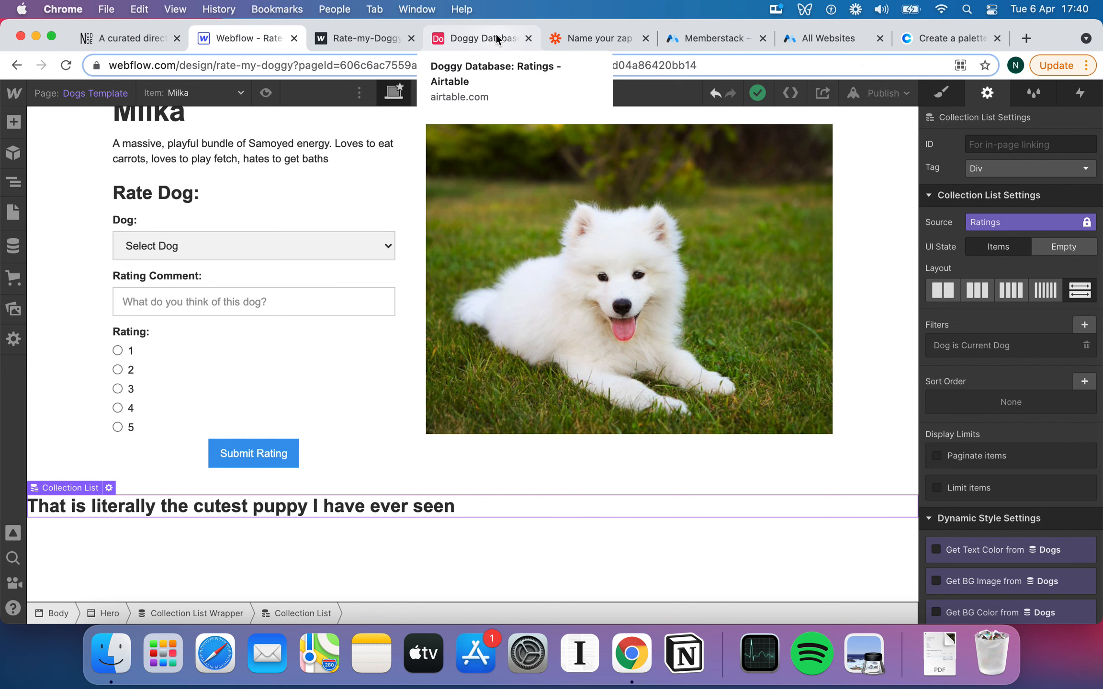
left_click(496, 33)
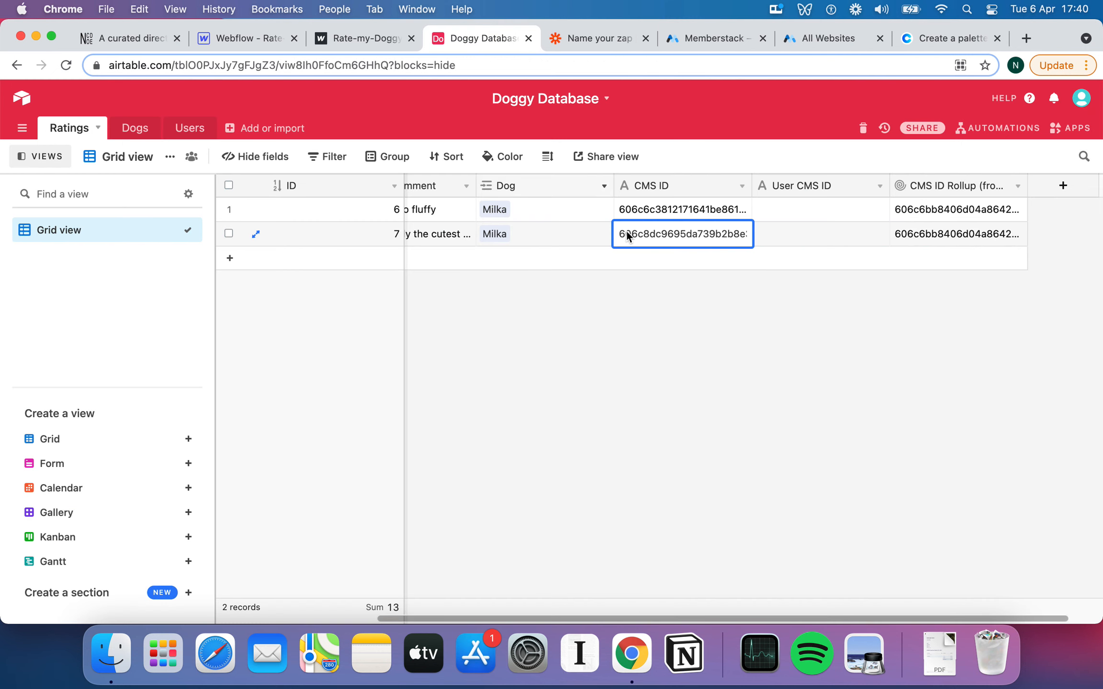
left_click(713, 213)
left_click(713, 243)
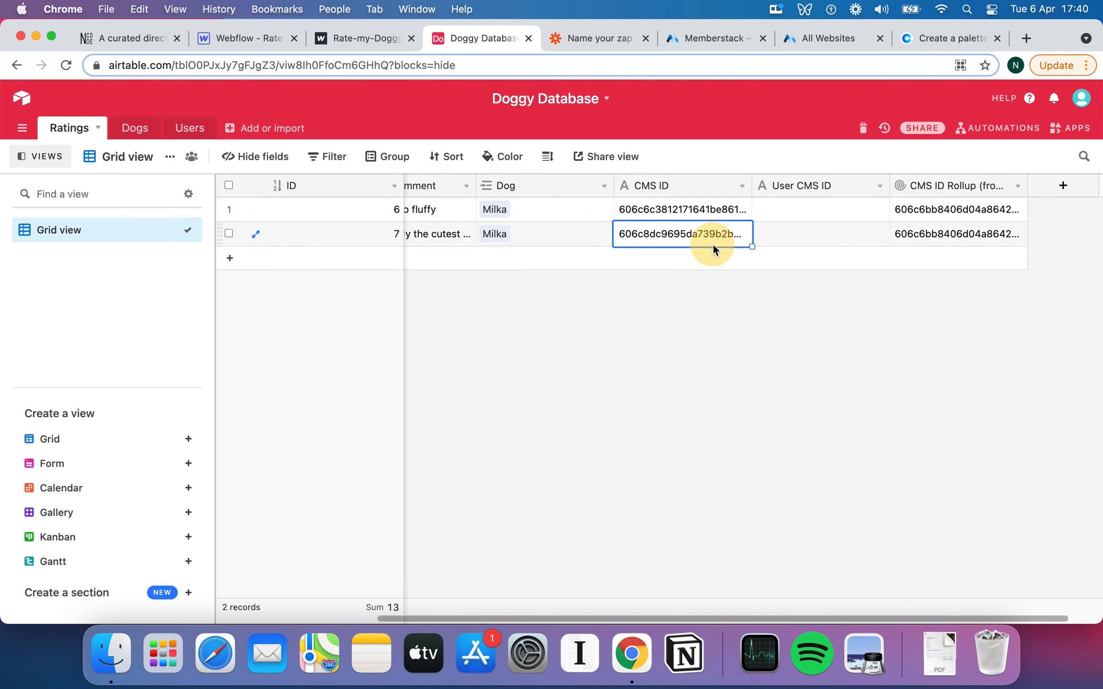
scroll(545, 242, "left", 3)
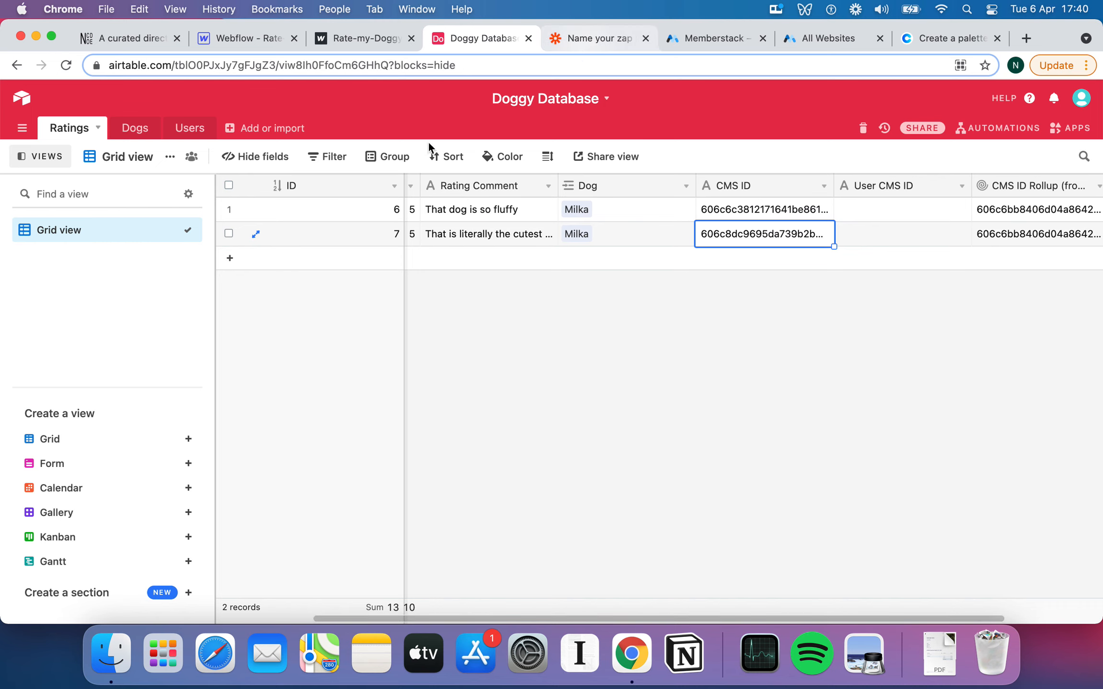
Examine the linked ratings and Total Rating Count column in Airtable's Dogs table.
left_click(136, 129)
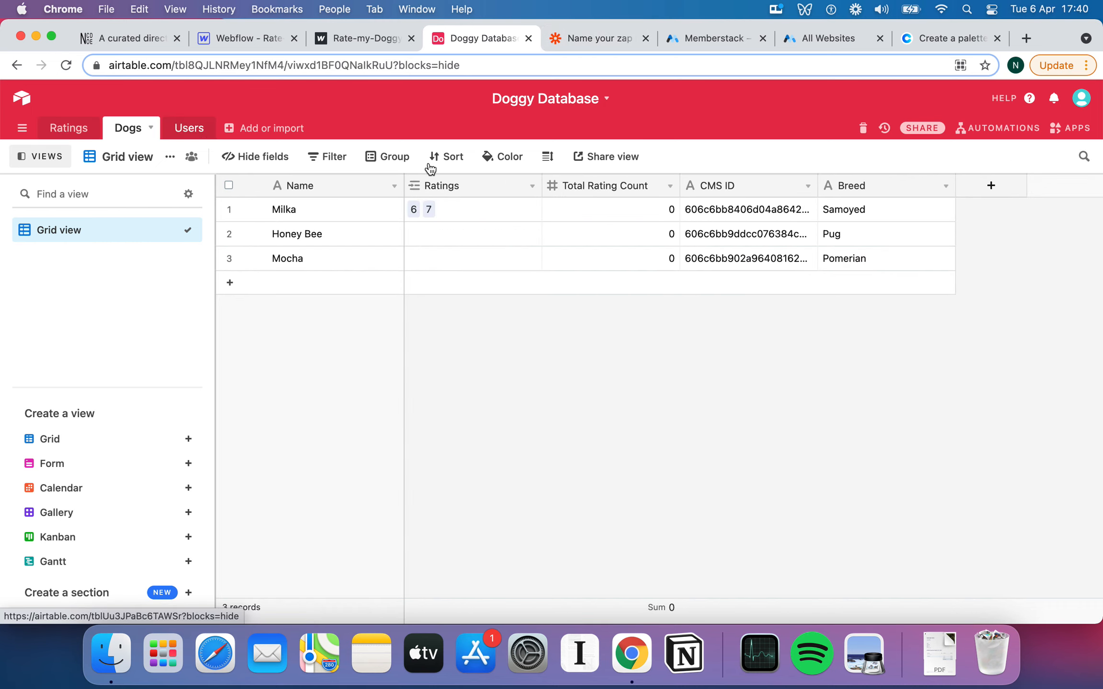
left_click(598, 211)
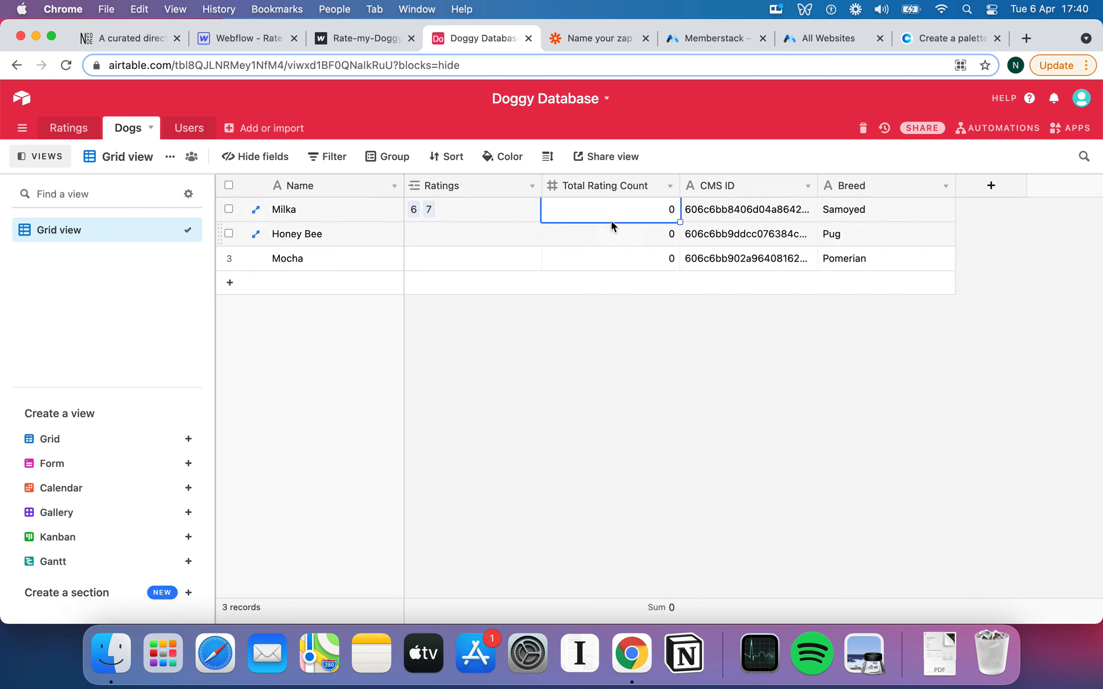
left_click(612, 236)
left_click(625, 213)
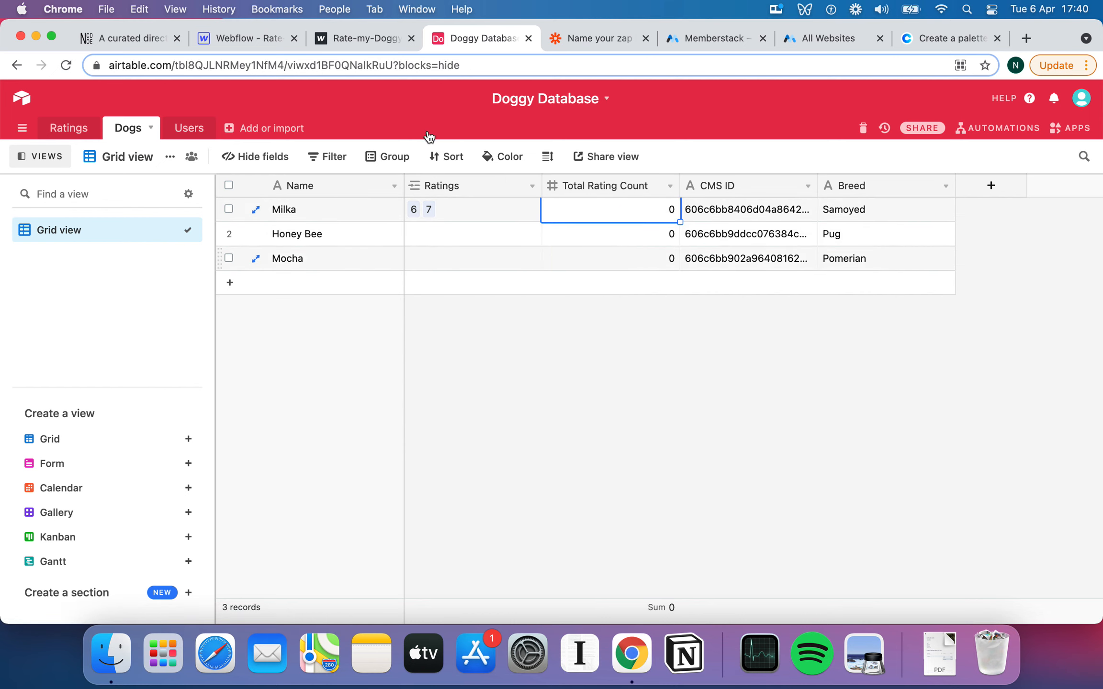
Return to Zapier and add a Formatter by Zapier action after the Create Record step, with Numbers as its event.
left_click(601, 41)
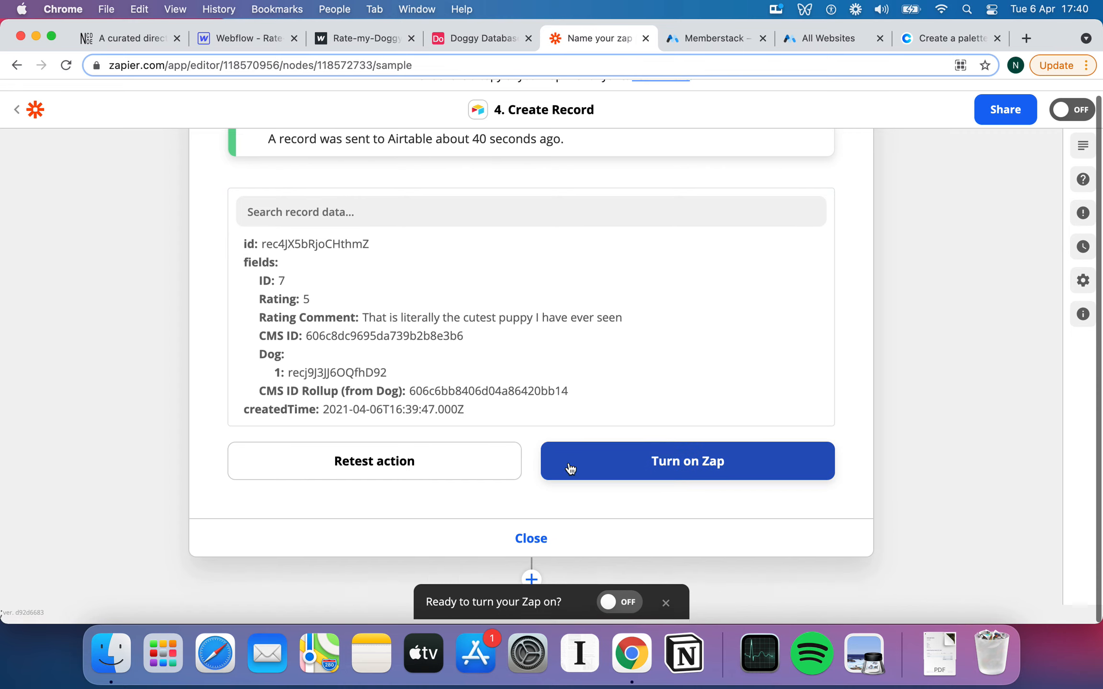
left_click(532, 584)
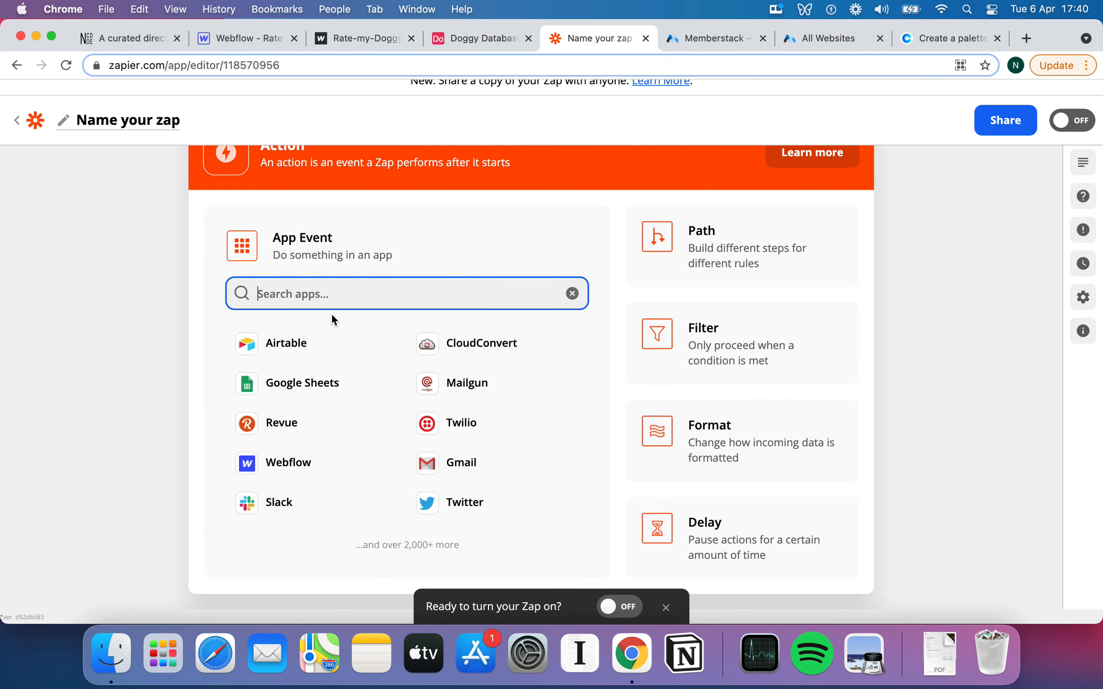
left_click(735, 453)
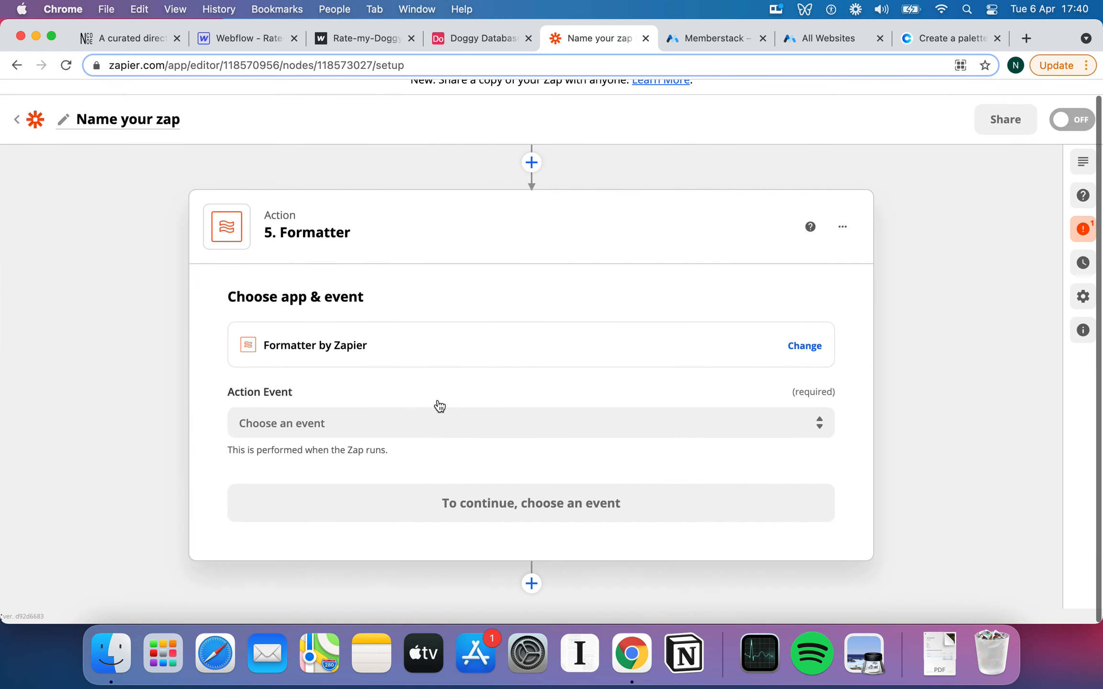
left_click(386, 393)
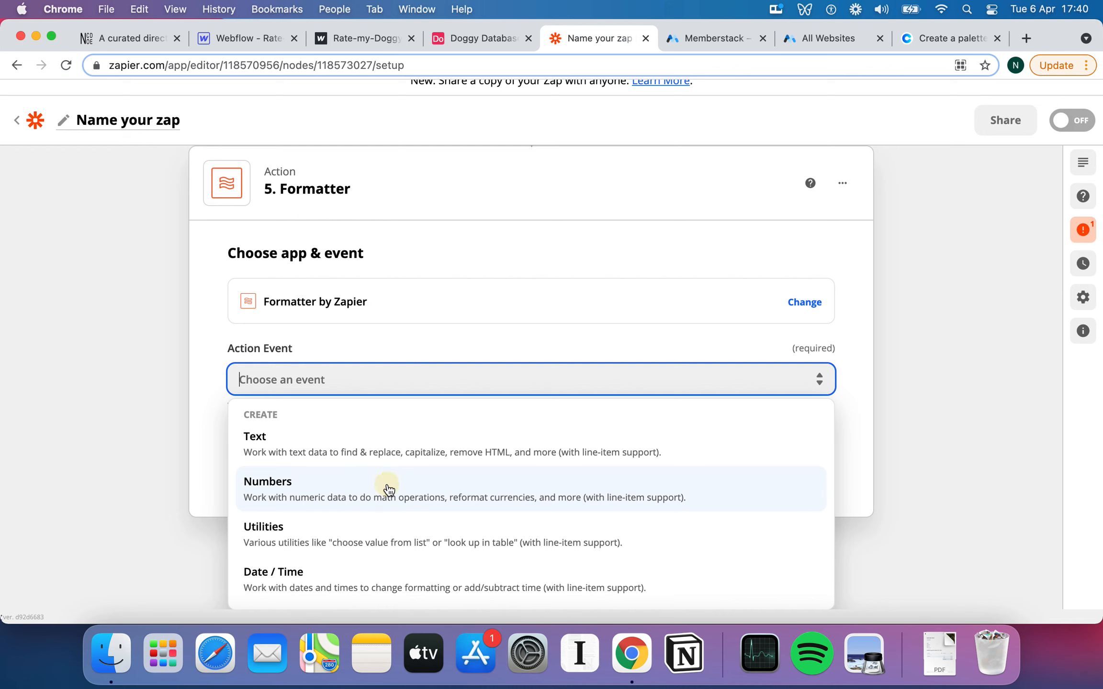
left_click(388, 489)
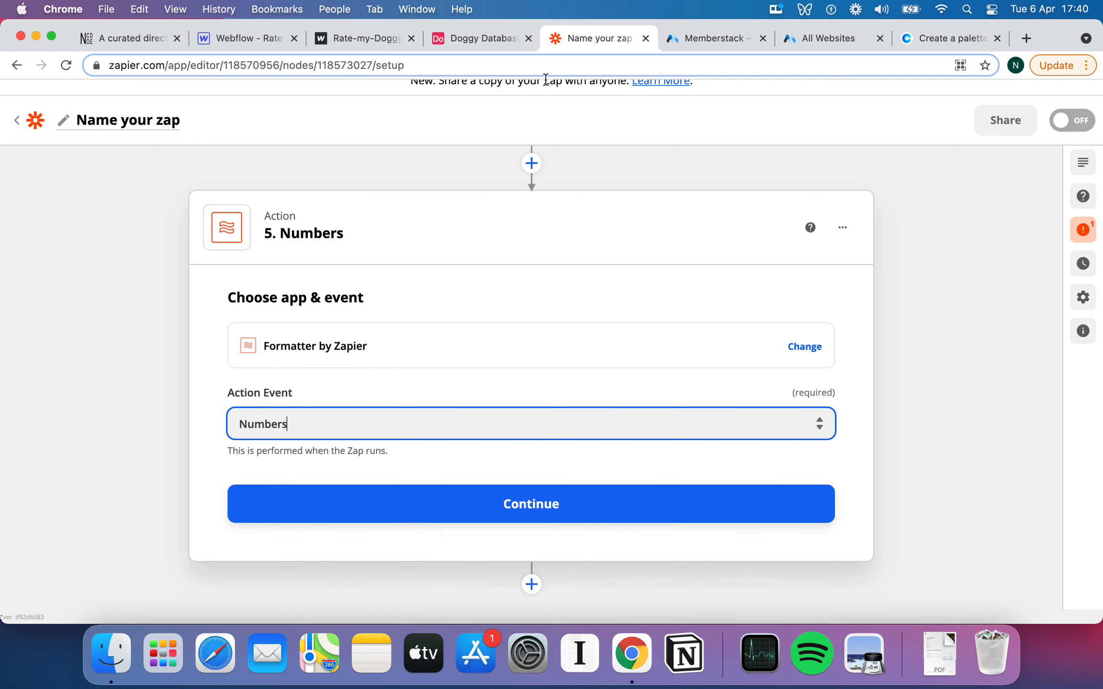
Confirm the Numbers event, and review the Ratings table and Milka's Total Rating Count in Airtable's Doggy Database.
left_click(474, 506)
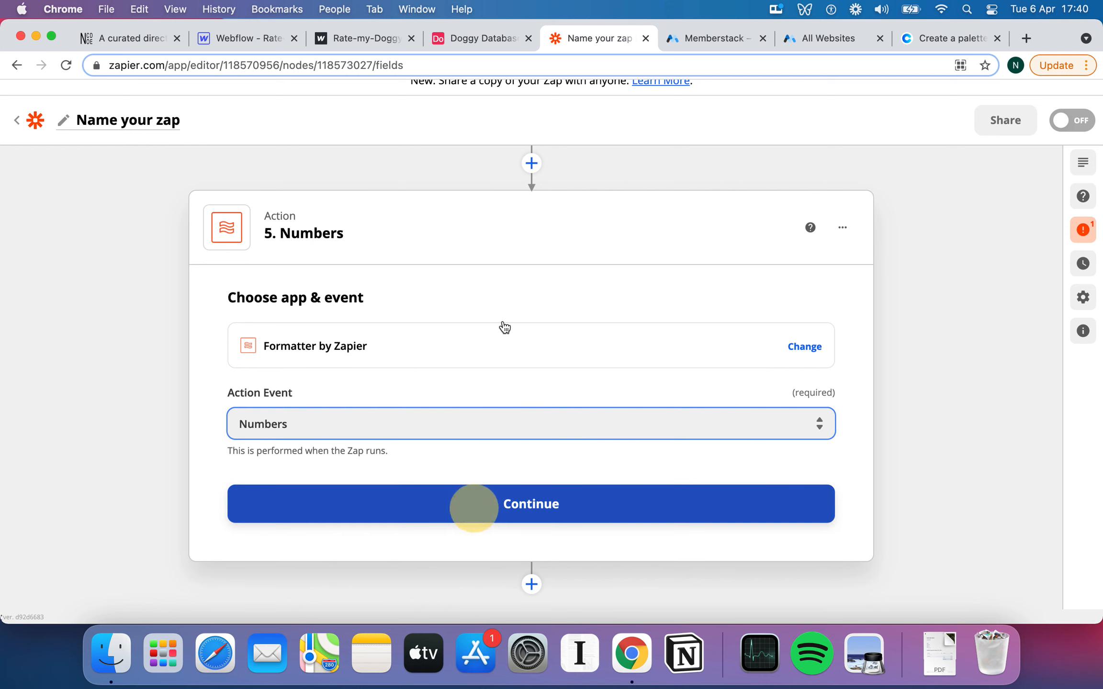
left_click(453, 36)
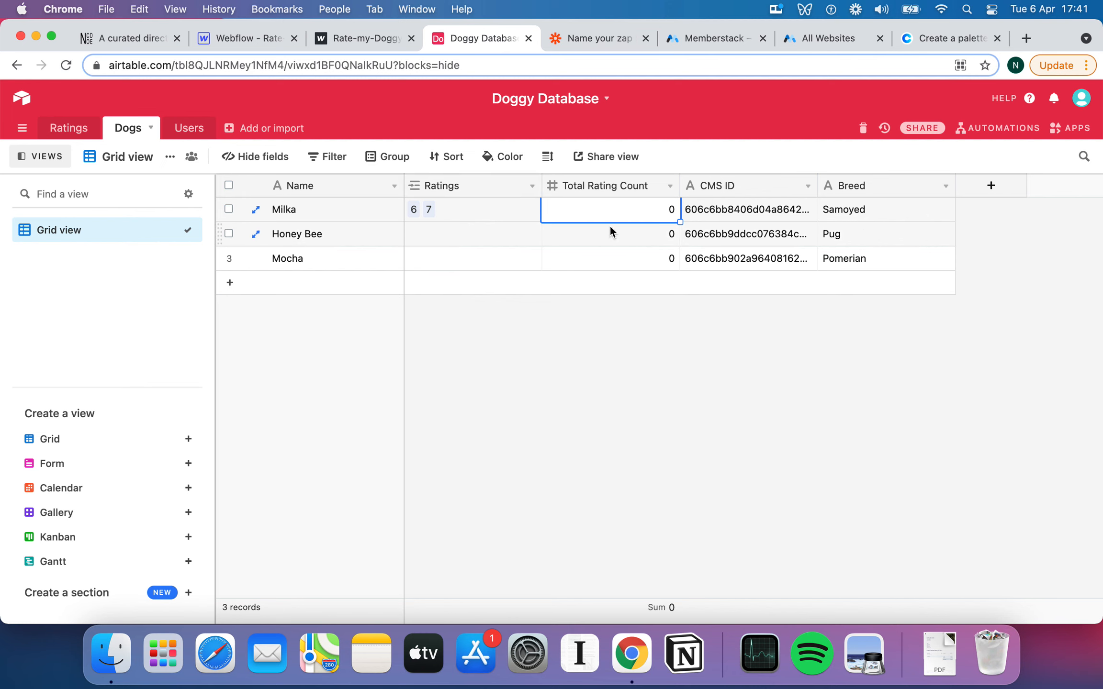
left_click(68, 127)
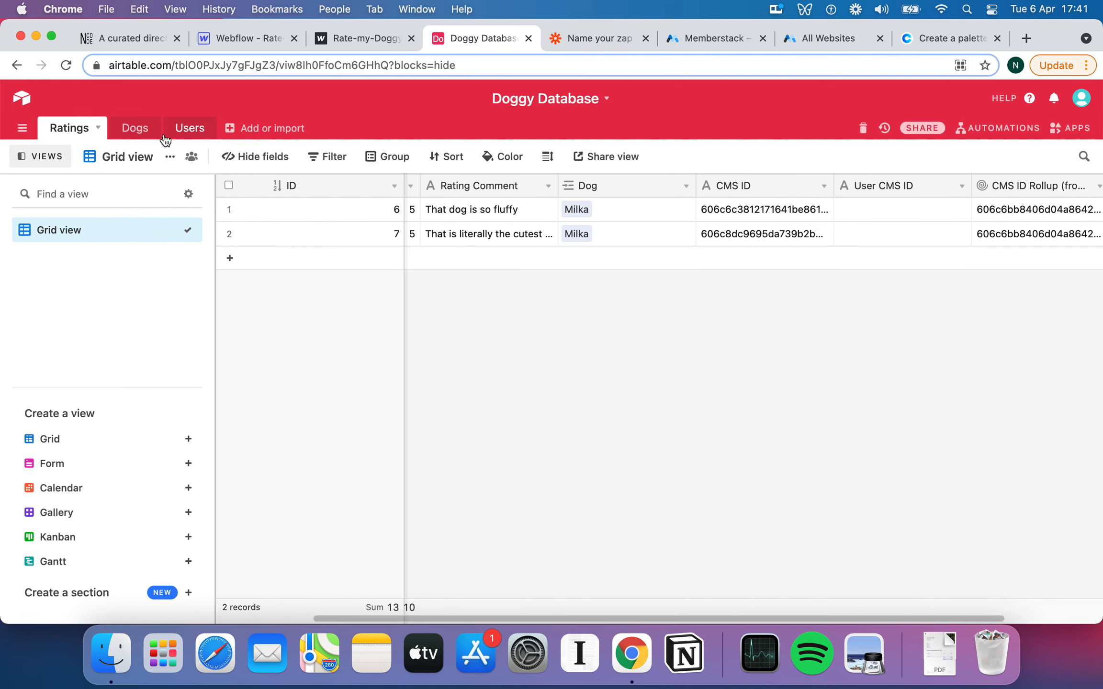
left_click(138, 134)
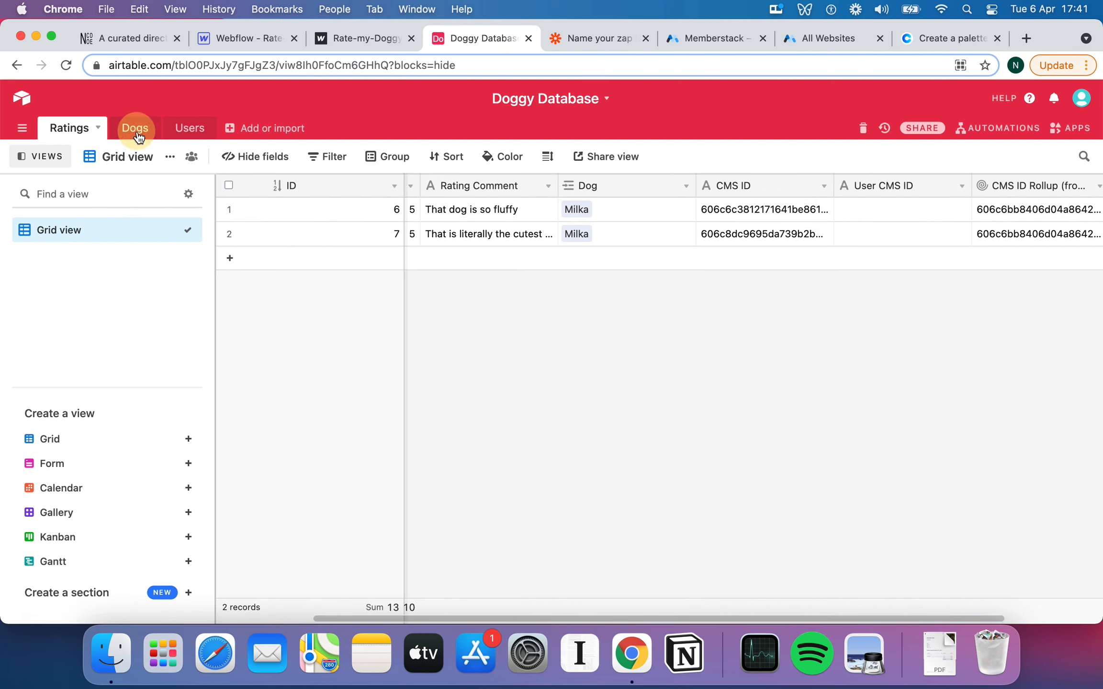
left_click(570, 34)
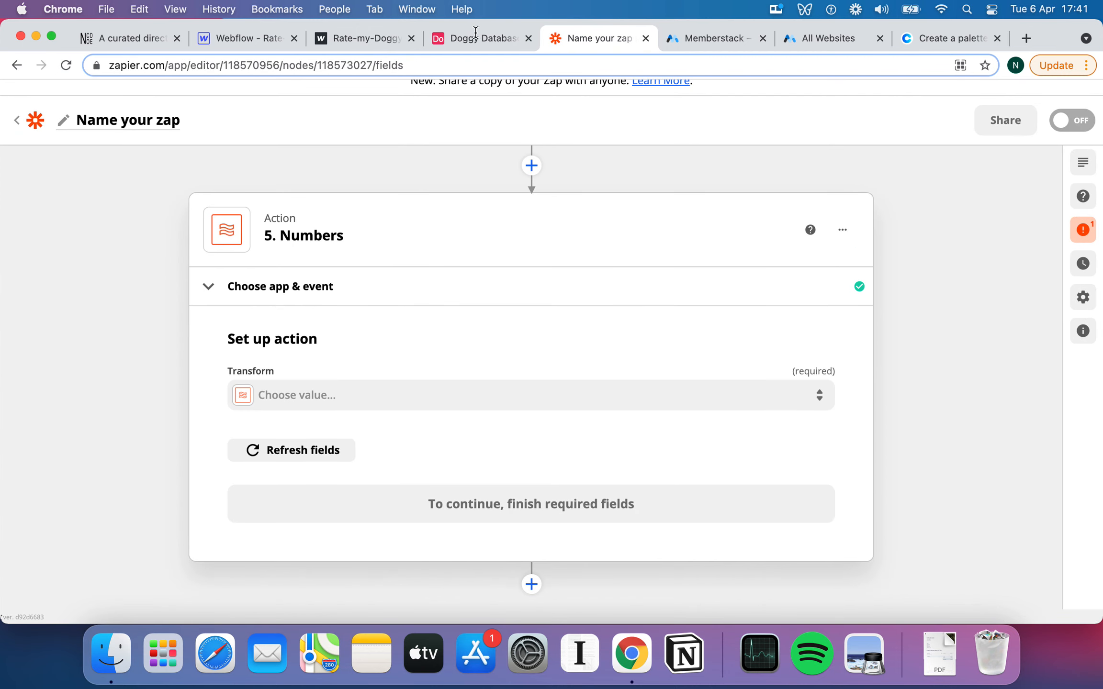
left_click(477, 38)
left_click(627, 207)
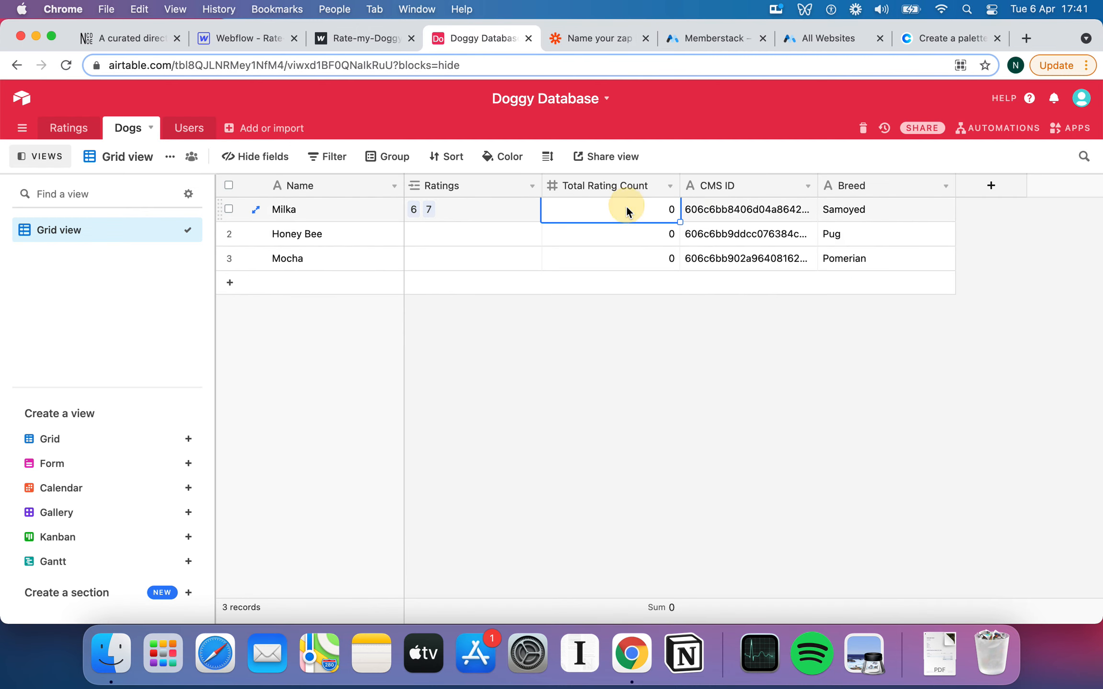
Return to Zapier and set the Numbers step's transform to Perform Math Operation with Add as the operation.
left_click(609, 38)
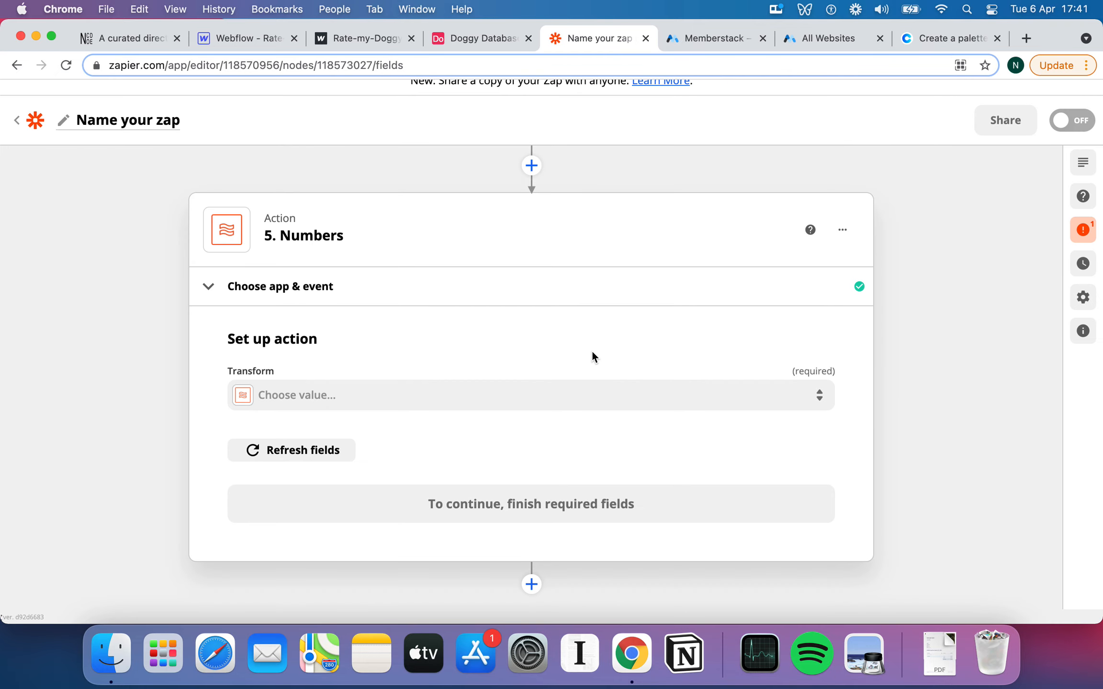
left_click(527, 397)
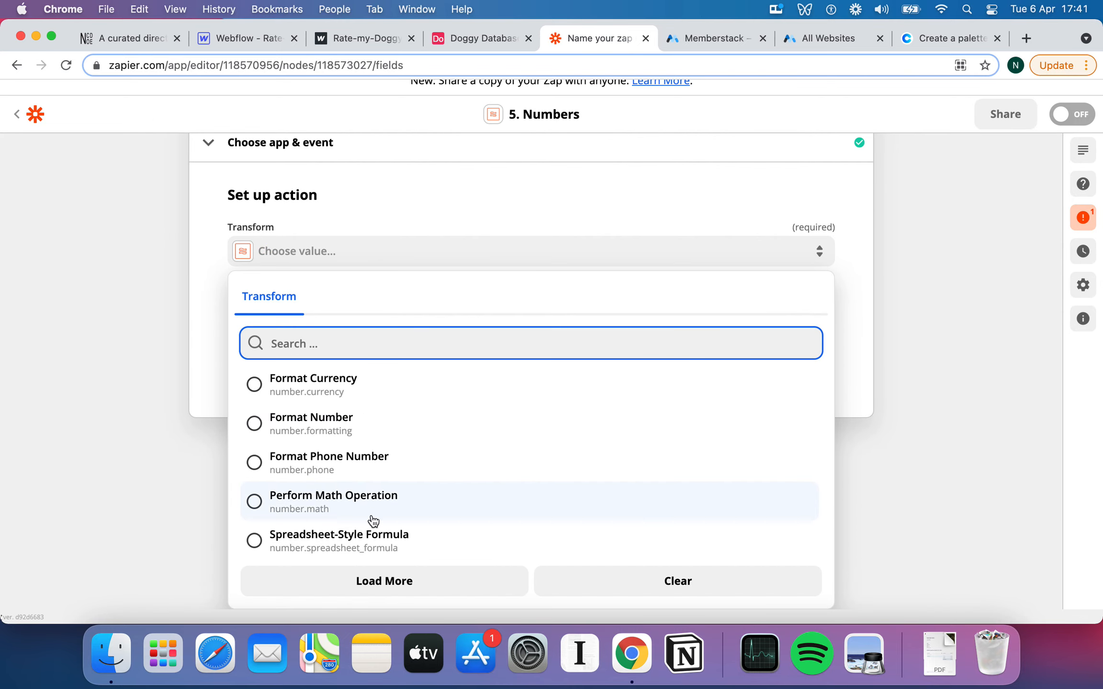
left_click(336, 501)
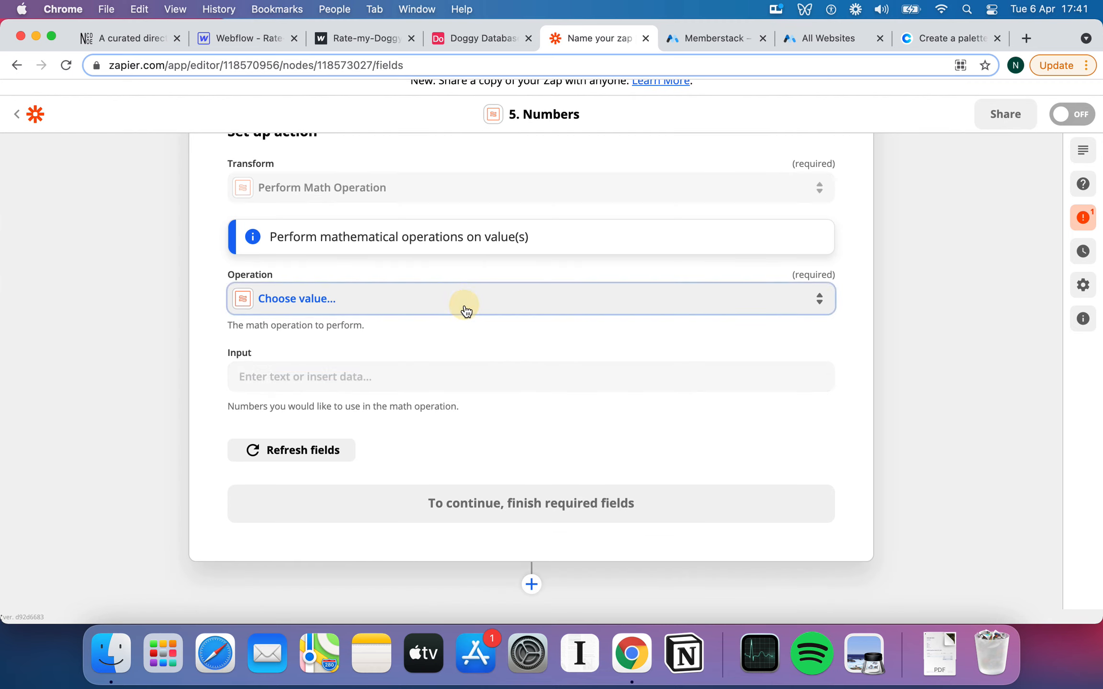
left_click(464, 309)
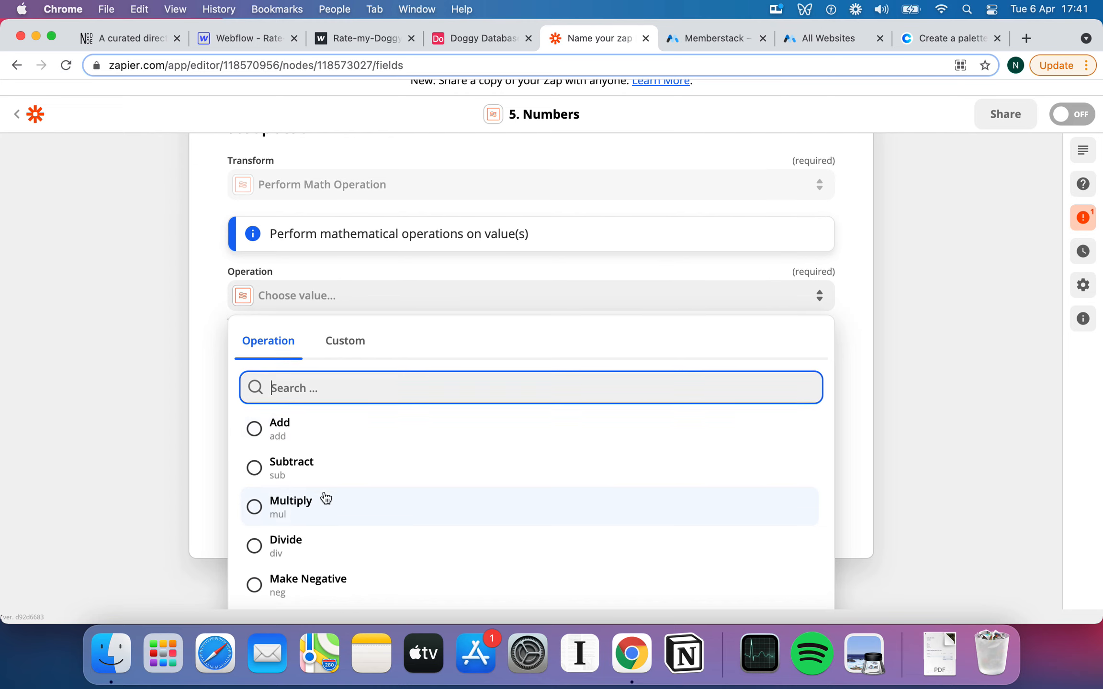
scroll(313, 509, "down", 2)
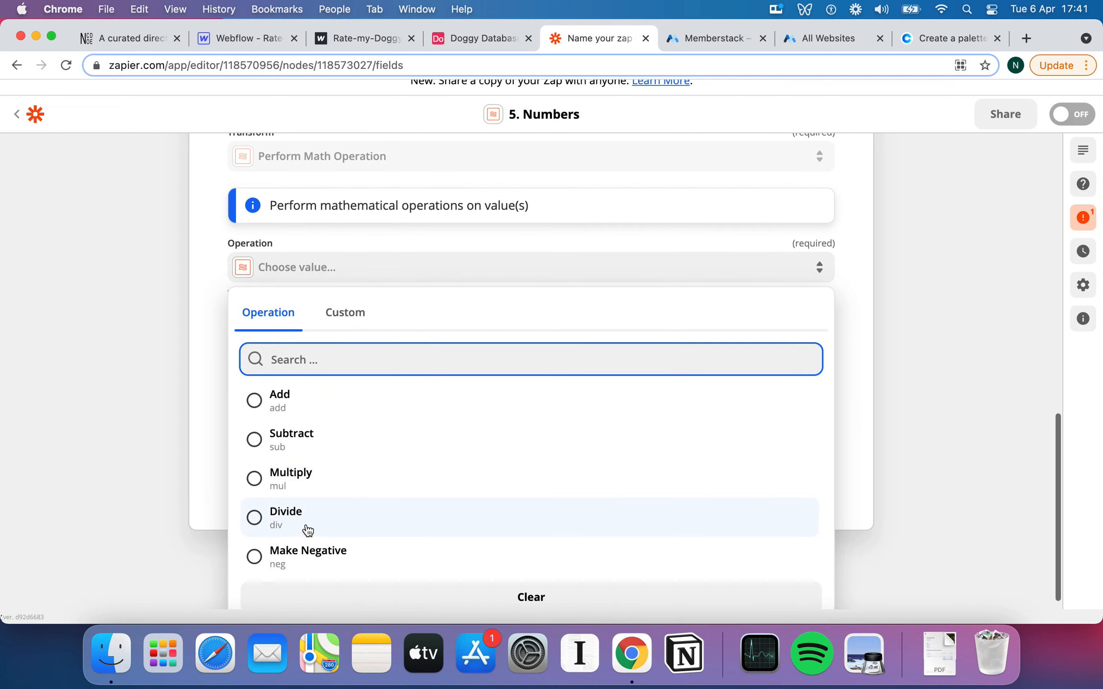
left_click(295, 409)
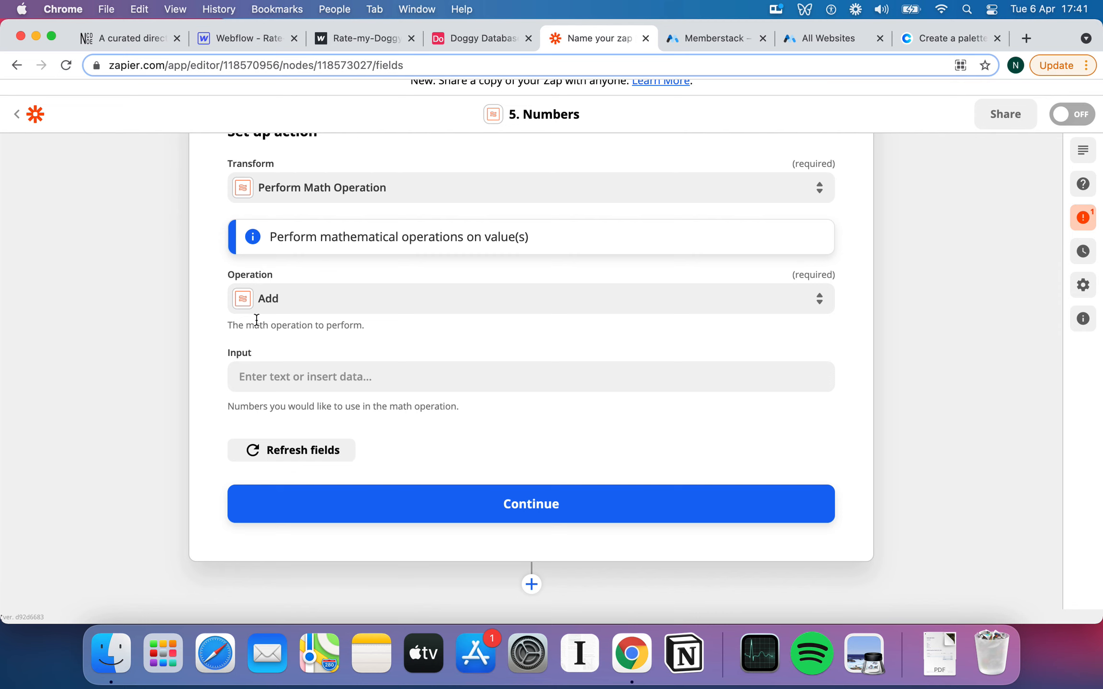
Insert Fields Total Rating Count from the Find Record in Airtable step as the first input of the addition.
left_click(323, 372)
scroll(340, 374, "down", 1)
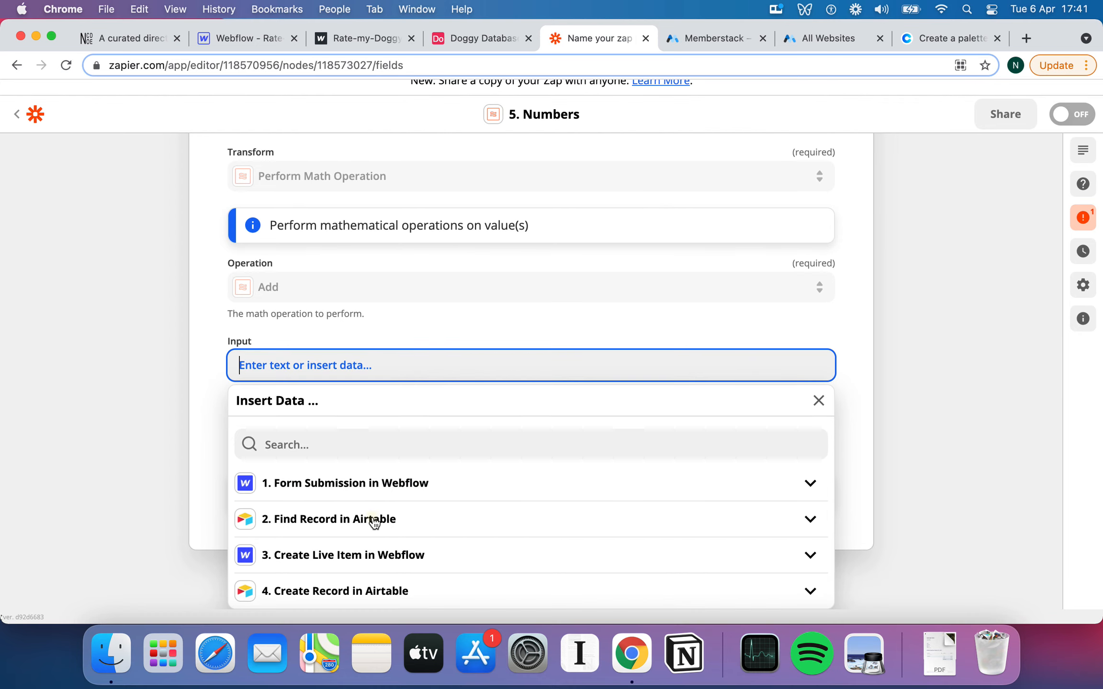
left_click(374, 521)
left_click(315, 520)
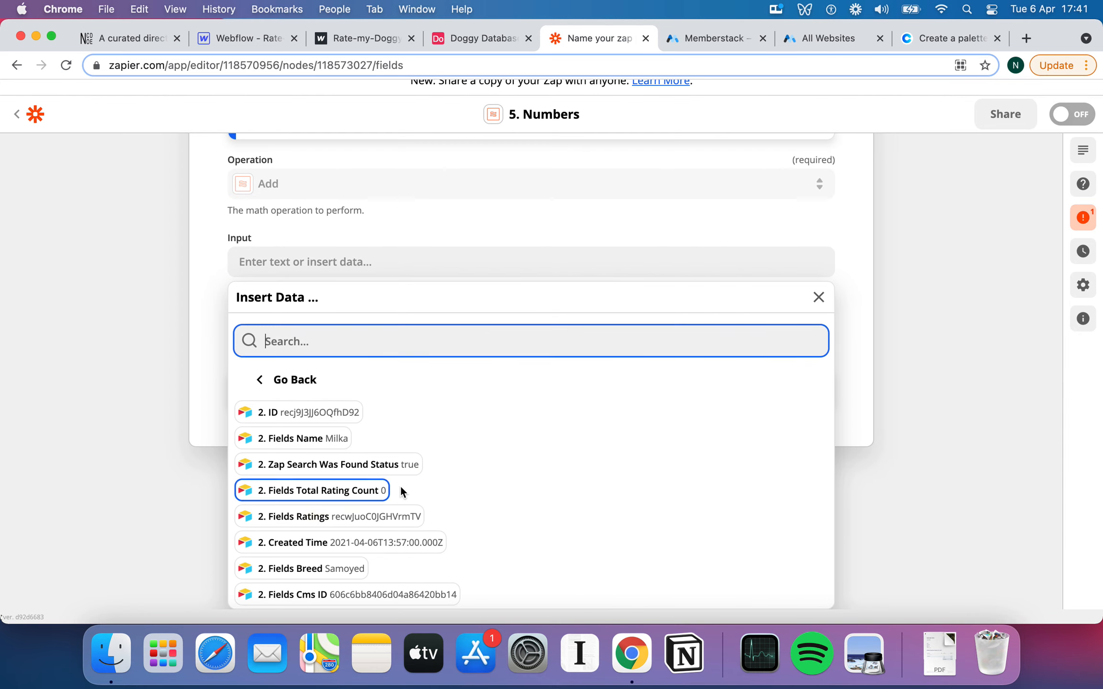
left_click(367, 498)
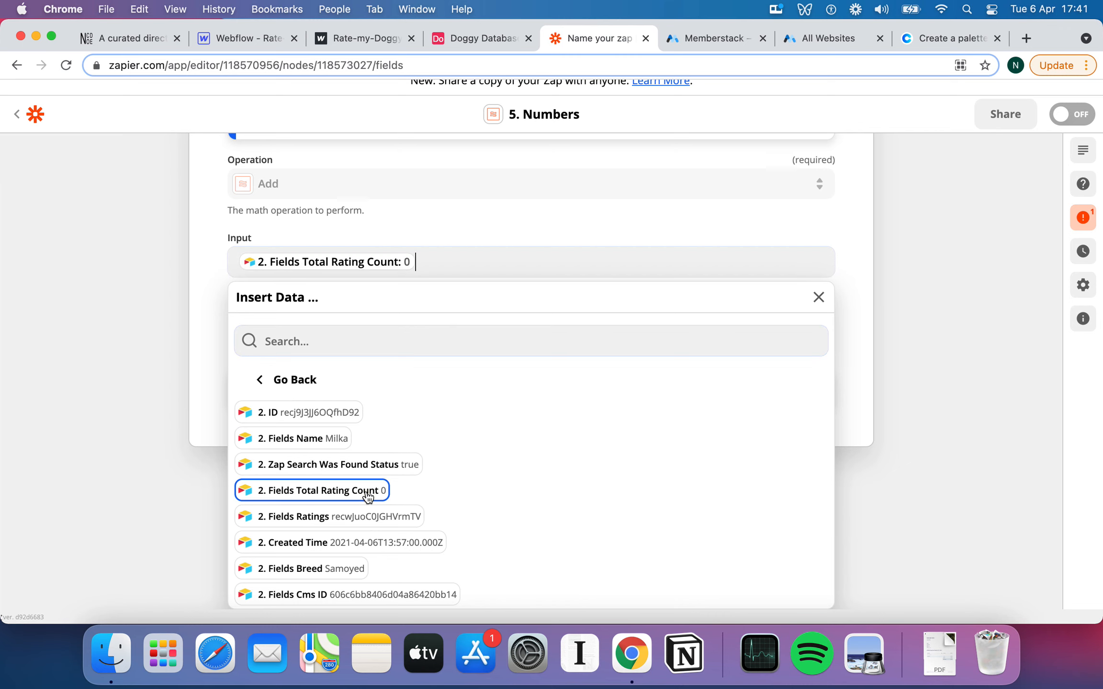
left_click(69, 305)
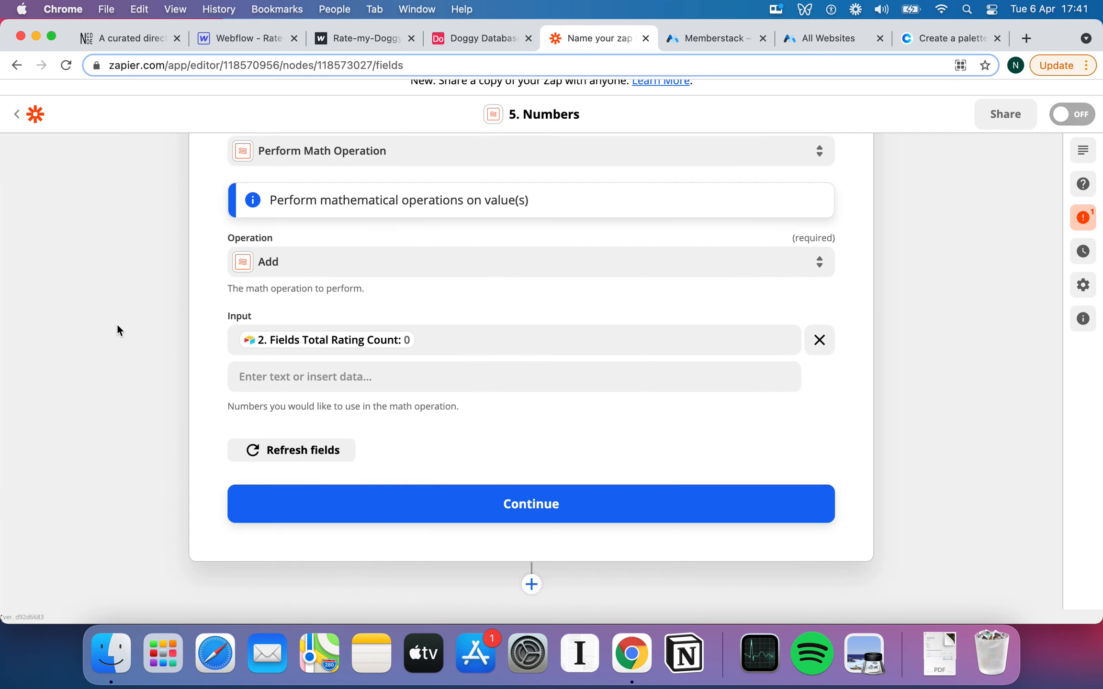
Insert Data Rating from the Webflow form submission as the second input of the addition.
left_click(345, 381)
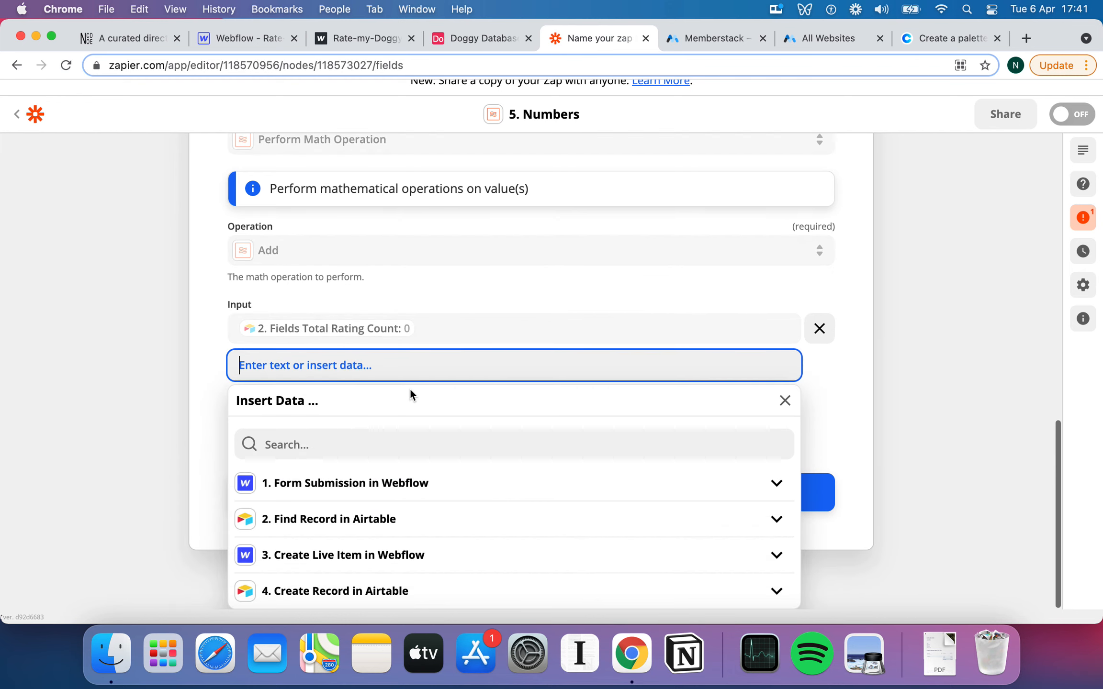
left_click(310, 483)
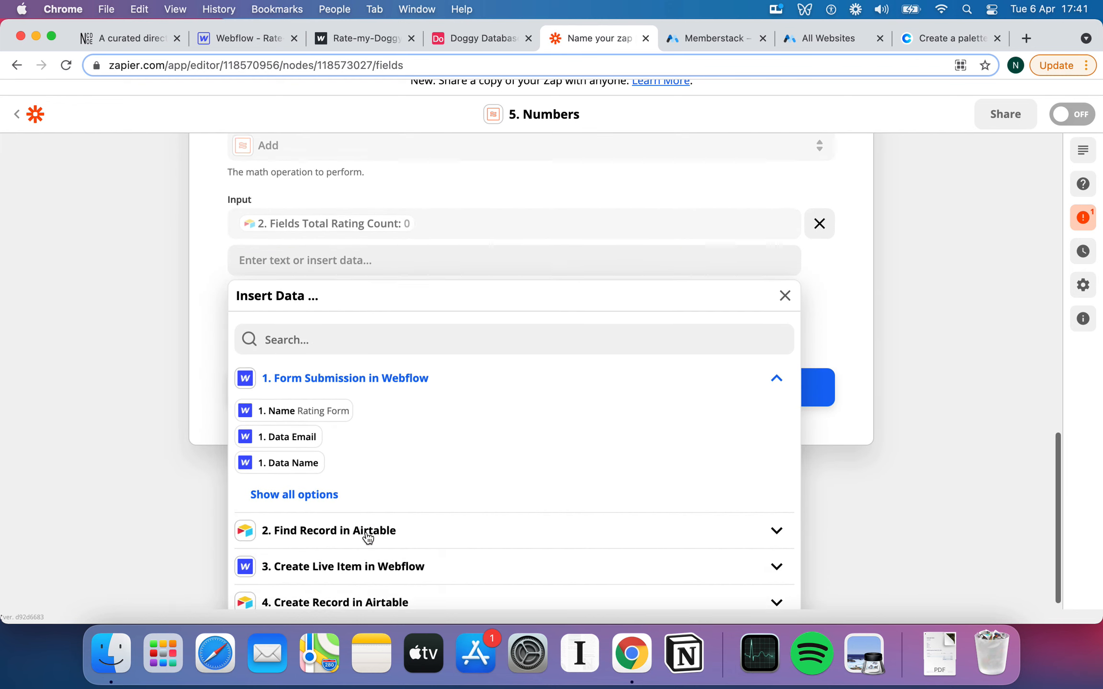
left_click(296, 483)
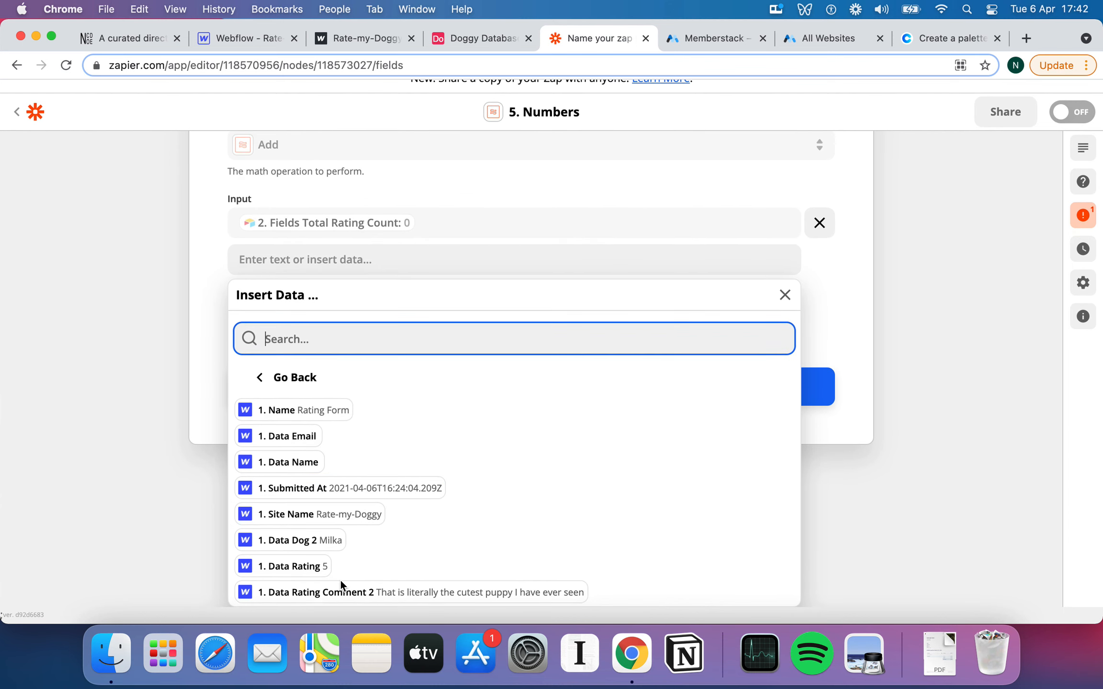
left_click(317, 567)
left_click(136, 404)
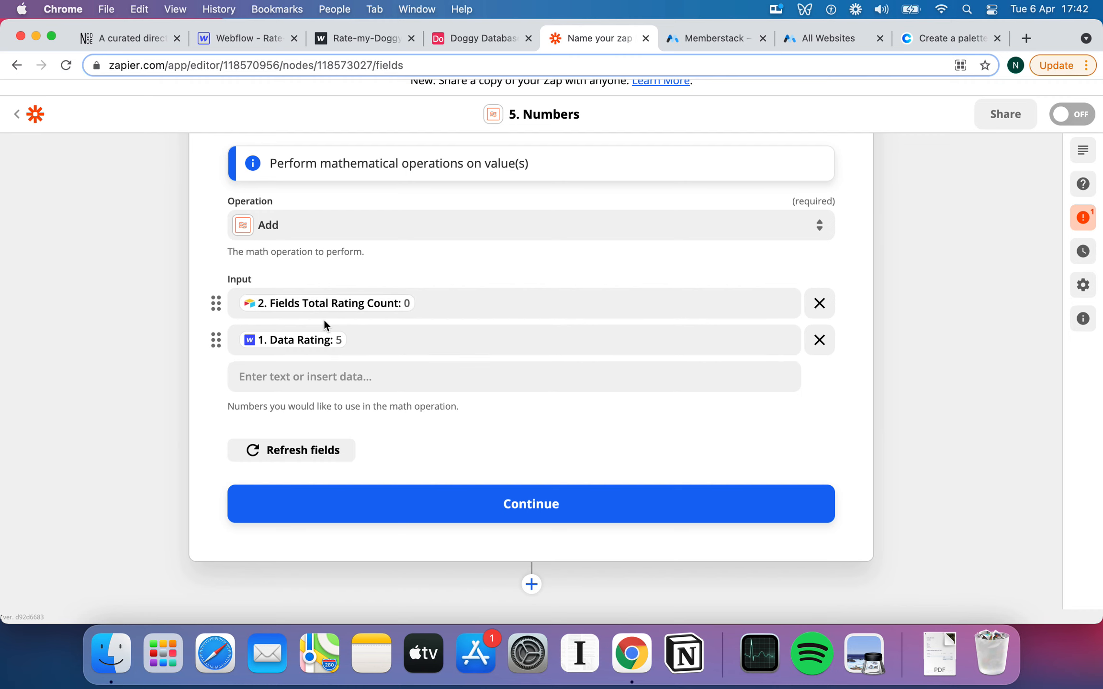
Check the Total Rating Count column in Airtable's Dogs table, and test the Numbers step in Zapier.
left_click(459, 37)
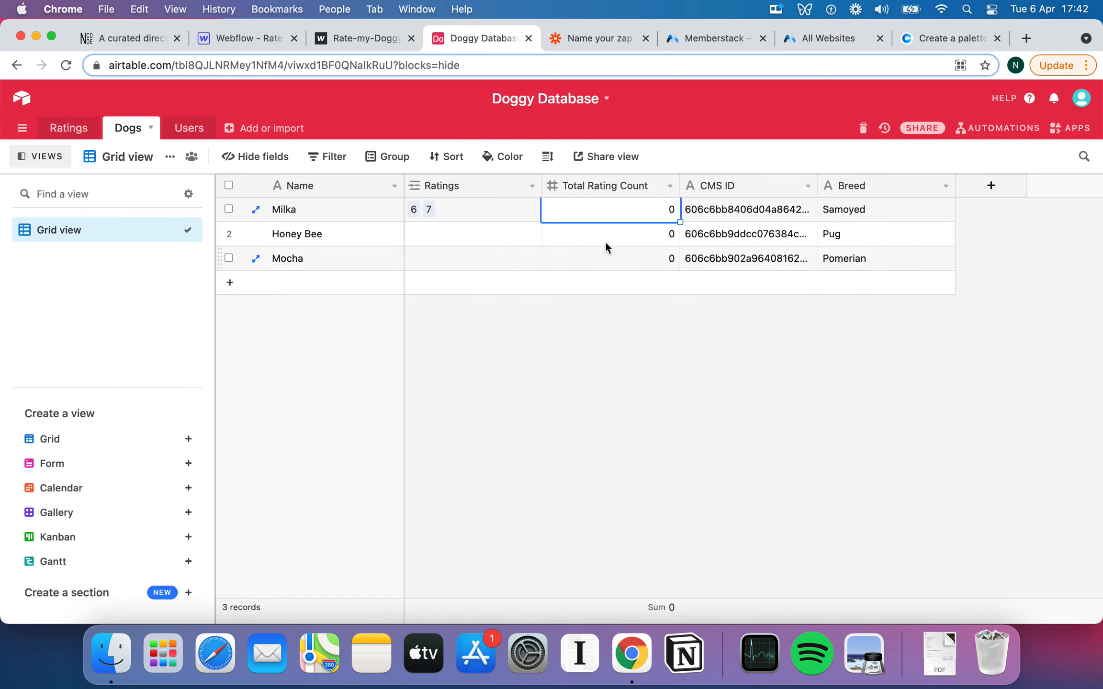
left_click(598, 43)
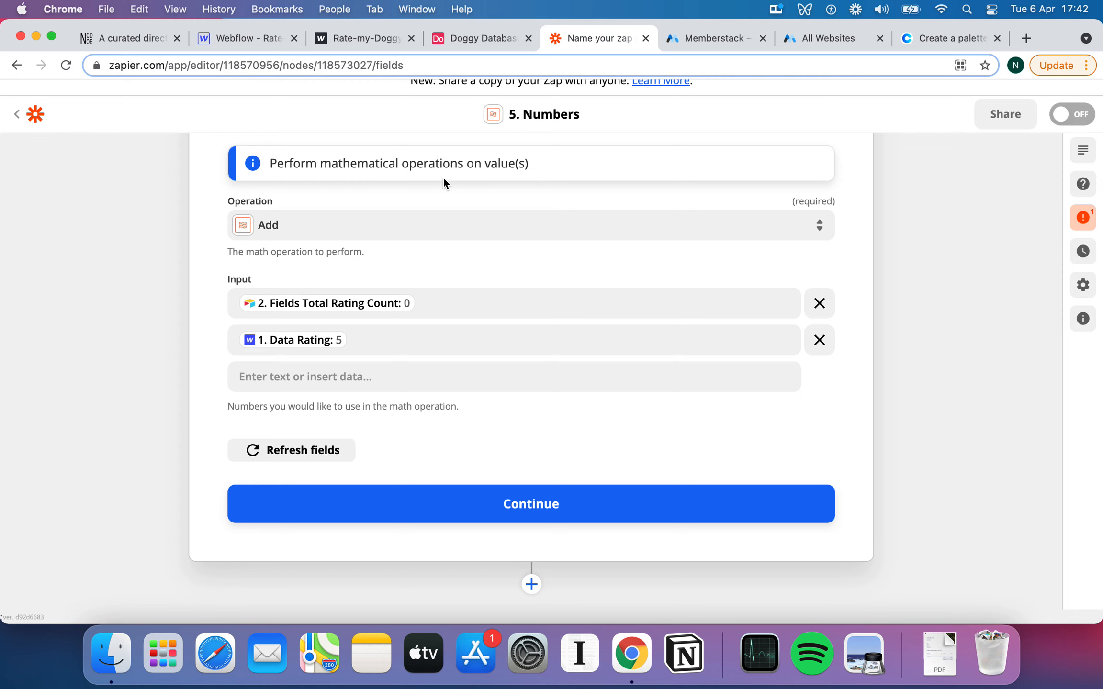
left_click(572, 516)
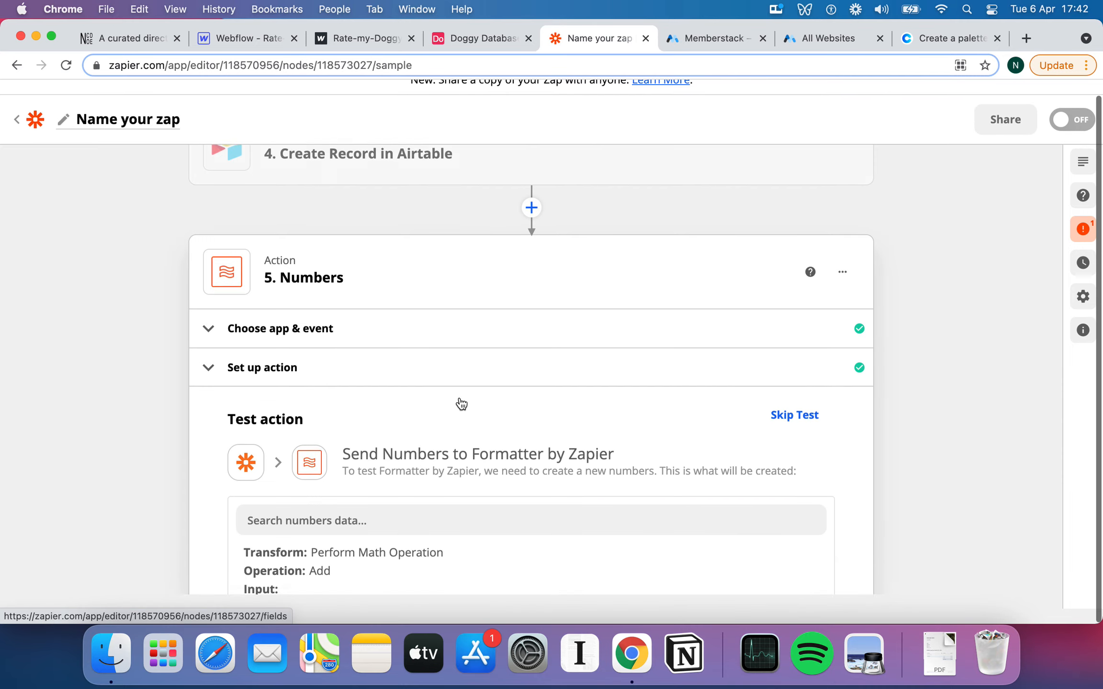
scroll(462, 406, "down", 4)
left_click(633, 491)
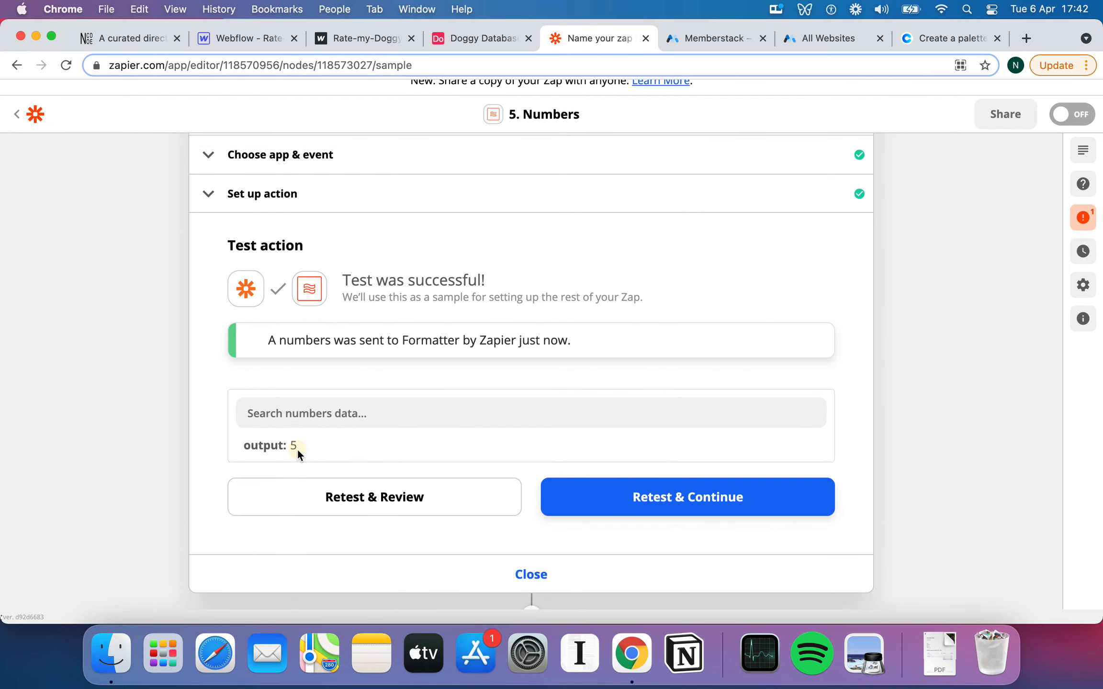
Add an Airtable action after the Numbers step with Update Record as its event.
scroll(297, 450, "down", 1)
left_click(530, 585)
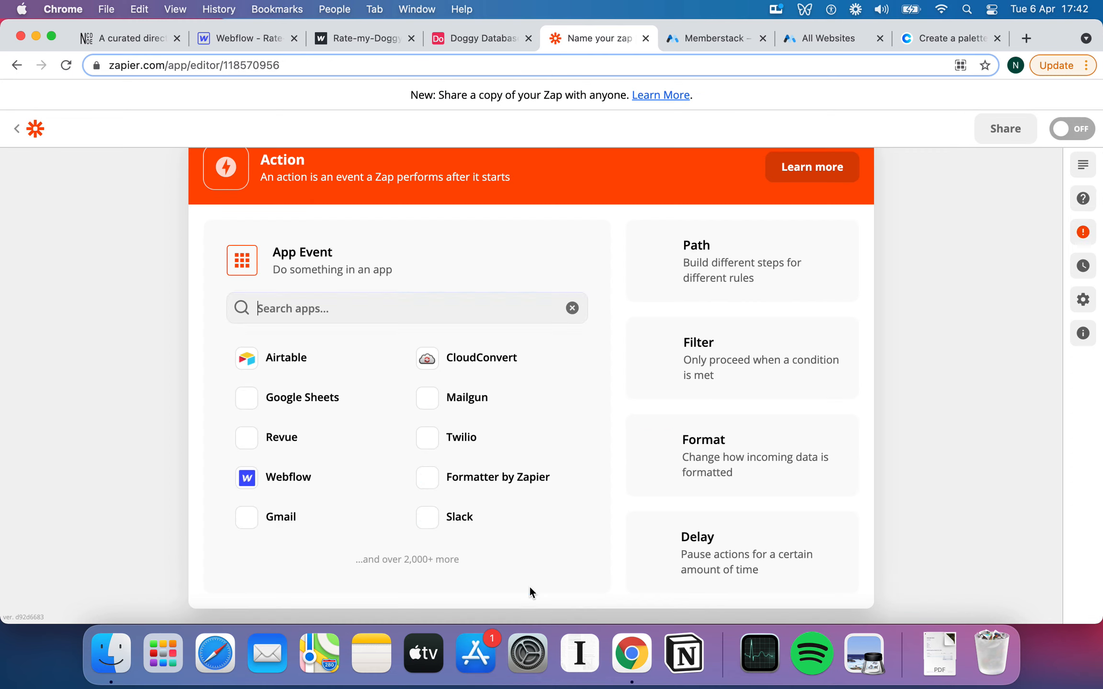
left_click(298, 360)
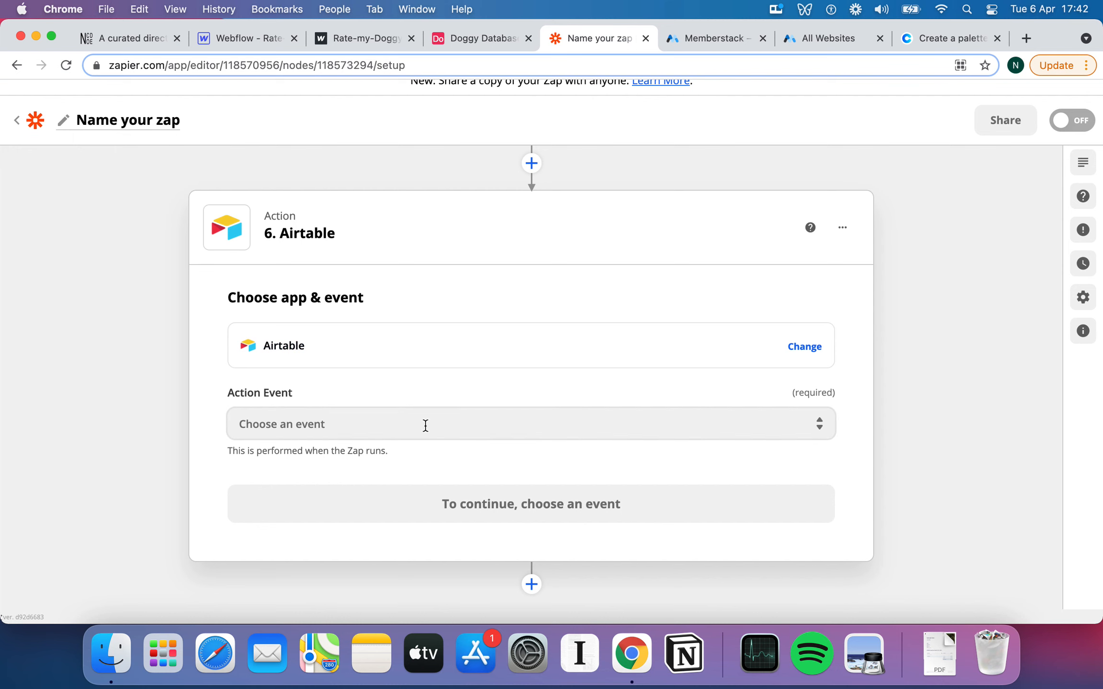
left_click(425, 425)
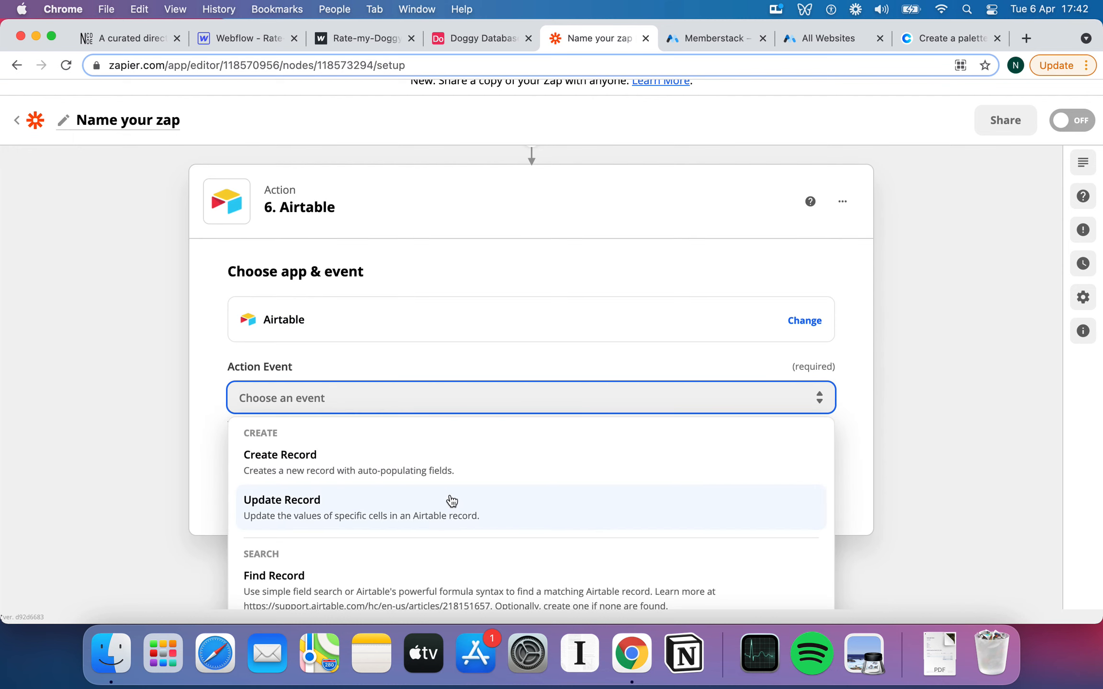
left_click(451, 501)
left_click(451, 512)
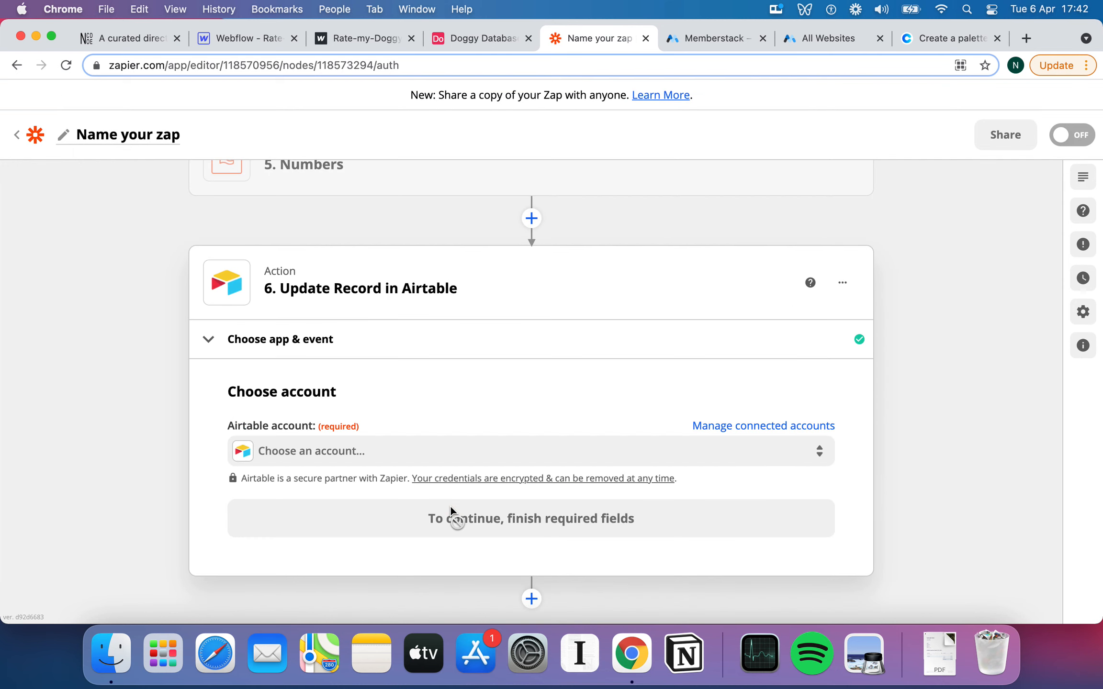
Select the connected Airtable account for the Update Record step and continue to its action setup.
left_click(423, 452)
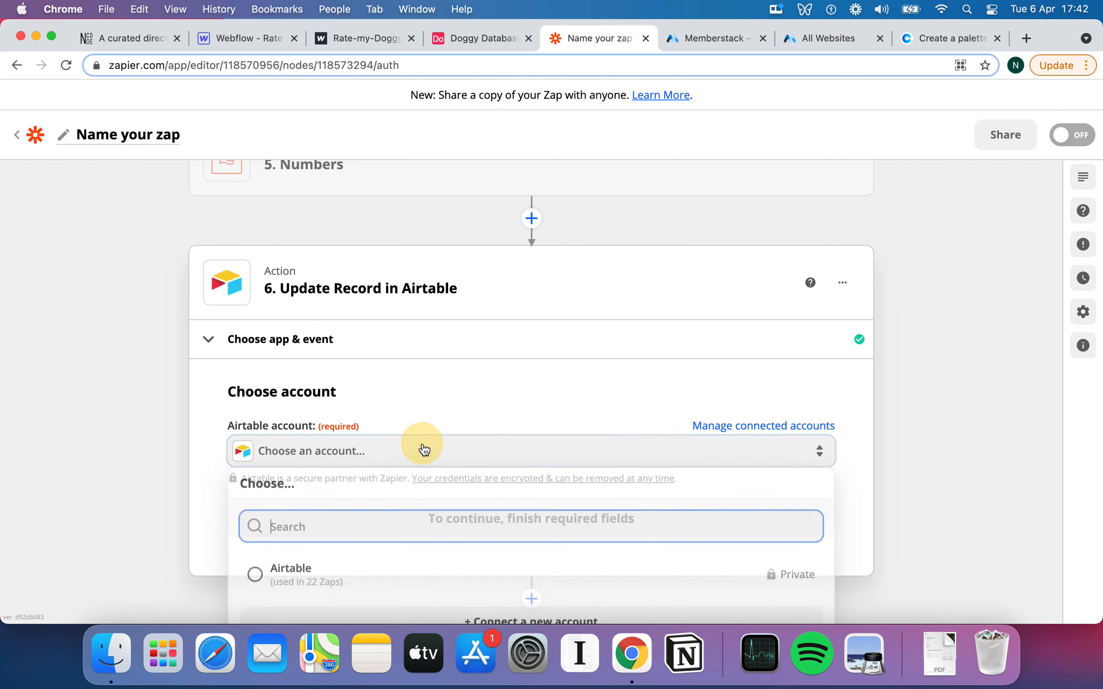
left_click(343, 572)
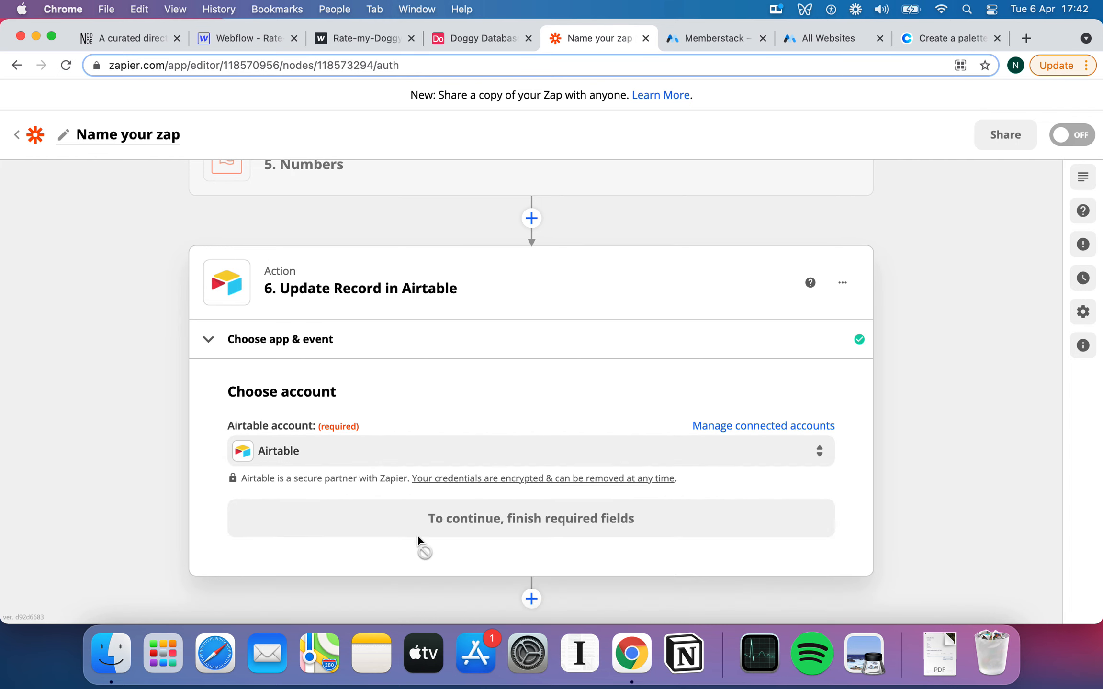
left_click(442, 523)
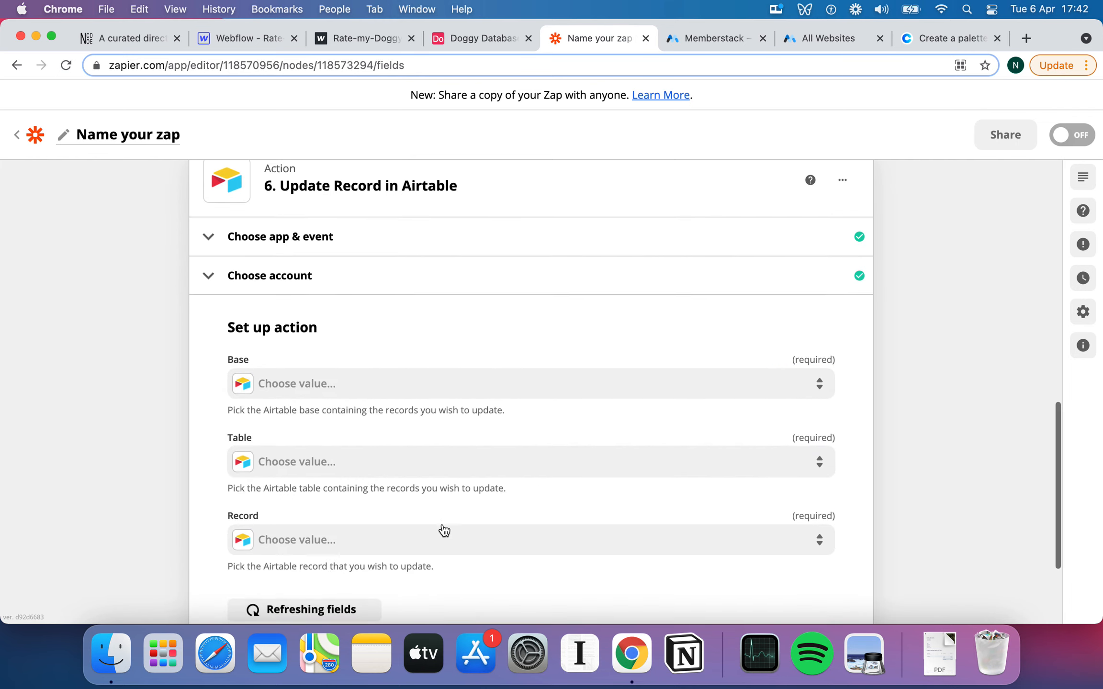
Set the Update Record step's base to Doggy Database and its table to Dogs.
left_click(400, 319)
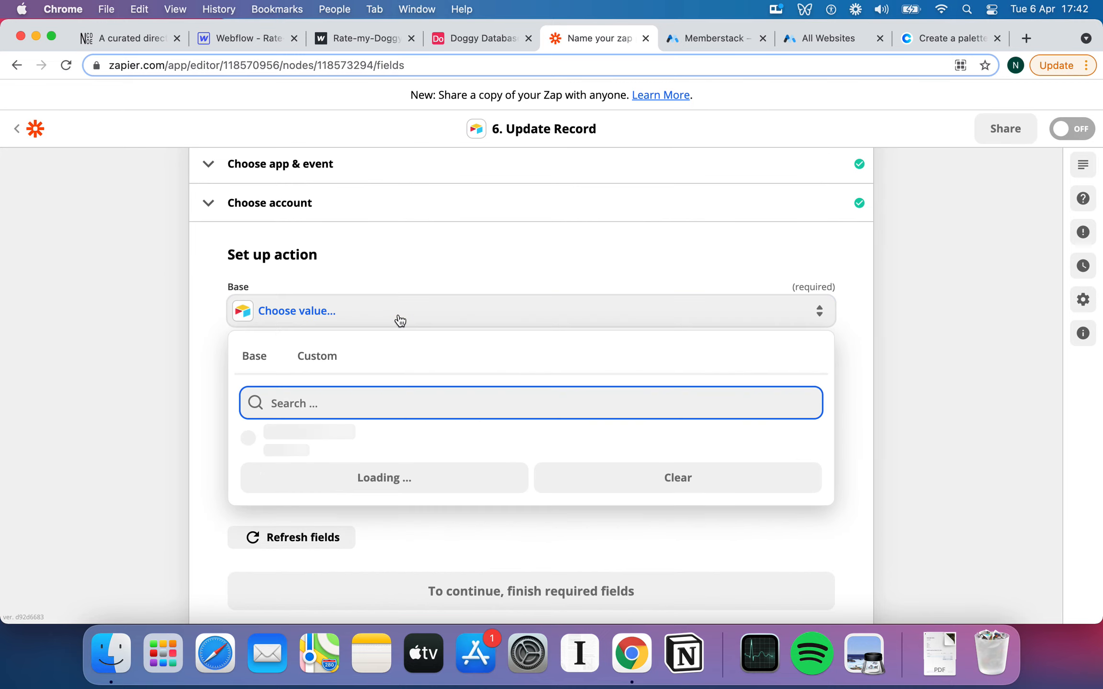
type("Doggy")
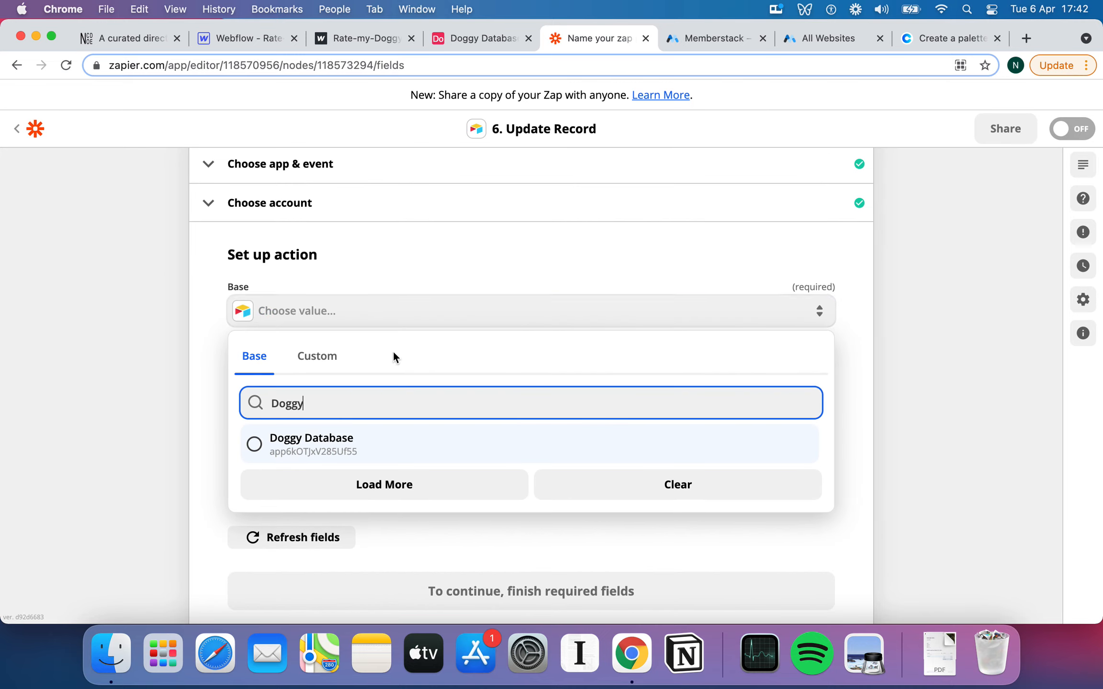
left_click(382, 446)
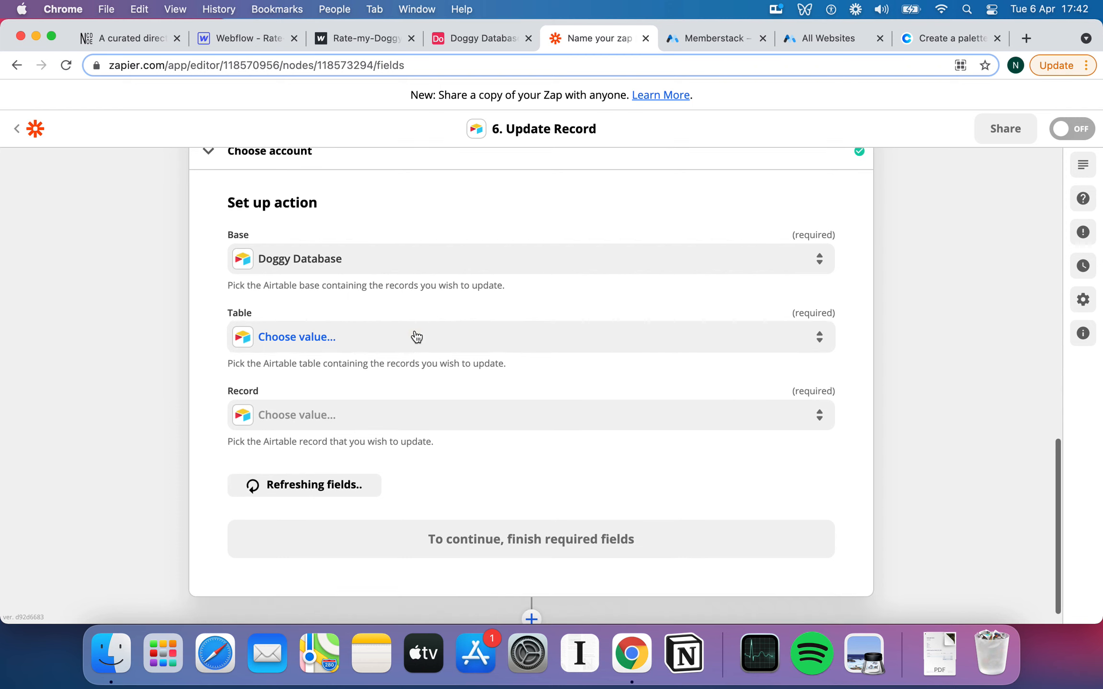
left_click(414, 335)
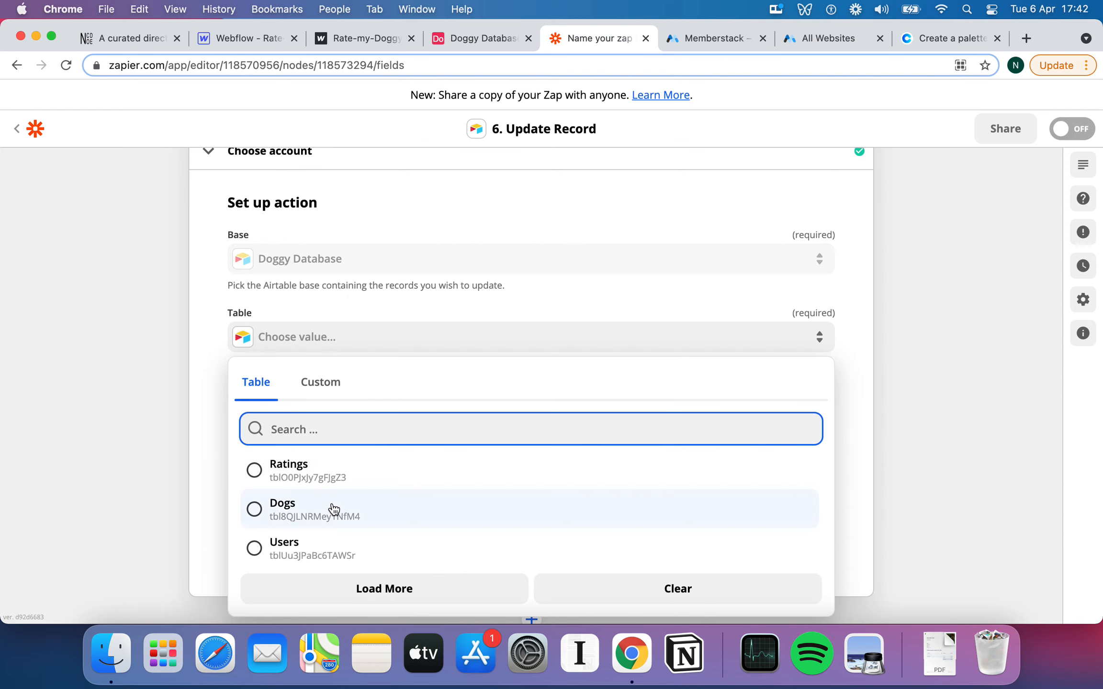
left_click(332, 509)
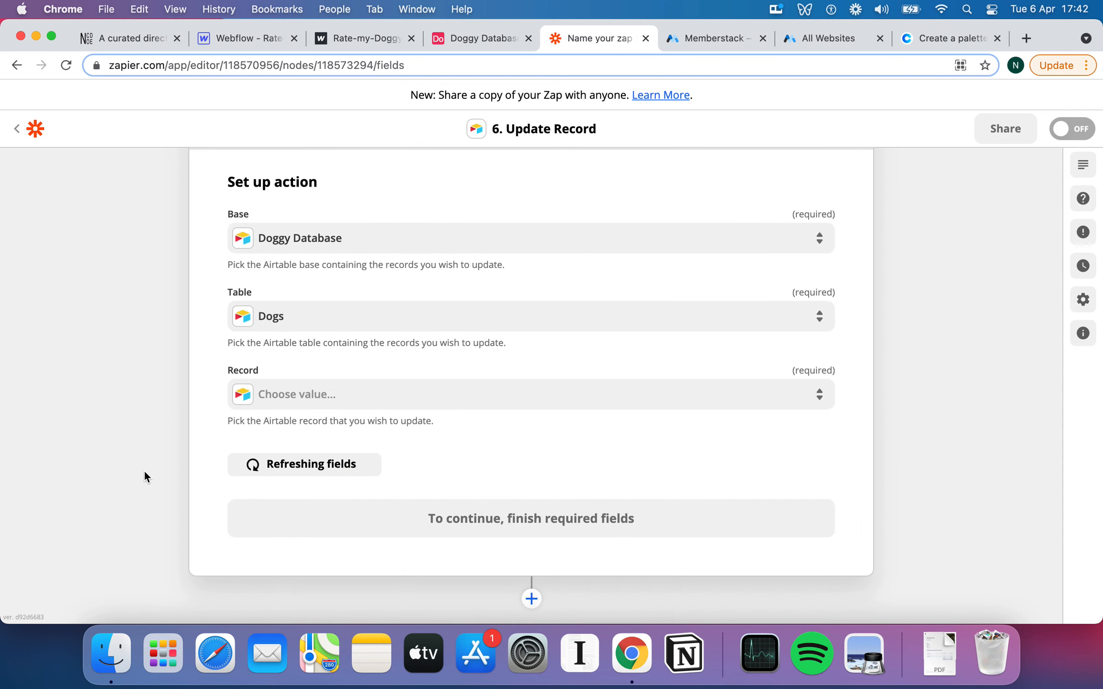
Set the record to update to the custom ID value from the Find Record in Airtable step.
left_click(355, 394)
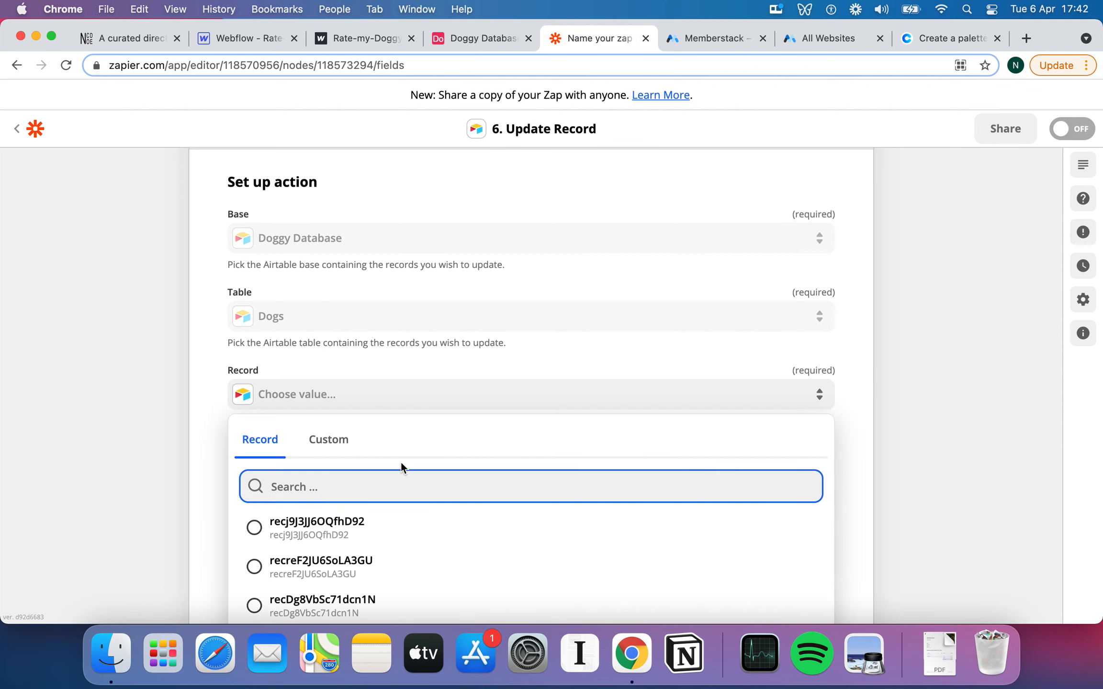
left_click(177, 374)
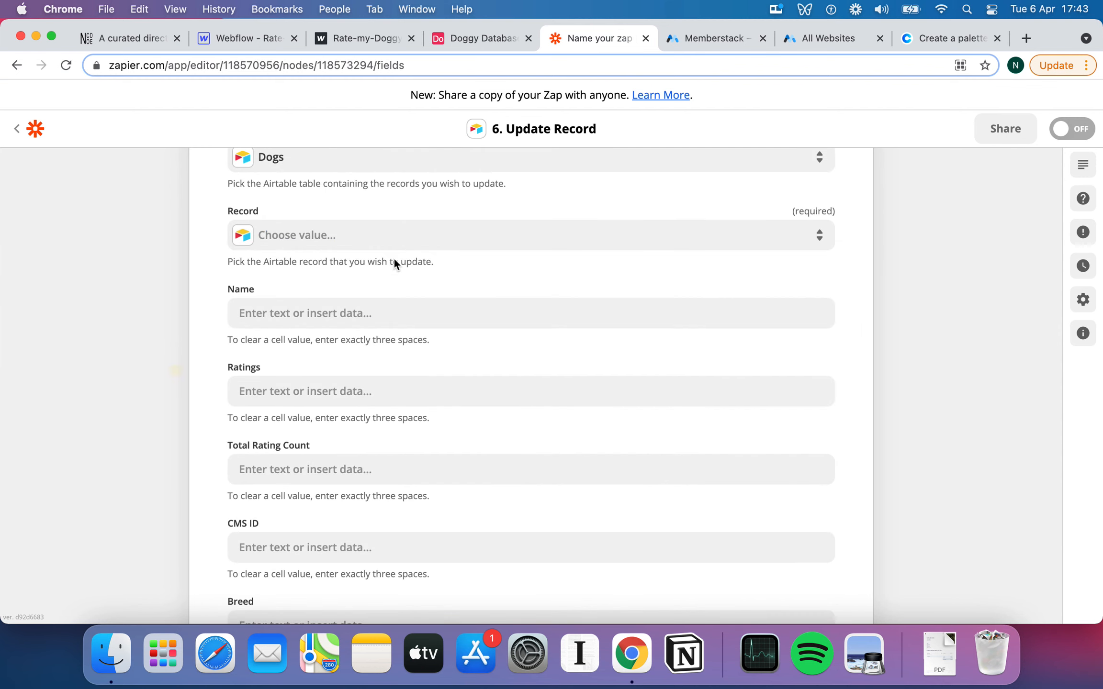
scroll(394, 263, "up", 3)
left_click(358, 299)
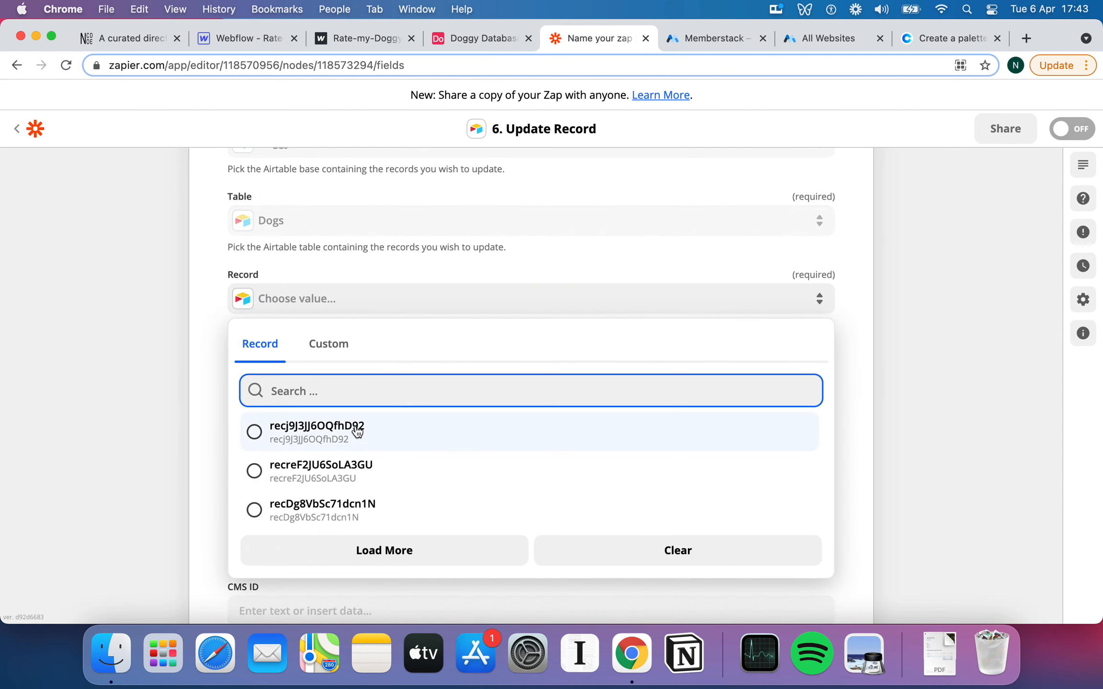
left_click(324, 346)
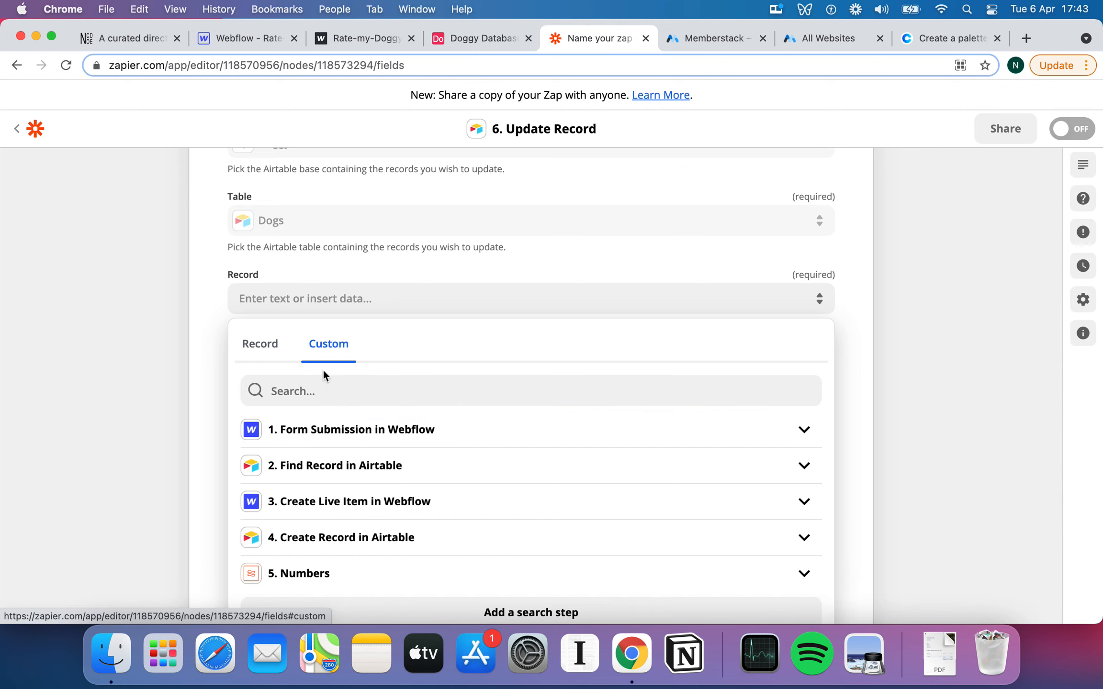
left_click(336, 467)
scroll(345, 479, "down", 1)
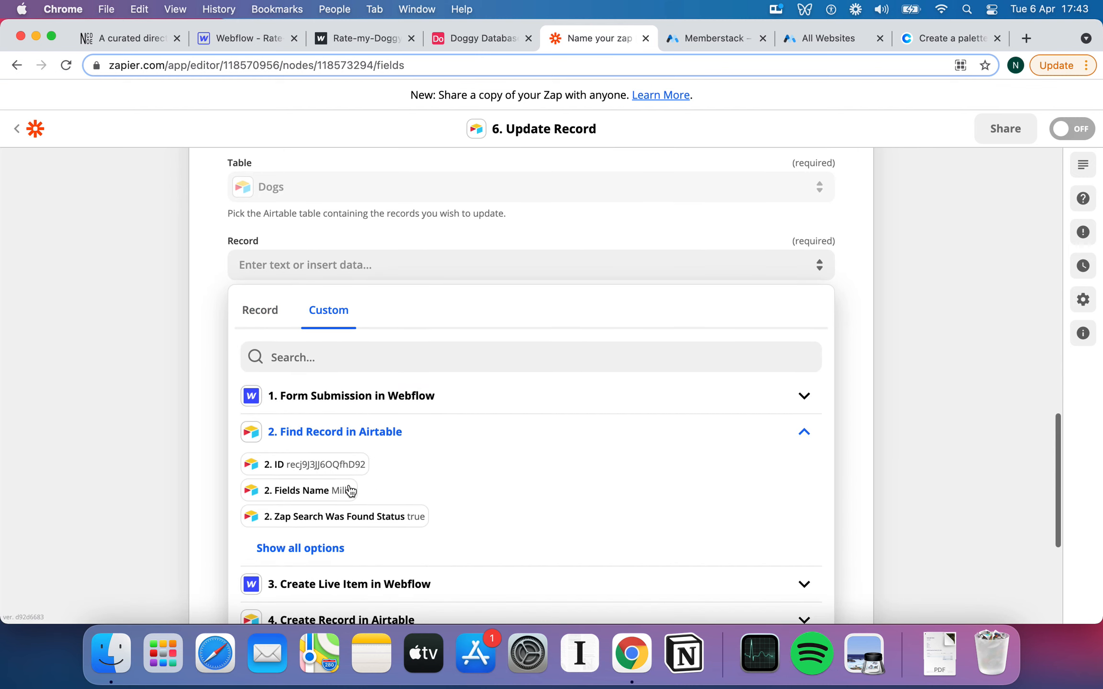
left_click(318, 471)
left_click(149, 360)
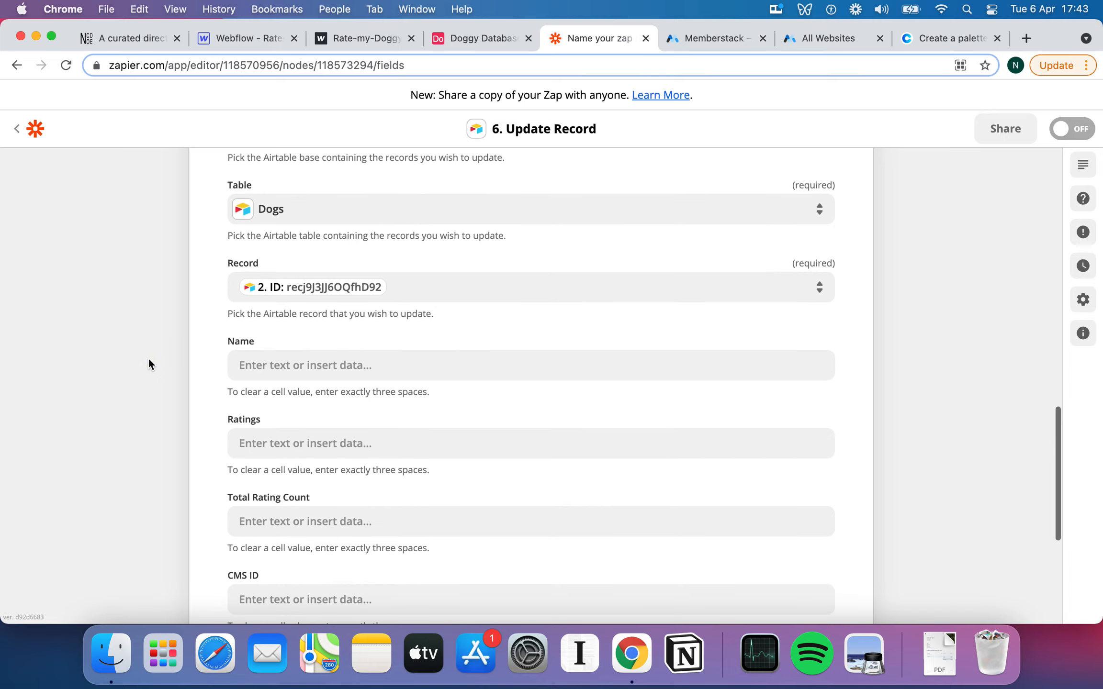
Map the Total Rating Count field to the Output of the Numbers step.
scroll(148, 359, "down", 4)
left_click(331, 362)
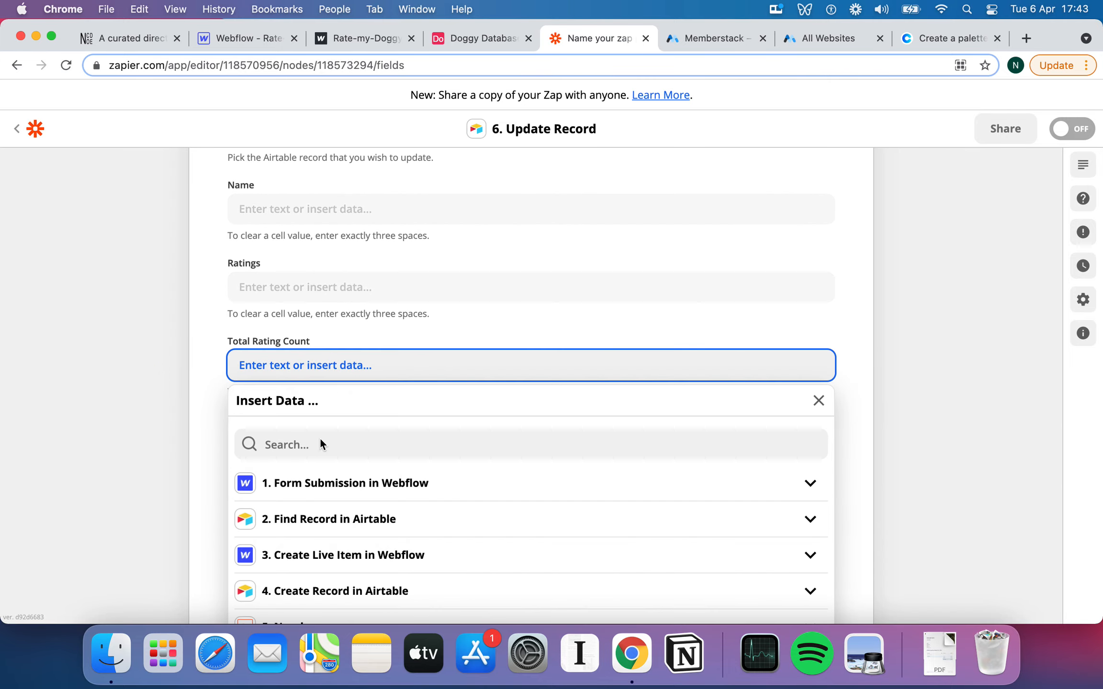
left_click(315, 526)
scroll(313, 523, "down", 1)
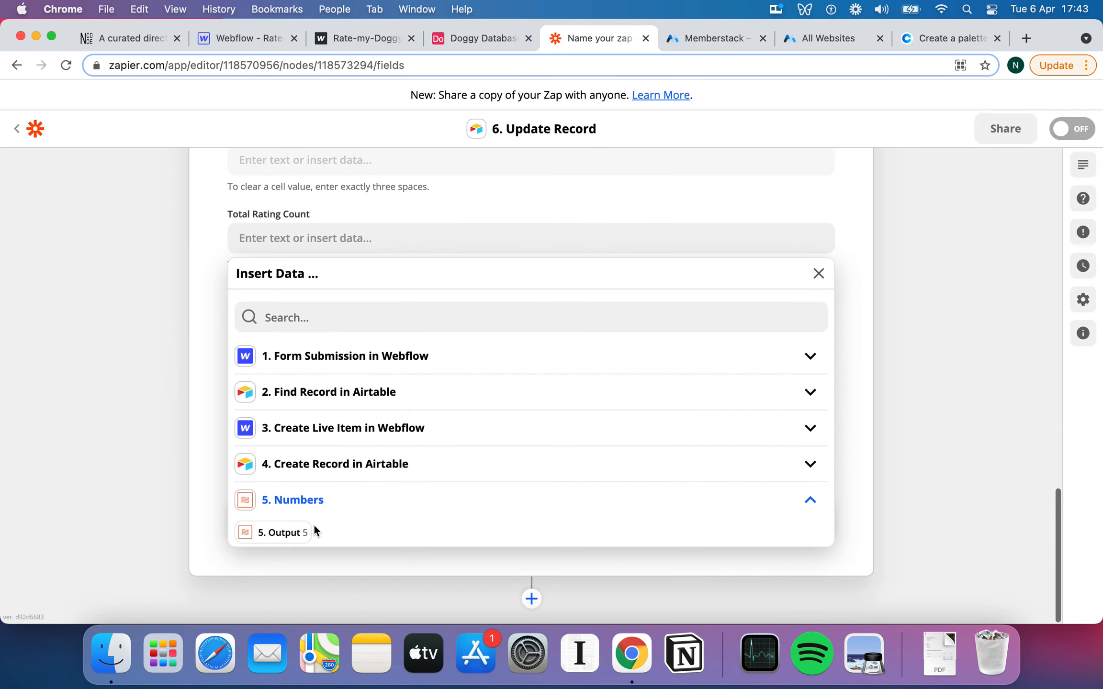
left_click(287, 530)
left_click(143, 335)
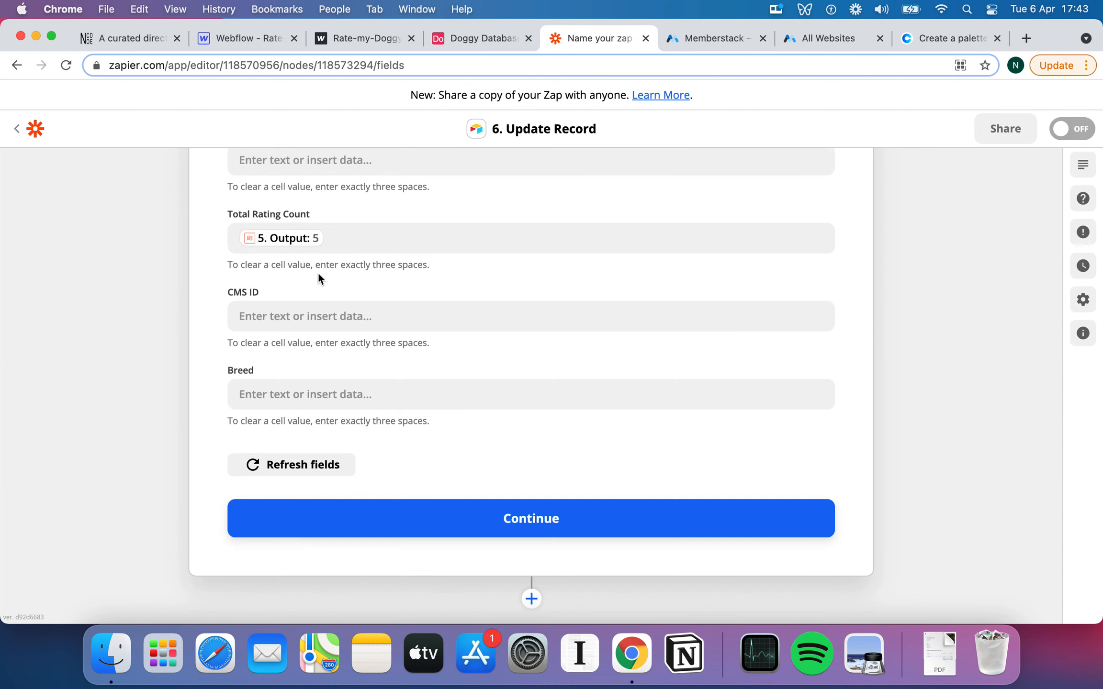
Continue to the test of the Update Record step, run it, and dismiss the prompt to turn on the Zap.
left_click(457, 523)
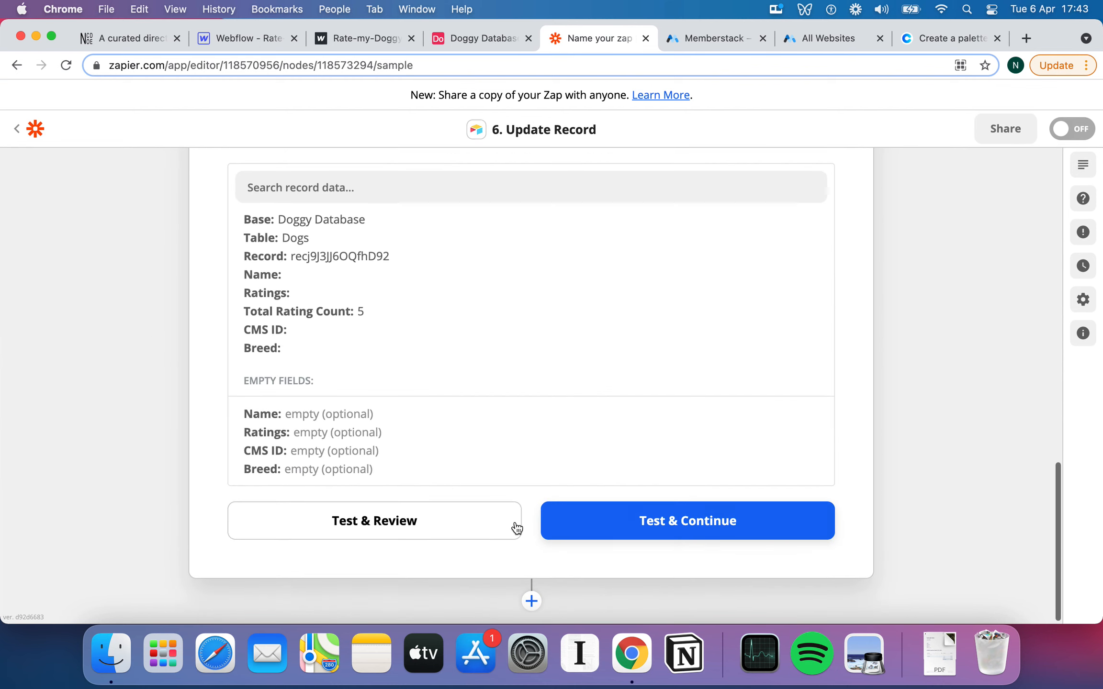
left_click(655, 515)
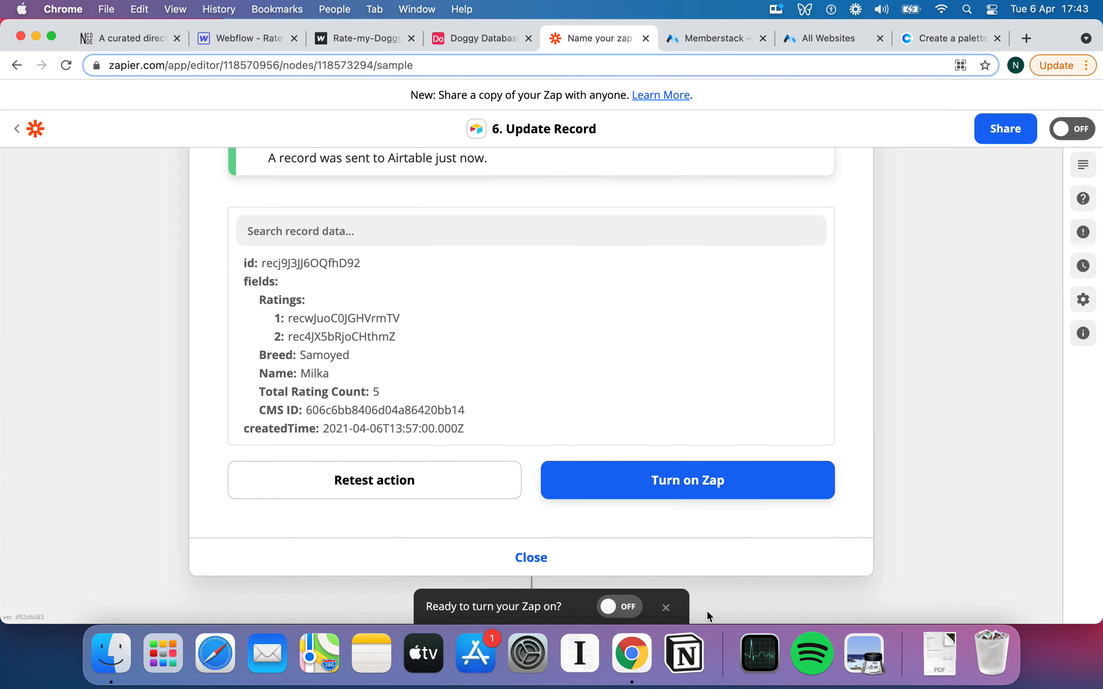
left_click(666, 608)
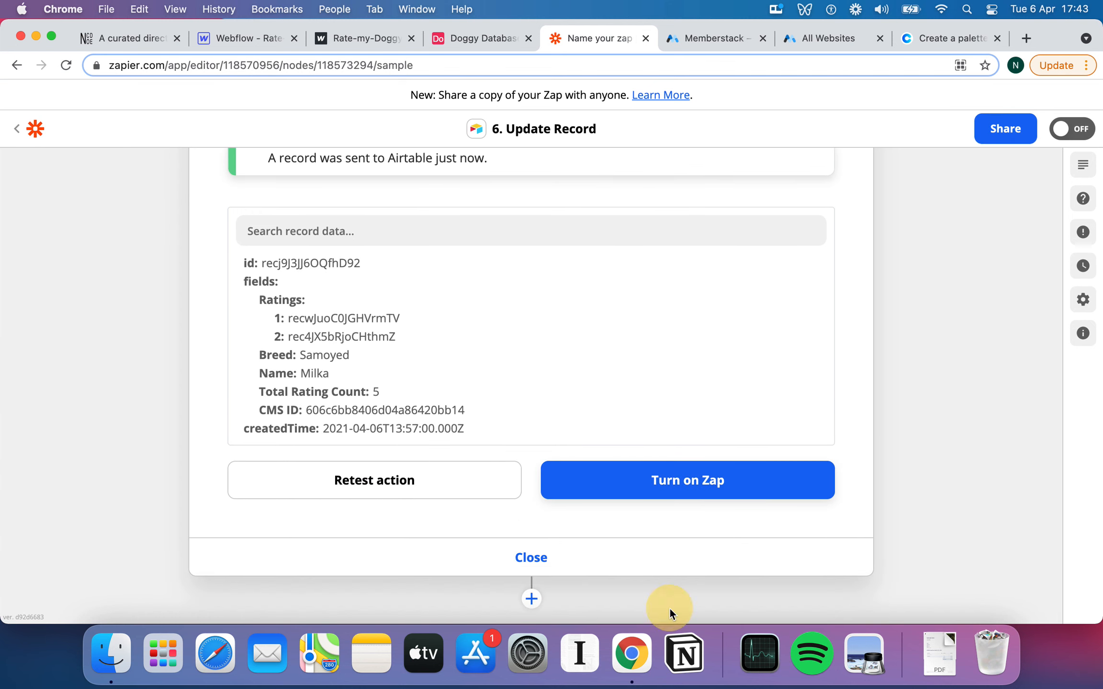
Add a Webflow action after the Update Record step with Update Live Item as its event, and continue.
left_click(531, 599)
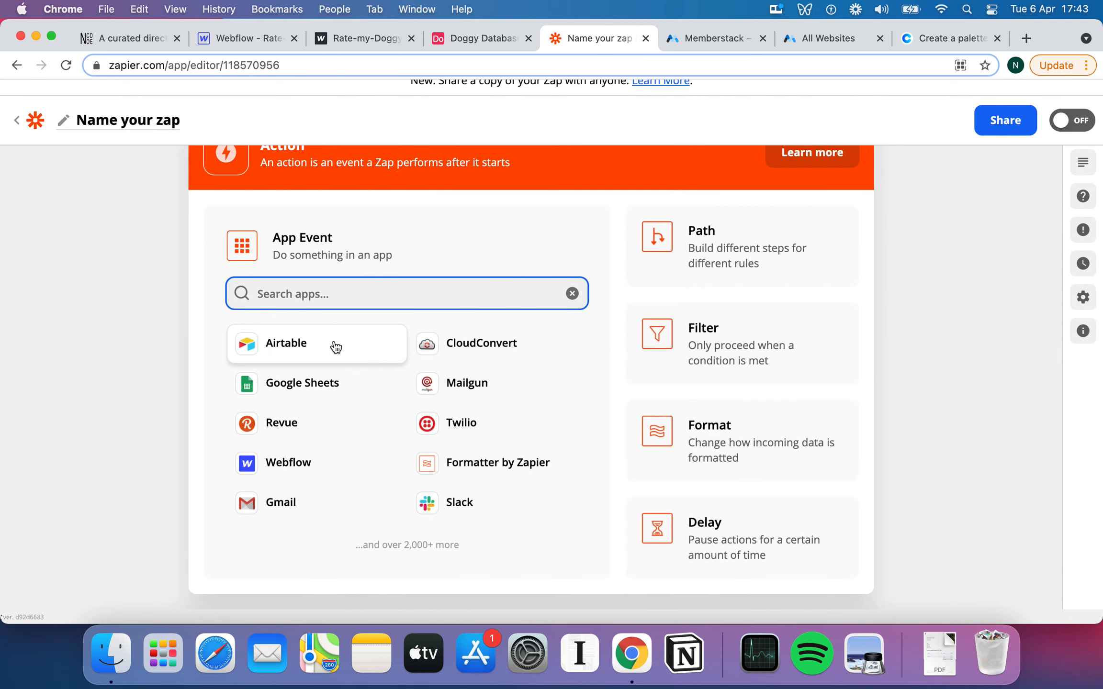
left_click(308, 463)
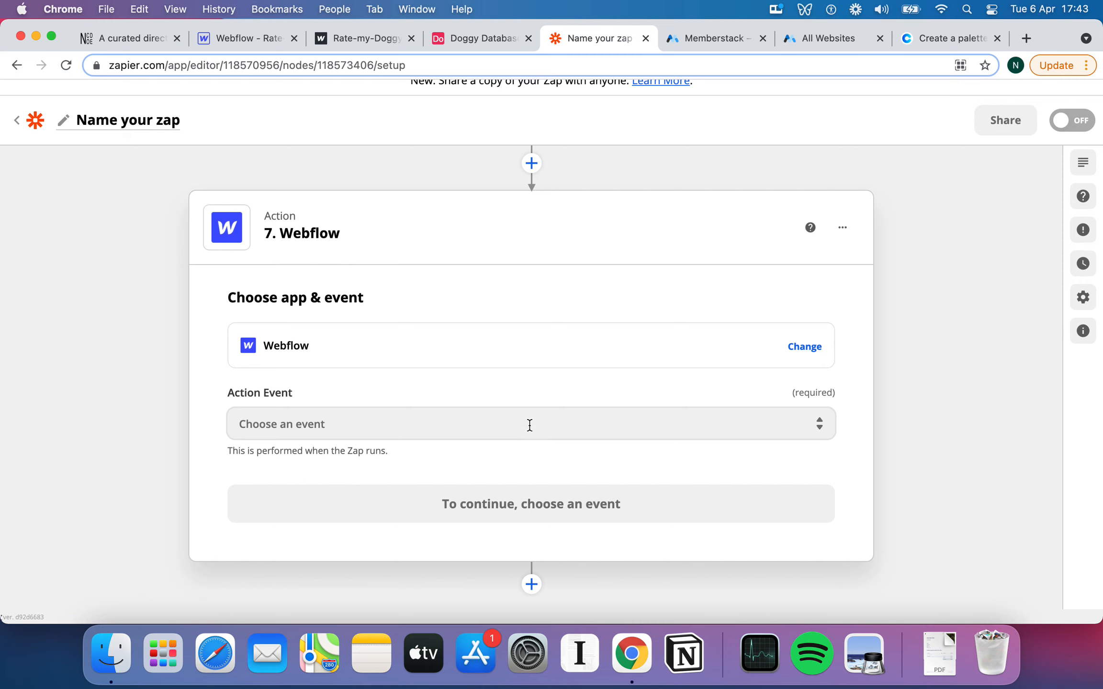
left_click(423, 423)
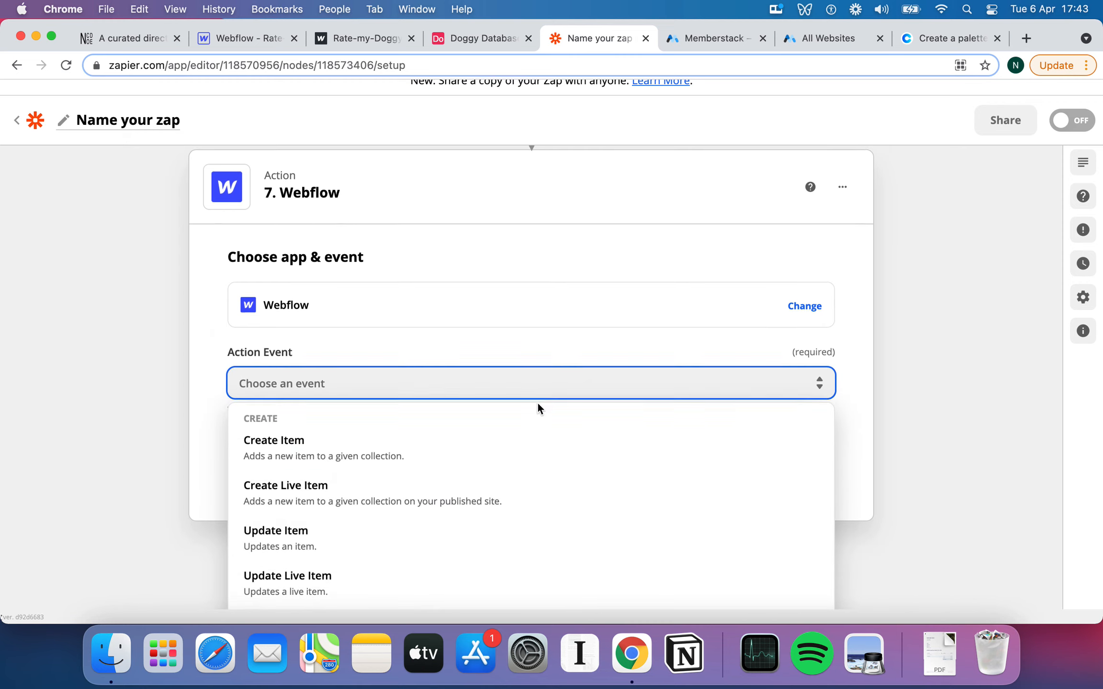
scroll(538, 408, "down", 3)
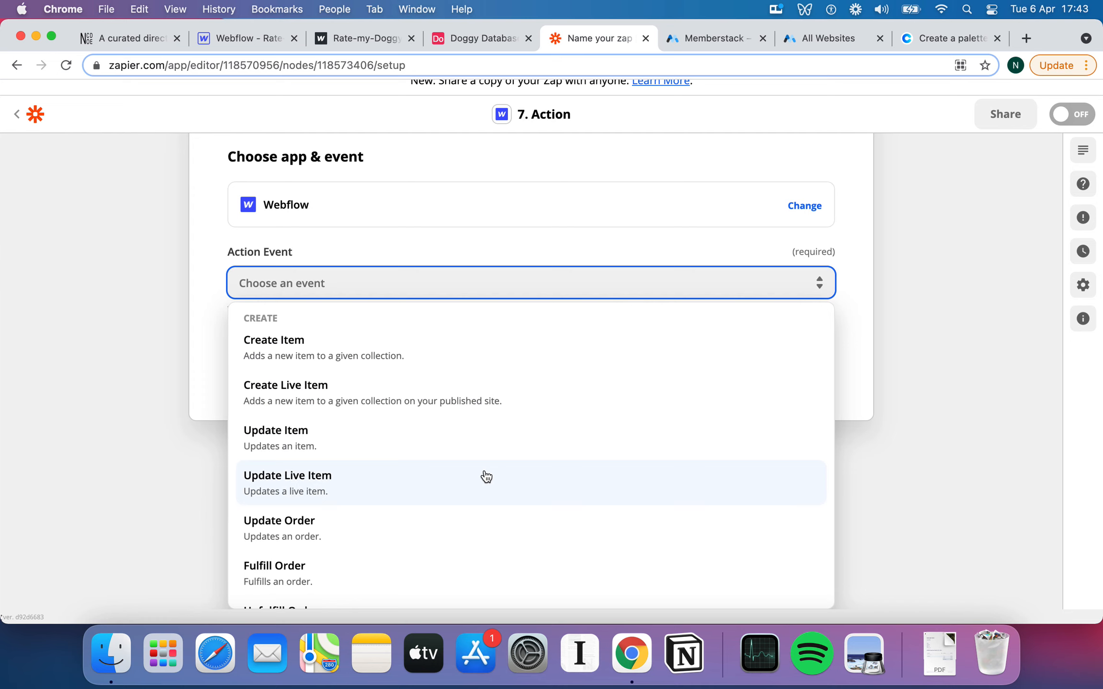
left_click(350, 477)
left_click(423, 490)
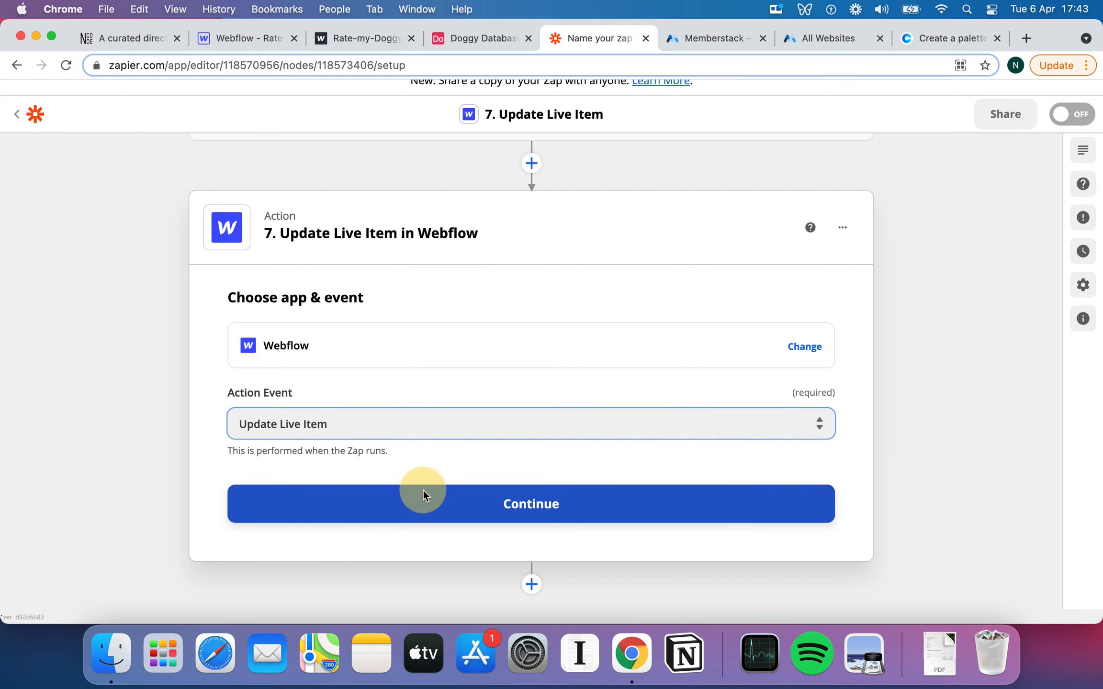
Select the Webflow #2 account for the Update Live Item step and continue to its action setup.
left_click(393, 440)
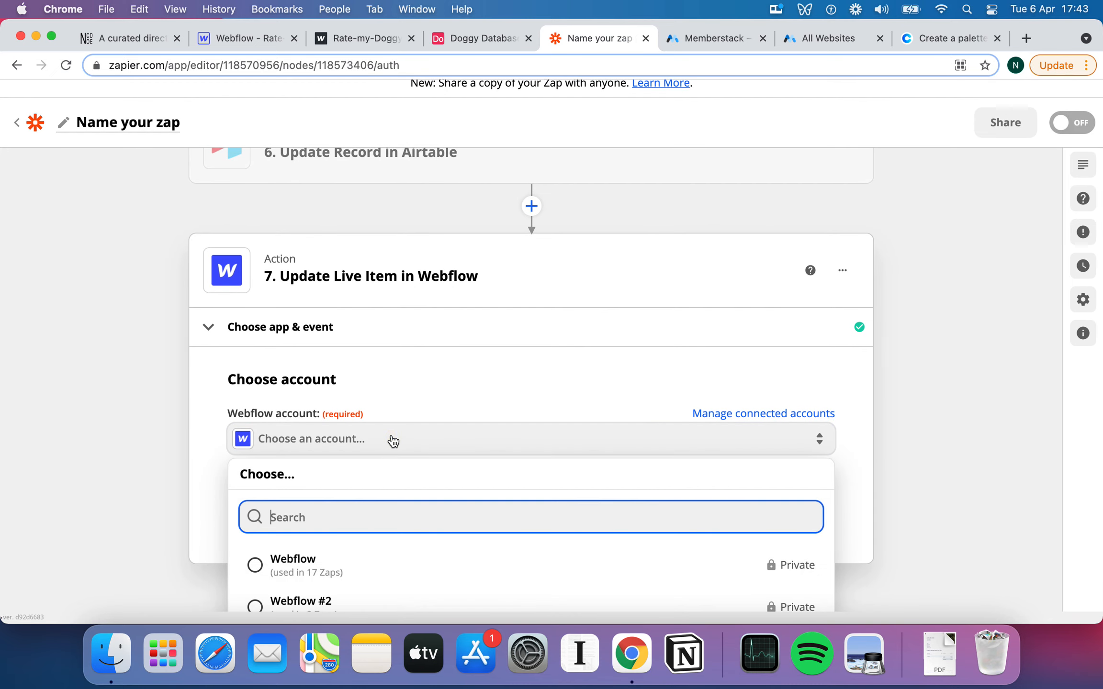
left_click(326, 601)
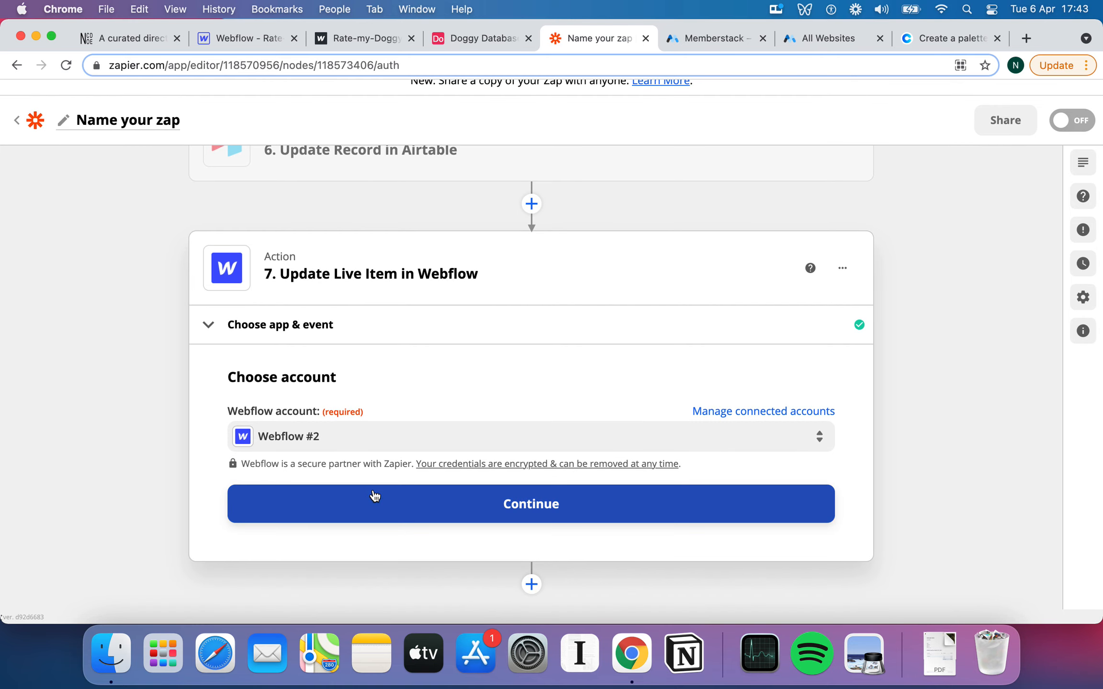
left_click(372, 495)
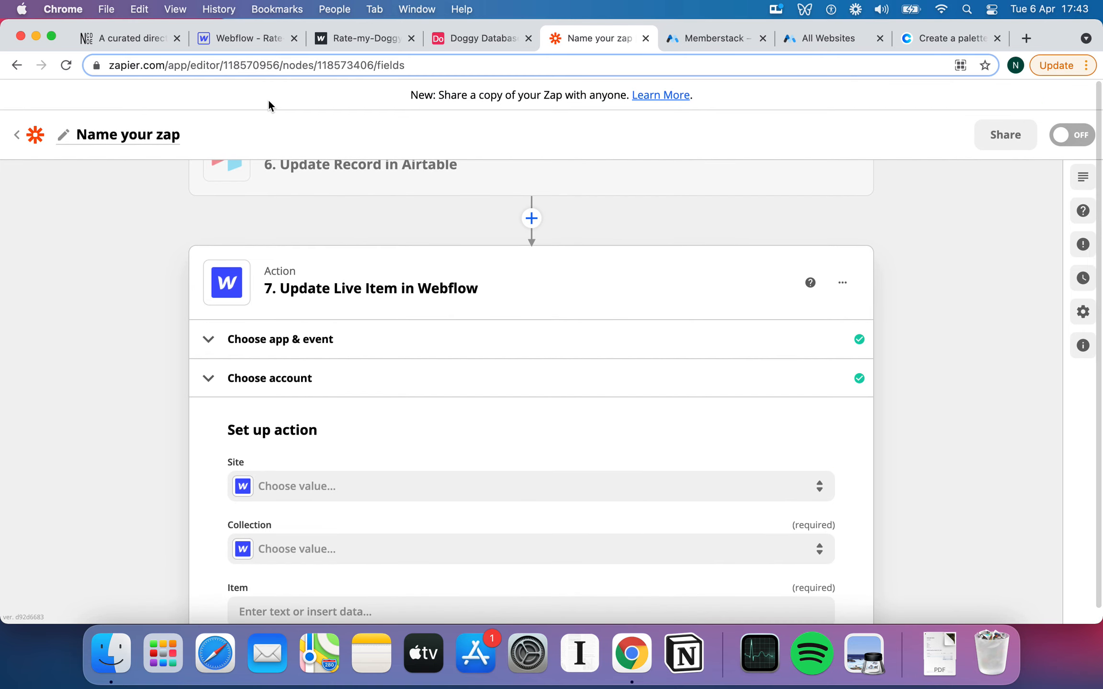
Switch to Webflow and examine the Dogs collection's fields in a blank new item, then close the CMS without creating it.
left_click(232, 42)
left_click(19, 250)
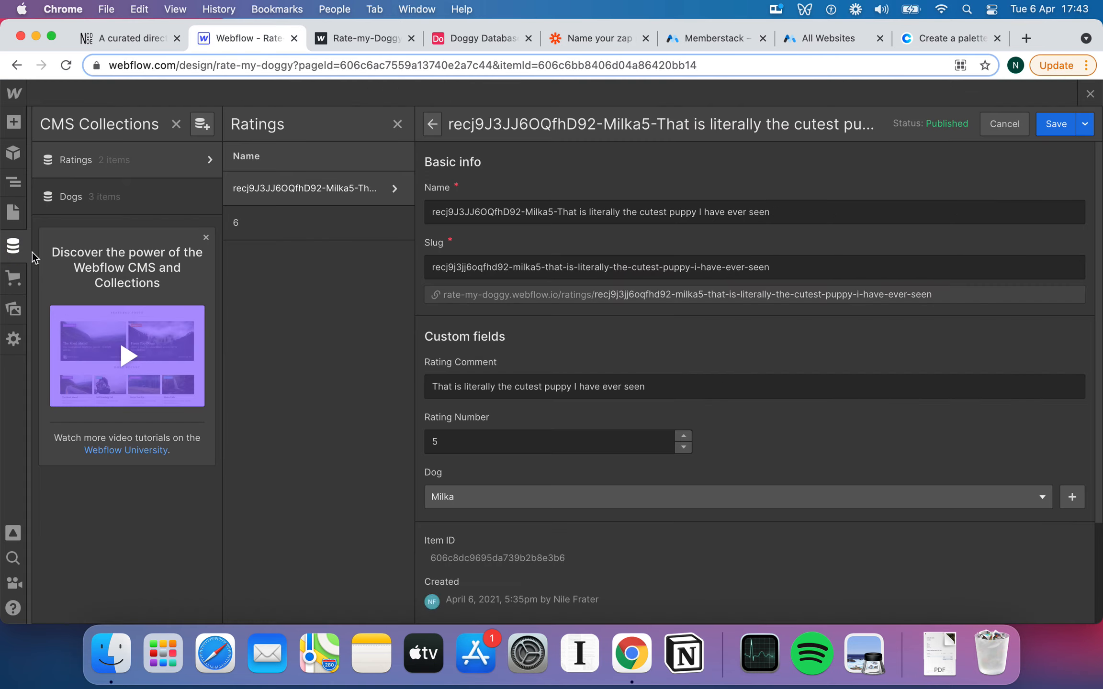
left_click(133, 189)
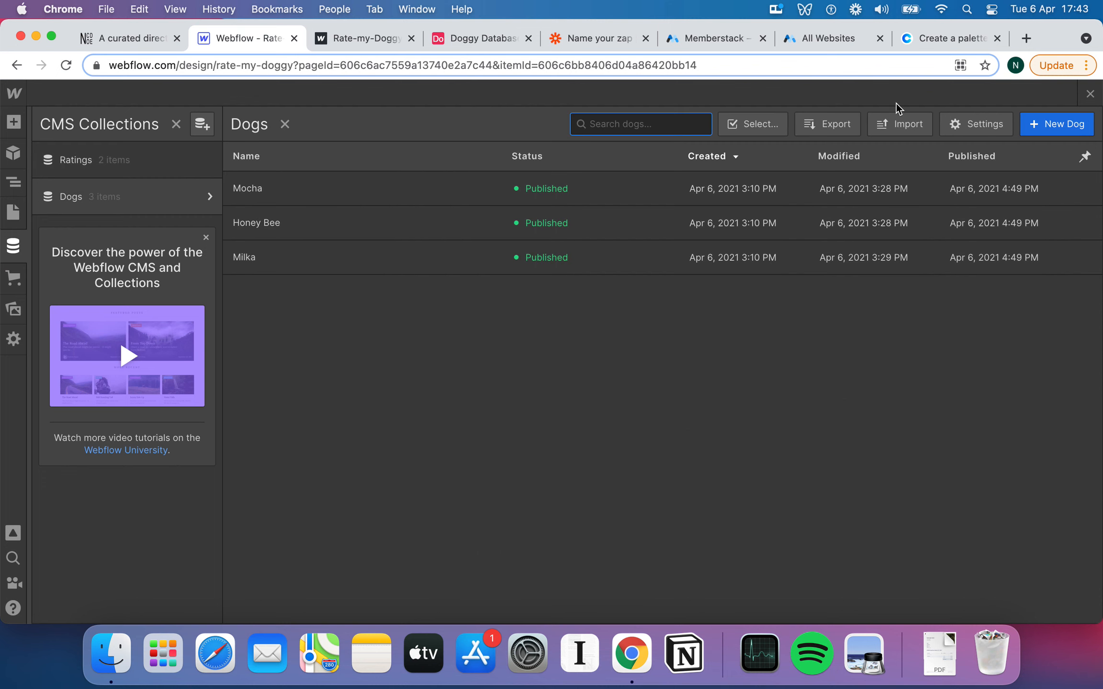
left_click(1056, 125)
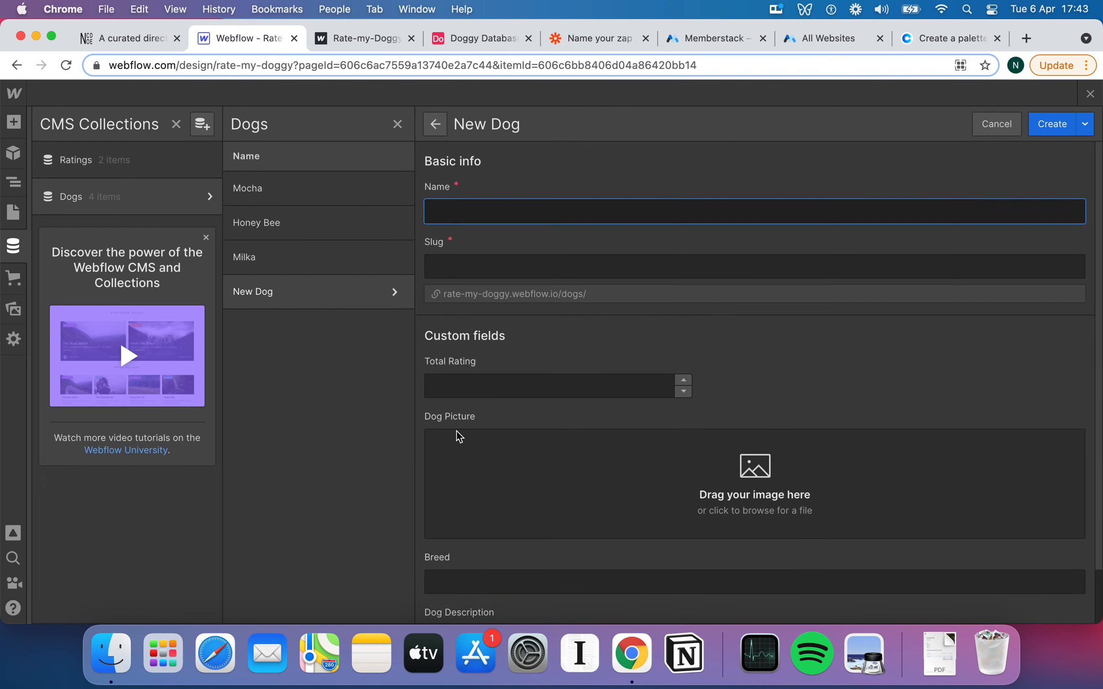
scroll(459, 436, "down", 2)
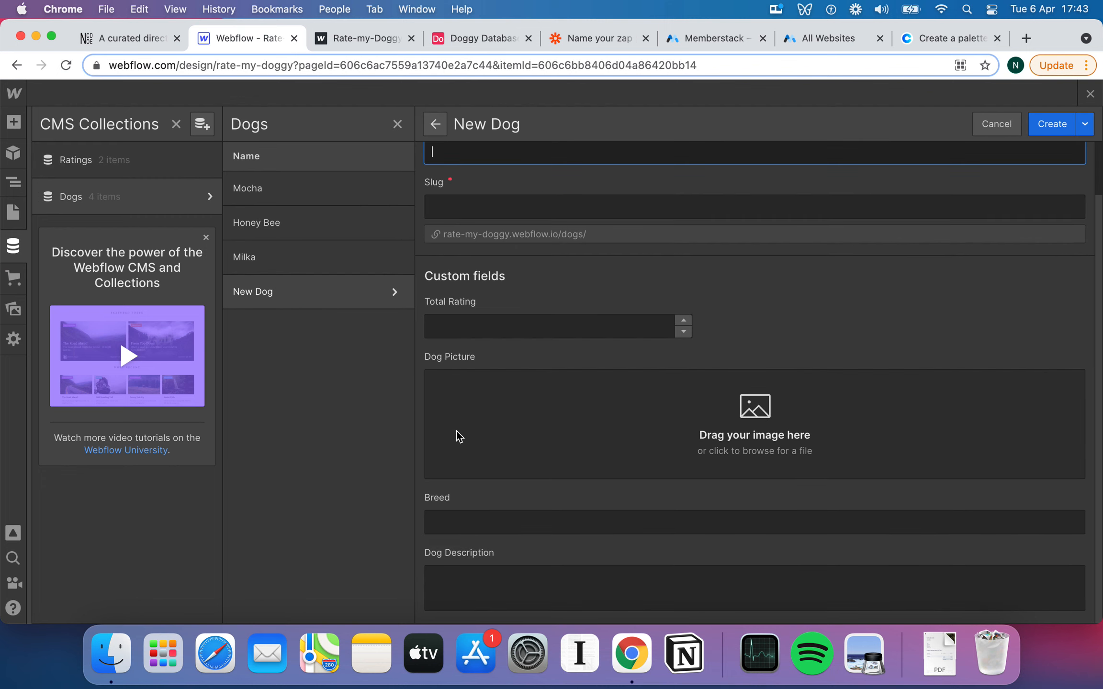
left_click(1091, 98)
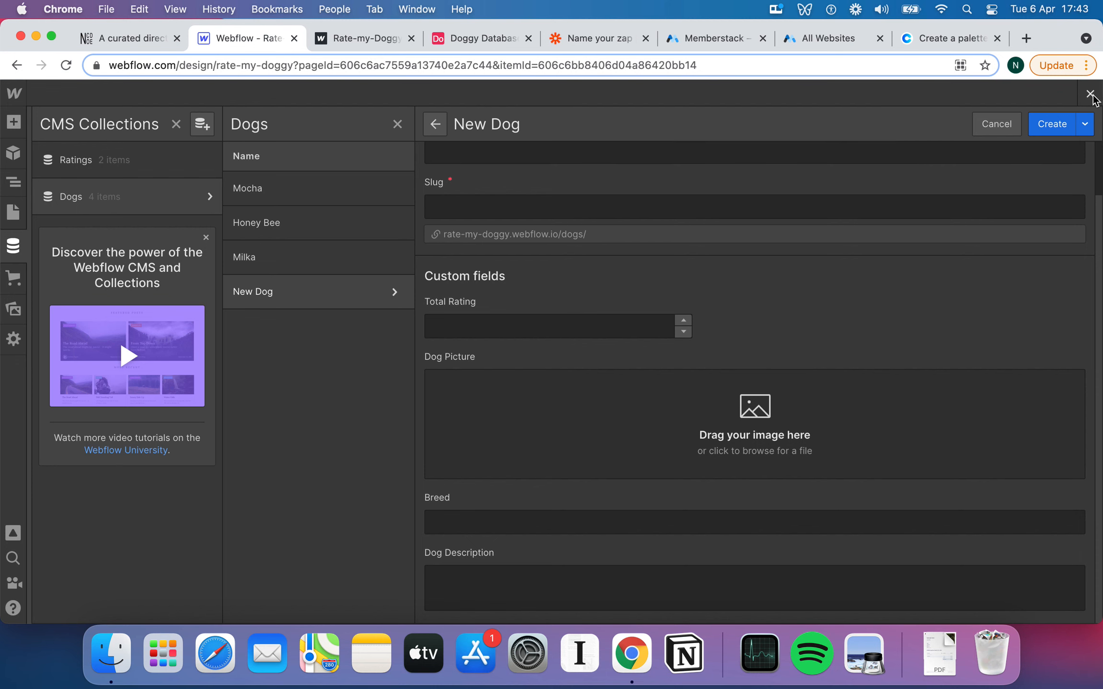
left_click(1091, 94)
Return to Zapier and set the Update Live Item step's site to Rate-my-Doggy and its collection to Dogs.
left_click(583, 40)
scroll(479, 383, "down", 2)
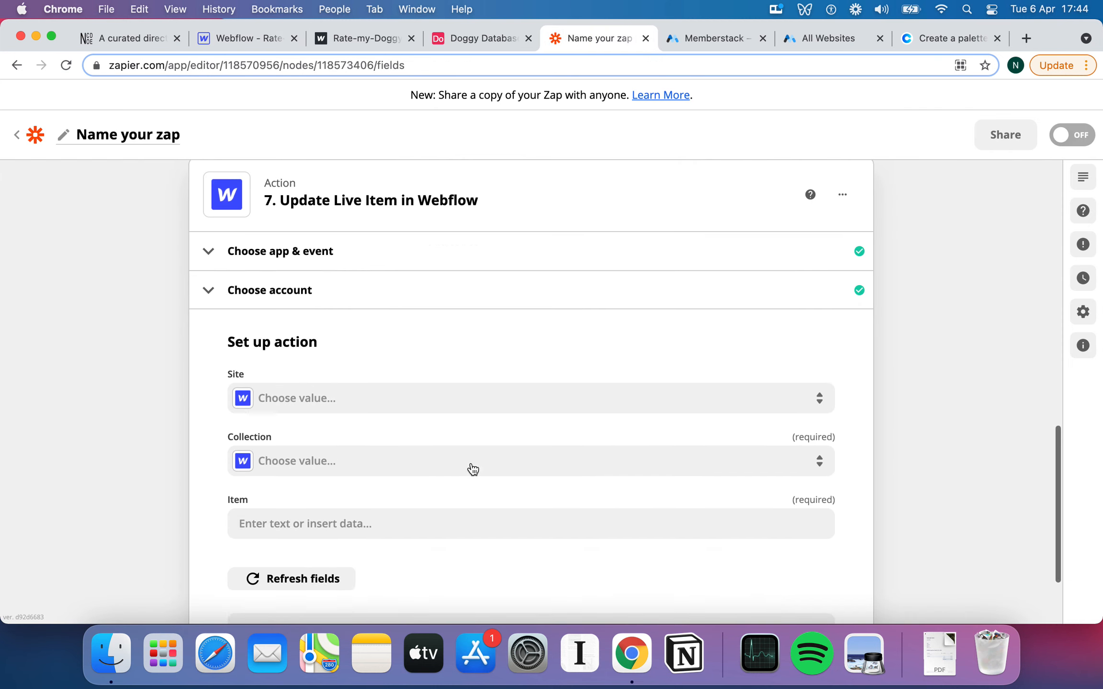
scroll(473, 470, "down", 3)
left_click(381, 291)
type("R")
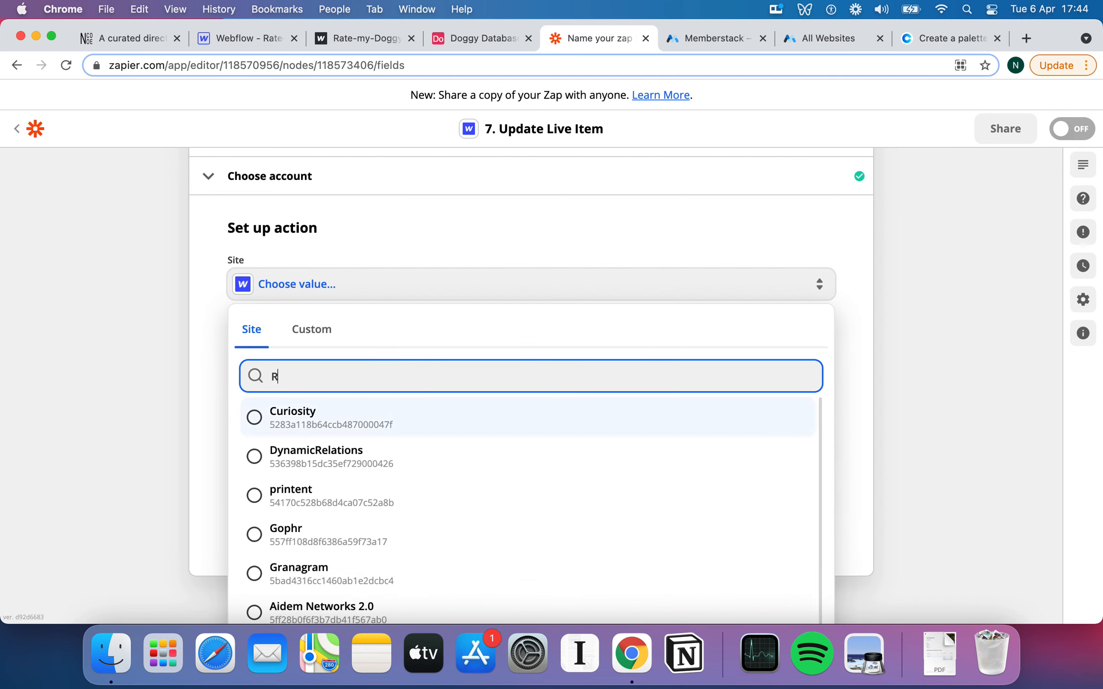
type("ate")
left_click(344, 427)
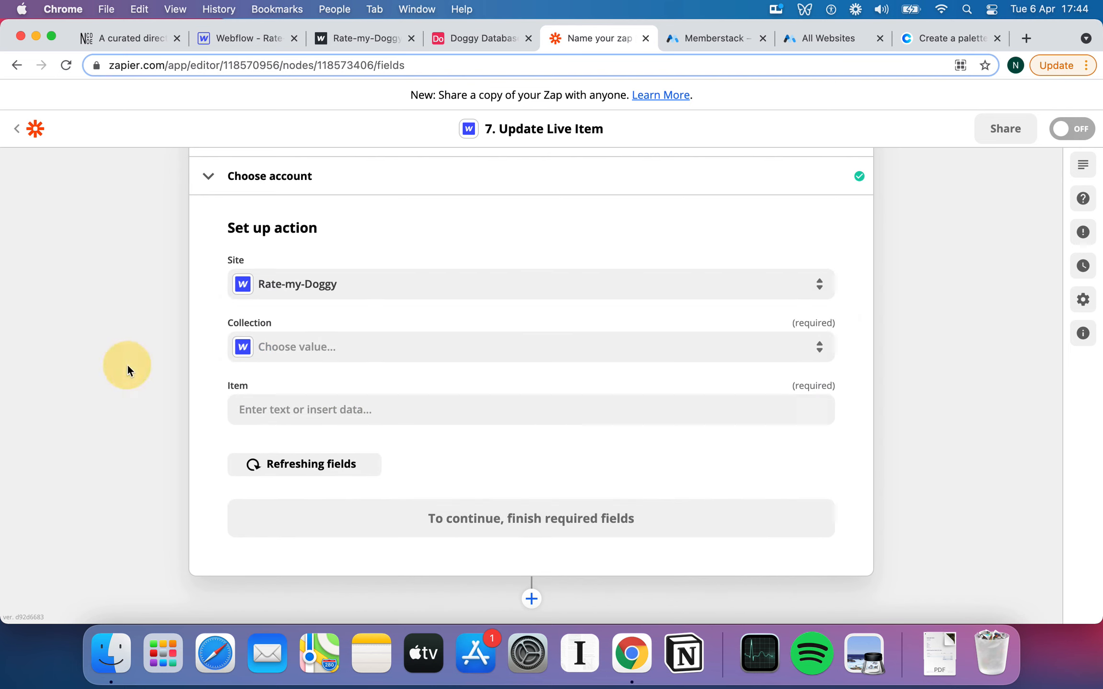
left_click(410, 343)
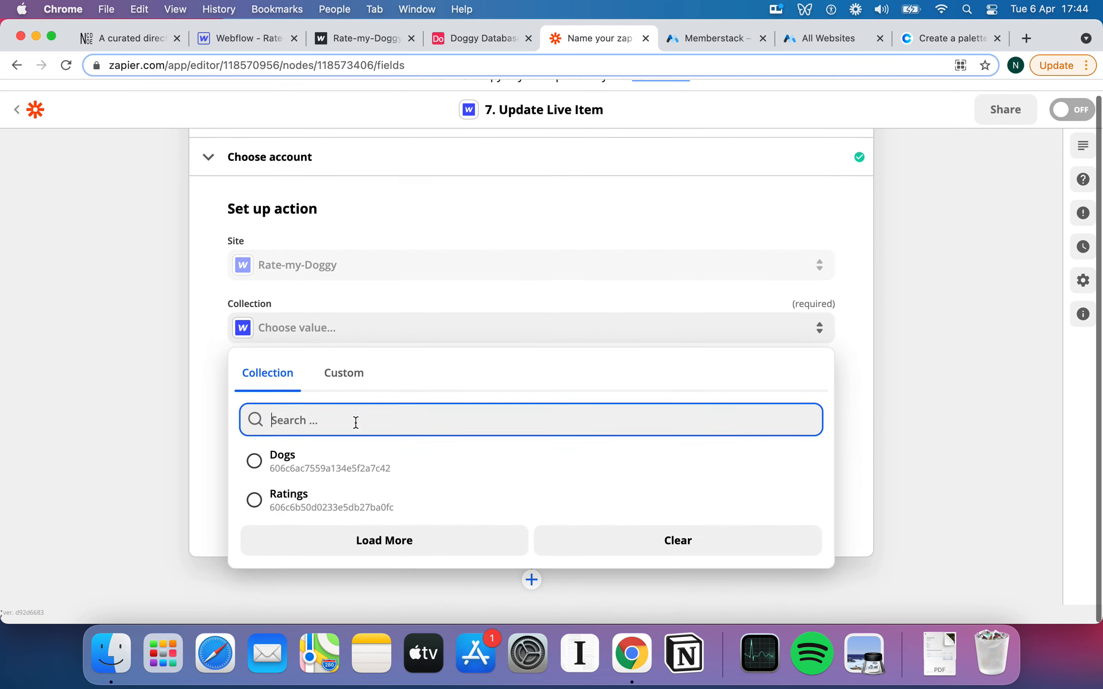
left_click(312, 473)
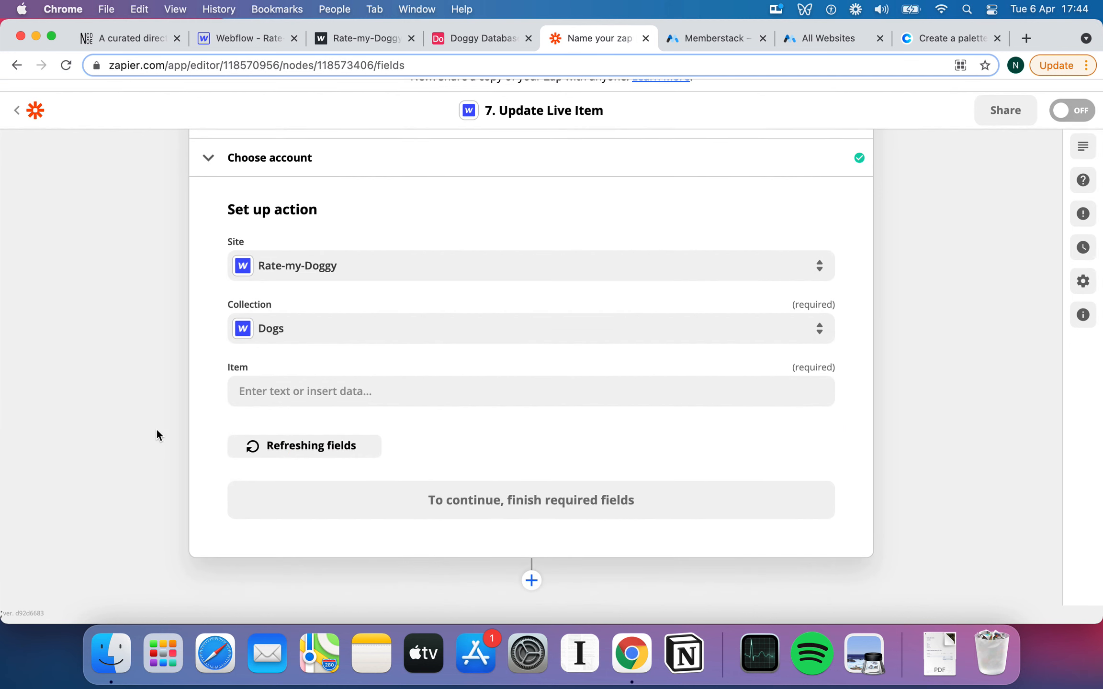
Set the Update Live Item step's Item to the Cms ID field from the Find Record in Airtable step.
left_click(312, 398)
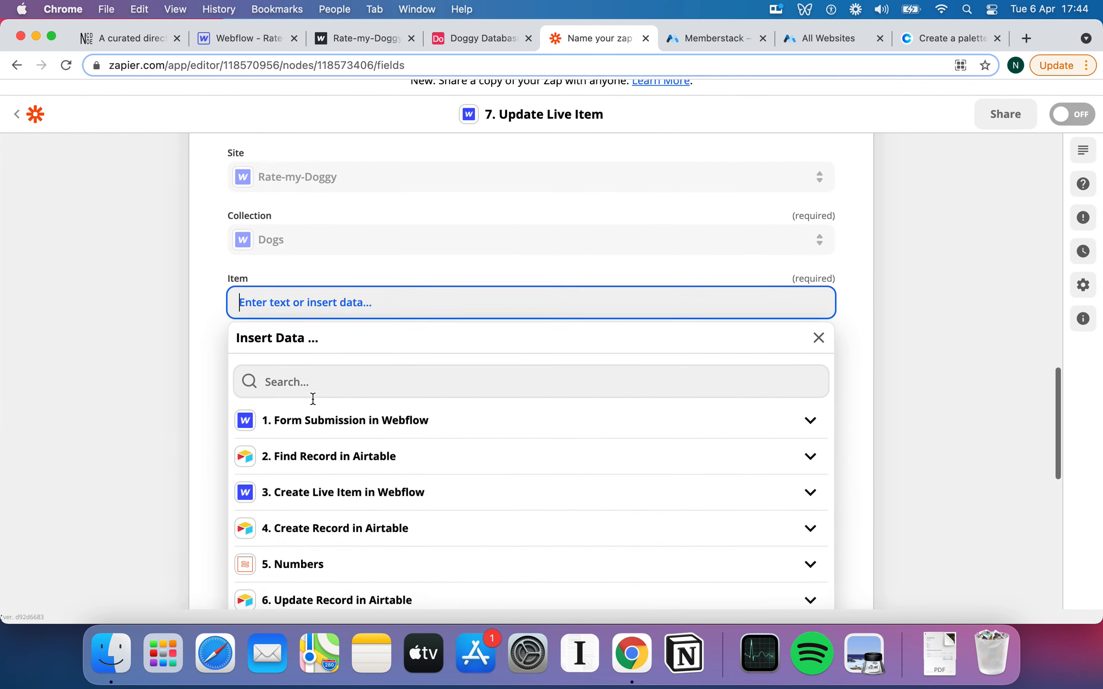
scroll(380, 485, "down", 2)
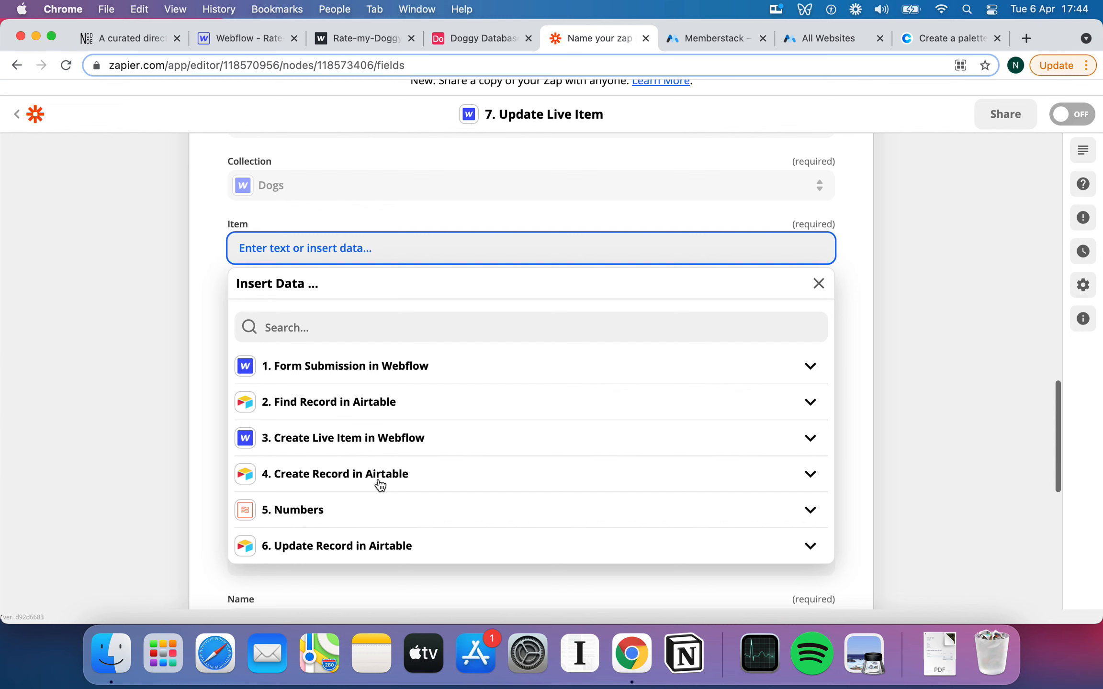
left_click(392, 445)
scroll(391, 445, "down", 2)
left_click(325, 365)
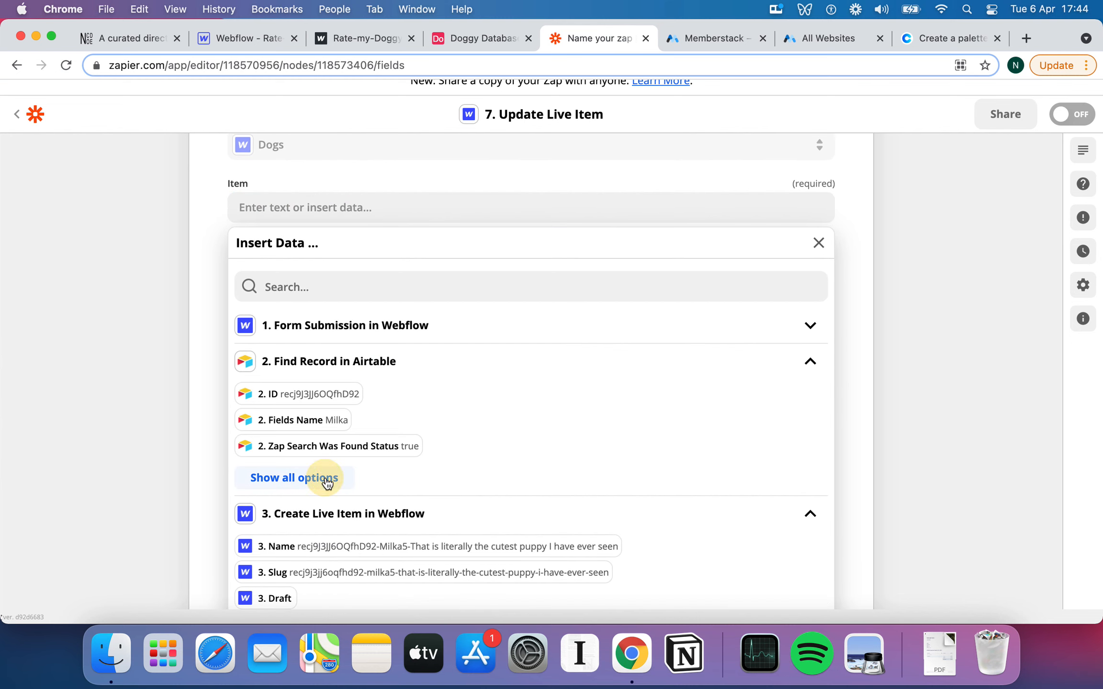
left_click(327, 478)
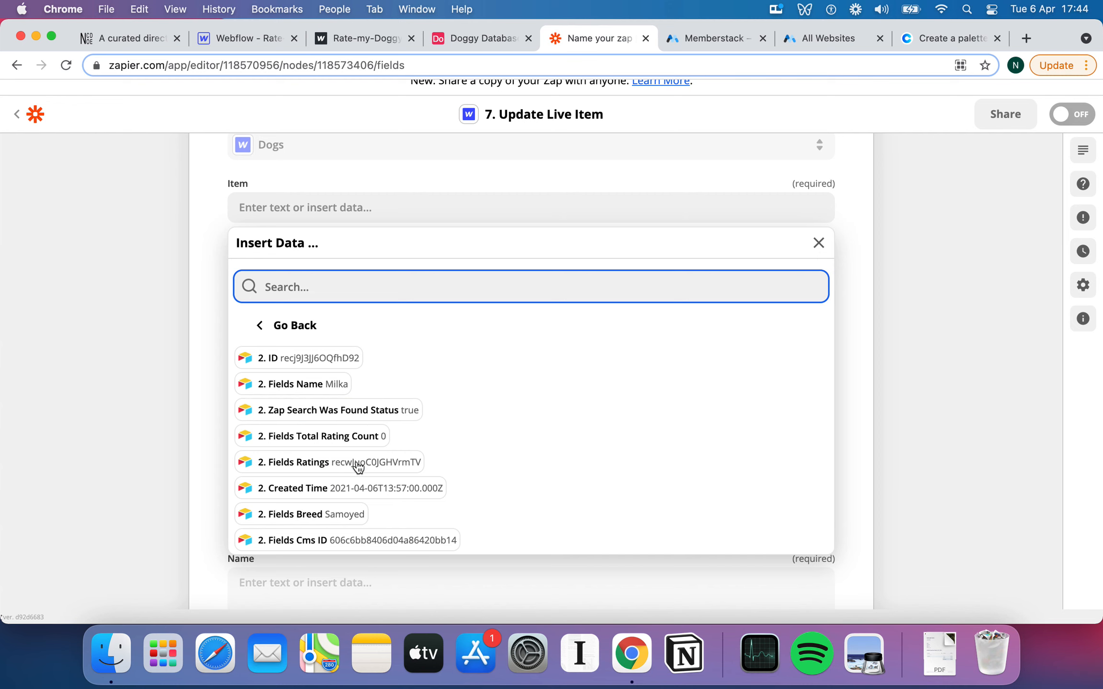
left_click(372, 542)
left_click(125, 353)
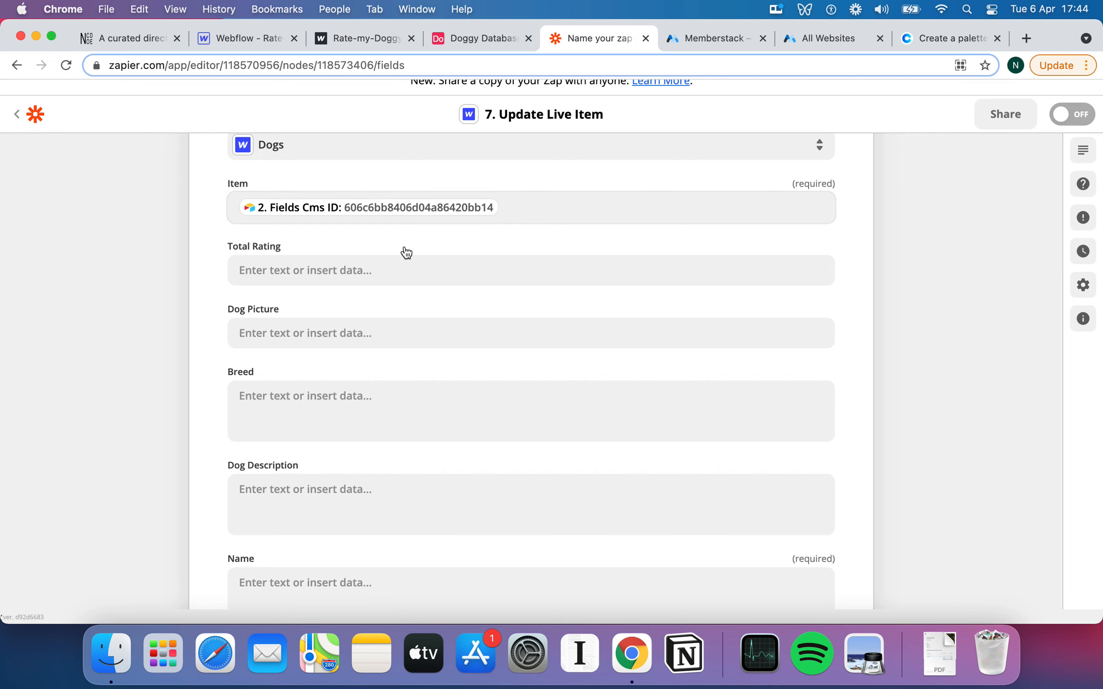
Map the Total Rating field to the Output of the Numbers step.
left_click(395, 272)
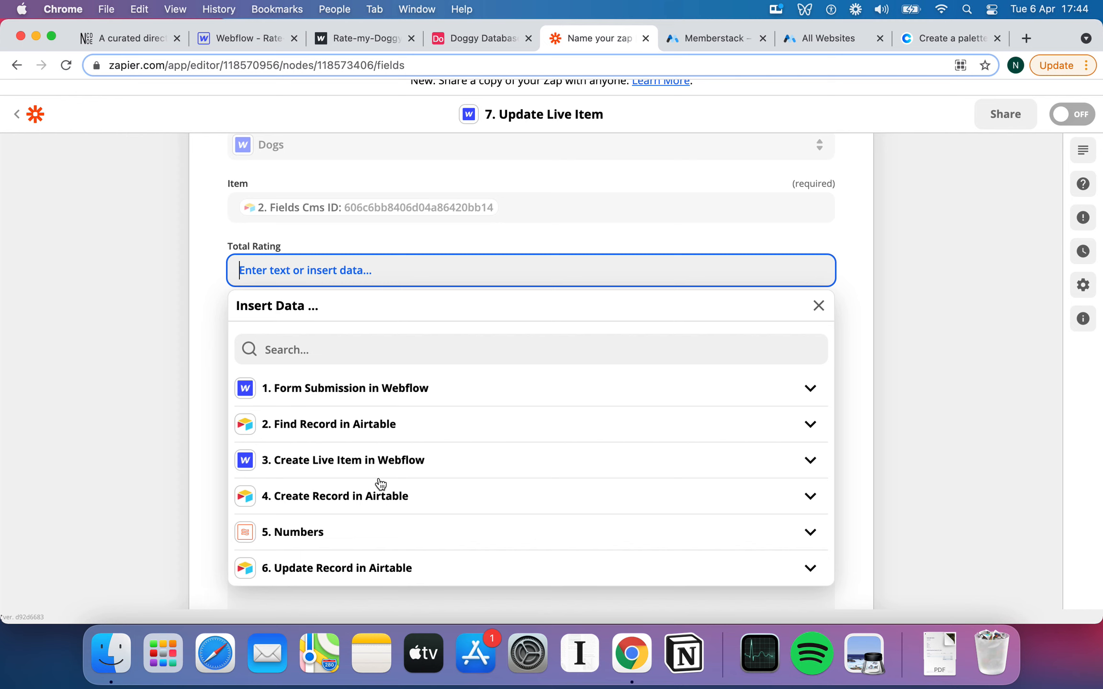
scroll(335, 501, "down", 2)
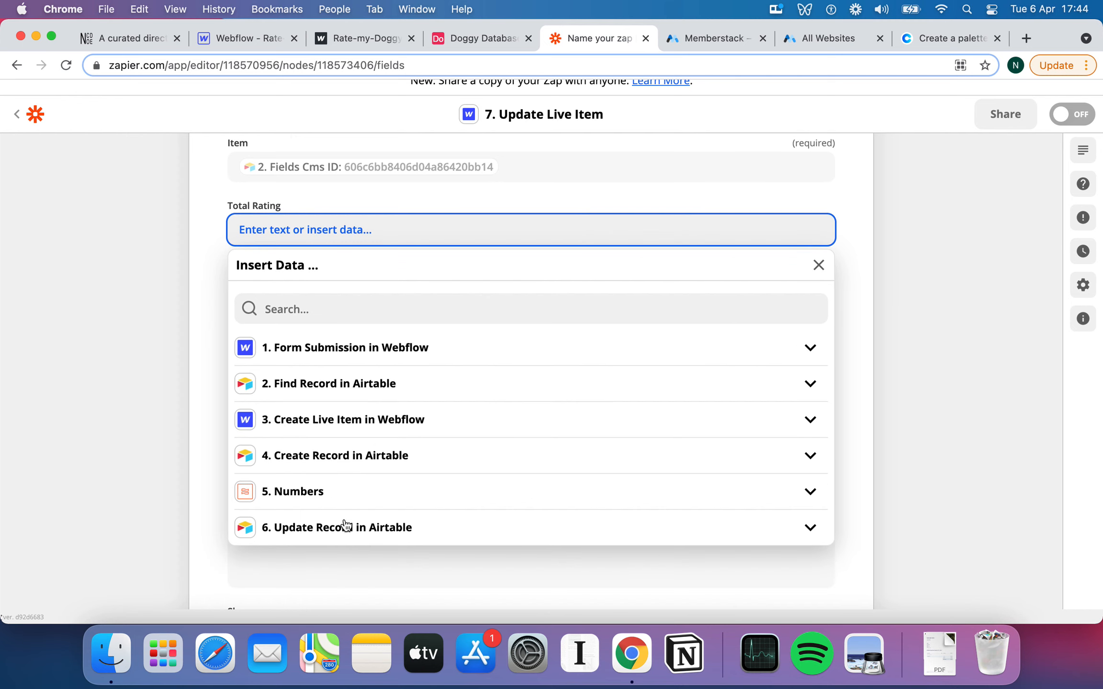
left_click(364, 526)
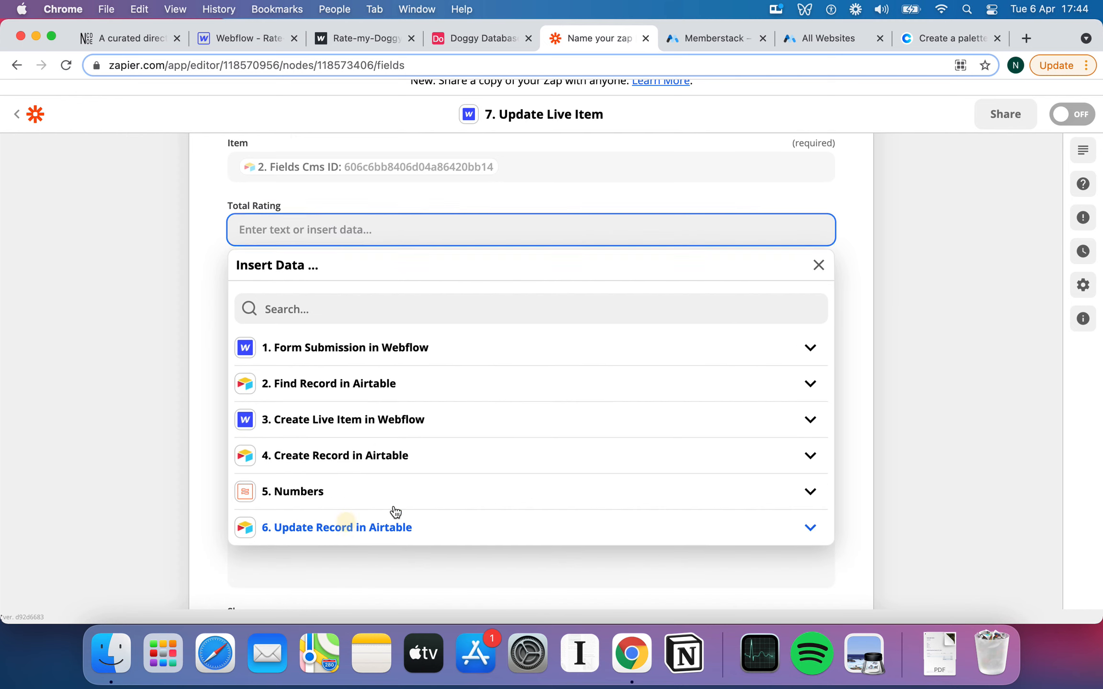
scroll(436, 487, "down", 5)
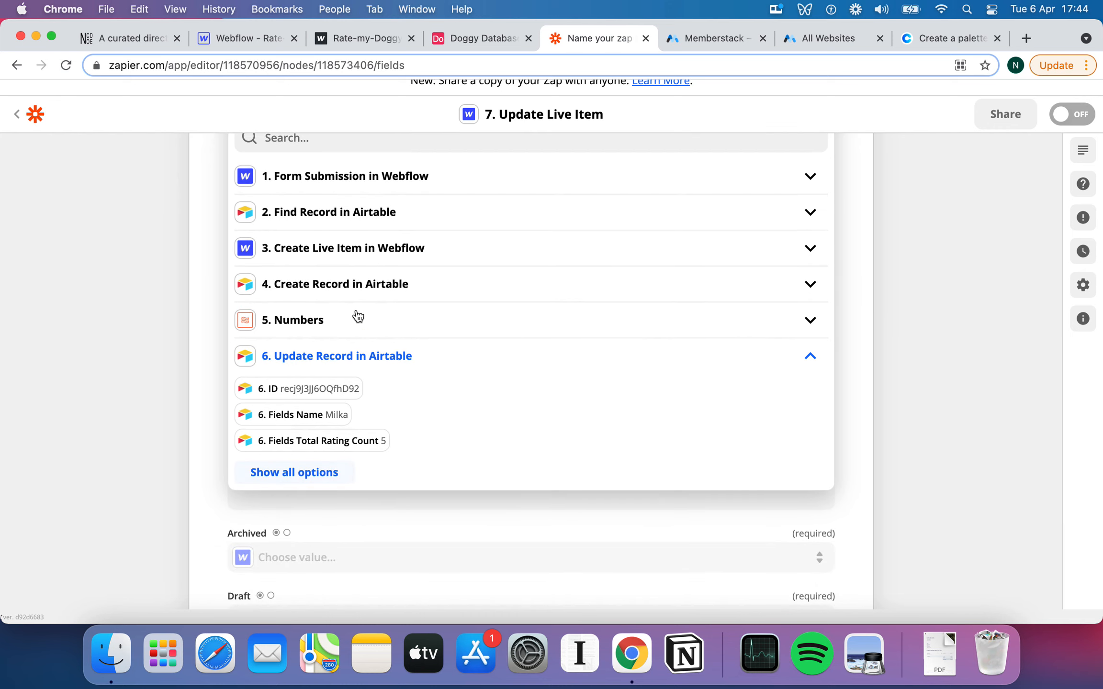
left_click(314, 320)
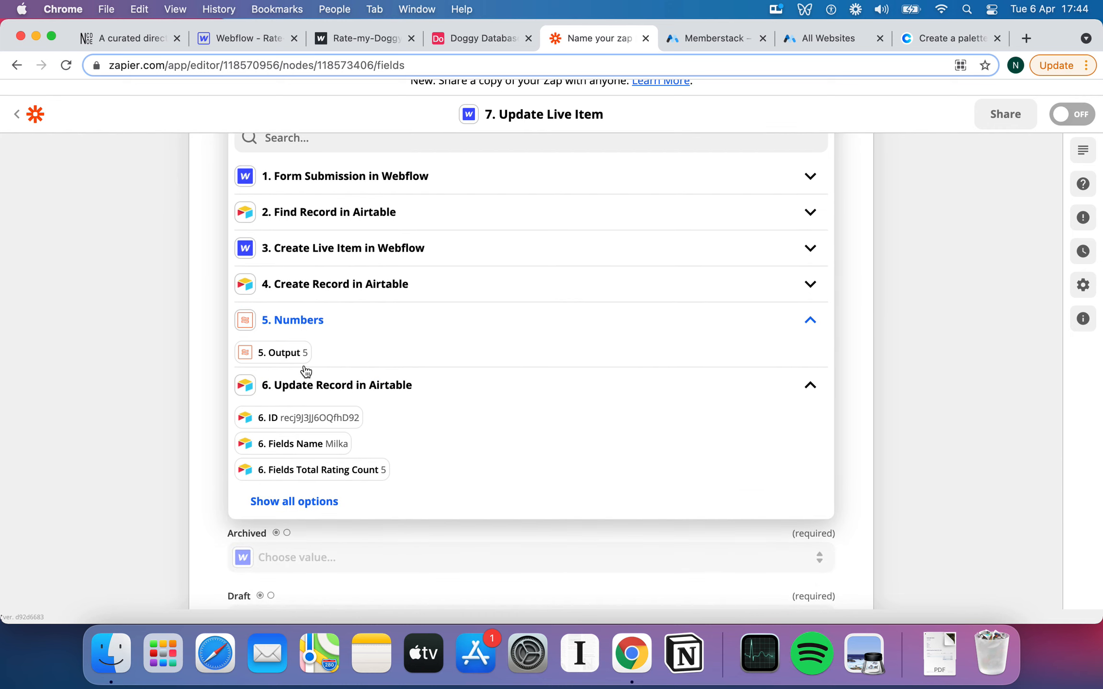
left_click(282, 353)
left_click(102, 317)
scroll(103, 316, "up", 3)
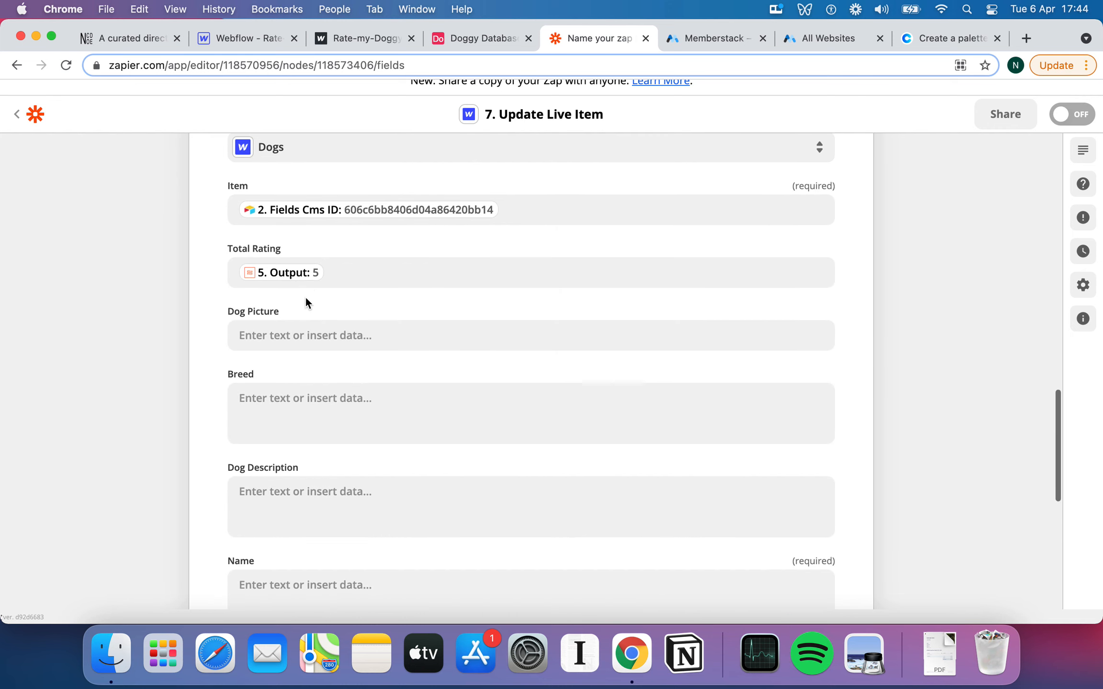
Set both Archived and Draft to False for the Update Live Item step.
scroll(431, 321, "down", 3)
left_click(340, 357)
scroll(340, 359, "down", 3)
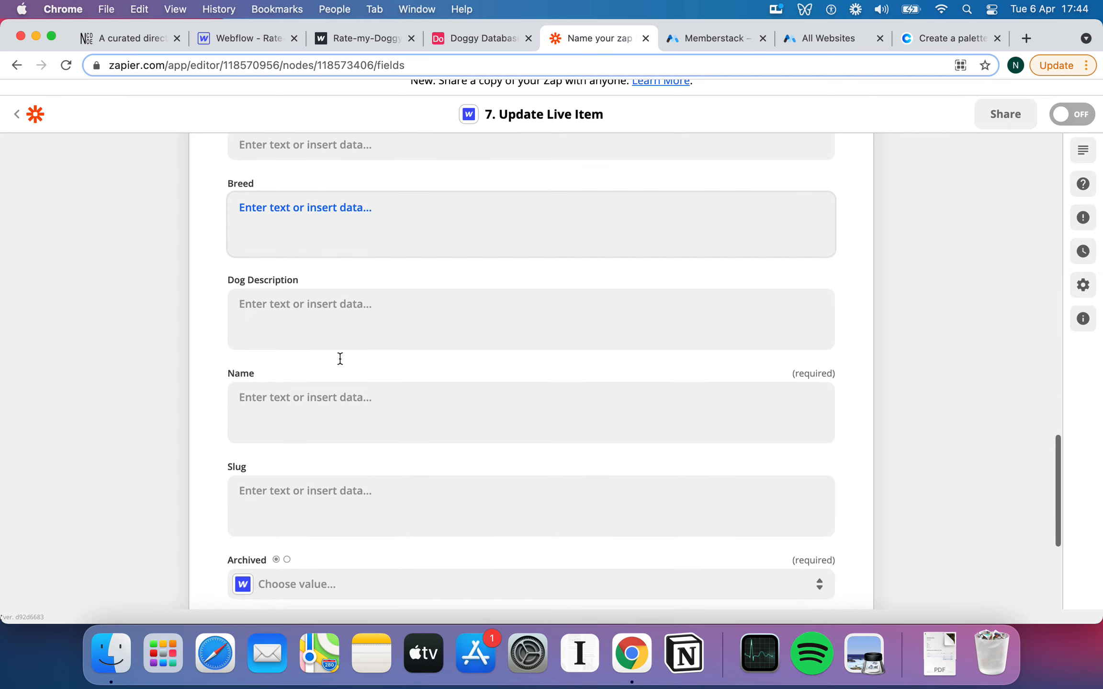
scroll(340, 359, "down", 5)
left_click(334, 335)
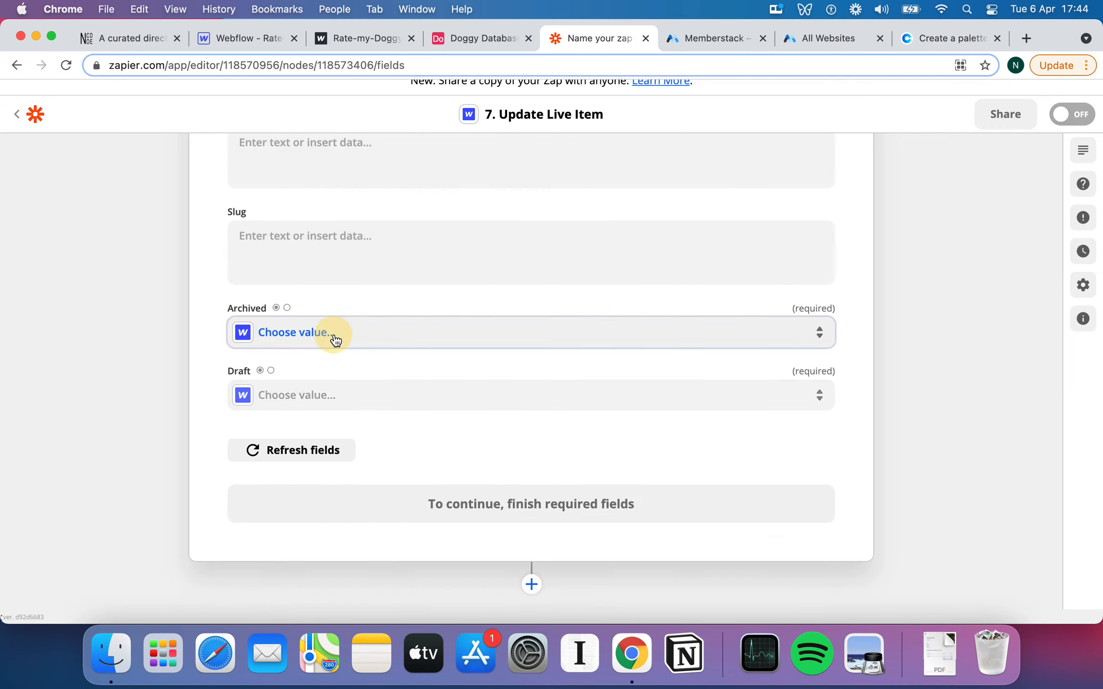
left_click(293, 510)
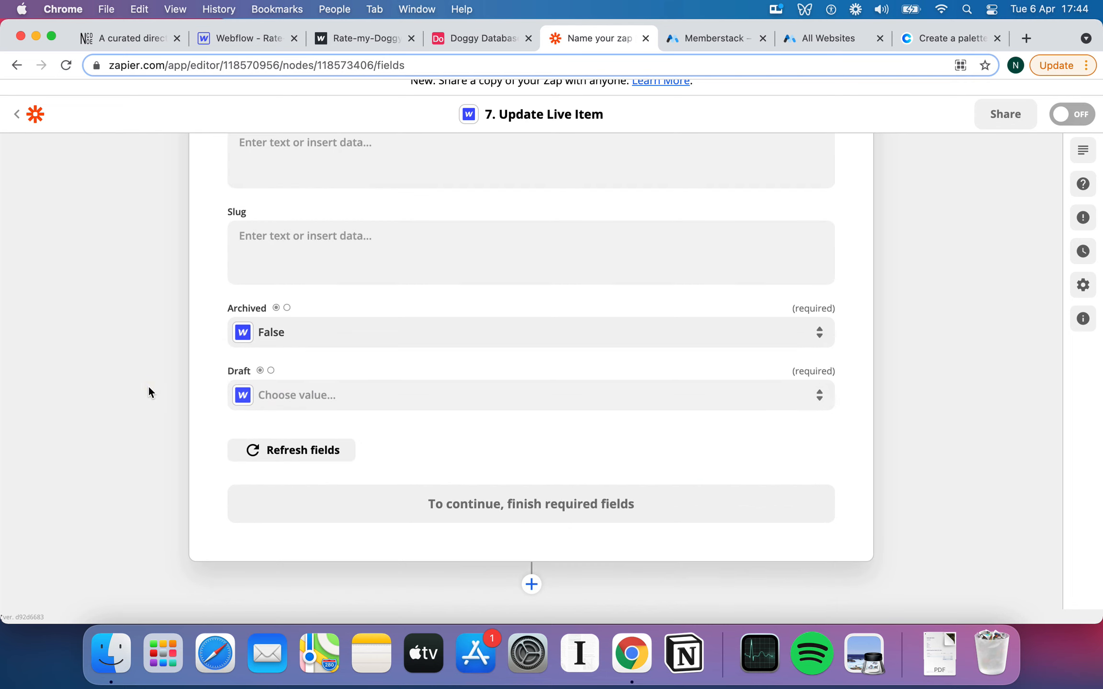
left_click(343, 395)
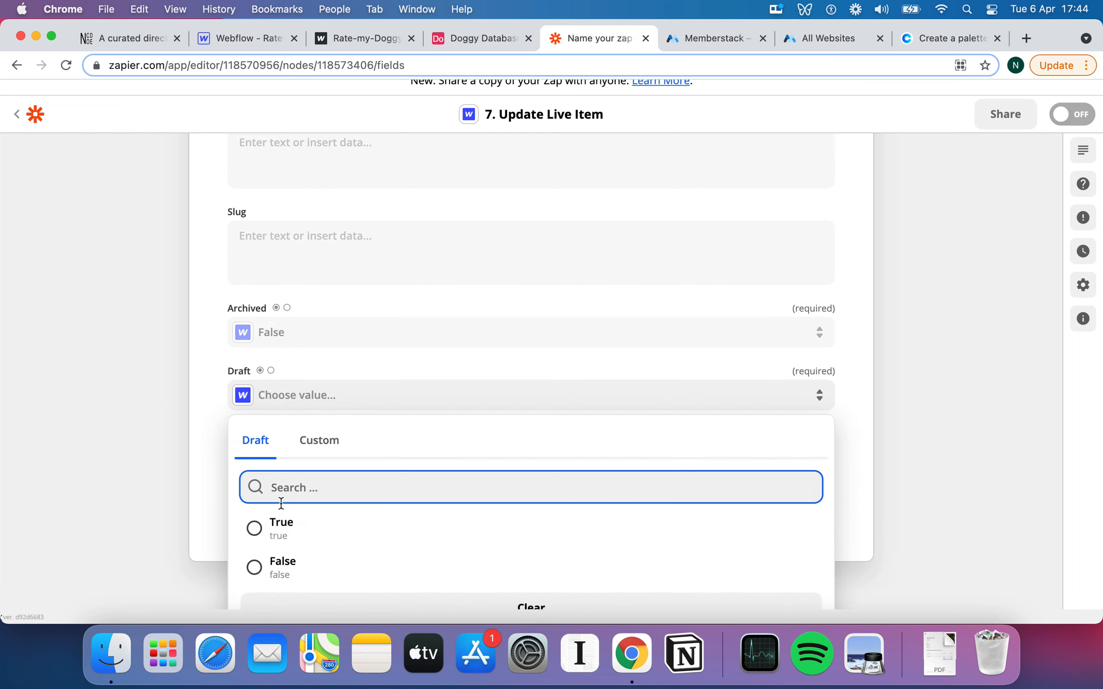
left_click(298, 563)
Review the Update Live Item form's remaining fields and open the data choices for the required Name field.
scroll(175, 423, "up", 10)
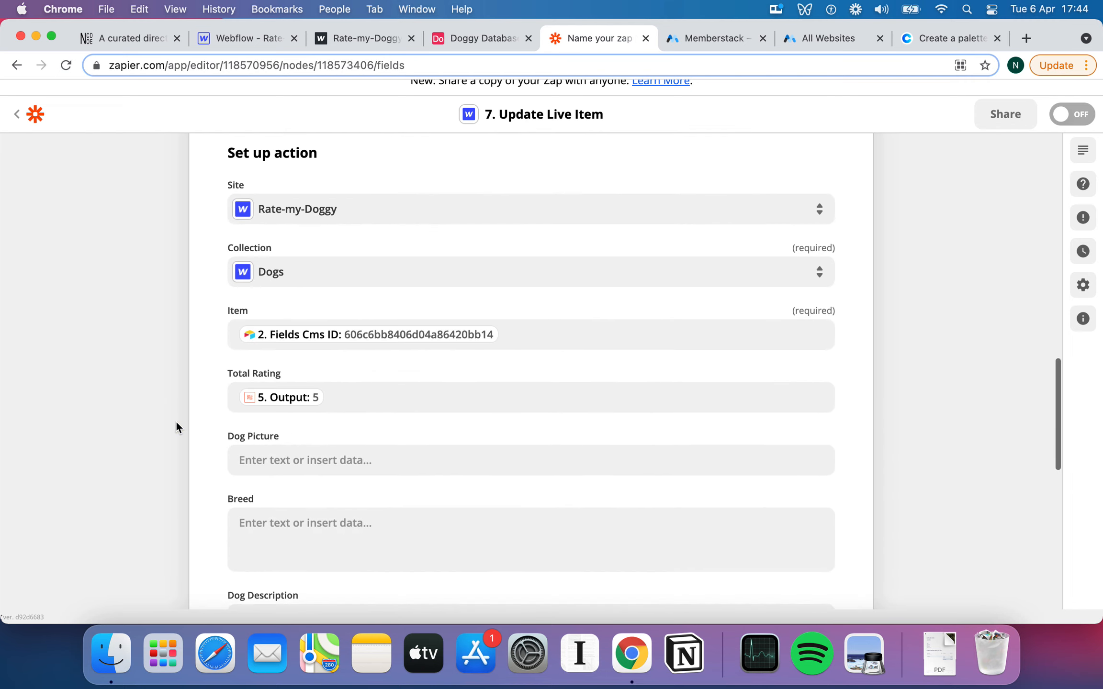
scroll(176, 427, "down", 15)
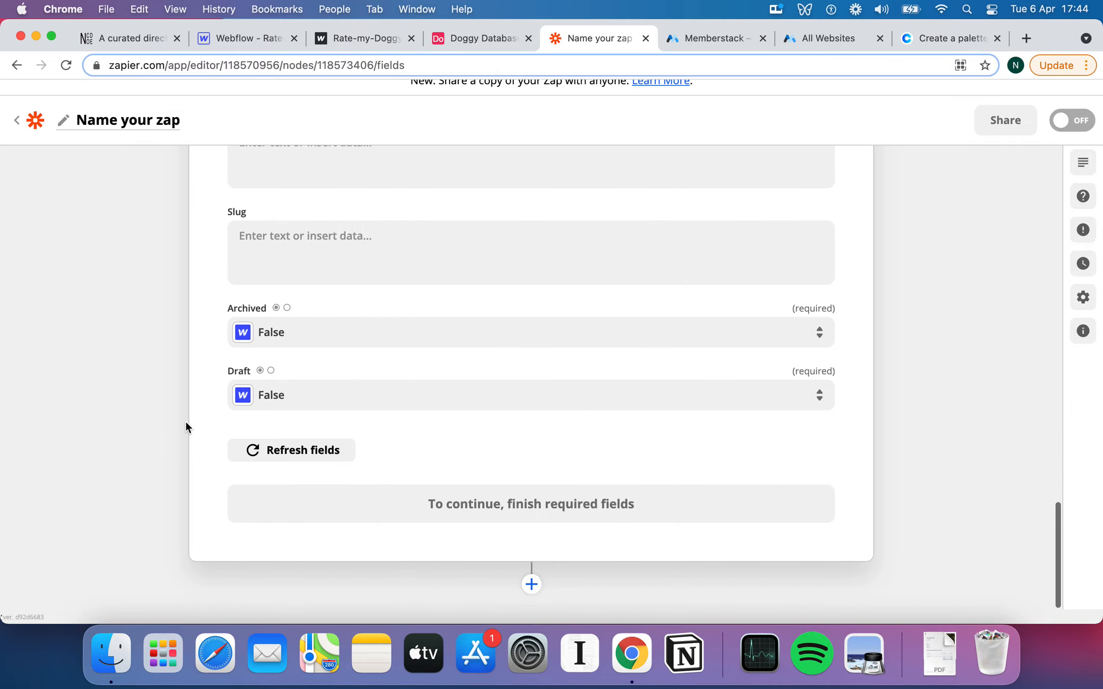
scroll(521, 459, "up", 8)
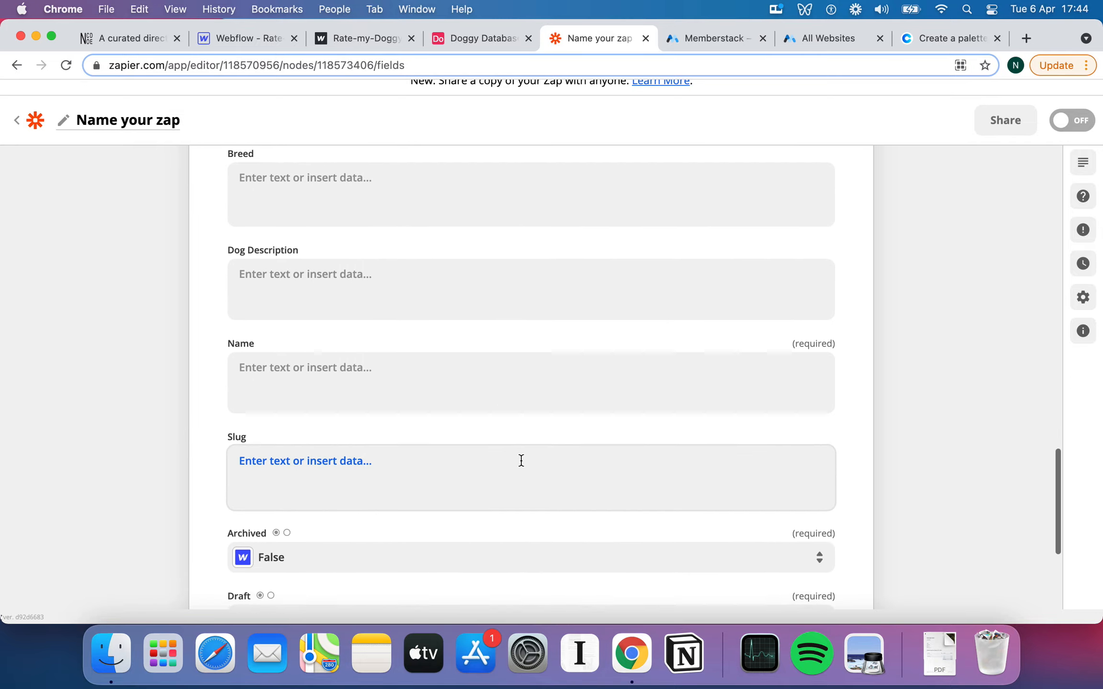
scroll(521, 460, "up", 2)
scroll(519, 460, "down", 4)
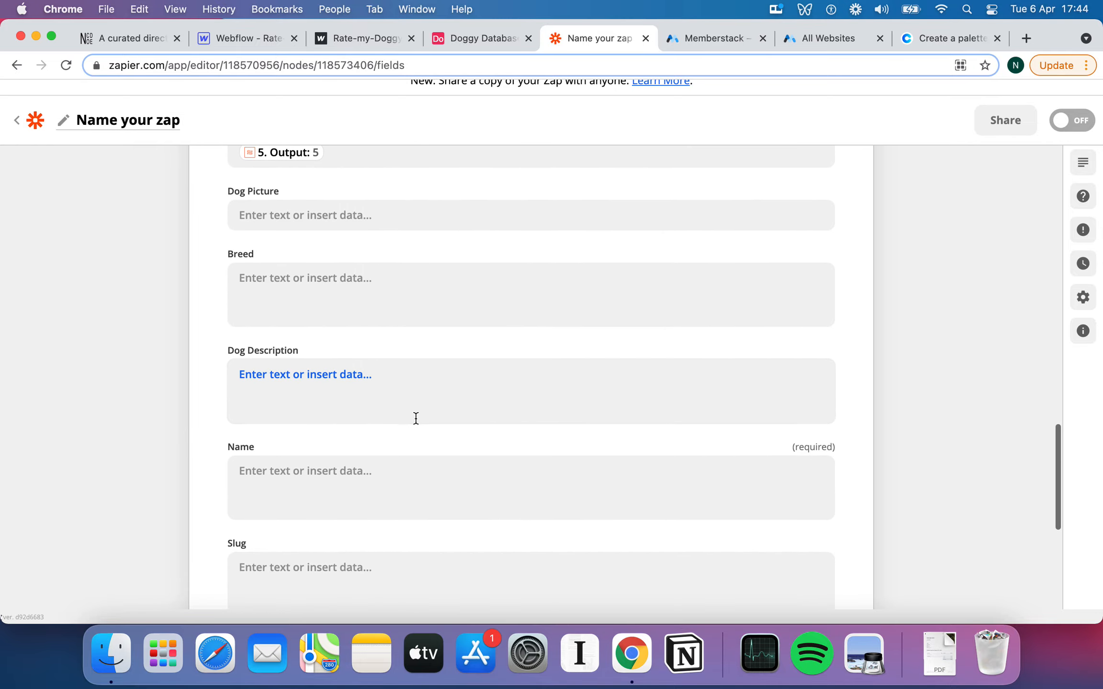
left_click(396, 473)
scroll(396, 473, "up", 5)
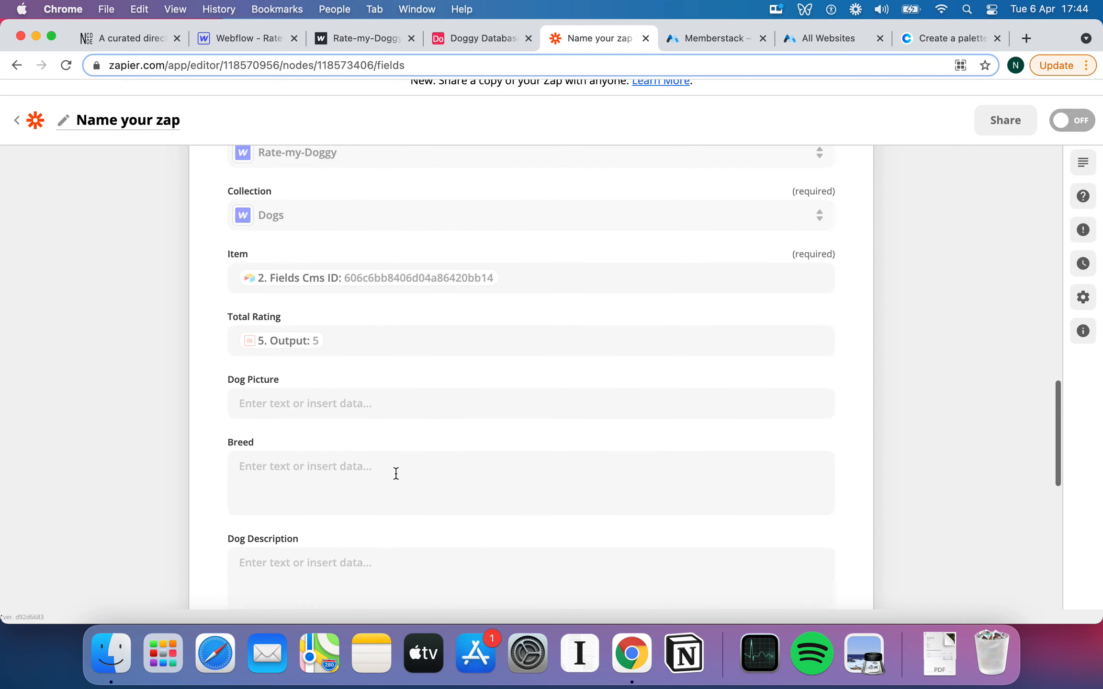
scroll(395, 473, "down", 10)
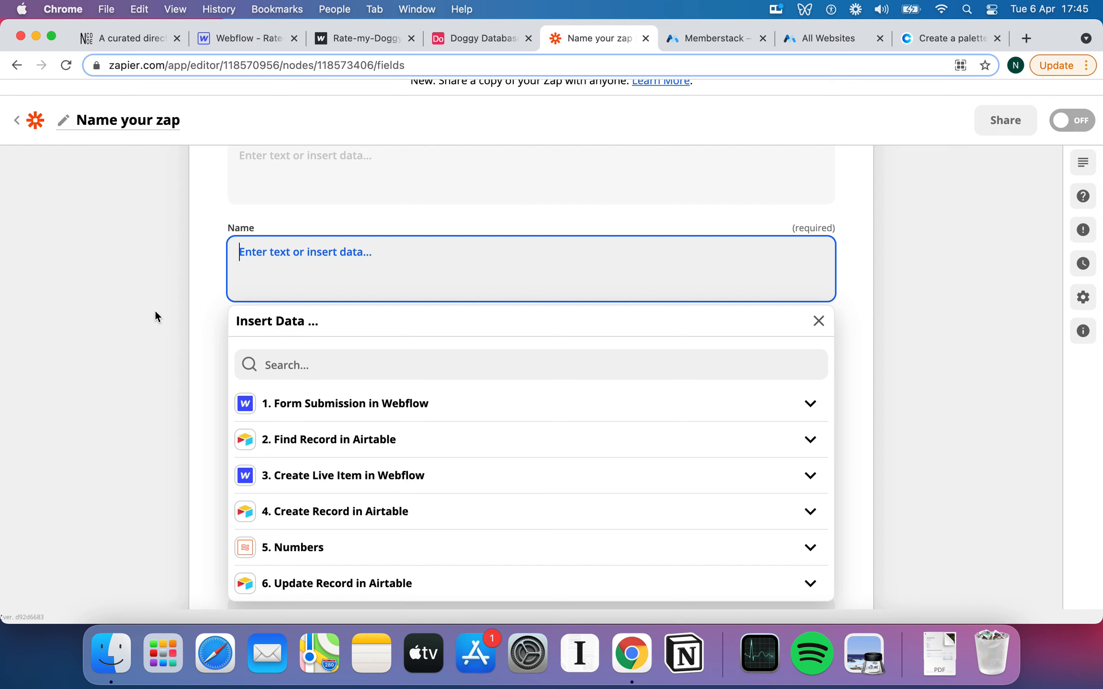
left_click(155, 312)
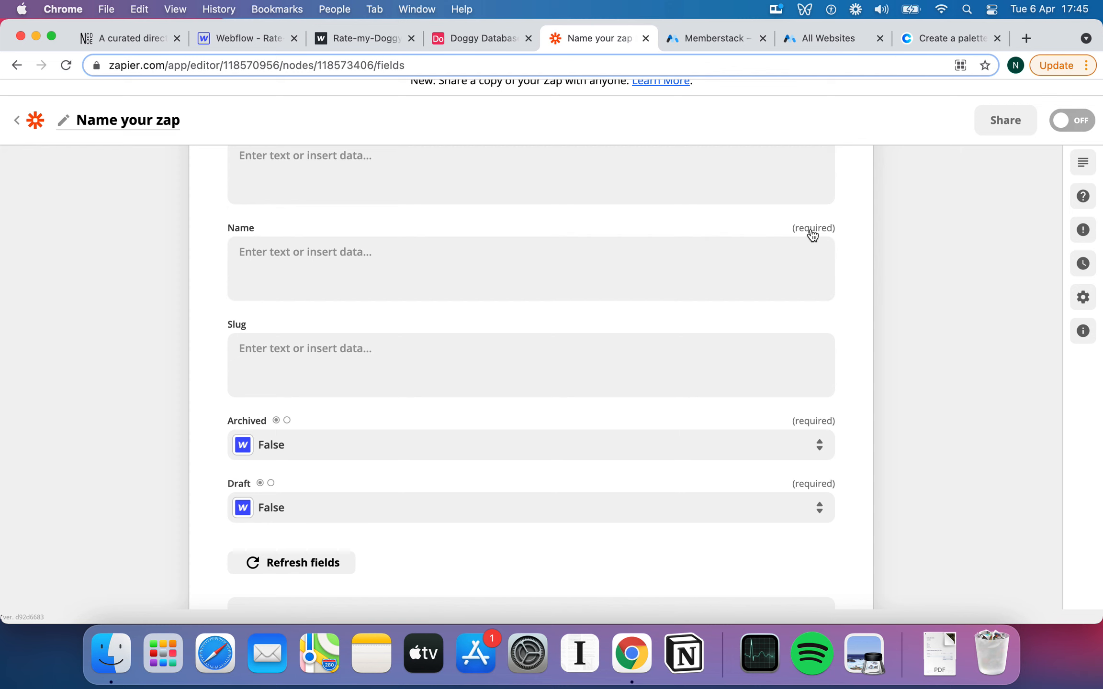
left_click(710, 260)
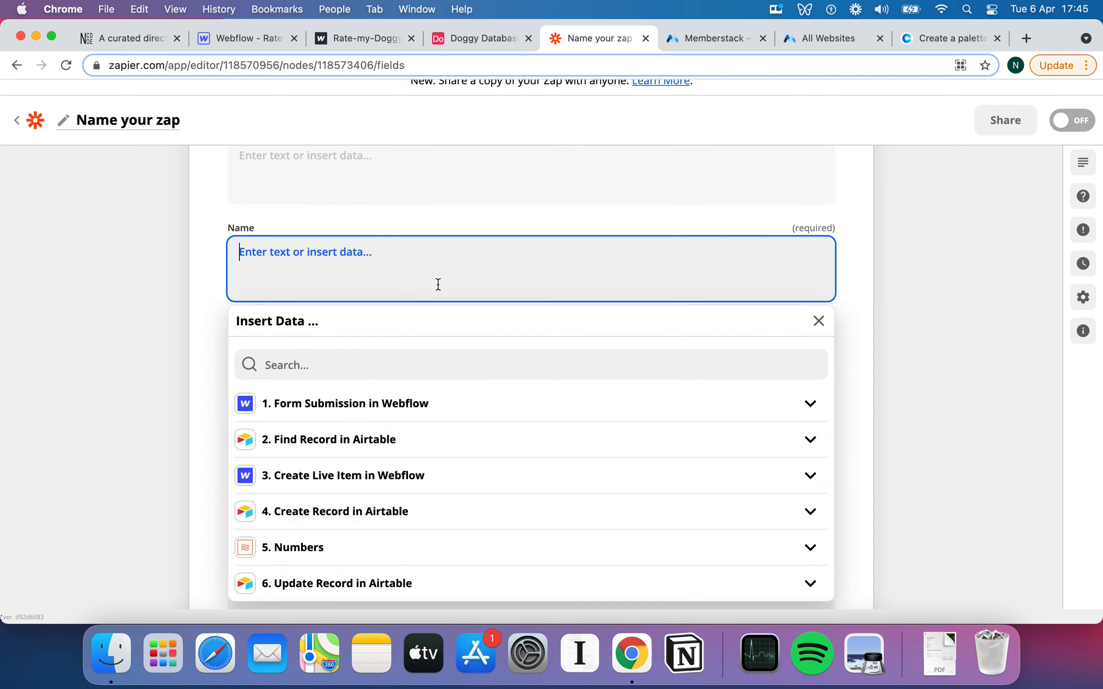
scroll(386, 429, "down", 2)
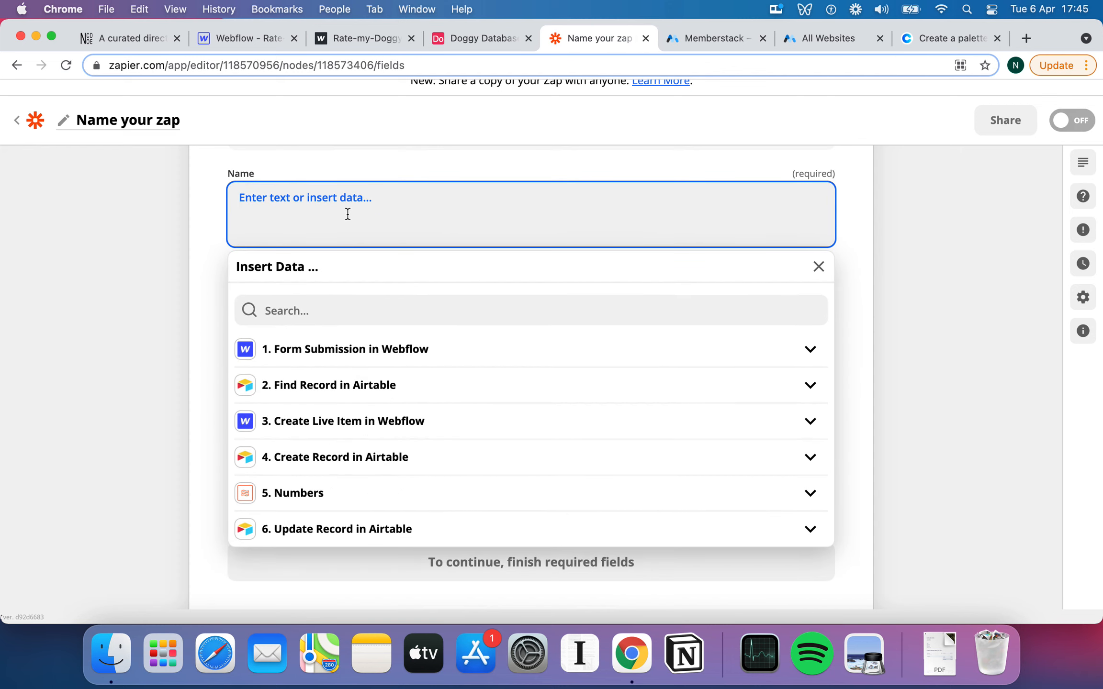
Check Milka's item in Webflow's Dogs collection, the Ratings collection and Airtable's Dogs table, and return to Zapier.
left_click(239, 38)
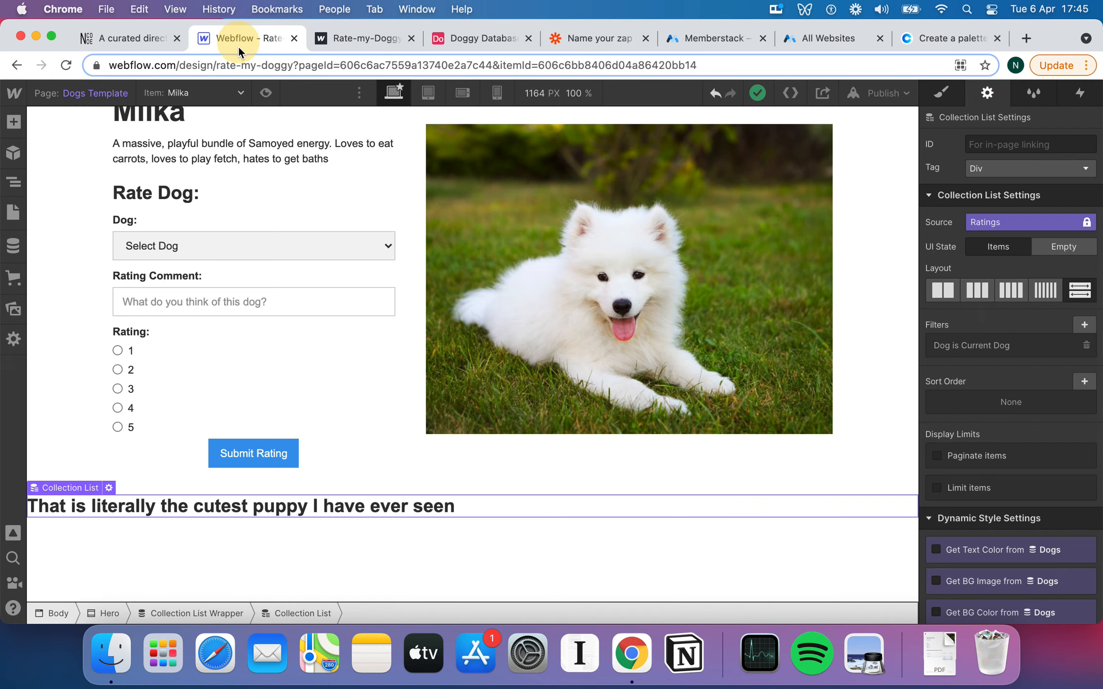
left_click(11, 247)
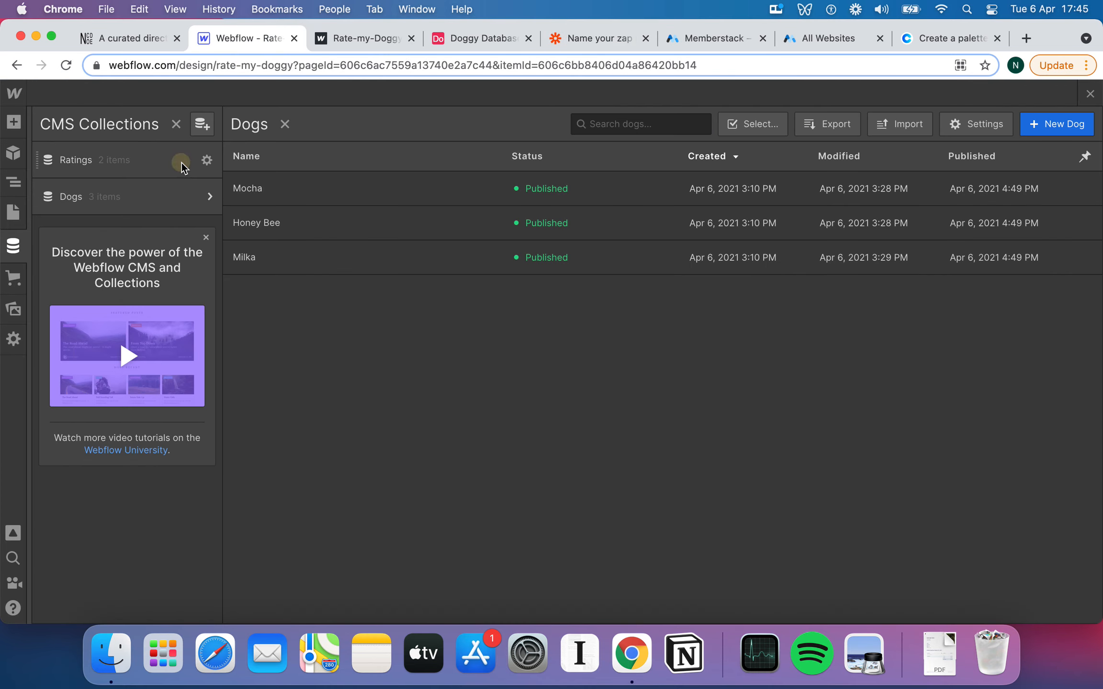
left_click(181, 164)
left_click(153, 203)
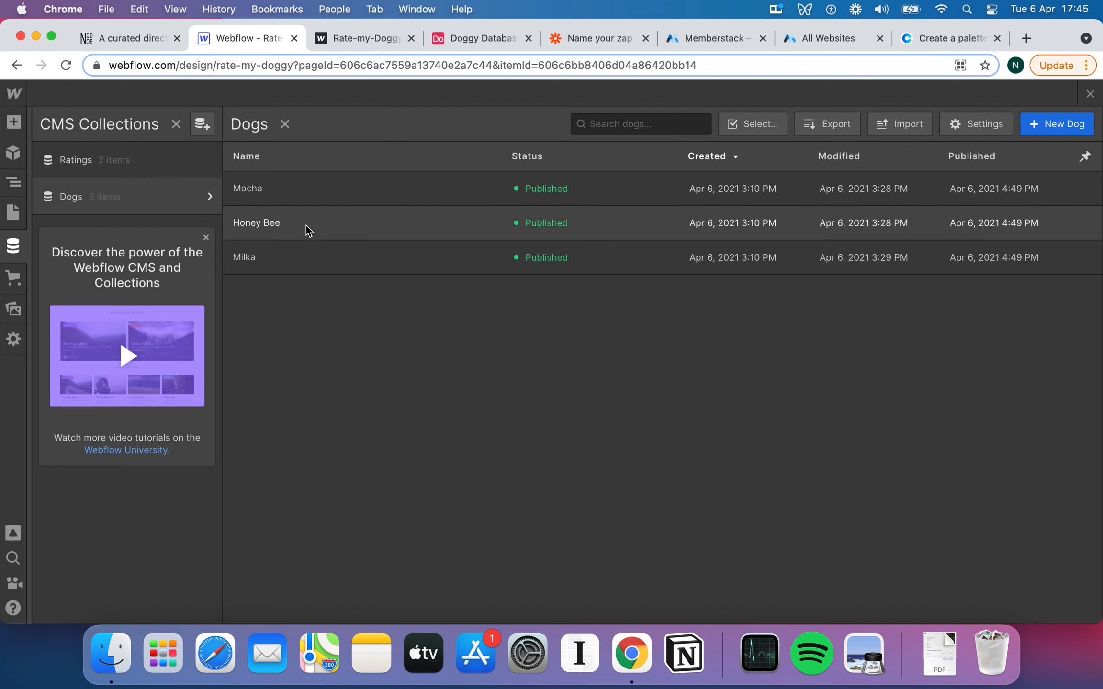
left_click(284, 265)
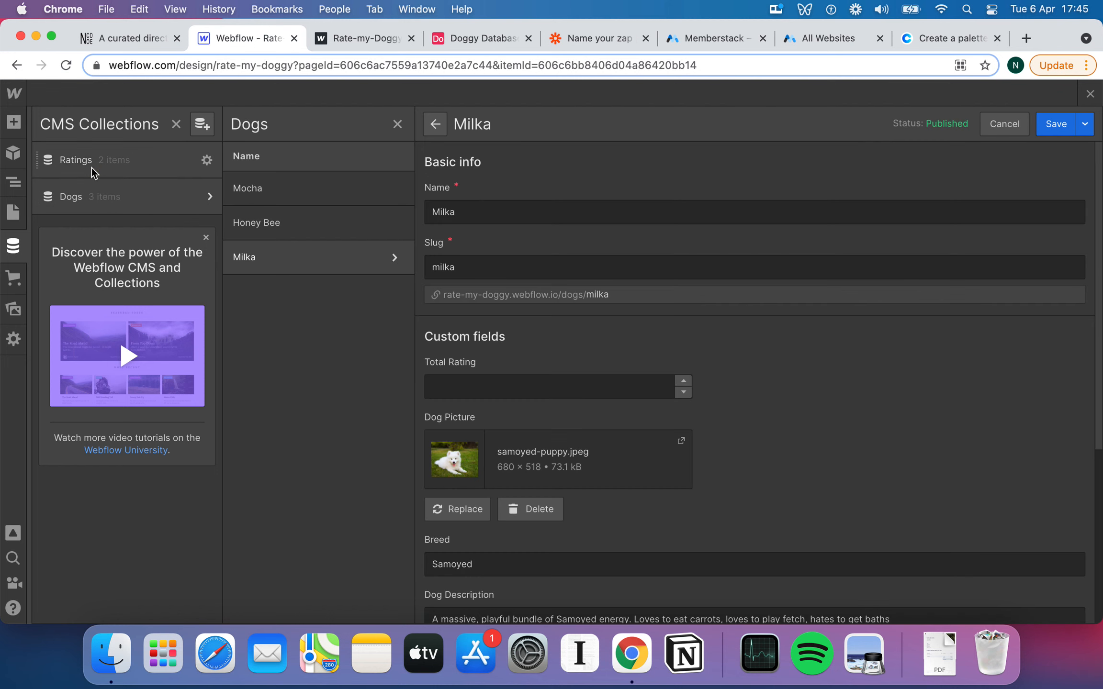
left_click(92, 165)
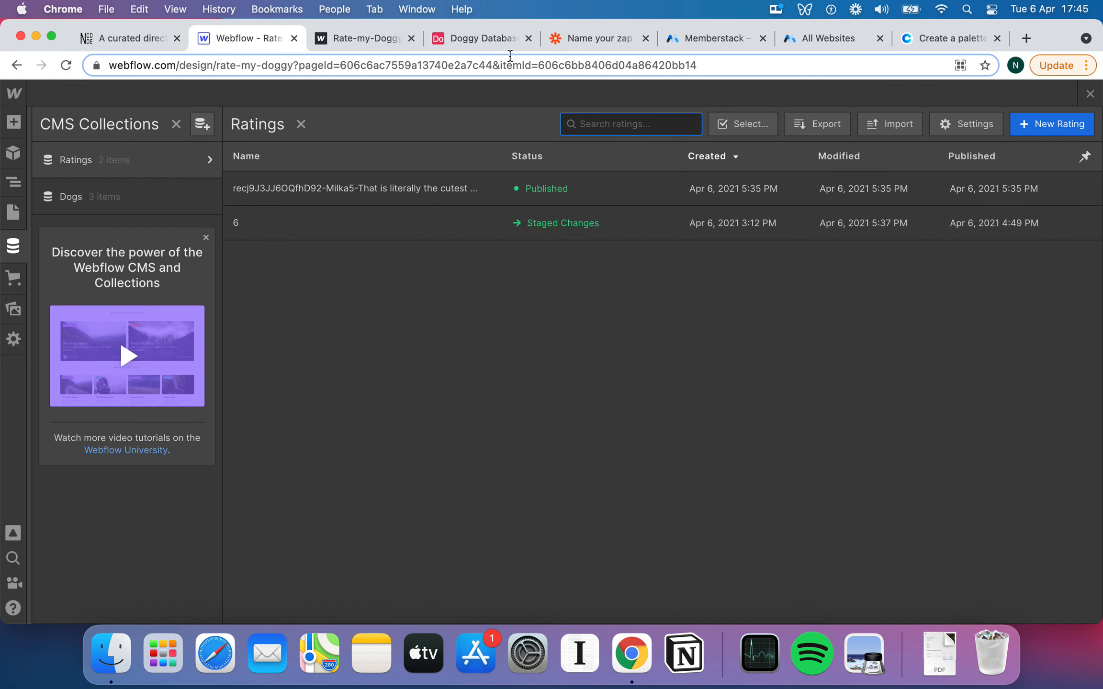
left_click(492, 42)
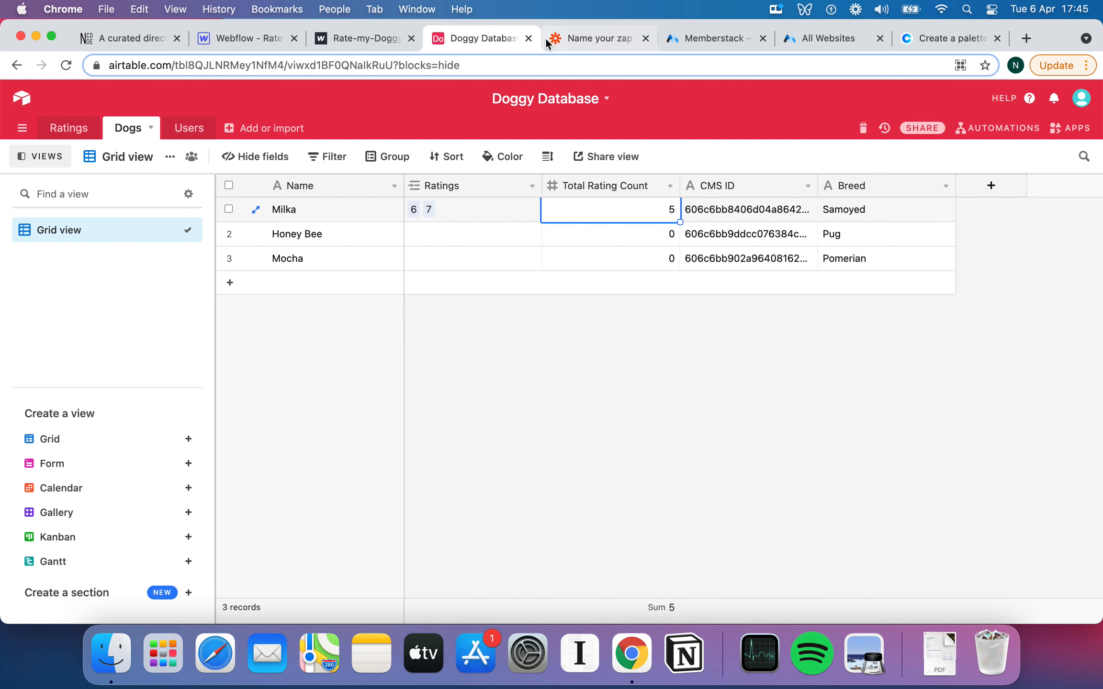
left_click(583, 38)
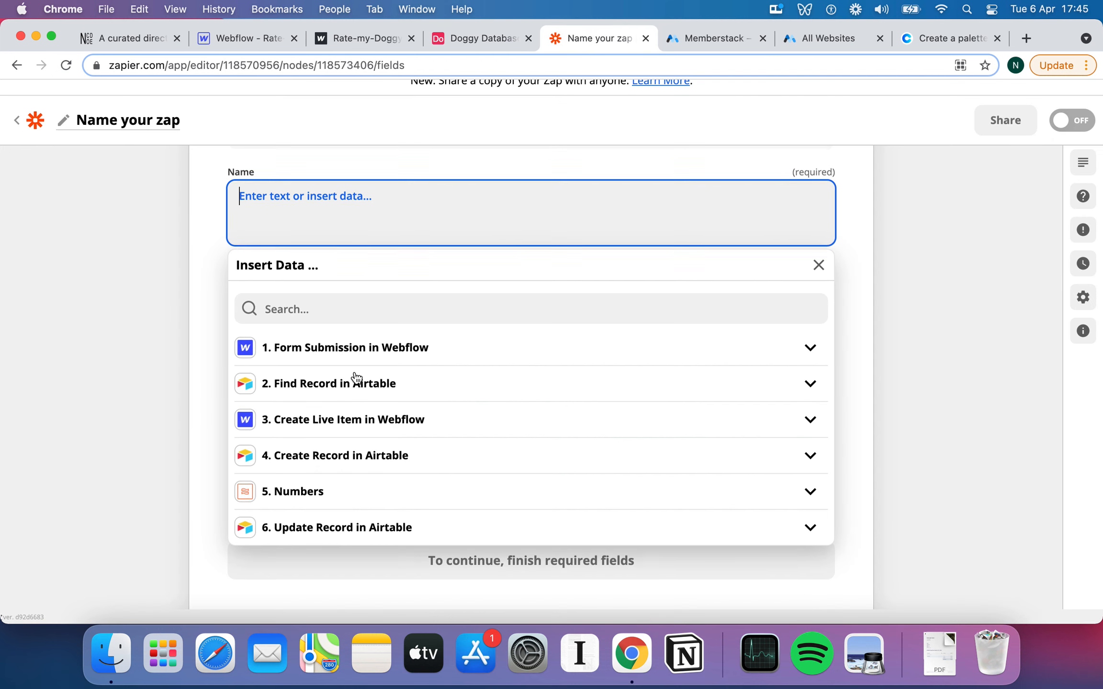
Map the required Name field of the Update Live Item step to Fields Name from the Find Record in Airtable step.
scroll(356, 379, "down", 1)
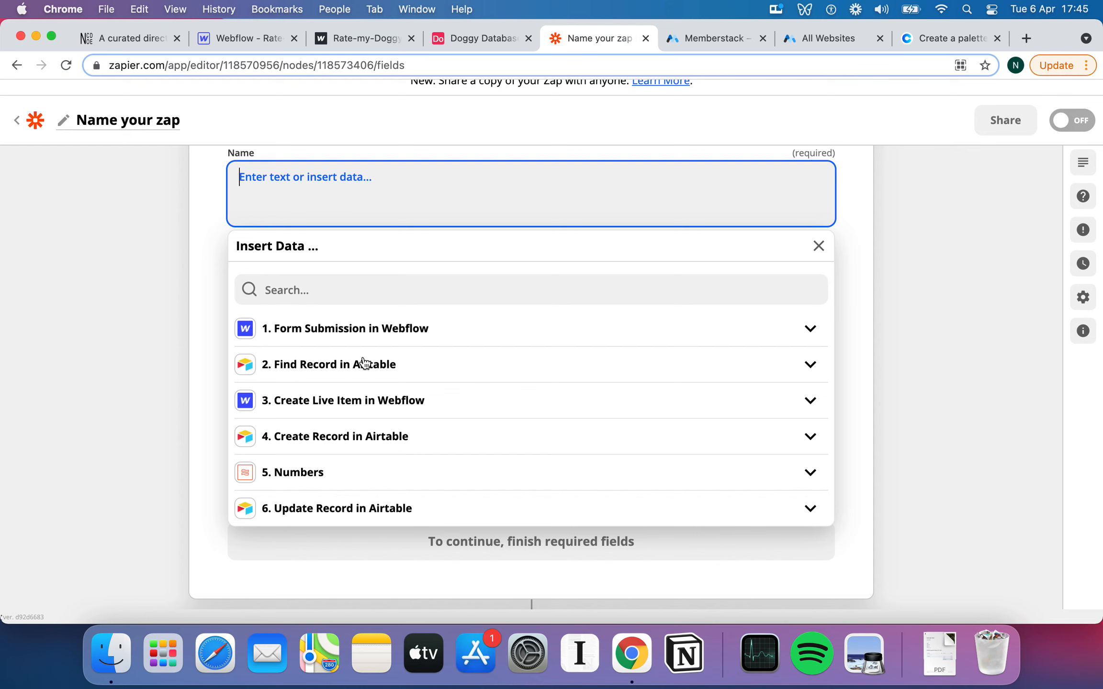
left_click(364, 366)
left_click(353, 366)
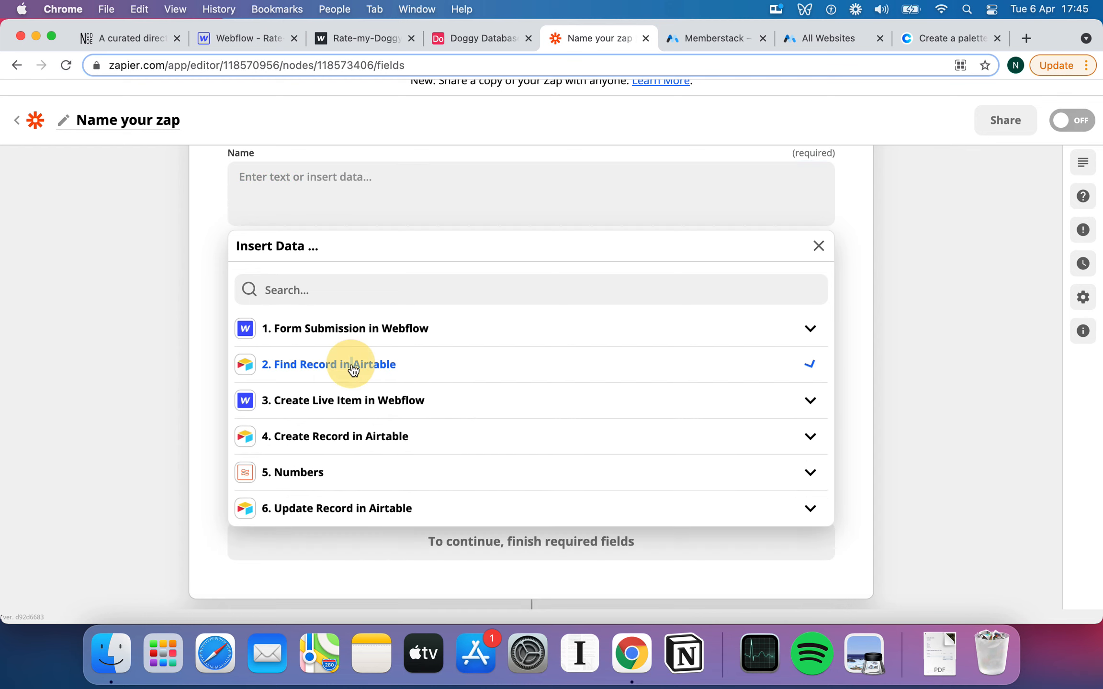
left_click(344, 401)
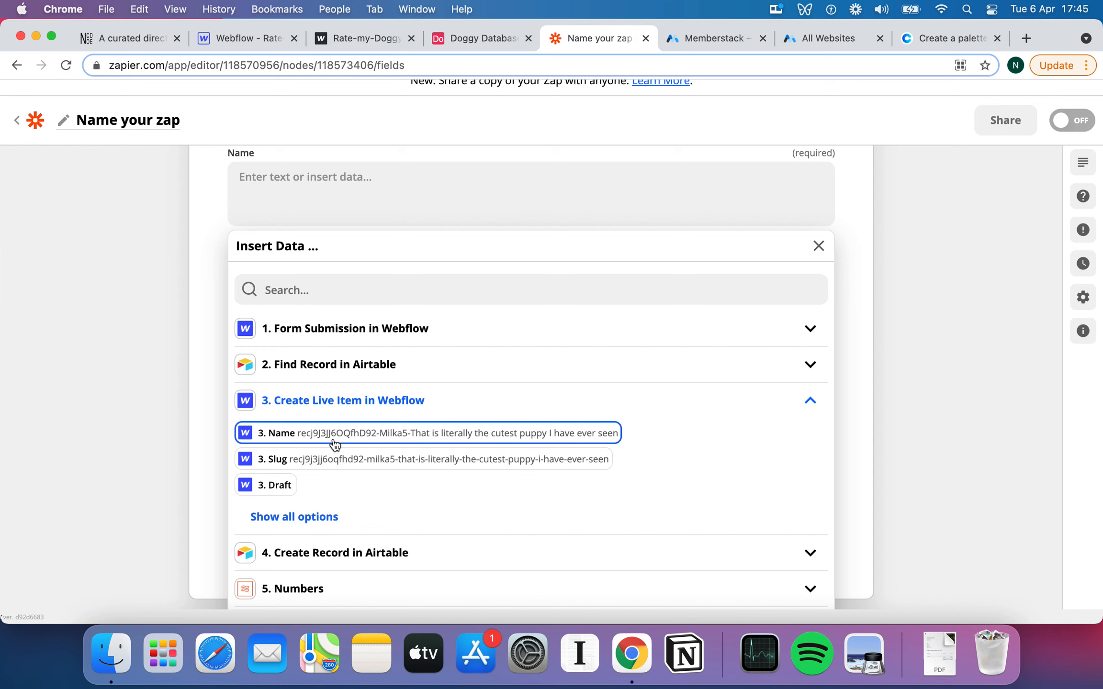
left_click(338, 401)
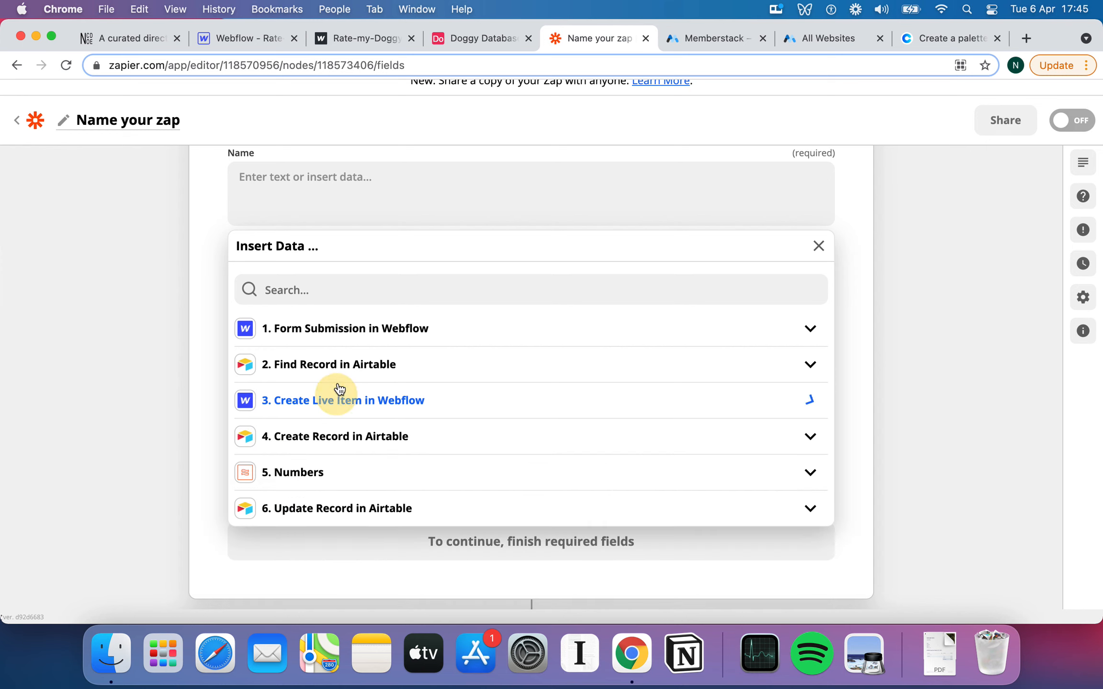
left_click(333, 371)
scroll(379, 445, "down", 1)
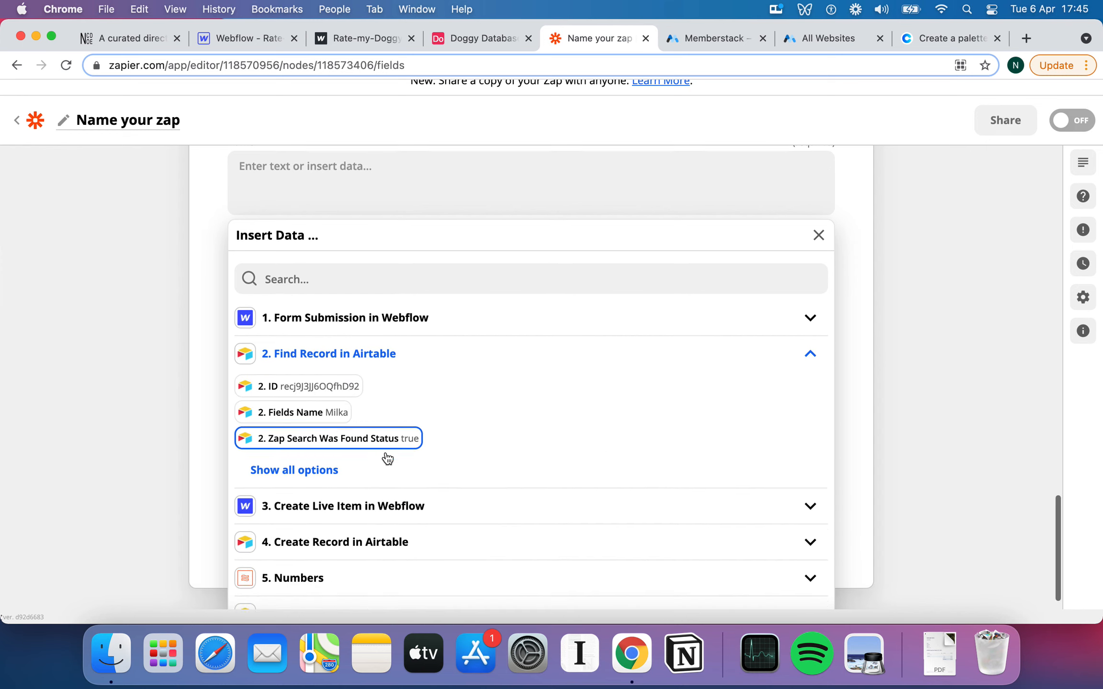
left_click(332, 412)
left_click(137, 325)
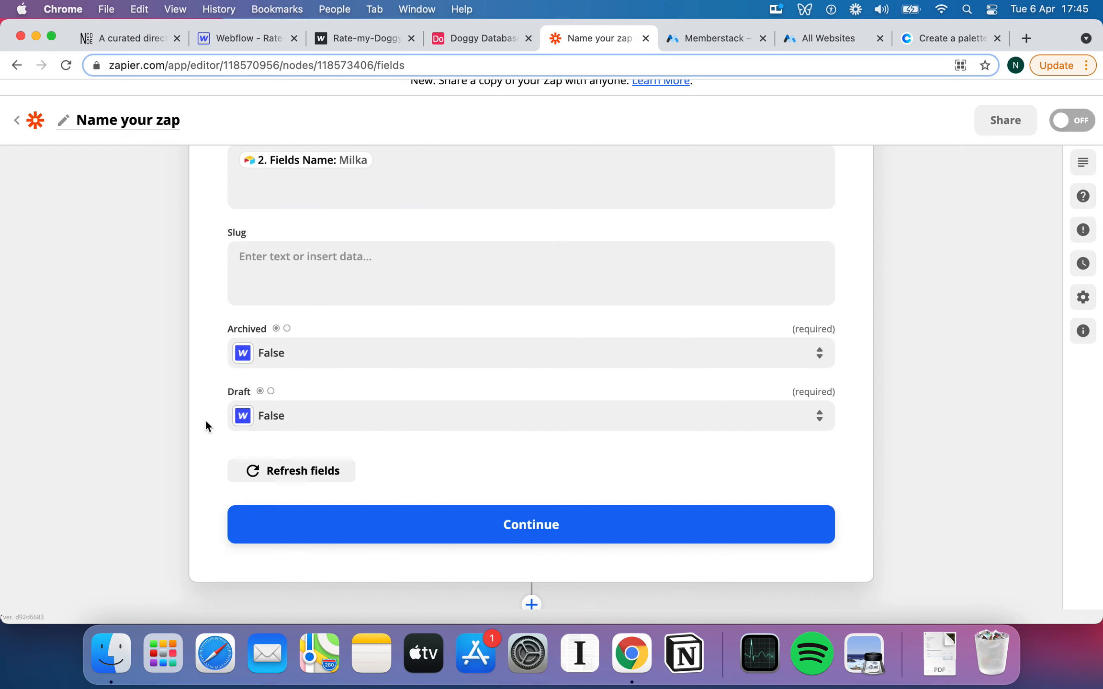
Accept the Update Live Item fields, test the action with Webflow and review the returned item data.
left_click(492, 531)
scroll(559, 506, "down", 3)
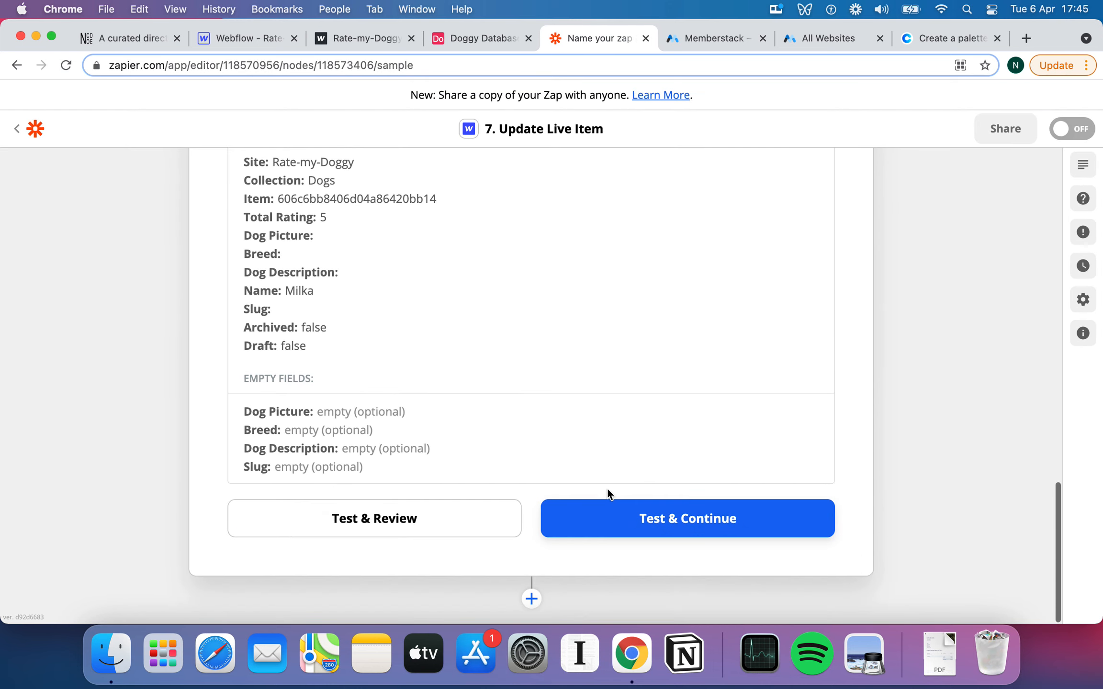
left_click(630, 516)
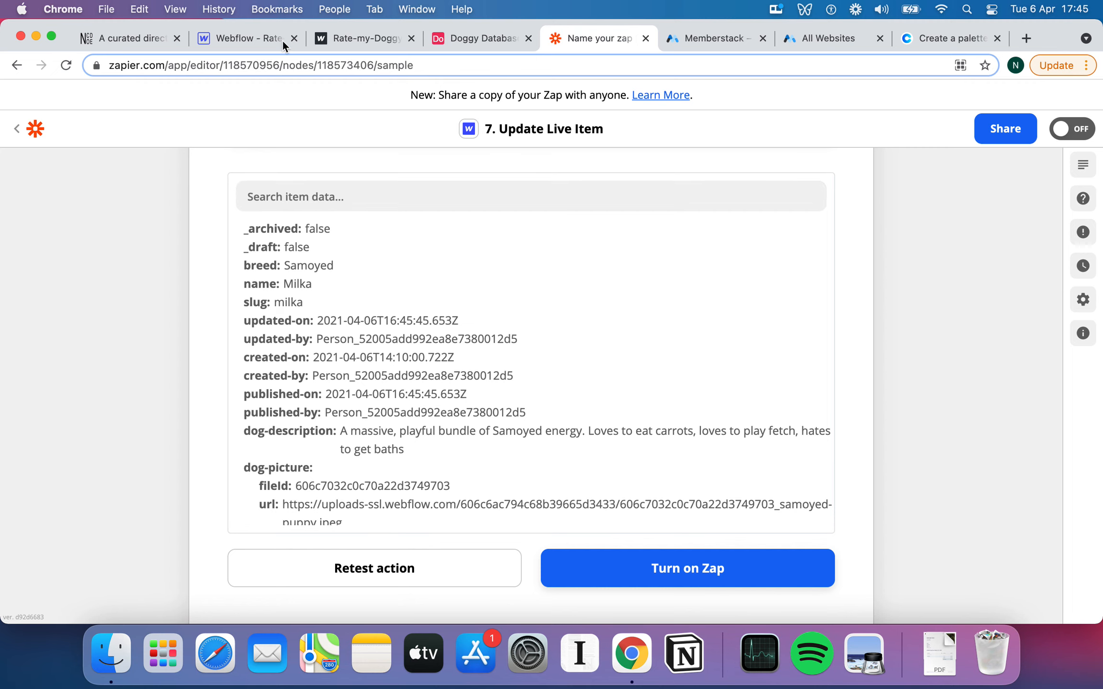
scroll(400, 261, "up", 3)
scroll(553, 251, "down", 3)
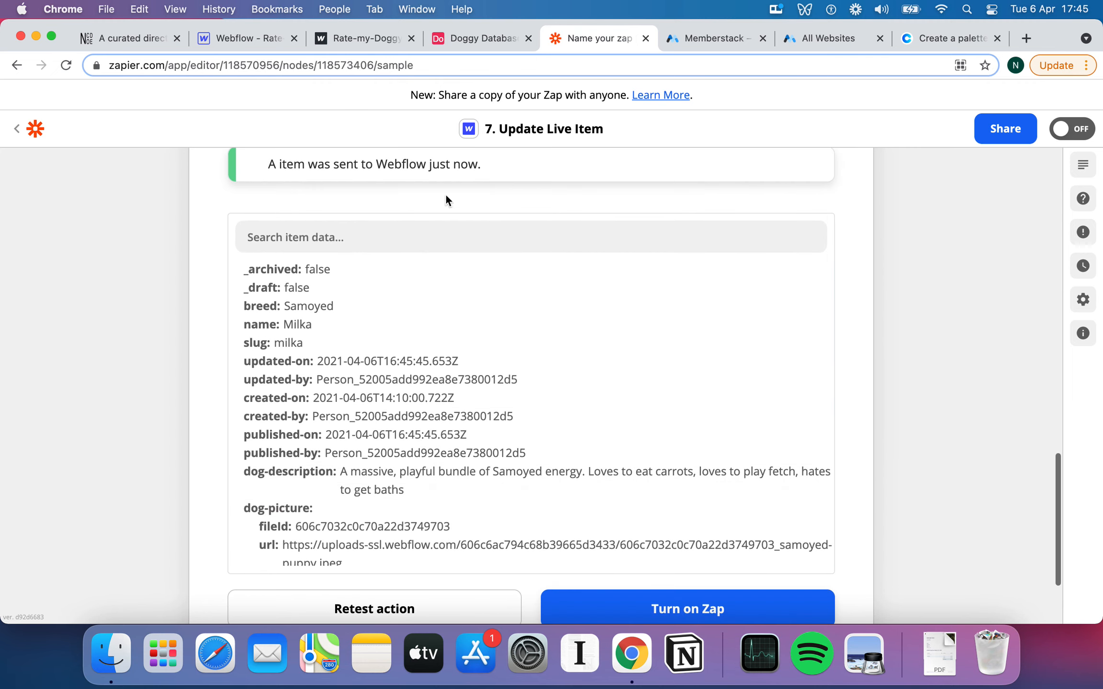
Switch to Webflow, reload the Designer and check the Total Rating of Milka's item in the Dogs collection.
left_click(263, 47)
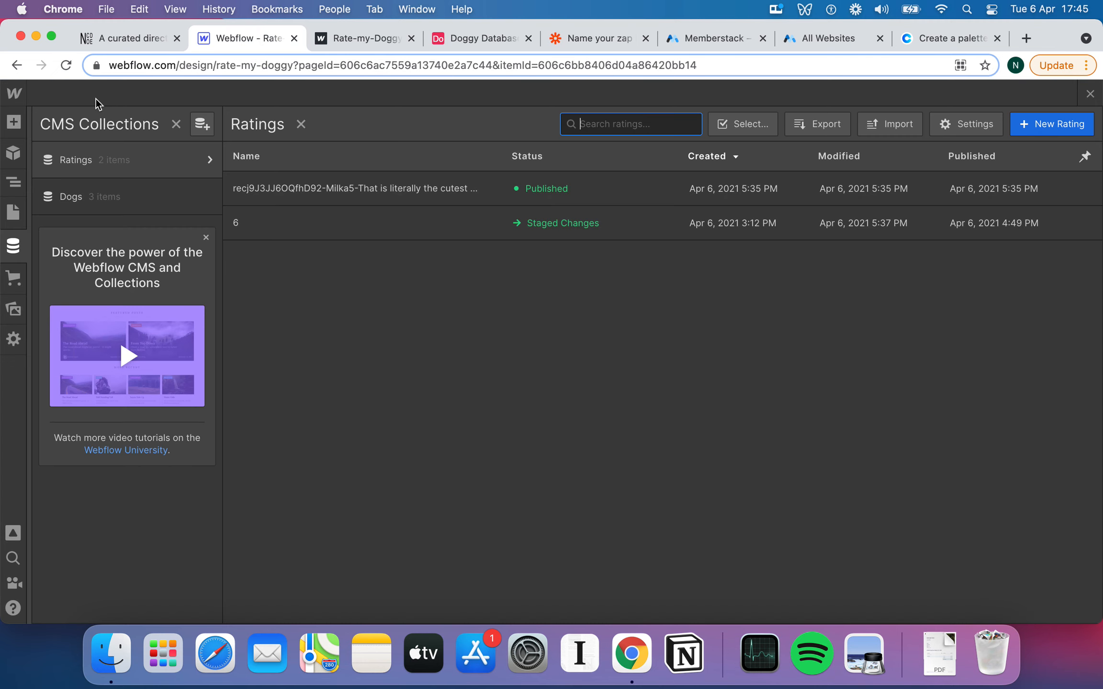
left_click(1089, 94)
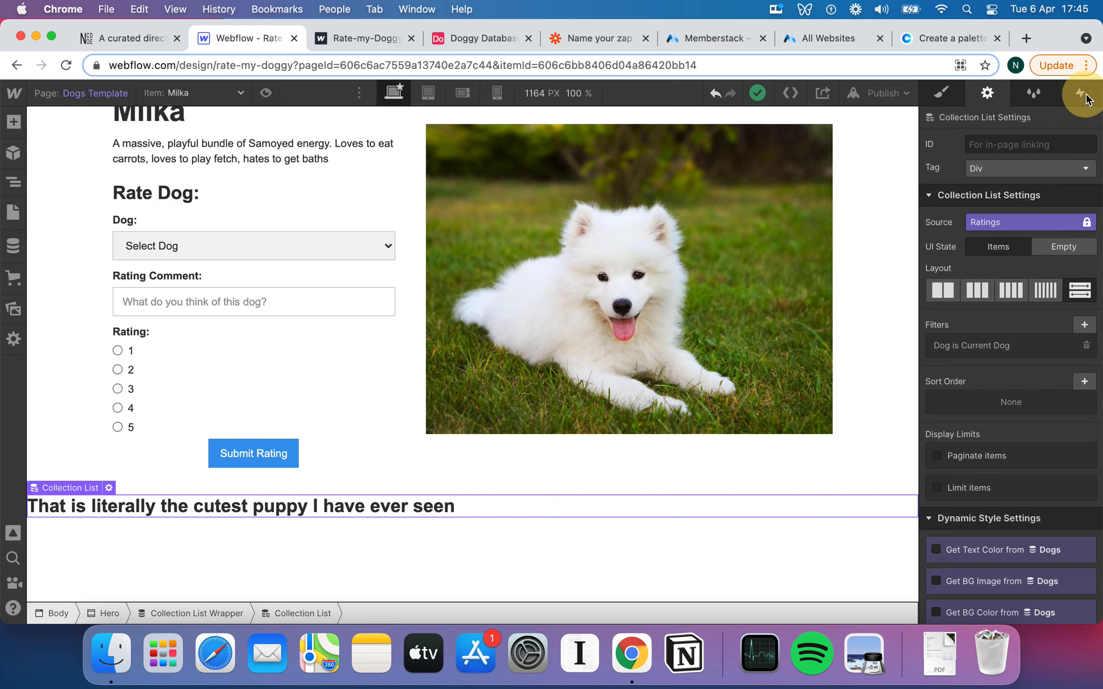
left_click(745, 75)
key("Return")
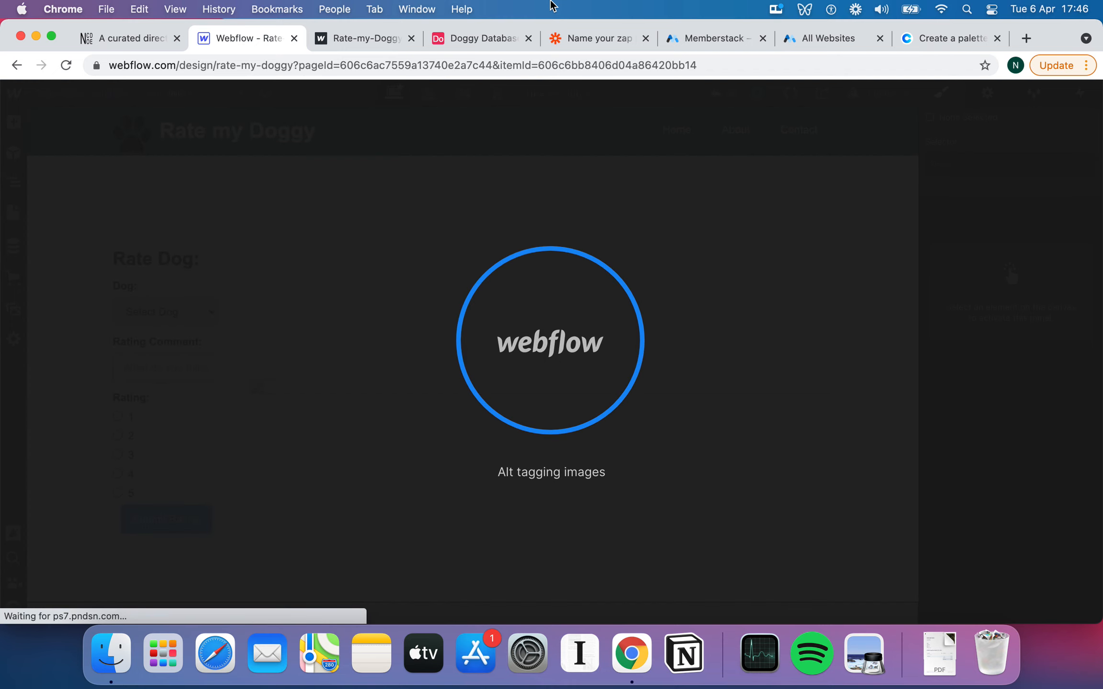
scroll(86, 354, "down", 1)
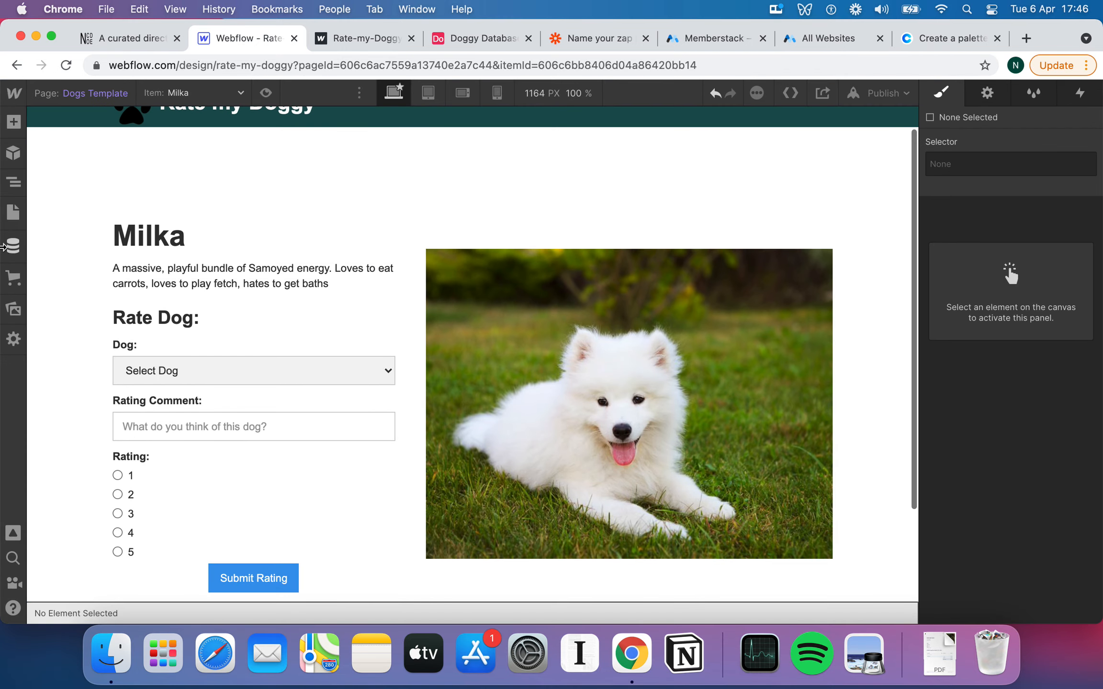
left_click(13, 246)
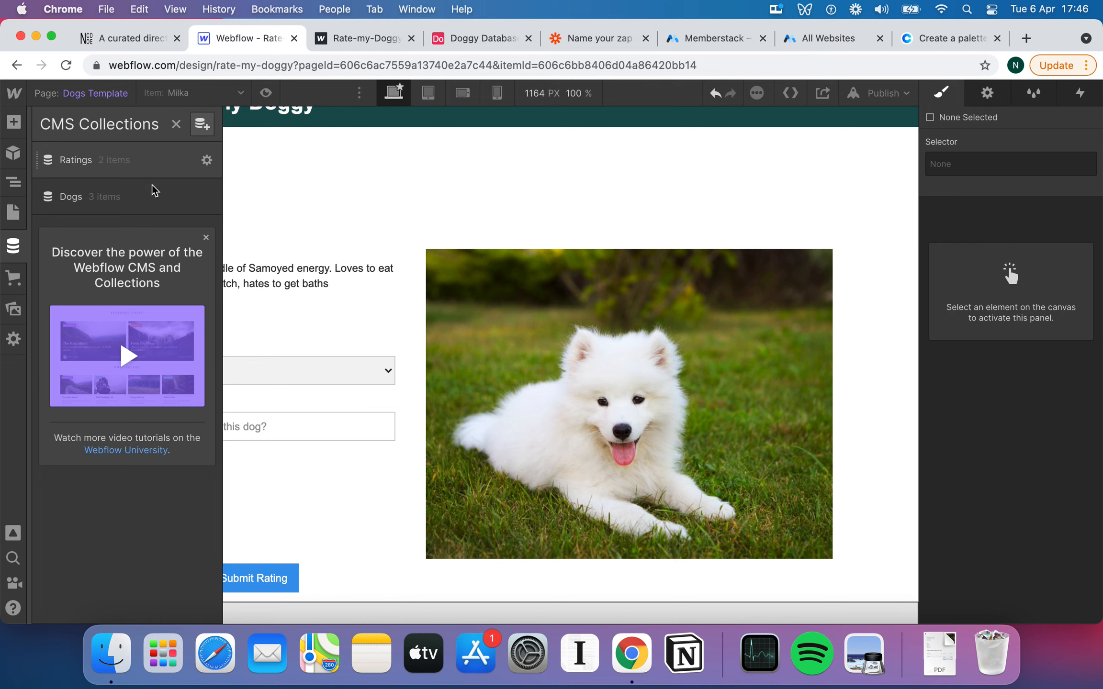
left_click(152, 193)
left_click(304, 259)
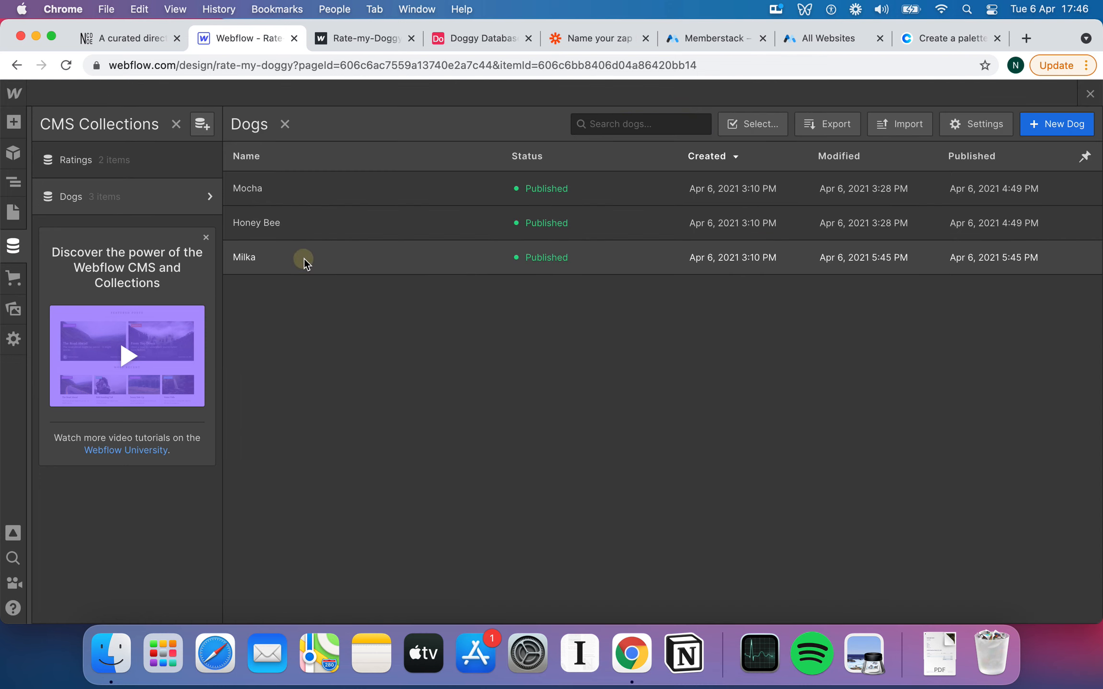
scroll(525, 337, "down", 3)
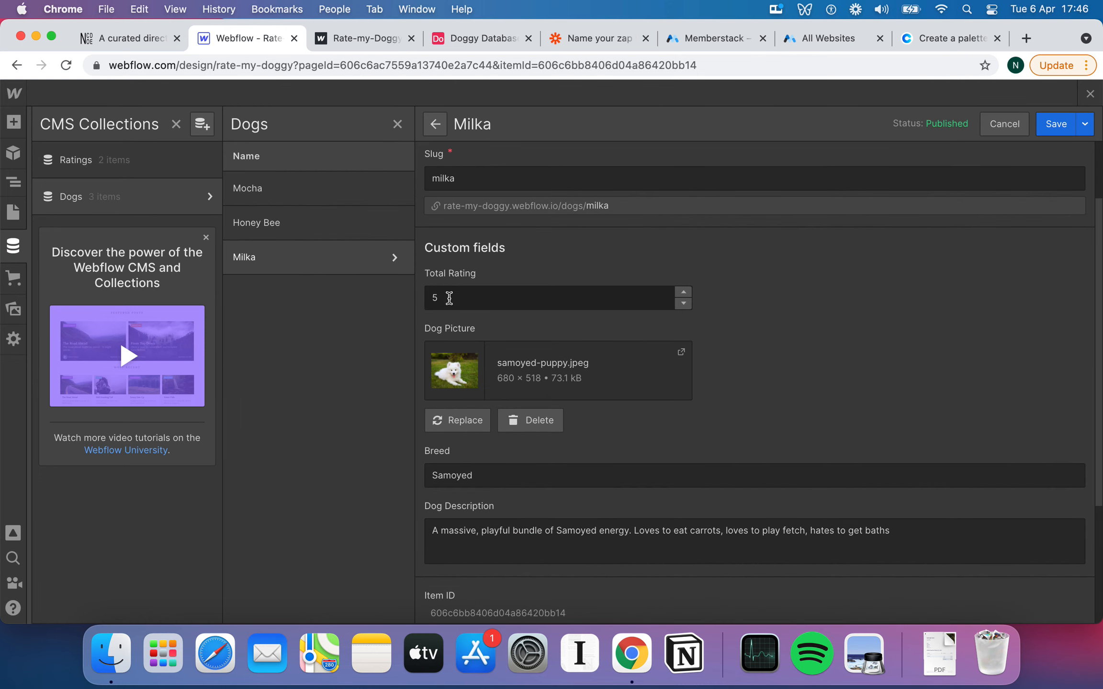
left_click(1091, 95)
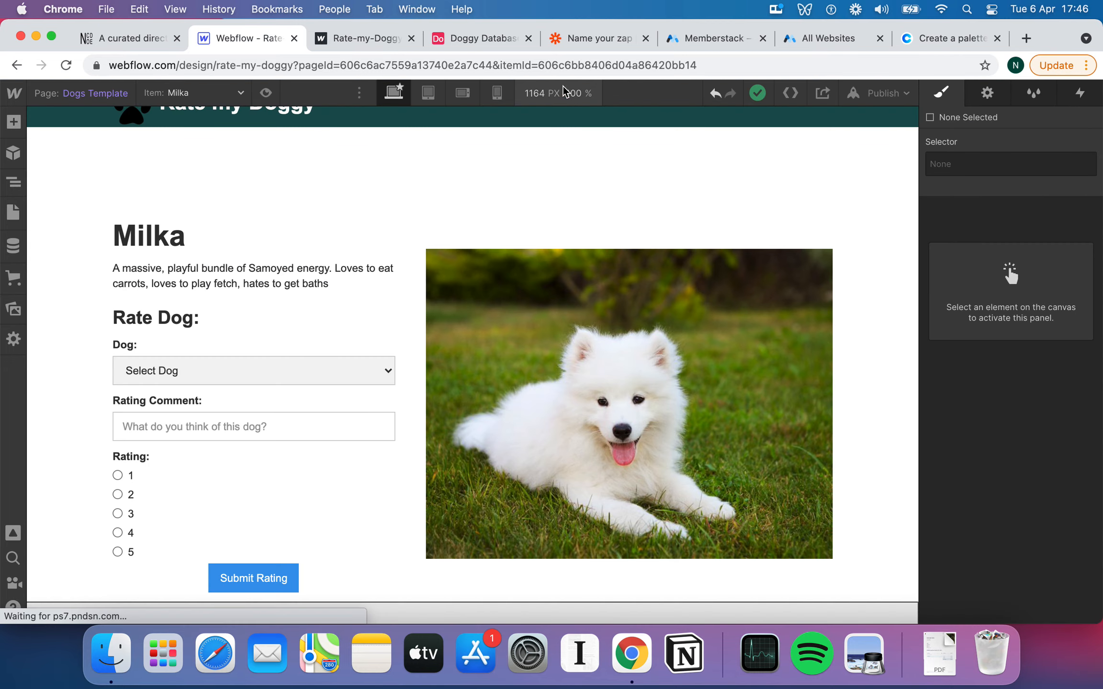
Return to Zapier, turn on the Zap and dismiss the offer to share a copy.
left_click(581, 37)
scroll(719, 498, "down", 3)
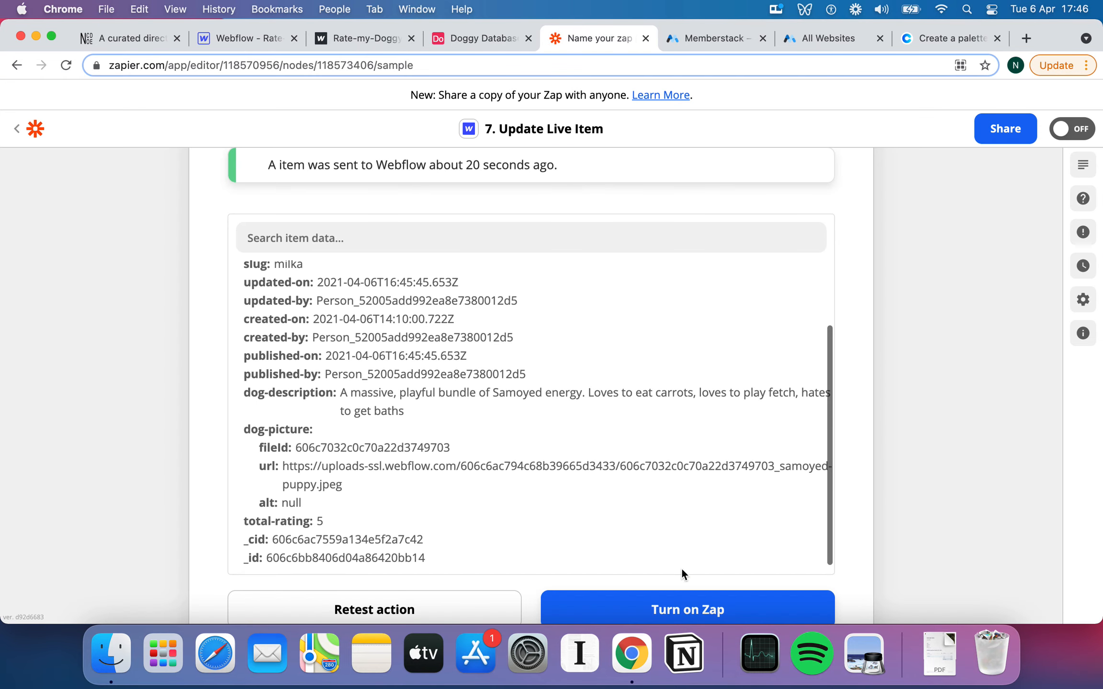
left_click(683, 599)
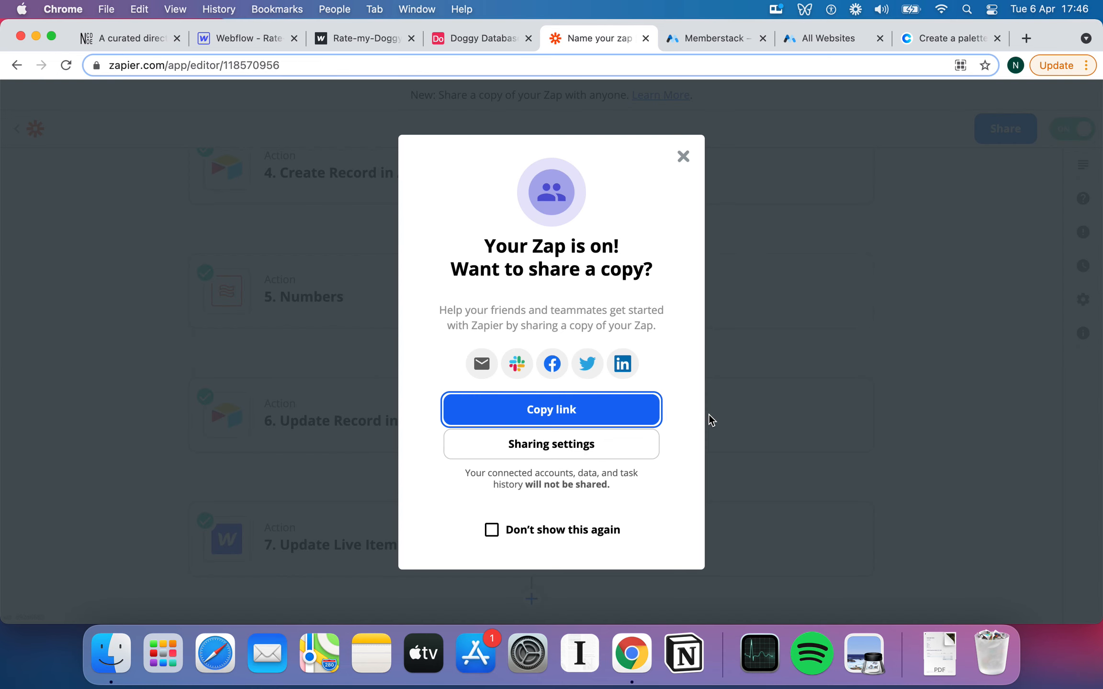
left_click(683, 157)
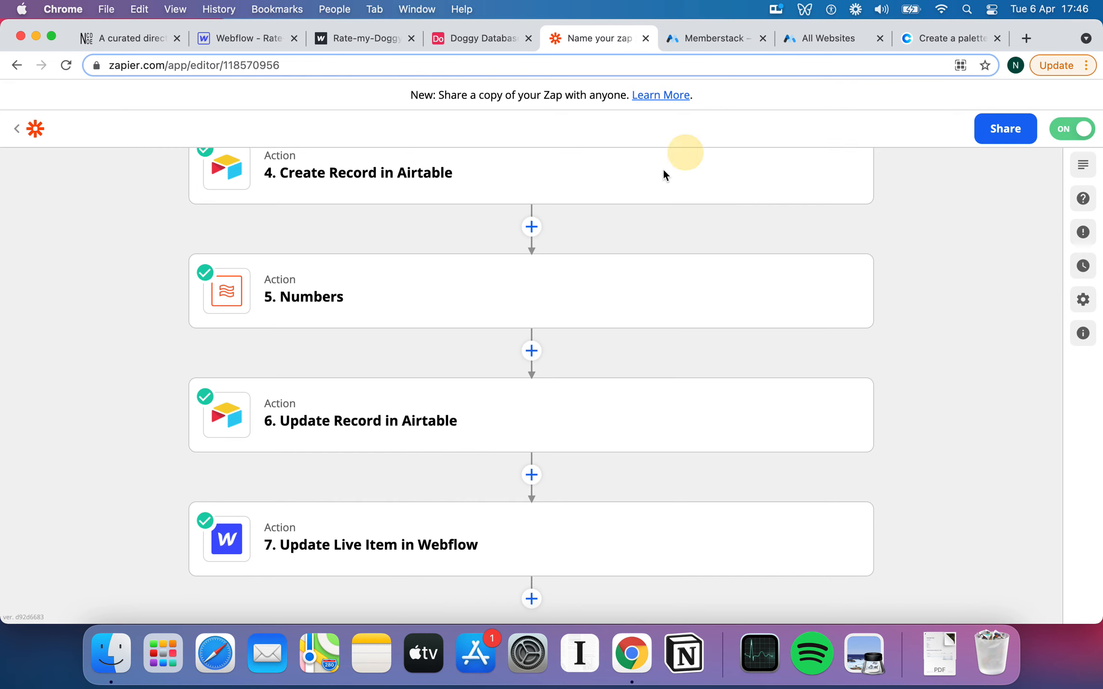
Review the Zap's full sequence, from the Form Submission trigger through the Update Live Item in Webflow action.
scroll(149, 237, "up", 10)
scroll(335, 258, "down", 2)
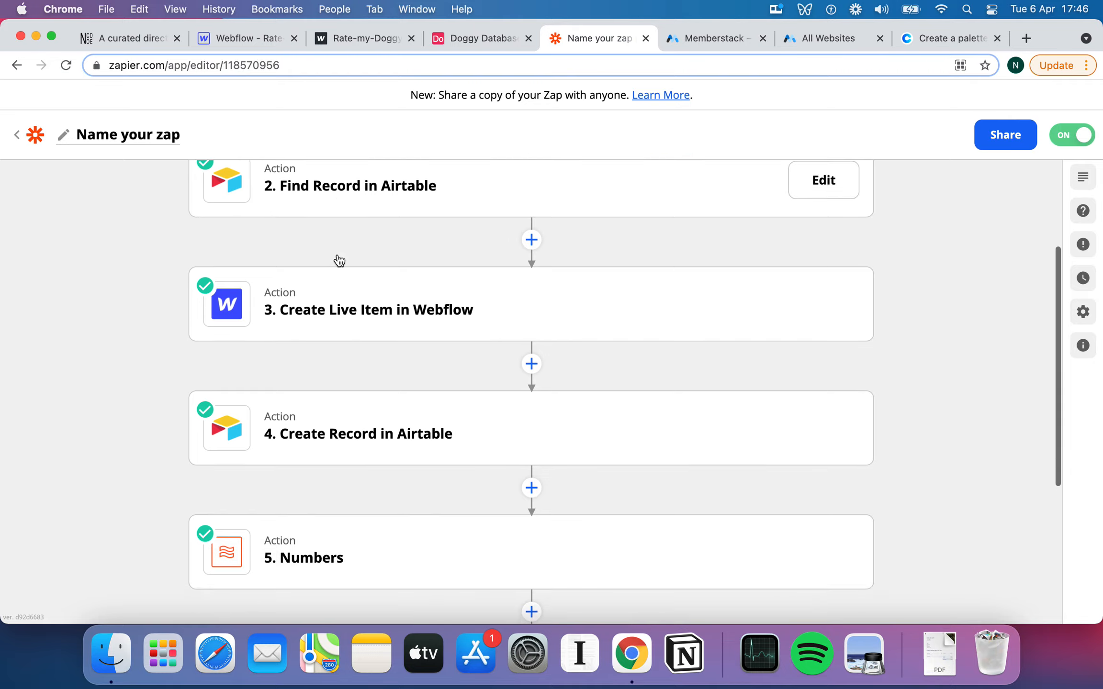
scroll(338, 254, "up", 5)
scroll(286, 335, "down", 8)
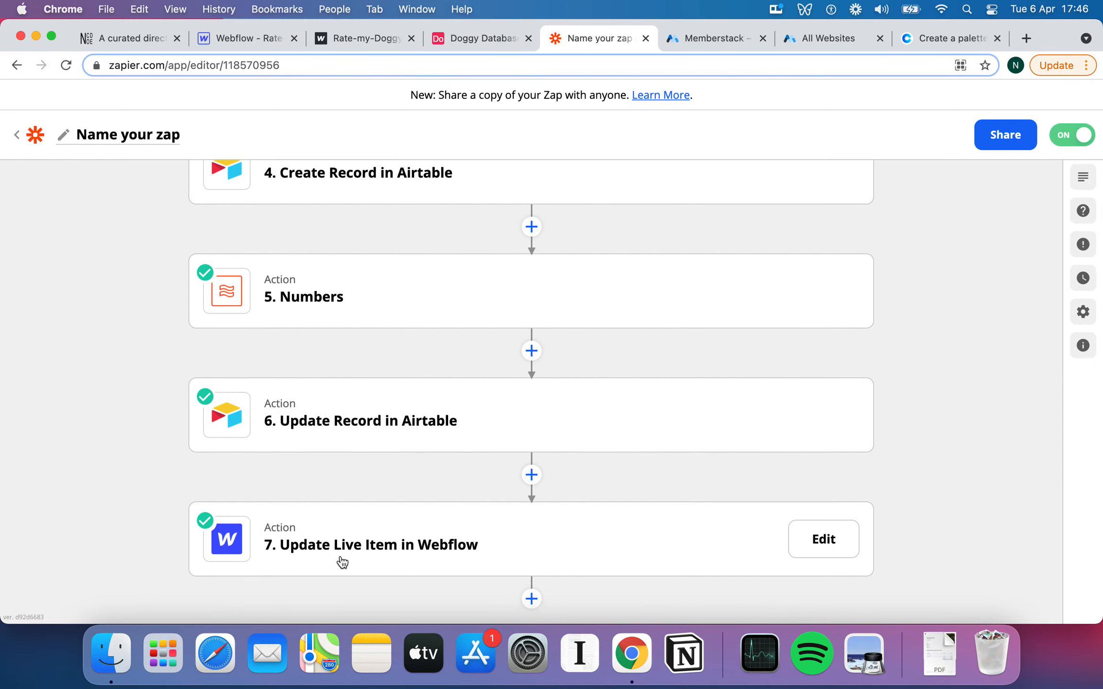
scroll(389, 424, "up", 3)
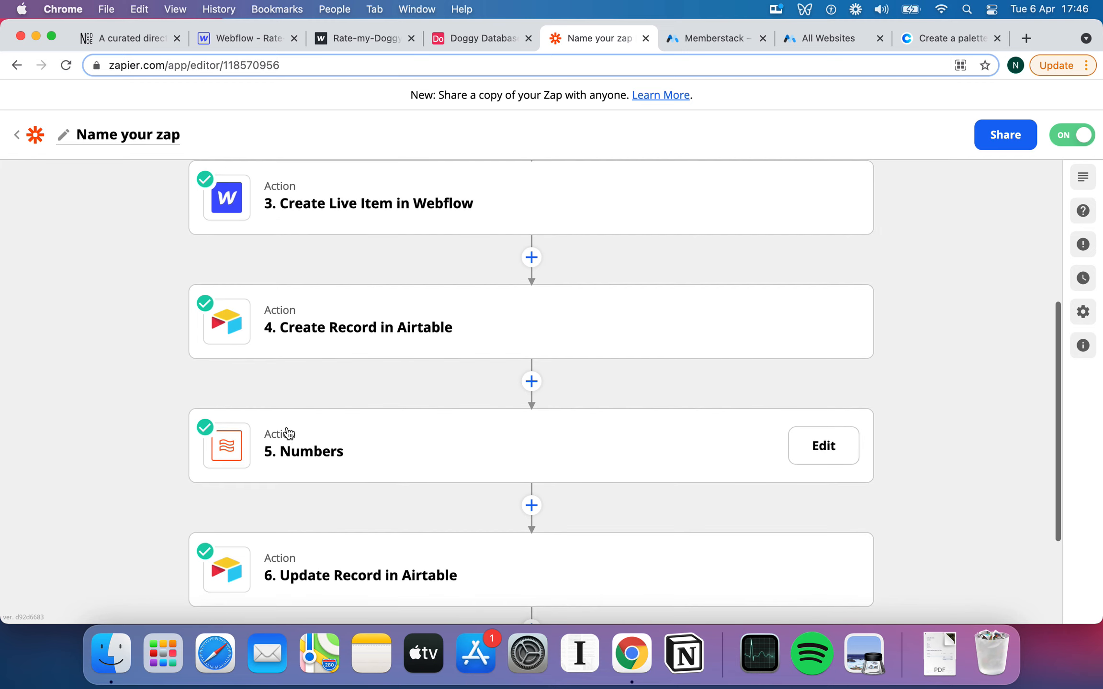
scroll(289, 443, "up", 2)
scroll(282, 479, "up", 5)
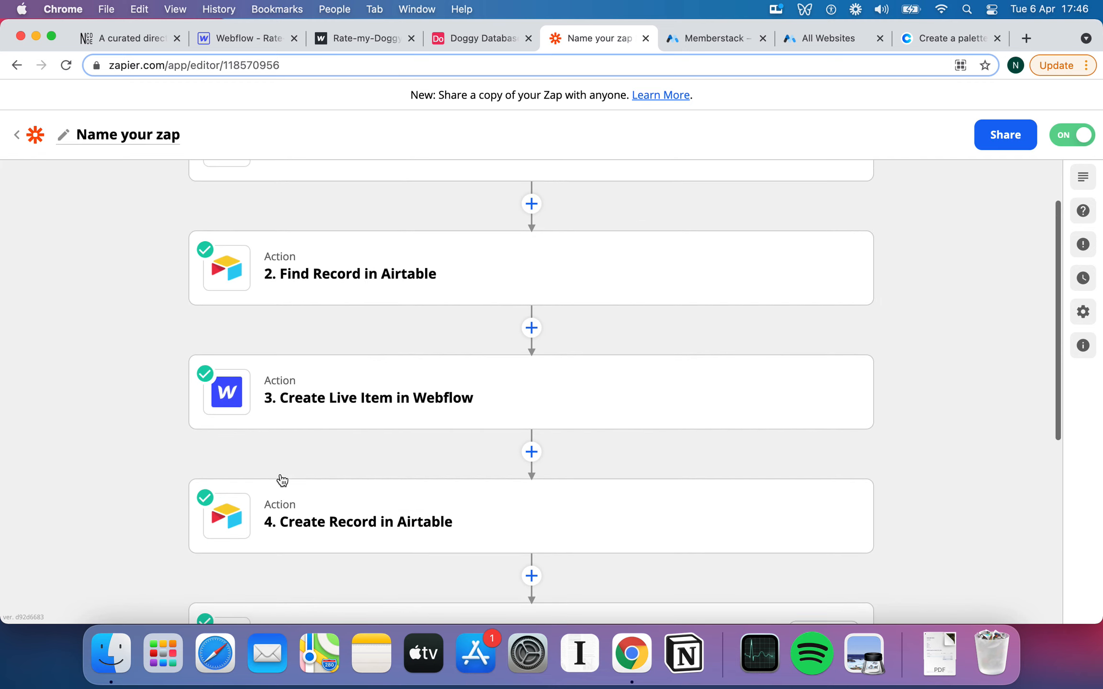
mouse_move(318, 349)
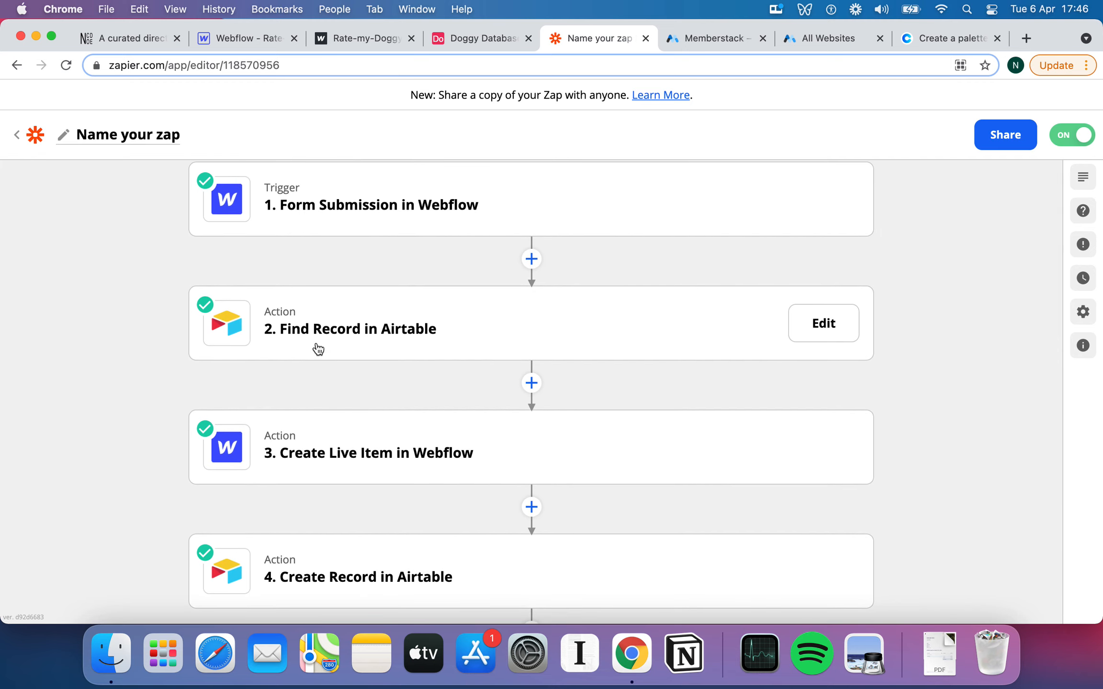
scroll(344, 407, "down", 7)
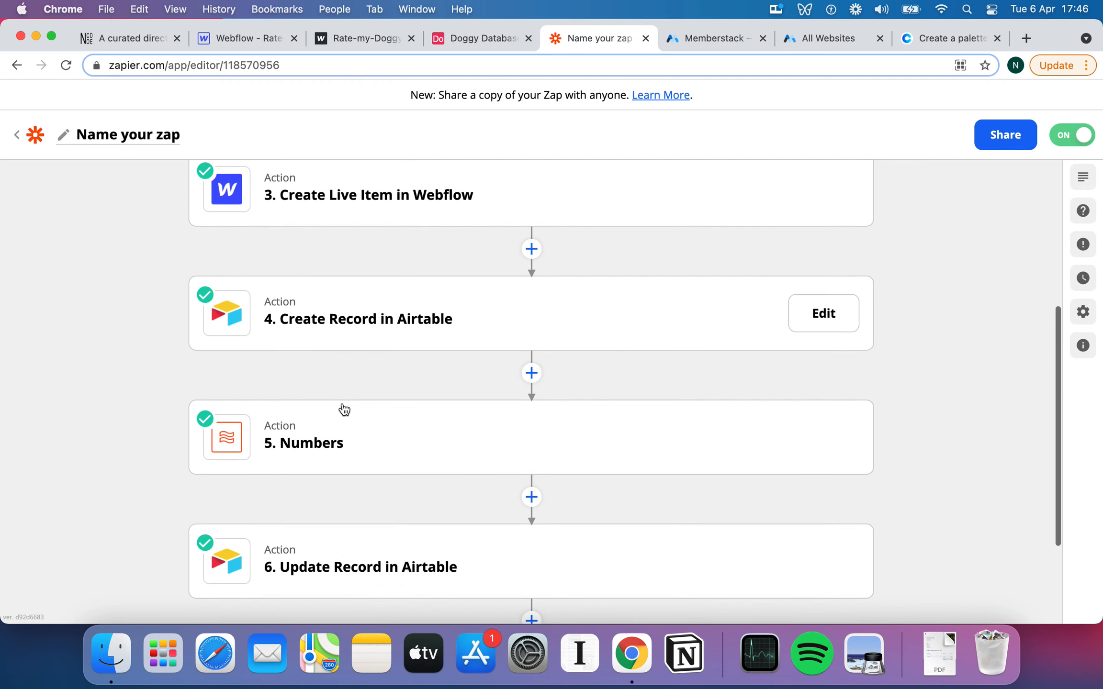
scroll(363, 493, "up", 4)
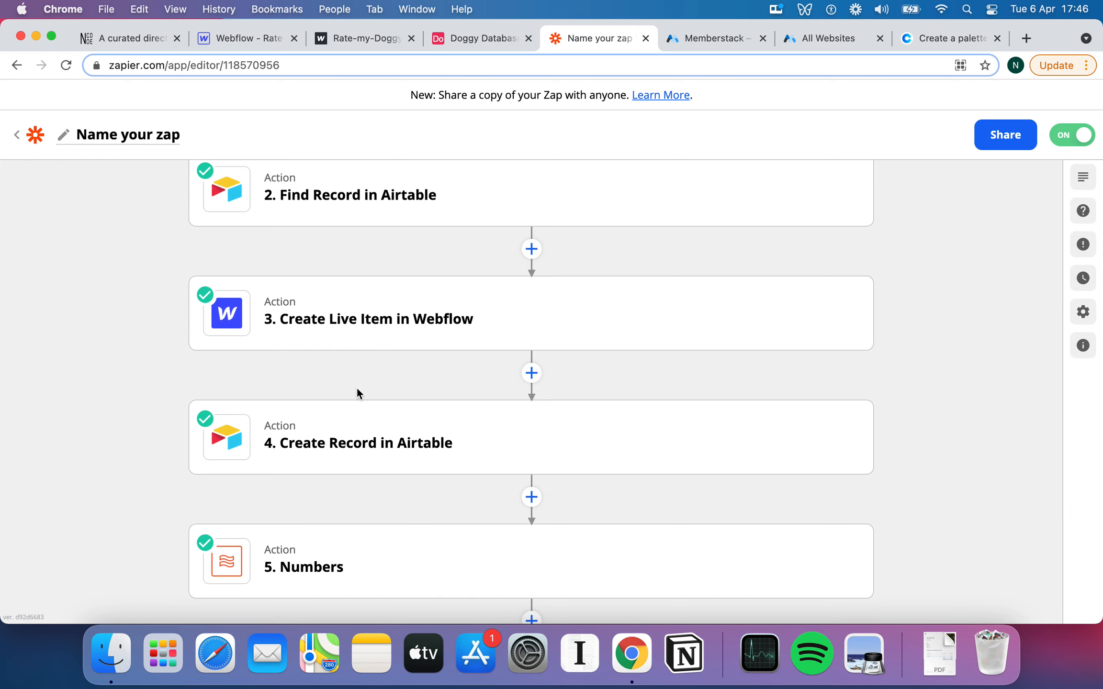
scroll(355, 385, "down", 3)
mouse_move(352, 377)
scroll(382, 388, "down", 5)
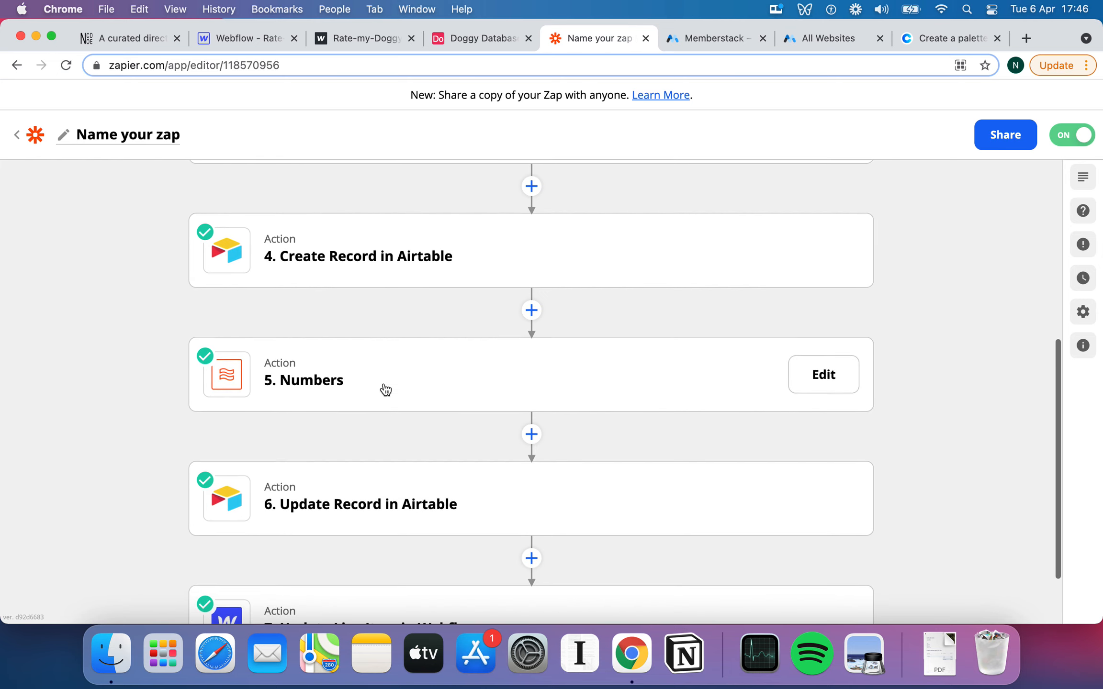
mouse_move(315, 548)
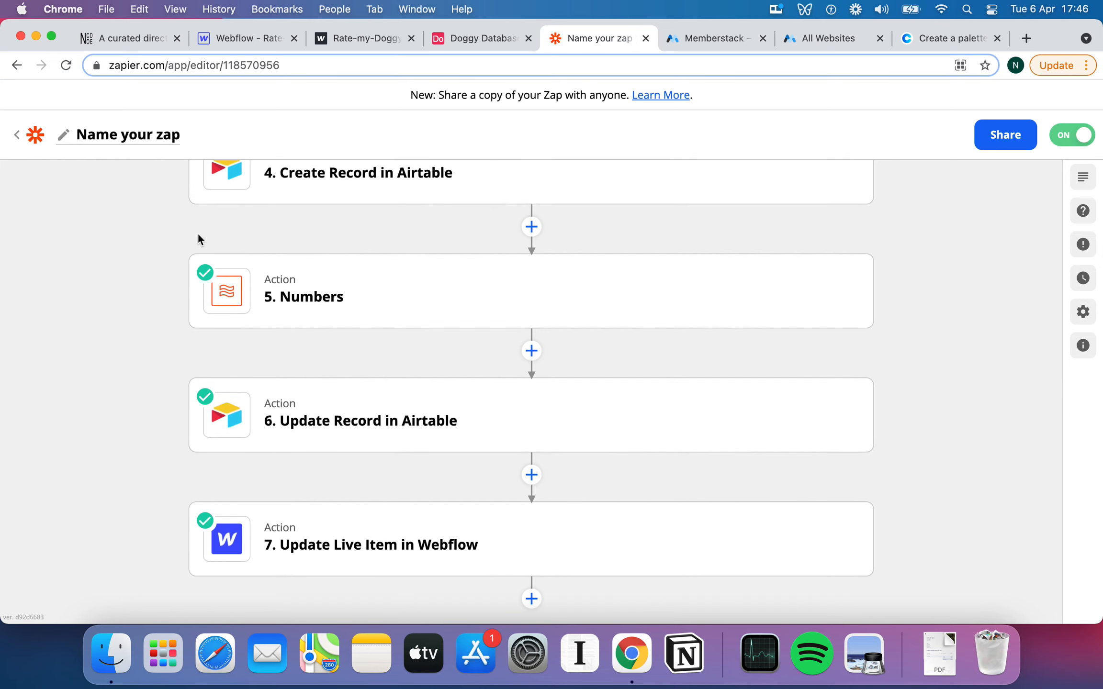
scroll(286, 339, "up", 3)
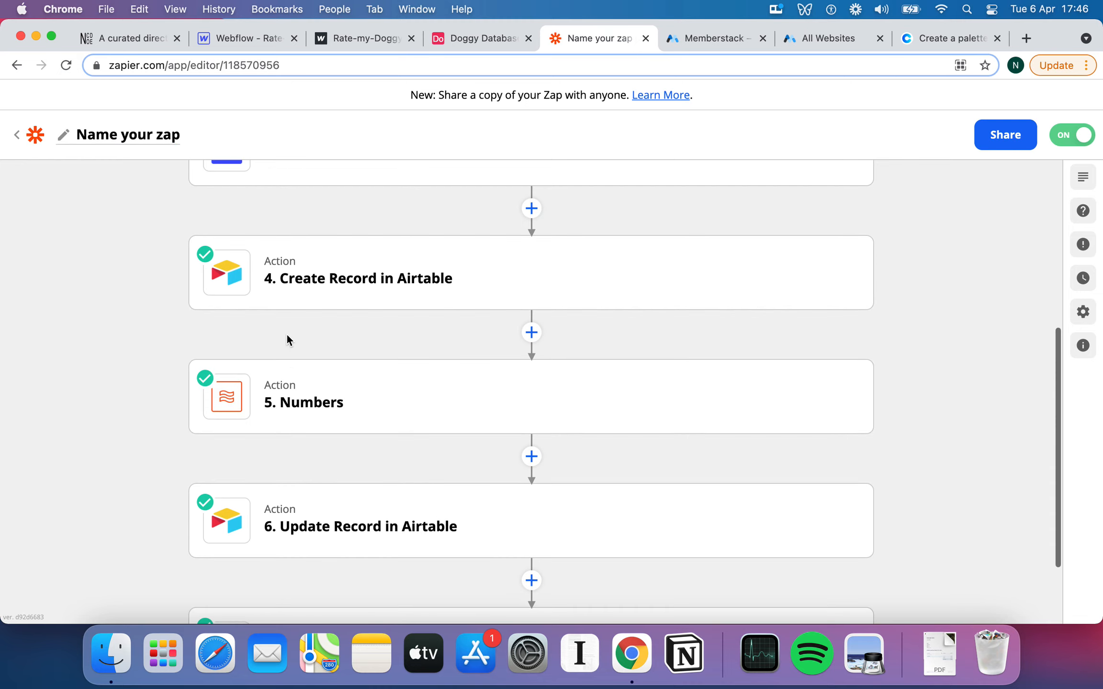
scroll(287, 334, "down", 3)
scroll(286, 334, "up", 13)
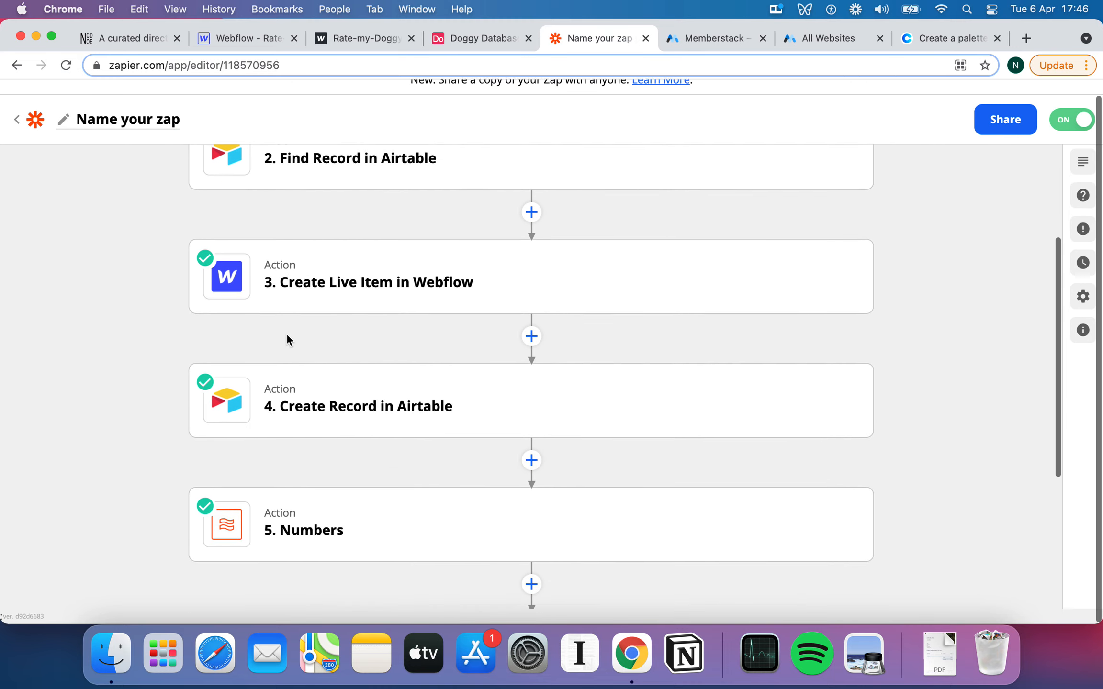
scroll(317, 385, "down", 12)
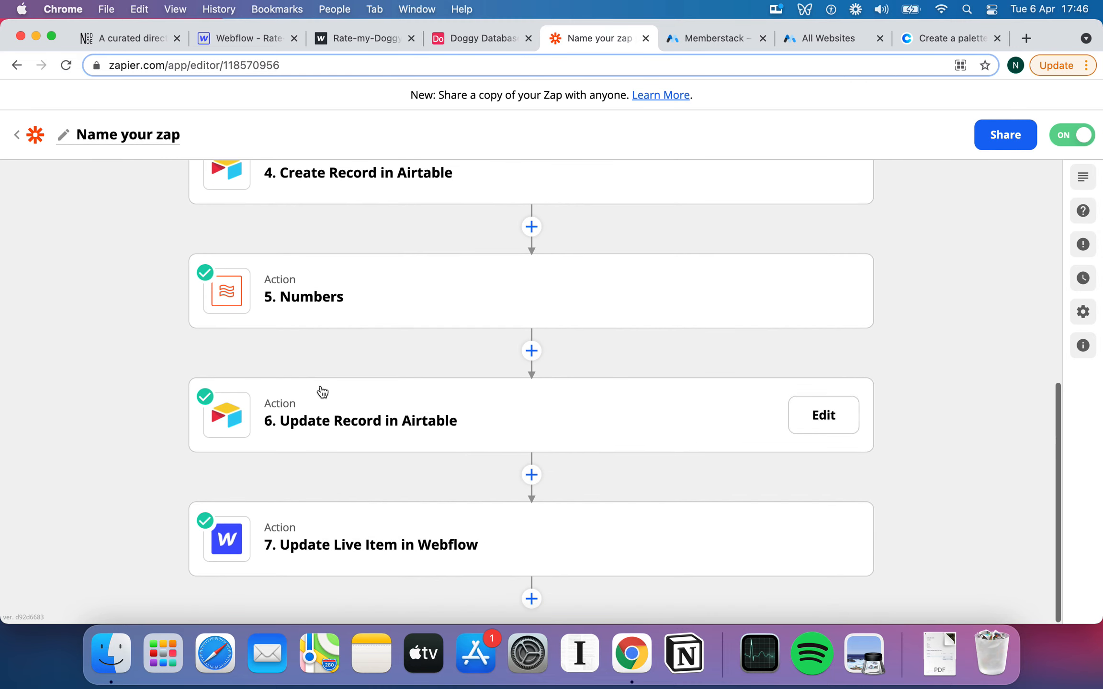
Name the Zap "Update Doggy Rating".
left_click(148, 138)
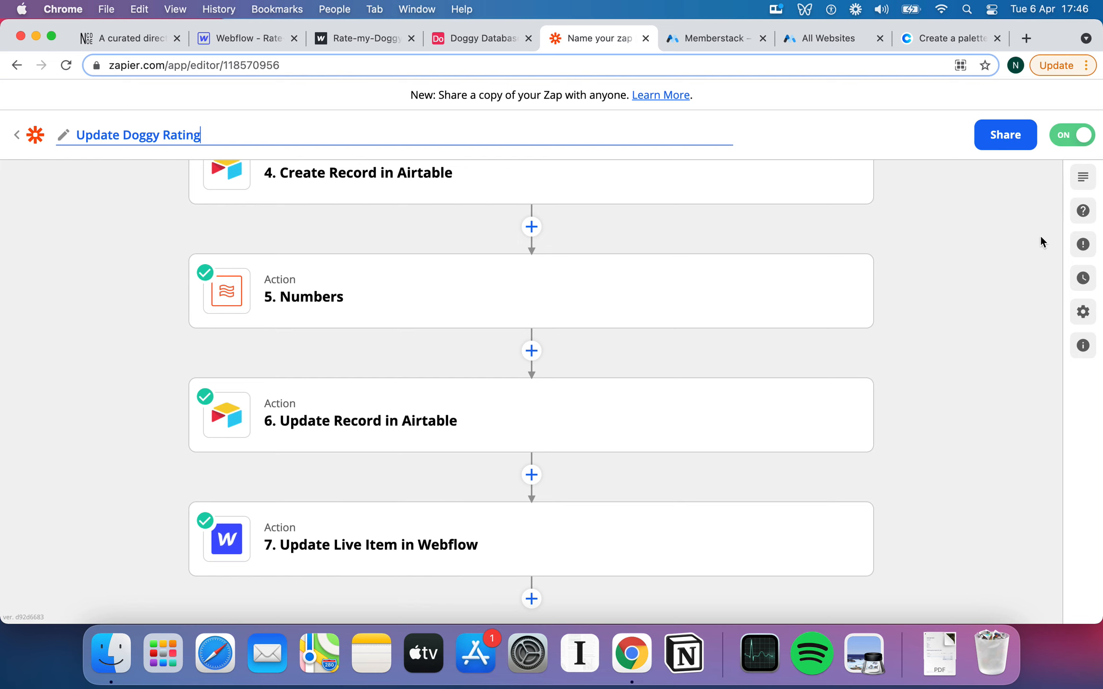
key("Return")
scroll(752, 218, "up", 10)
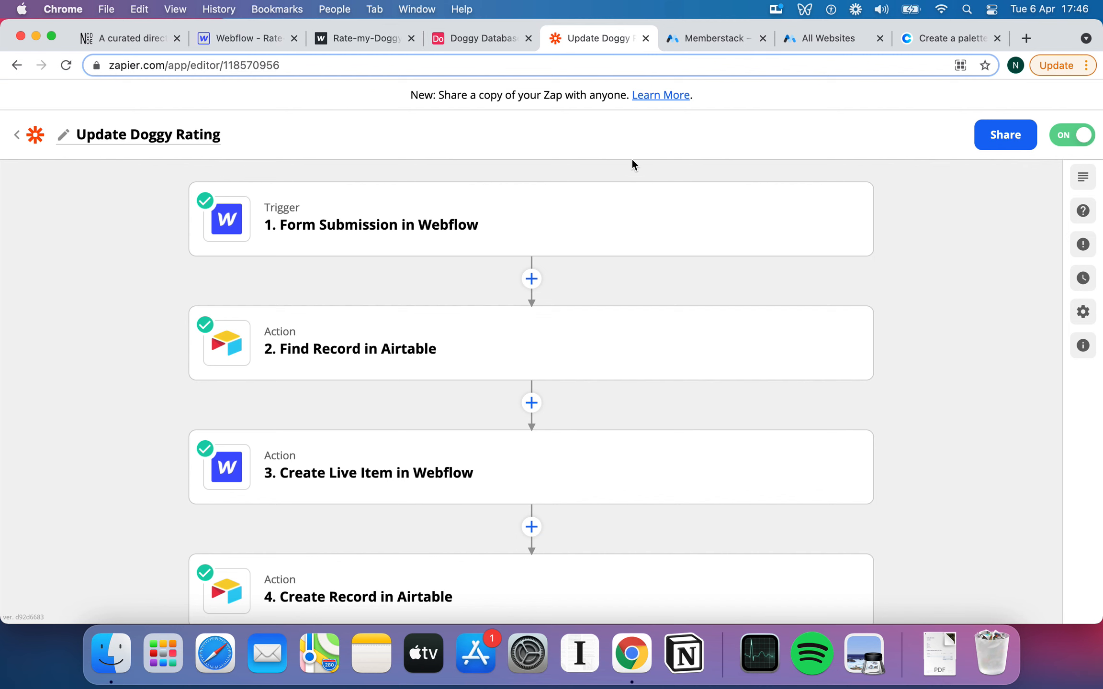
Switch to the published Rate my Doggy site and load its home page at rate-my-doggy.webflow.io.
left_click(388, 41)
left_click(377, 69)
key("Return")
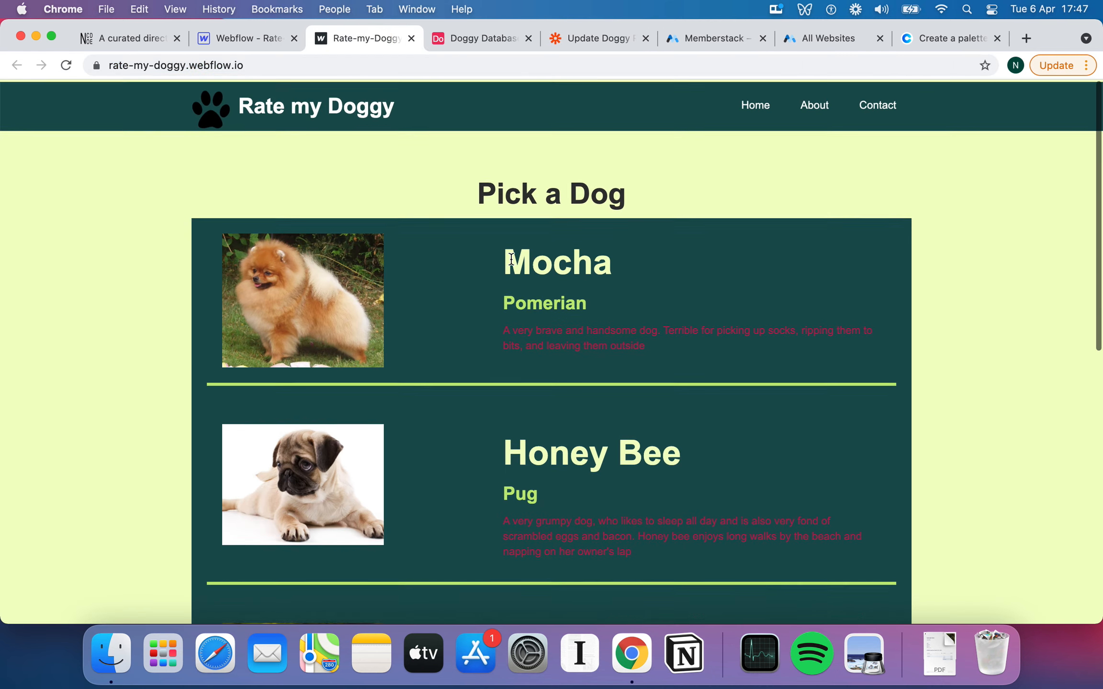
Submit a rating of 5 for Milka with the comment "I love this dog's ears" and reload the published page.
scroll(654, 251, "down", 15)
left_click(308, 363)
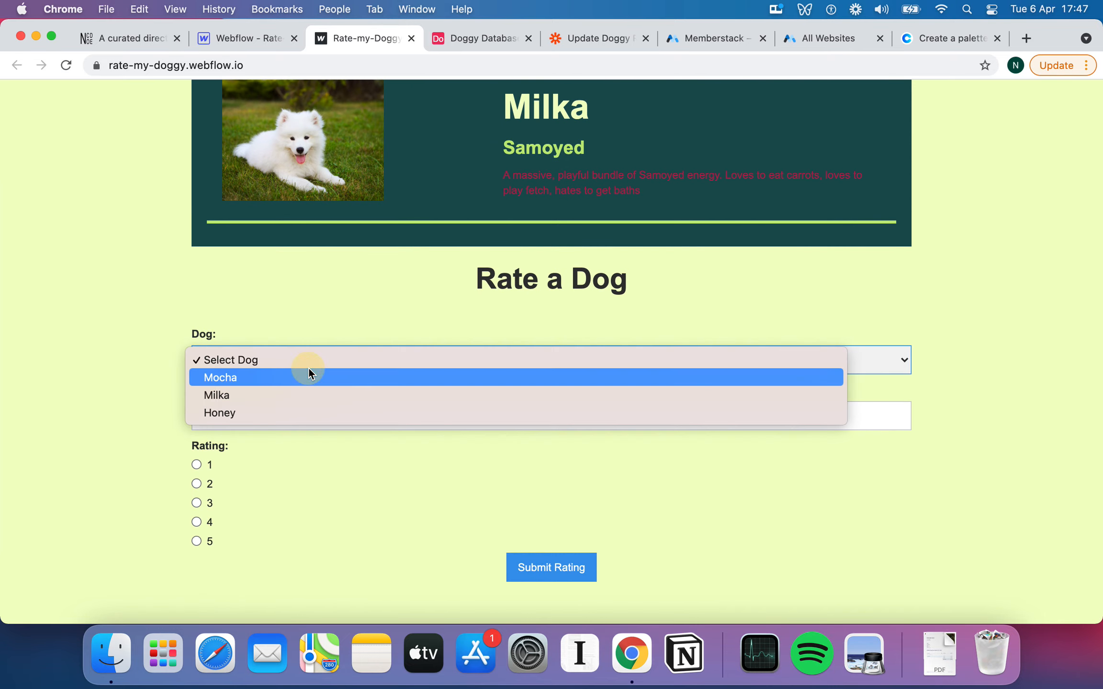
left_click(299, 394)
left_click(277, 408)
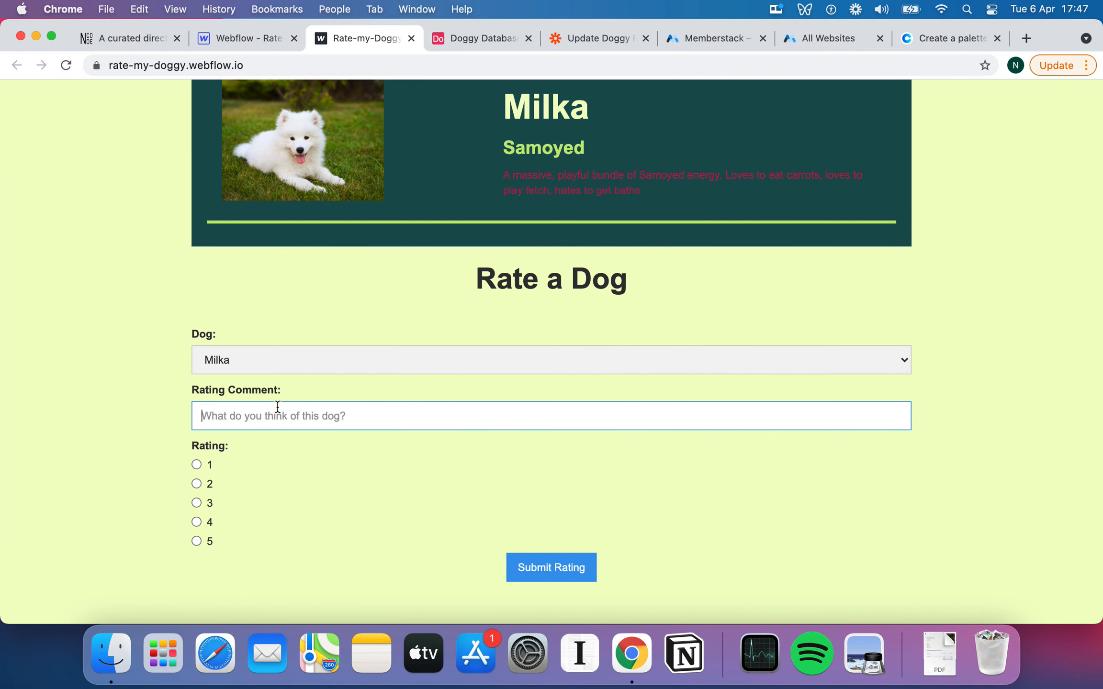
type("I love this dog's ears")
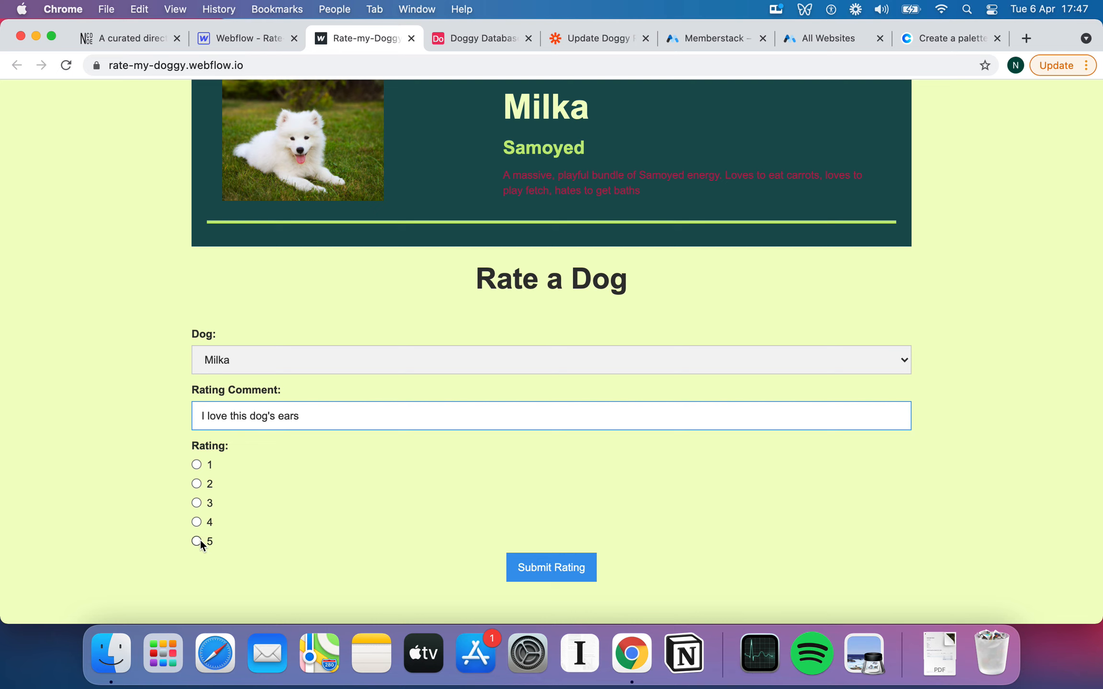
left_click(198, 541)
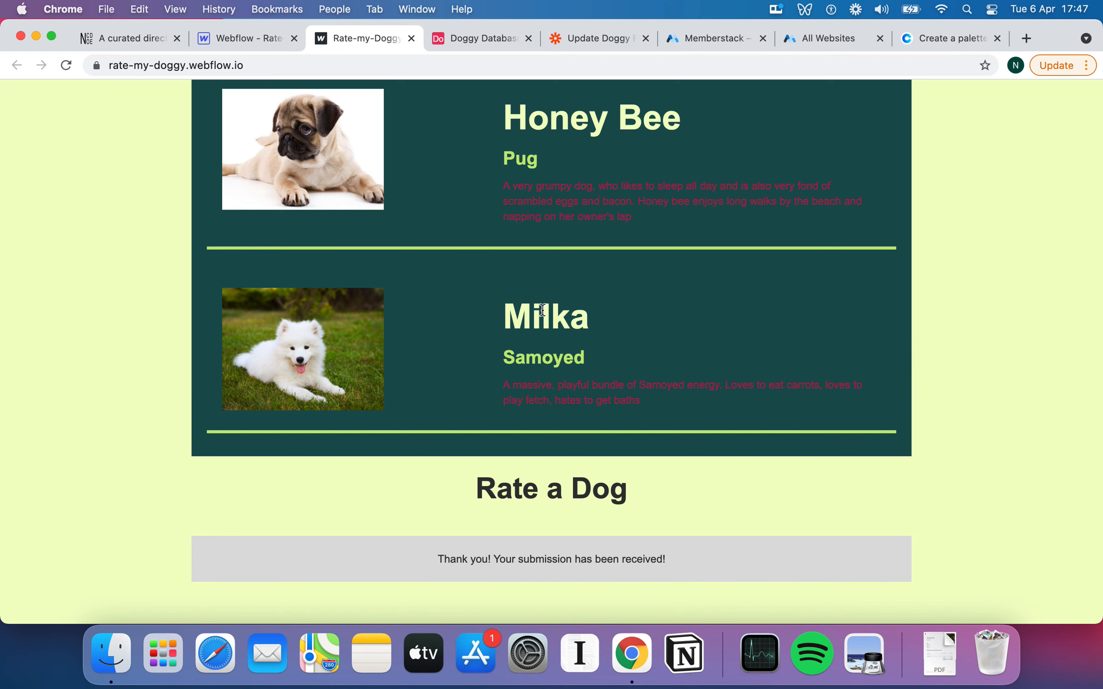
left_click(398, 67)
key("Return")
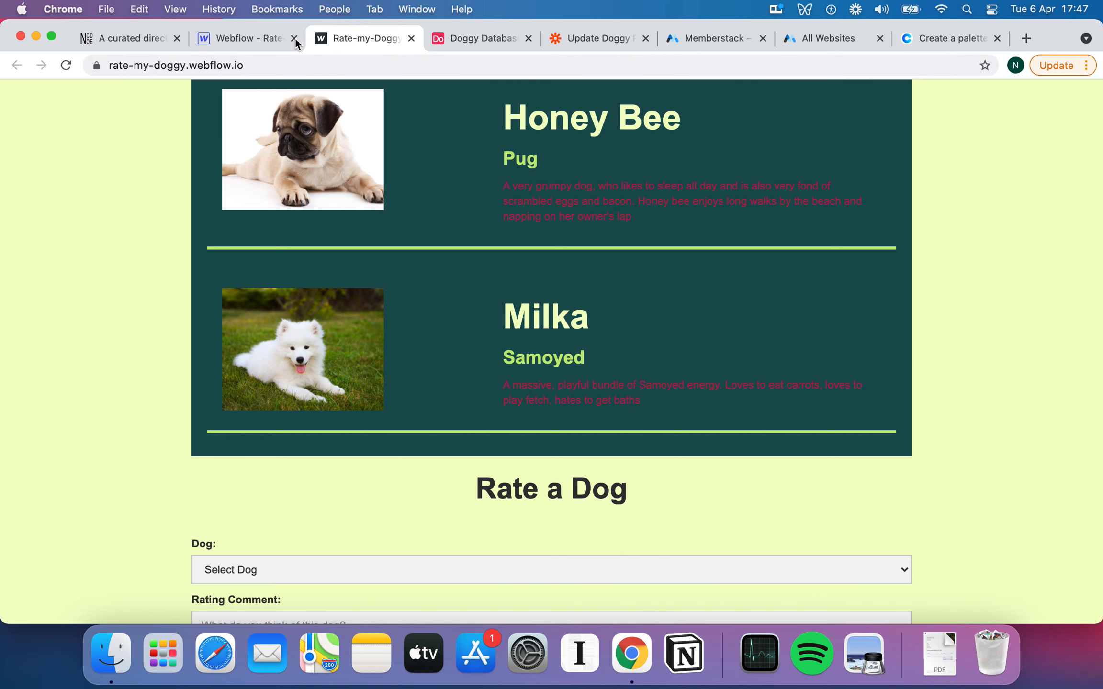
Switch to the Webflow Designer, open the Home page and check the text source of the dog name heading.
left_click(259, 39)
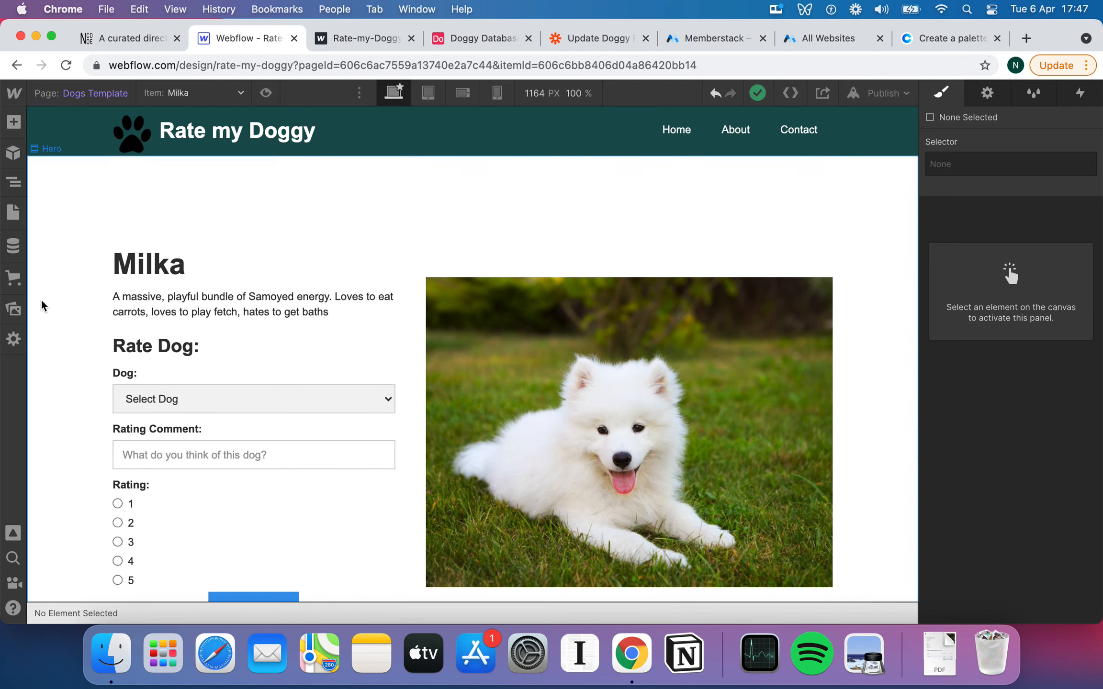
left_click(14, 214)
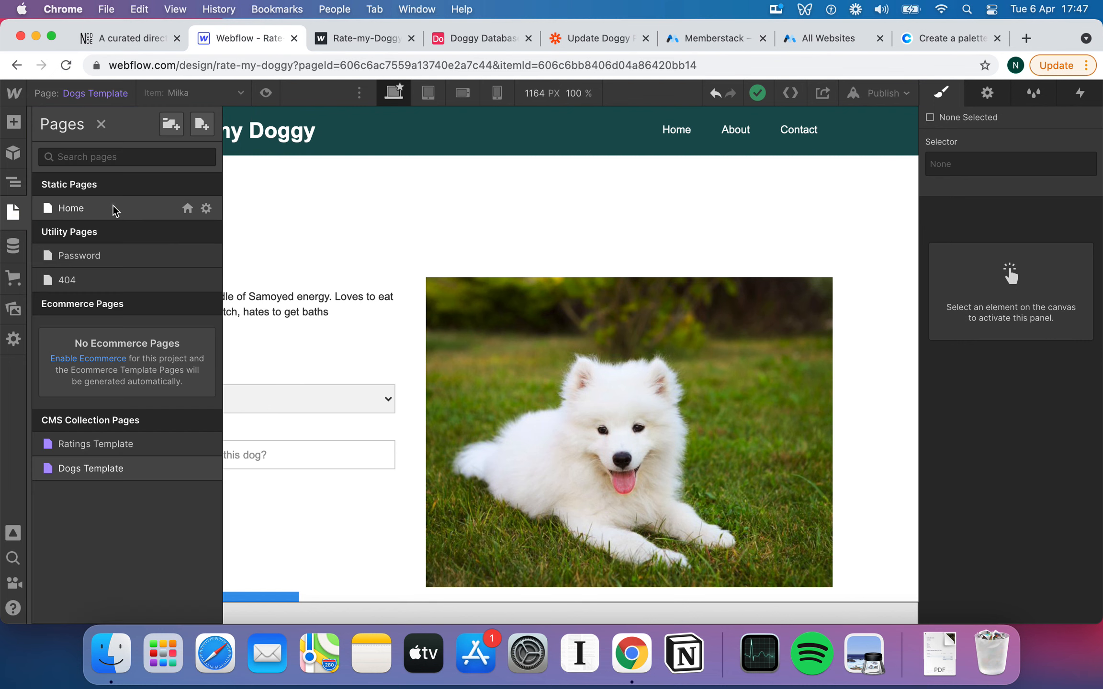
left_click(114, 211)
scroll(455, 383, "down", 1)
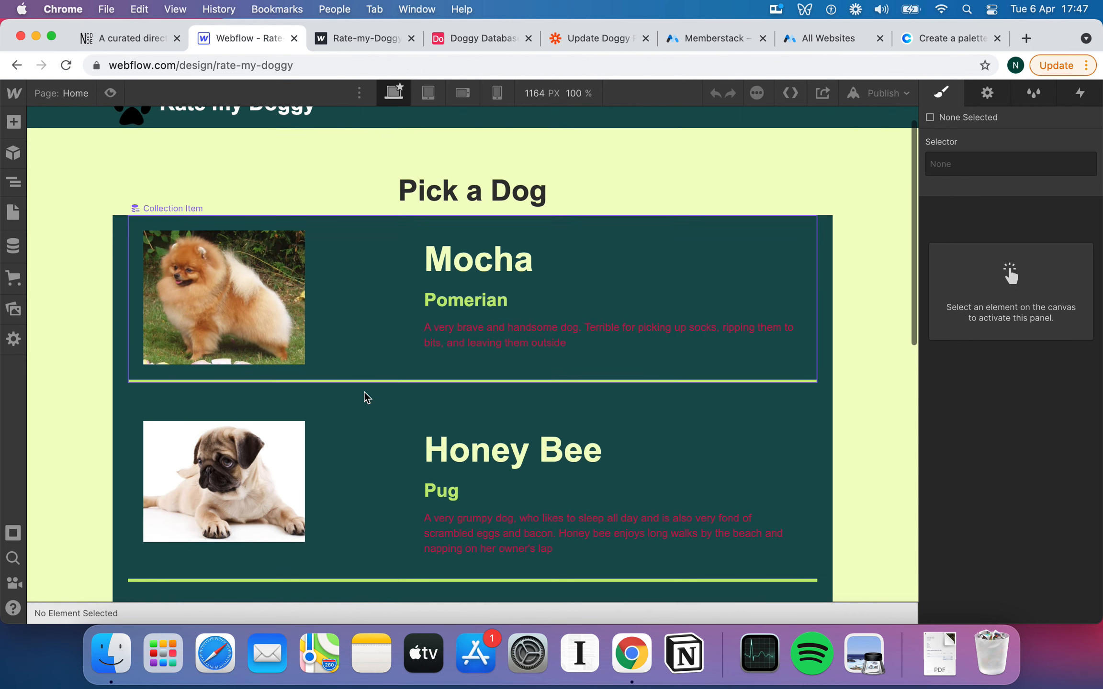
left_click(537, 256)
key("Return")
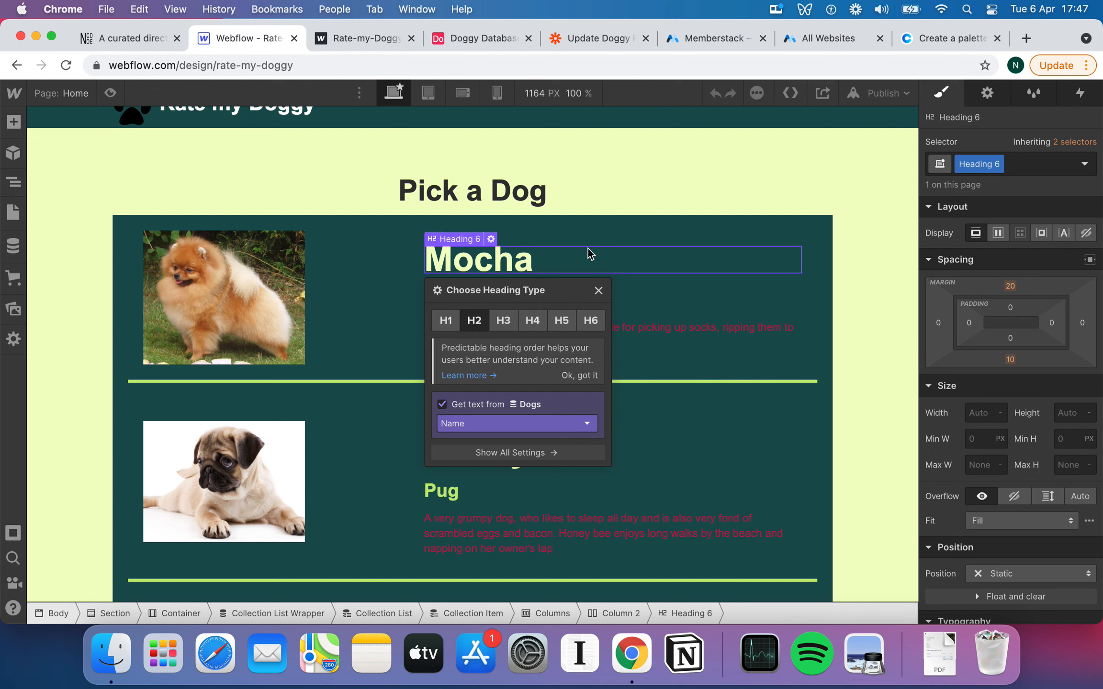
left_click(376, 241)
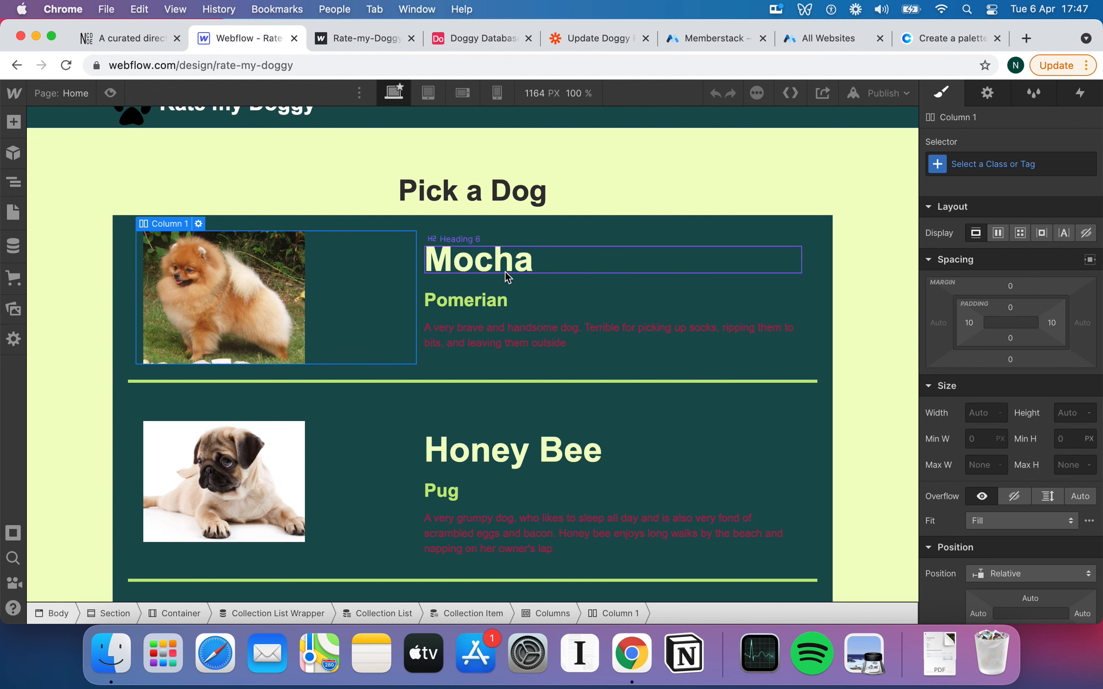
Duplicate the breed heading in the dog list and bind the copy to the Dogs collection's Total Rating field.
left_click(470, 302)
key("super+d")
left_click(486, 342)
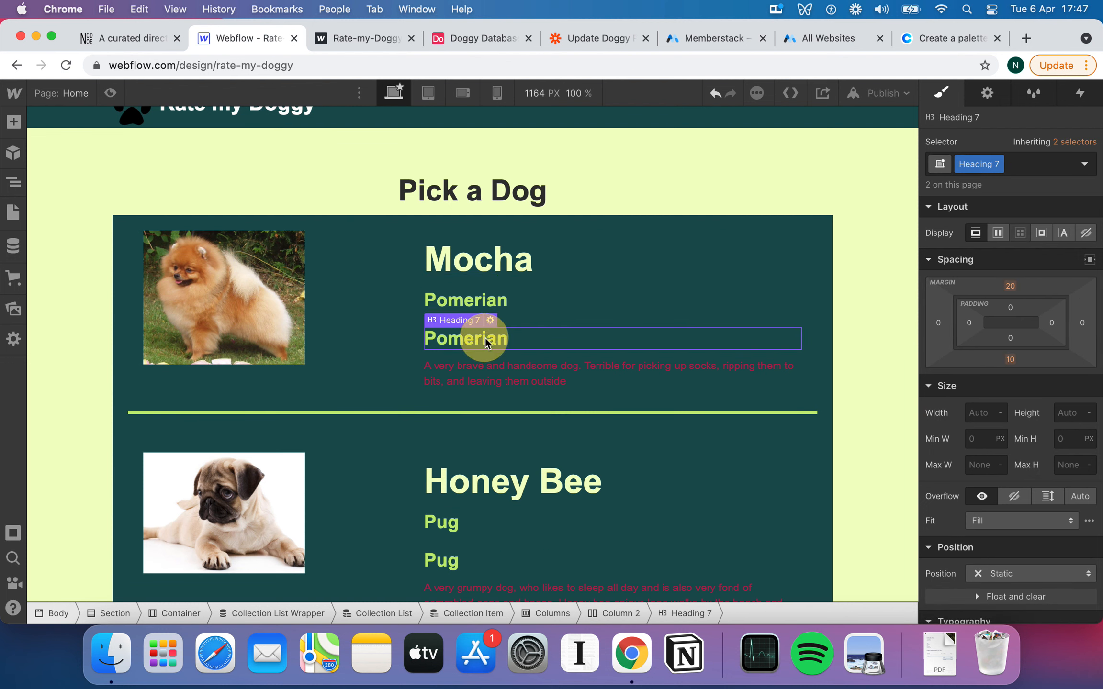
key("Return")
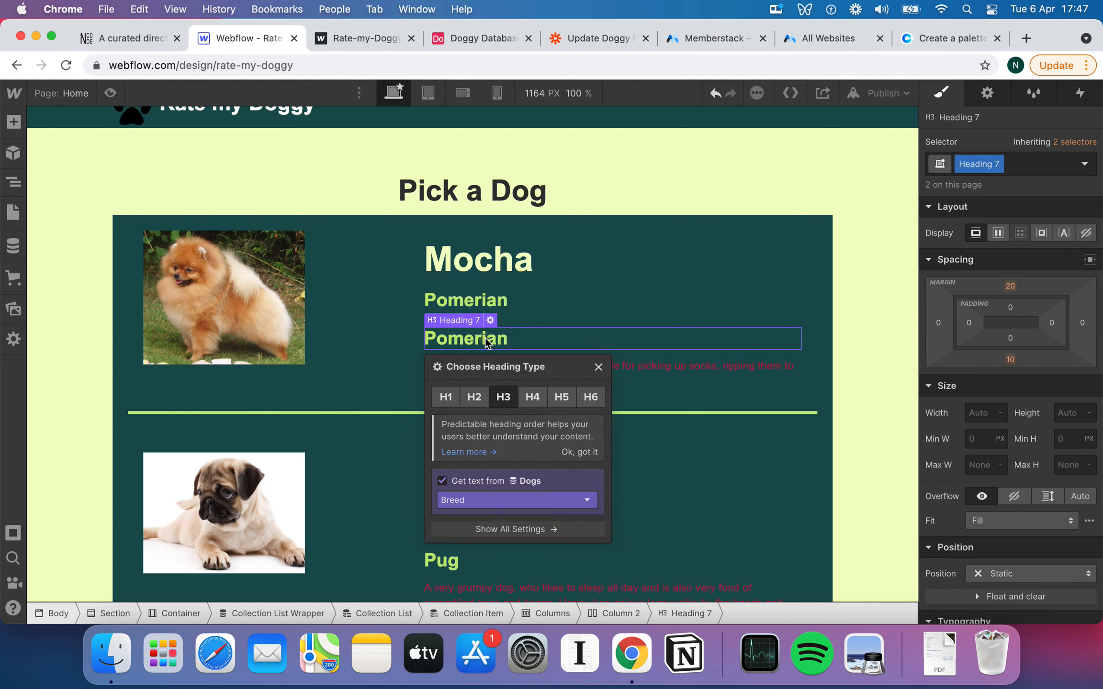
left_click(469, 500)
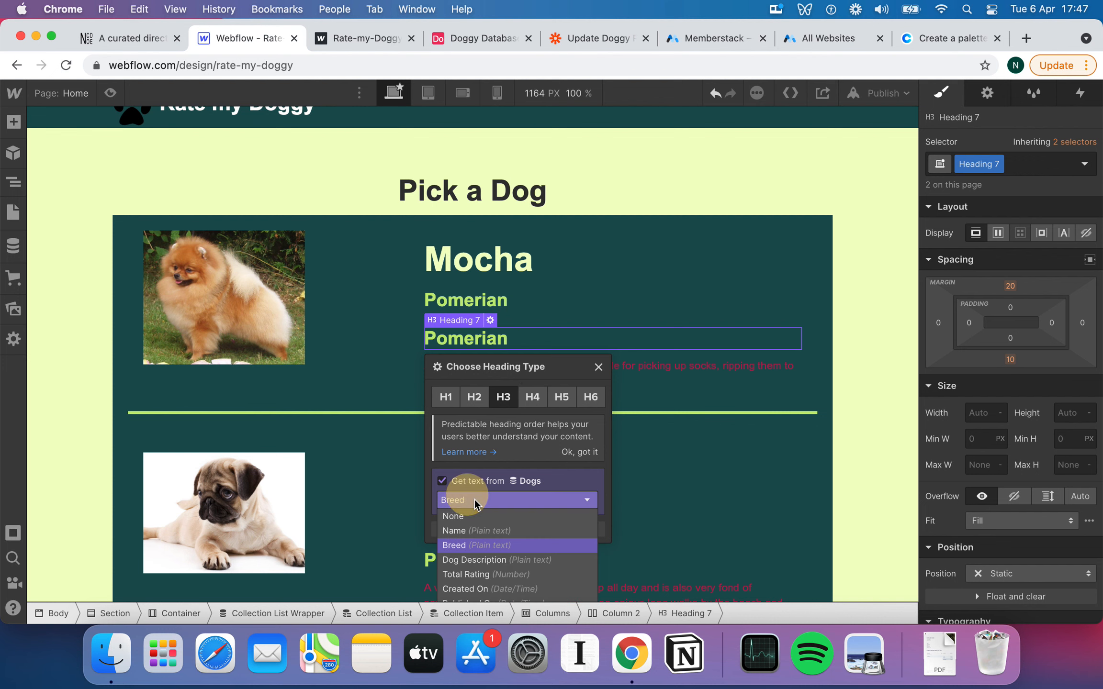
left_click(490, 575)
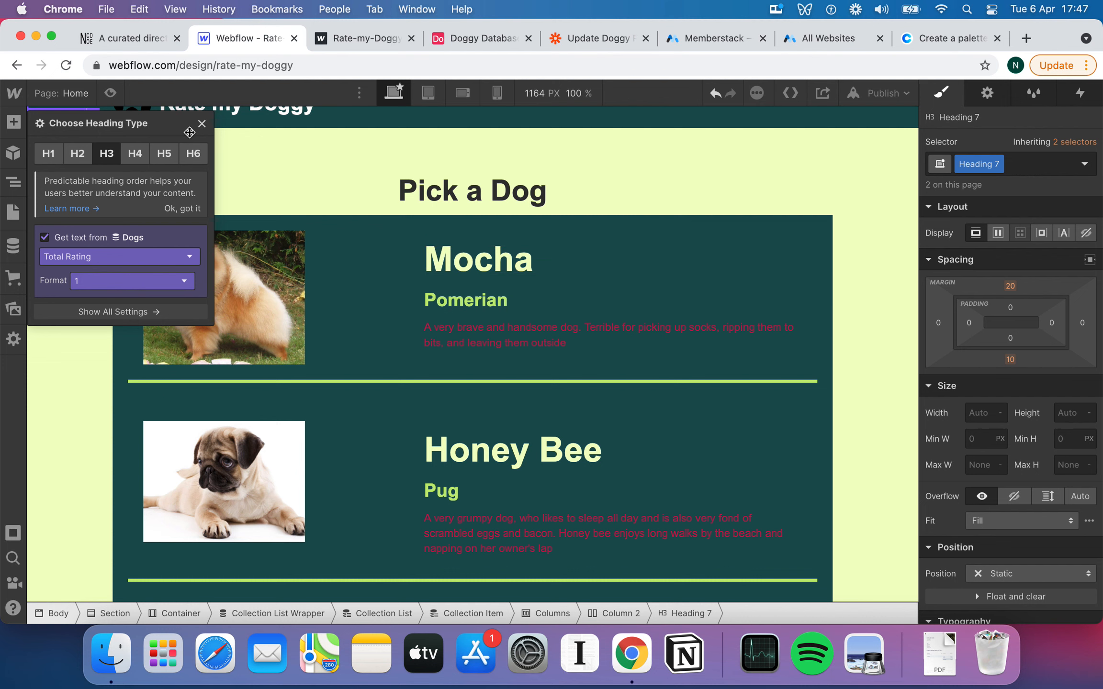
left_click(201, 125)
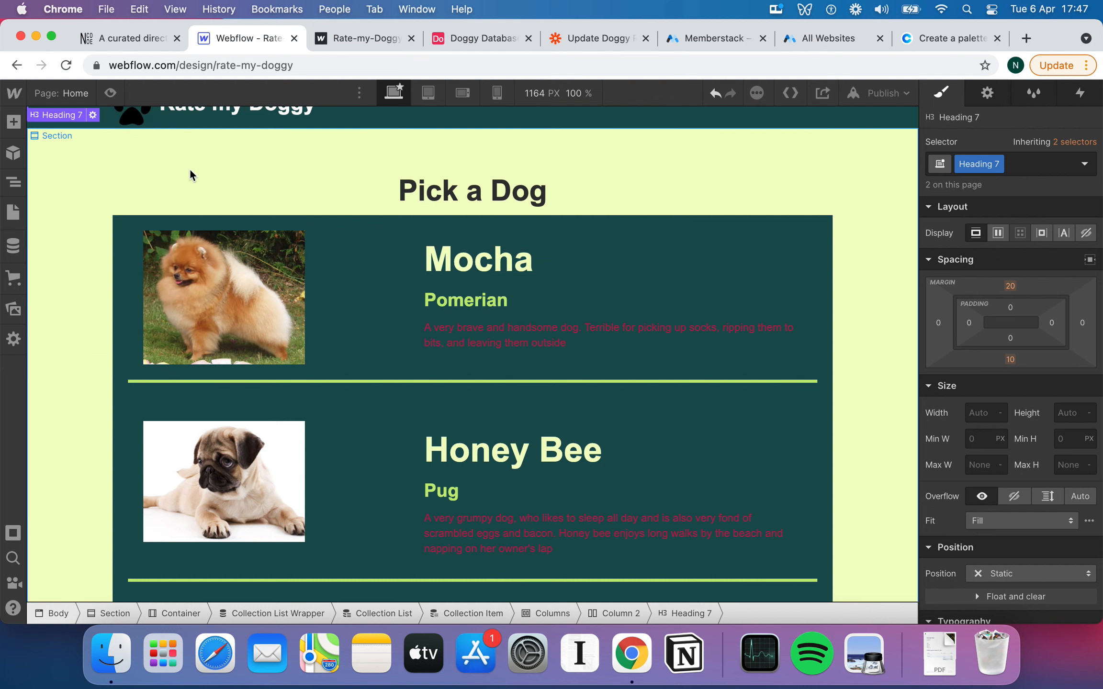
Open the Dogs CMS collection, fill in Honey Bee's Total Rating and save the changes.
left_click(12, 240)
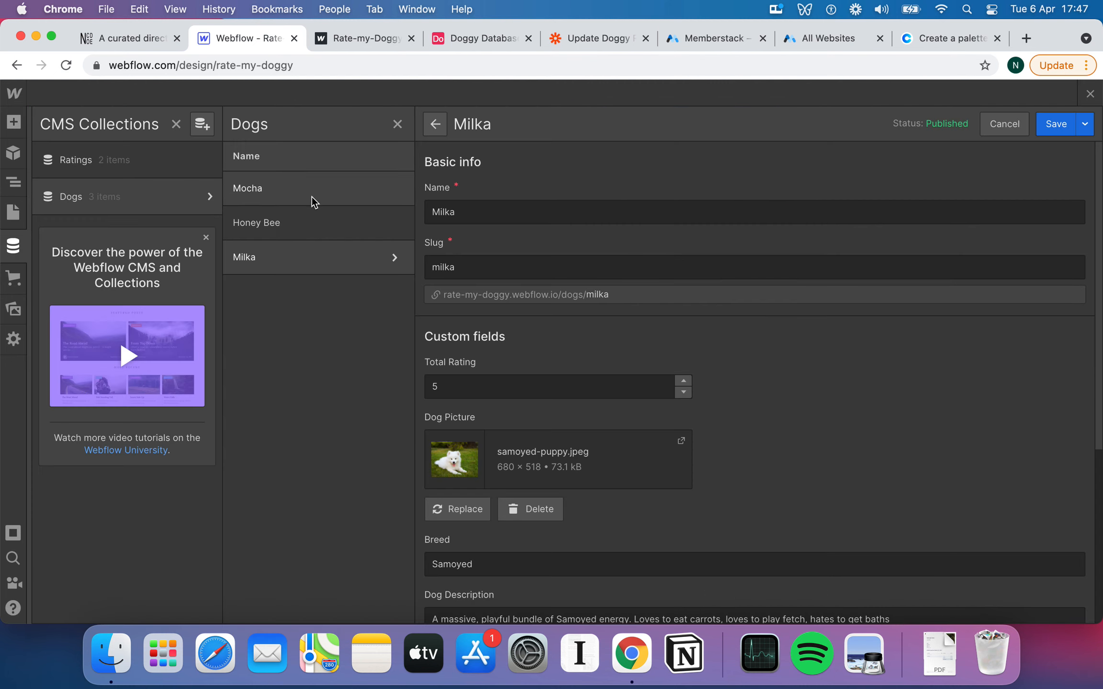
left_click(300, 229)
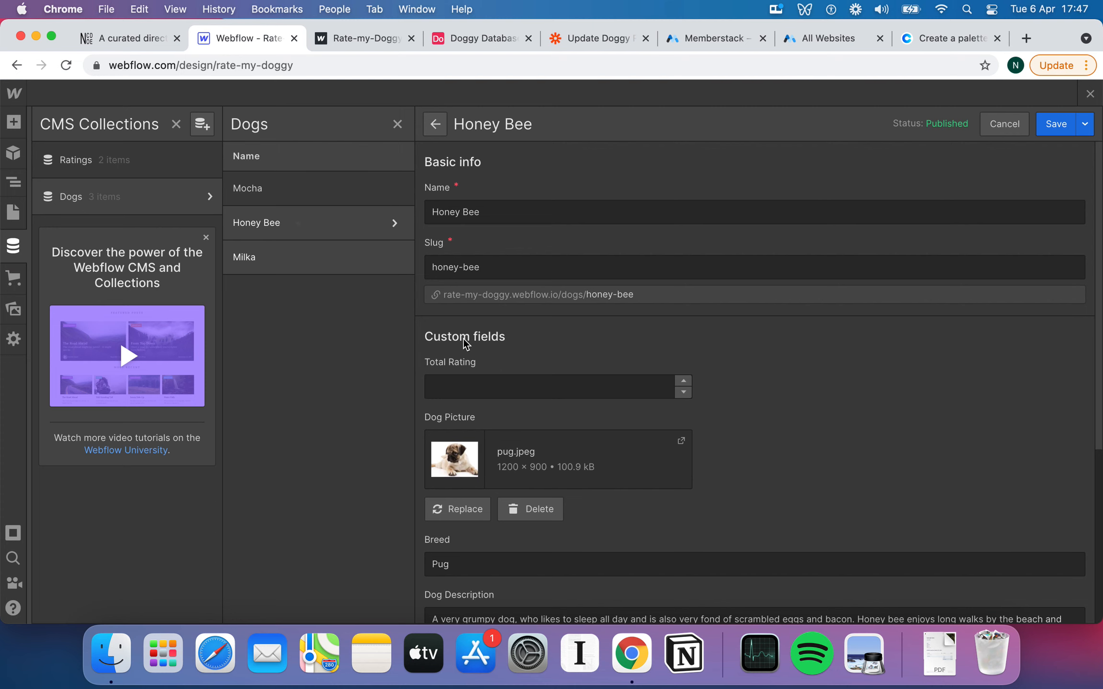
left_click(460, 385)
left_click(319, 195)
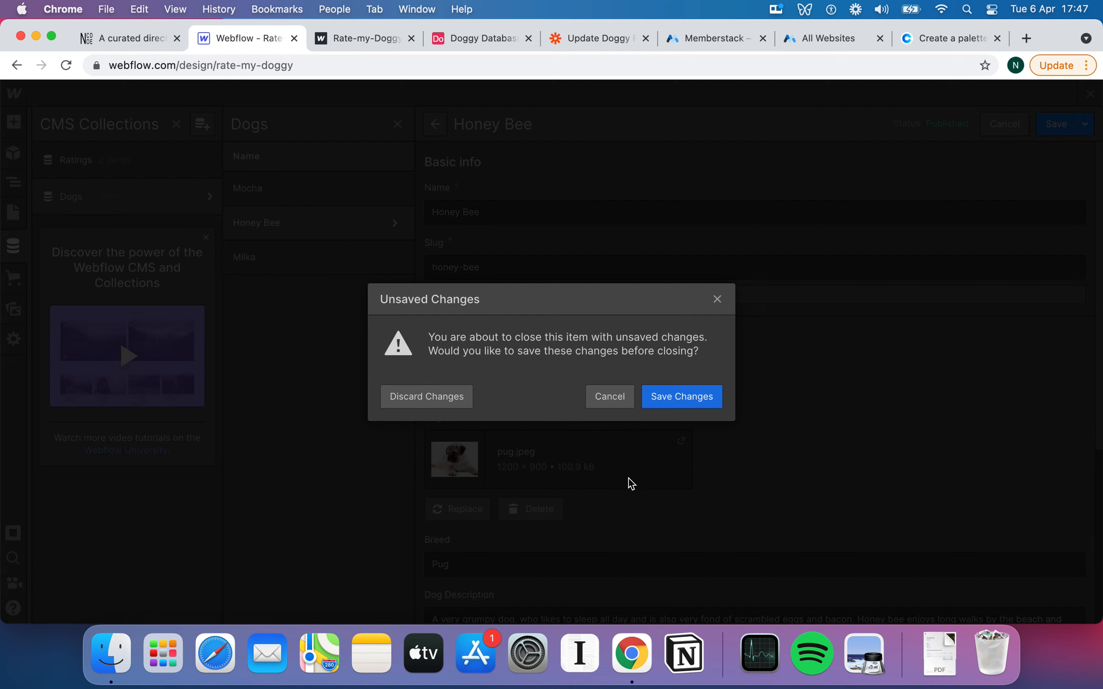
left_click(671, 397)
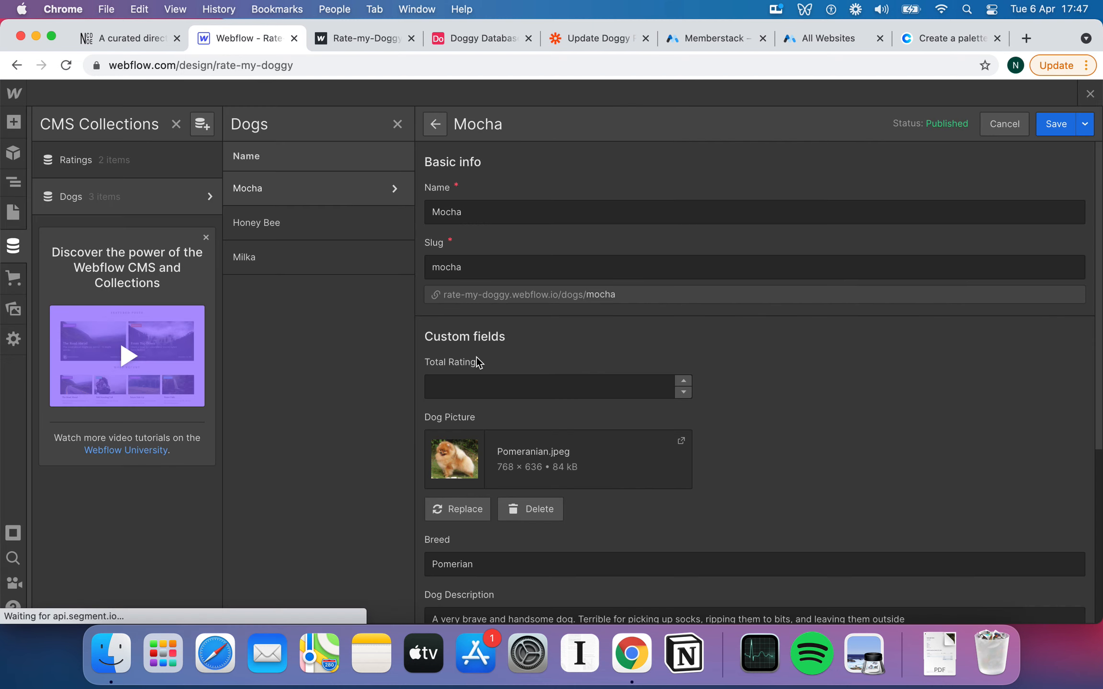
Set Mocha's Total Rating to 0 and save the item.
left_click(491, 386)
type("1")
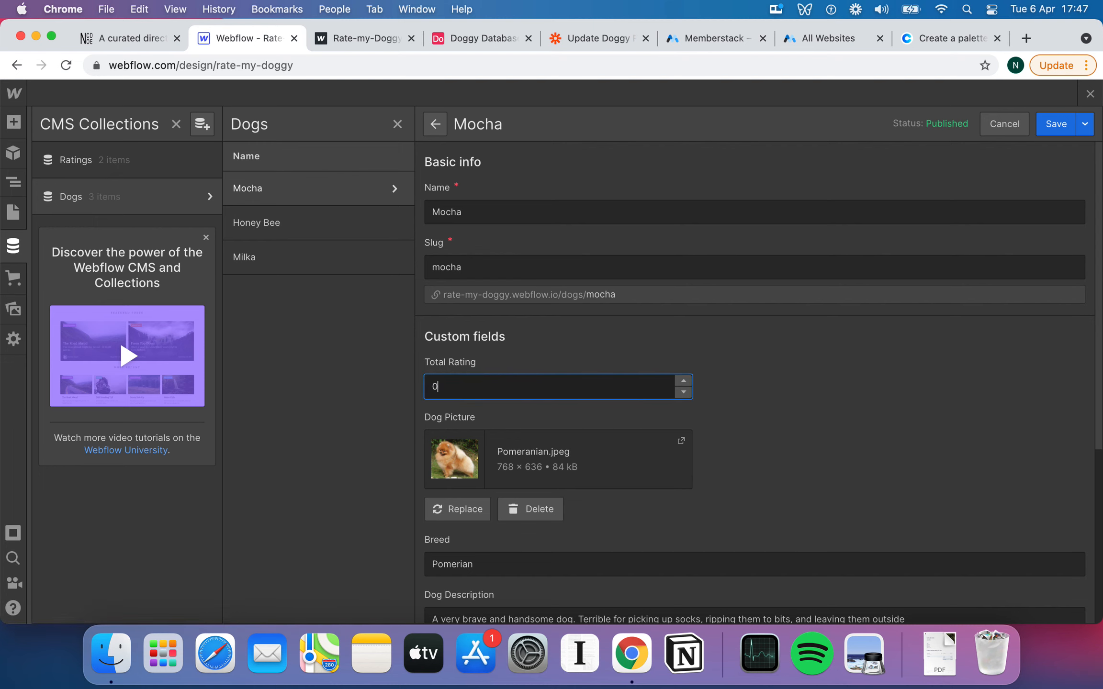
left_click(1056, 123)
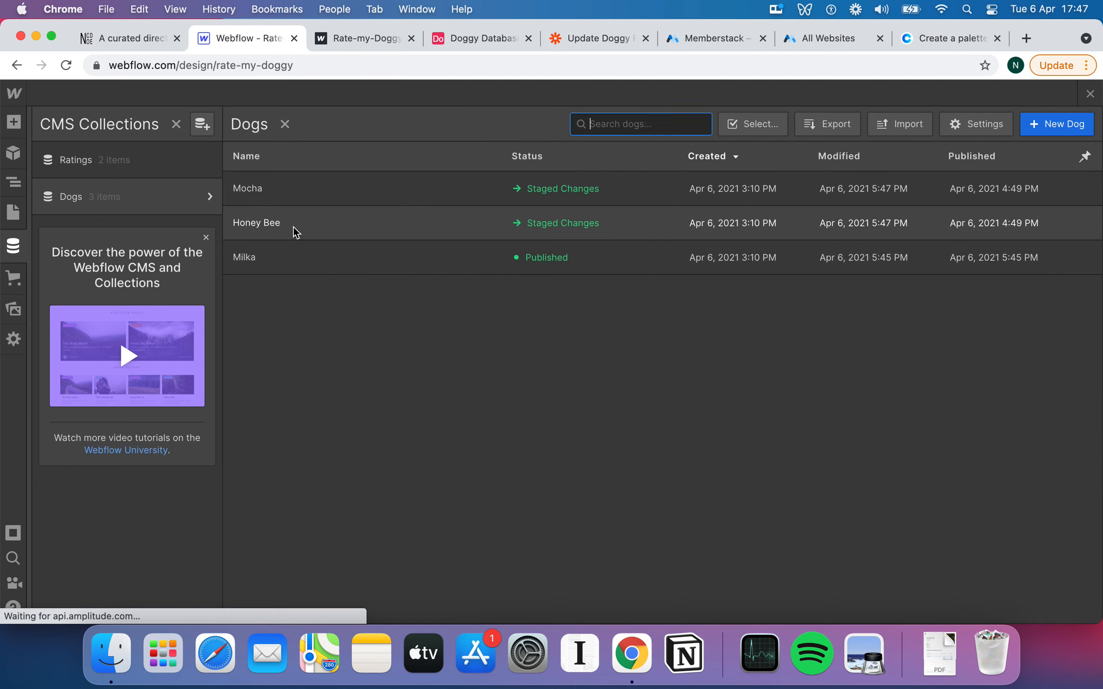
Set Honey Bee's Total Rating to 0, save the item and close the CMS collections.
left_click(296, 227)
left_click(521, 391)
key("BackSpace")
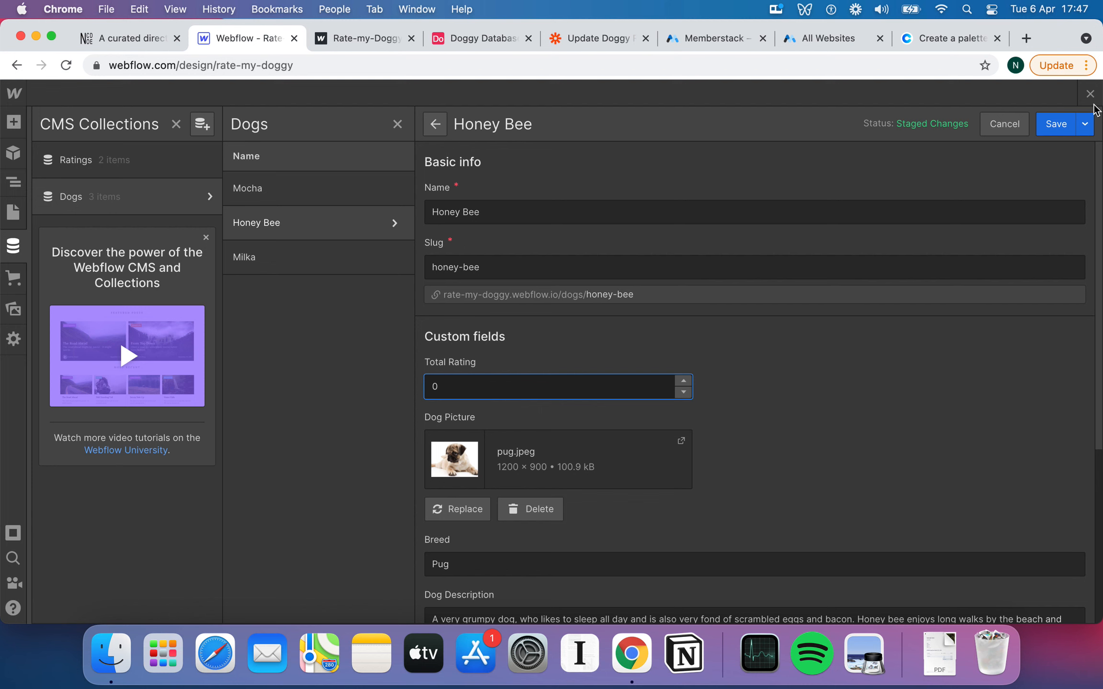
left_click(1057, 123)
left_click(1090, 94)
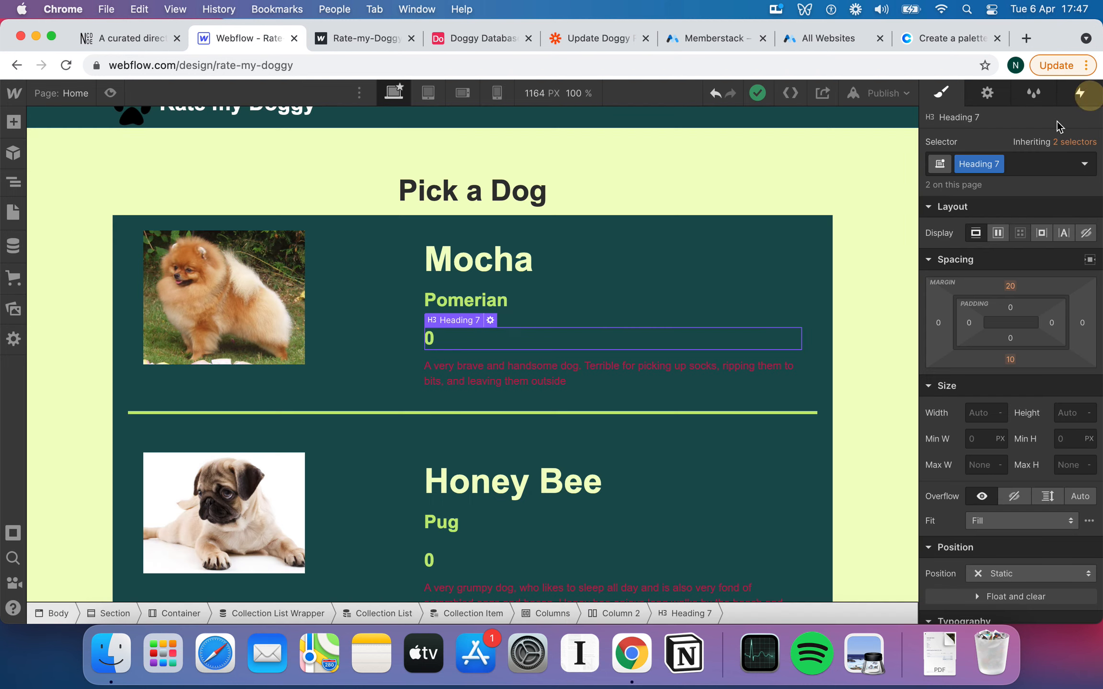
Check the dogs' total ratings on the Home page canvas, then reload the published site to compare.
scroll(569, 438, "down", 6)
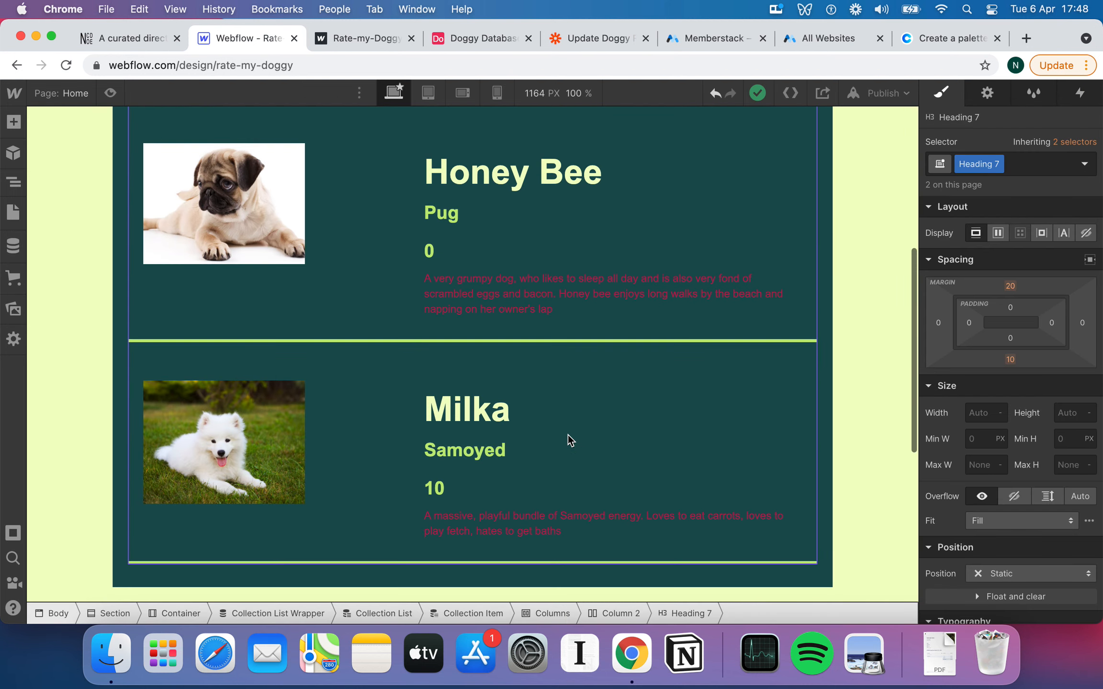
scroll(568, 434, "down", 1)
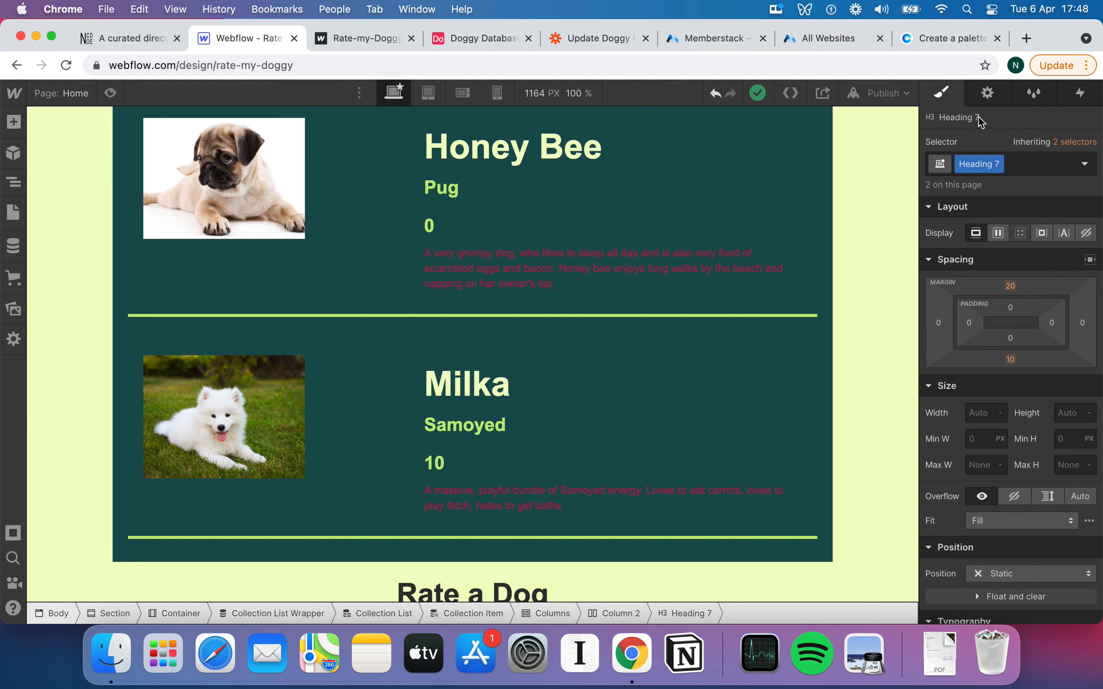
left_click(370, 38)
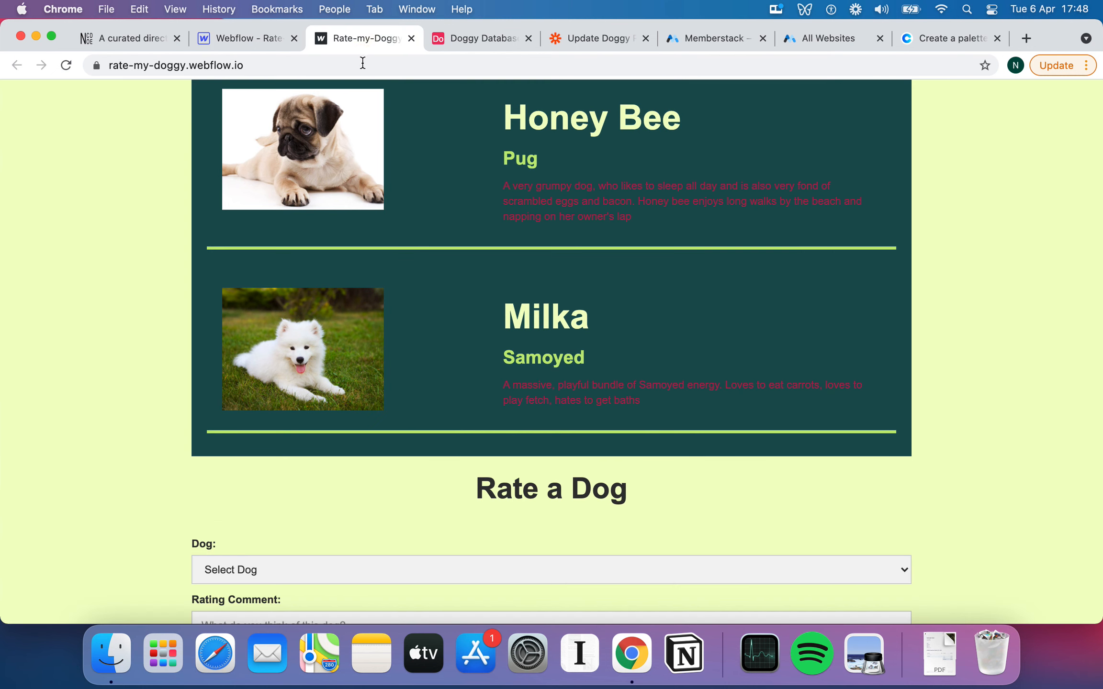
left_click(363, 62)
key("Return")
scroll(622, 233, "down", 4)
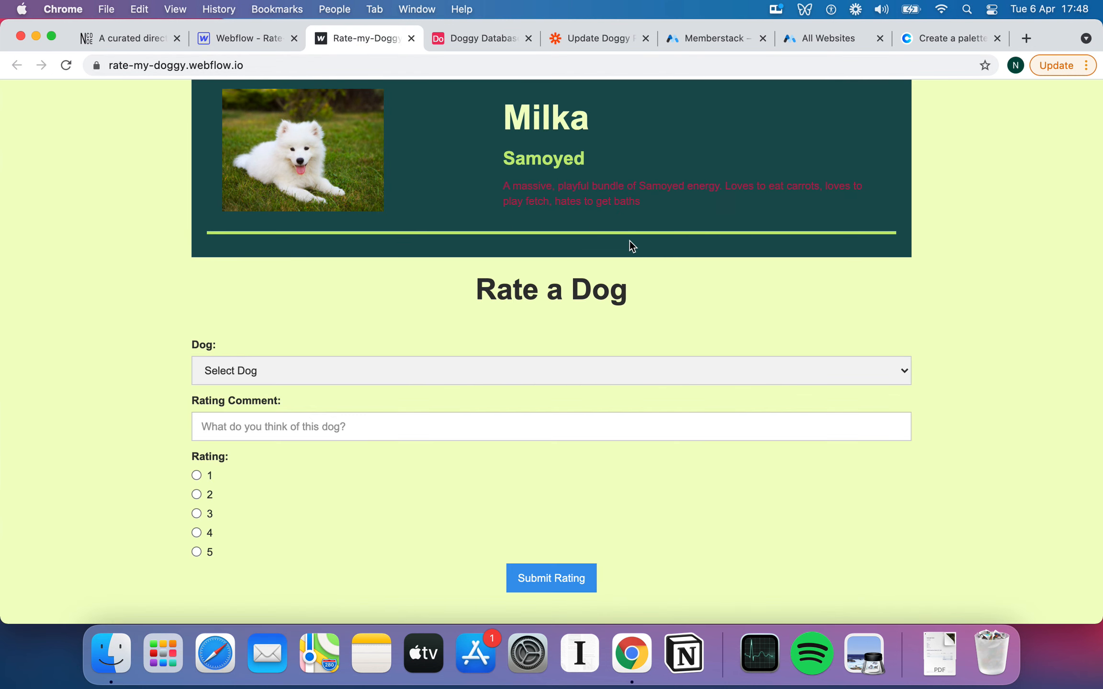
Return to the Webflow Designer and publish the updated site to rate-my-doggy.webflow.io.
left_click(249, 39)
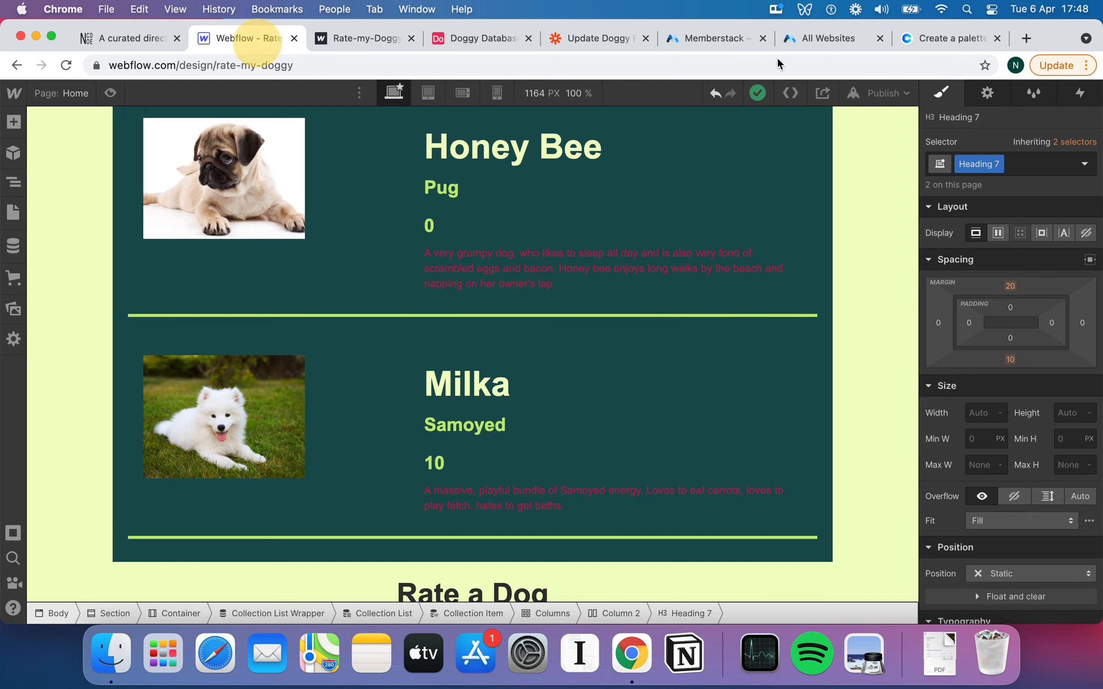
left_click(884, 93)
left_click(831, 279)
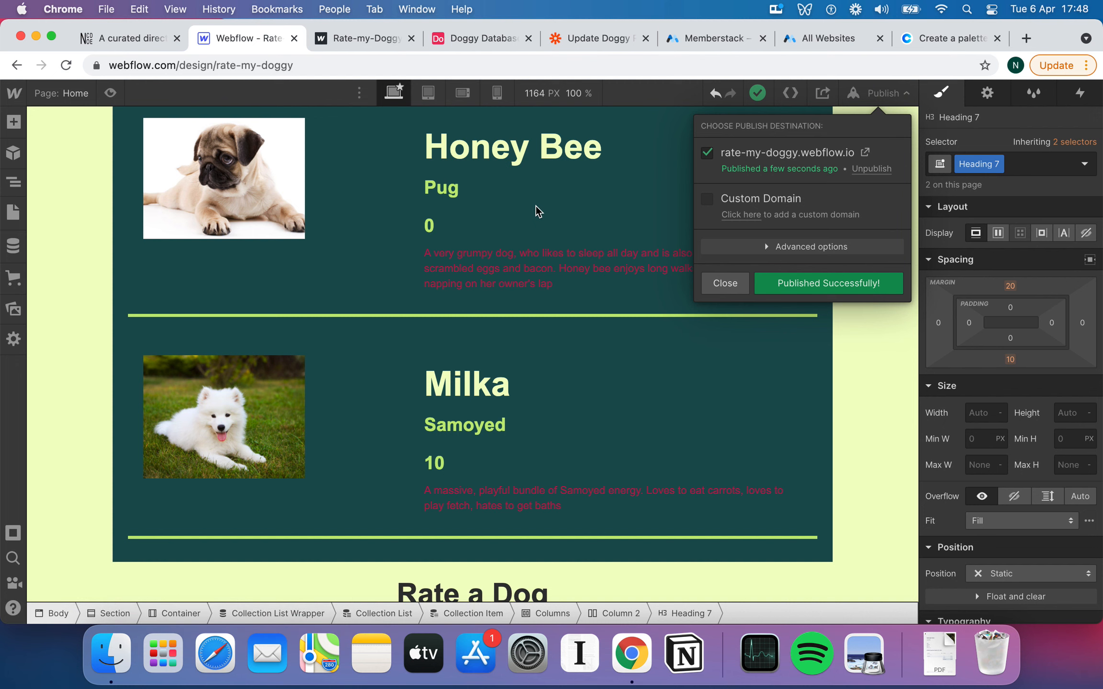
Reload the published Rate my Doggy page and check the total rating under each dog.
left_click(374, 41)
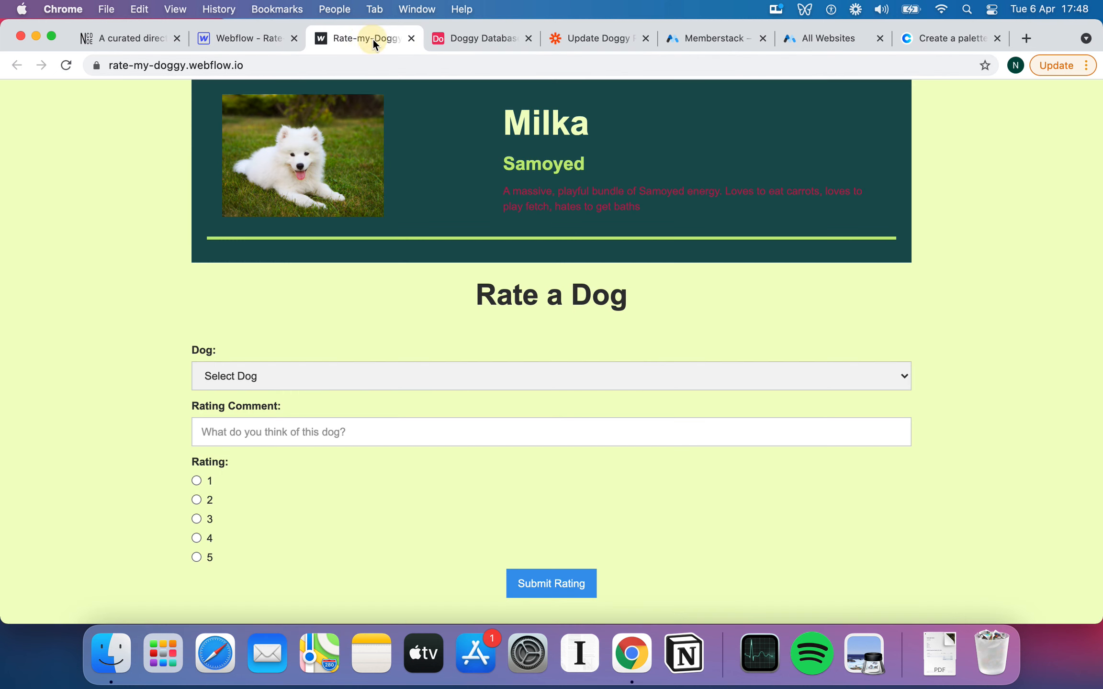
key("super+r")
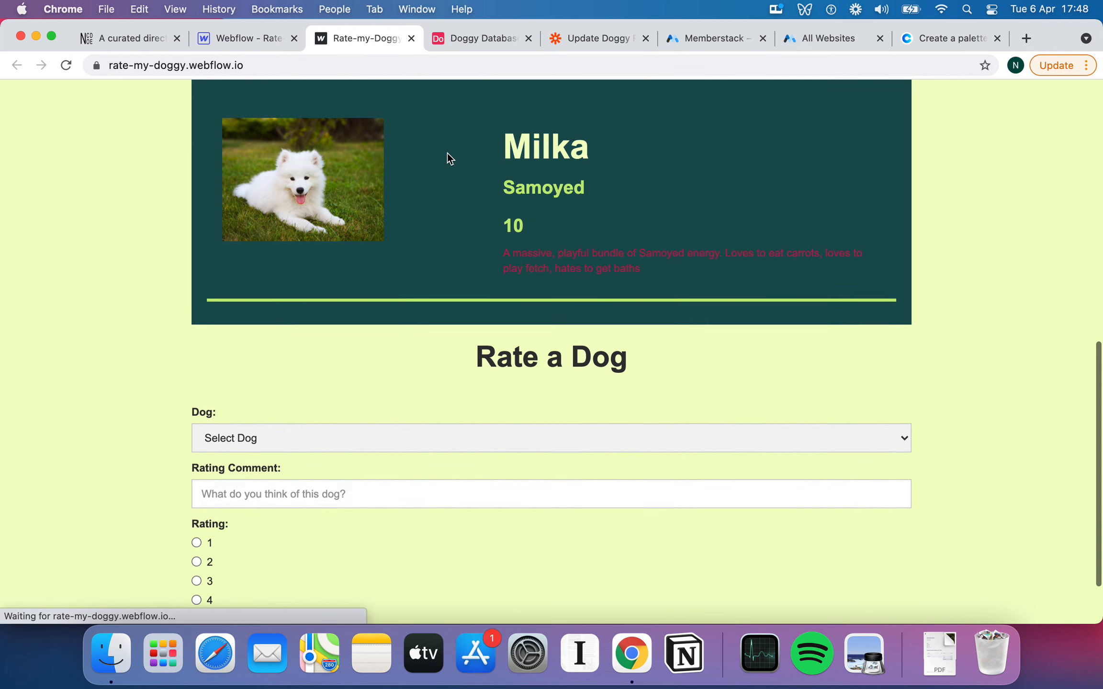
scroll(447, 153, "up", 7)
scroll(649, 242, "up", 5)
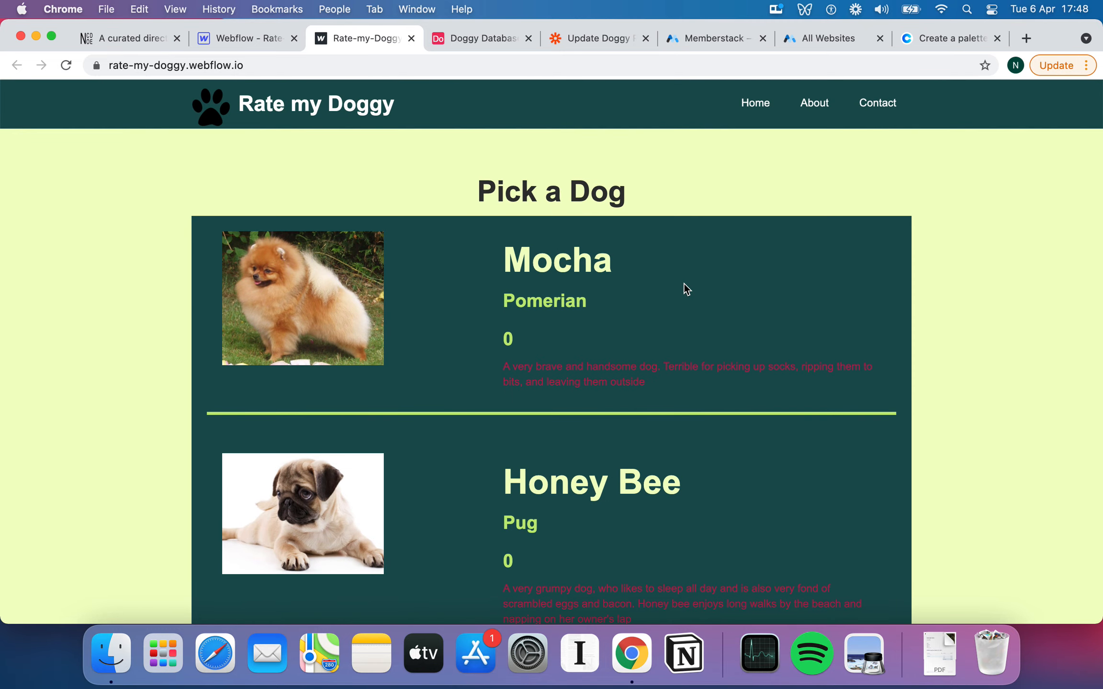
scroll(689, 338, "down", 8)
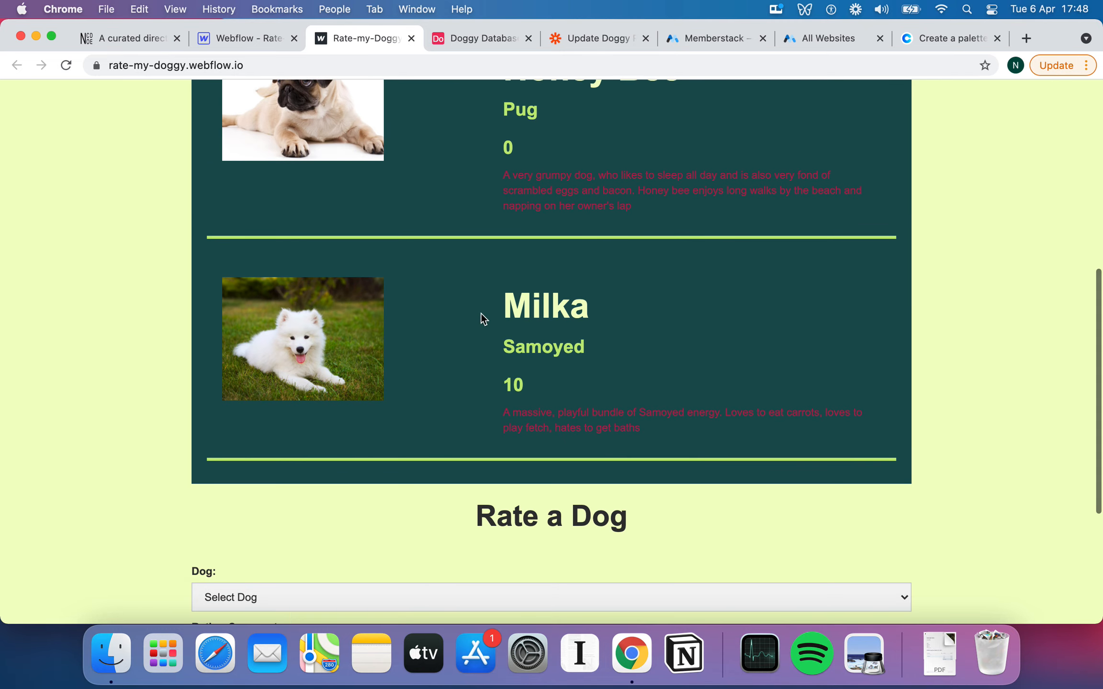
Submit a rating of 4 for Milka with the comment "This dog has massive paws despite its small size".
scroll(481, 316, "down", 5)
left_click(313, 360)
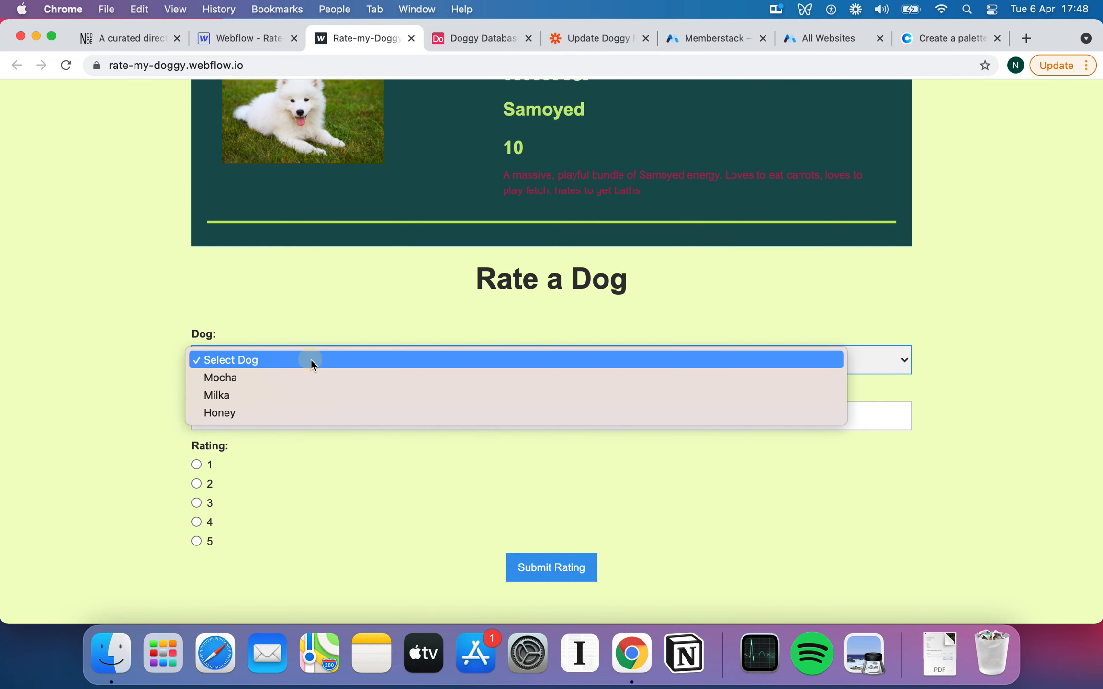
left_click(261, 396)
left_click(264, 409)
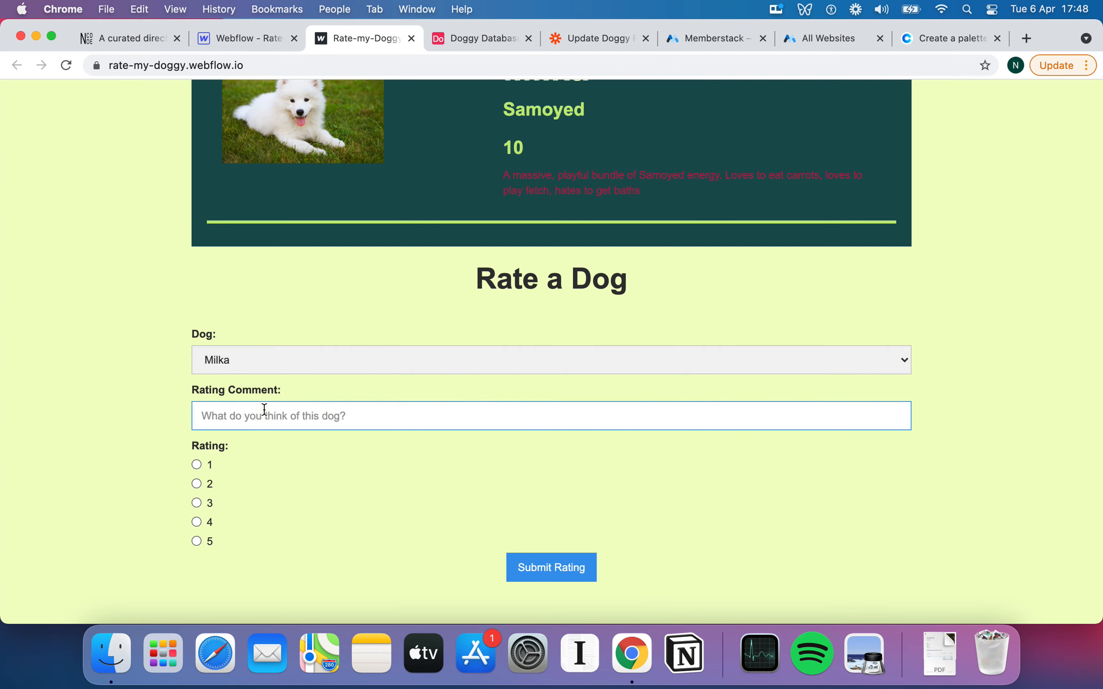
type("This")
type("mna")
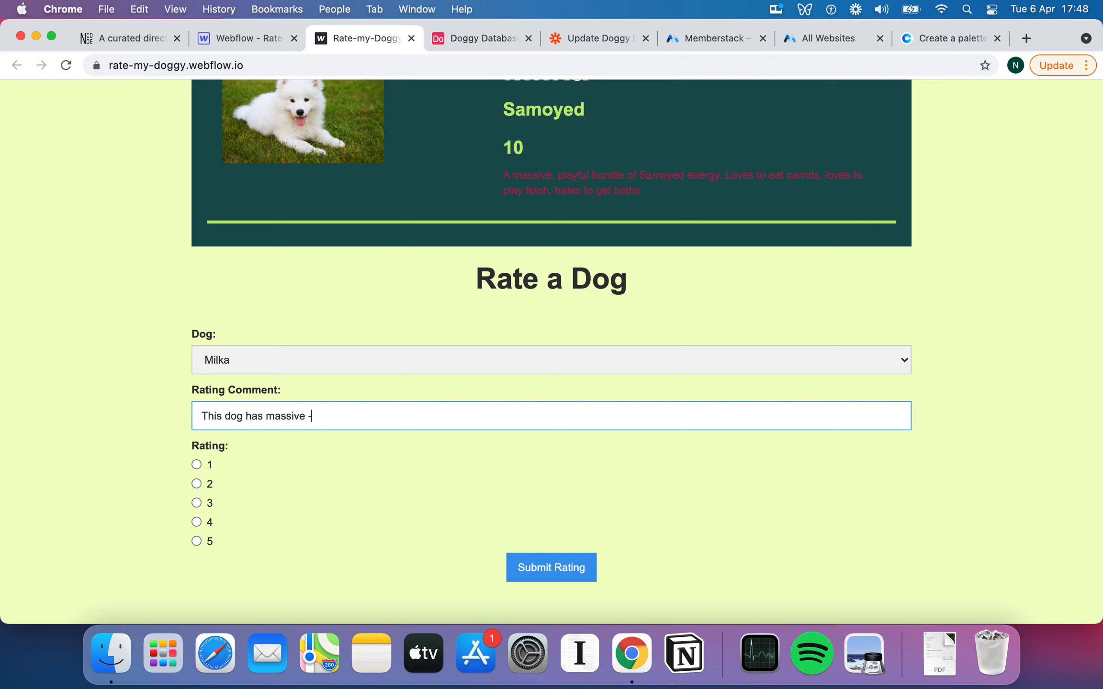
type("sive paws despite its small size")
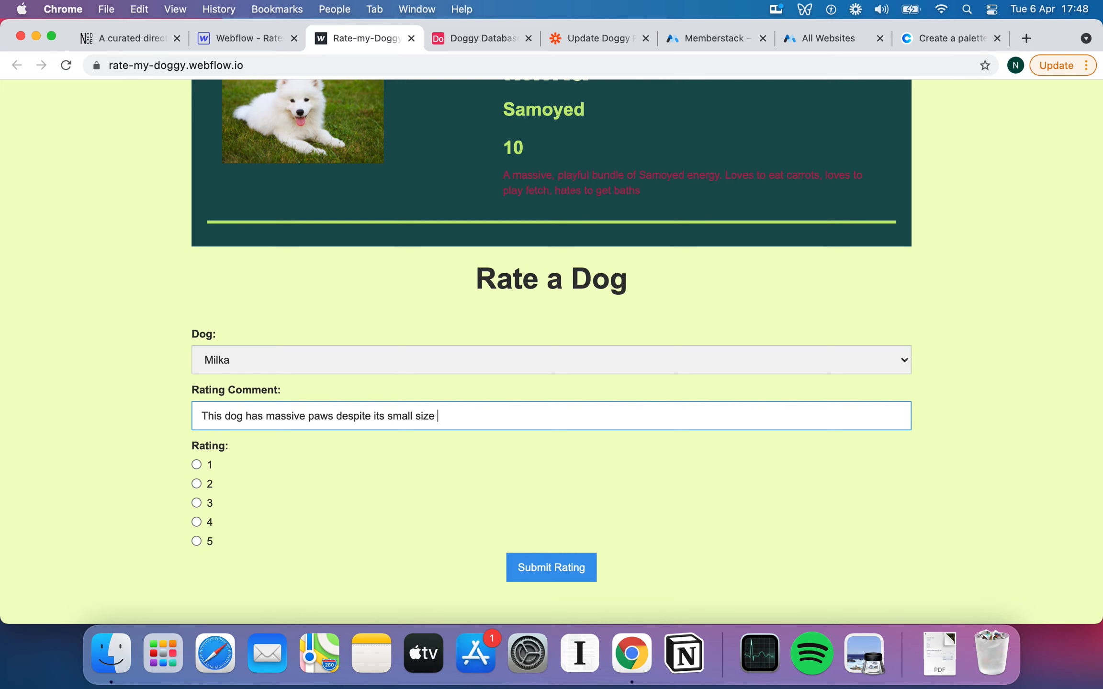
left_click(197, 522)
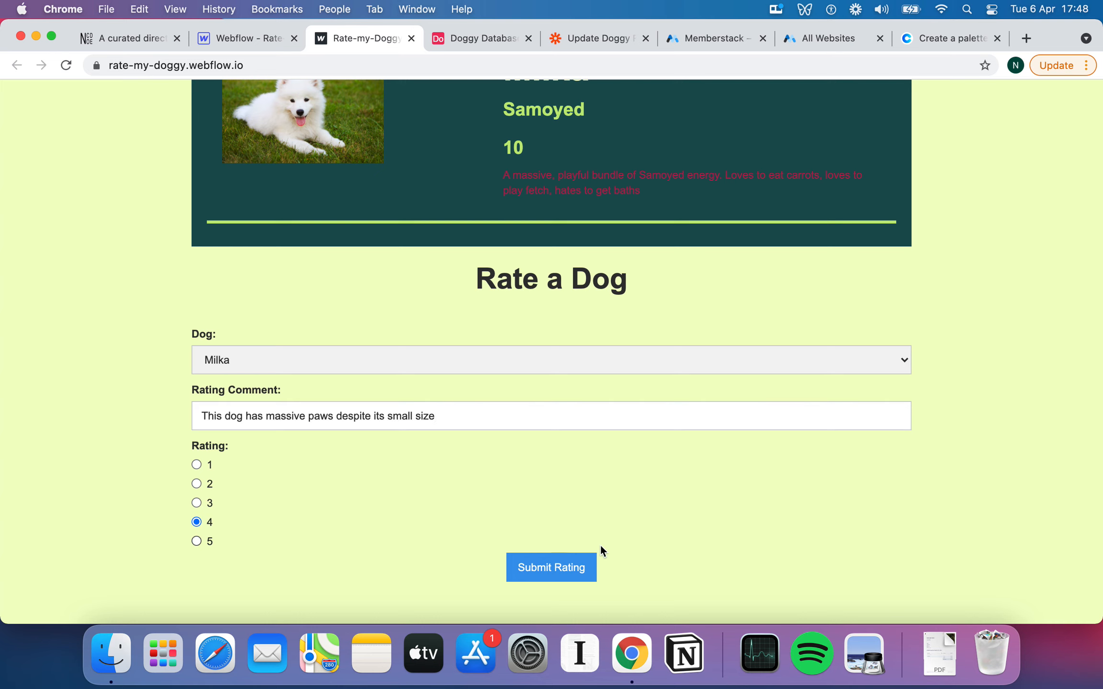
left_click(558, 571)
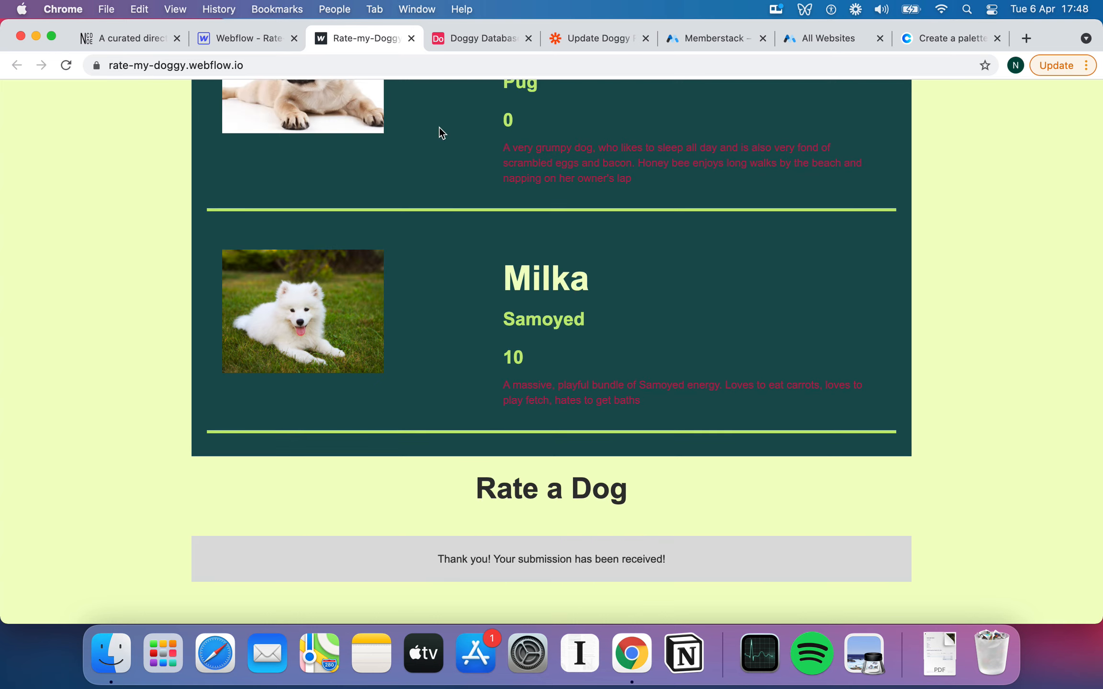
Reload the published Rate my Doggy page repeatedly and check whether Milka's total rating updates.
left_click(376, 69)
key("Return")
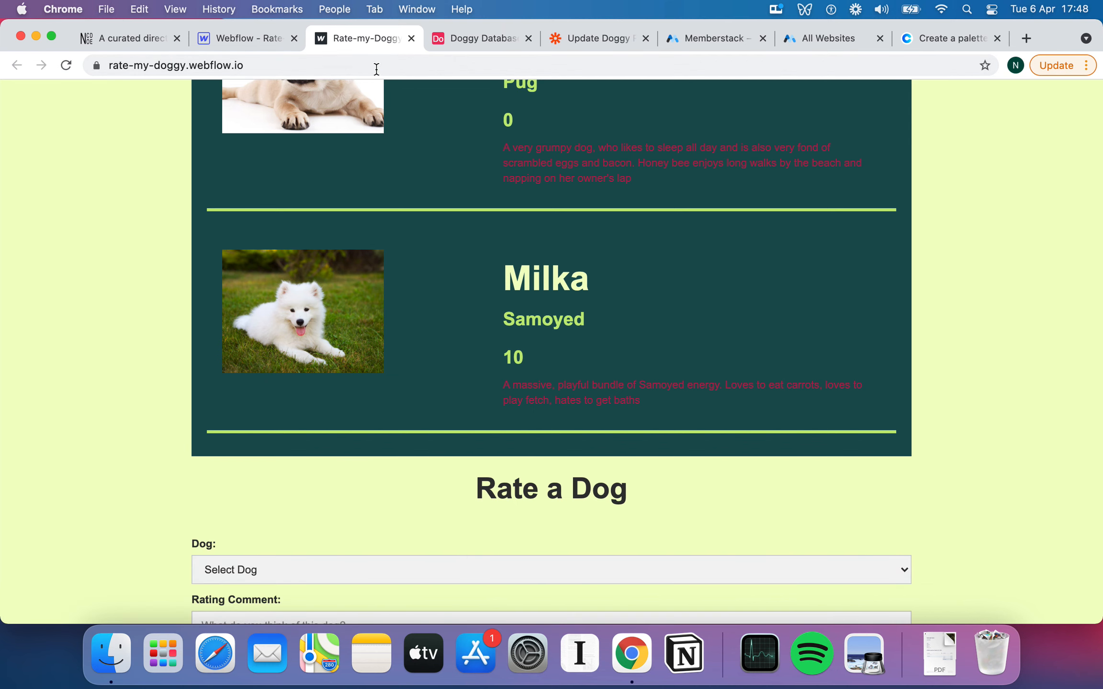
left_click(376, 69)
key("Return")
left_click(377, 69)
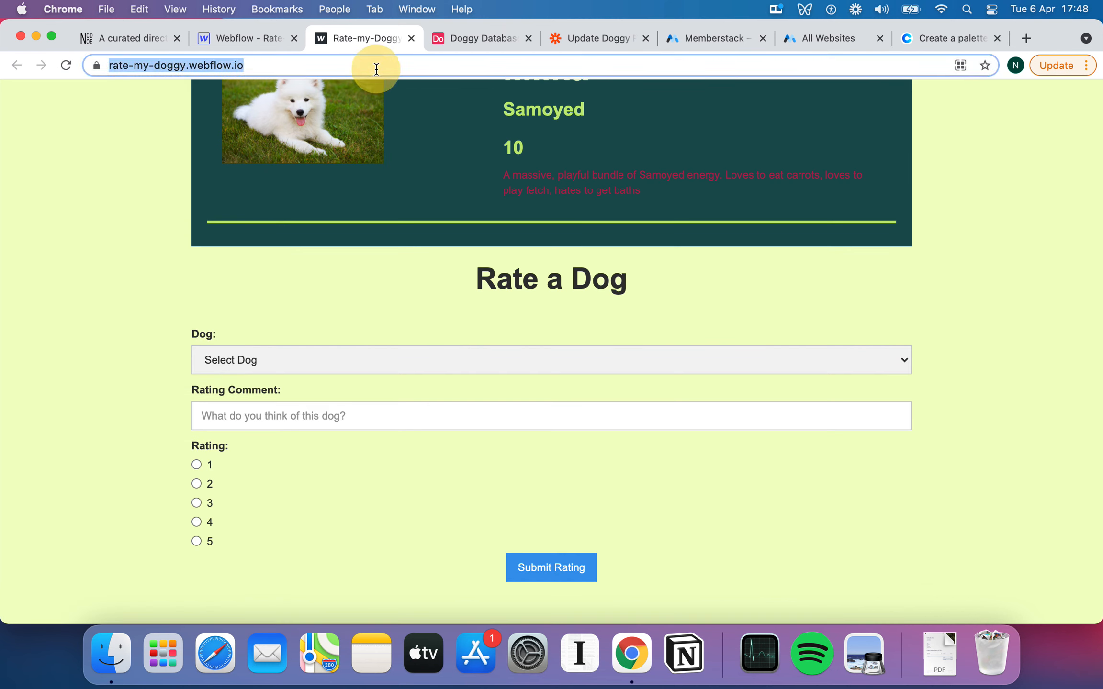
key("Return")
left_click(377, 69)
key("Return")
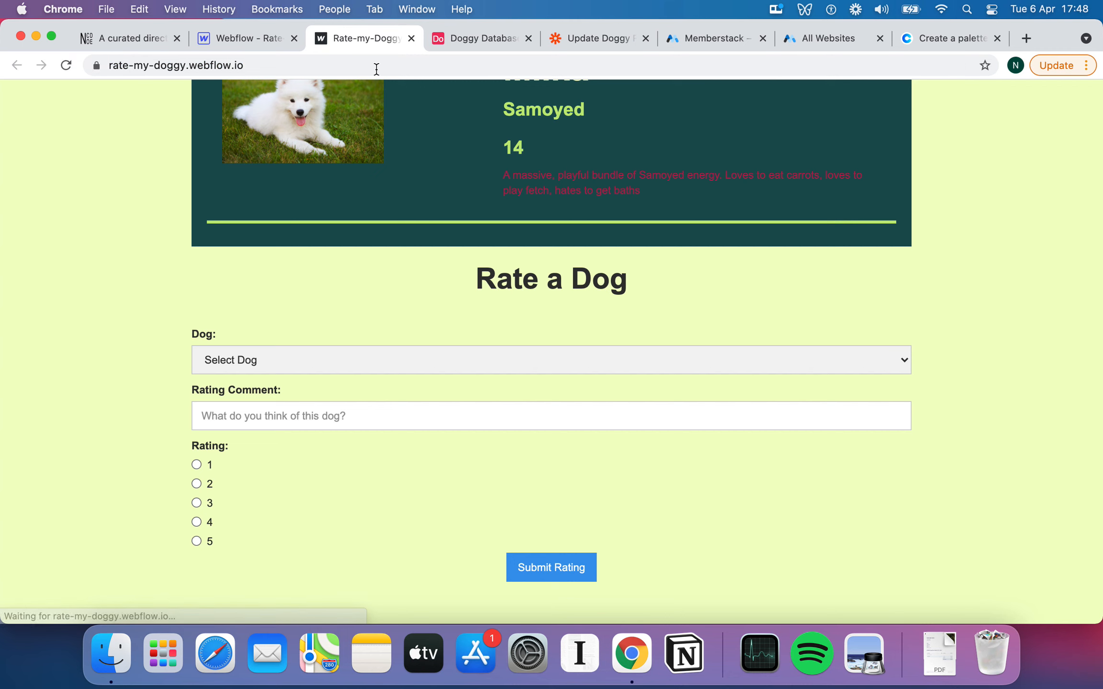
scroll(426, 125, "up", 3)
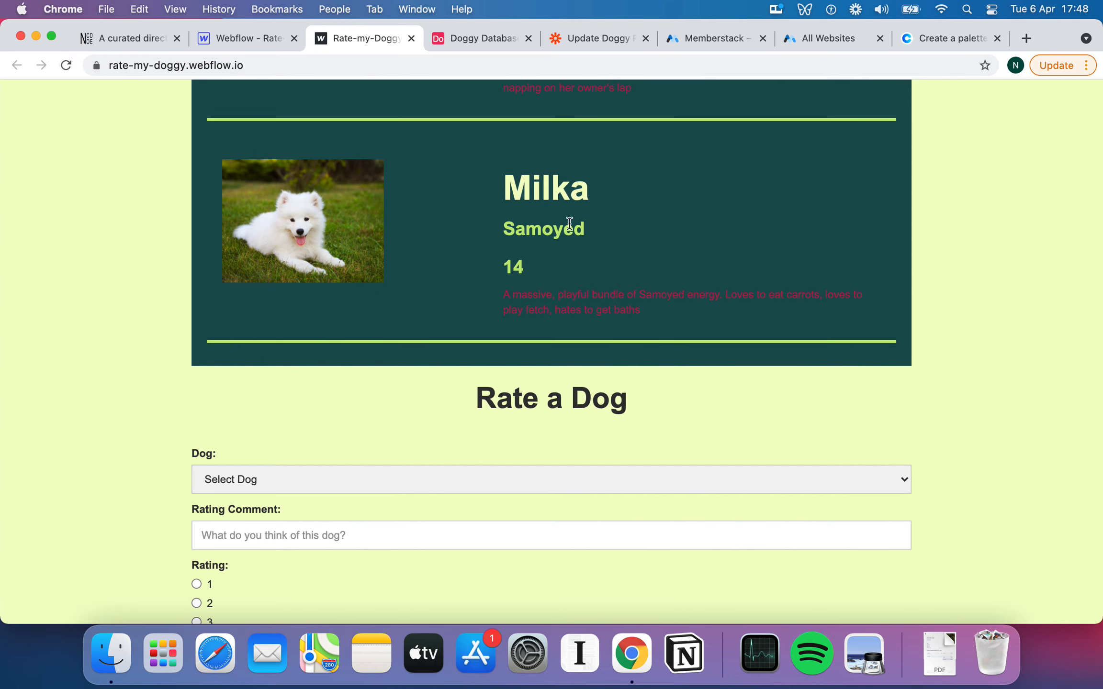
left_click(381, 68)
key("Return")
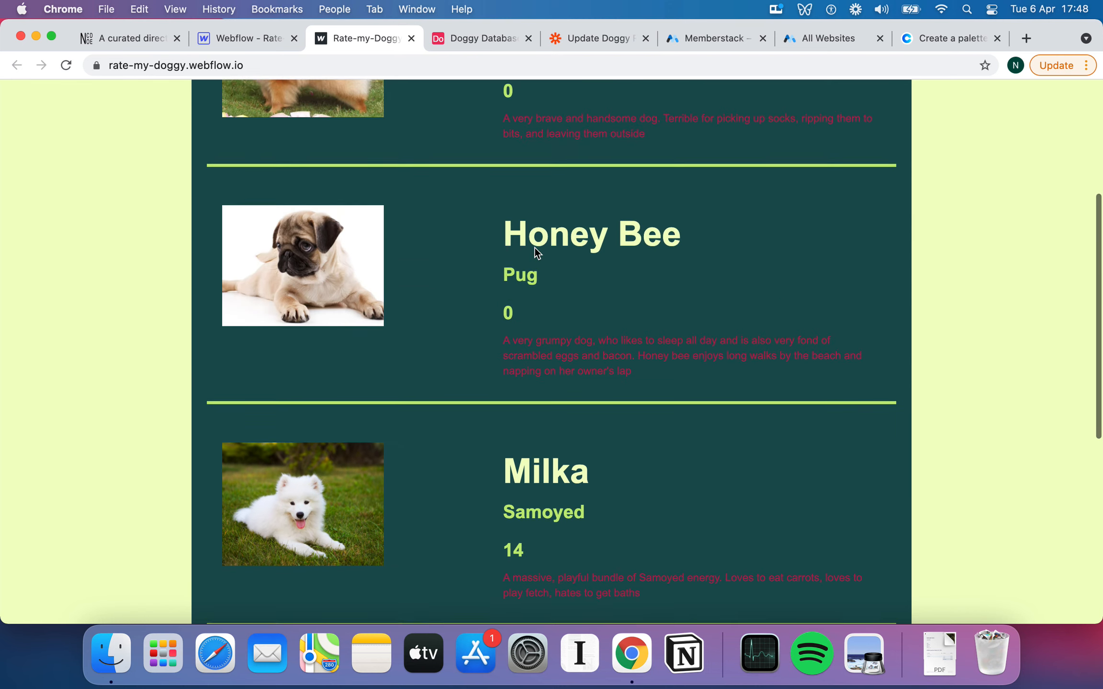
Submit a rating of 5 for Honey with the comment "This dog is very grumpy but it is funny".
scroll(374, 295, "down", 5)
left_click(308, 357)
left_click(248, 414)
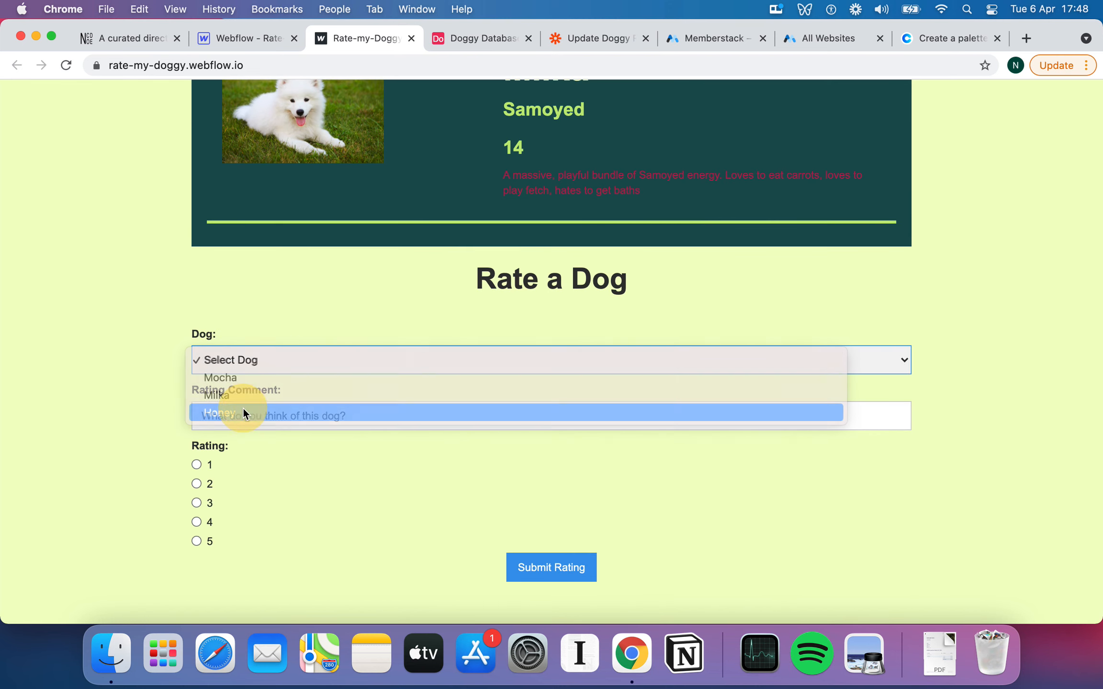
left_click(270, 417)
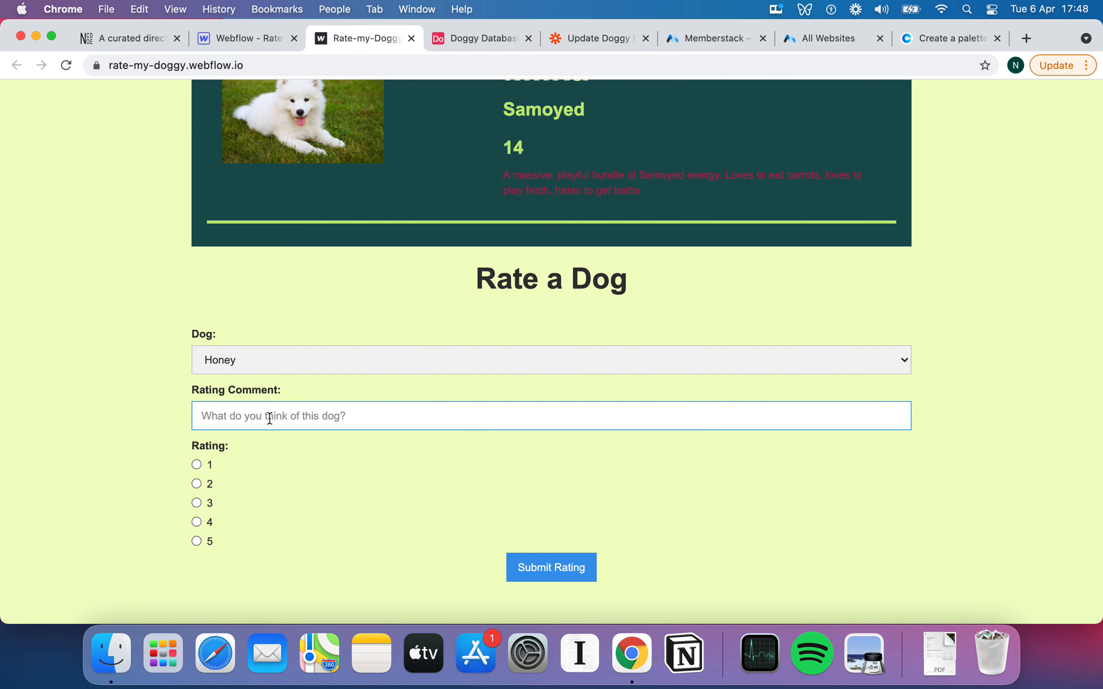
type("This dog is very")
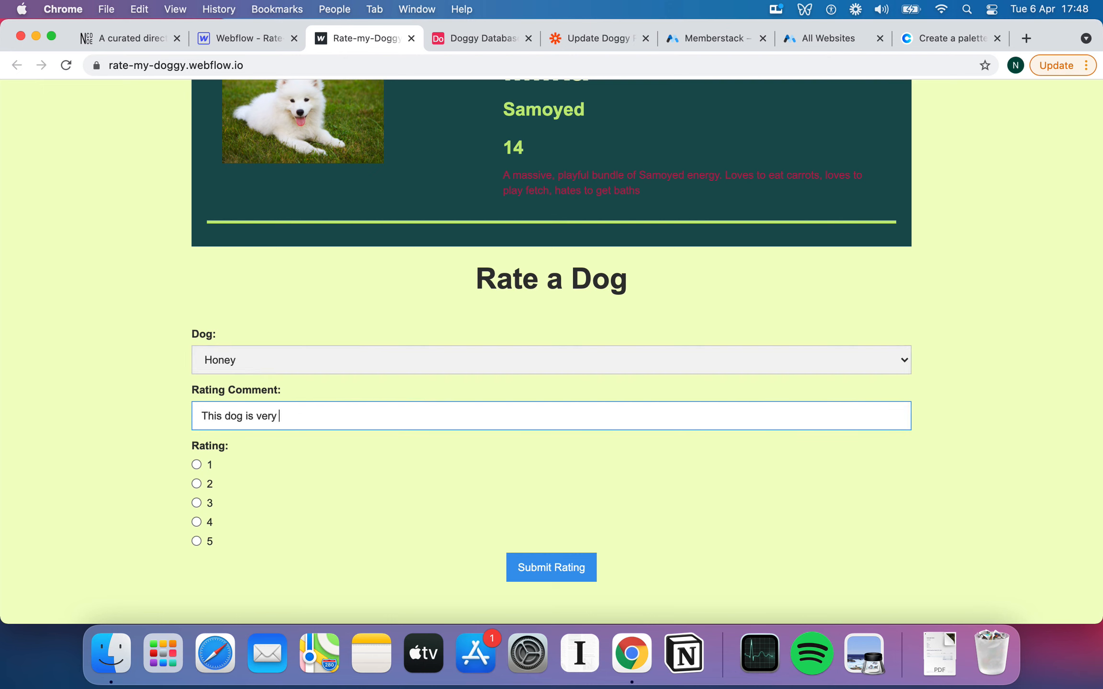
type(" grumpy but it is funny")
left_click(197, 541)
scroll(544, 496, "up", 1)
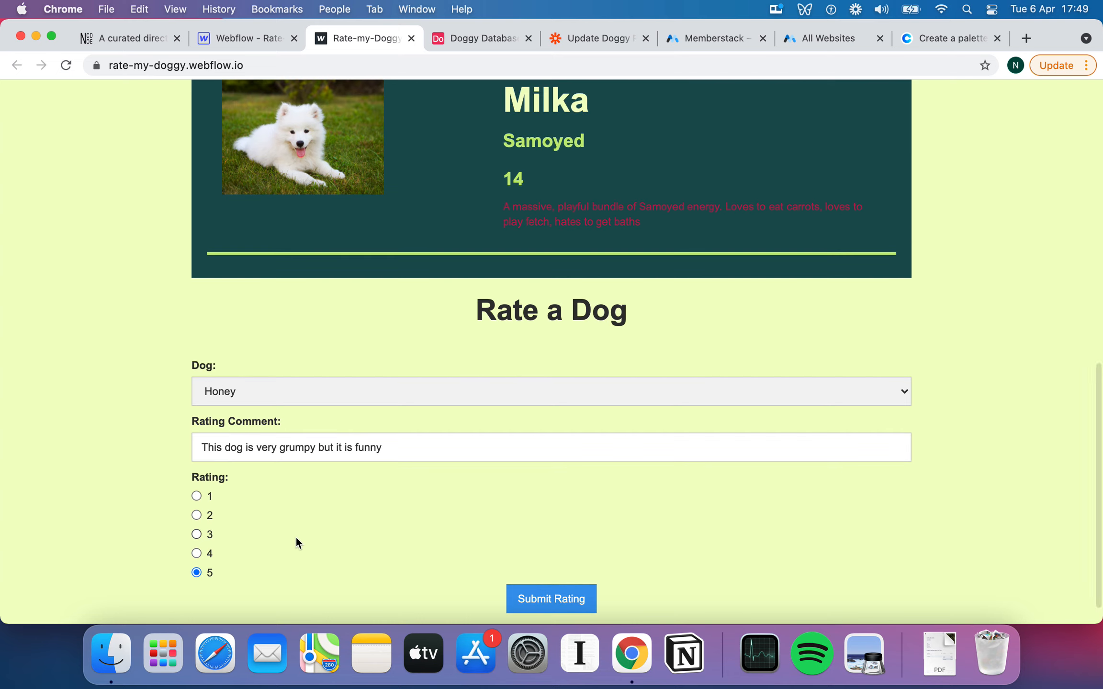
left_click(532, 598)
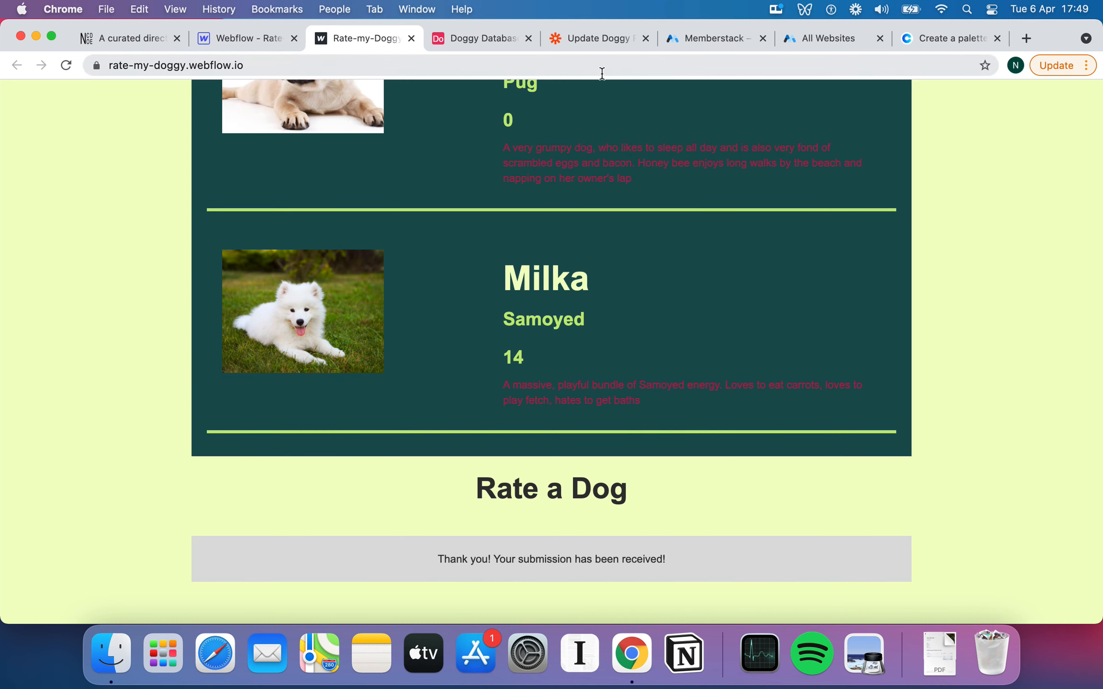
Reload the published page and look up Honey Bee's new rating in Airtable's Dogs and Ratings tables.
left_click(601, 71)
key("Return")
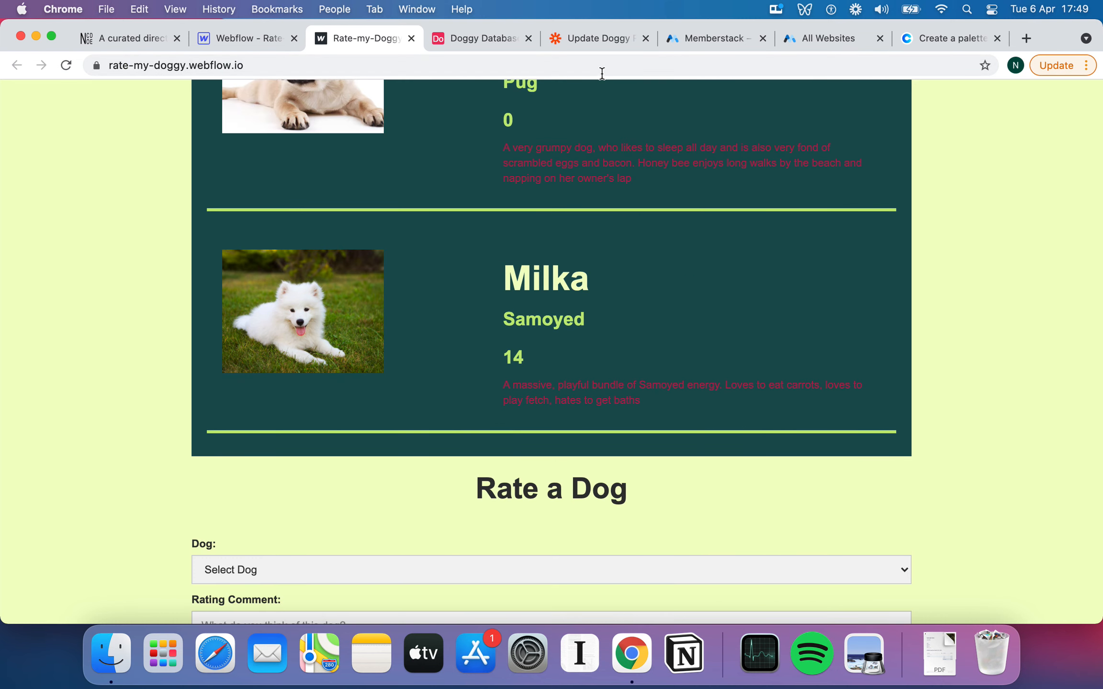
left_click(483, 38)
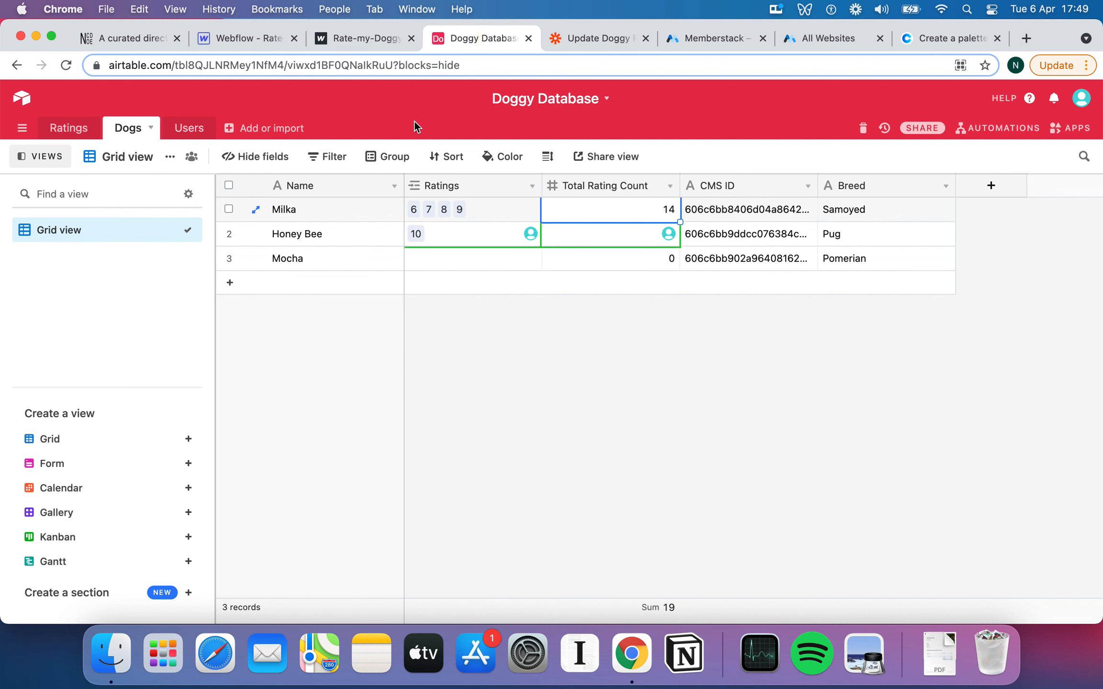
left_click(69, 127)
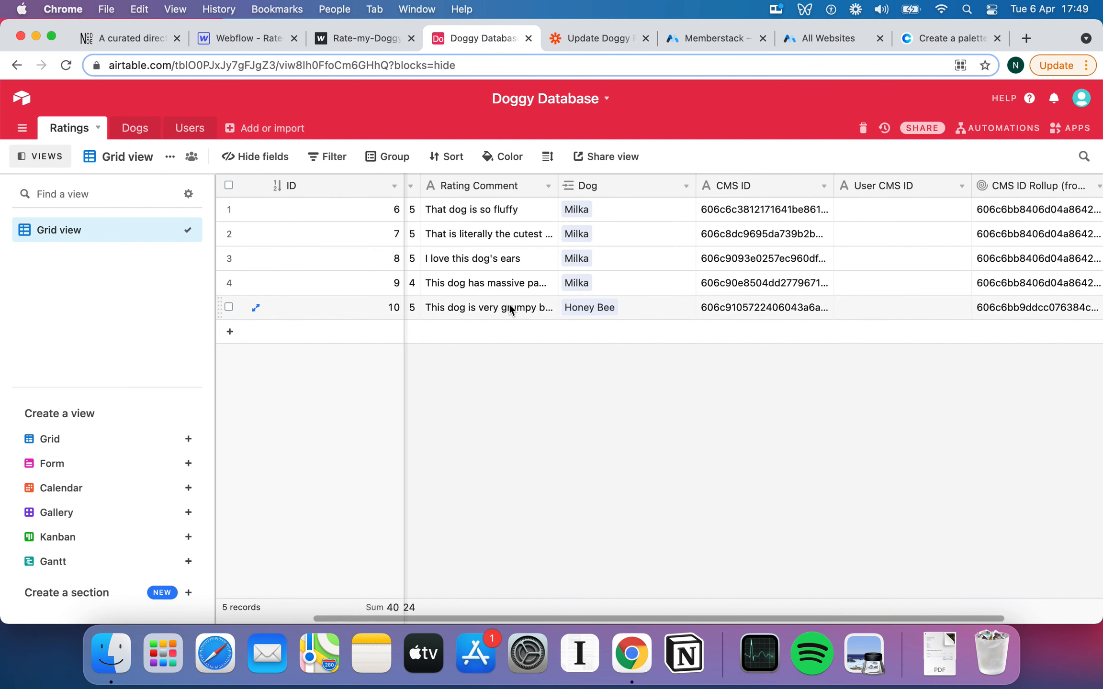
left_click(605, 38)
left_click(248, 42)
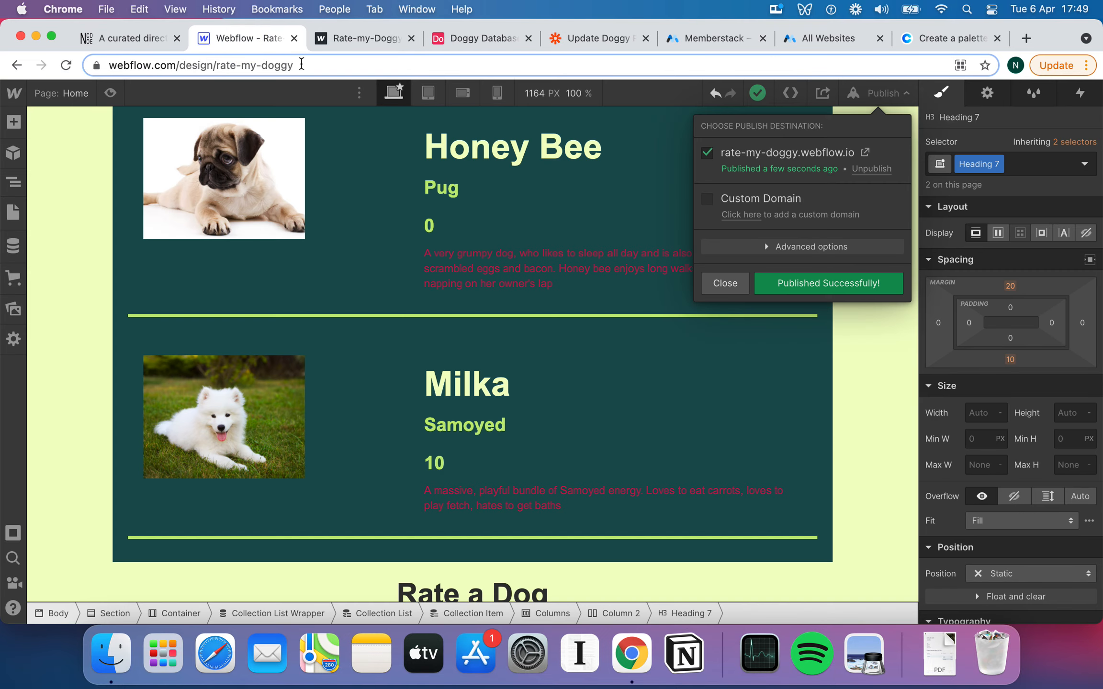
Return to the published Rate my Doggy page, reload it and compare the total ratings of all the dogs.
left_click(352, 42)
left_click(352, 58)
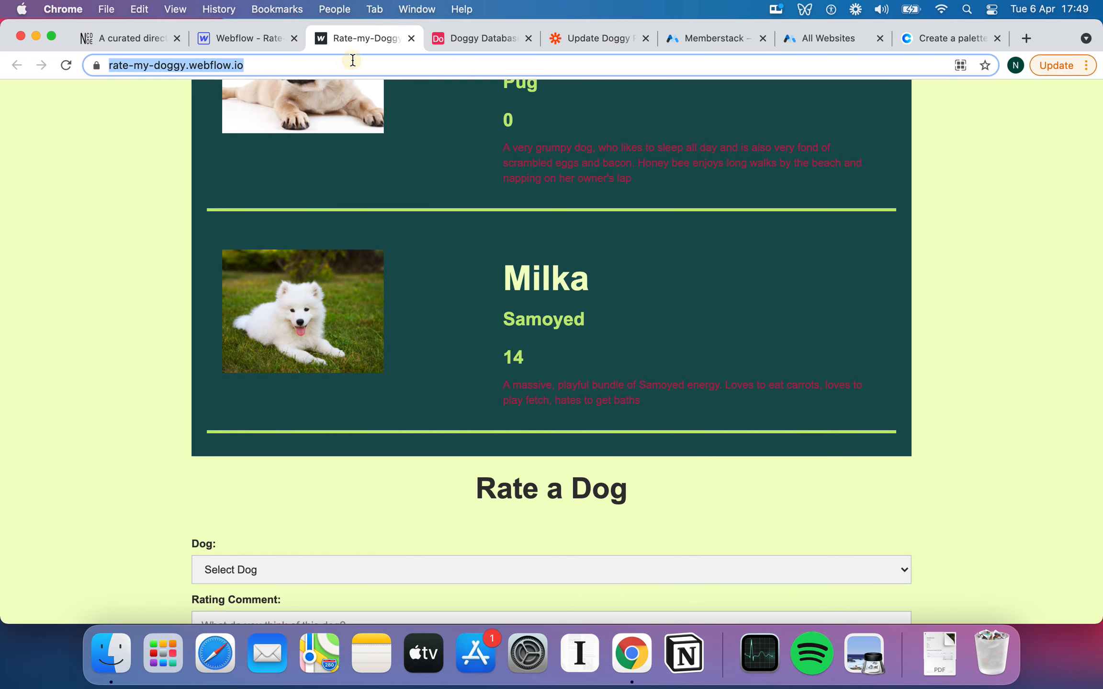
key("Return")
scroll(500, 263, "up", 4)
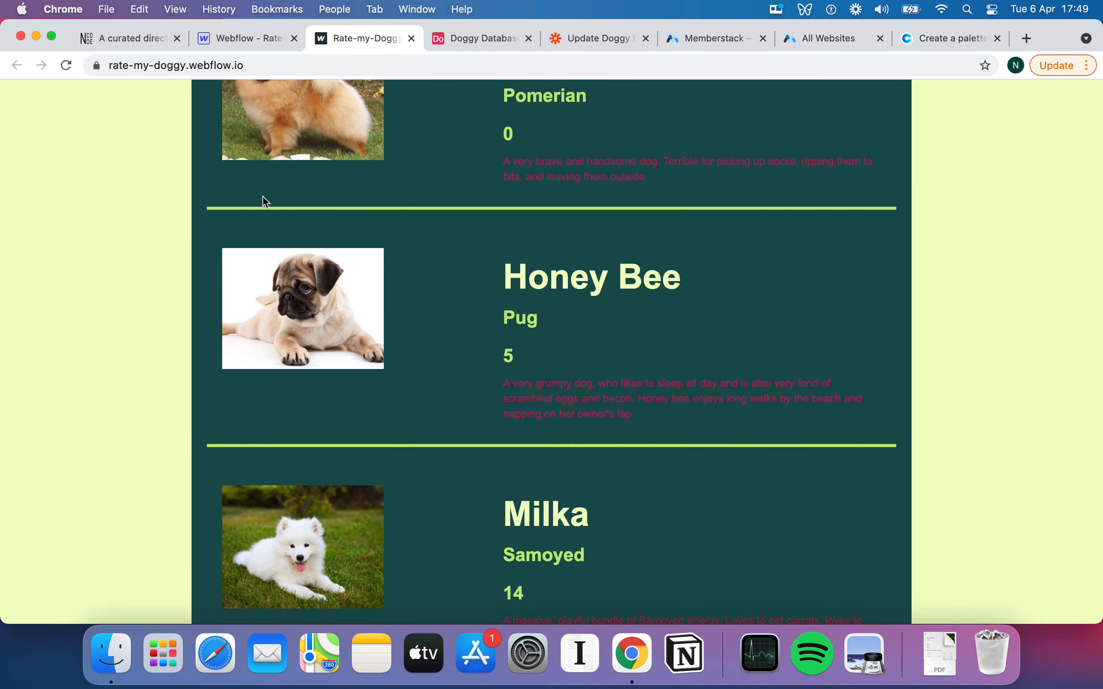
scroll(264, 231, "up", 2)
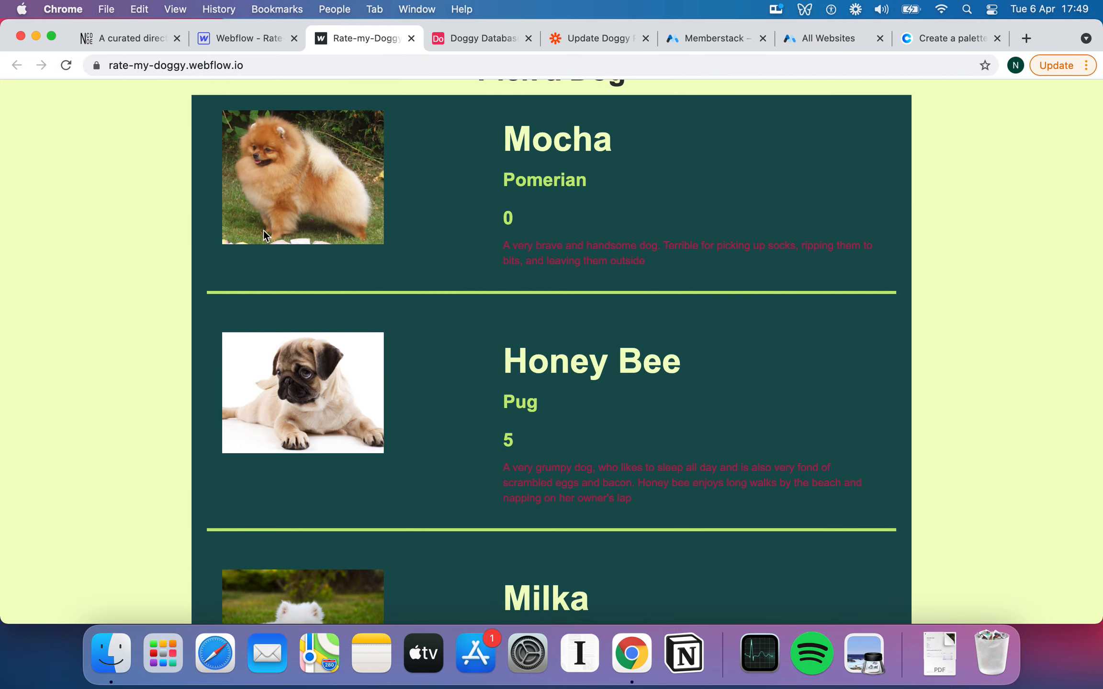
scroll(445, 164, "down", 6)
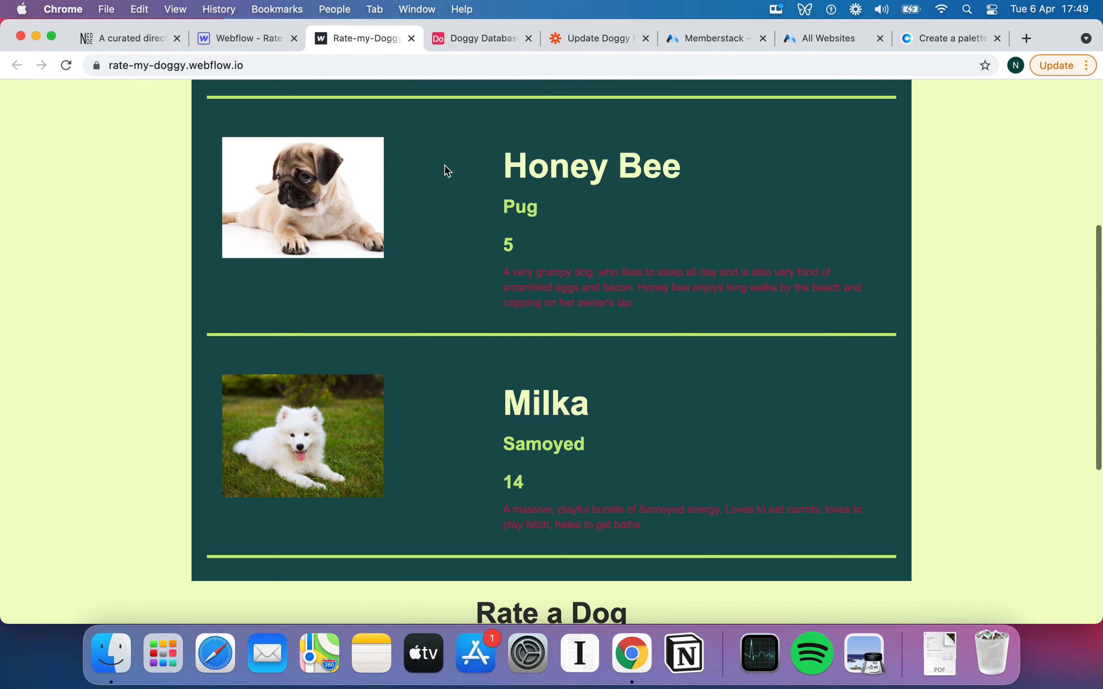
scroll(541, 324, "down", 2)
scroll(541, 324, "up", 4)
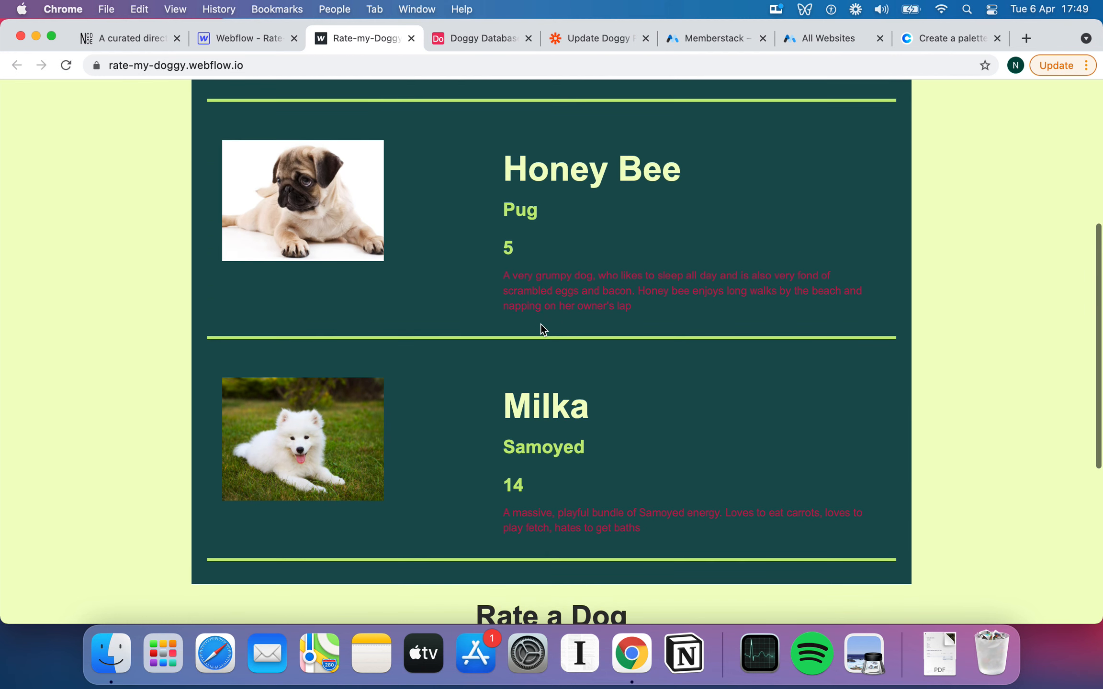
Close the publish dialog in the Webflow Designer and review the Ratings and Dogs tables in Airtable.
left_click(262, 42)
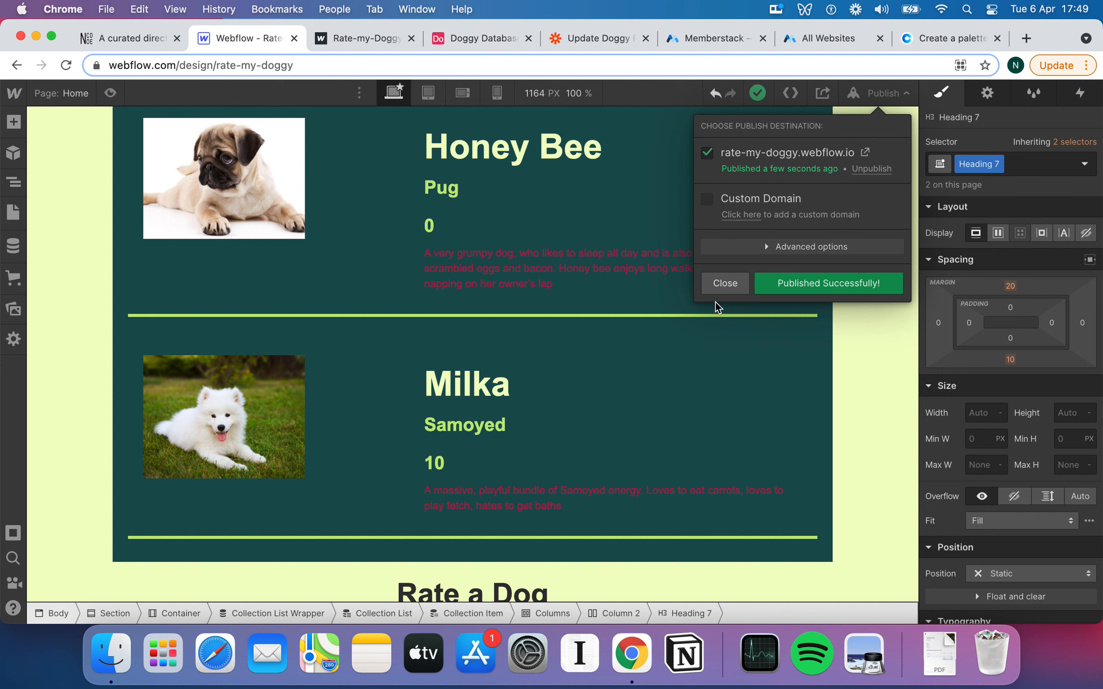
left_click(725, 284)
left_click(496, 38)
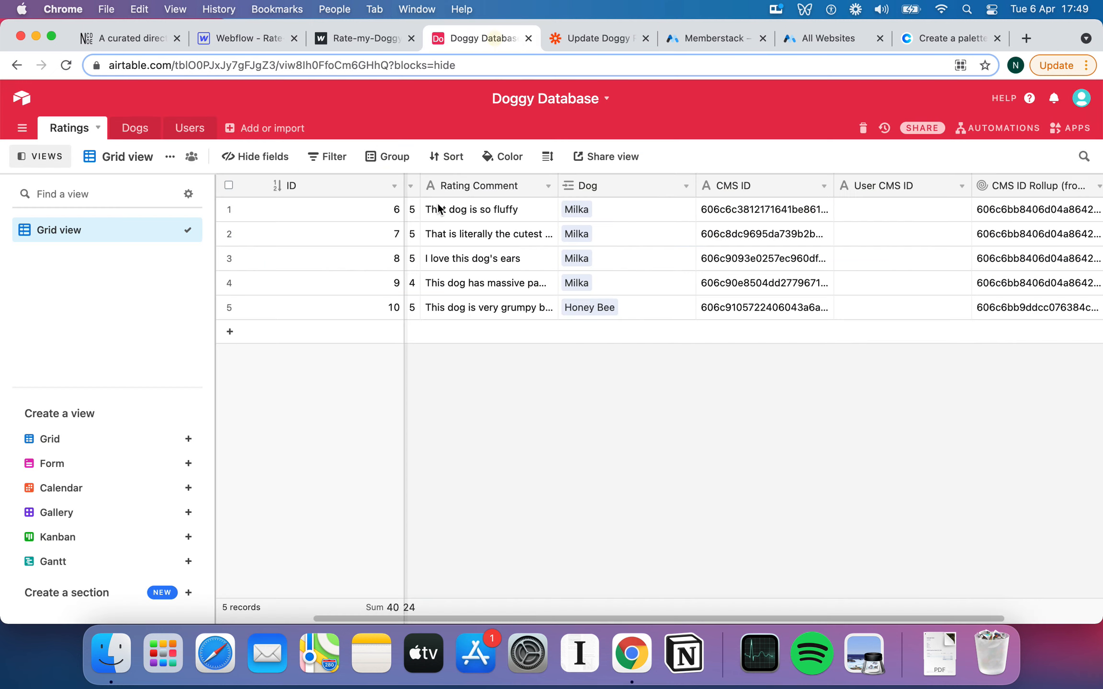
left_click(500, 282)
left_click(135, 128)
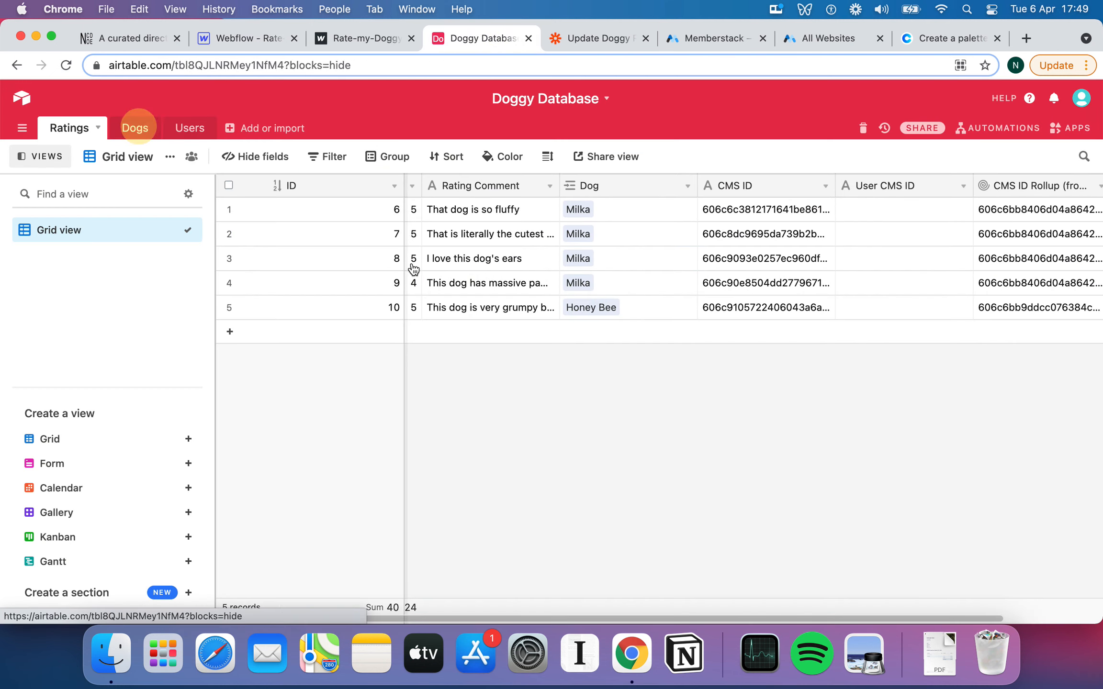
left_click(632, 259)
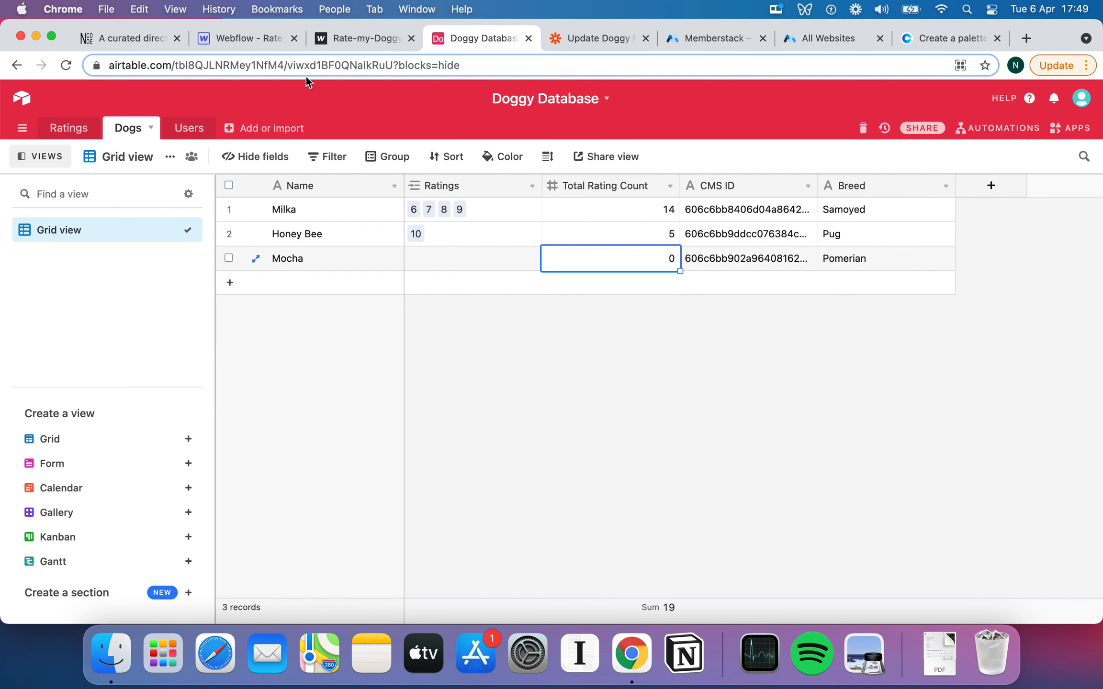
left_click(248, 41)
scroll(448, 279, "down", 3)
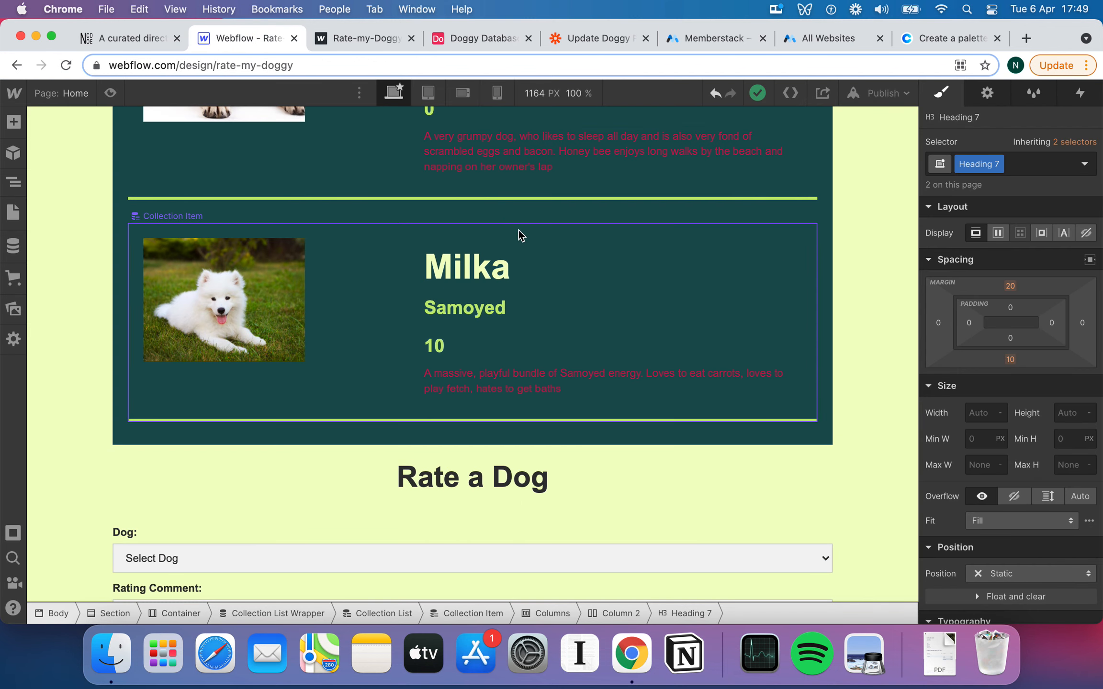
left_click(498, 258)
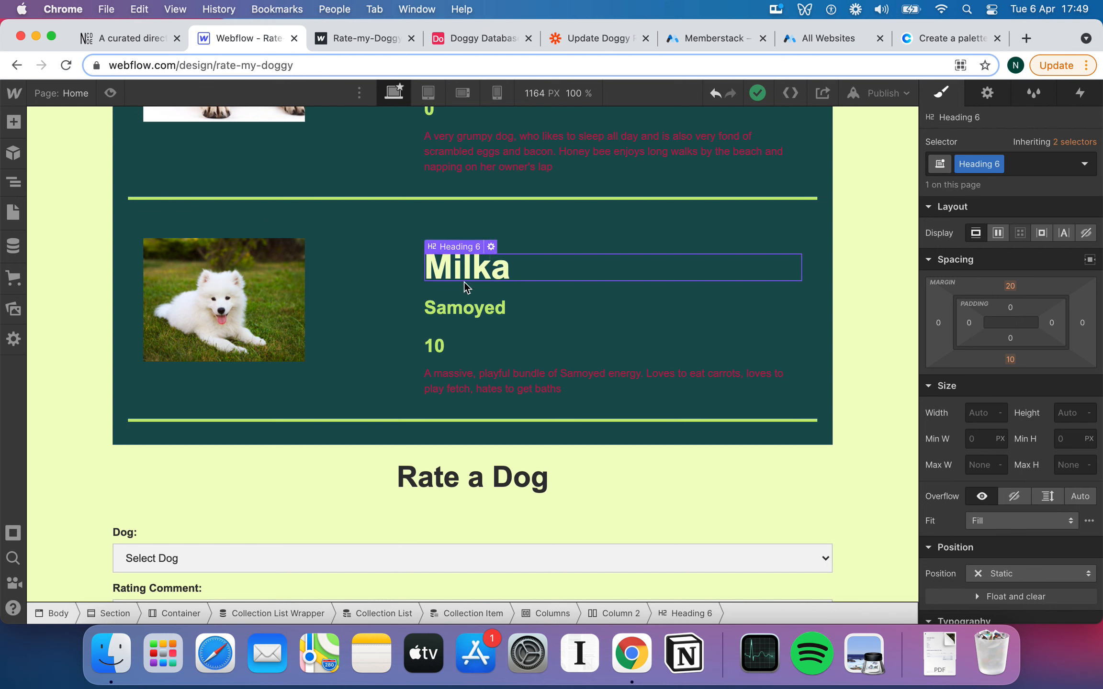
right_click(476, 266)
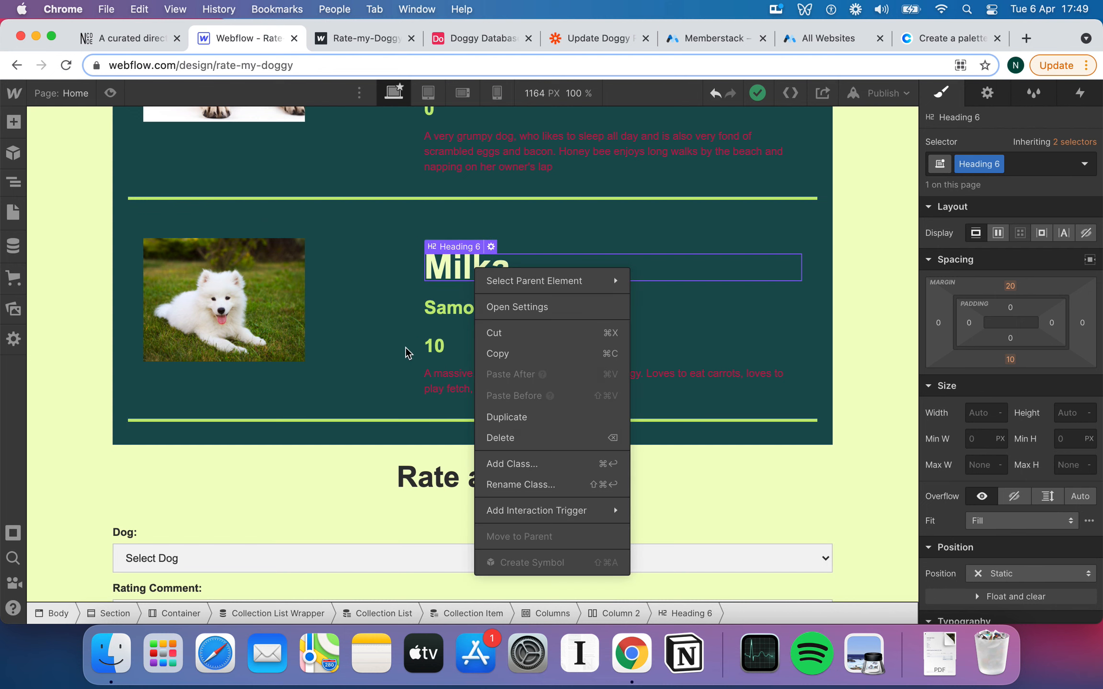
left_click(380, 389)
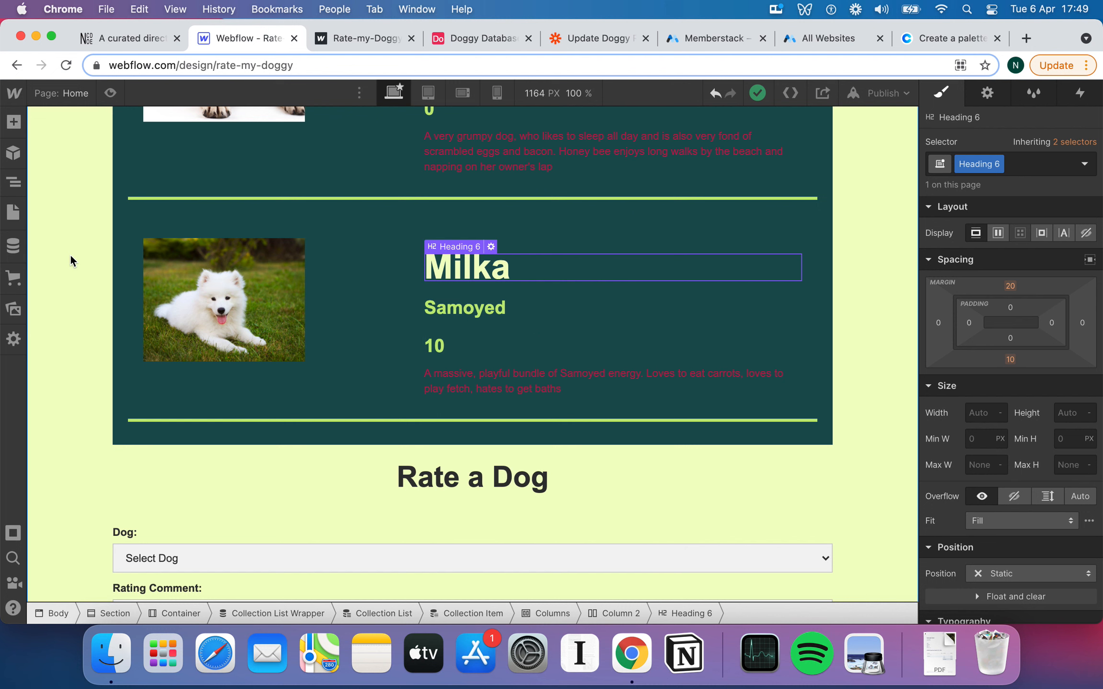
Open Milka's page on the published Rate my Doggy site at rate-my-doggy.webflow.io/dogs/milka.
left_click(343, 36)
left_click(302, 64)
left_click(302, 64)
type("dogs/")
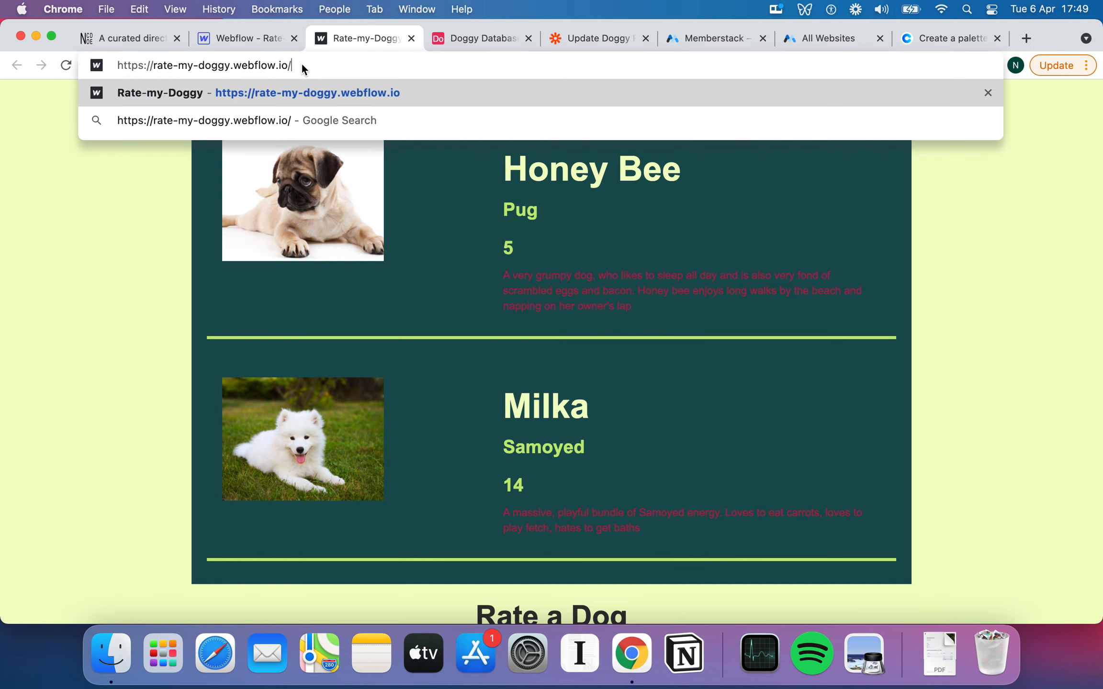
type("milka")
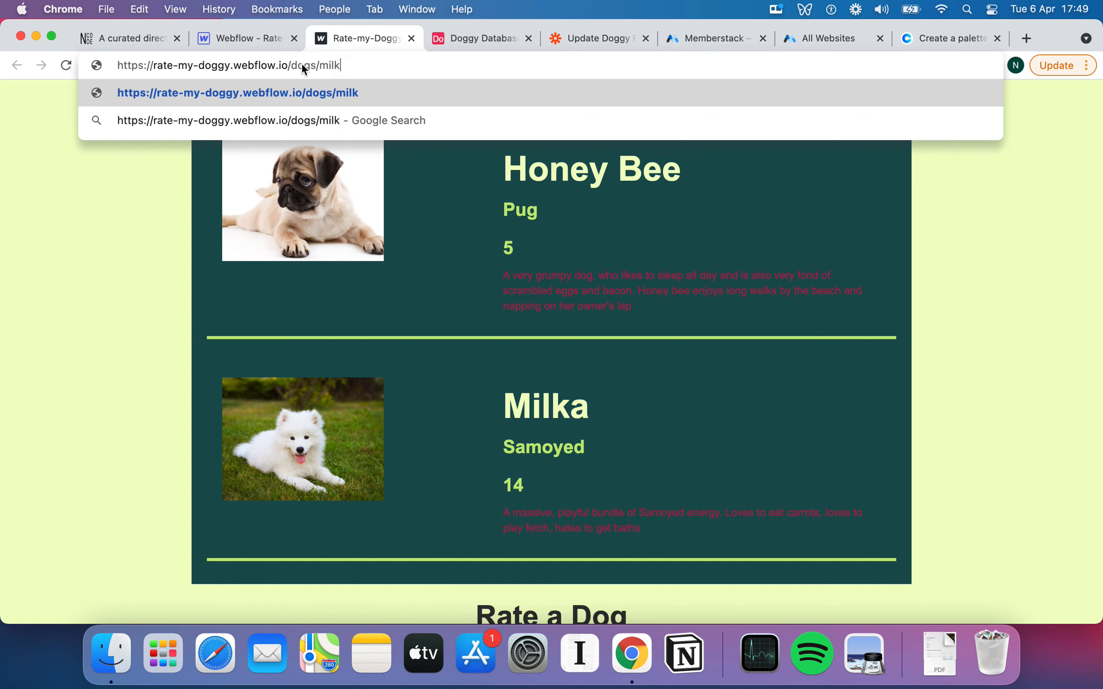
key("Return")
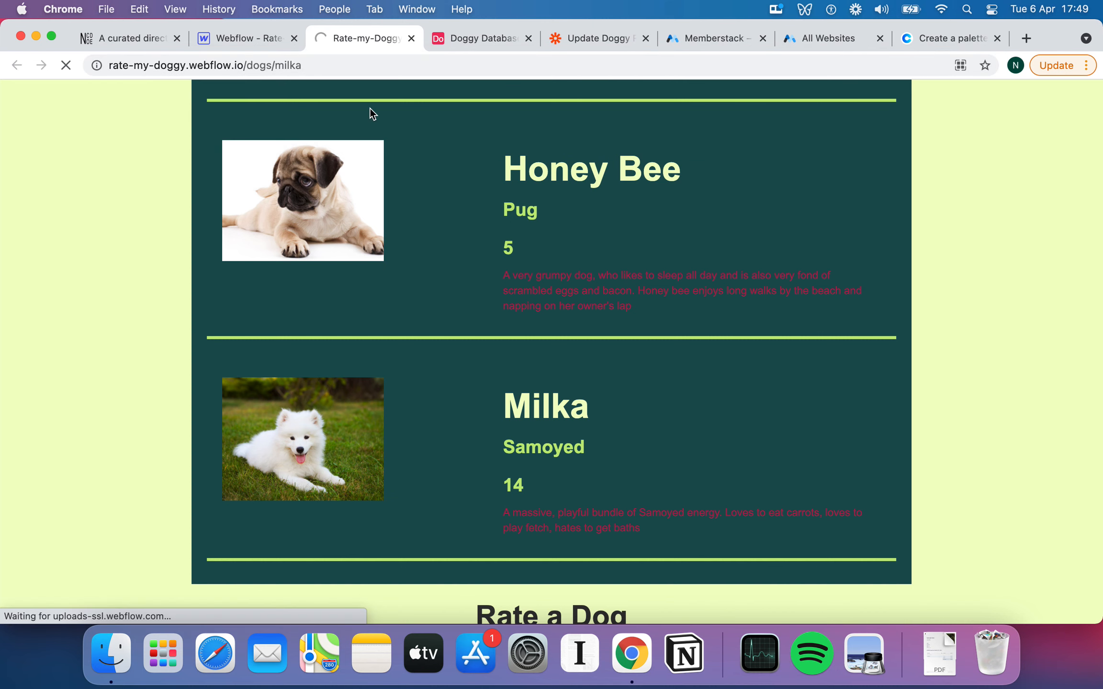
Examine the rating comments listed below the rating form on Milka's published page.
scroll(370, 225, "down", 5)
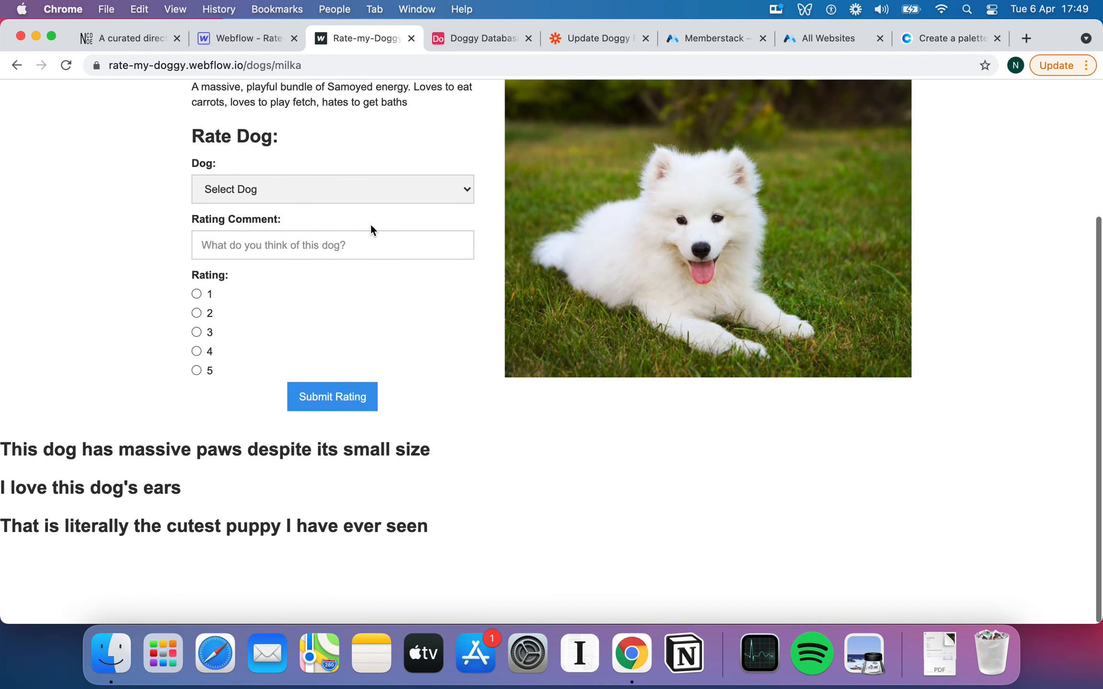
left_click_drag(108, 527, 3, 527)
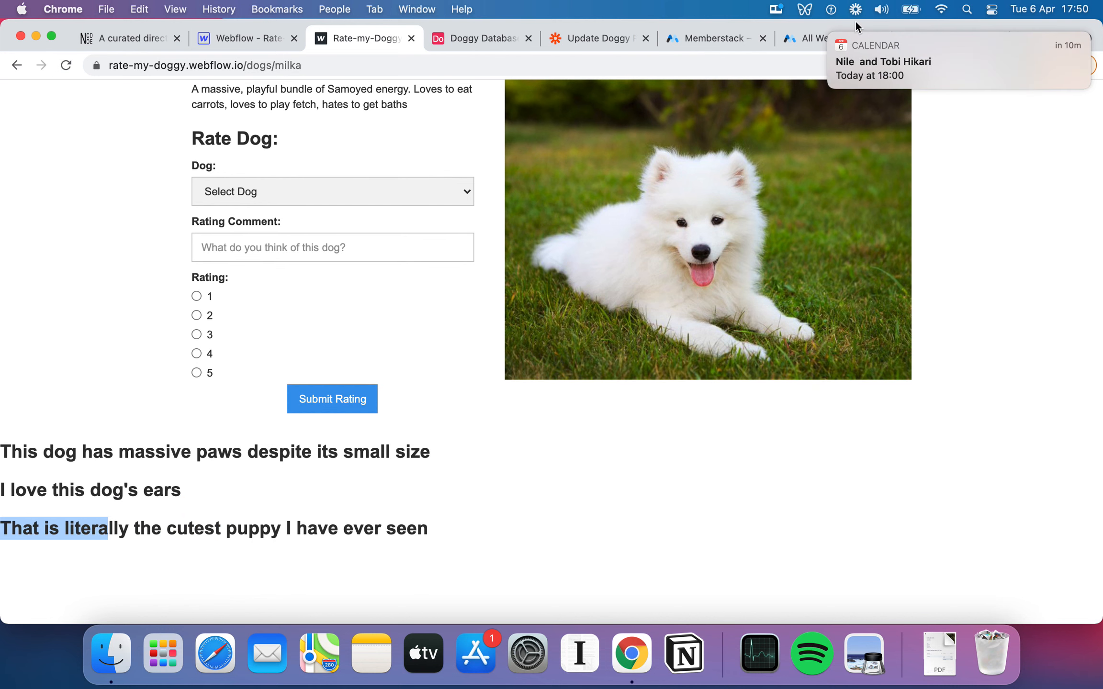
left_click(184, 493)
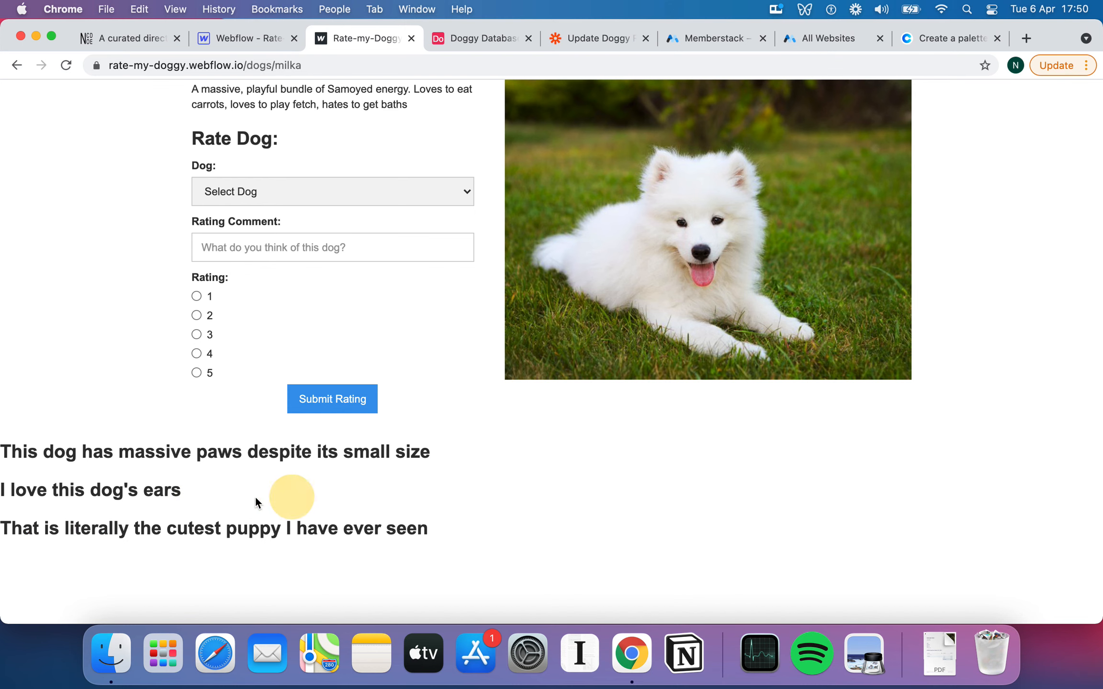
left_click_drag(256, 503, 424, 534)
left_click(420, 536)
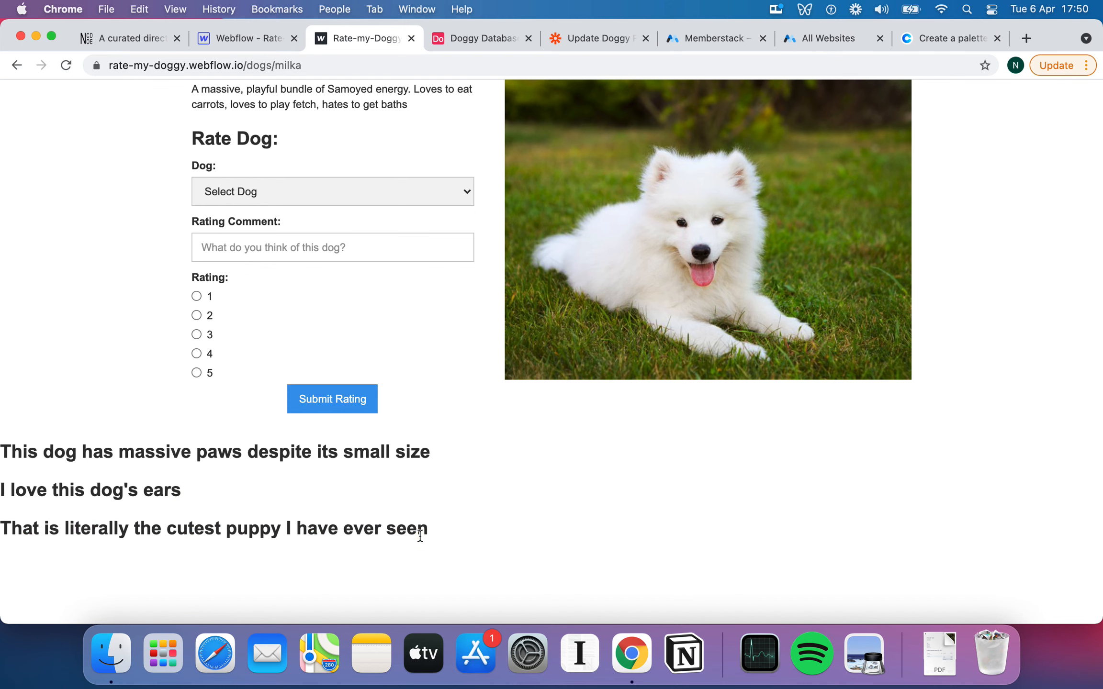
scroll(420, 536, "up", 5)
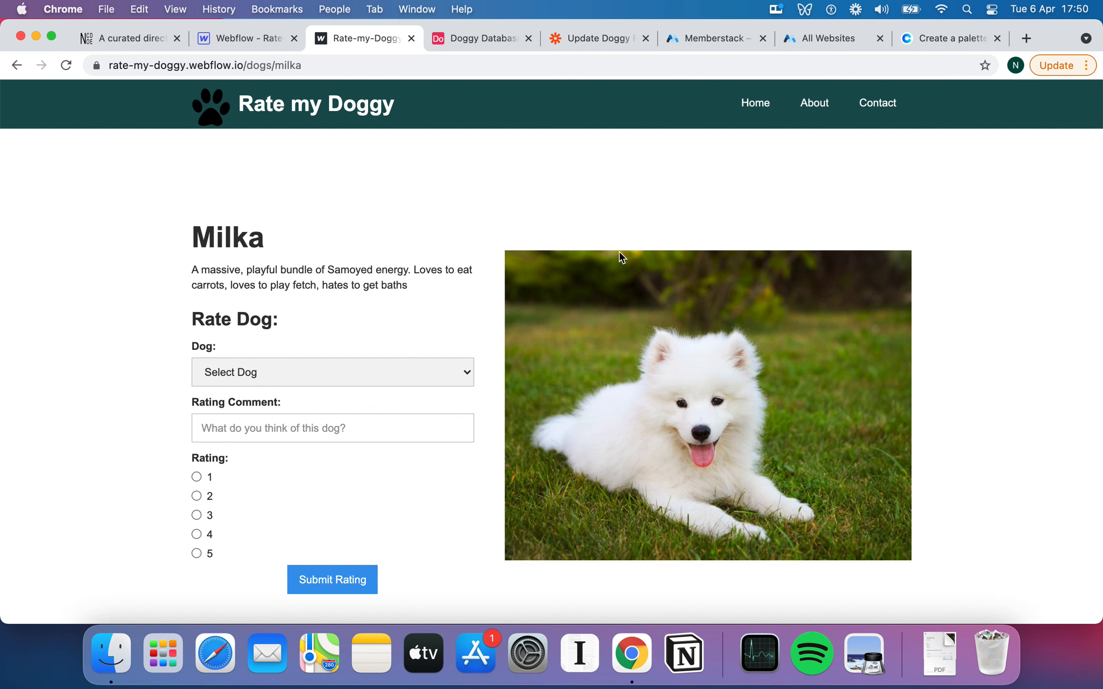
Return to the Webflow Designer and review the Home page's dog list and Rate a Dog form.
left_click(250, 36)
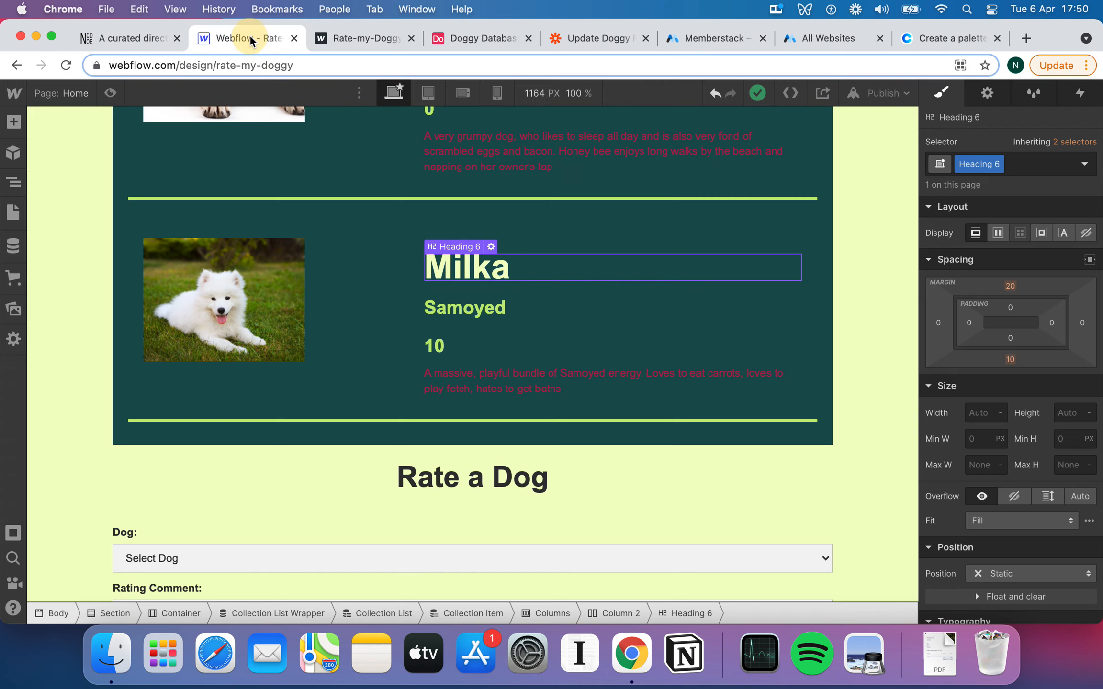
scroll(452, 186, "up", 10)
scroll(477, 299, "down", 4)
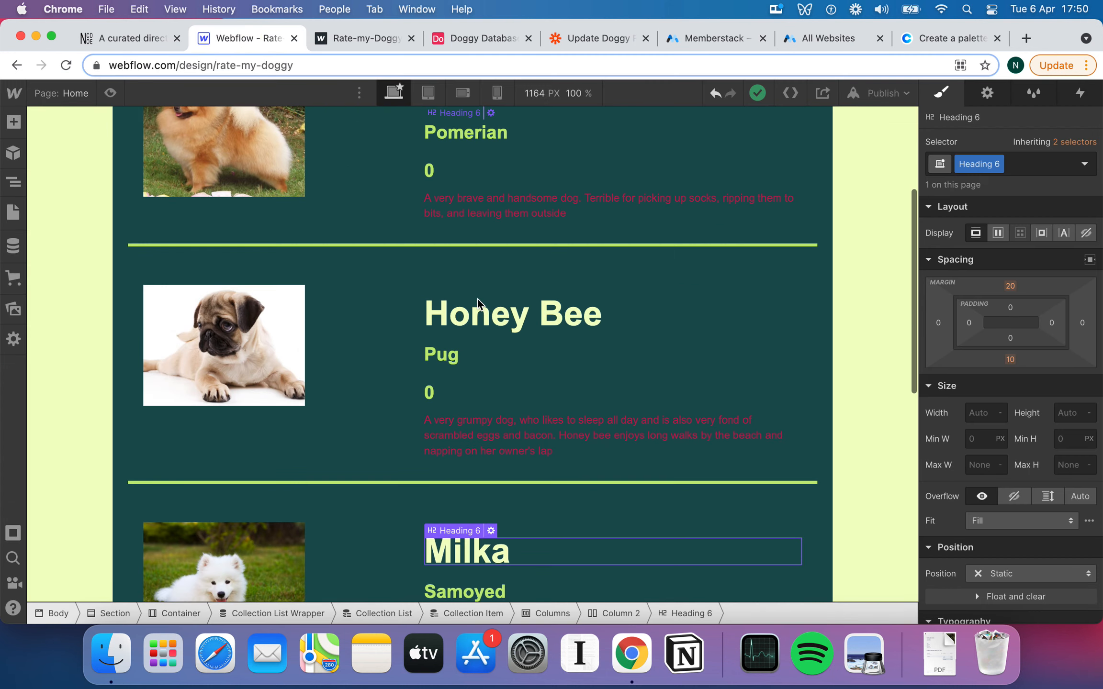
scroll(477, 300, "down", 2)
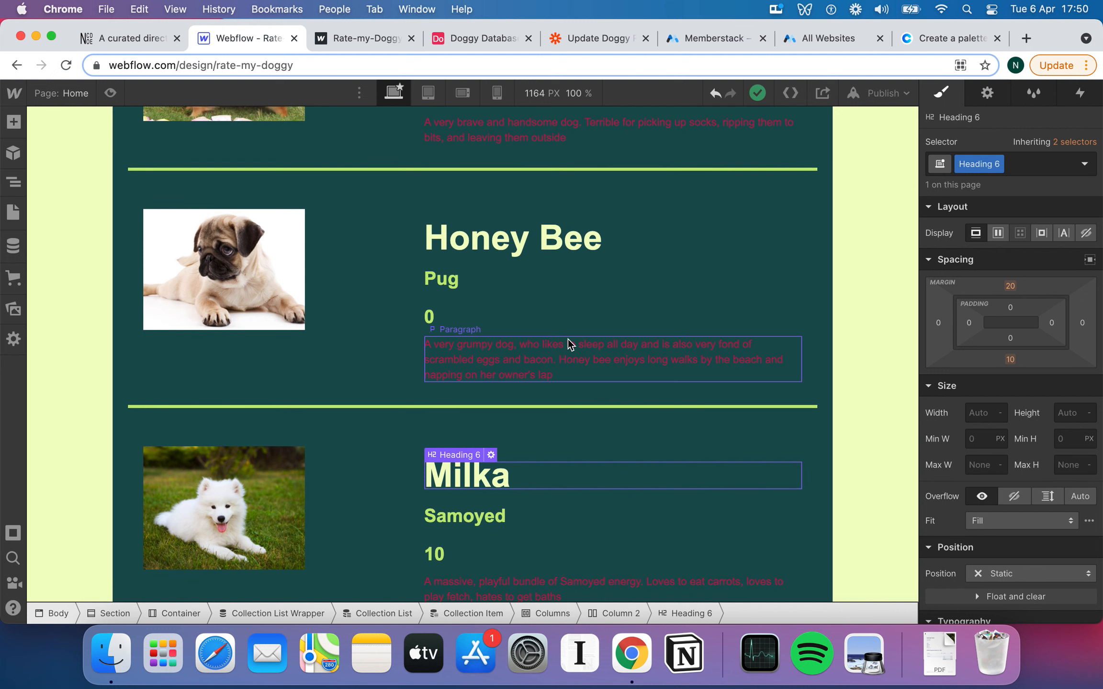
scroll(567, 339, "down", 4)
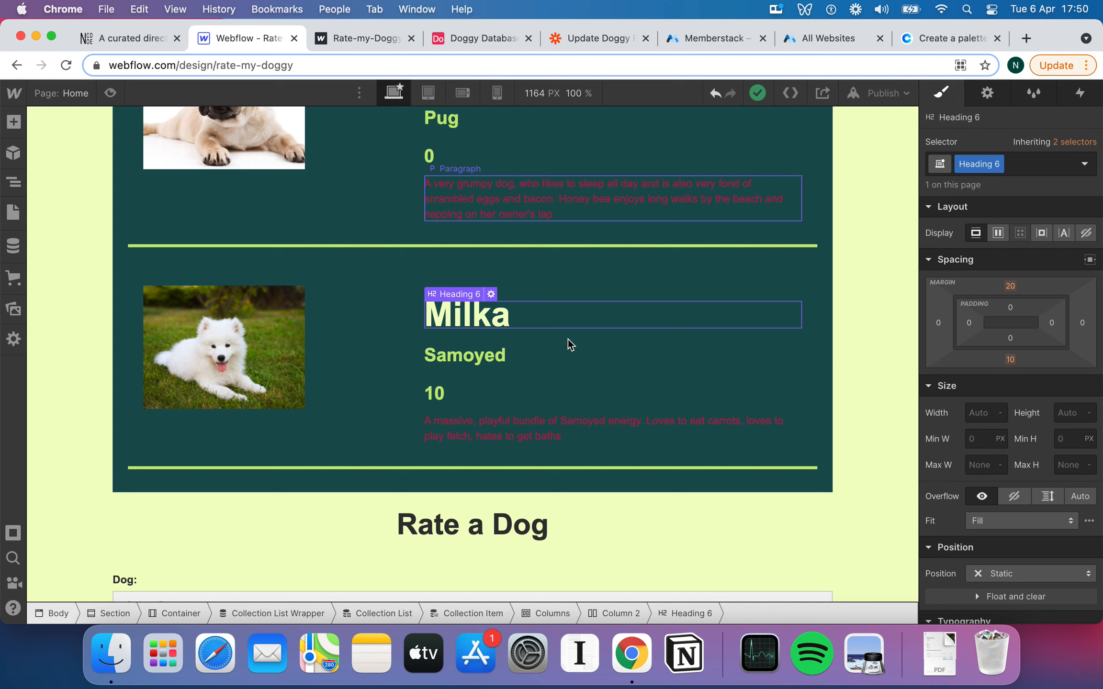
scroll(567, 339, "up", 10)
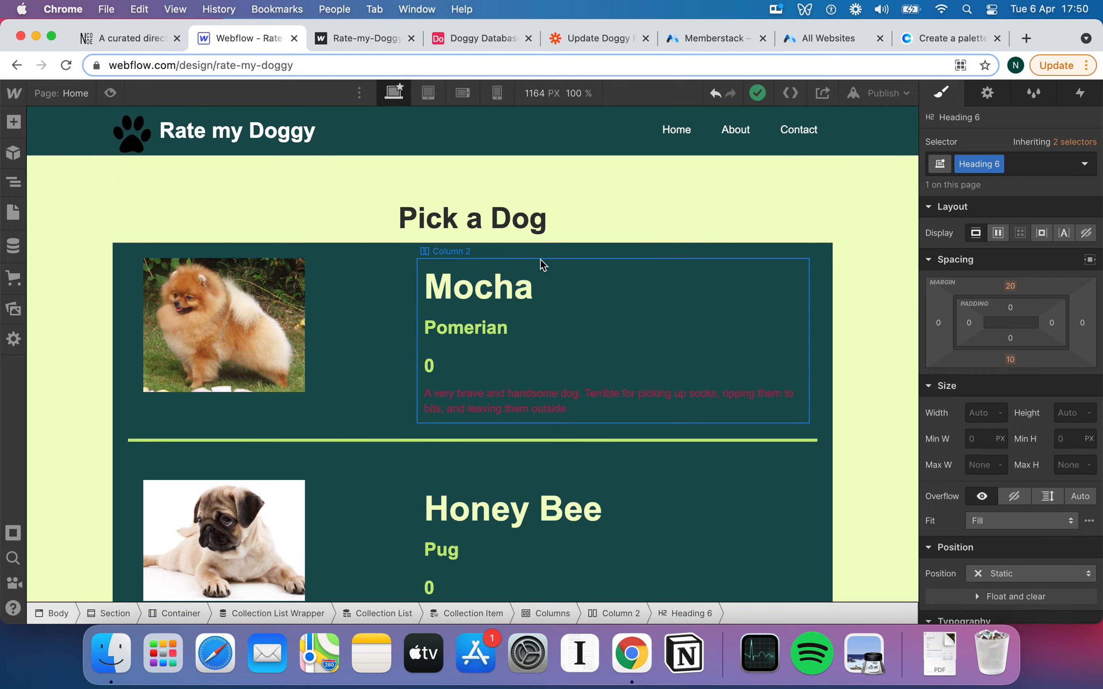
scroll(541, 261, "down", 15)
left_click(485, 278)
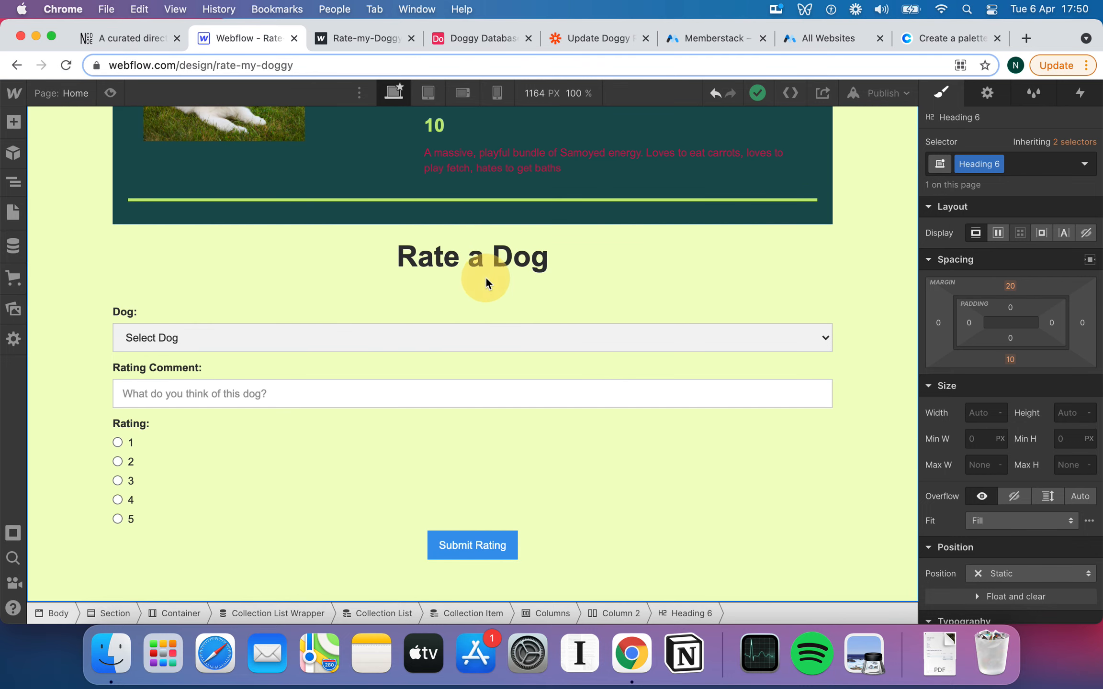
scroll(455, 261, "up", 15)
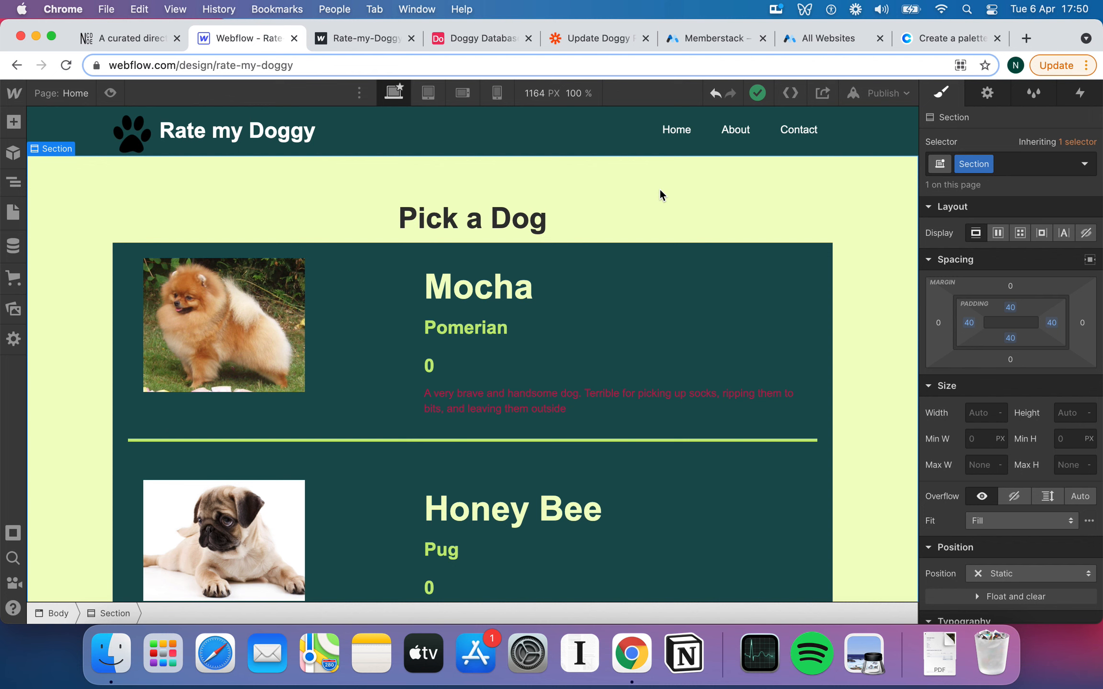
Switch to the Memberstack website's home page.
left_click(724, 38)
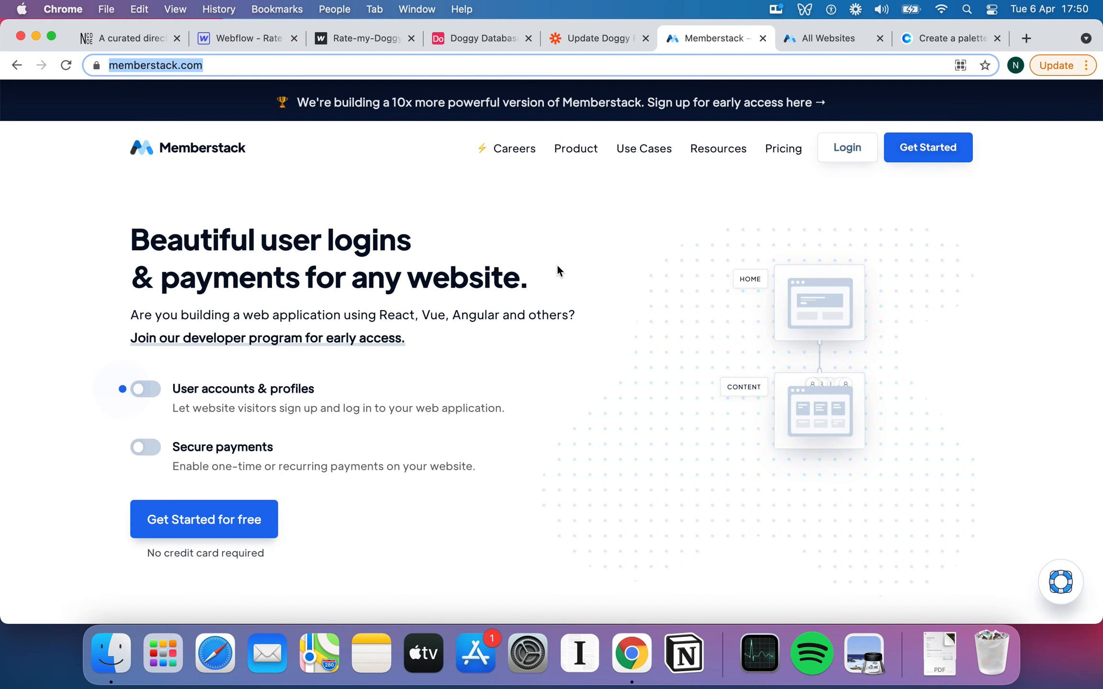